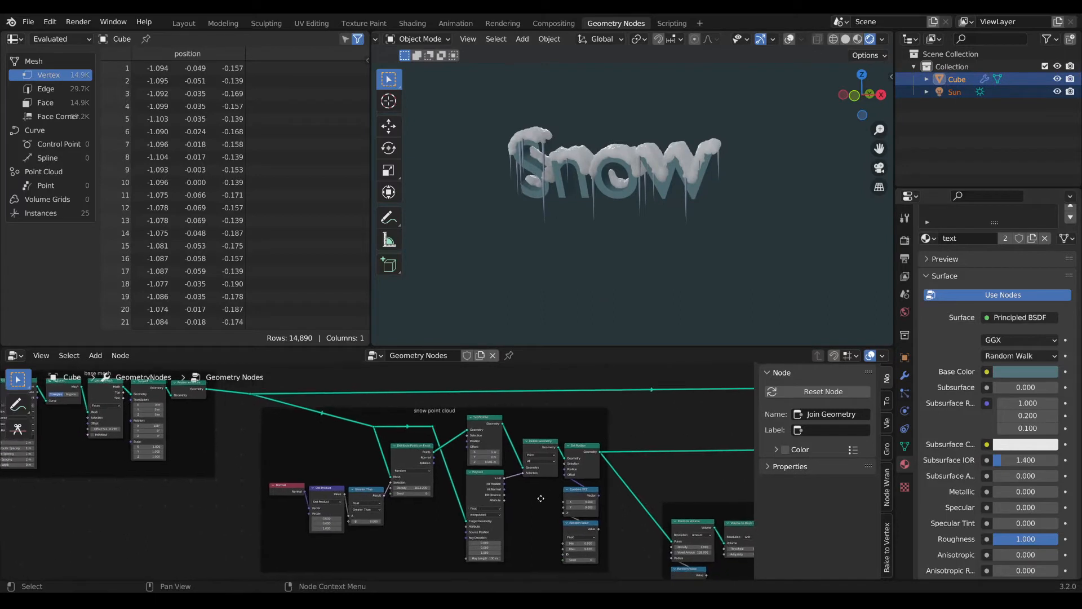
pyautogui.scroll(-1, 701, 490)
pyautogui.moveTo(700, 491); pyautogui.dragTo(558, 477, button='middle')
pyautogui.scroll(2, 527, 473)
pyautogui.moveTo(530, 506); pyautogui.dragTo(564, 506)
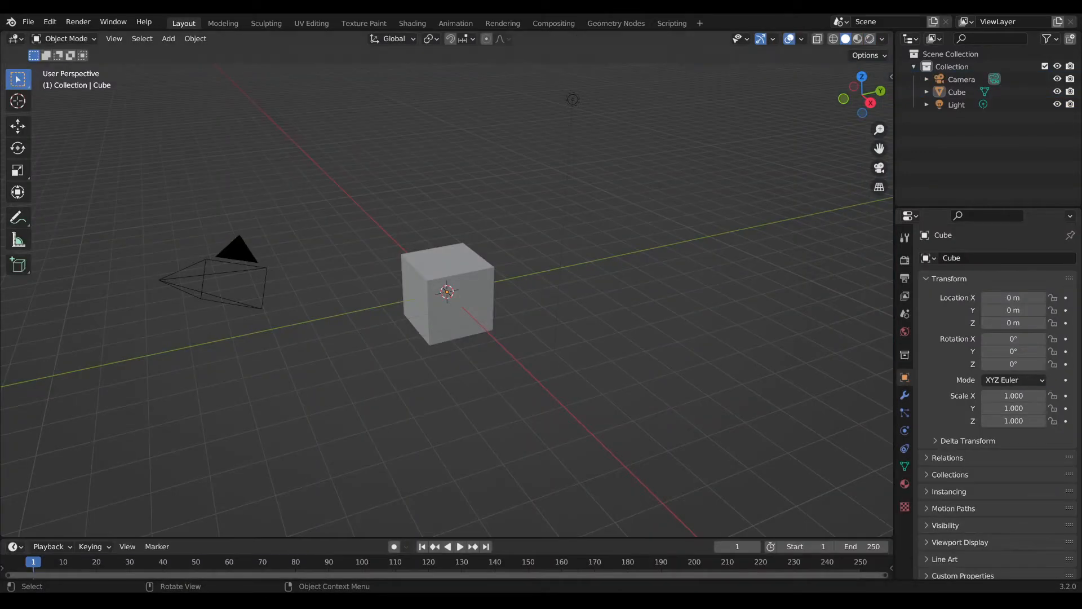
# - Delete the default camera and light, keeping only the cube, and select the cube
pyautogui.moveTo(451, 293)
pyautogui.mouseDown(button='middle')
pyautogui.moveTo(431, 295)
pyautogui.moveTo(463, 292)
pyautogui.mouseUp(button='middle')
pyautogui.hotkey('ctrl', 'i')
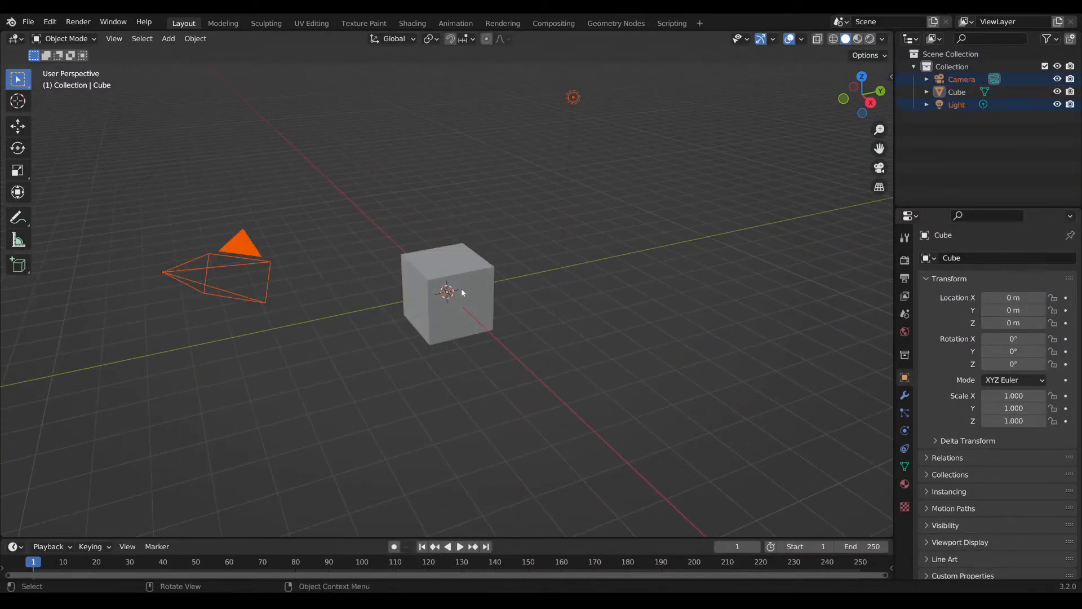
pyautogui.press('x')
pyautogui.click(463, 292)
pyautogui.click(463, 292)
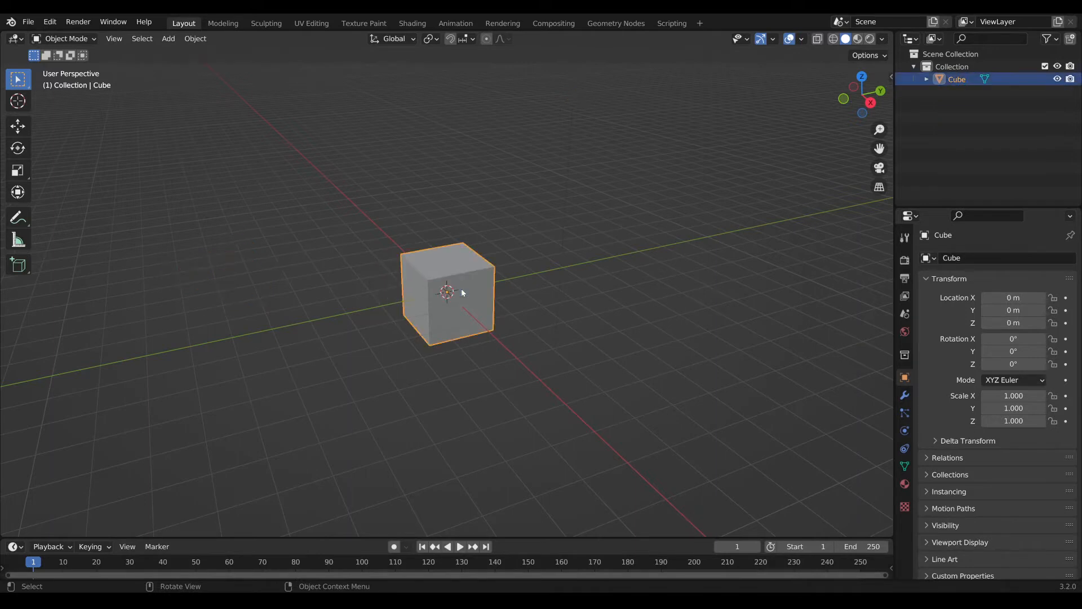
# - Switch to the Geometry Nodes workspace and enlarge the node editor area
pyautogui.click(614, 23)
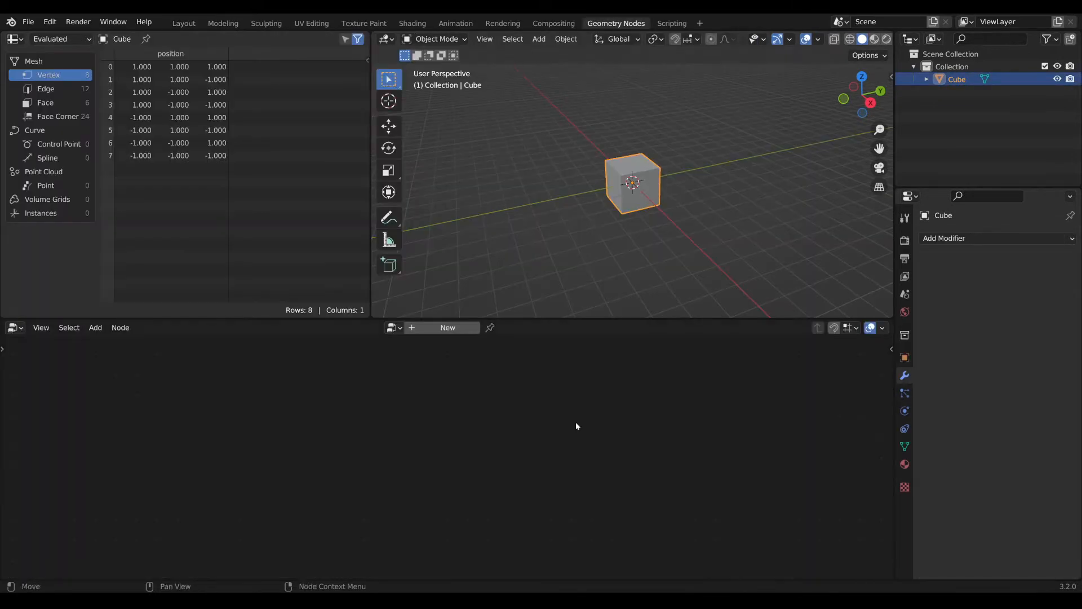
pyautogui.moveTo(565, 318); pyautogui.dragTo(520, 246)
pyautogui.scroll(3, 581, 205)
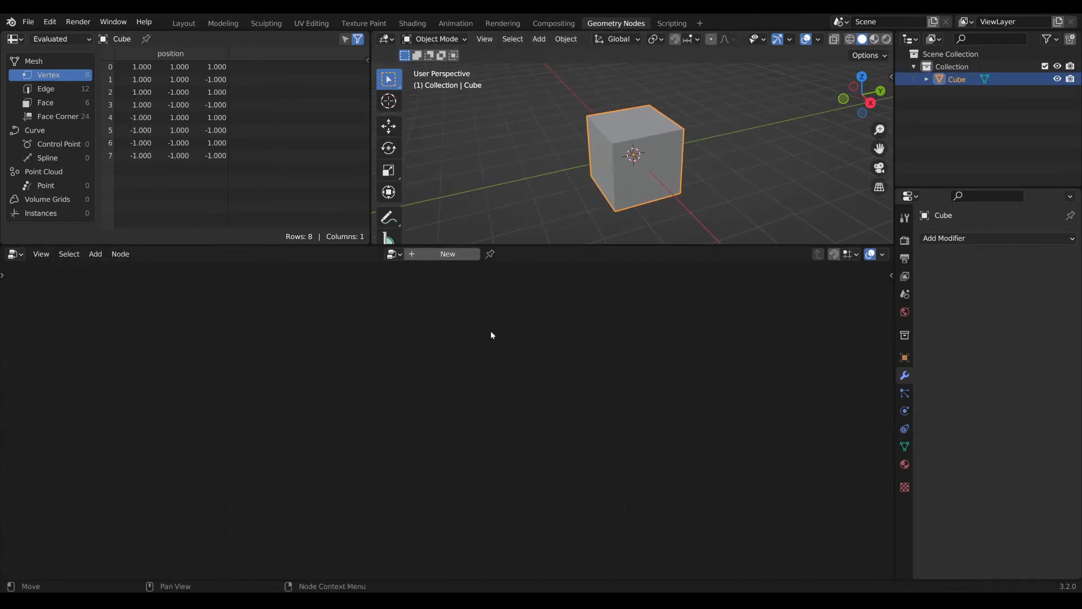
# - Create a new geometry node tree on the cube and delete its Group Input node
pyautogui.click(436, 253)
pyautogui.click(317, 422)
pyautogui.press('x')
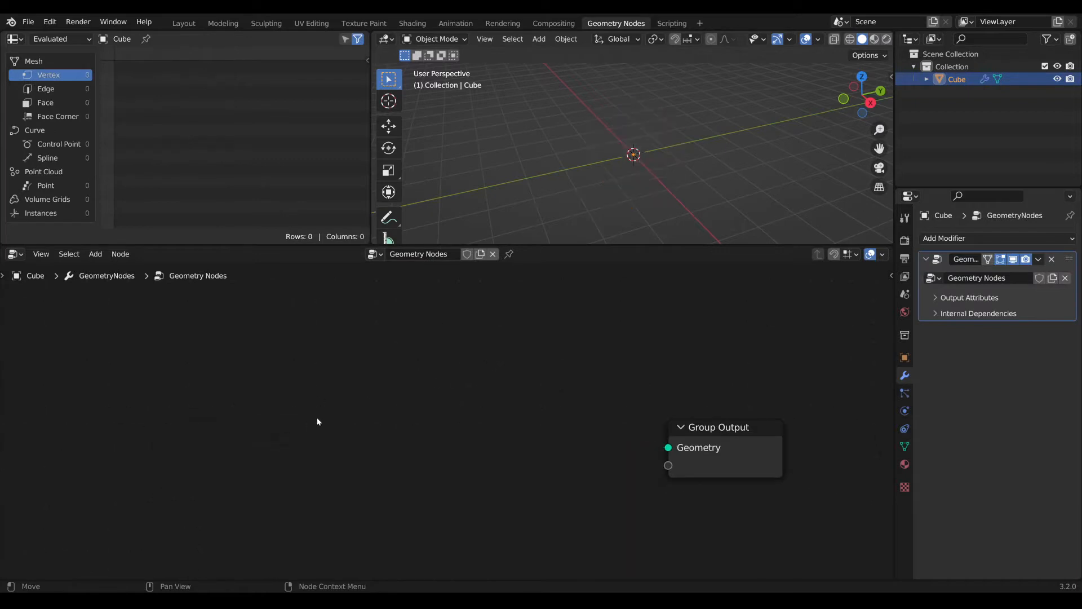
# - Add a String to Curves node and set its string to "Snow"
pyautogui.hotkey('shift', 'a')
pyautogui.write('string')
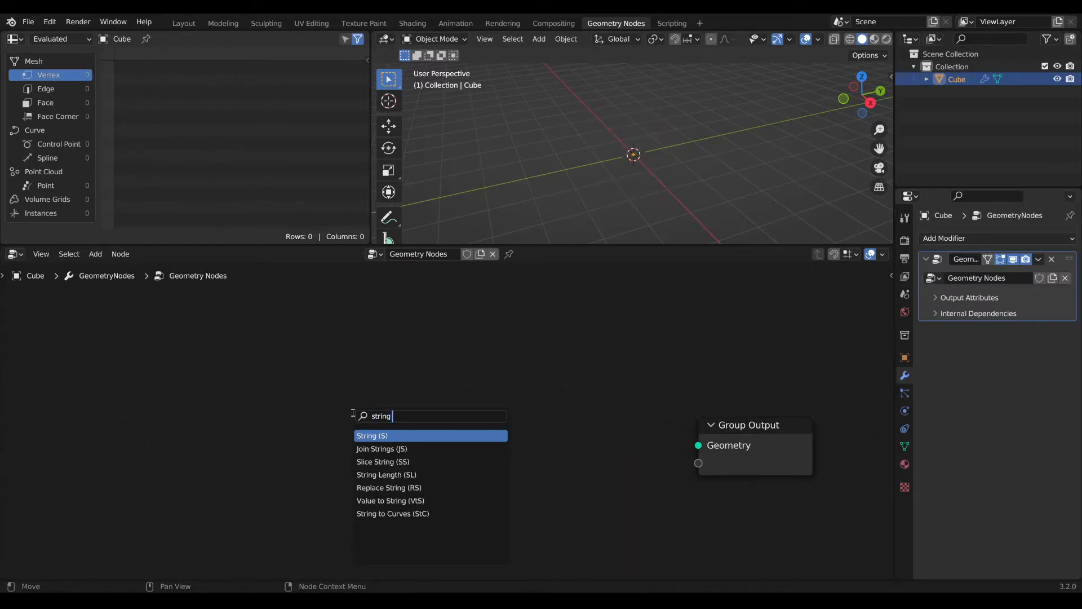
pyautogui.write(' t')
pyautogui.click(382, 435)
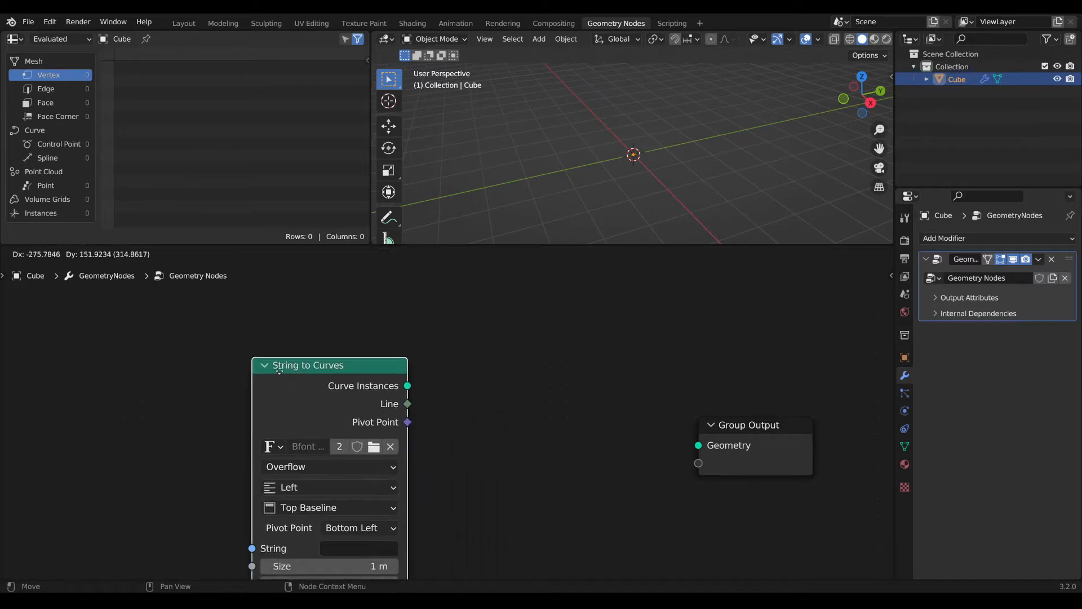
pyautogui.click(417, 414)
pyautogui.click(385, 397)
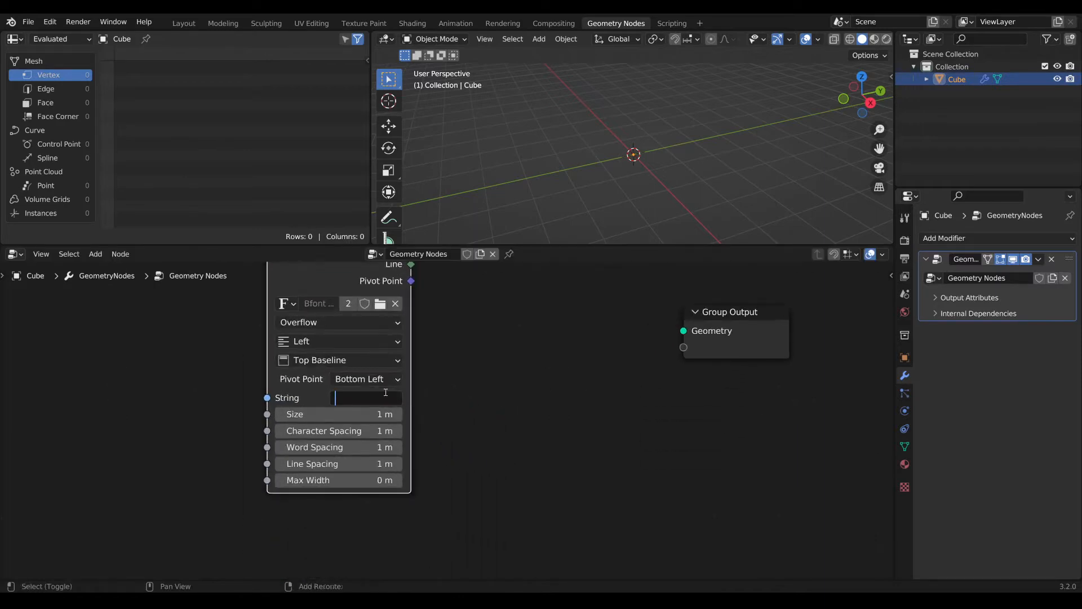
pyautogui.write('Snow')
pyautogui.press('Return')
# - Connect the Curve Instances output of String to Curves to the Group Output geometry
pyautogui.press('Home')
pyautogui.keyDown('ctrl'); pyautogui.keyDown('shift'); pyautogui.click(337, 304); pyautogui.keyUp('shift'); pyautogui.keyUp('ctrl')
pyautogui.moveTo(648, 110); pyautogui.dragTo(745, 140, button='middle')
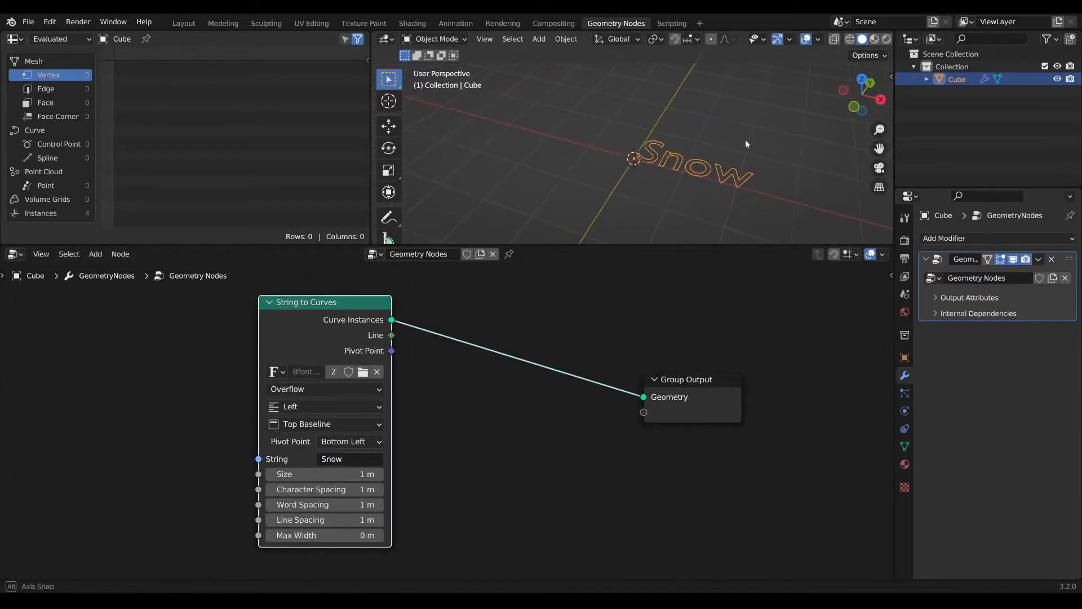
# - Align the text to Center horizontally and Middle vertically in the String to Curves node
pyautogui.scroll(2, 343, 406)
pyautogui.click(342, 404)
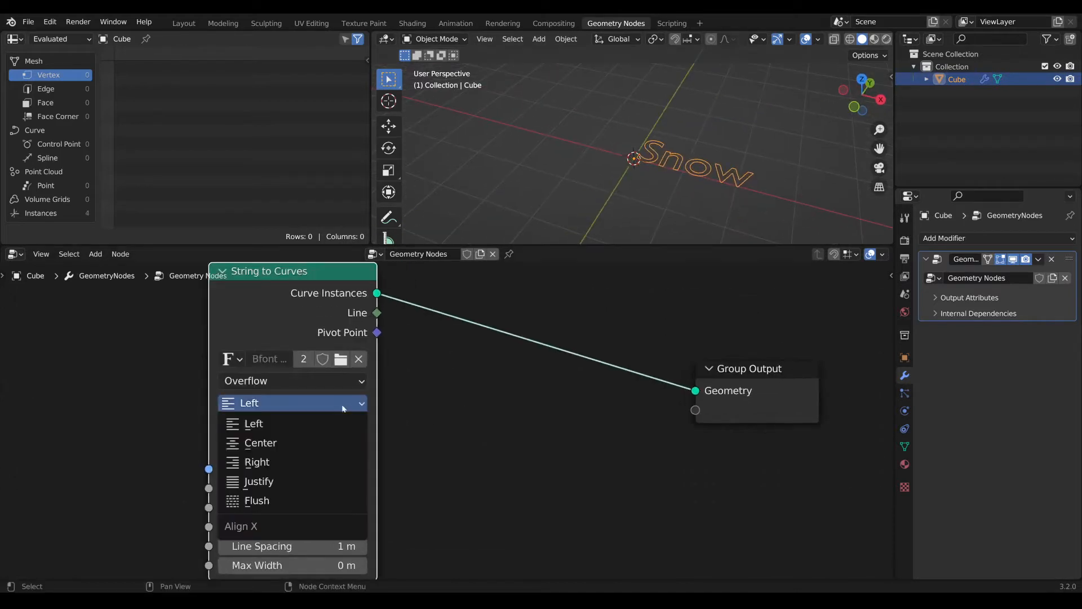
pyautogui.click(306, 442)
pyautogui.click(361, 426)
pyautogui.click(296, 484)
pyautogui.scroll(-2, 425, 435)
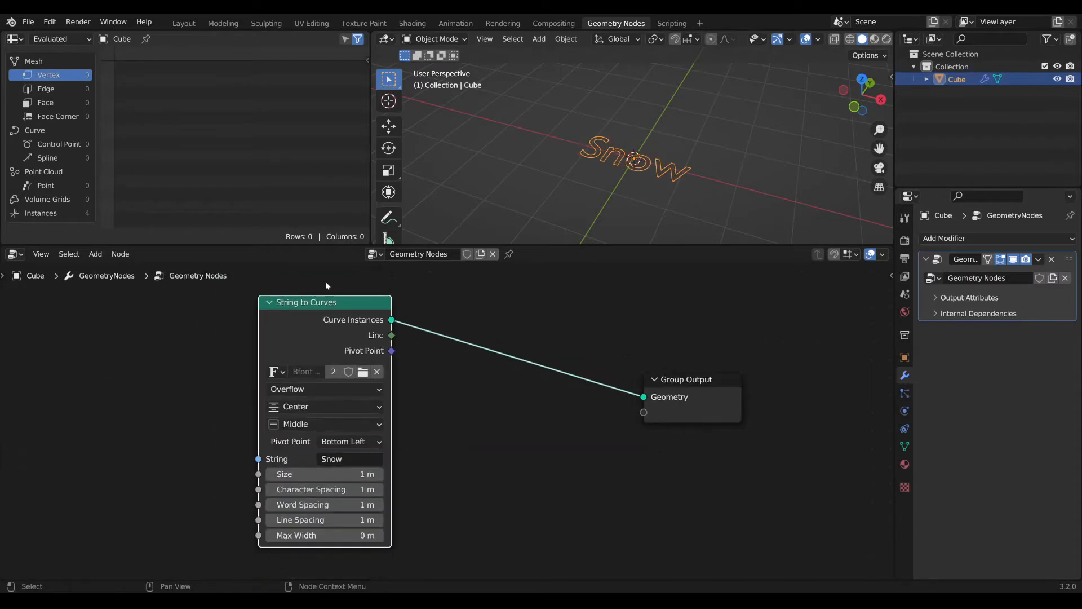
# - Space the two nodes apart and insert a Fill Curve node between String to Curves and Group Output
pyautogui.moveTo(326, 284); pyautogui.dragTo(222, 290)
pyautogui.press('Home')
pyautogui.click(759, 389)
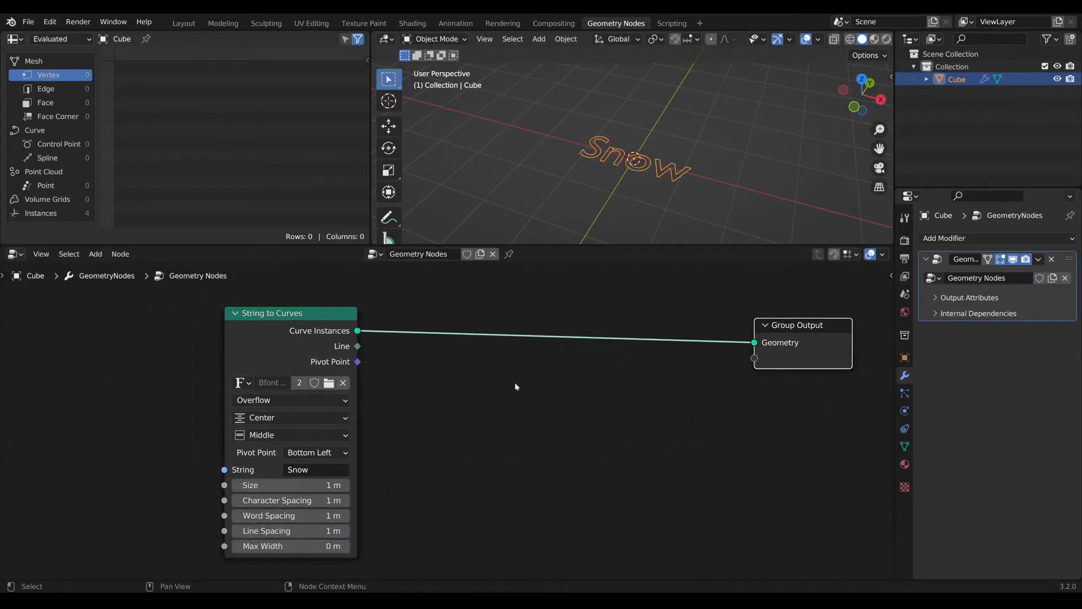
pyautogui.moveTo(515, 382); pyautogui.dragTo(464, 394, button='middle')
pyautogui.hotkey('shift', 'a')
pyautogui.write('fill')
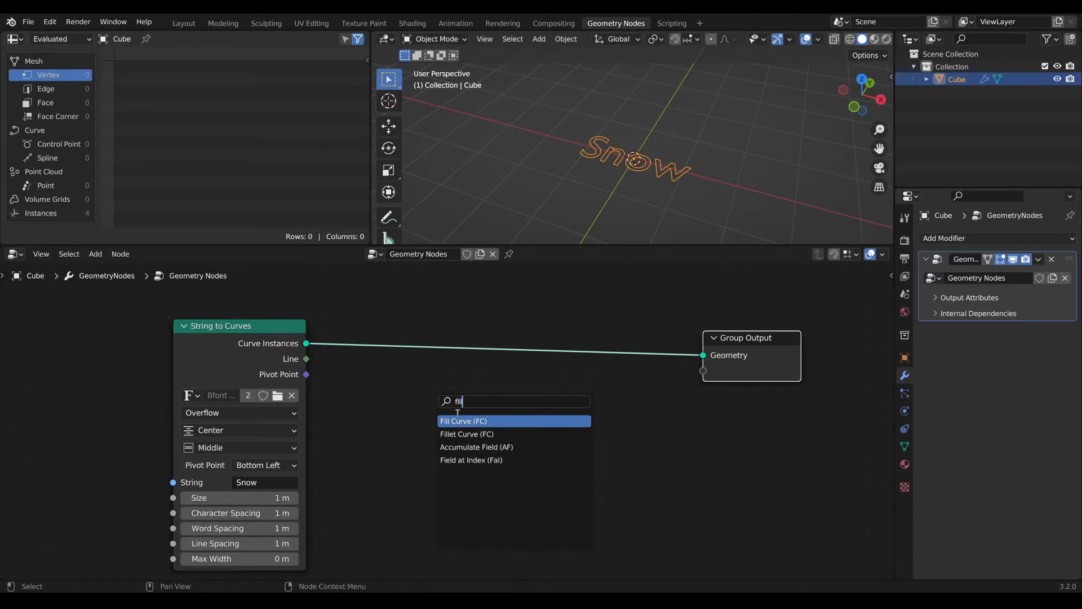
pyautogui.press('Return')
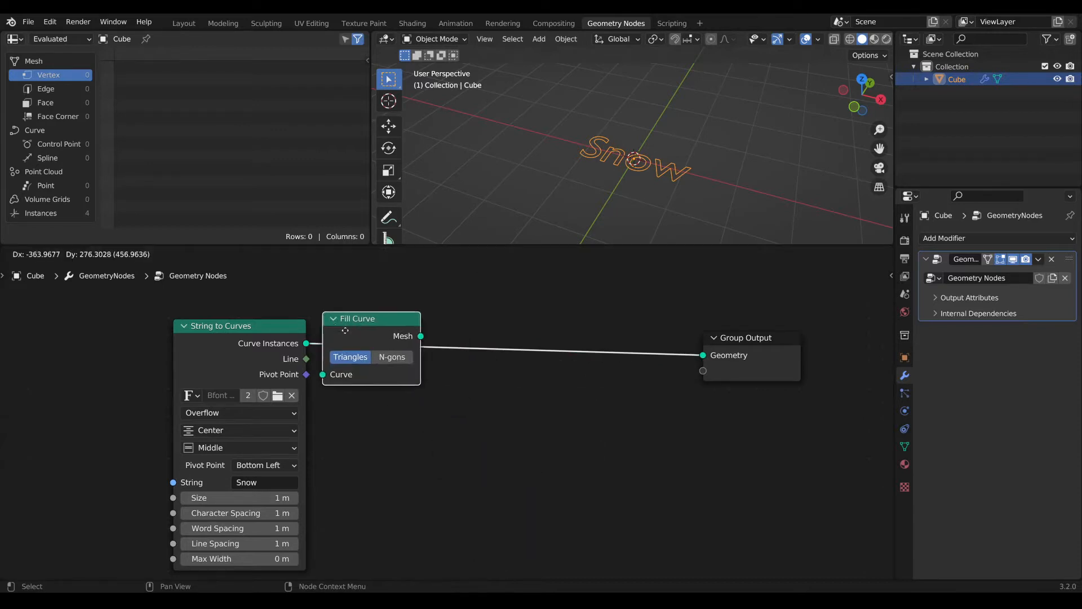
pyautogui.click(350, 336)
pyautogui.scroll(5, 550, 198)
pyautogui.keyDown('shift'); pyautogui.moveTo(603, 188); pyautogui.dragTo(569, 133, button='middle'); pyautogui.keyUp('shift')
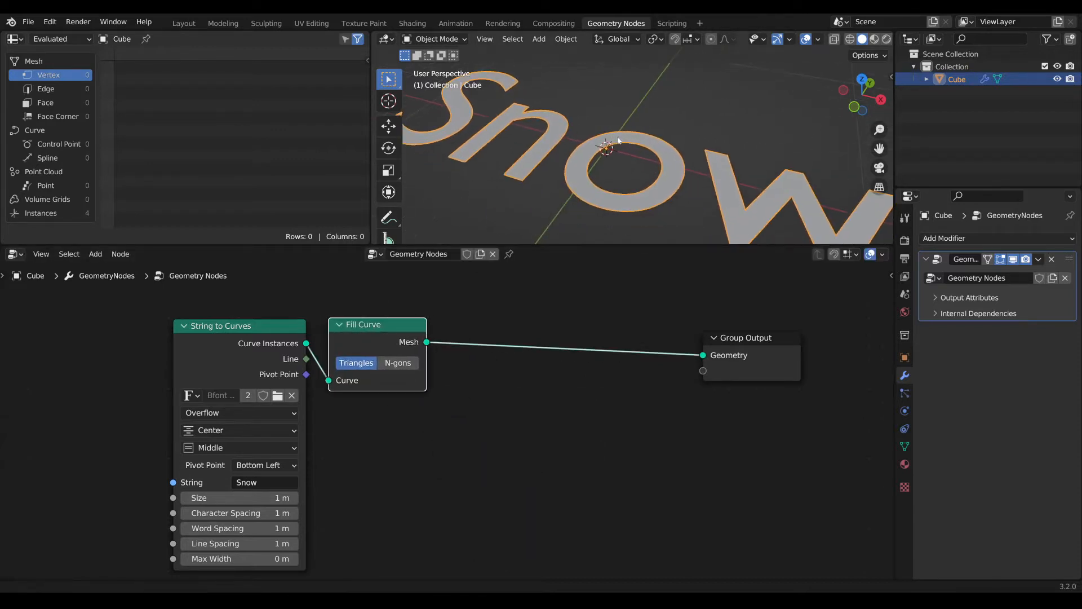
# - Insert an Extrude Mesh node between Fill Curve and Group Output
pyautogui.scroll(-2, 454, 372)
pyautogui.hotkey('shift', 'a')
pyautogui.write('e')
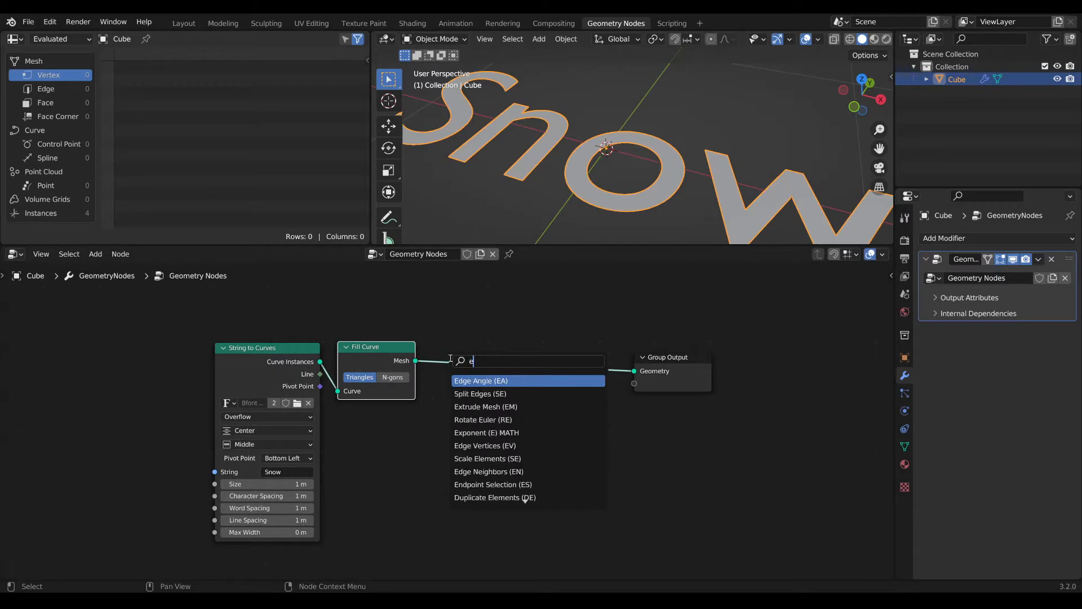
pyautogui.write('xtr')
pyautogui.press('Return')
pyautogui.click(471, 368)
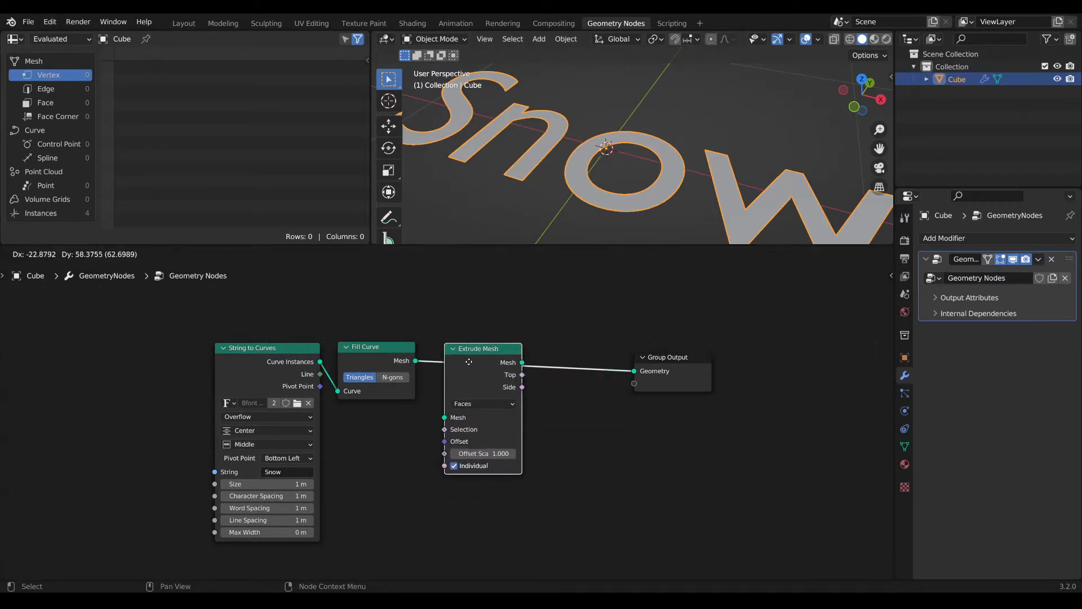
# - Set the Extrude Mesh offset scale to 0.220 and turn off Individual
pyautogui.scroll(2, 471, 367)
pyautogui.scroll(-3, 620, 147)
pyautogui.moveTo(619, 147); pyautogui.dragTo(667, 137, button='middle')
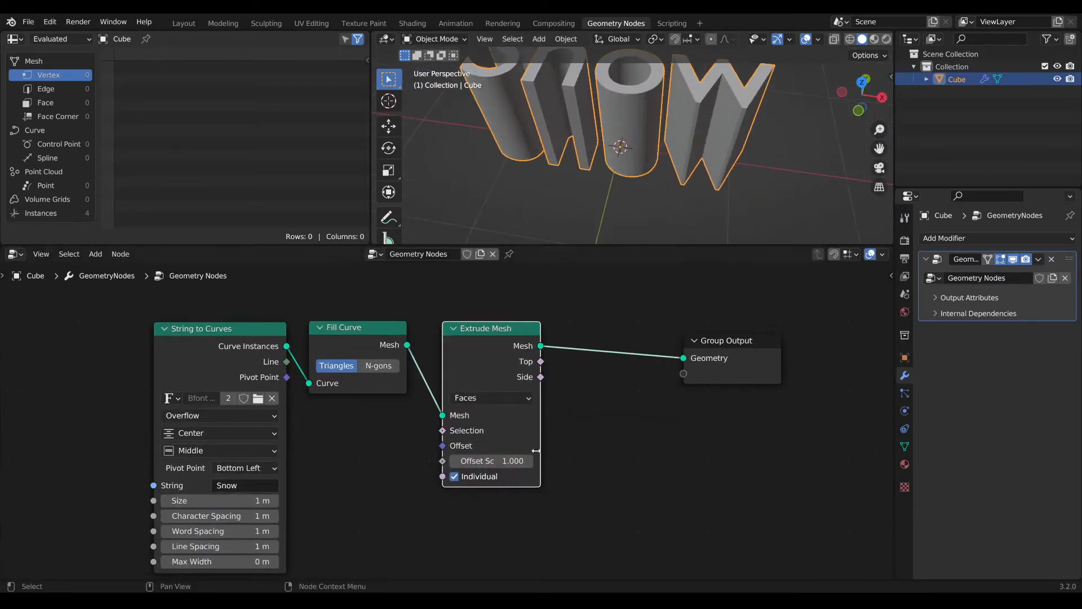
pyautogui.moveTo(501, 461)
pyautogui.mouseDown()
pyautogui.moveTo(468, 461)
pyautogui.moveTo(502, 462)
pyautogui.mouseUp()
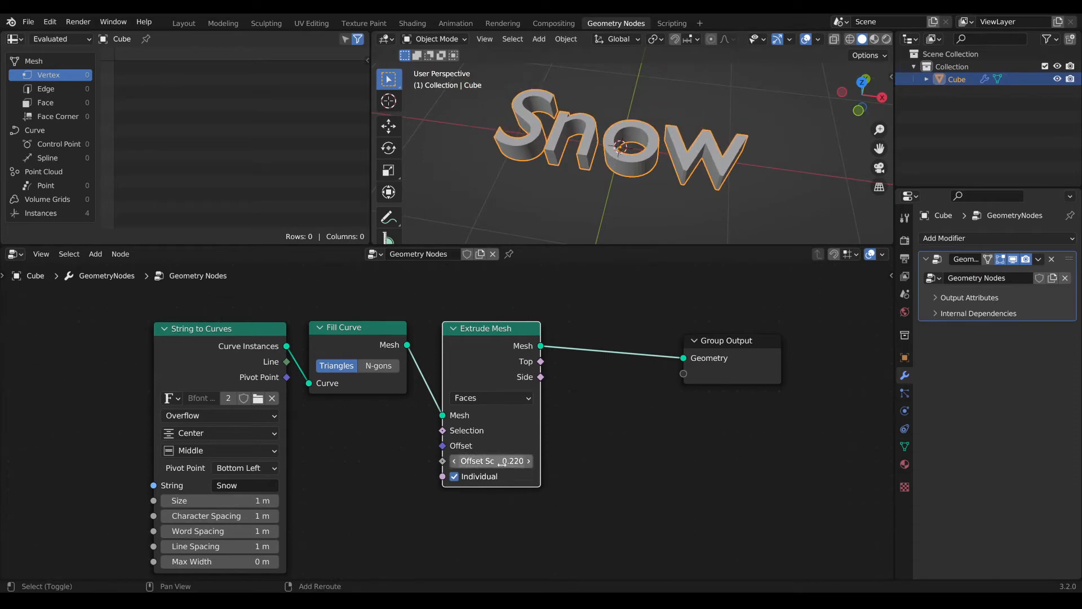
pyautogui.click(454, 476)
# - Show the viewport in wireframe and compare the extruded letters with Individual on and off, leaving it off
pyautogui.click(850, 39)
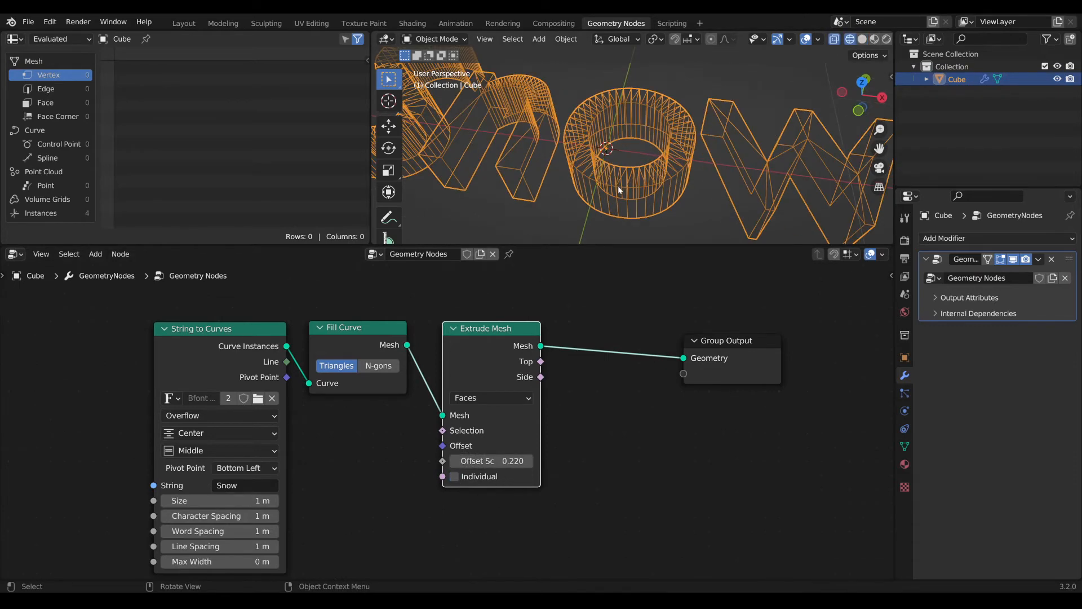
pyautogui.scroll(5, 632, 147)
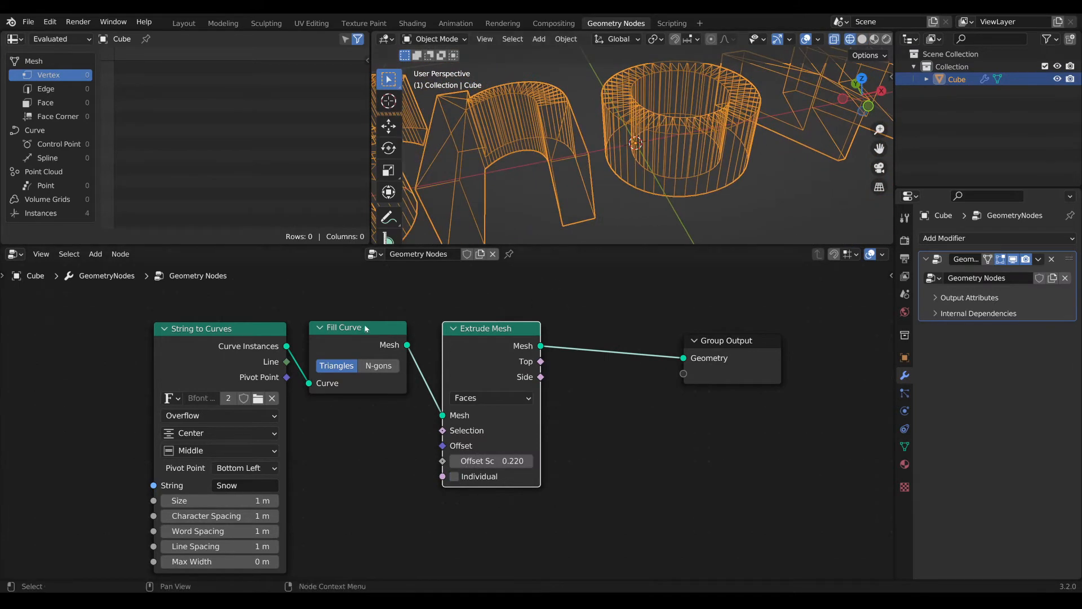
pyautogui.click(454, 477)
pyautogui.moveTo(544, 116); pyautogui.dragTo(532, 95, button='middle')
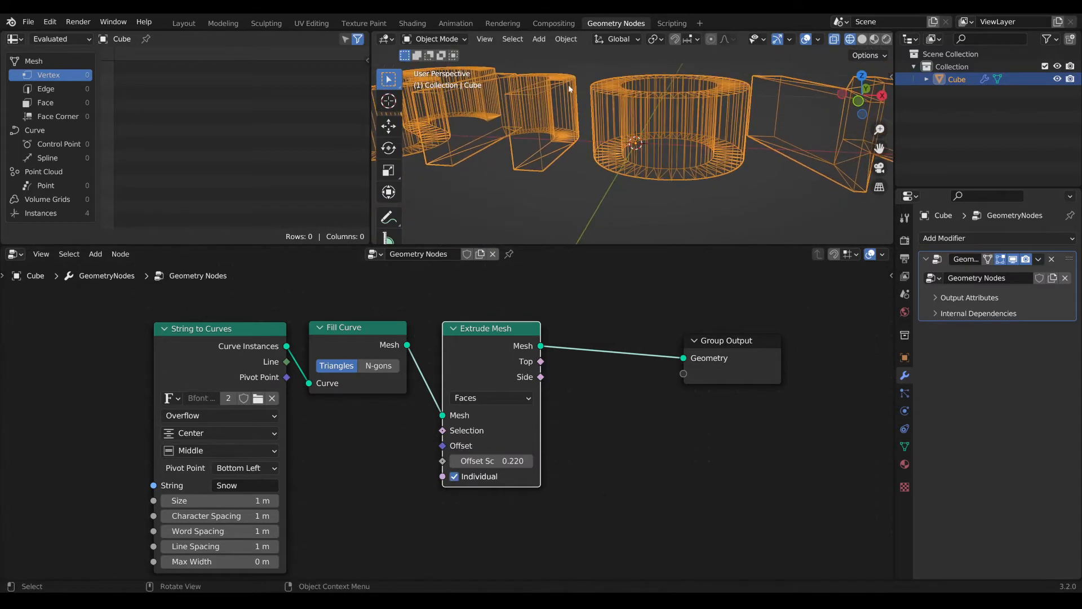
pyautogui.moveTo(769, 153); pyautogui.dragTo(789, 169, button='middle')
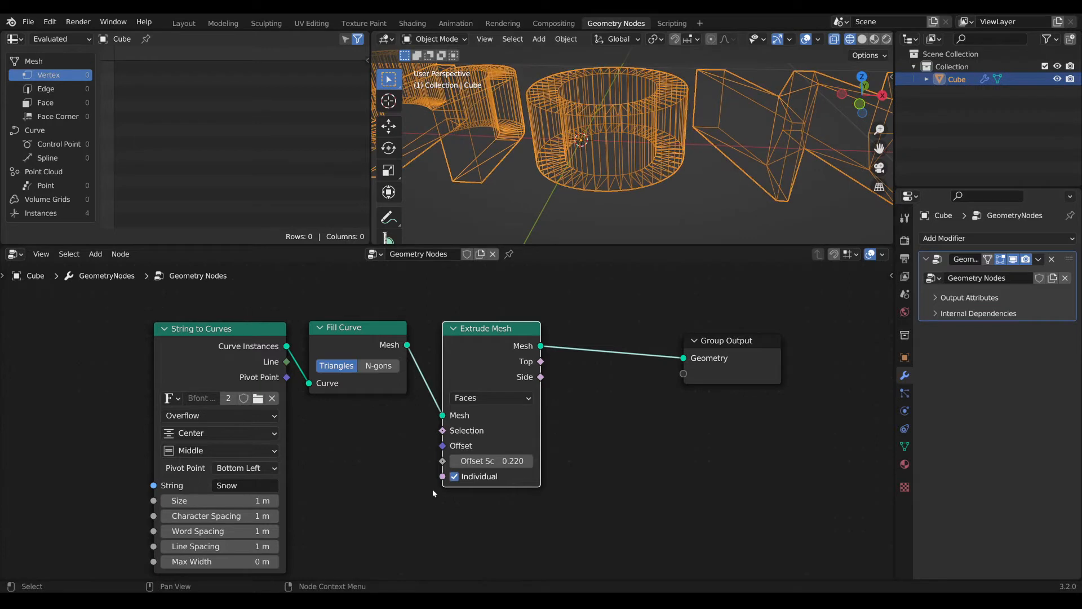
pyautogui.click(454, 476)
pyautogui.scroll(-1, 565, 333)
pyautogui.moveTo(620, 203)
pyautogui.mouseDown(button='middle')
pyautogui.moveTo(635, 169)
pyautogui.moveTo(638, 194)
pyautogui.mouseUp(button='middle')
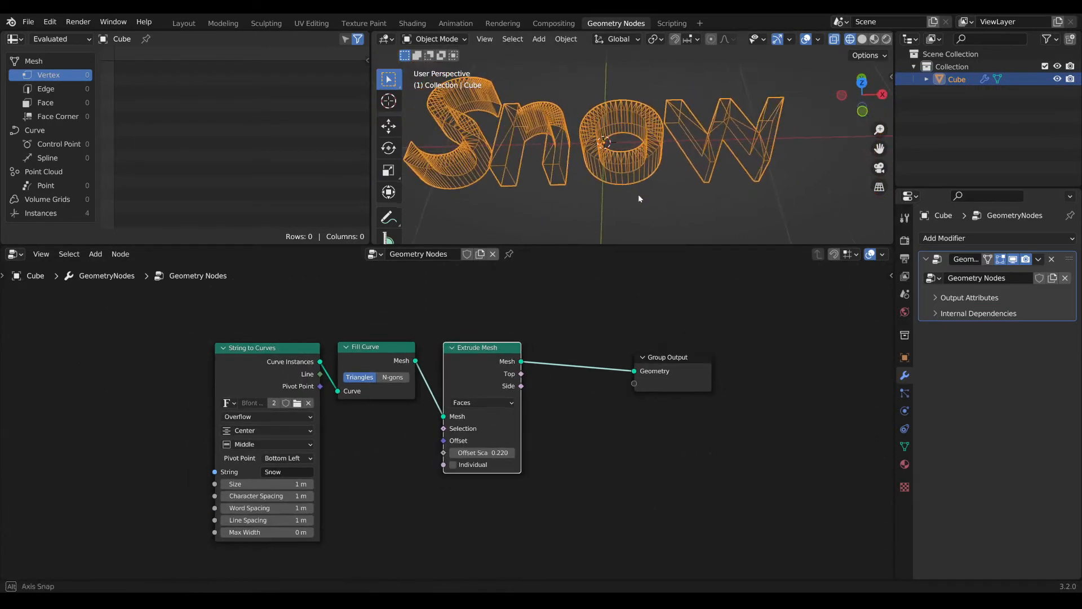
# - Move Group Output further away and insert a Transform node after Extrude Mesh
pyautogui.scroll(-1, 568, 413)
pyautogui.moveTo(658, 367); pyautogui.dragTo(752, 354)
pyautogui.moveTo(697, 391); pyautogui.dragTo(602, 417, button='middle')
pyautogui.press('Tab')
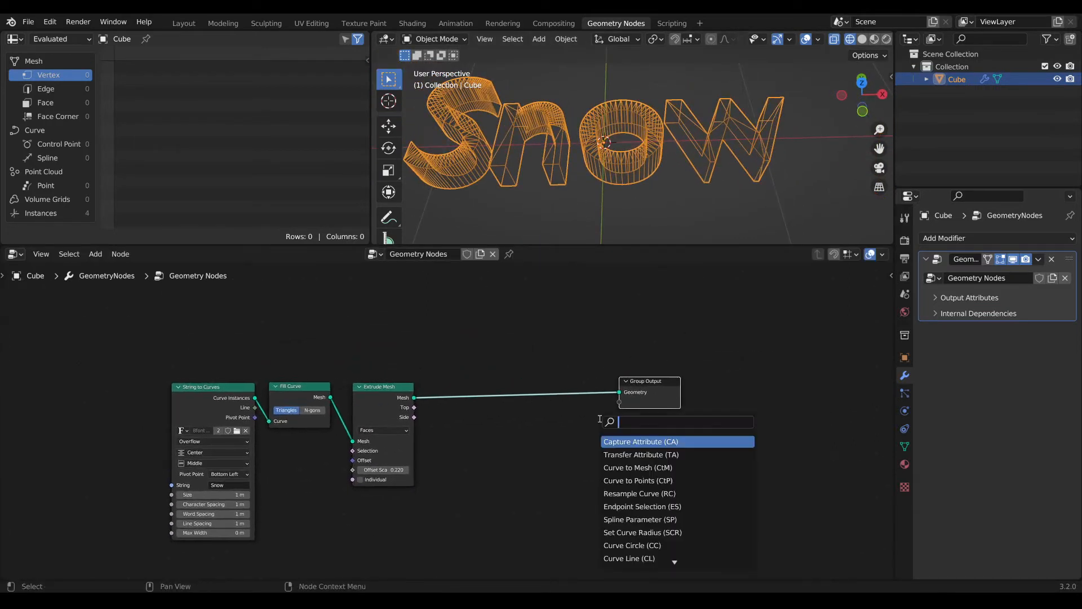
pyautogui.write('tra')
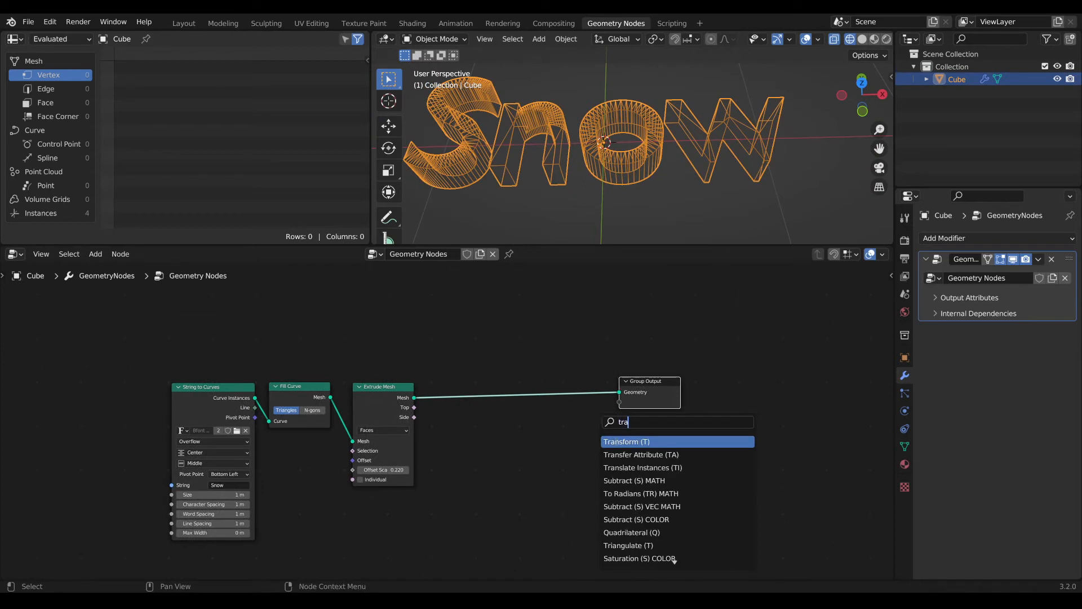
pyautogui.press('Return')
pyautogui.click(487, 398)
# - Set the Transform node's X rotation to 90° so the text stands upright
pyautogui.scroll(3, 495, 431)
pyautogui.scroll(1, 513, 527)
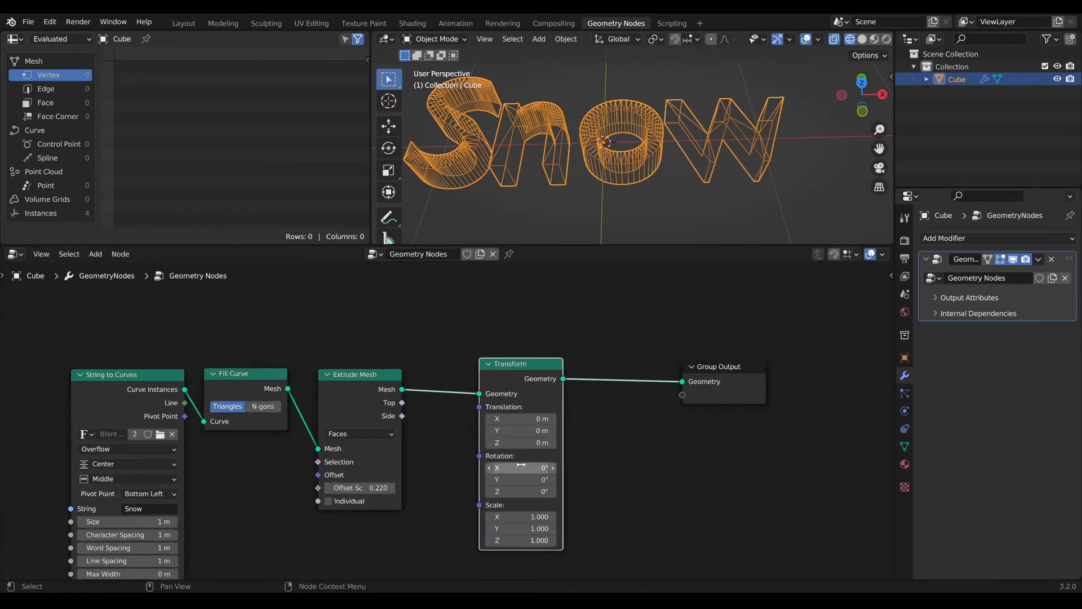
pyautogui.click(520, 465)
pyautogui.write('9')
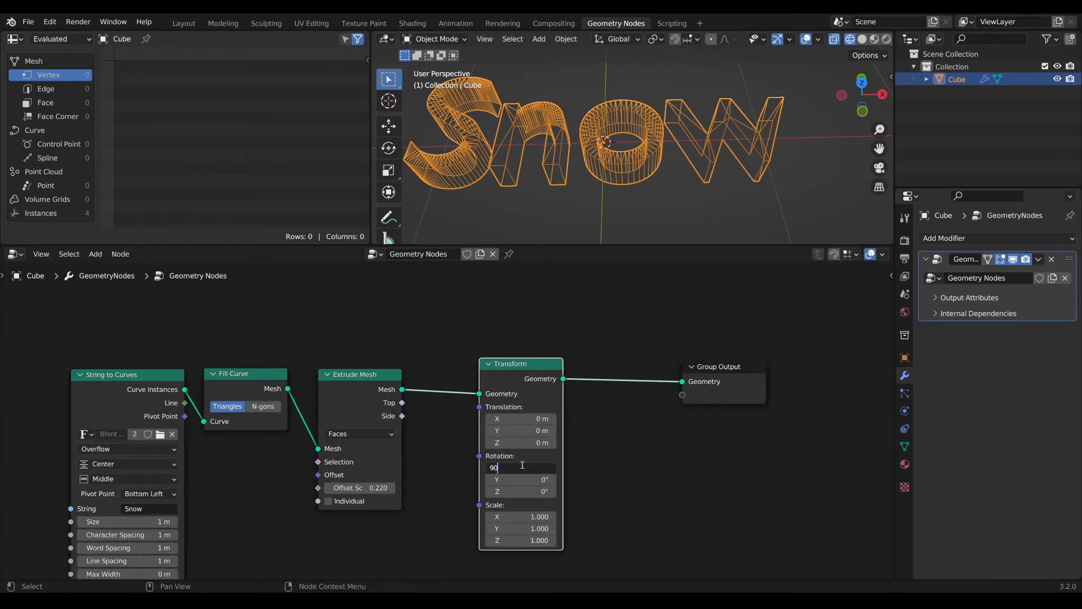
pyautogui.write('0')
pyautogui.press('Return')
pyautogui.scroll(-5, 766, 91)
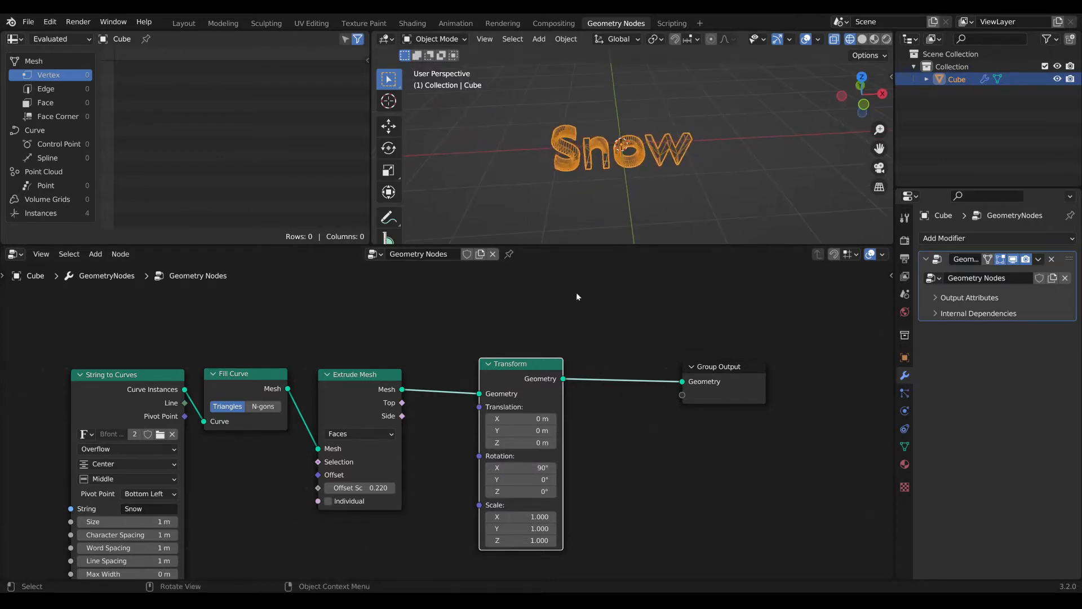
# - Arrange the String to Curves, Fill Curve, Extrude Mesh and Transform nodes closer together in a row
pyautogui.moveTo(521, 364); pyautogui.dragTo(462, 376)
pyautogui.moveTo(253, 386)
pyautogui.mouseDown()
pyautogui.moveTo(278, 383)
pyautogui.moveTo(268, 387)
pyautogui.mouseUp()
pyautogui.moveTo(171, 376); pyautogui.dragTo(185, 374)
pyautogui.scroll(-2, 678, 392)
pyautogui.moveTo(680, 391); pyautogui.dragTo(567, 382, button='middle')
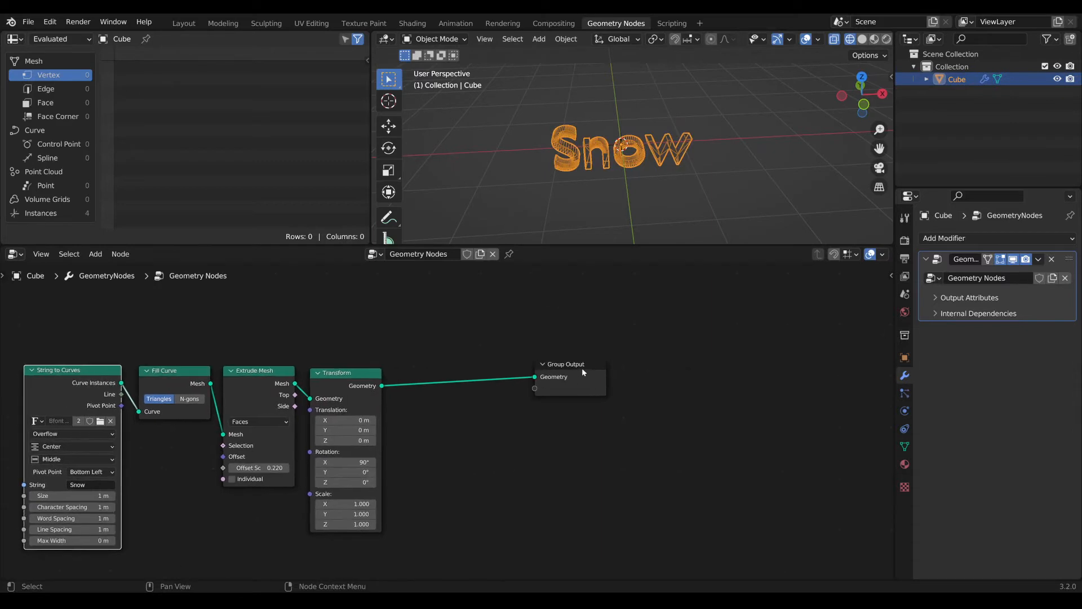
# - Make room before Group Output and insert a Realize Instances node after Transform
pyautogui.moveTo(583, 372); pyautogui.dragTo(641, 379)
pyautogui.hotkey('shift', 'a')
pyautogui.write('real')
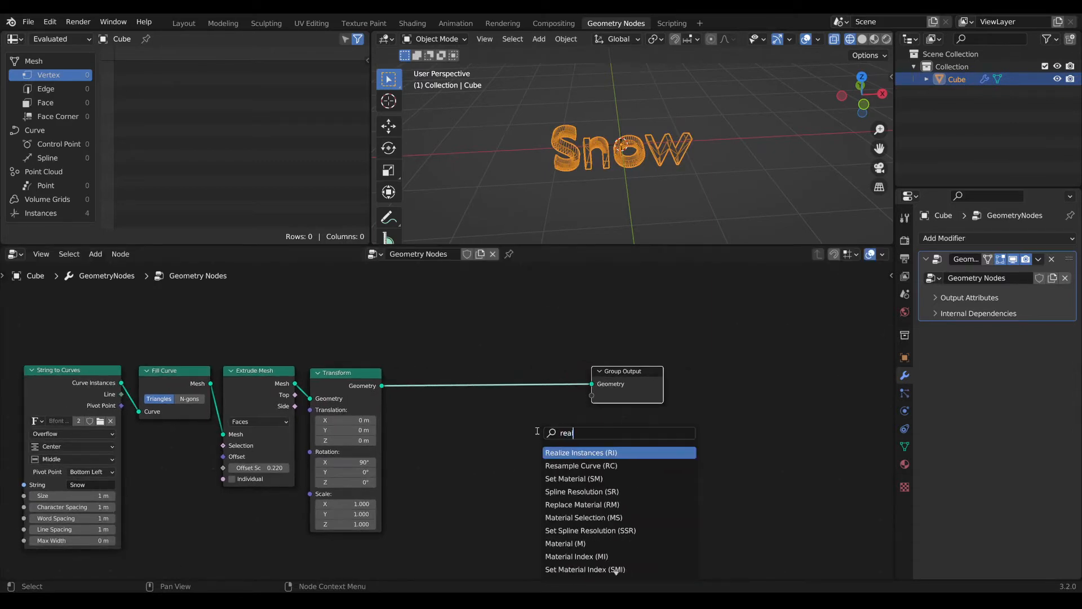
pyautogui.click(561, 451)
pyautogui.click(426, 389)
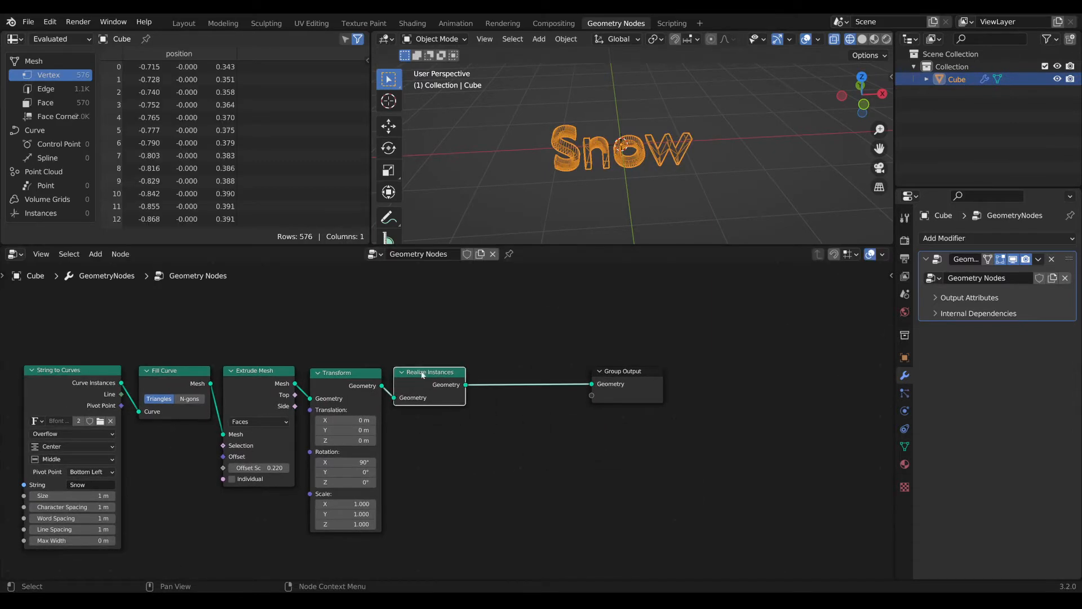
pyautogui.moveTo(634, 161); pyautogui.dragTo(590, 167, button='middle')
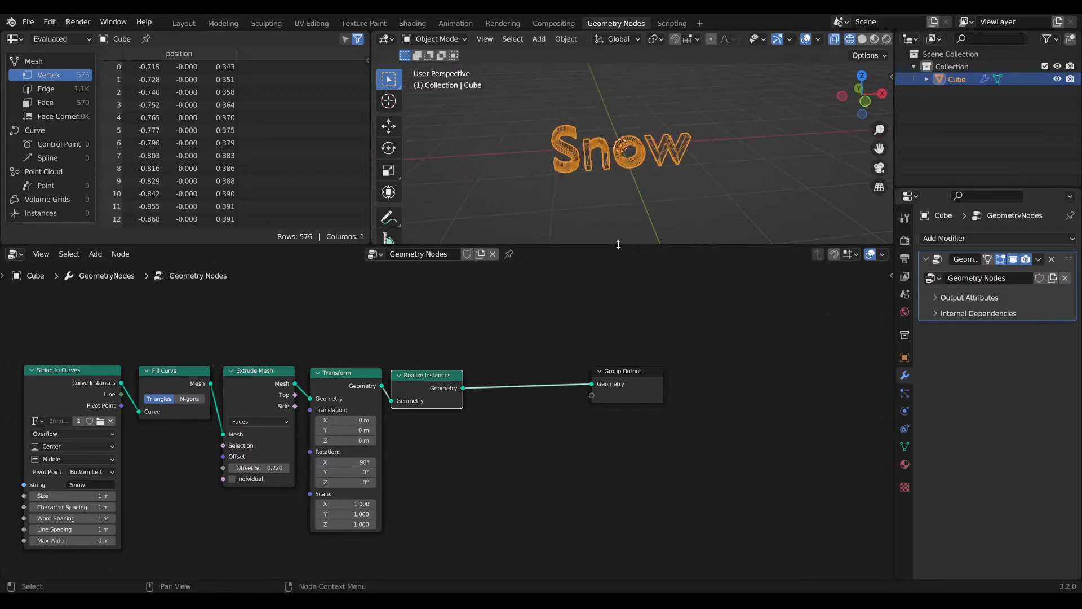
# - Enlarge the viewport slightly and enclose all nodes from String to Curves through Realize Instances in a frame
pyautogui.moveTo(618, 244); pyautogui.dragTo(619, 256)
pyautogui.scroll(-3, 555, 407)
pyautogui.moveTo(509, 481); pyautogui.dragTo(266, 373)
pyautogui.hotkey('ctrl', 'j')
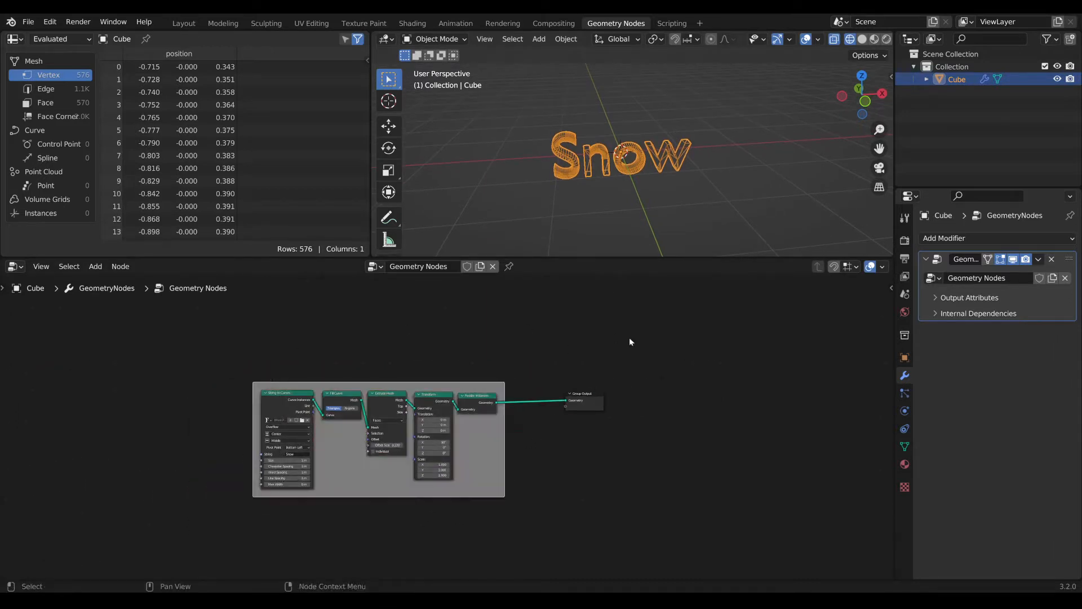
# - Label the frame around the text nodes "base mesh"
pyautogui.press('n')
pyautogui.click(784, 360)
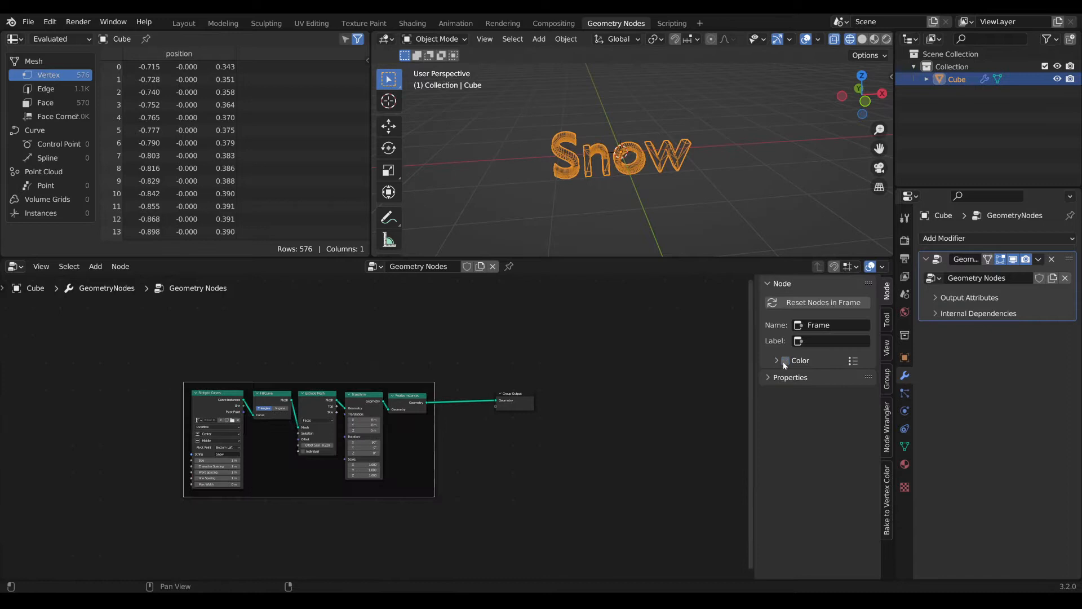
pyautogui.click(834, 337)
pyautogui.write('base mesh')
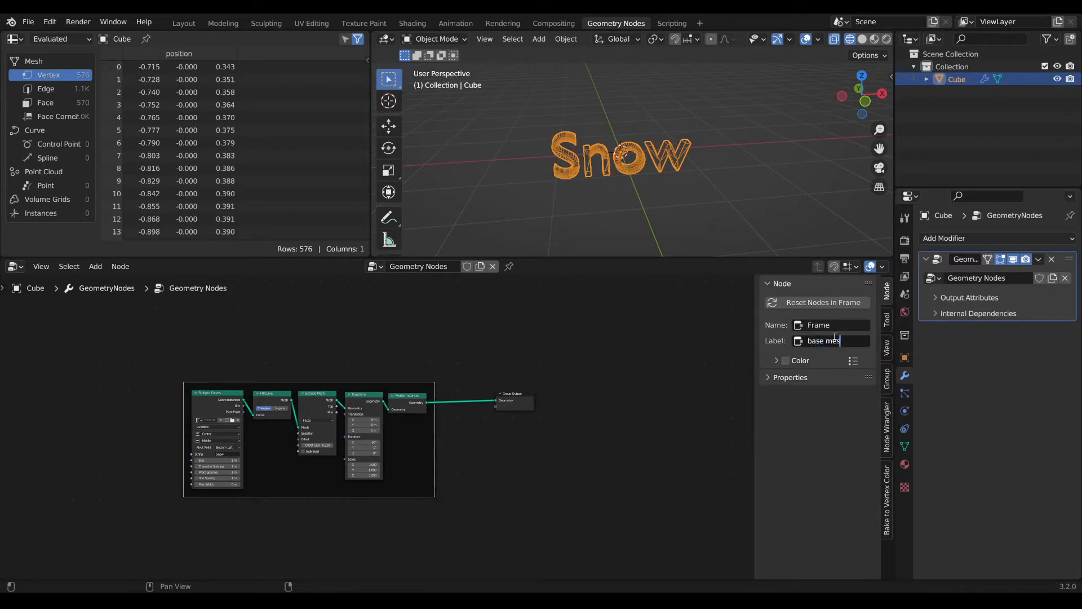
pyautogui.press('Return')
# - Move the base mesh frame and the Group Output node far apart to leave room for new nodes between them
pyautogui.moveTo(370, 388); pyautogui.dragTo(214, 382)
pyautogui.moveTo(518, 400); pyautogui.dragTo(667, 360)
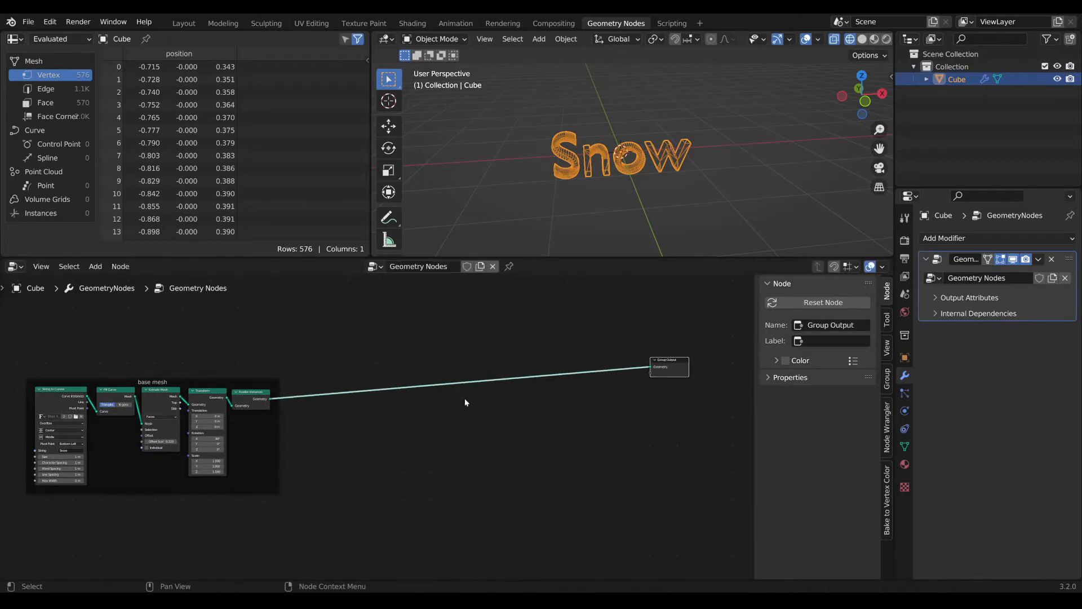
pyautogui.scroll(-1, 490, 391)
pyautogui.scroll(2, 493, 391)
pyautogui.scroll(-1, 490, 393)
pyautogui.moveTo(483, 402); pyautogui.dragTo(440, 452, button='middle')
pyautogui.scroll(-1, 485, 452)
pyautogui.scroll(-1, 471, 455)
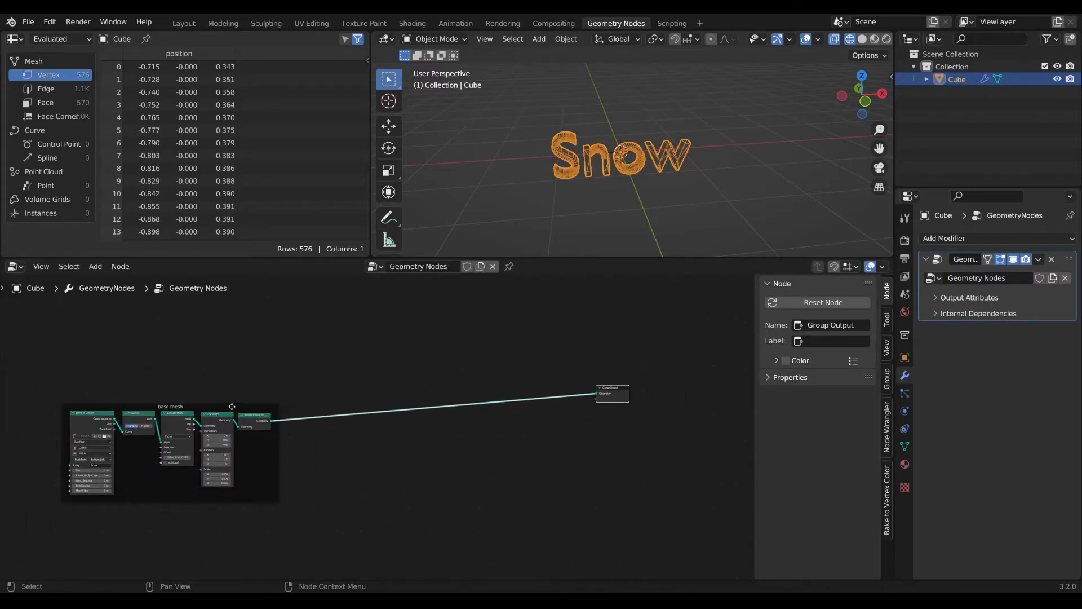
pyautogui.moveTo(229, 404); pyautogui.dragTo(194, 358)
pyautogui.moveTo(317, 404); pyautogui.dragTo(362, 420, button='middle')
pyautogui.scroll(4, 443, 420)
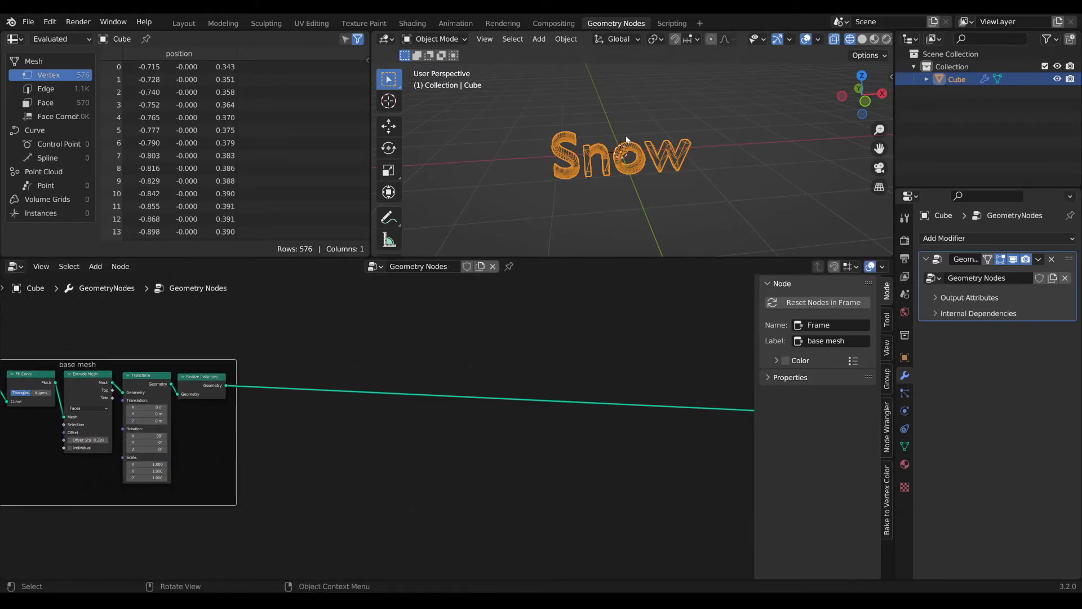
pyautogui.scroll(-2, 446, 428)
pyautogui.moveTo(645, 409); pyautogui.dragTo(678, 395)
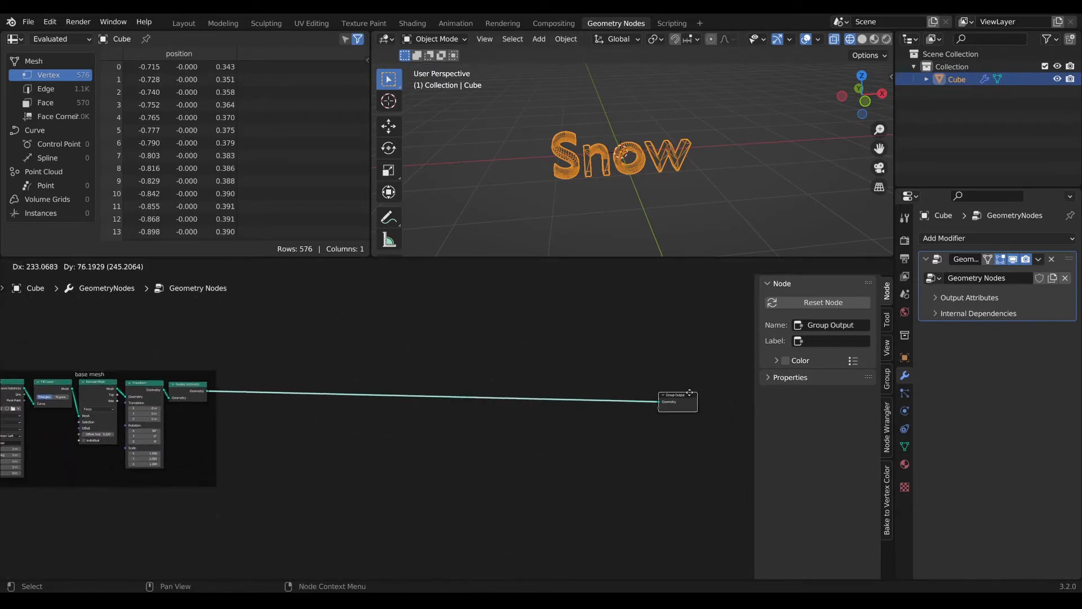
pyautogui.moveTo(469, 445); pyautogui.dragTo(498, 446, button='middle')
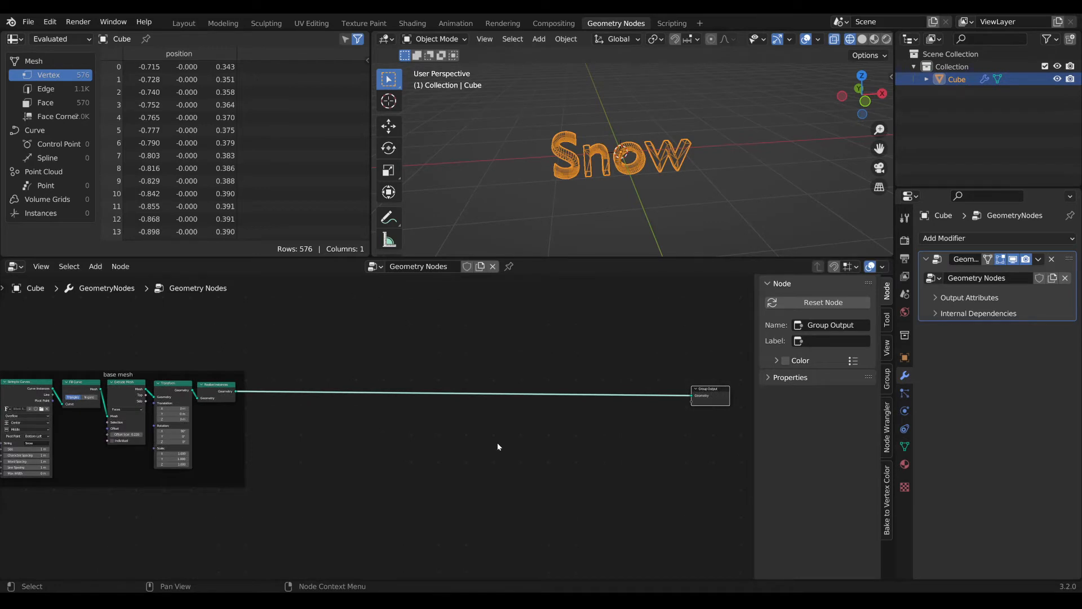
# - Insert a Distribute Points on Faces node on the link between Realize Instances and Group Output
pyautogui.press('Tab')
pyautogui.write('di')
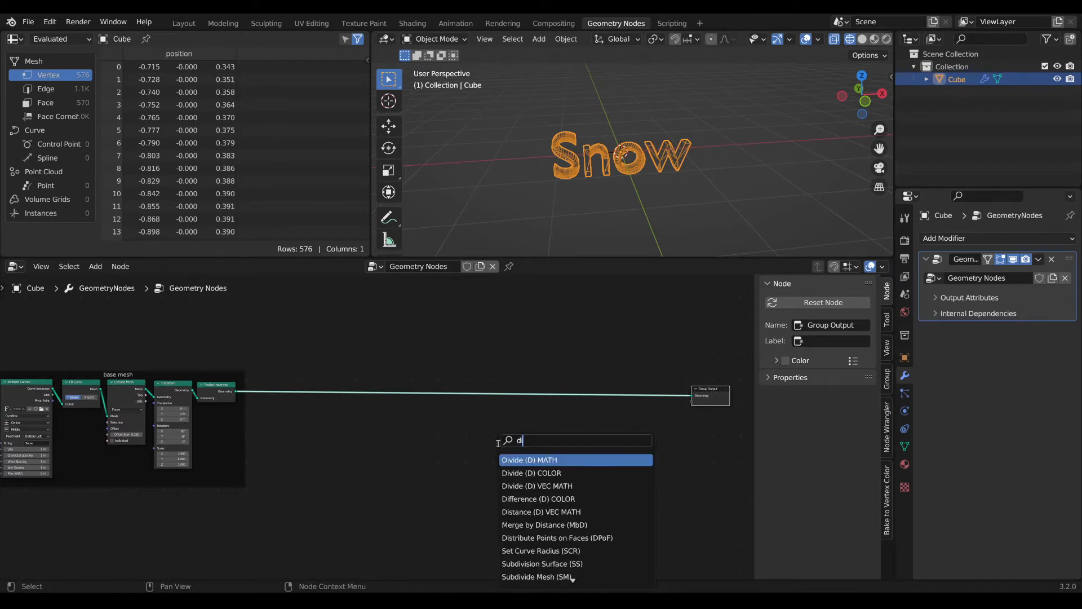
pyautogui.write('s')
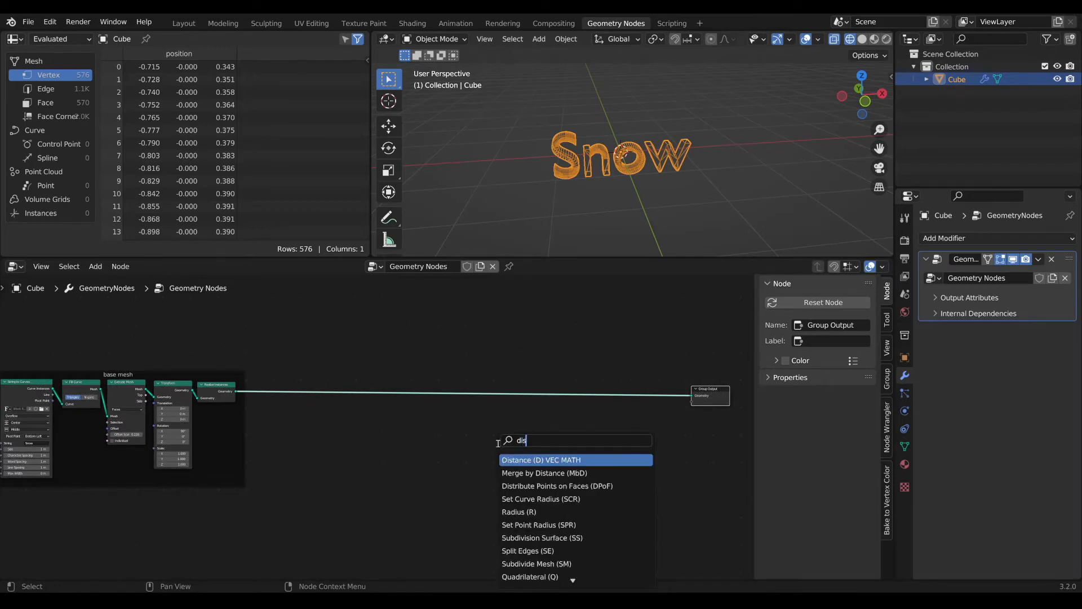
pyautogui.click(524, 486)
pyautogui.click(419, 410)
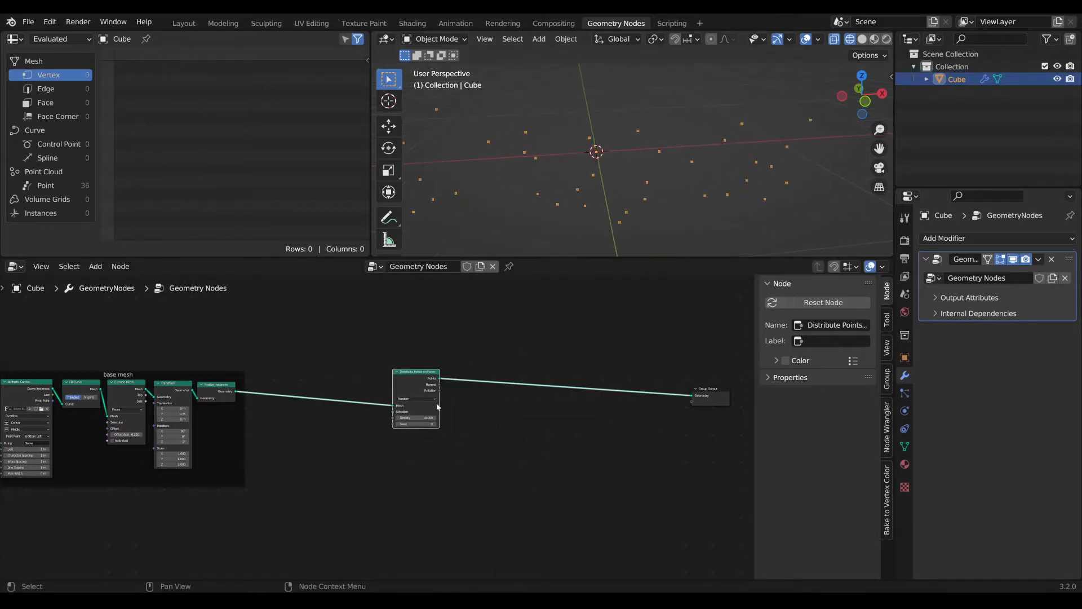
# - Greatly increase the density of Distribute Points on Faces and move the node below the main link
pyautogui.scroll(1, 438, 406)
pyautogui.moveTo(455, 393); pyautogui.dragTo(507, 446)
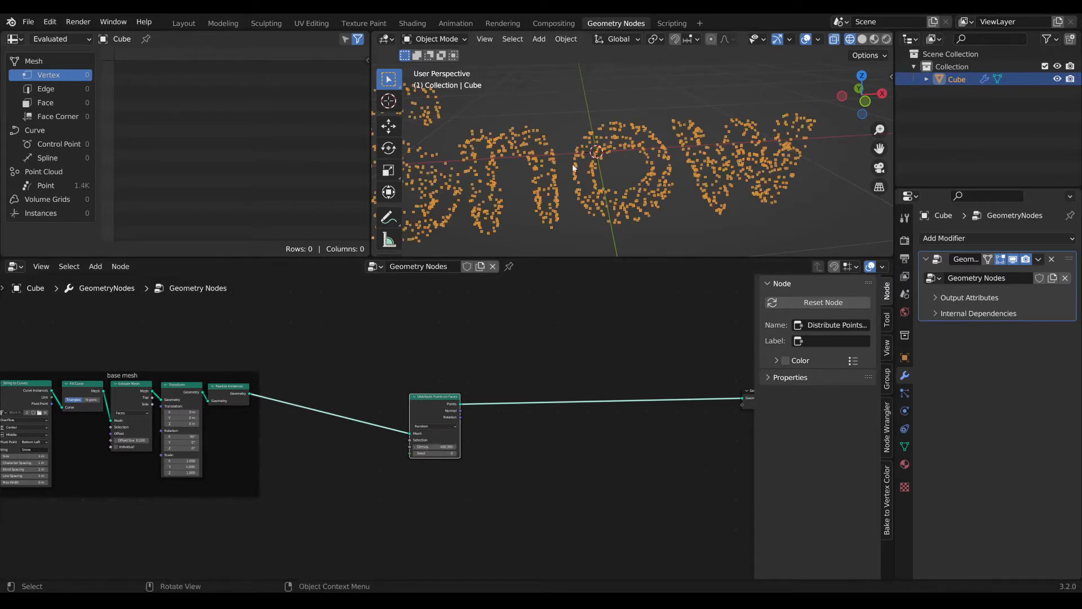
pyautogui.scroll(-3, 573, 168)
pyautogui.scroll(-1, 566, 416)
pyautogui.moveTo(566, 416); pyautogui.dragTo(489, 445, button='middle')
pyautogui.moveTo(369, 429); pyautogui.dragTo(355, 471)
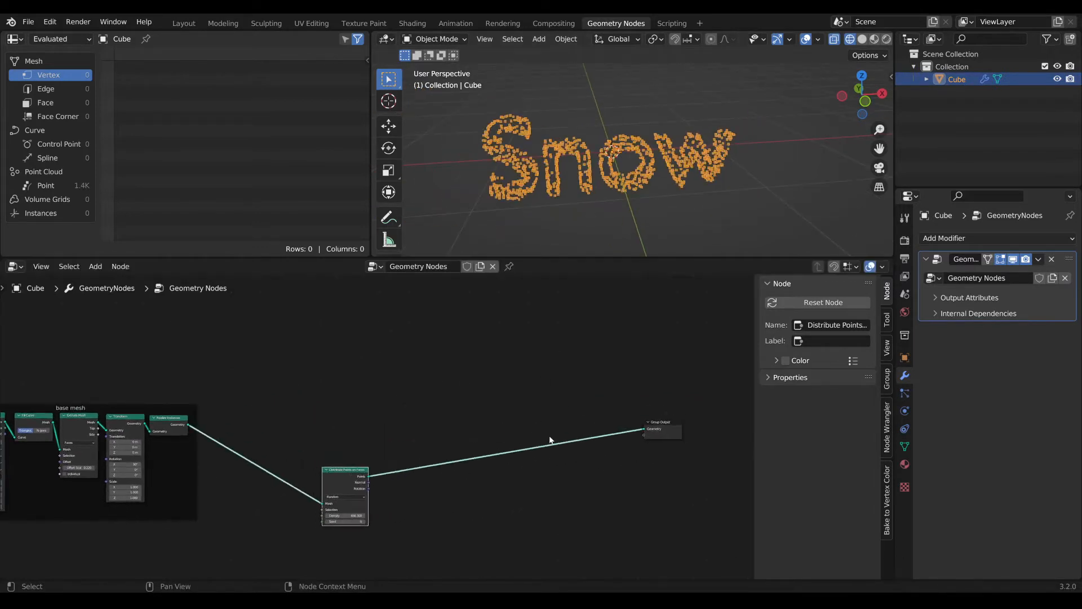
# - Insert a Join Geometry node before Group Output and connect Realize Instances to it alongside the distributed points
pyautogui.hotkey('shift', 'a')
pyautogui.write('sjoin')
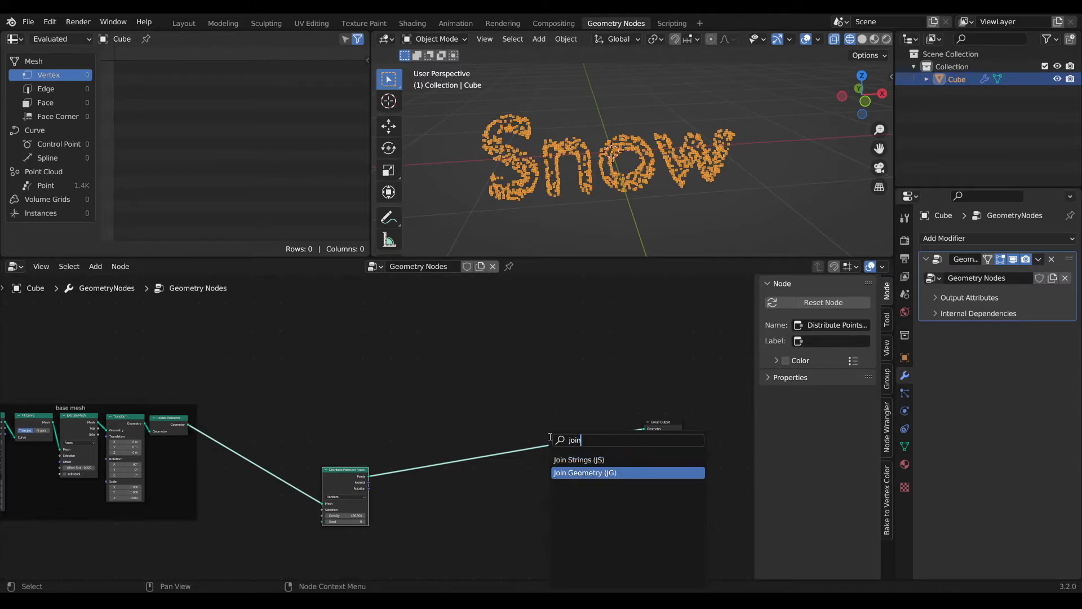
pyautogui.press('Return')
pyautogui.click(544, 417)
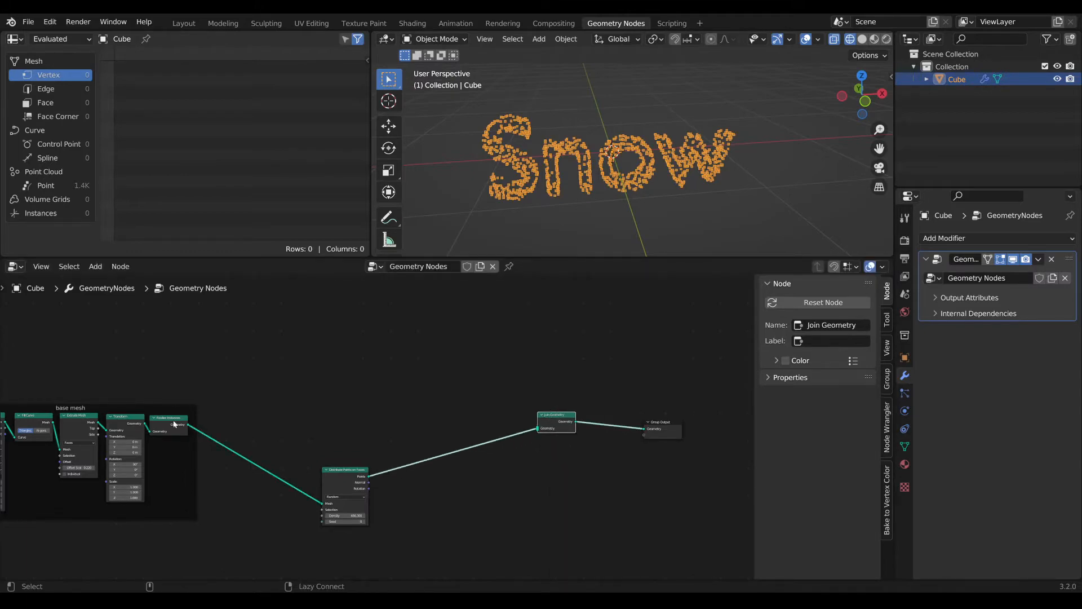
pyautogui.keyDown('alt'); pyautogui.moveTo(174, 424); pyautogui.dragTo(556, 425, button='right'); pyautogui.keyUp('alt')
# - Switch the viewport to solid shading with MatCap lighting, using the multicoloured normal-map style sphere
pyautogui.scroll(4, 748, 77)
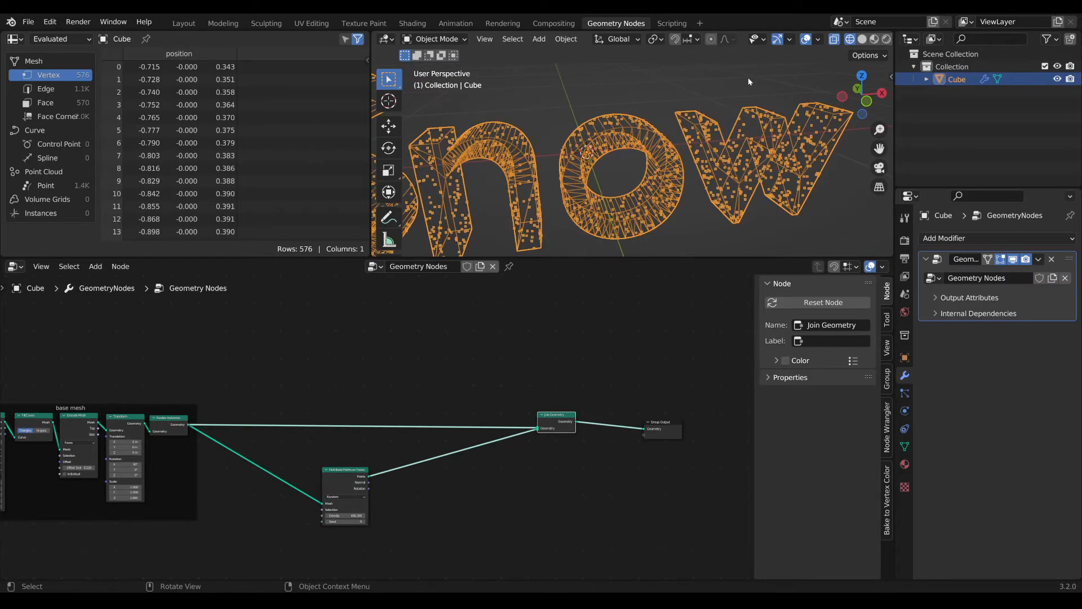
pyautogui.click(864, 39)
pyautogui.click(883, 57)
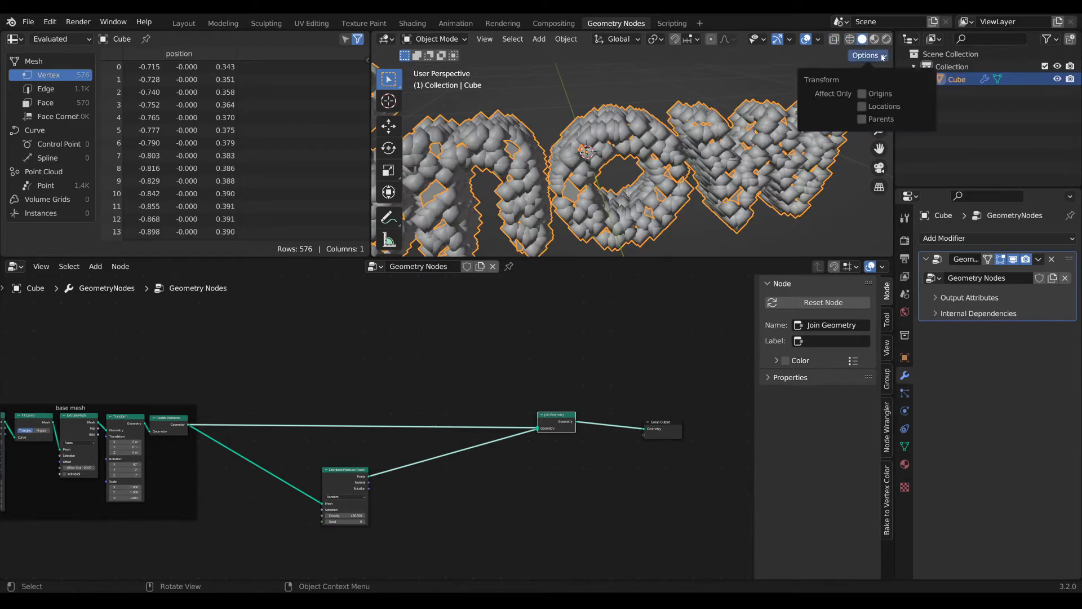
pyautogui.click(883, 39)
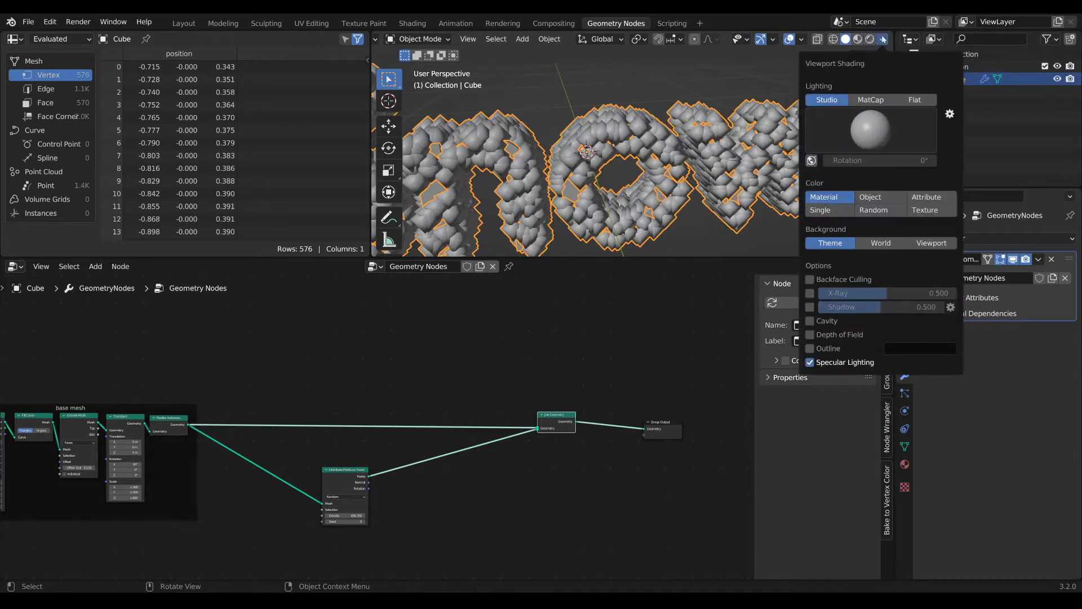
pyautogui.click(865, 99)
pyautogui.click(870, 129)
pyautogui.click(891, 176)
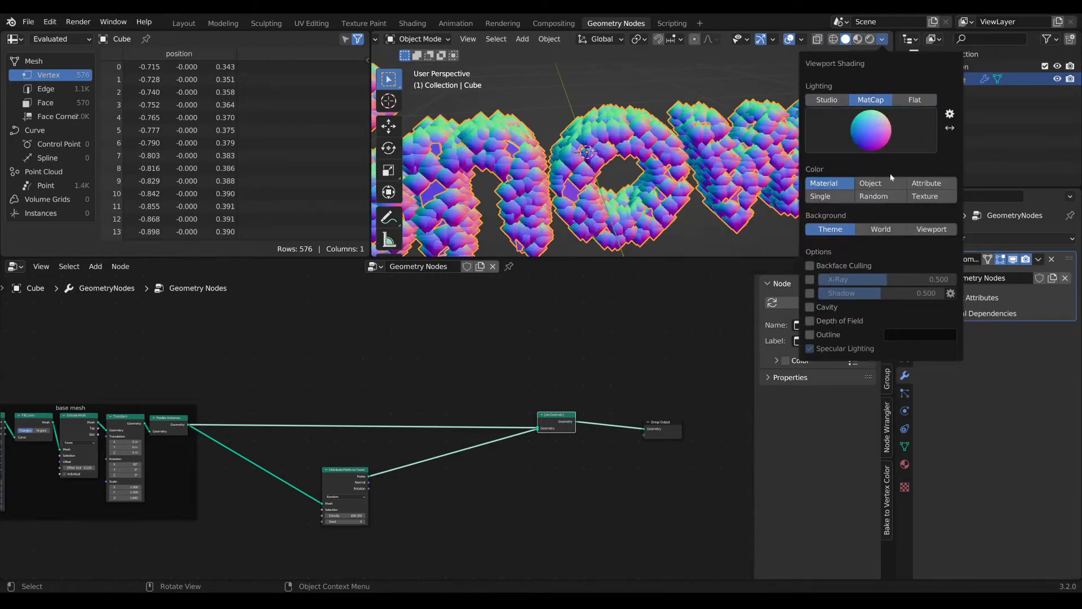
pyautogui.scroll(-5, 511, 160)
pyautogui.moveTo(511, 159); pyautogui.dragTo(530, 160, button='middle')
# - Set the Distribute Points on Faces density to about 600 and adjust the node's position below the main link
pyautogui.moveTo(380, 503); pyautogui.dragTo(480, 481, button='middle')
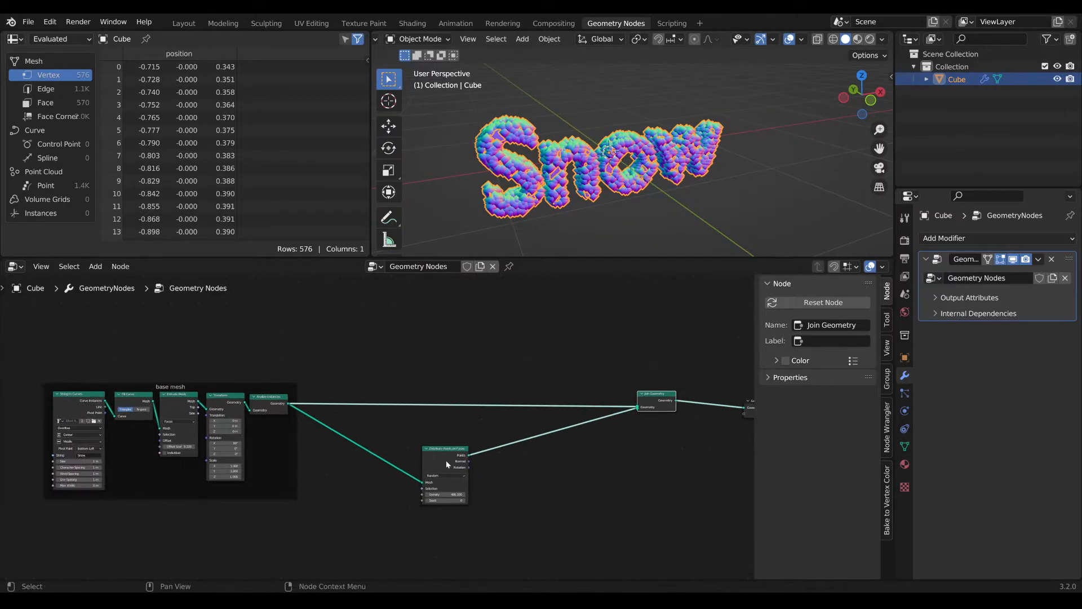
pyautogui.moveTo(442, 454); pyautogui.dragTo(393, 458)
pyautogui.scroll(2, 392, 458)
pyautogui.moveTo(397, 524); pyautogui.dragTo(437, 523)
pyautogui.moveTo(410, 462); pyautogui.dragTo(434, 455)
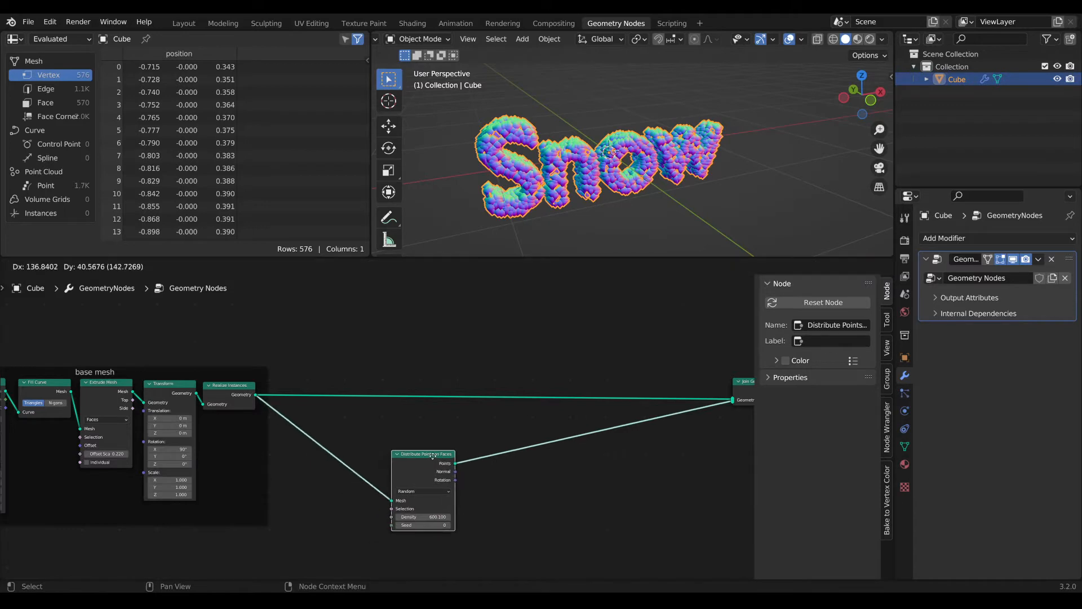
# - Add a Vector Math node set to Dot Product and place it beside Distribute Points on Faces, left unconnected
pyautogui.moveTo(645, 147); pyautogui.dragTo(602, 127, button='middle')
pyautogui.moveTo(653, 166); pyautogui.dragTo(623, 163, button='middle')
pyautogui.scroll(-4, 636, 126)
pyautogui.scroll(2, 637, 126)
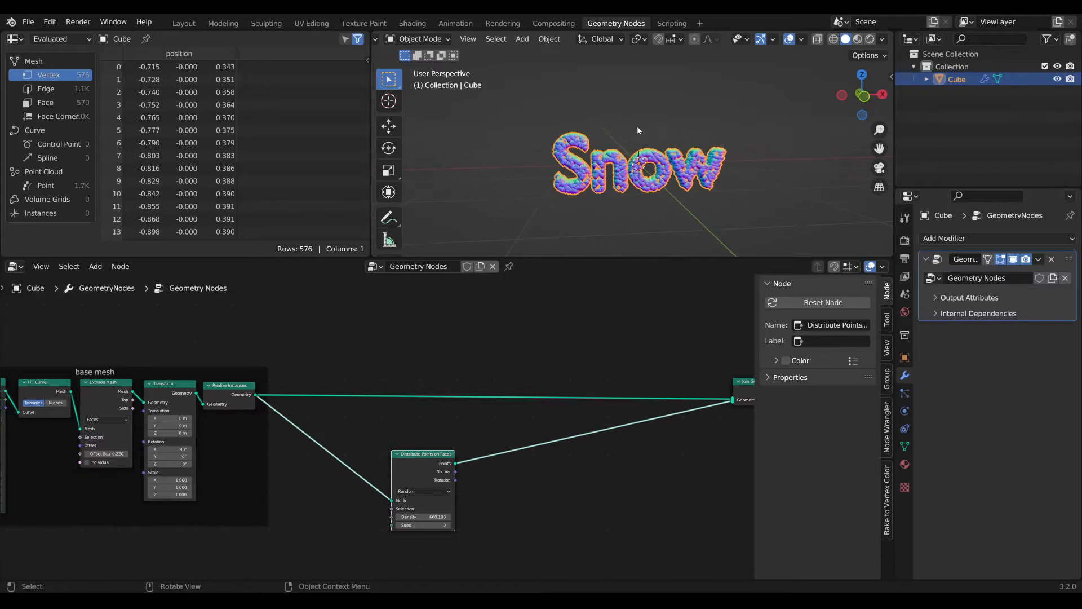
pyautogui.moveTo(576, 360); pyautogui.dragTo(522, 374, button='middle')
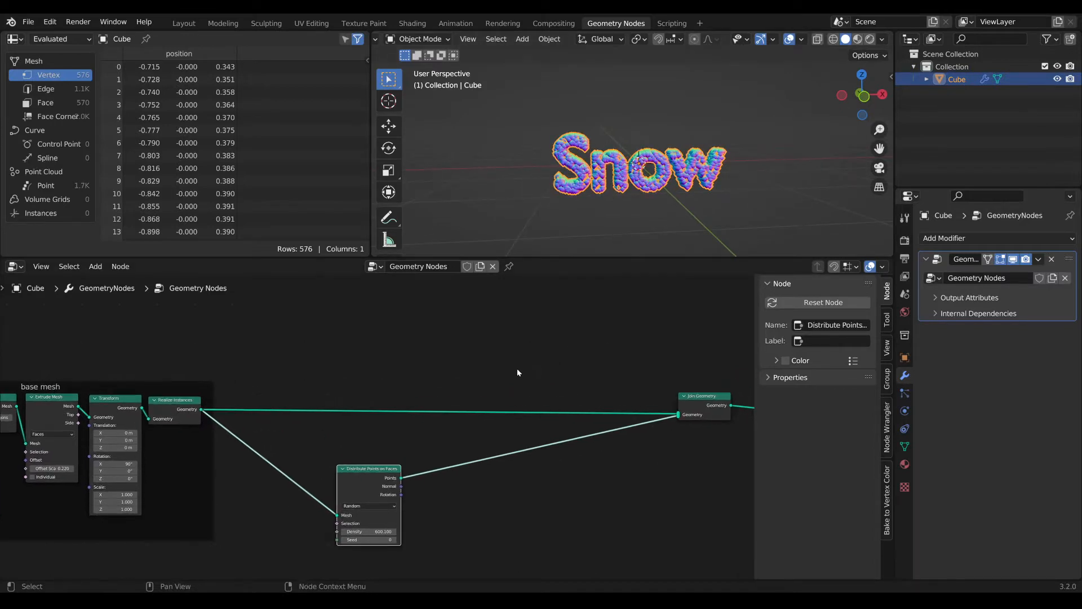
pyautogui.press('Tab')
pyautogui.write('d')
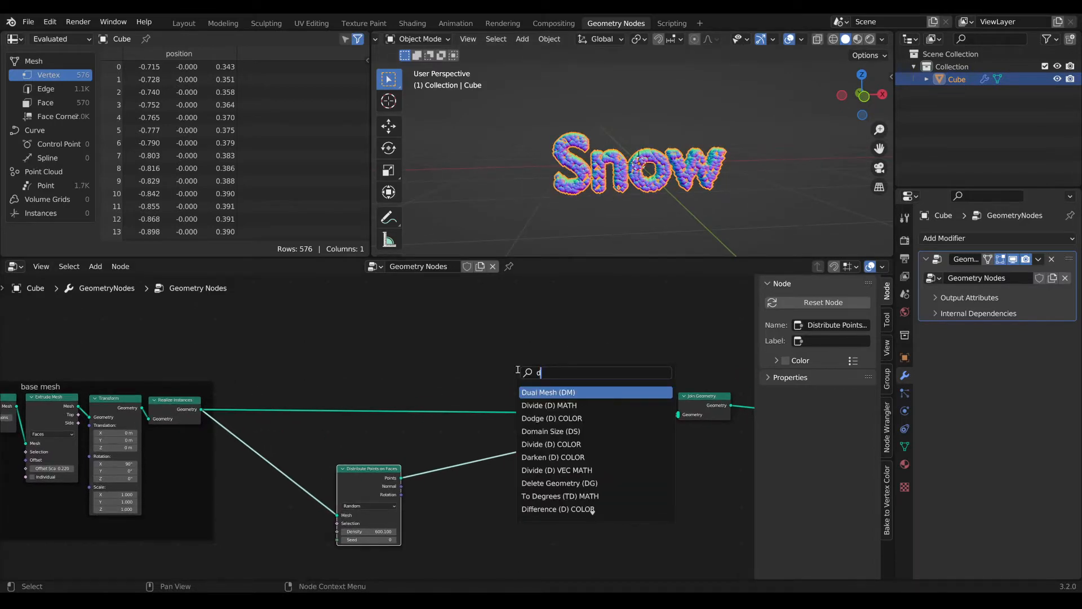
pyautogui.write('ot')
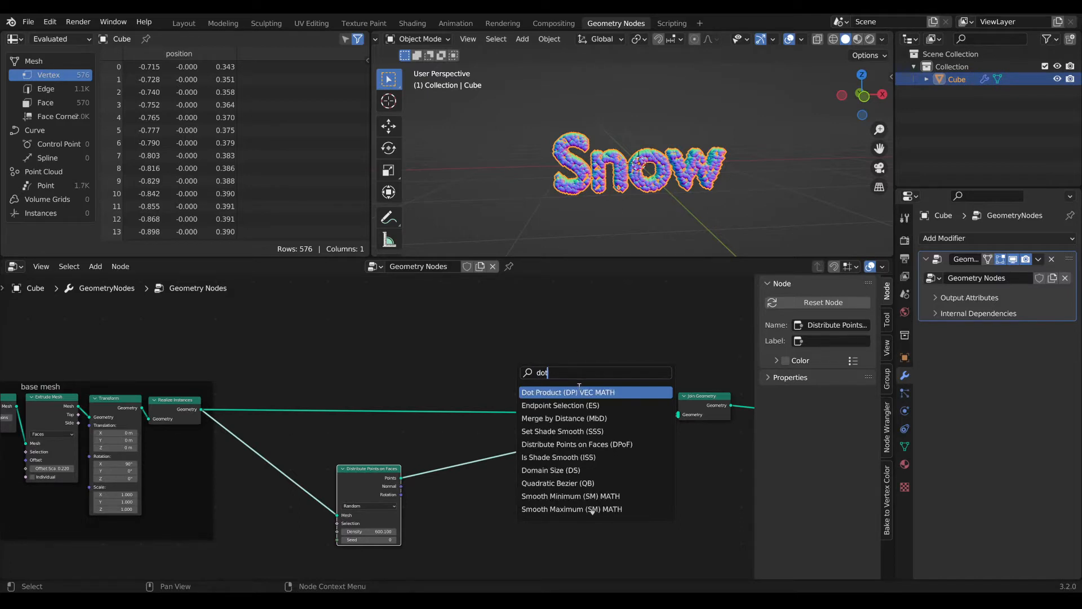
pyautogui.click(581, 391)
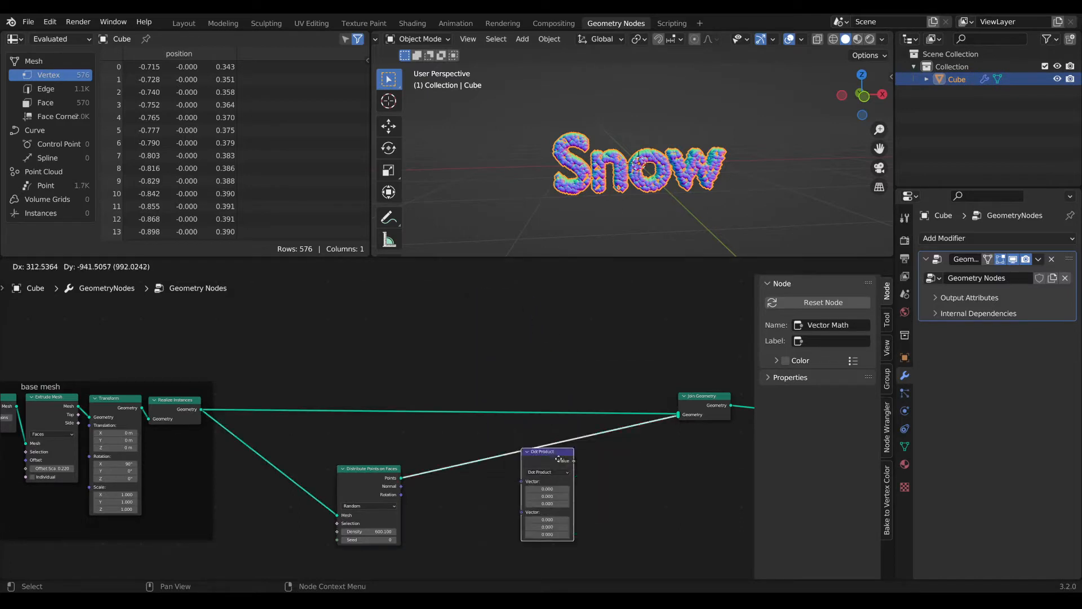
pyautogui.click(573, 483)
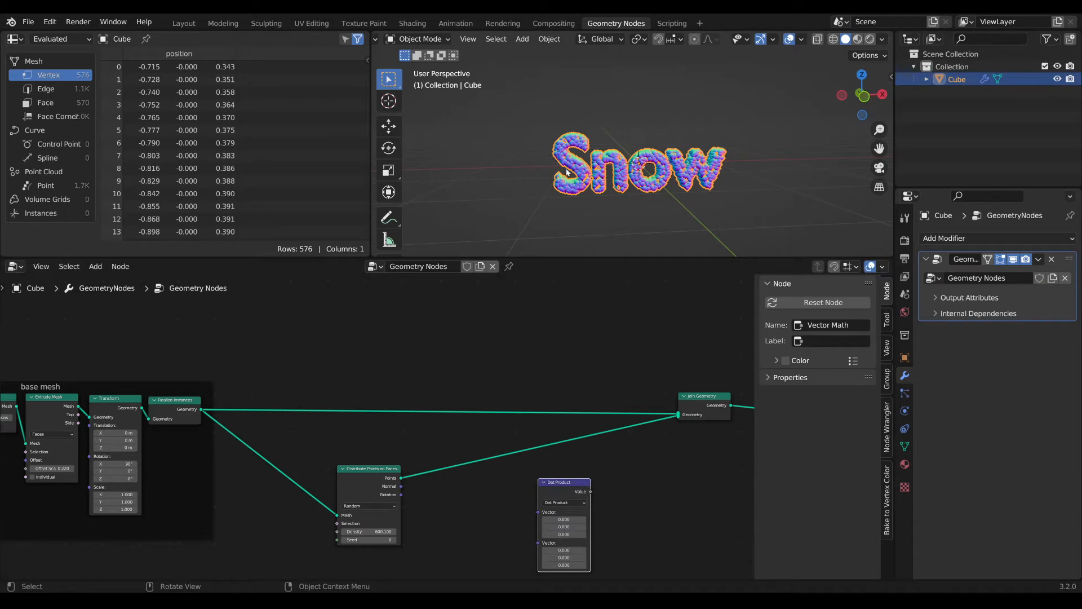
pyautogui.moveTo(580, 484); pyautogui.dragTo(580, 480)
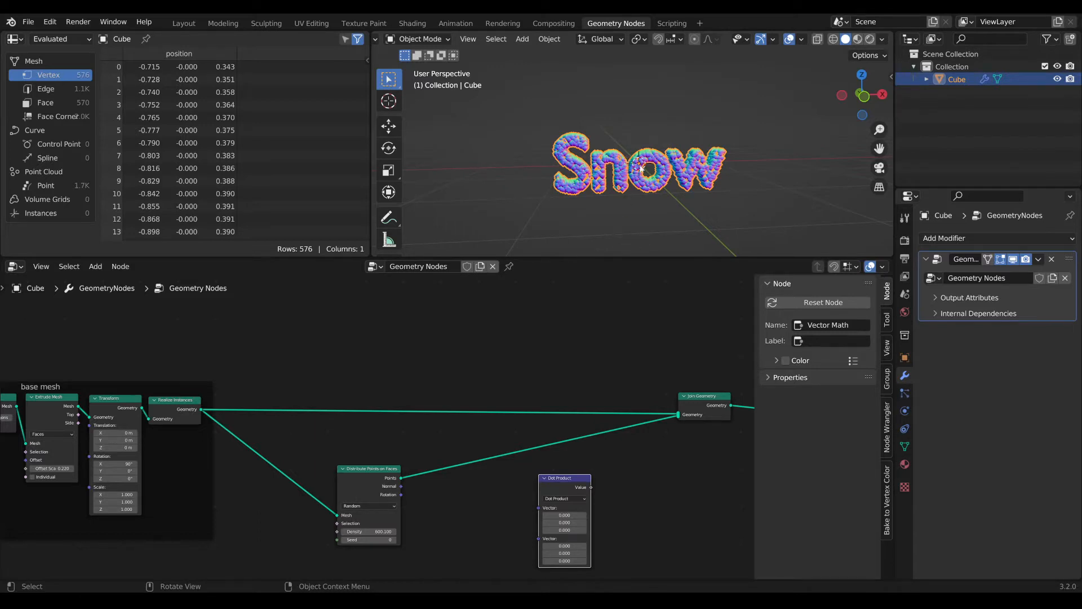
# - Maximize the node editor and sketch a rough circle with the Annotate tool in the empty space beyond Group Output
pyautogui.scroll(-3, 623, 321)
pyautogui.hotkey('ctrl', 'space')
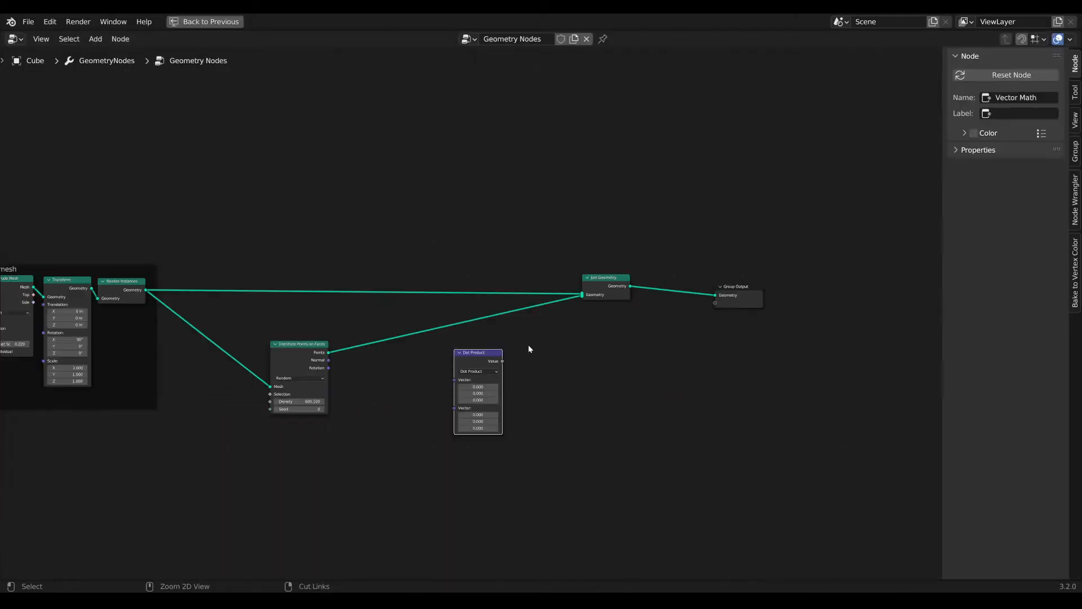
pyautogui.moveTo(528, 349); pyautogui.dragTo(323, 308, button='middle')
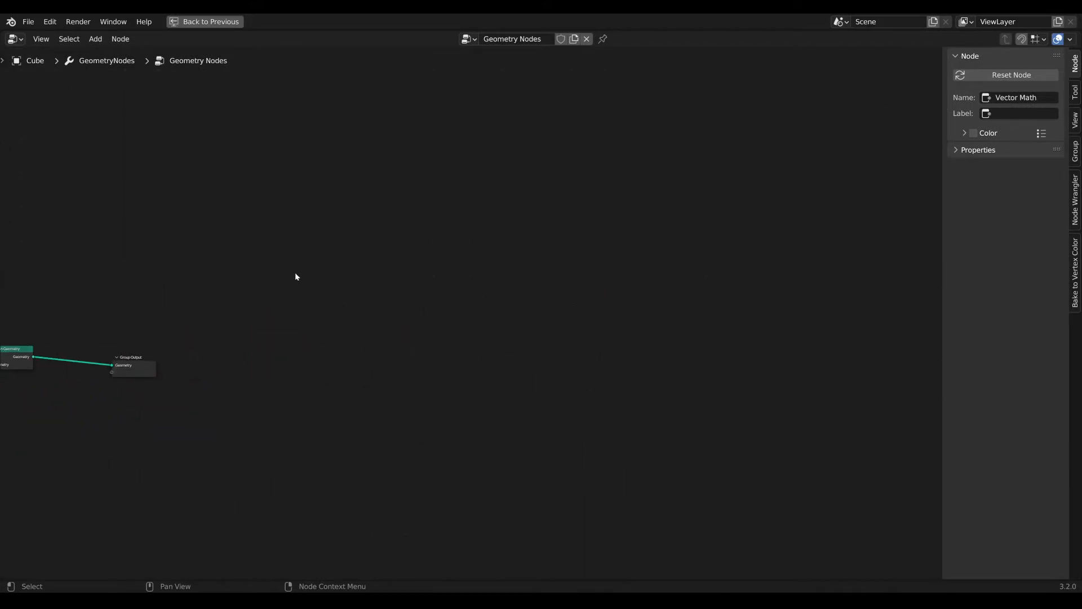
pyautogui.press('n')
pyautogui.press('n')
pyautogui.press('t')
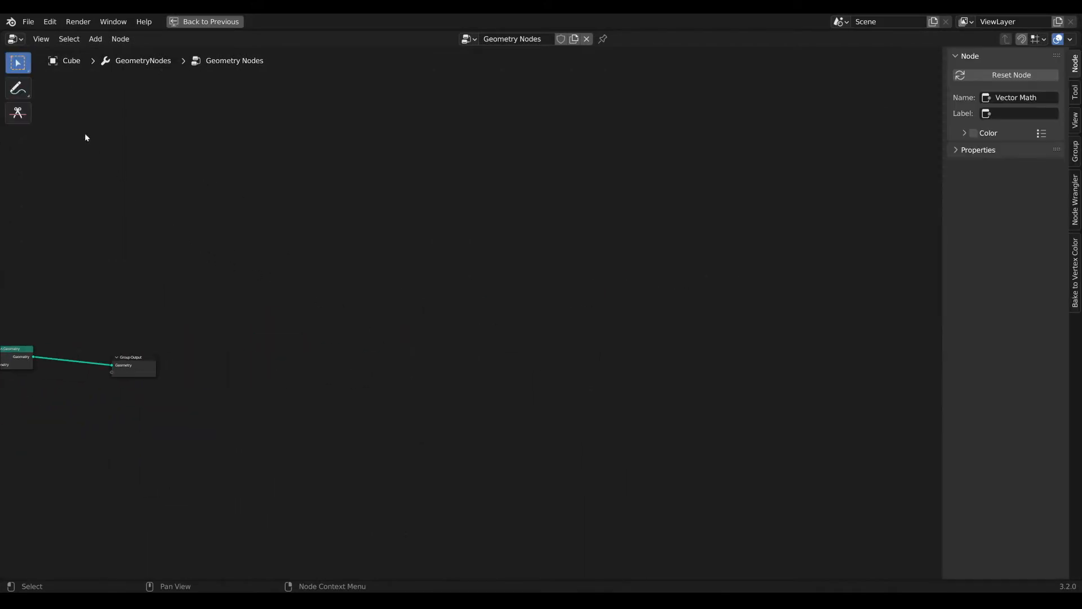
pyautogui.click(18, 88)
pyautogui.moveTo(502, 423)
pyautogui.mouseDown()
pyautogui.moveTo(437, 434)
pyautogui.moveTo(398, 273)
pyautogui.moveTo(531, 358)
pyautogui.moveTo(505, 422)
pyautogui.mouseUp()
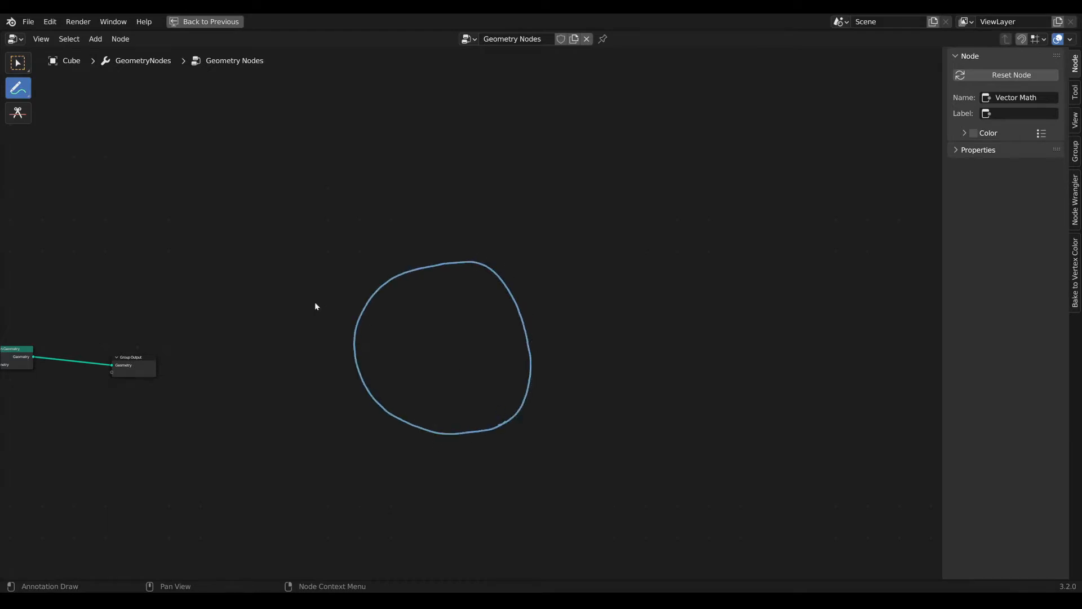
# - Annotate four arrows pointing outward from the circle's sides and upper edge, plus a longer separate arrow pointing straight up beside it
pyautogui.moveTo(351, 357)
pyautogui.mouseDown()
pyautogui.moveTo(328, 355)
pyautogui.moveTo(330, 345)
pyautogui.mouseUp()
pyautogui.moveTo(389, 259); pyautogui.dragTo(397, 244)
pyautogui.moveTo(463, 265)
pyautogui.mouseDown()
pyautogui.moveTo(462, 228)
pyautogui.moveTo(470, 242)
pyautogui.mouseUp()
pyautogui.moveTo(522, 315); pyautogui.dragTo(548, 307)
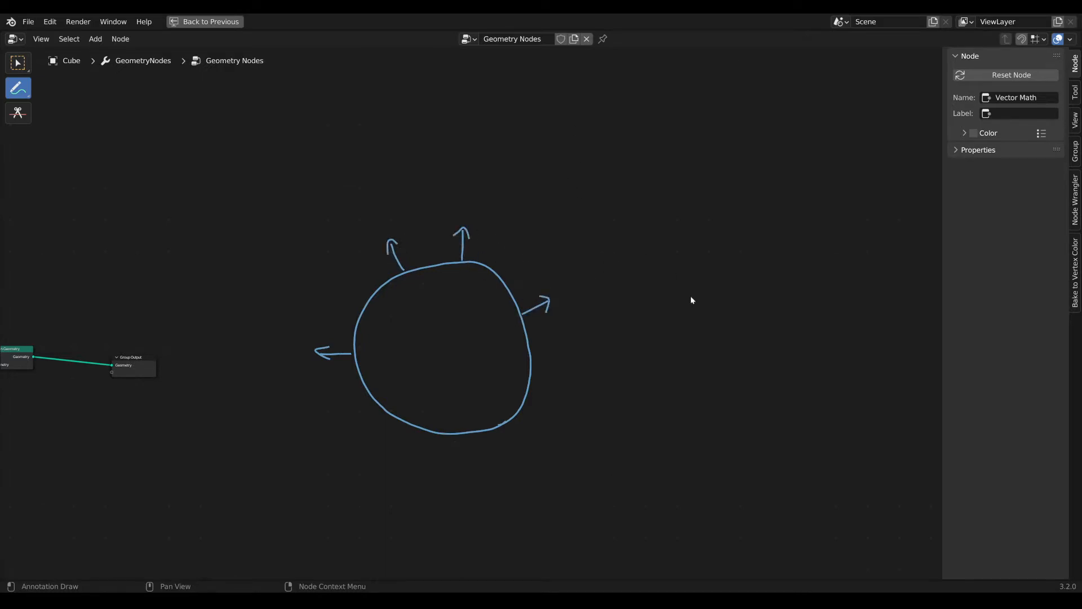
pyautogui.moveTo(677, 317)
pyautogui.mouseDown()
pyautogui.moveTo(669, 217)
pyautogui.moveTo(682, 224)
pyautogui.mouseUp()
# - Annotate an arrow pointing straight down from the circle's lower edge
pyautogui.scroll(1, 367, 368)
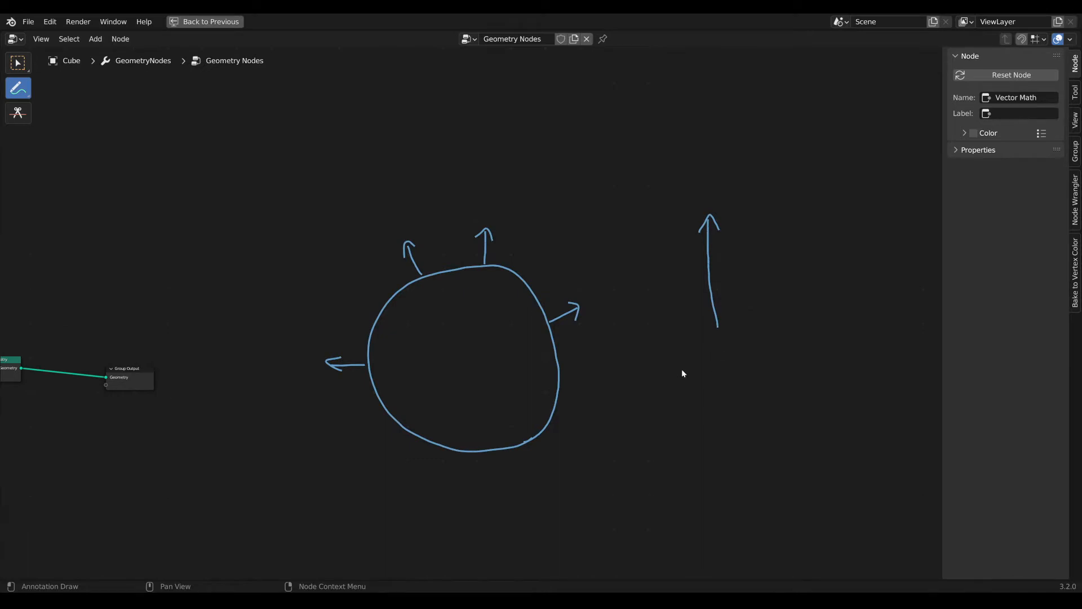
pyautogui.moveTo(516, 401); pyautogui.dragTo(526, 326, button='middle')
pyautogui.scroll(-1, 525, 327)
pyautogui.moveTo(488, 375); pyautogui.dragTo(489, 410)
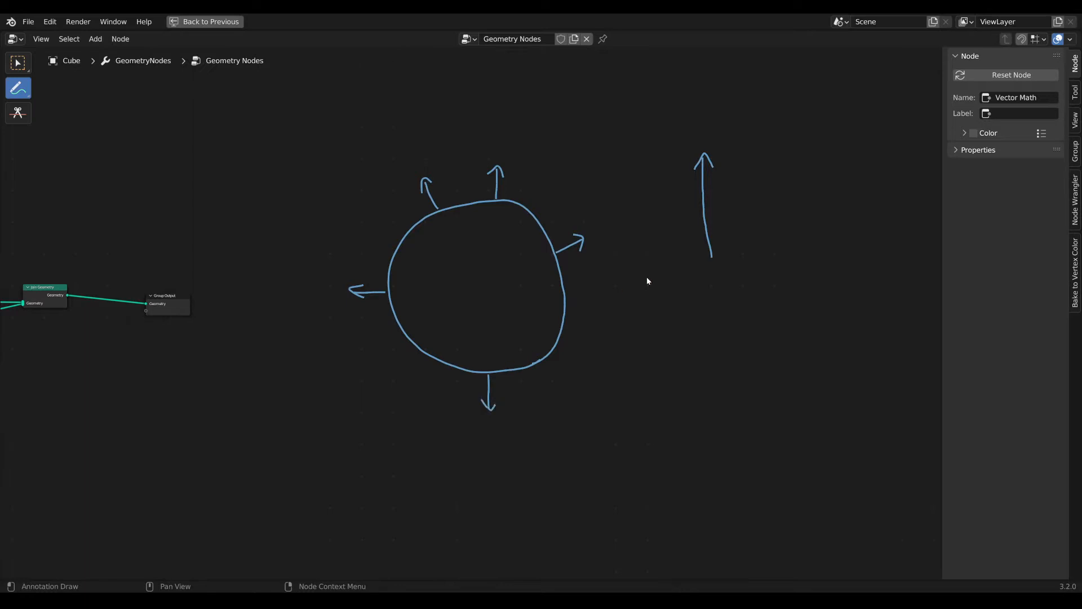
pyautogui.moveTo(711, 257)
pyautogui.mouseDown(button='middle')
pyautogui.moveTo(673, 287)
pyautogui.moveTo(668, 314)
pyautogui.mouseUp(button='middle')
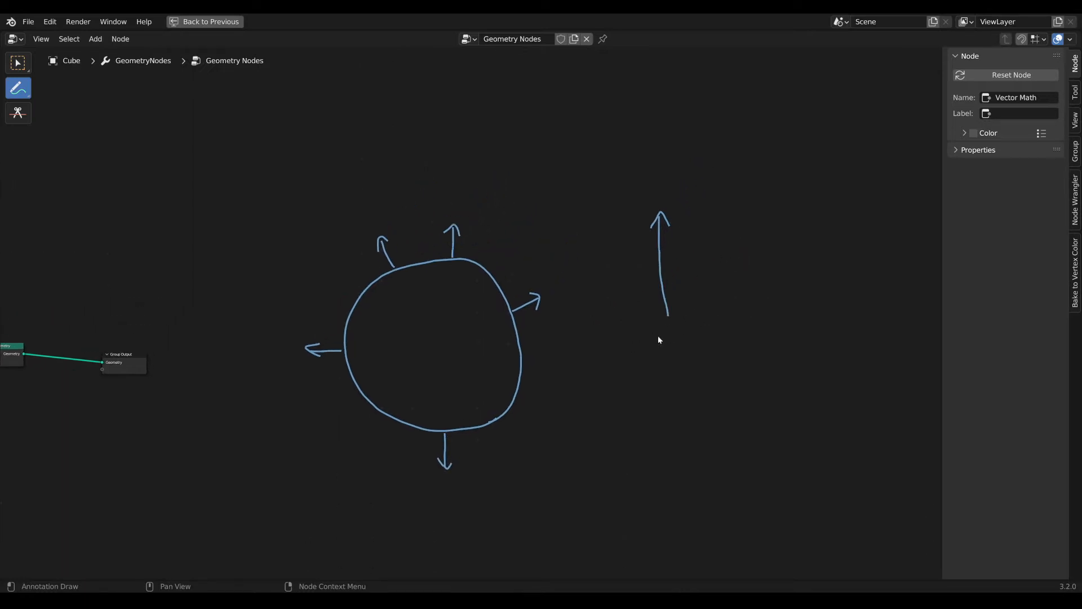
# - Annotate another outward arrow pointing diagonally down and to the right from the circle's lower-right edge
pyautogui.moveTo(461, 439); pyautogui.dragTo(515, 403, button='middle')
pyautogui.scroll(-1, 515, 403)
pyautogui.moveTo(514, 388)
pyautogui.mouseDown()
pyautogui.moveTo(543, 410)
pyautogui.moveTo(527, 411)
pyautogui.mouseUp()
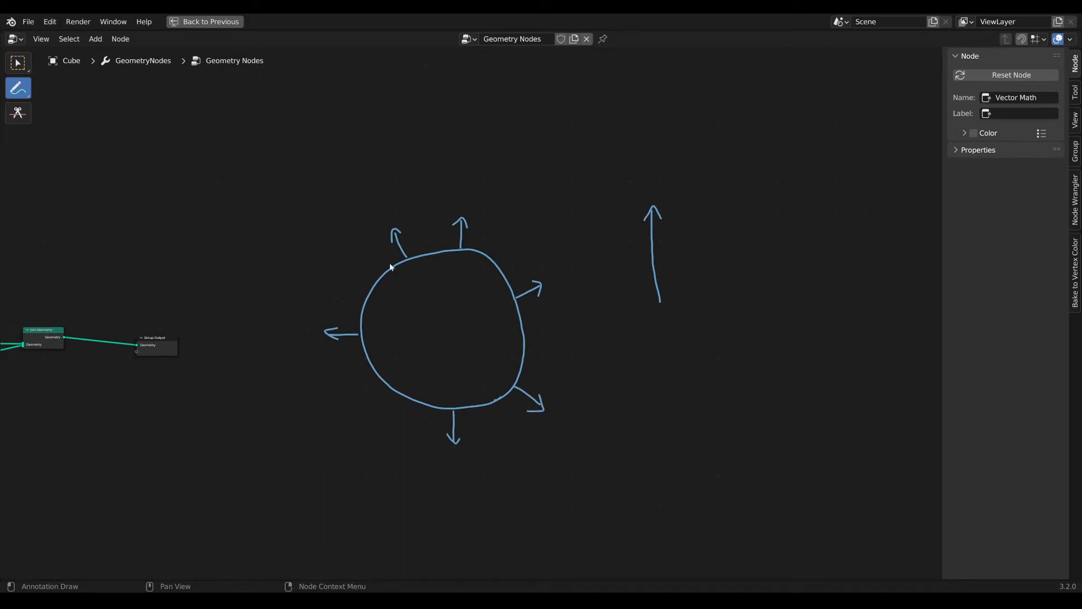
pyautogui.moveTo(391, 267); pyautogui.dragTo(403, 298, button='middle')
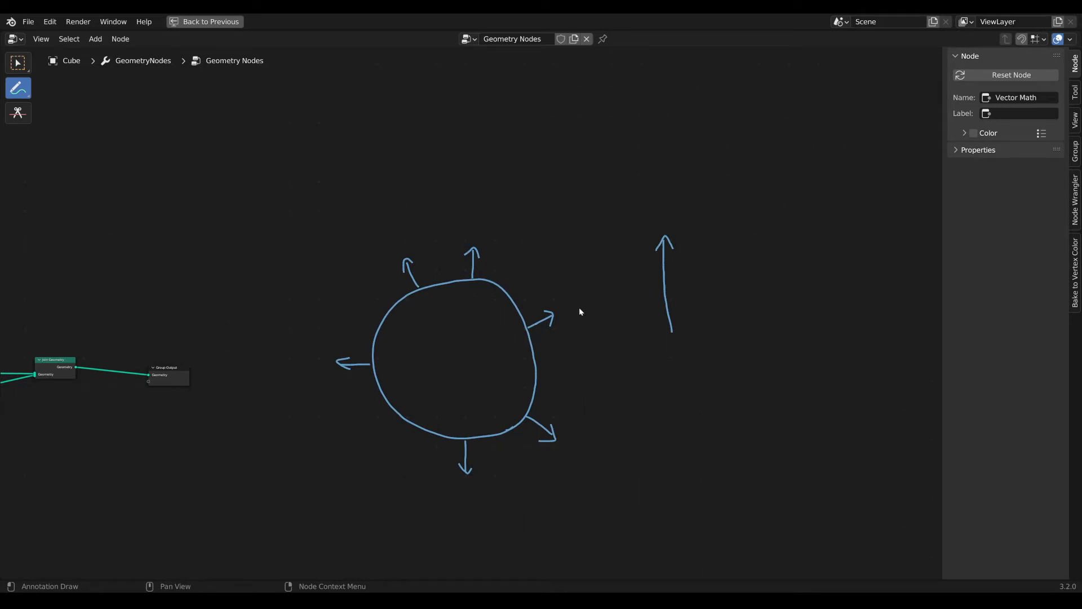
pyautogui.moveTo(656, 294)
pyautogui.mouseDown(button='middle')
pyautogui.moveTo(655, 345)
pyautogui.moveTo(657, 312)
pyautogui.mouseUp(button='middle')
pyautogui.scroll(-2, 656, 311)
pyautogui.scroll(3, 652, 310)
pyautogui.scroll(2, 648, 318)
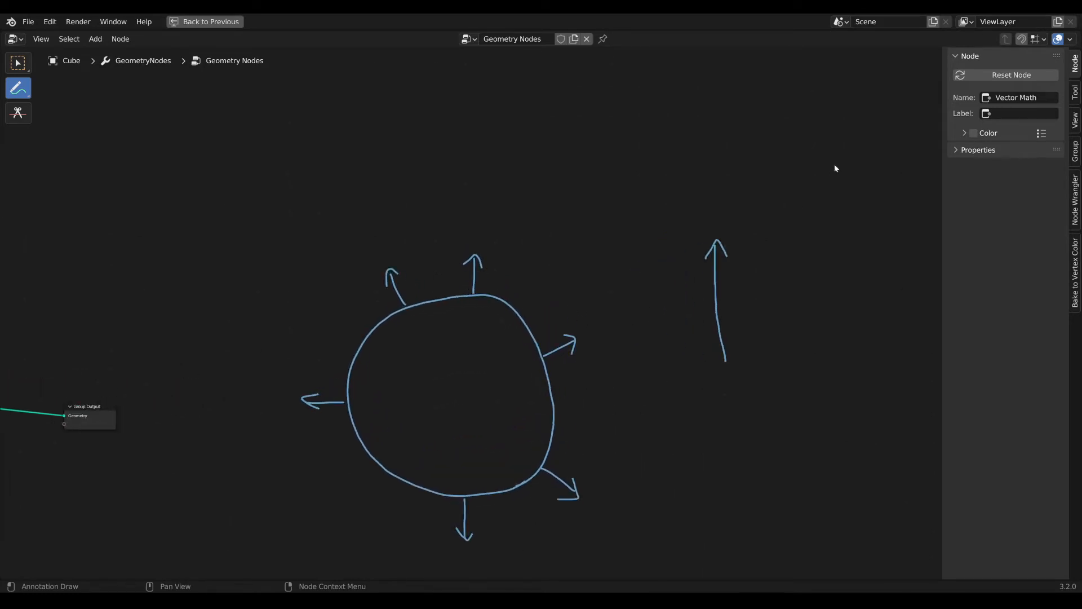
pyautogui.scroll(-2, 779, 248)
# - Remove the node editor's annotation data to clear the sketch, and restore the editor from maximized to the normal workspace layout
pyautogui.click(1075, 151)
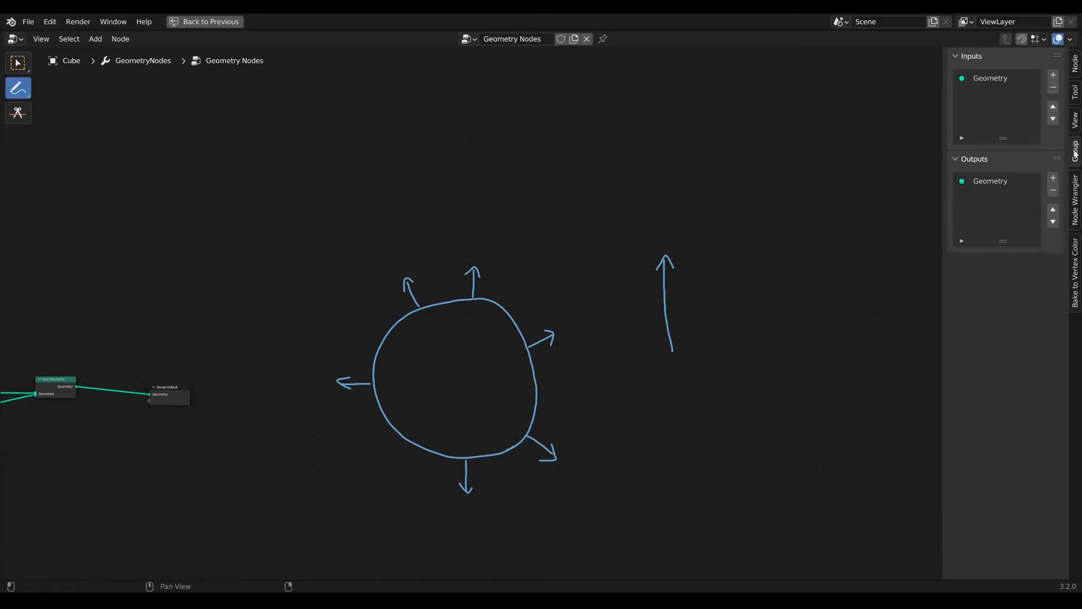
pyautogui.click(1074, 126)
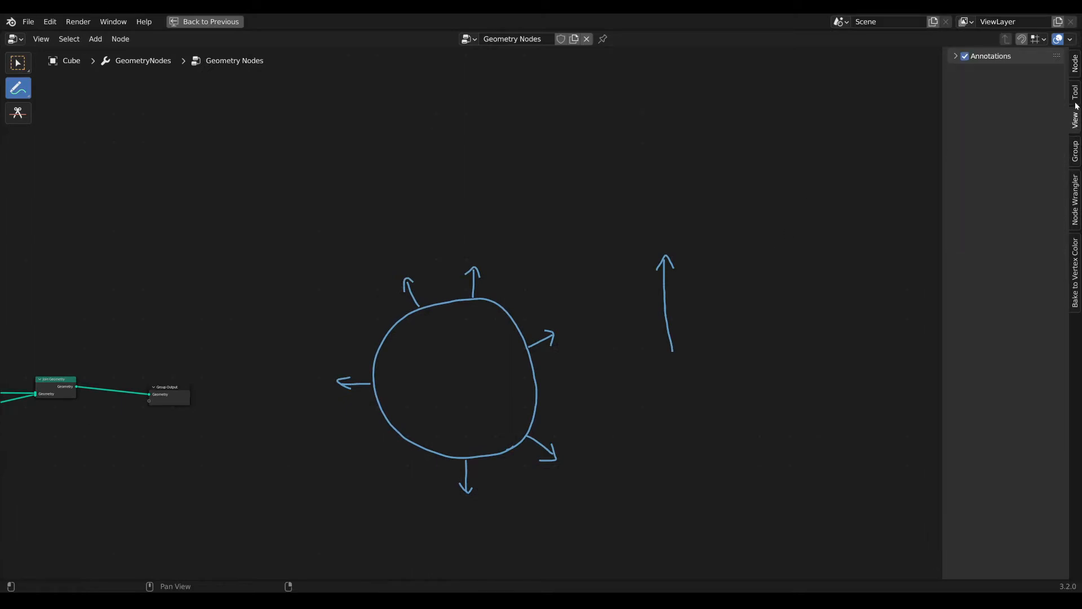
pyautogui.click(958, 56)
pyautogui.click(1053, 92)
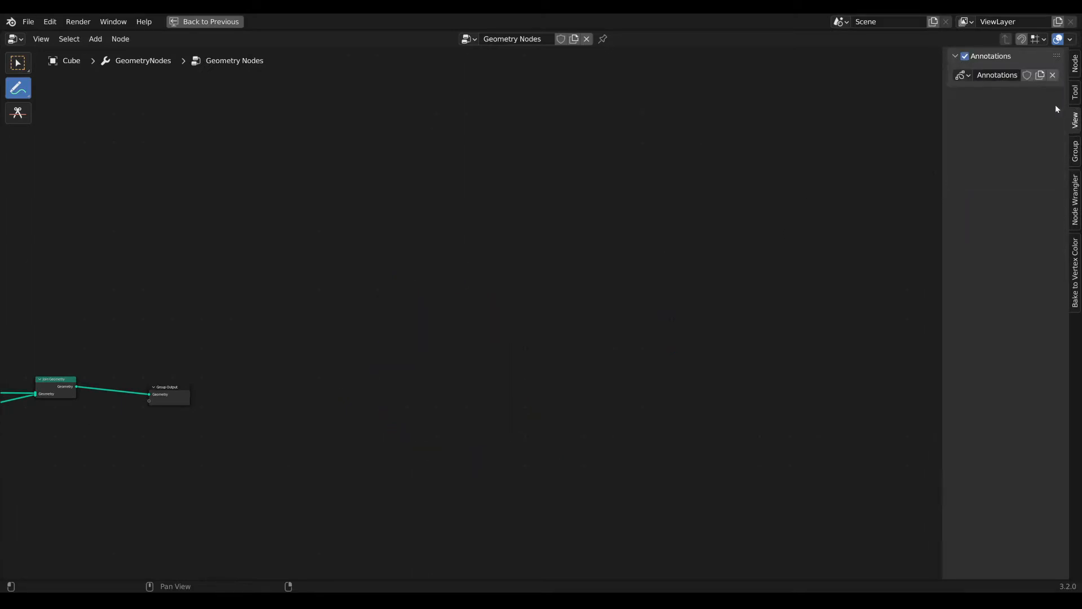
pyautogui.scroll(-1, 335, 189)
pyautogui.hotkey('ctrl', 'space')
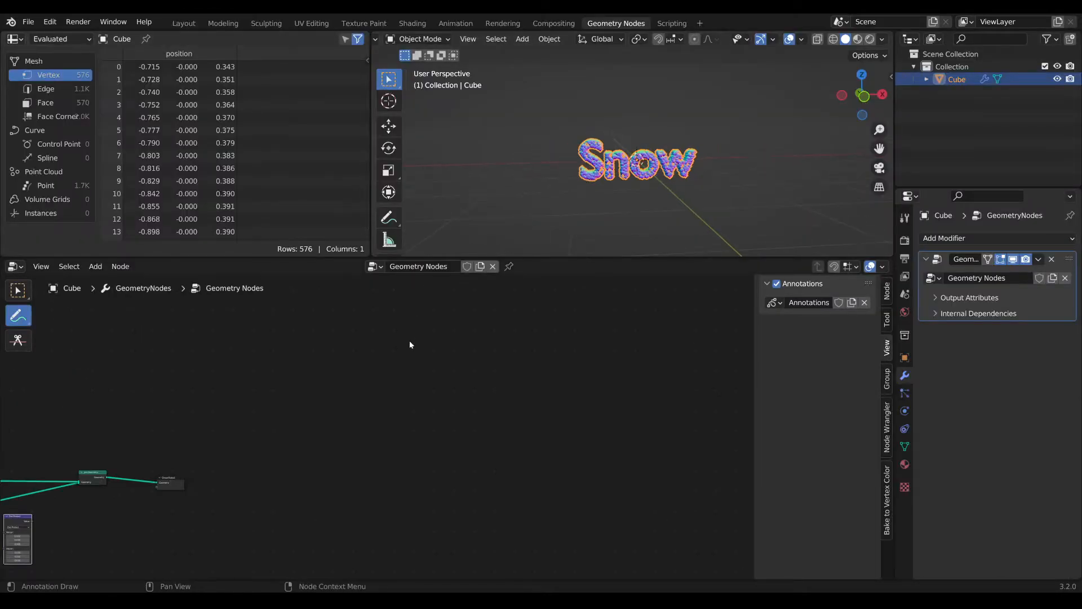
# - Switch back to the select tool, shift Distribute Points on Faces right, and move Dot Product to its left
pyautogui.scroll(-6, 410, 345)
pyautogui.moveTo(265, 417); pyautogui.dragTo(524, 354, button='middle')
pyautogui.scroll(12, 524, 354)
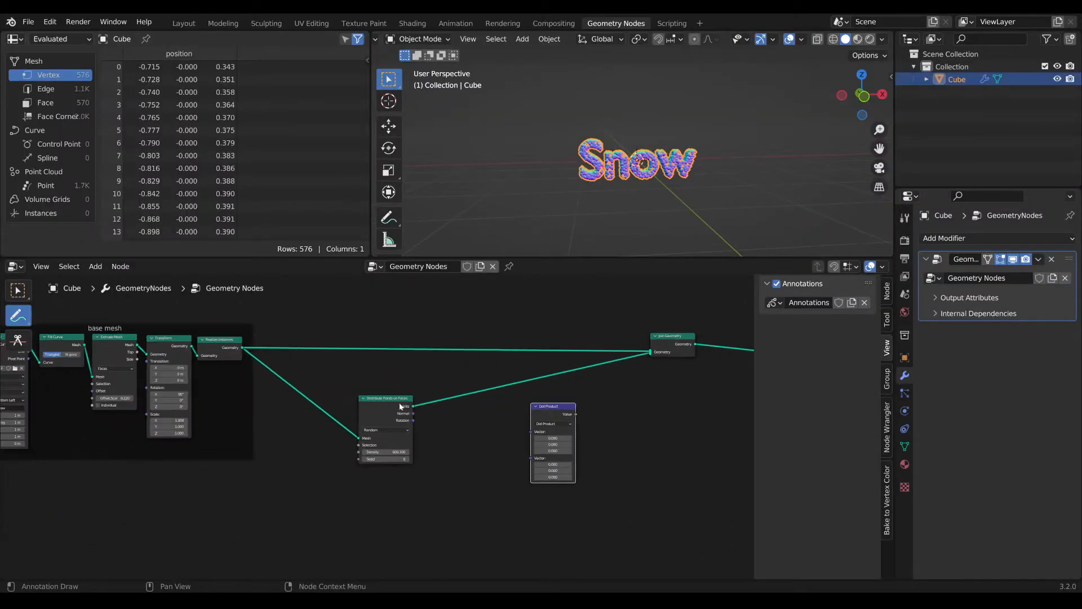
pyautogui.moveTo(444, 396); pyautogui.dragTo(484, 389)
pyautogui.hotkey('ctrl', 'z')
pyautogui.press('w')
pyautogui.moveTo(386, 401); pyautogui.dragTo(461, 397)
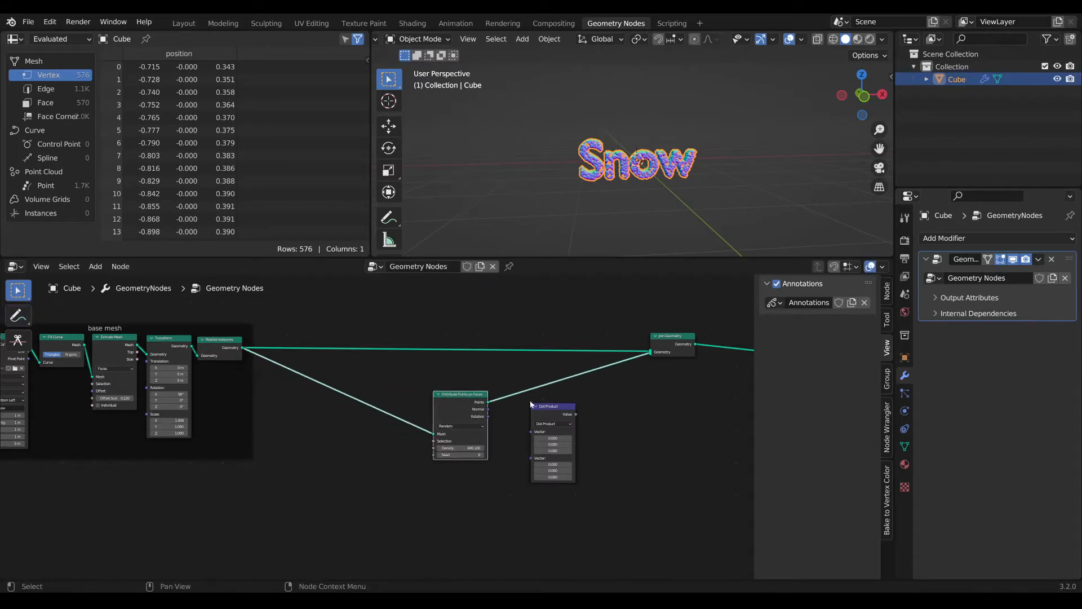
pyautogui.moveTo(561, 409); pyautogui.dragTo(332, 446)
# - Add a Normal node and connect its output to the first vector input of Dot Product
pyautogui.moveTo(359, 444); pyautogui.dragTo(497, 421, button='middle')
pyautogui.scroll(3, 532, 445)
pyautogui.press('Tab')
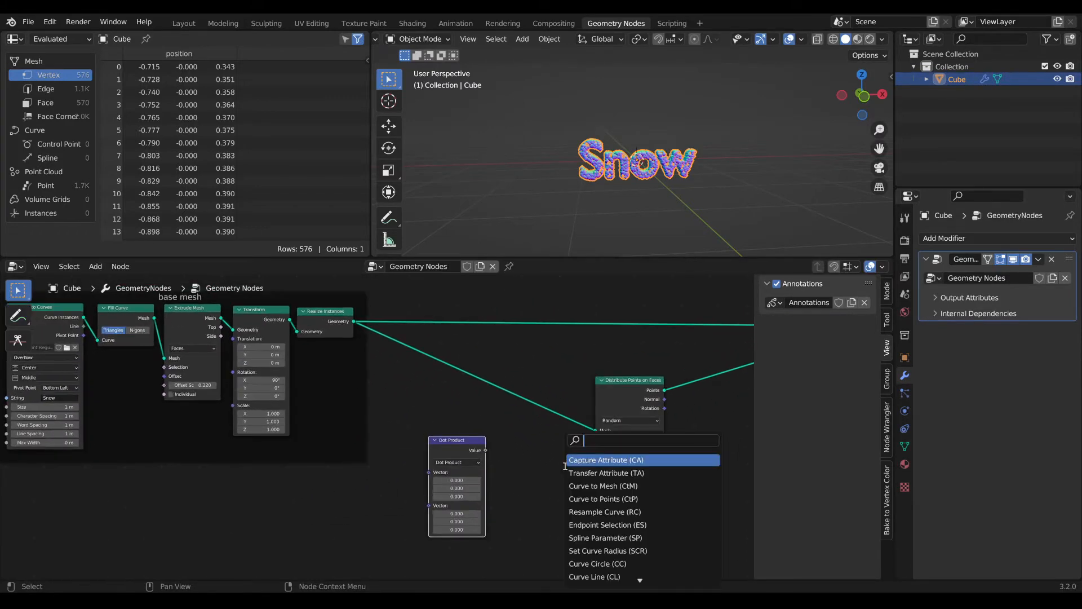
pyautogui.write('nor')
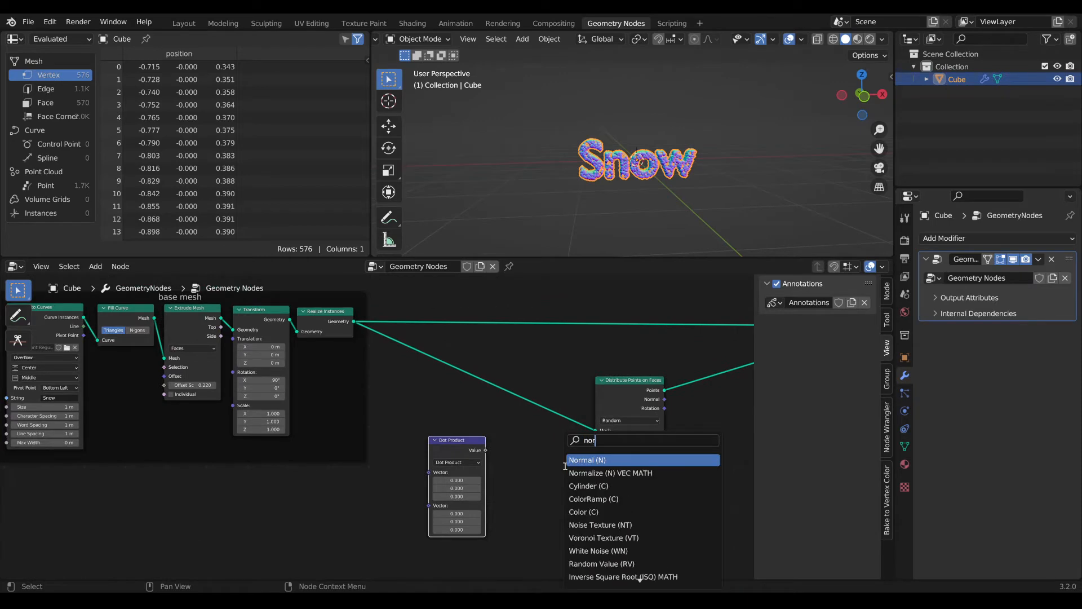
pyautogui.click(588, 460)
pyautogui.click(458, 443)
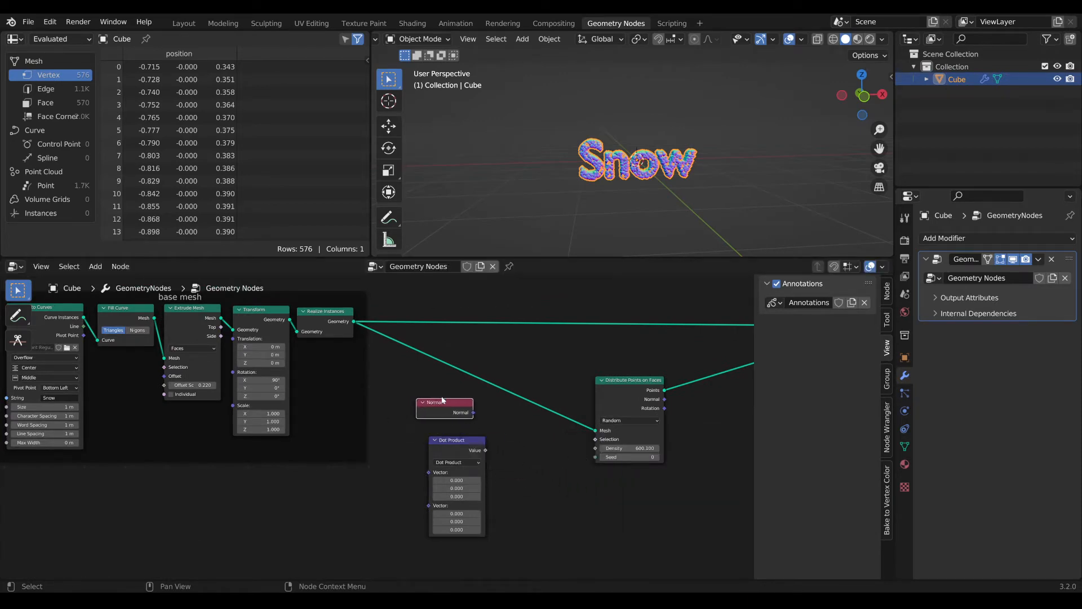
pyautogui.moveTo(458, 443); pyautogui.dragTo(519, 471)
pyautogui.scroll(2, 525, 429)
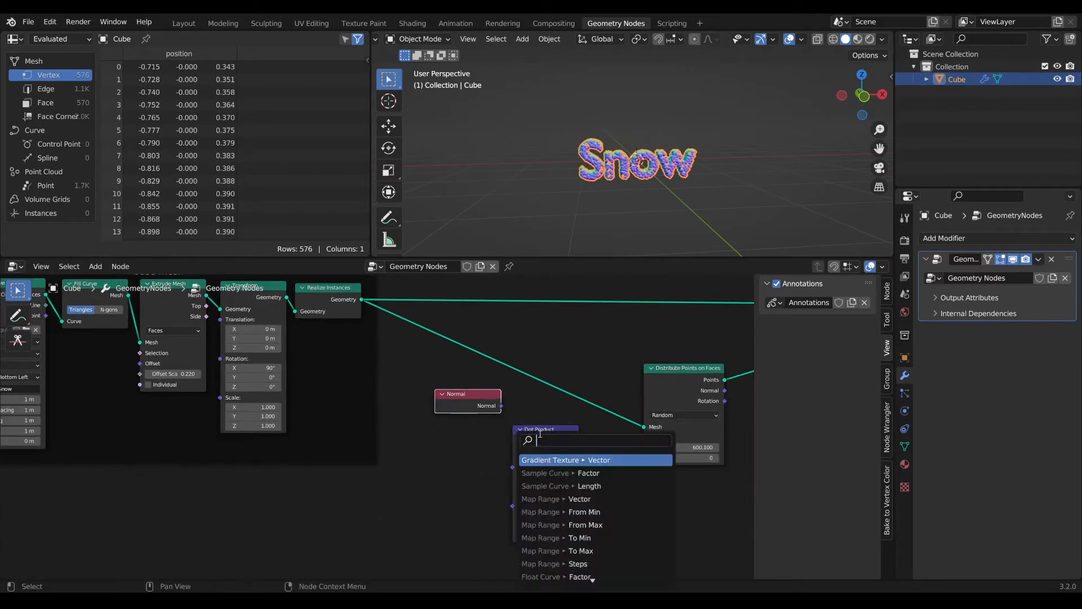
pyautogui.moveTo(501, 406); pyautogui.dragTo(513, 467)
pyautogui.moveTo(552, 433); pyautogui.dragTo(577, 425)
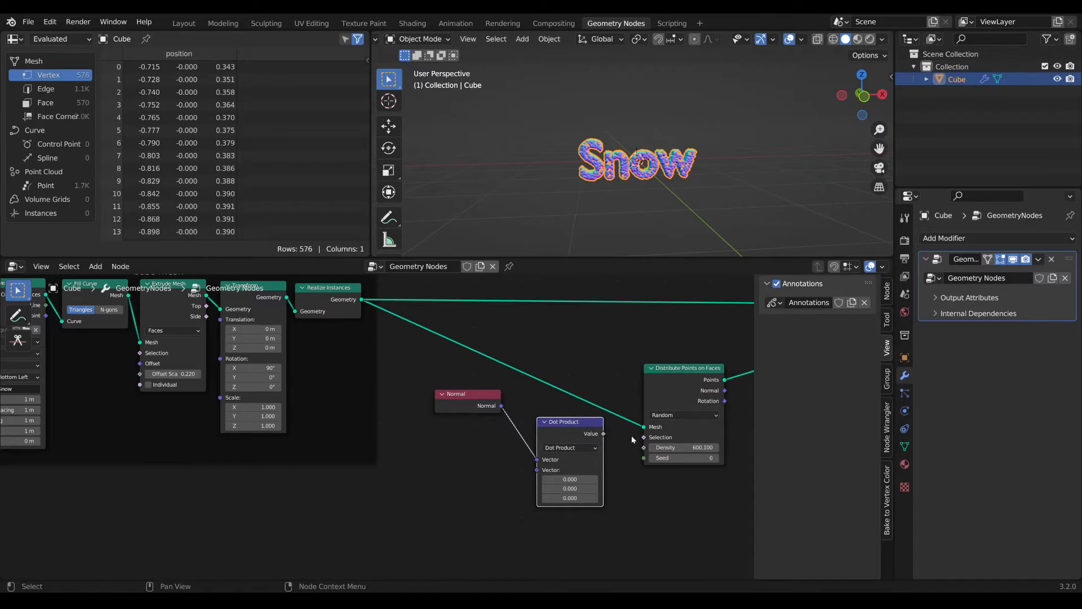
# - Set the Z component of Dot Product's second vector to 1 and move the node lower, beside Normal
pyautogui.moveTo(592, 507); pyautogui.dragTo(574, 479, button='middle')
pyautogui.click(553, 470)
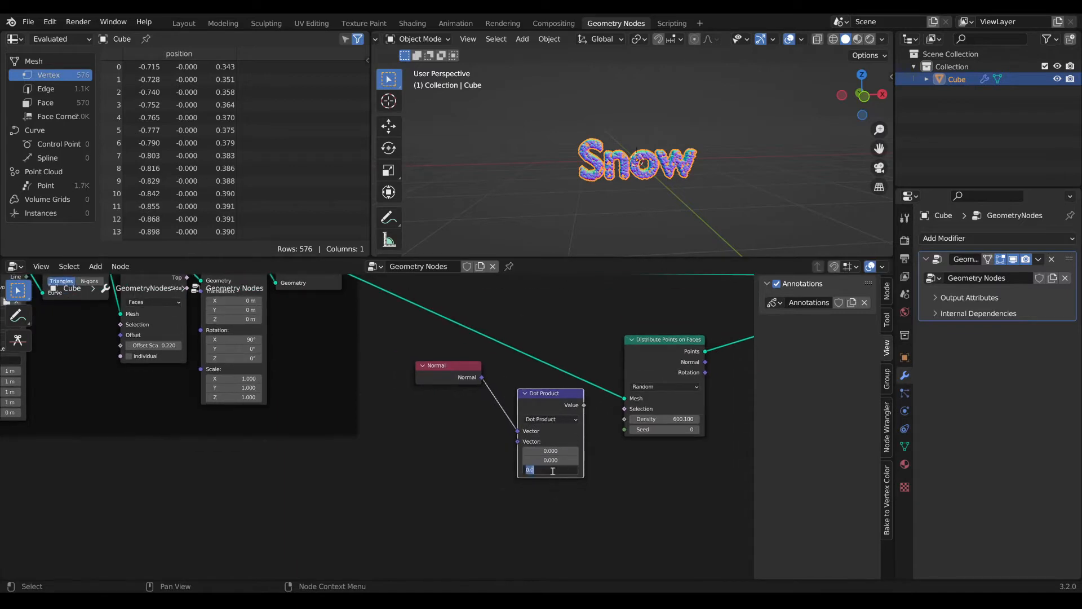
pyautogui.write('1')
pyautogui.press('Return')
pyautogui.moveTo(590, 411); pyautogui.dragTo(562, 427, button='middle')
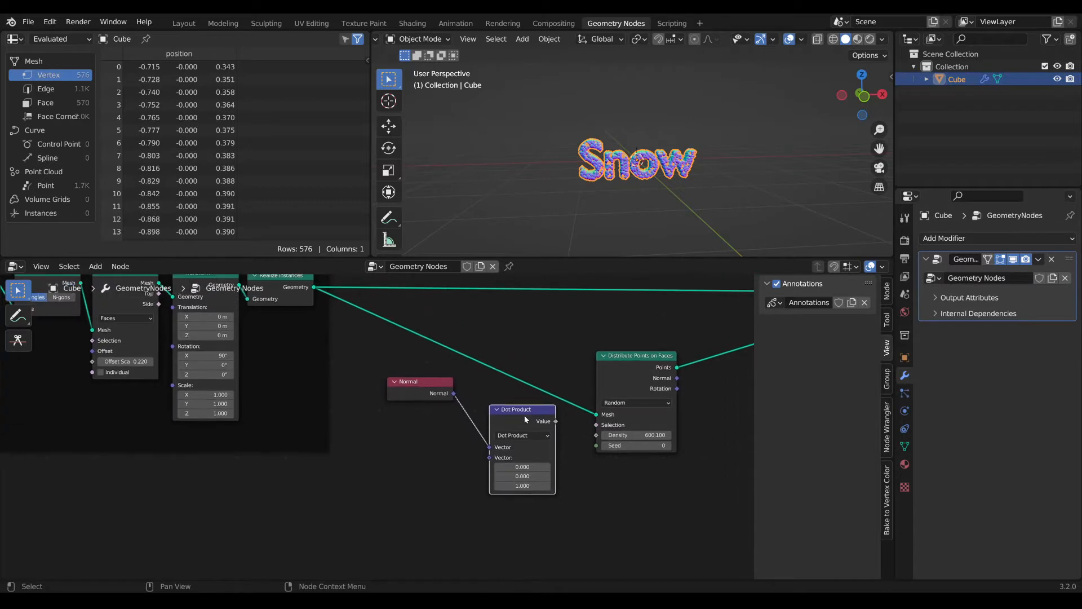
pyautogui.moveTo(523, 413); pyautogui.dragTo(411, 502)
# - Add a Compare node beside Dot Product, with Dot Product's value feeding input A
pyautogui.scroll(-2, 486, 398)
pyautogui.moveTo(505, 494); pyautogui.dragTo(539, 447, button='middle')
pyautogui.press('Tab')
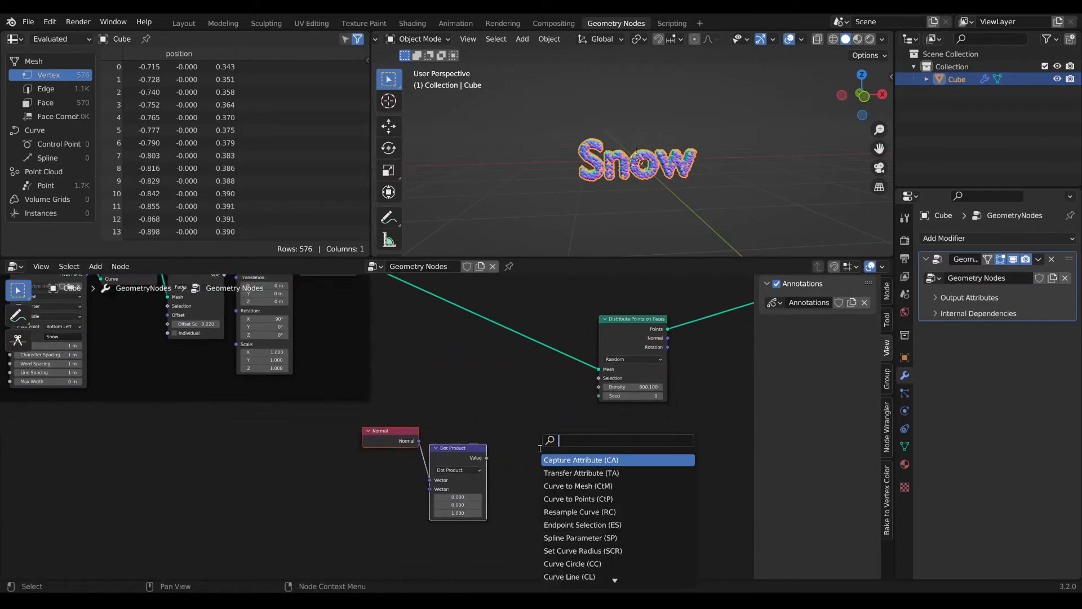
pyautogui.write('com')
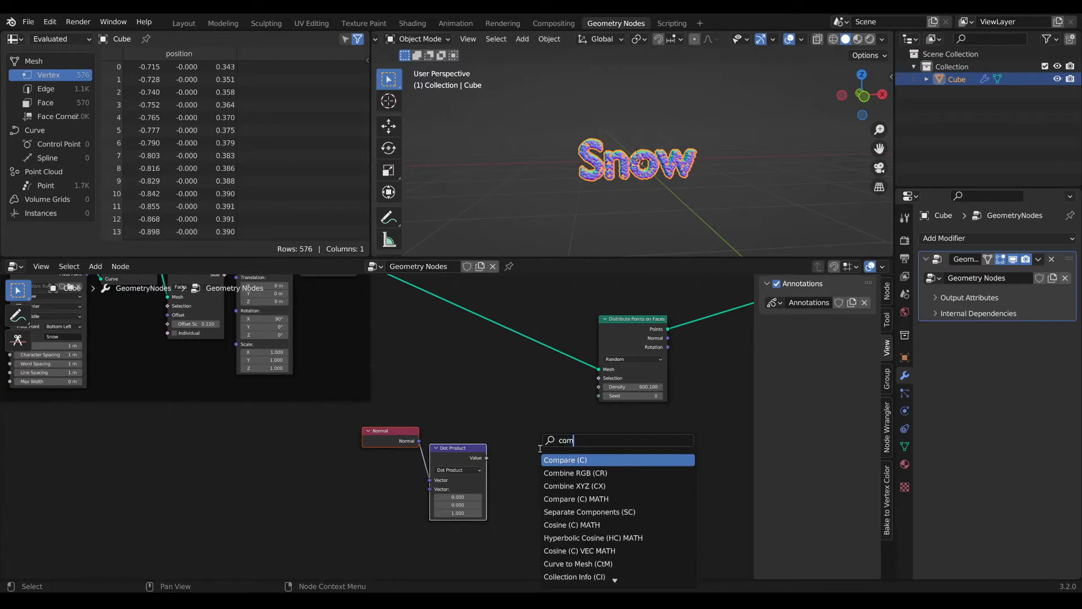
pyautogui.press('Return')
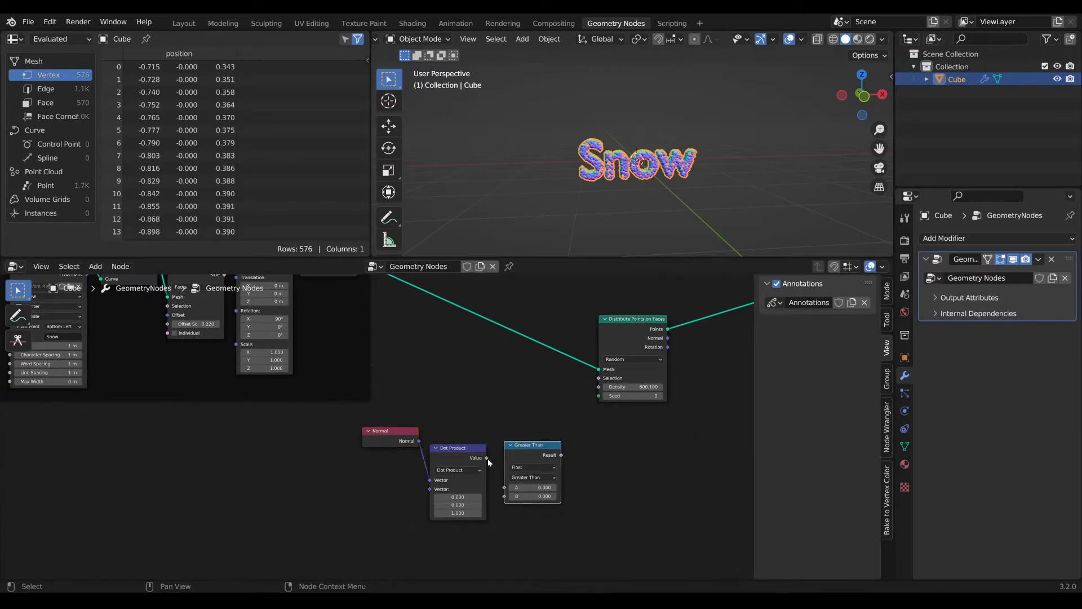
pyautogui.moveTo(488, 457); pyautogui.dragTo(504, 486)
pyautogui.moveTo(535, 454); pyautogui.dragTo(524, 459)
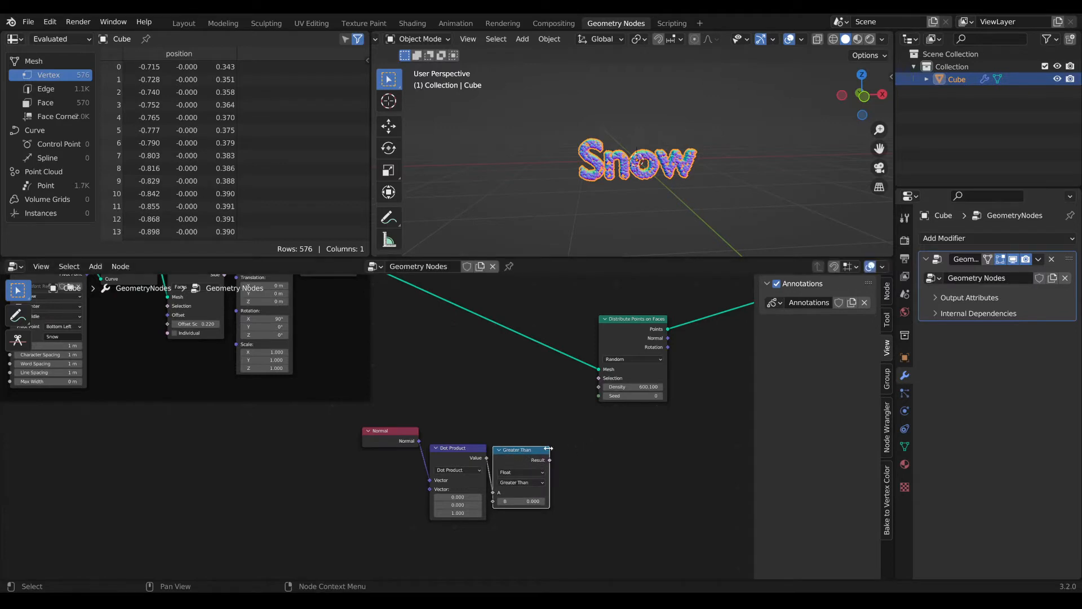
# - Connect the Greater Than result to the Selection input of Distribute Points on Faces and inspect the text
pyautogui.moveTo(554, 471)
pyautogui.mouseDown(button='middle')
pyautogui.moveTo(538, 446)
pyautogui.moveTo(538, 468)
pyautogui.mouseUp(button='middle')
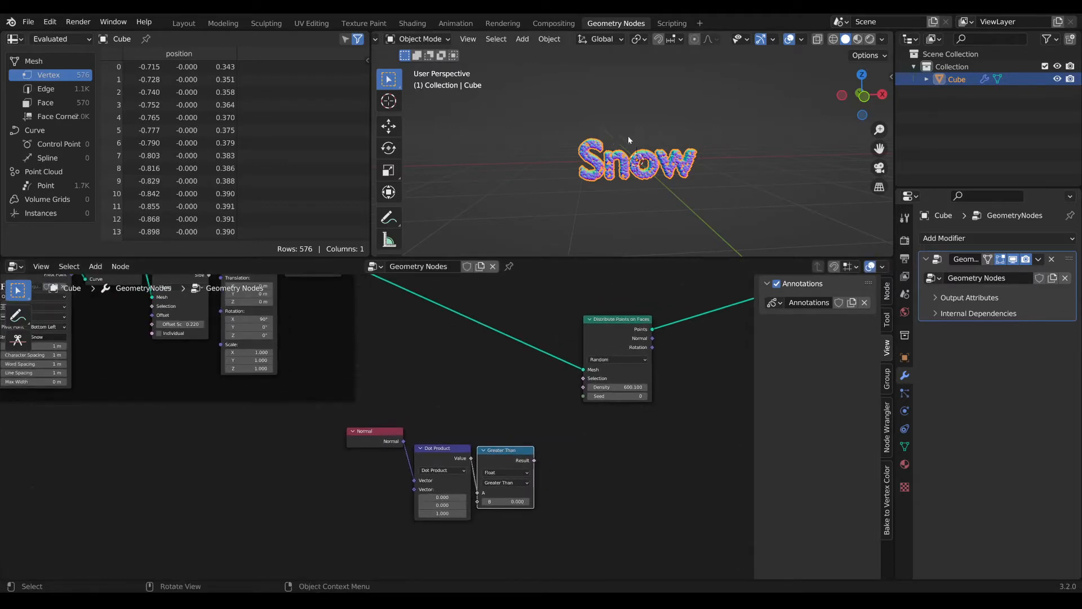
pyautogui.scroll(5, 628, 139)
pyautogui.moveTo(629, 139); pyautogui.dragTo(642, 142, button='middle')
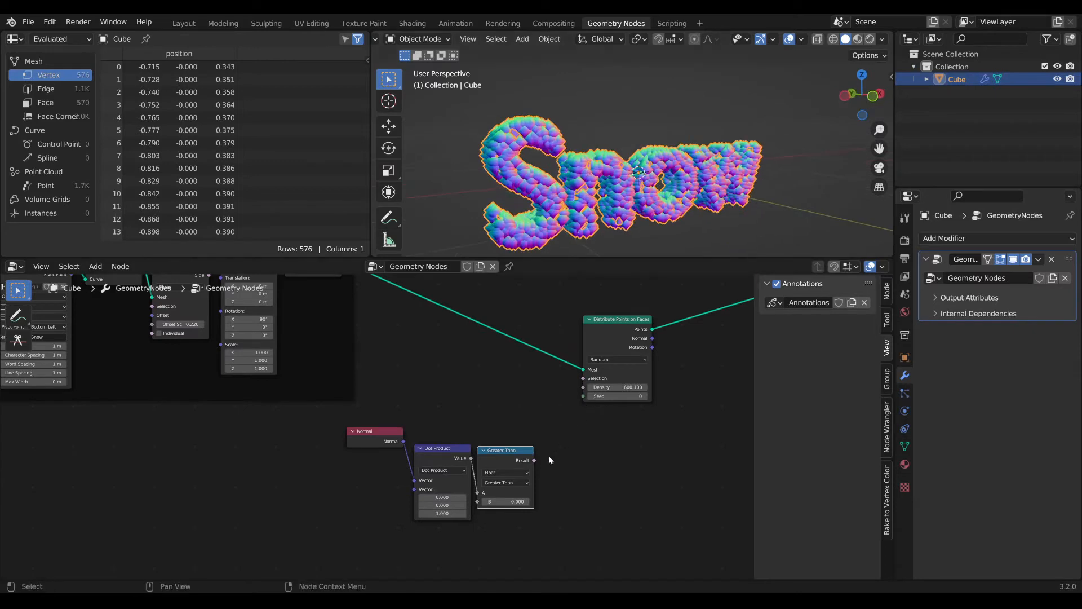
pyautogui.moveTo(533, 461); pyautogui.dragTo(583, 378)
pyautogui.moveTo(560, 194); pyautogui.dragTo(574, 192, button='middle')
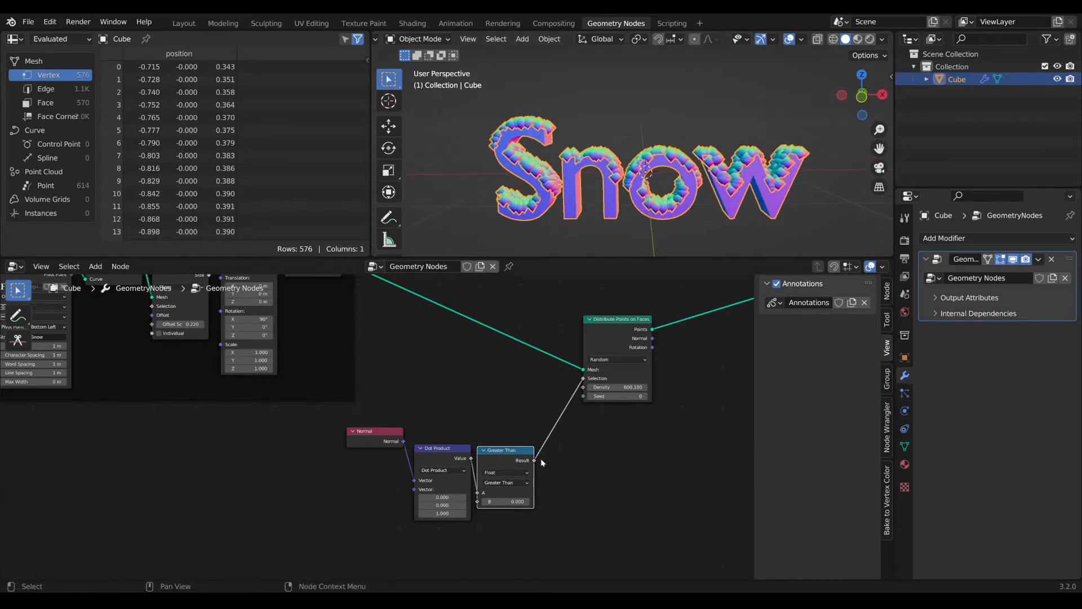
# - Tidy the layout by moving the Normal, Dot Product and Greater Than nodes close to Distribute Points on Faces
pyautogui.moveTo(393, 437); pyautogui.dragTo(397, 451)
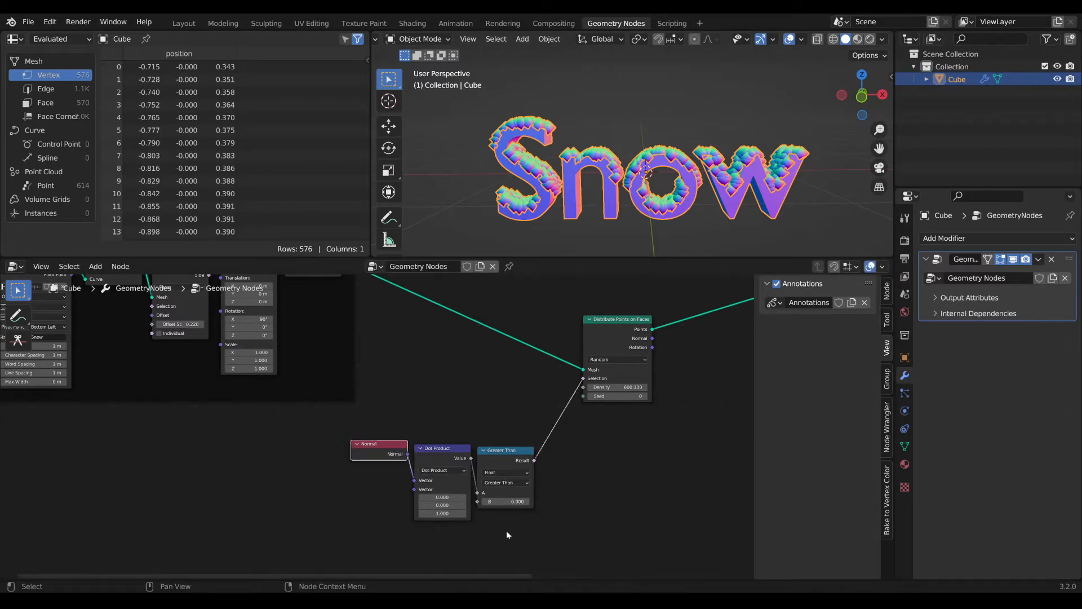
pyautogui.moveTo(532, 538); pyautogui.dragTo(373, 433)
pyautogui.moveTo(508, 453); pyautogui.dragTo(543, 387)
pyautogui.moveTo(648, 418); pyautogui.dragTo(575, 475, button='middle')
pyautogui.scroll(-1, 590, 475)
pyautogui.moveTo(554, 385); pyautogui.dragTo(550, 388)
pyautogui.moveTo(609, 400); pyautogui.dragTo(500, 421, button='middle')
pyautogui.scroll(1, 485, 431)
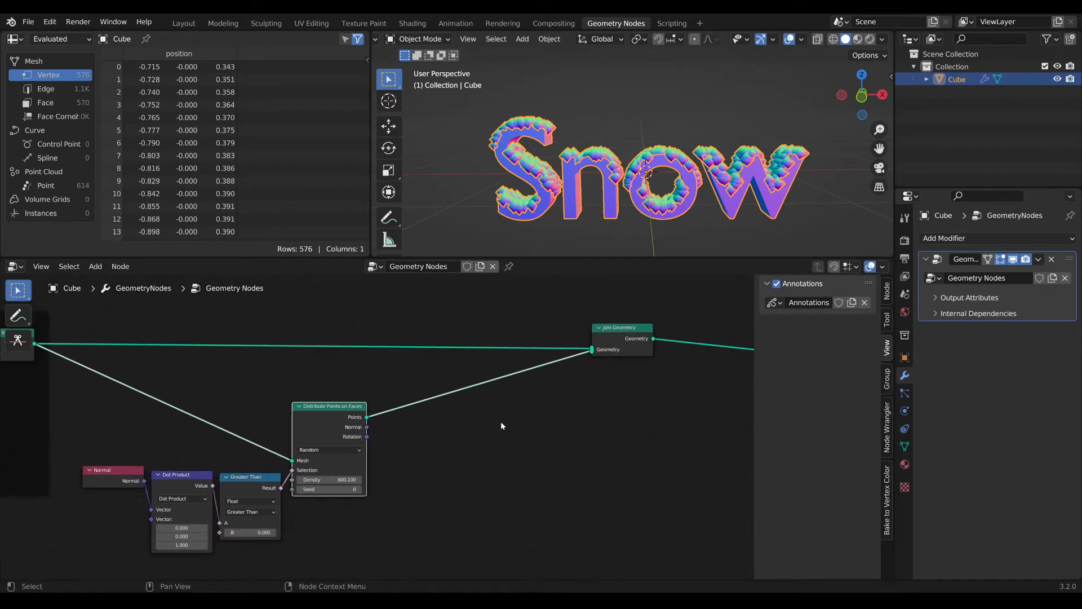
pyautogui.hotkey('shift', 'a')
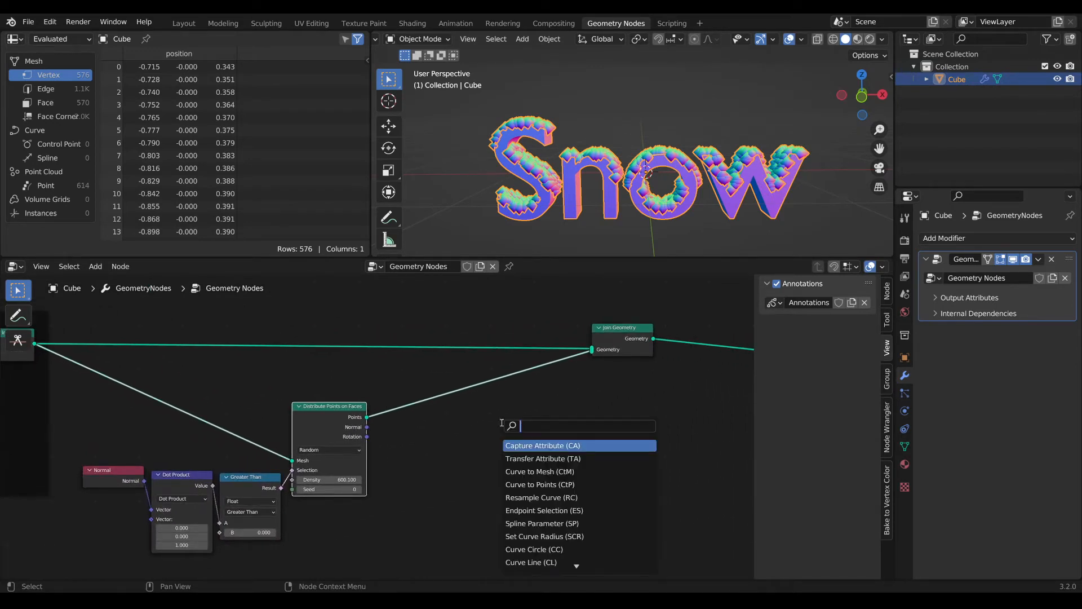
pyautogui.write('ctp')
pyautogui.press('Return')
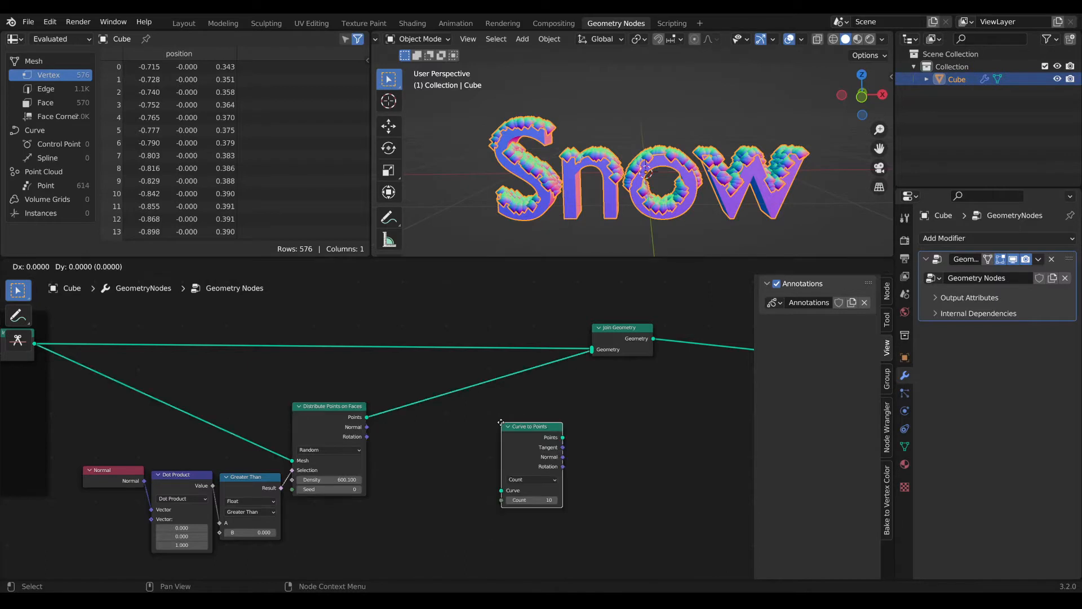
pyautogui.click(510, 422)
pyautogui.press('x')
# - Insert a Points to Volume node on the link between Distribute Points on Faces and Join Geometry
pyautogui.press('Tab')
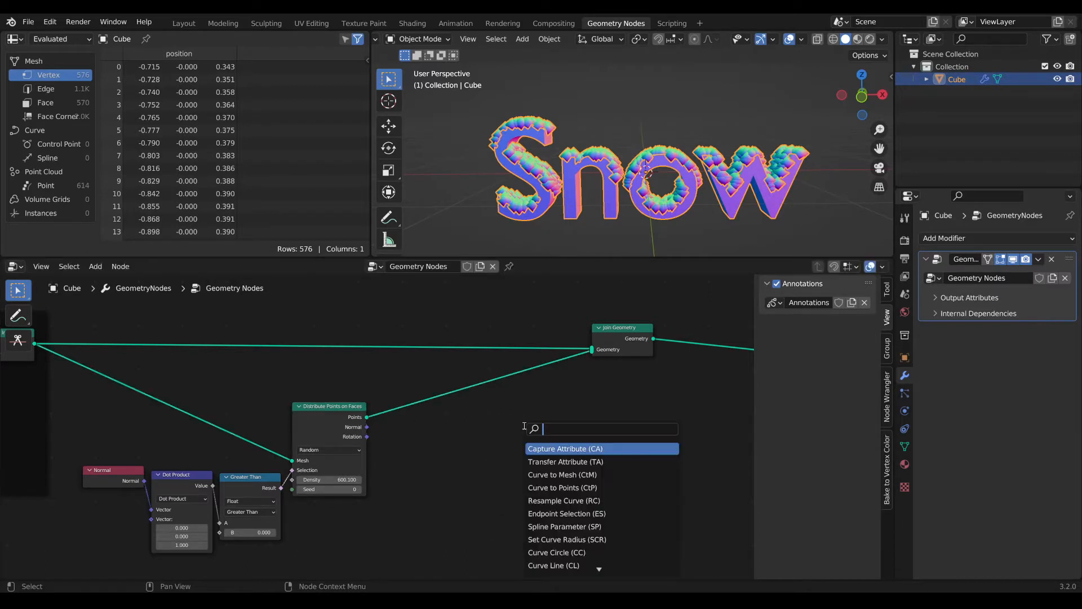
pyautogui.write('ptv')
pyautogui.press('Return')
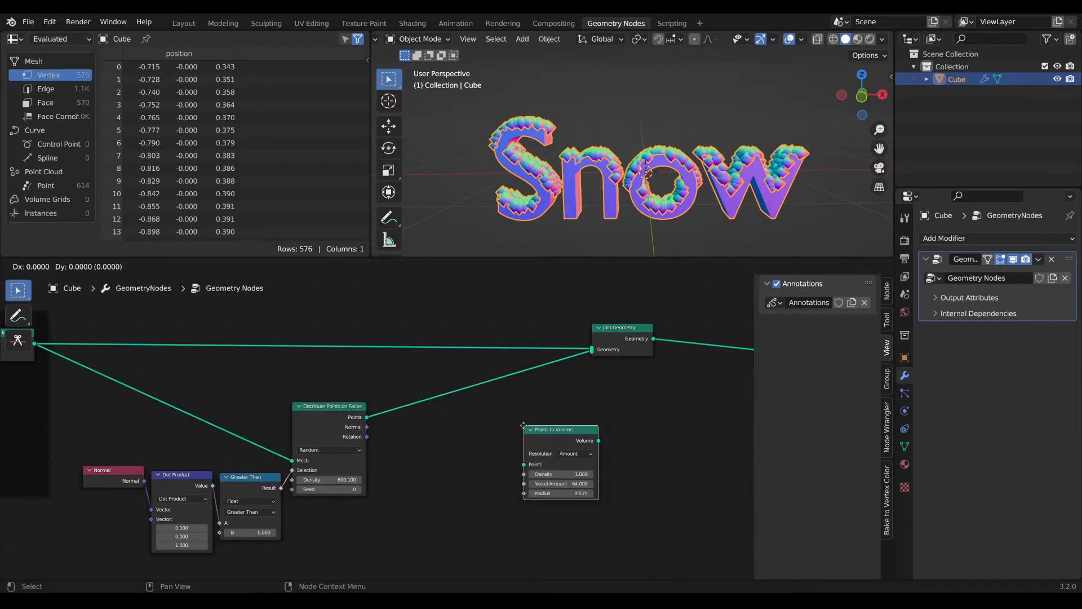
pyautogui.click(413, 406)
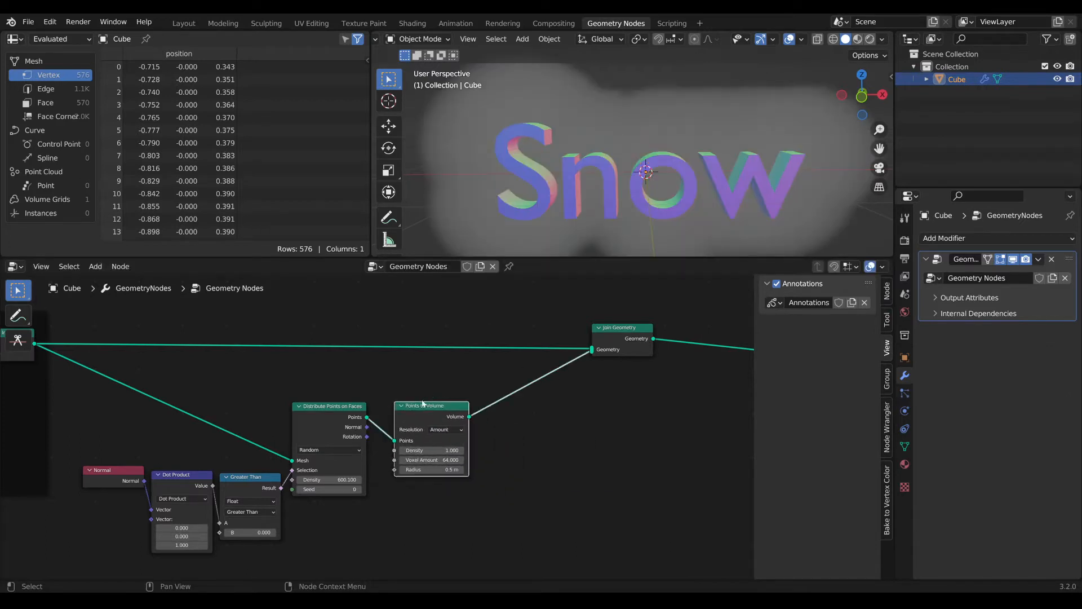
pyautogui.moveTo(422, 404); pyautogui.dragTo(405, 401)
# - Set the Points to Volume radius to 0.1 m
pyautogui.moveTo(407, 406); pyautogui.dragTo(433, 391, button='middle')
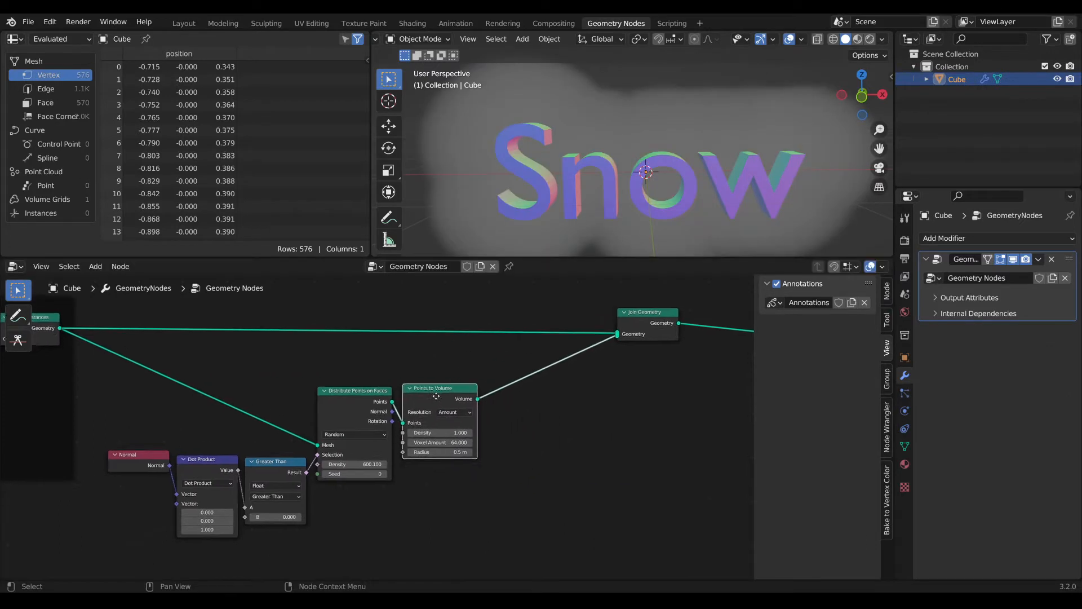
pyautogui.click(445, 451)
pyautogui.write('0.1')
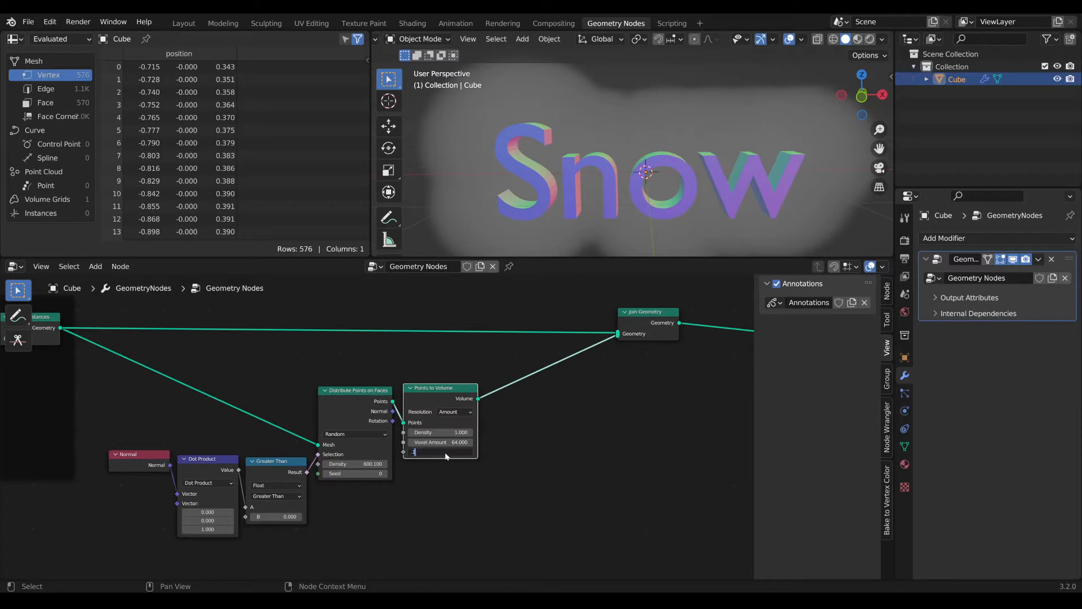
pyautogui.press('Return')
pyautogui.moveTo(435, 390); pyautogui.dragTo(433, 393)
# - Insert a Volume to Mesh node on the link between Points to Volume and Join Geometry
pyautogui.moveTo(571, 412); pyautogui.dragTo(497, 417, button='middle')
pyautogui.hotkey('shift', 'a')
pyautogui.press('s')
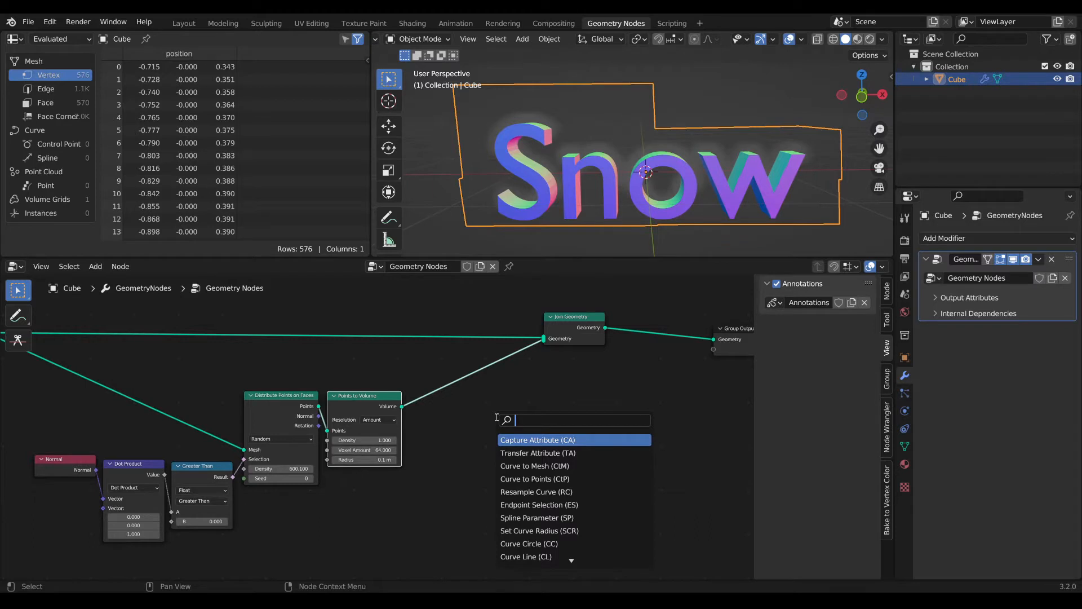
pyautogui.write('vtm')
pyautogui.press('Return')
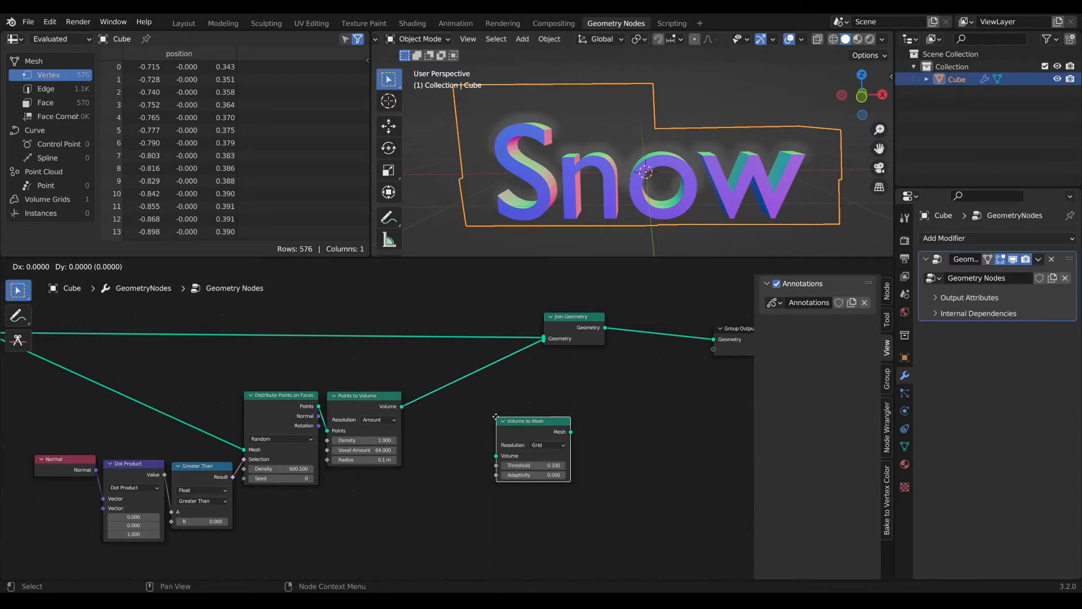
pyautogui.click(439, 389)
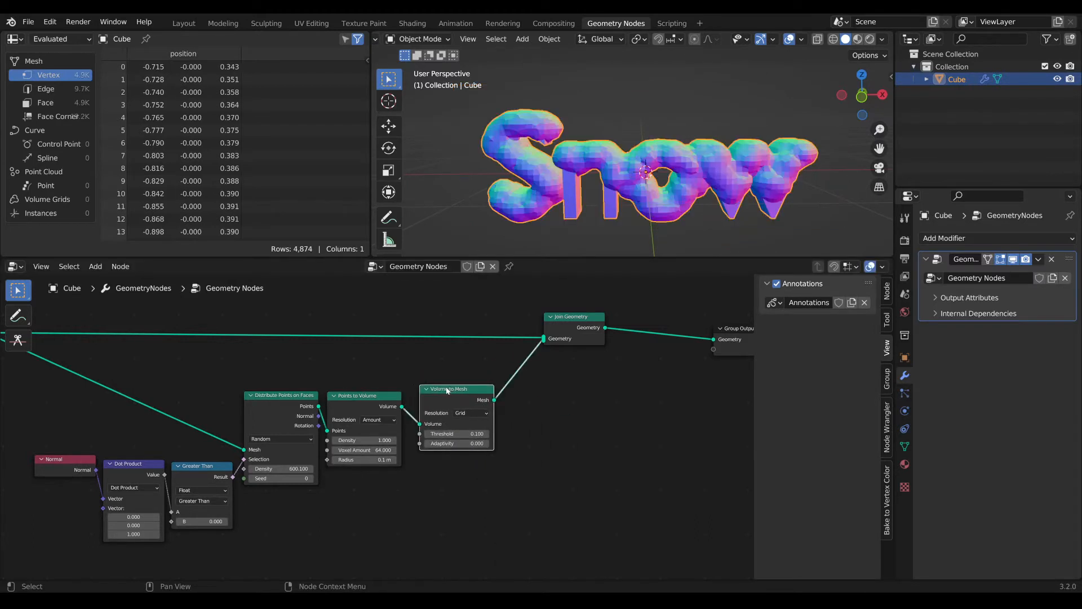
# - Set the Points to Volume radius to 0.06 m
pyautogui.scroll(2, 454, 475)
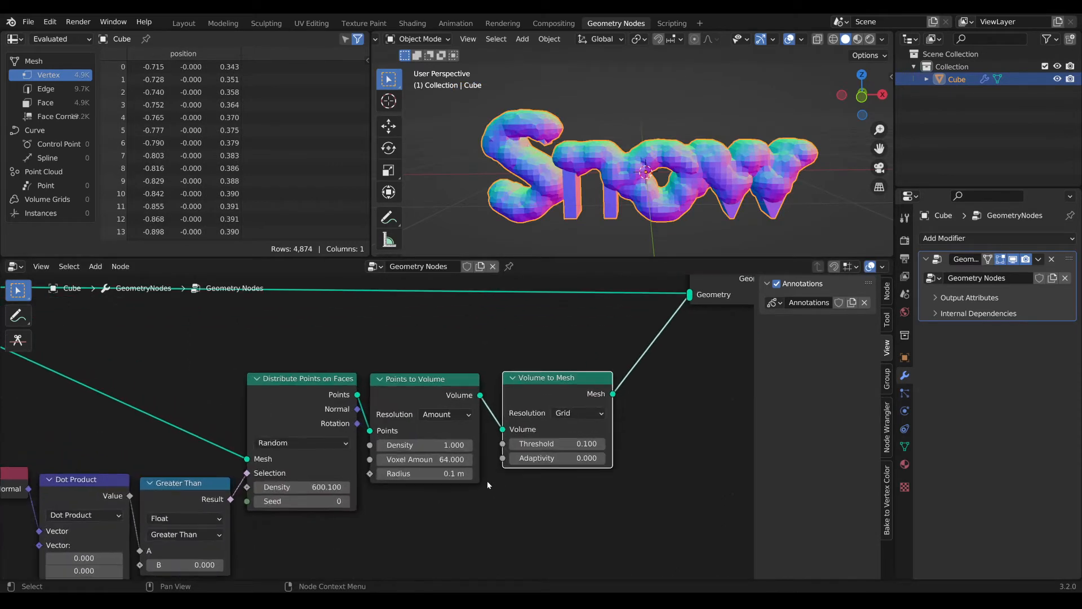
pyautogui.moveTo(486, 481); pyautogui.dragTo(506, 493, button='middle')
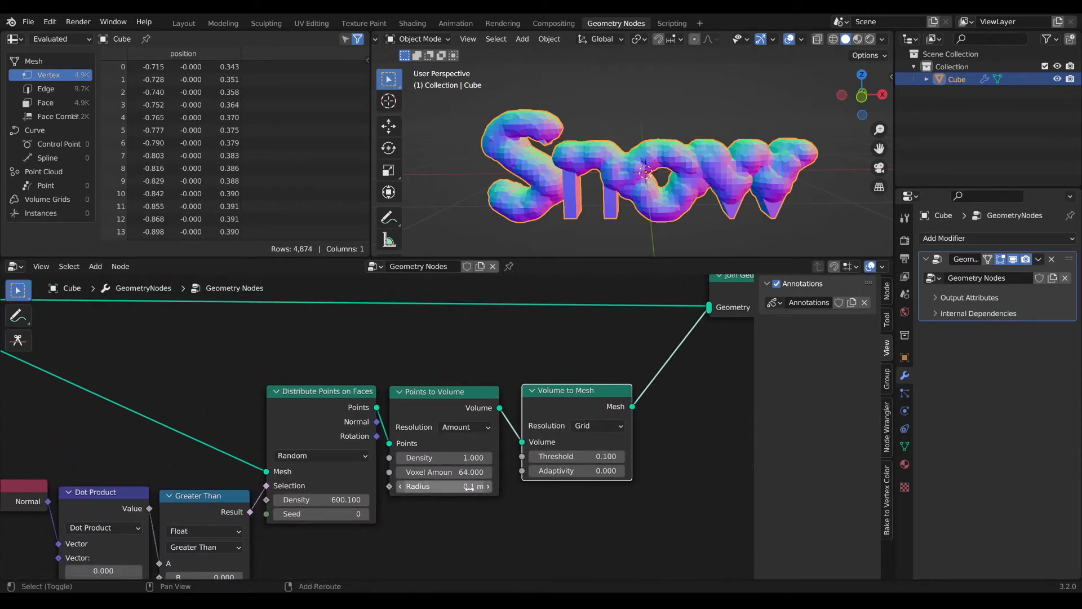
pyautogui.moveTo(468, 487); pyautogui.dragTo(451, 487)
# - Set the Distribute Points on Faces density to 1000
pyautogui.moveTo(334, 507); pyautogui.dragTo(382, 461, button='middle')
pyautogui.scroll(-2, 381, 470)
pyautogui.scroll(1, 381, 470)
pyautogui.click(383, 452)
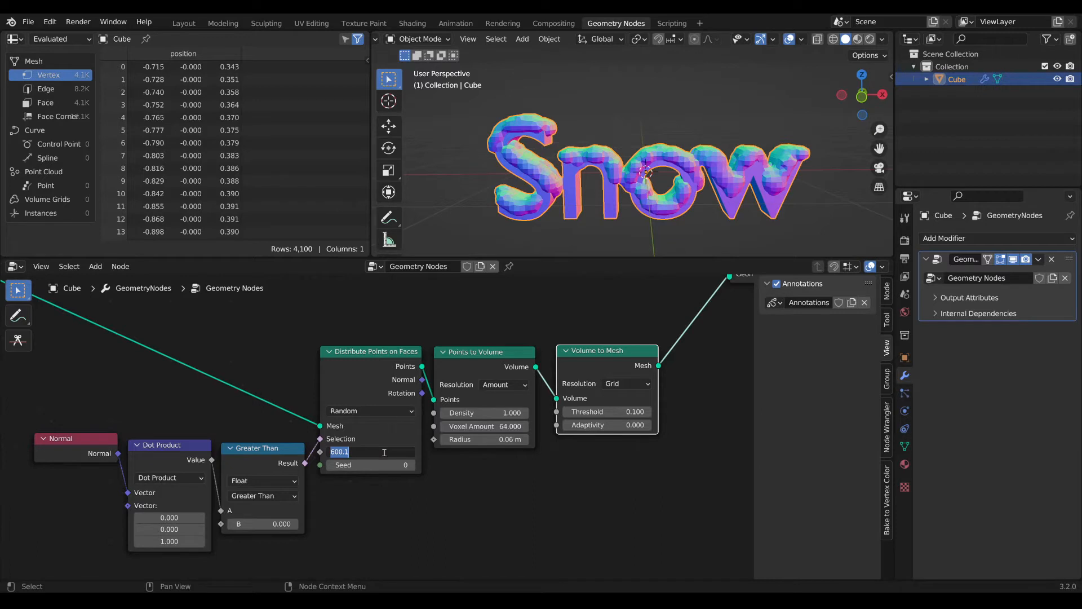
pyautogui.write('1000')
pyautogui.press('Return')
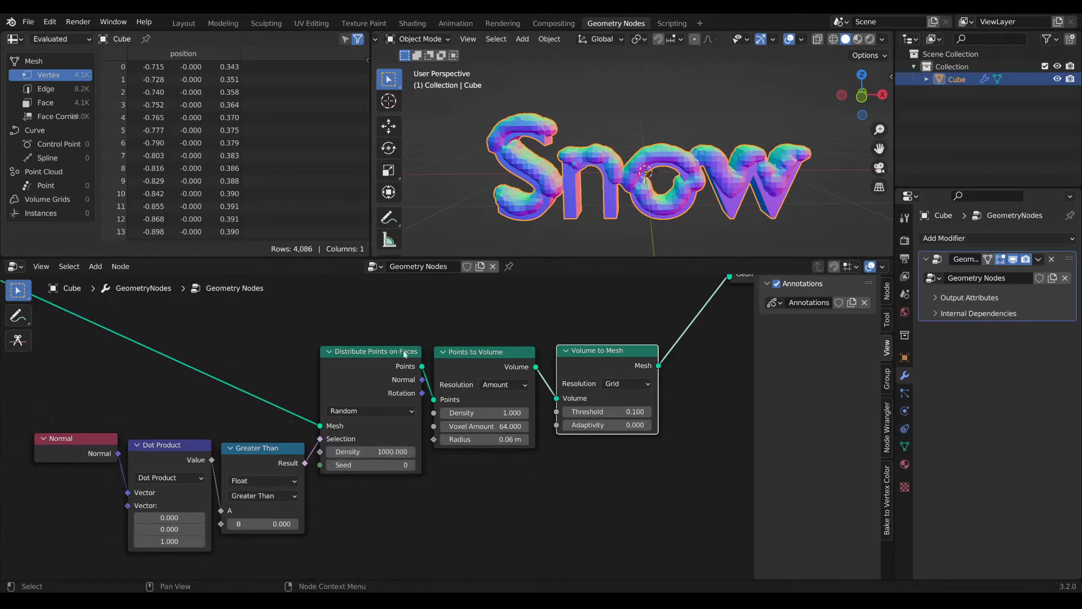
# - Set the Points to Volume voxel amount to 128
pyautogui.moveTo(557, 121); pyautogui.dragTo(617, 136, button='middle')
pyautogui.scroll(5, 617, 137)
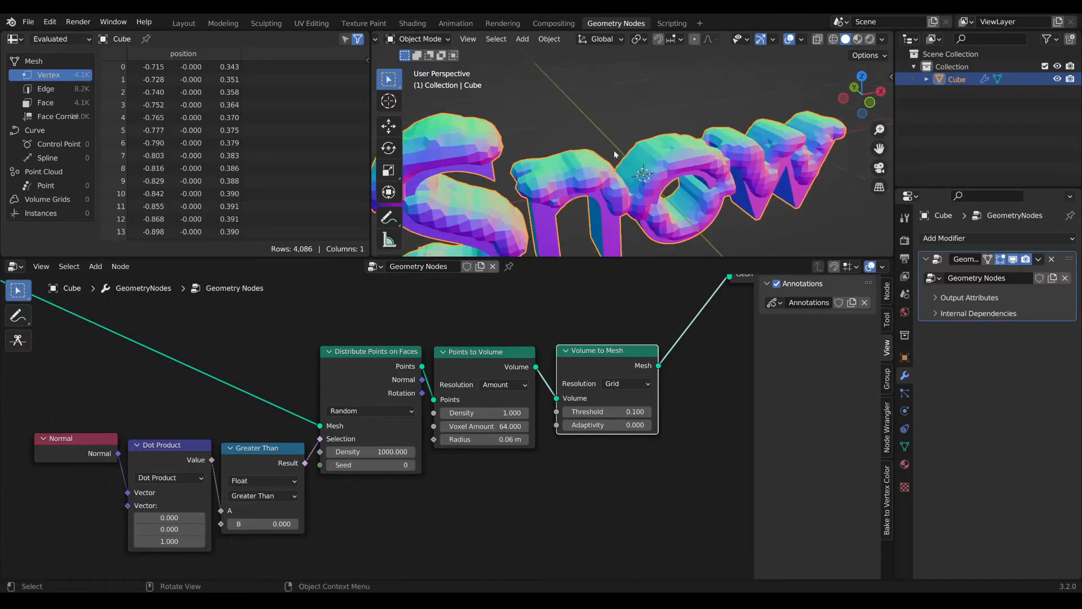
pyautogui.click(500, 428)
pyautogui.write('12')
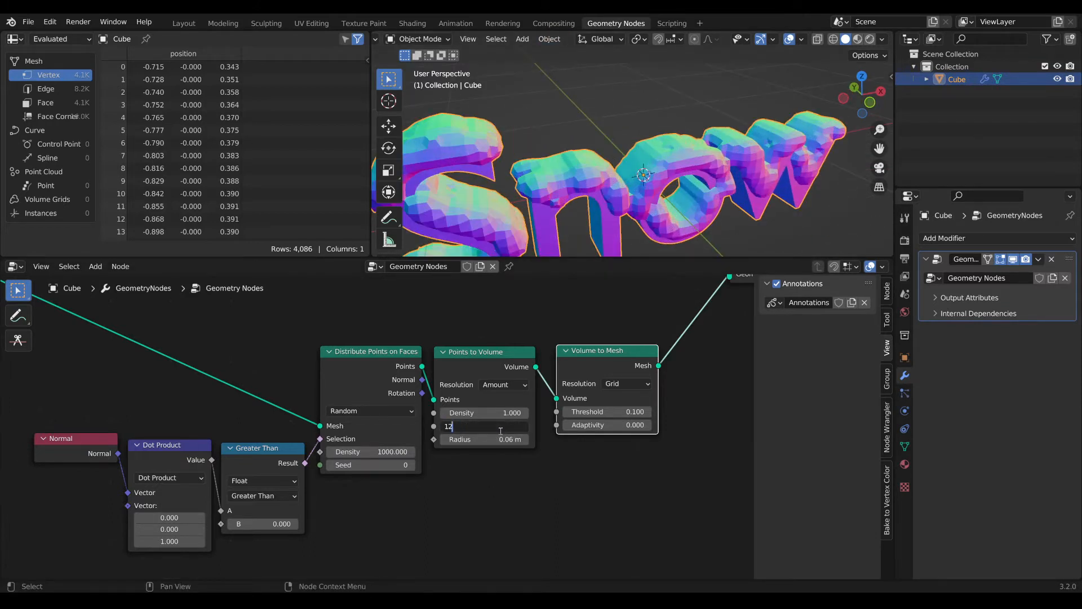
pyautogui.write('8')
pyautogui.press('Return')
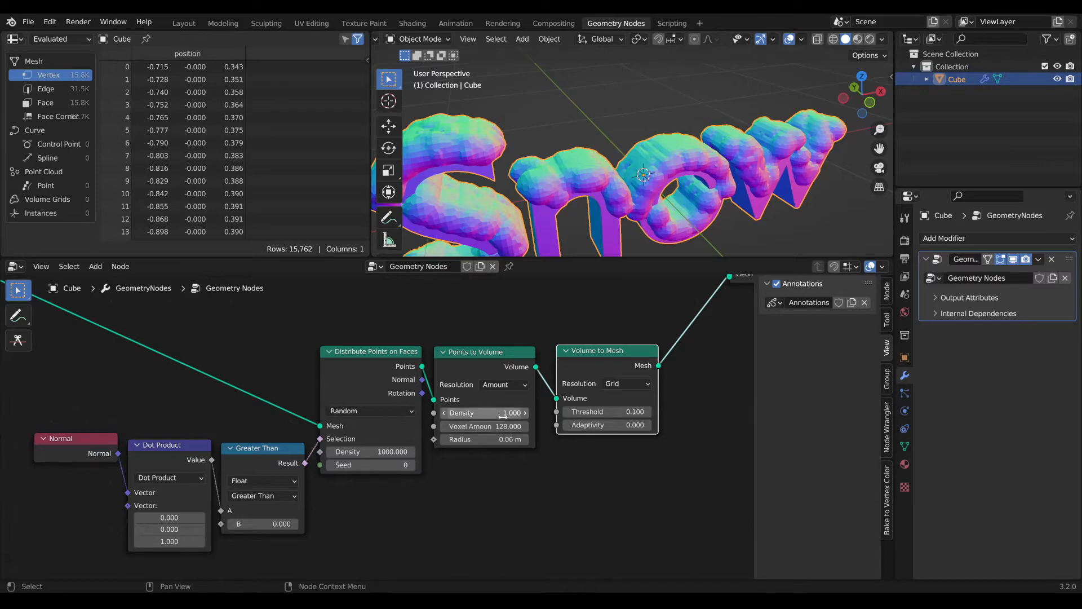
# - Set the Points to Volume radius to 0.04 m
pyautogui.scroll(-2, 522, 373)
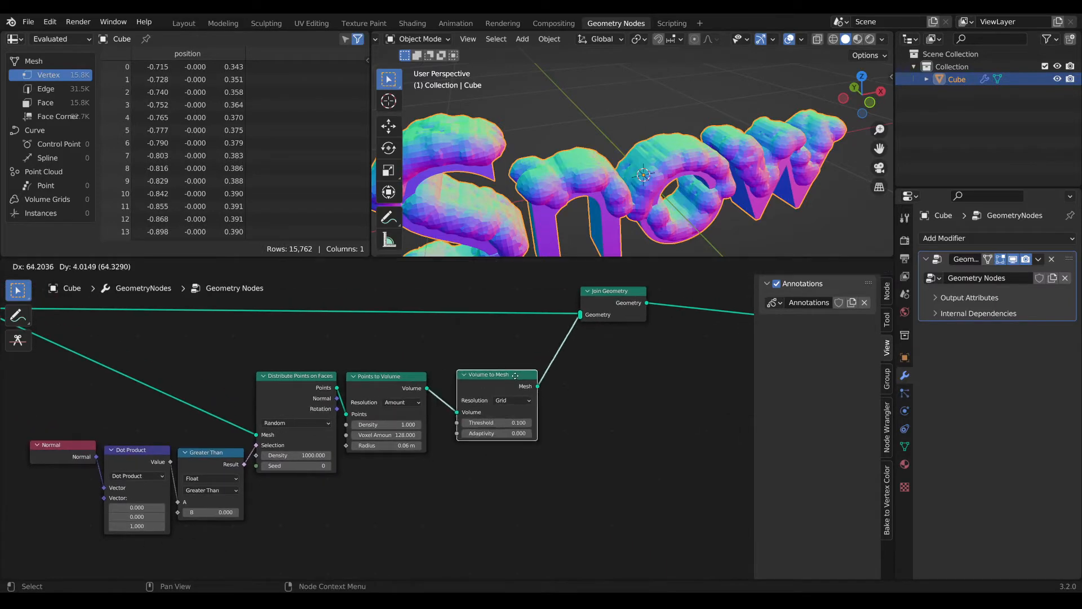
pyautogui.scroll(-2, 556, 387)
pyautogui.moveTo(541, 169); pyautogui.dragTo(509, 147, button='middle')
pyautogui.scroll(3, 394, 486)
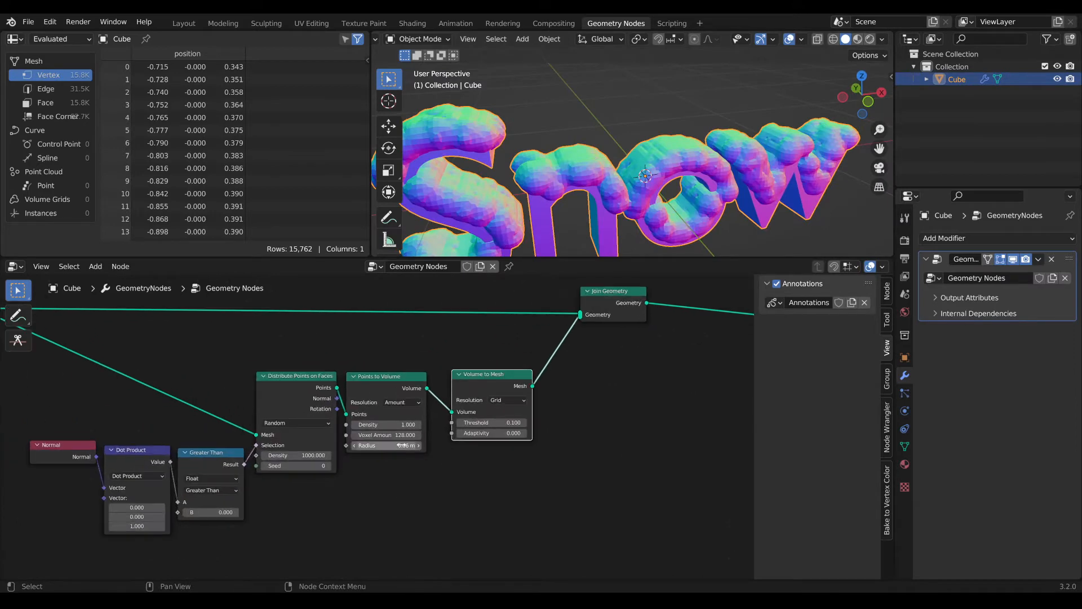
pyautogui.click(367, 445)
pyautogui.click(367, 445)
pyautogui.press('BackSpace')
pyautogui.write('4')
pyautogui.press('Return')
# - Set the Distribute Points on Faces density to 2000 and nudge it up to 2012.2
pyautogui.moveTo(631, 181); pyautogui.dragTo(705, 172, button='middle')
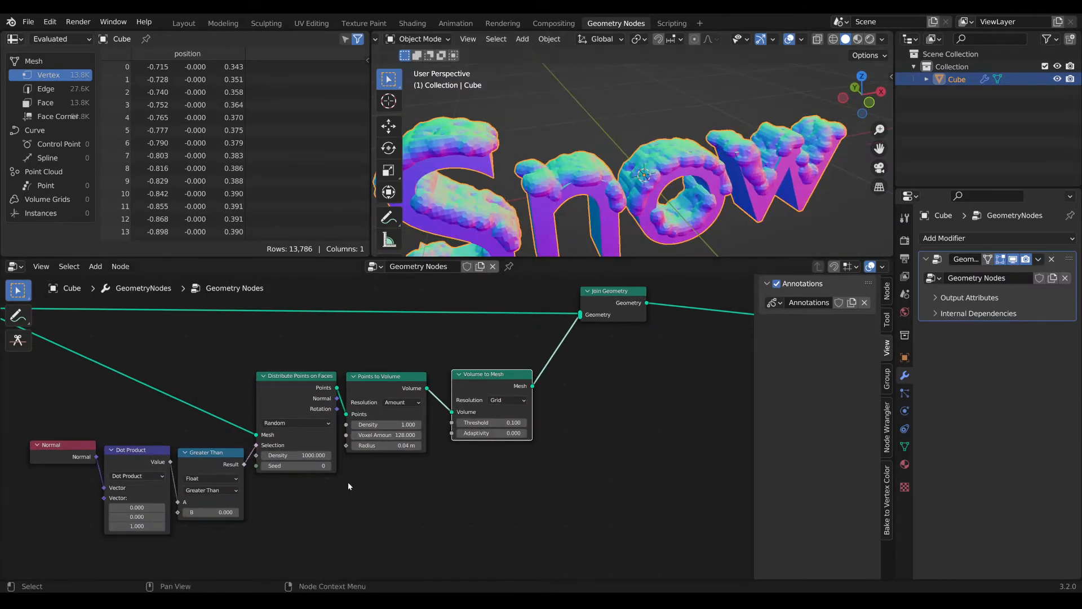
pyautogui.click(303, 455)
pyautogui.write('2')
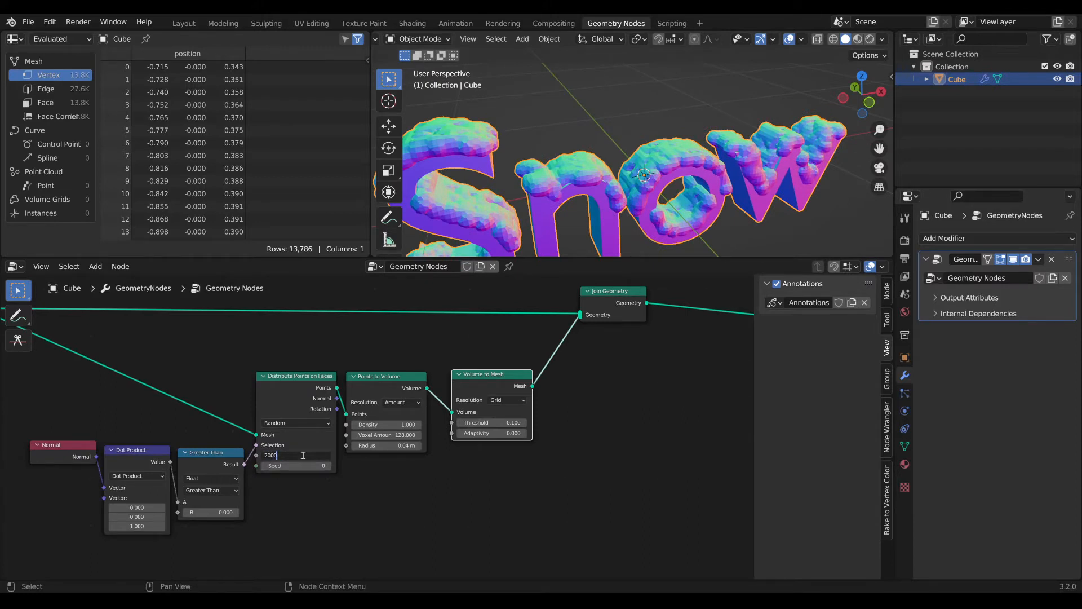
pyautogui.write('000')
pyautogui.press('Return')
pyautogui.moveTo(303, 454); pyautogui.dragTo(314, 454)
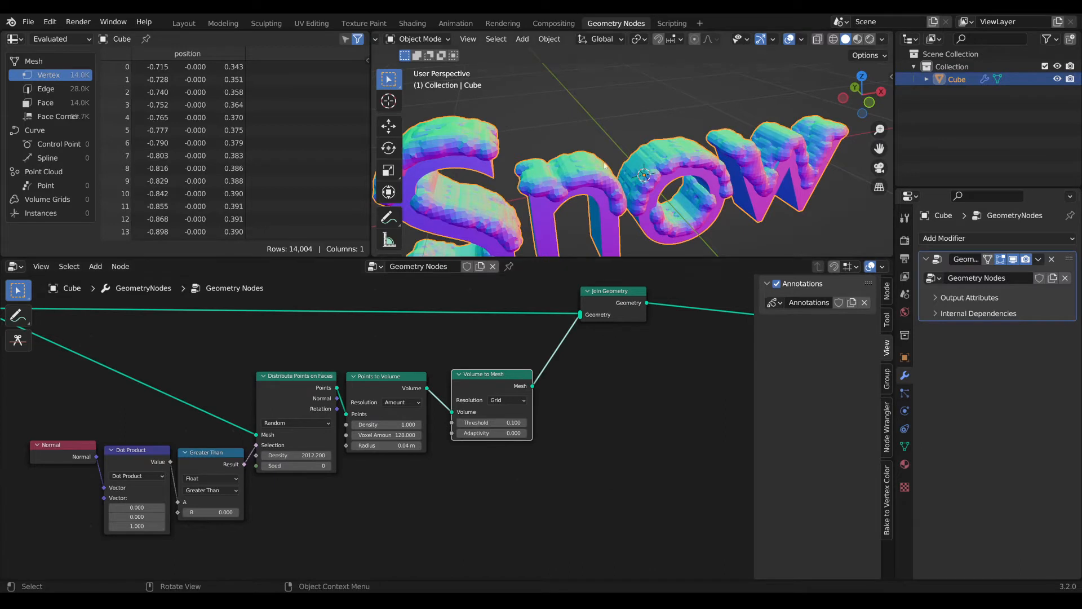
# - Move the Join Geometry and Group Output nodes farther from Volume to Mesh to make room for another node
pyautogui.scroll(-4, 632, 178)
pyautogui.moveTo(632, 178); pyautogui.dragTo(615, 154, button='middle')
pyautogui.scroll(3, 586, 384)
pyautogui.moveTo(586, 384); pyautogui.dragTo(384, 459, button='middle')
pyautogui.scroll(-2, 395, 445)
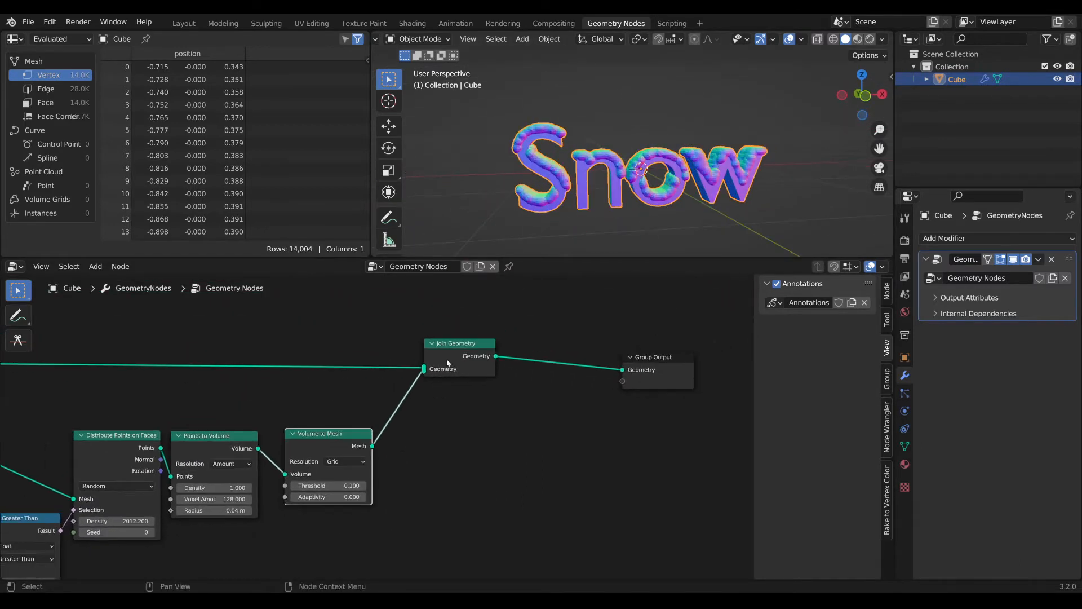
pyautogui.moveTo(454, 350); pyautogui.dragTo(548, 353)
pyautogui.moveTo(659, 403); pyautogui.dragTo(540, 330)
pyautogui.moveTo(553, 349); pyautogui.dragTo(633, 330)
# - Insert a Set Shade Smooth node on the link between Volume to Mesh and Join Geometry
pyautogui.scroll(5, 601, 189)
pyautogui.moveTo(600, 188); pyautogui.dragTo(577, 205, button='middle')
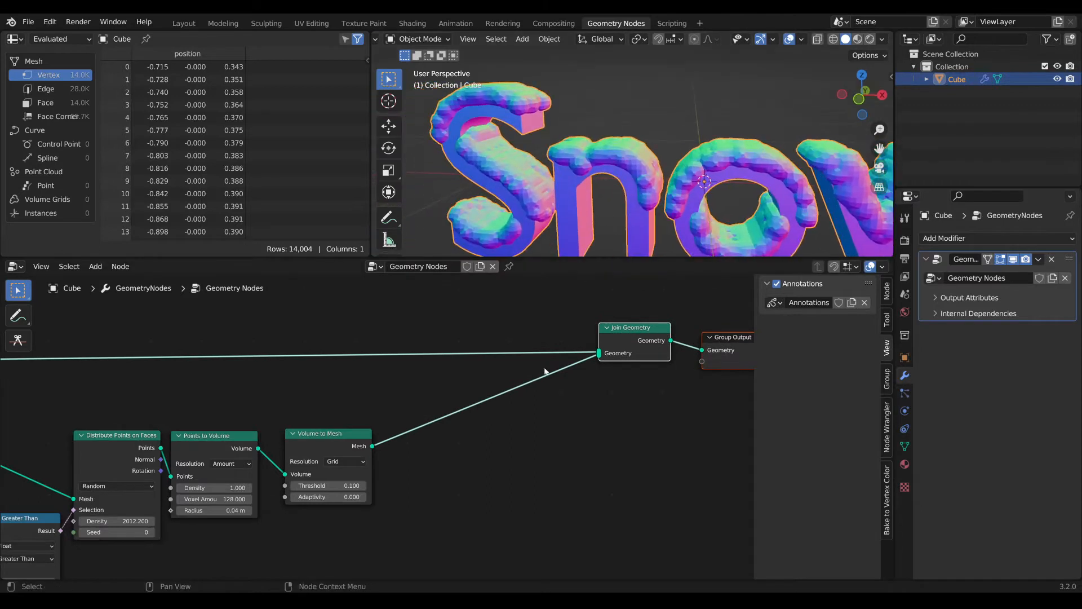
pyautogui.moveTo(511, 413); pyautogui.dragTo(515, 414, button='middle')
pyautogui.press('Tab')
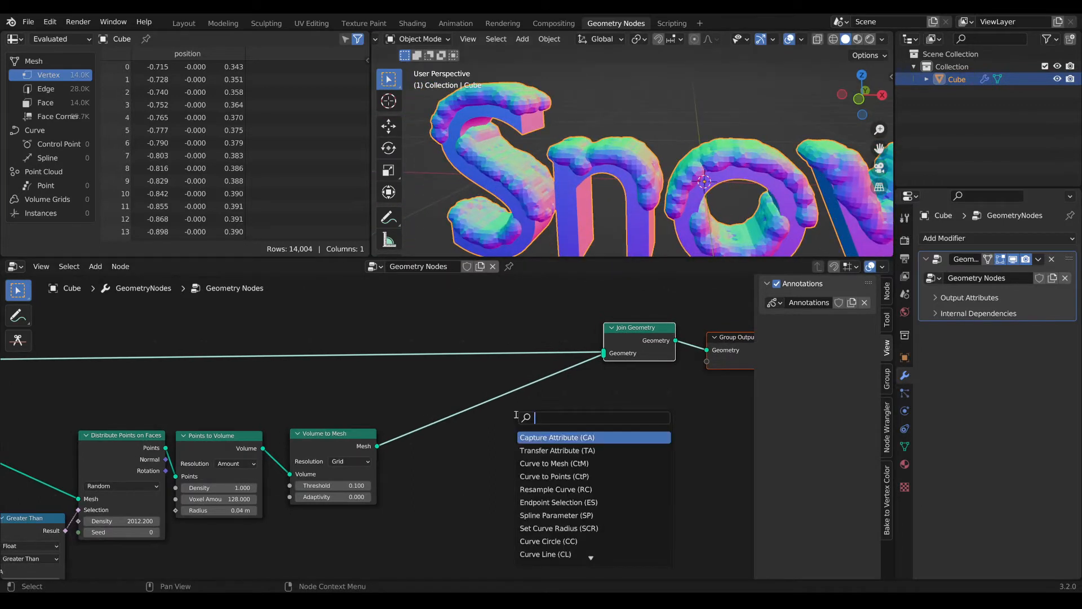
pyautogui.write('smoo')
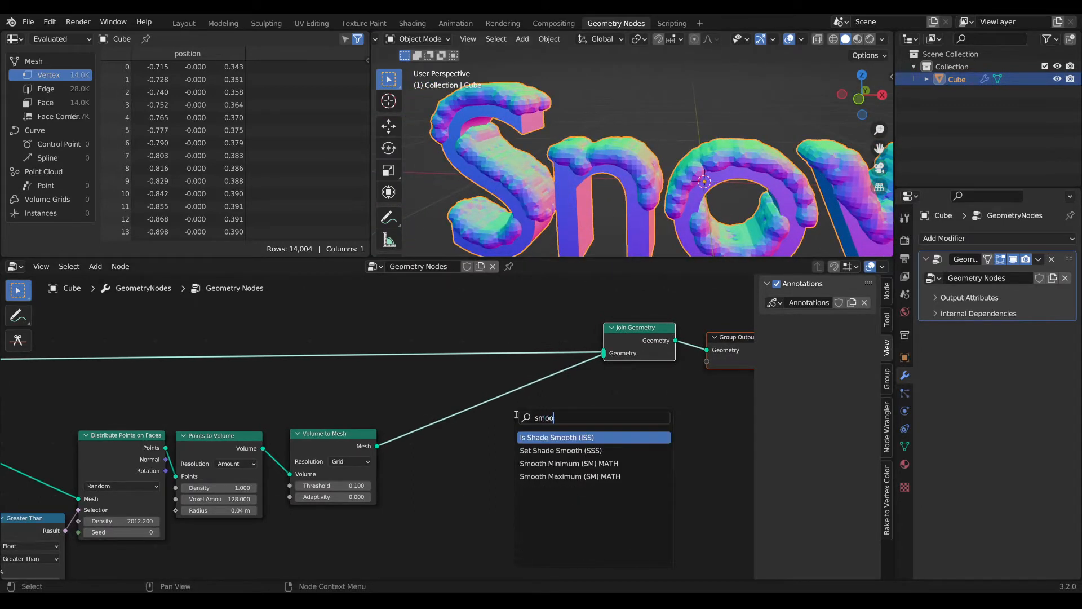
pyautogui.click(529, 450)
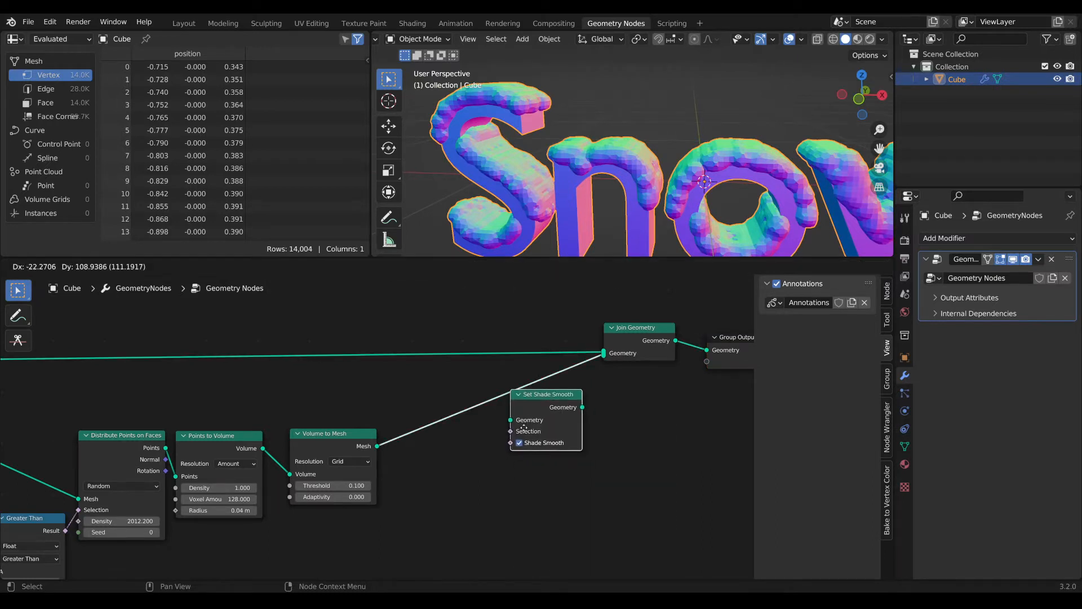
pyautogui.click(529, 416)
pyautogui.moveTo(541, 407); pyautogui.dragTo(495, 422)
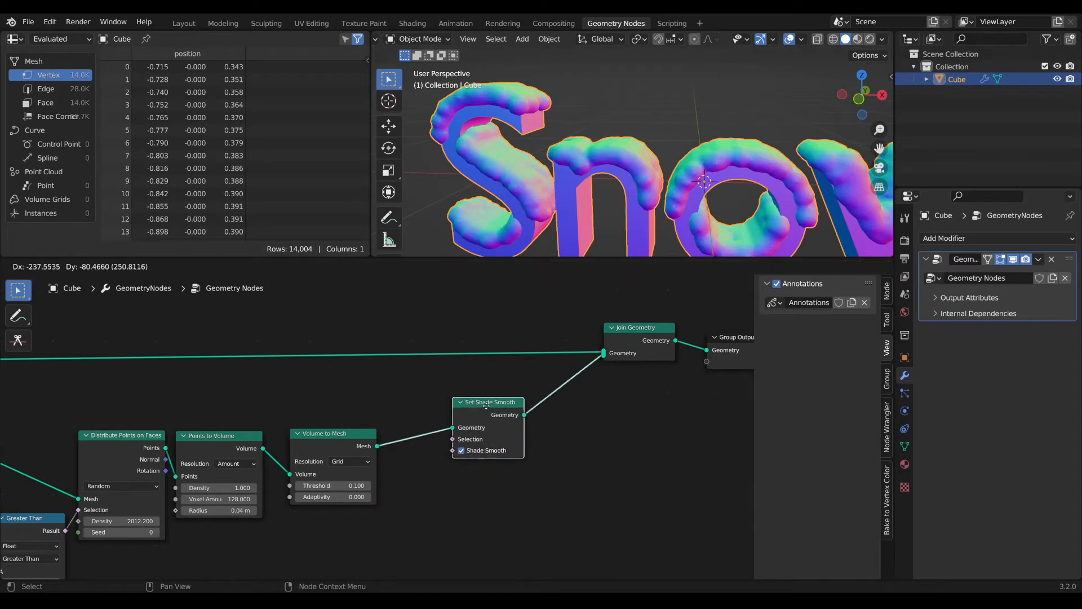
pyautogui.moveTo(486, 408); pyautogui.dragTo(468, 432, button='middle')
pyautogui.moveTo(468, 432); pyautogui.dragTo(446, 445)
# - Move the nodes from Points to Volume through Group Output away from Distribute Points on Faces, leaving a gap
pyautogui.scroll(-3, 648, 169)
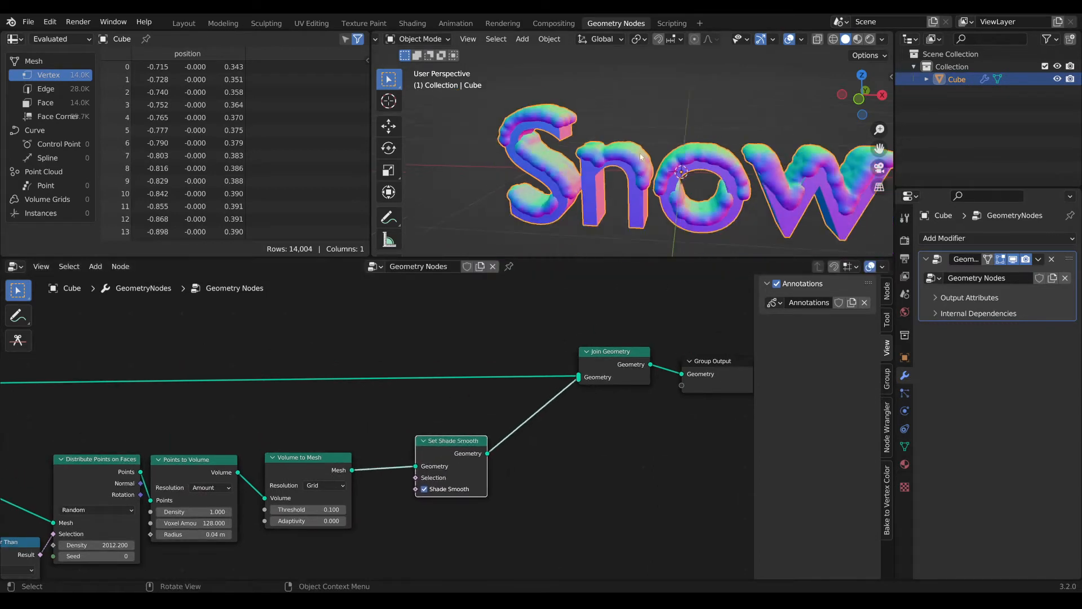
pyautogui.moveTo(648, 169)
pyautogui.mouseDown(button='middle')
pyautogui.moveTo(698, 133)
pyautogui.moveTo(635, 172)
pyautogui.moveTo(648, 164)
pyautogui.moveTo(620, 152)
pyautogui.moveTo(645, 161)
pyautogui.moveTo(634, 166)
pyautogui.mouseUp(button='middle')
pyautogui.scroll(3, 635, 172)
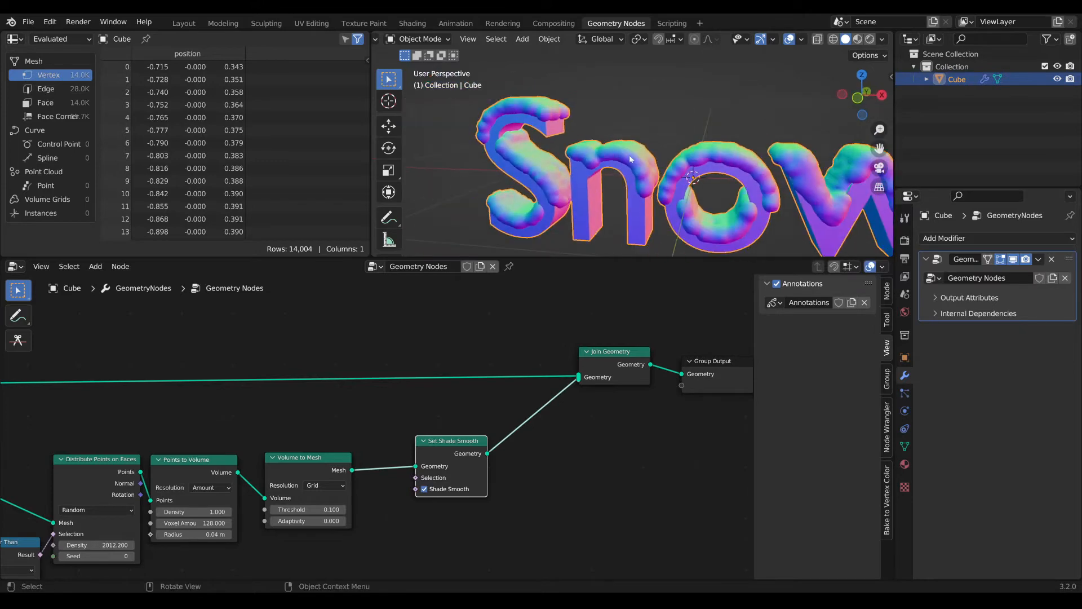
pyautogui.moveTo(482, 493); pyautogui.dragTo(351, 415)
pyautogui.scroll(-1, 451, 512)
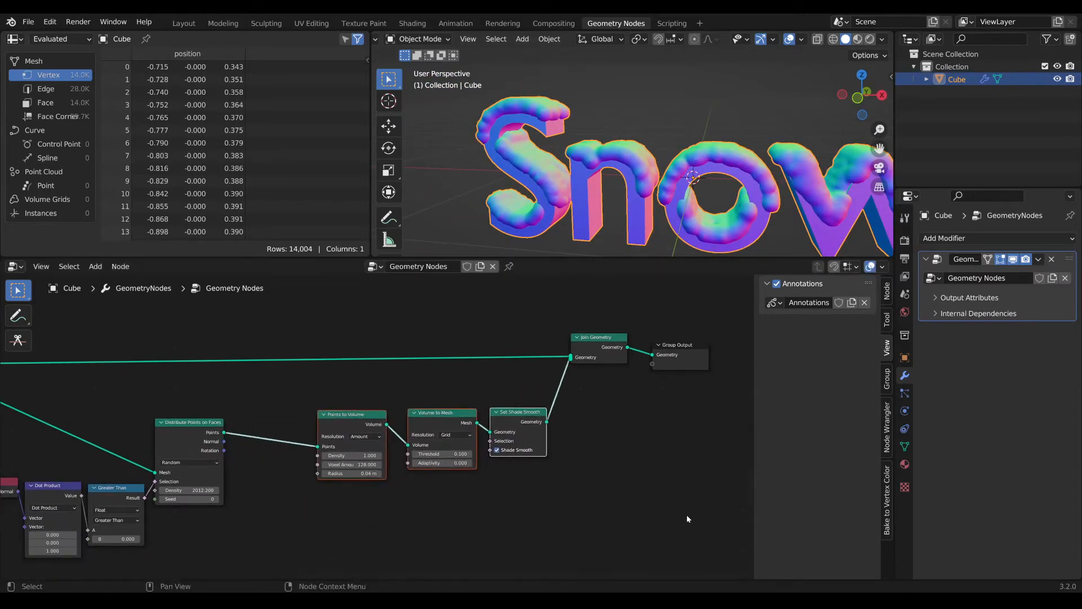
pyautogui.moveTo(697, 521); pyautogui.dragTo(347, 324)
pyautogui.moveTo(349, 414); pyautogui.dragTo(462, 427)
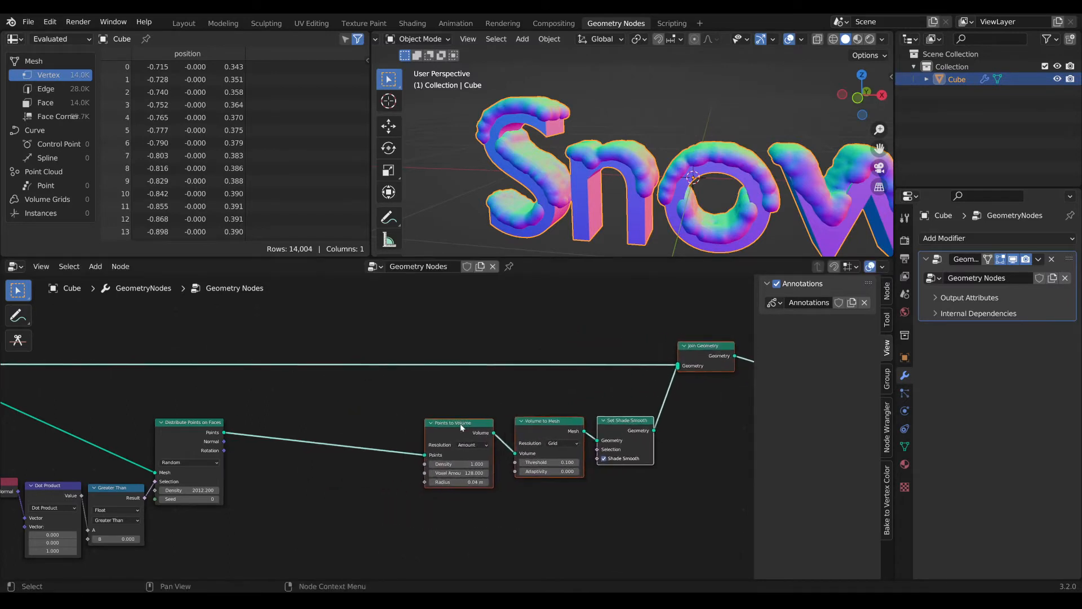
# - Insert a Set Position node on the link between Distribute Points on Faces and Points to Volume
pyautogui.moveTo(290, 445); pyautogui.dragTo(355, 443, button='middle')
pyautogui.hotkey('shift', 'a')
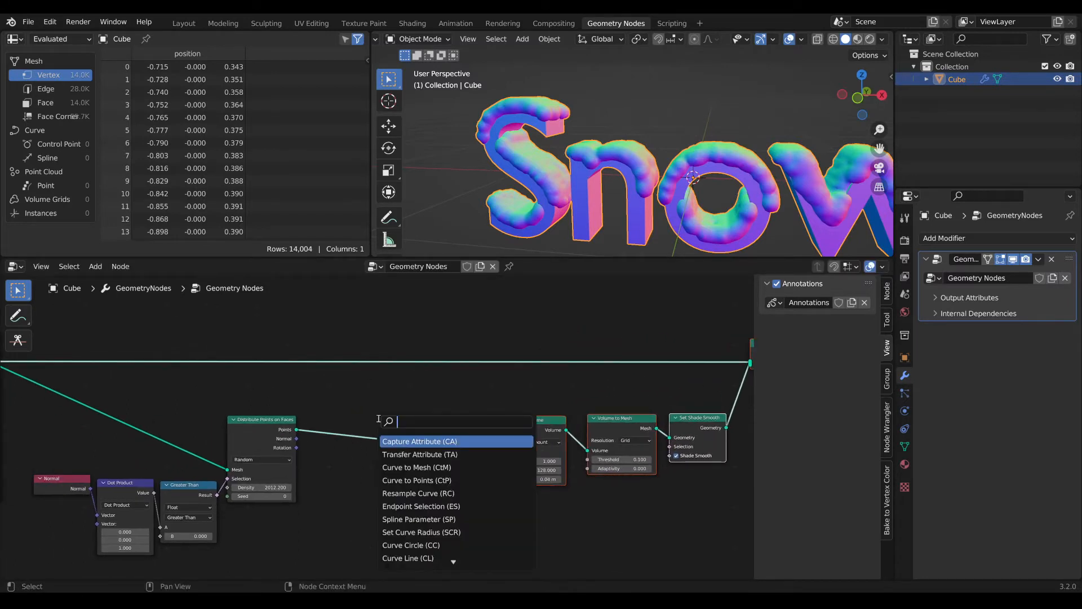
pyautogui.write('set')
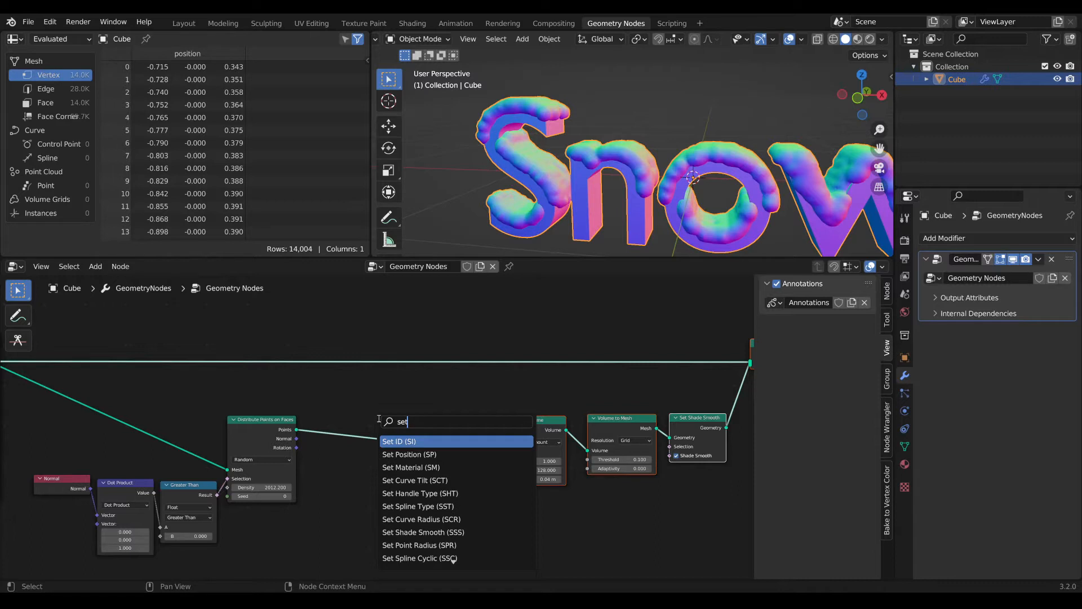
pyautogui.click(407, 454)
pyautogui.click(440, 422)
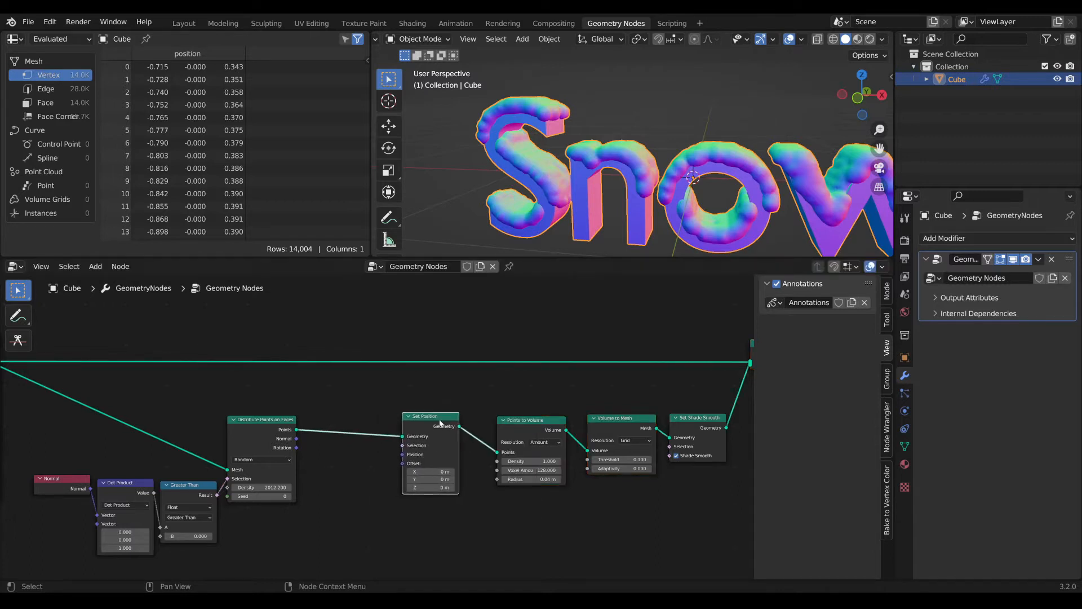
# - Add a Combine XYZ node below Set Position and connect its Vector output to the Offset input
pyautogui.scroll(2, 483, 515)
pyautogui.hotkey('shift', 'a')
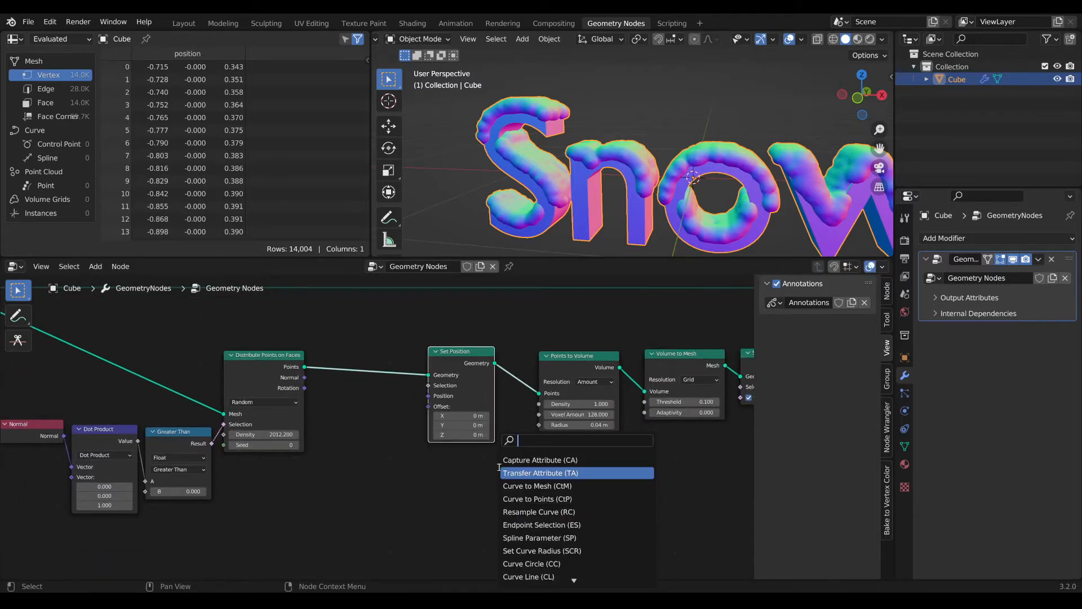
pyautogui.write('comb')
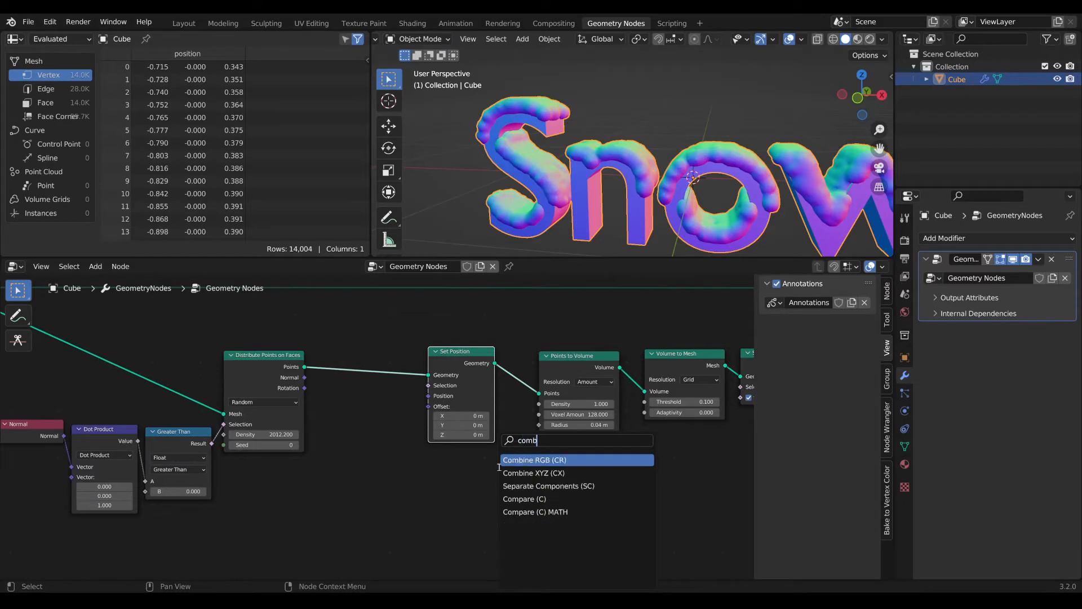
pyautogui.click(533, 473)
pyautogui.click(450, 463)
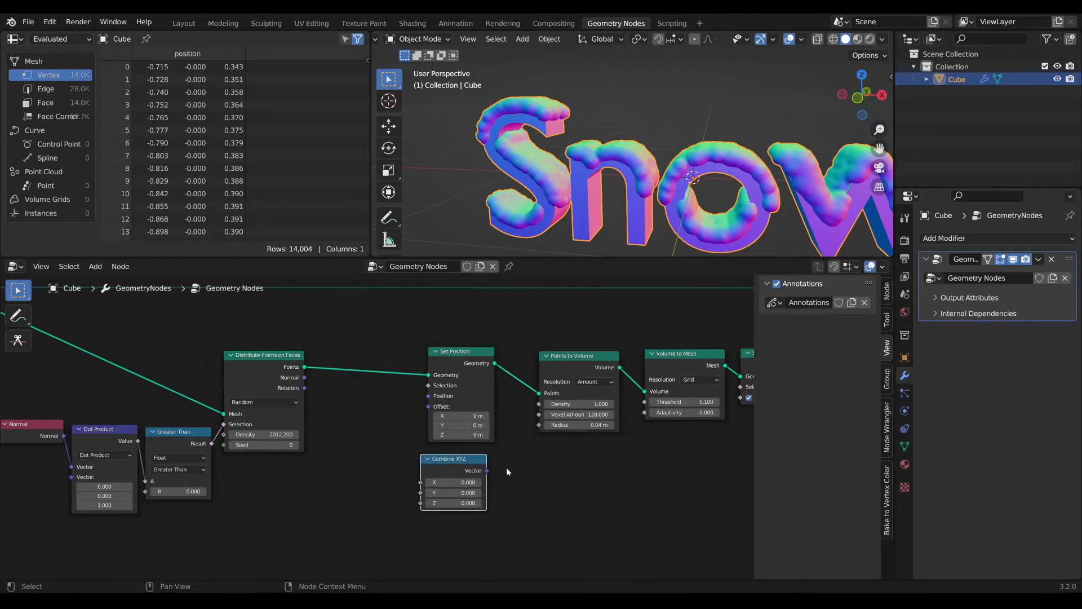
pyautogui.moveTo(487, 470); pyautogui.dragTo(465, 473)
# - Add a Random Value node below Combine XYZ and connect its Value output to the Z input
pyautogui.moveTo(447, 546); pyautogui.dragTo(451, 547, button='middle')
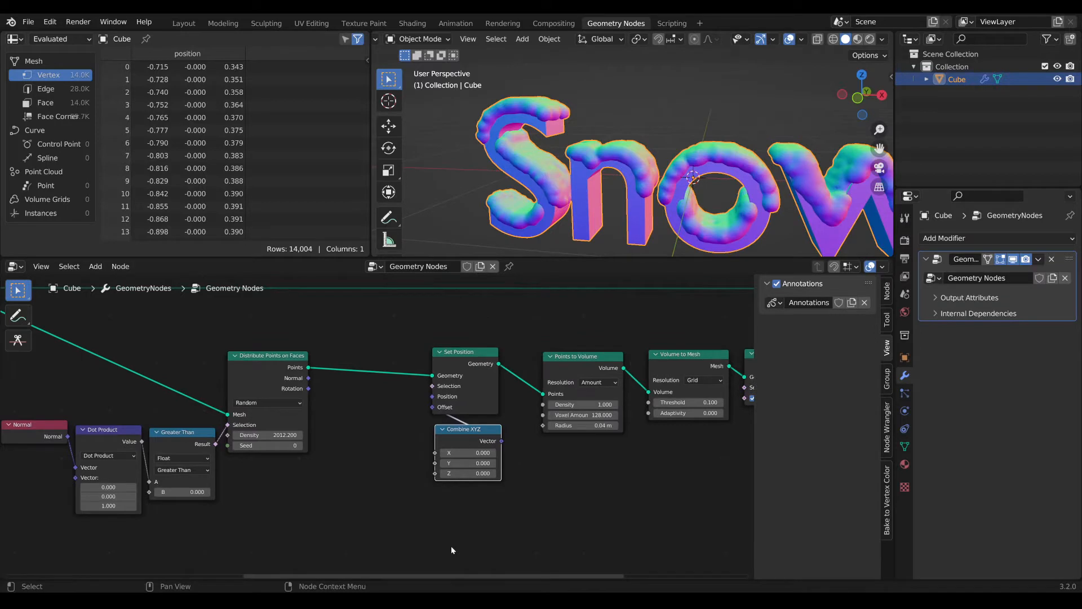
pyautogui.press('r')
pyautogui.press('Escape')
pyautogui.hotkey('shift', 'a')
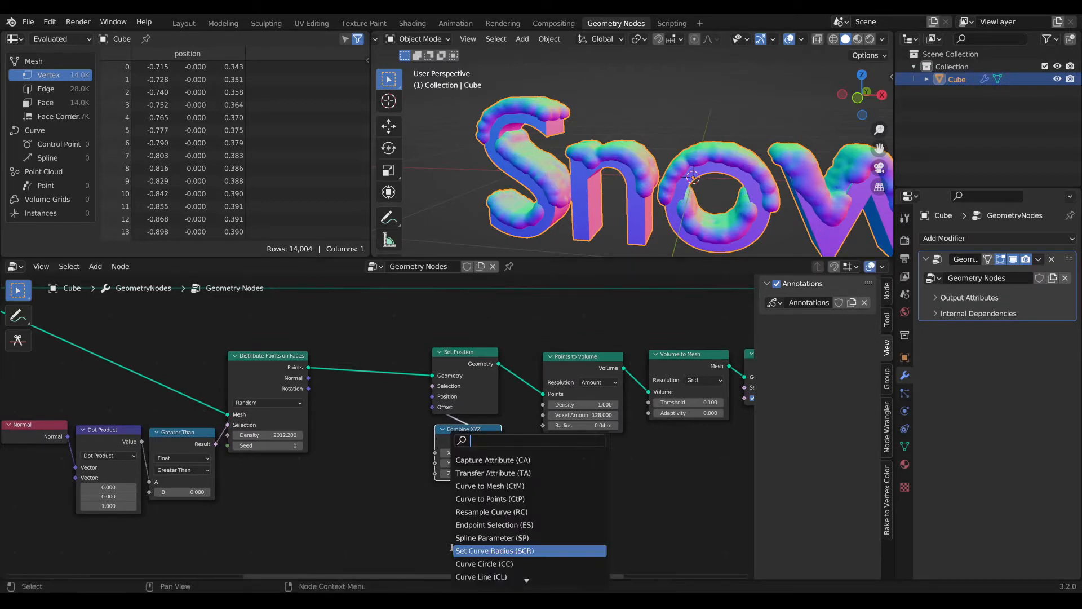
pyautogui.write('rand')
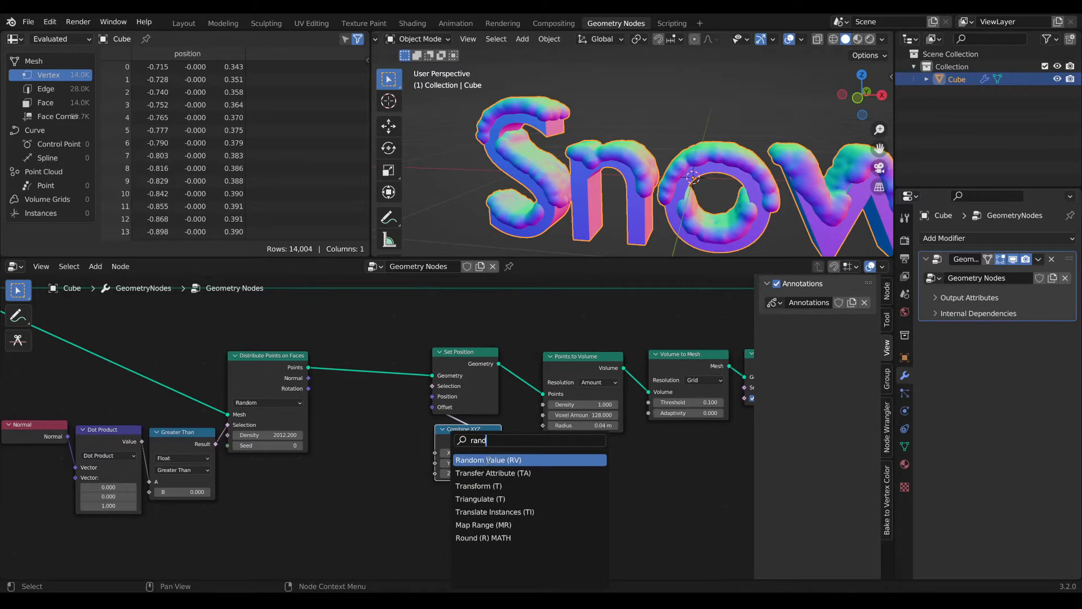
pyautogui.click(479, 473)
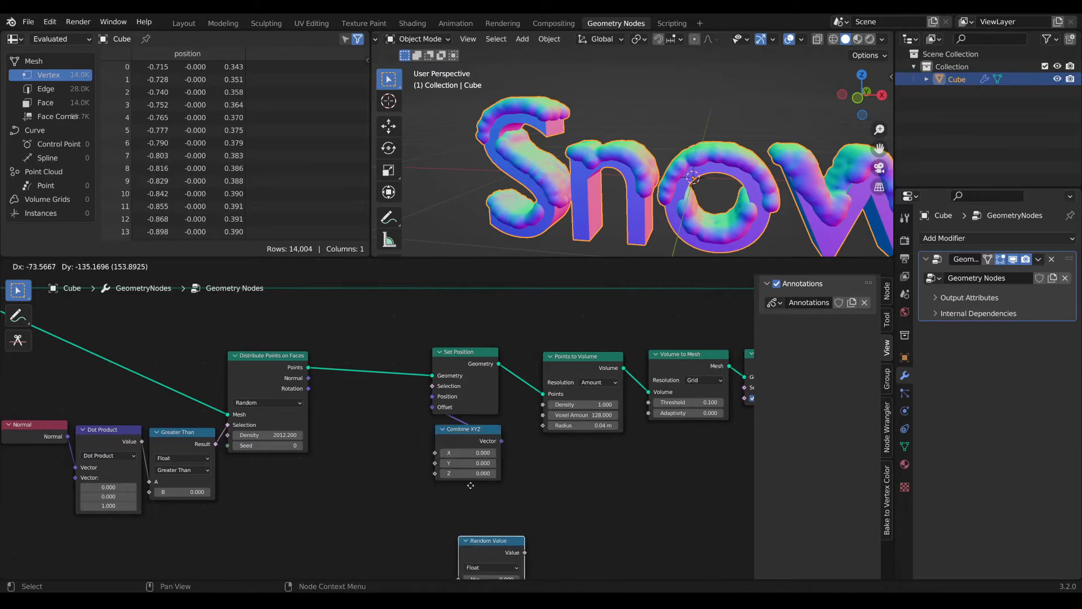
pyautogui.click(448, 438)
pyautogui.moveTo(501, 503); pyautogui.dragTo(435, 473)
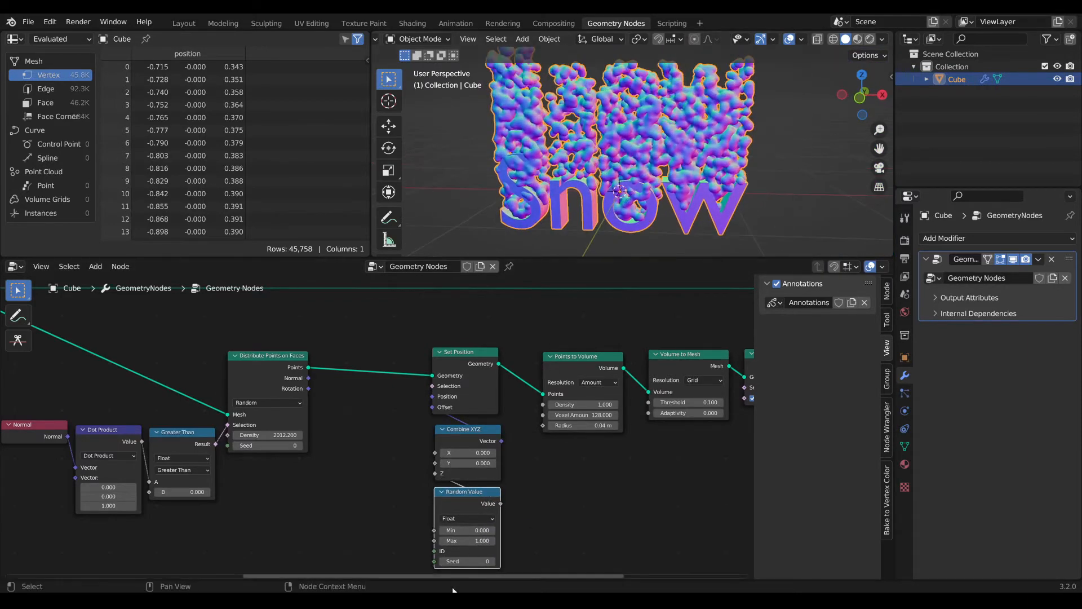
# - Set the Random Value node's Max to 0.1
pyautogui.click(469, 541)
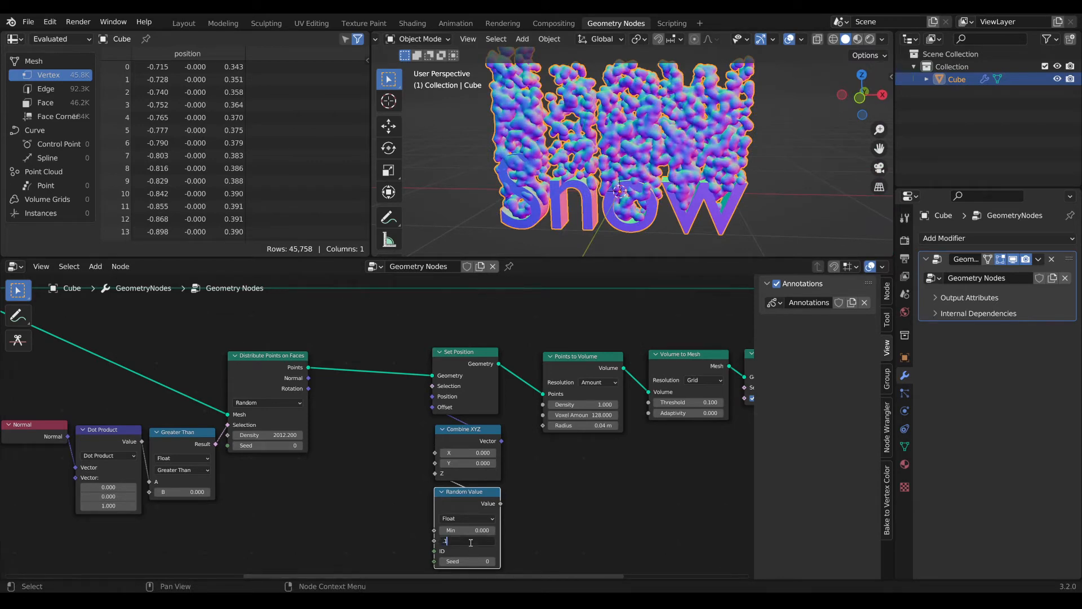
pyautogui.press('Return')
pyautogui.scroll(3, 376, 426)
pyautogui.scroll(4, 599, 157)
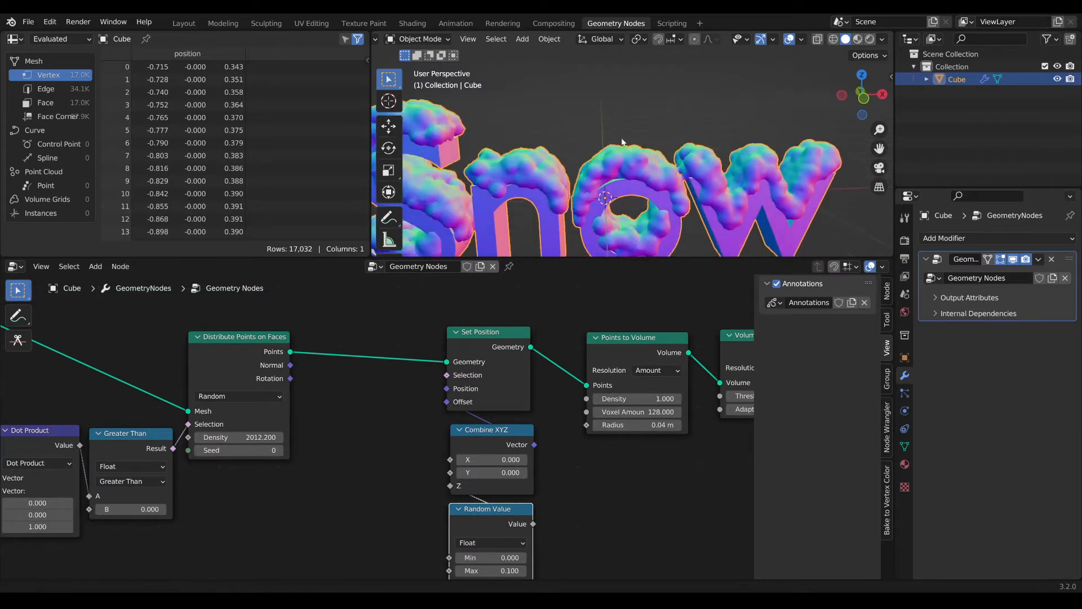
# - Set the Max of the Random Value node driving the vertical point offset to 0.02
pyautogui.keyDown('shift'); pyautogui.moveTo(623, 142); pyautogui.dragTo(626, 123, button='middle'); pyautogui.keyUp('shift')
pyautogui.moveTo(615, 533); pyautogui.dragTo(618, 478, button='middle')
pyautogui.scroll(-1, 611, 476)
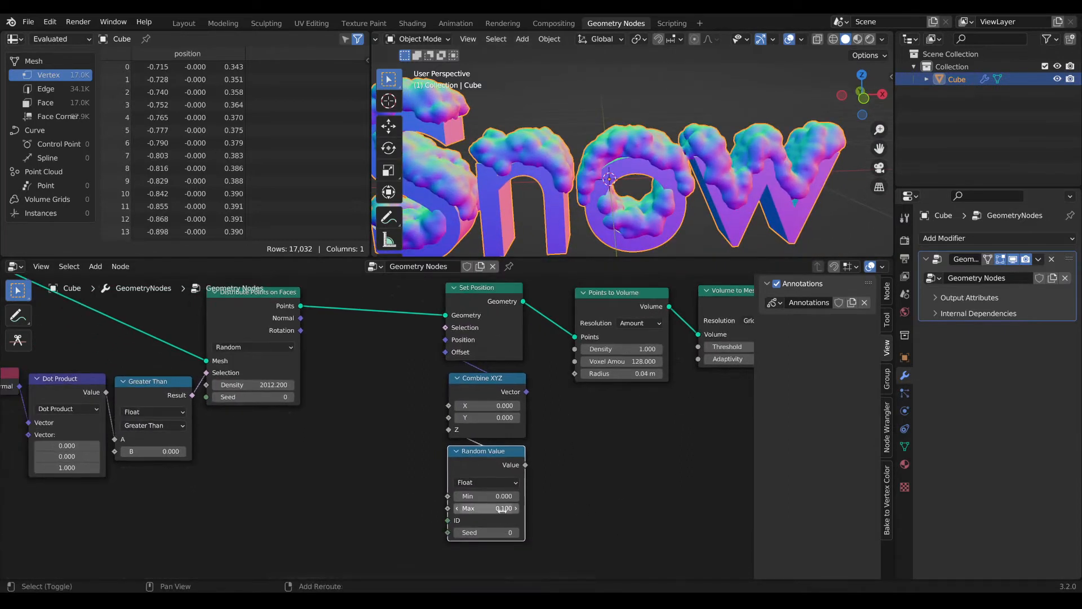
pyautogui.moveTo(502, 509); pyautogui.dragTo(491, 508)
pyautogui.click(488, 507)
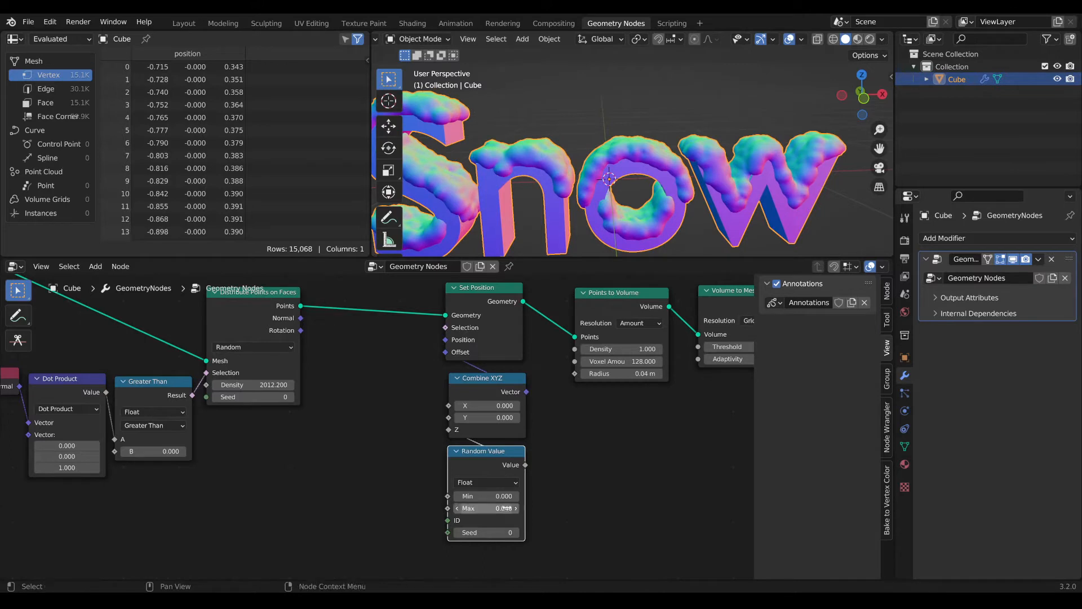
pyautogui.write('2')
pyautogui.press('Return')
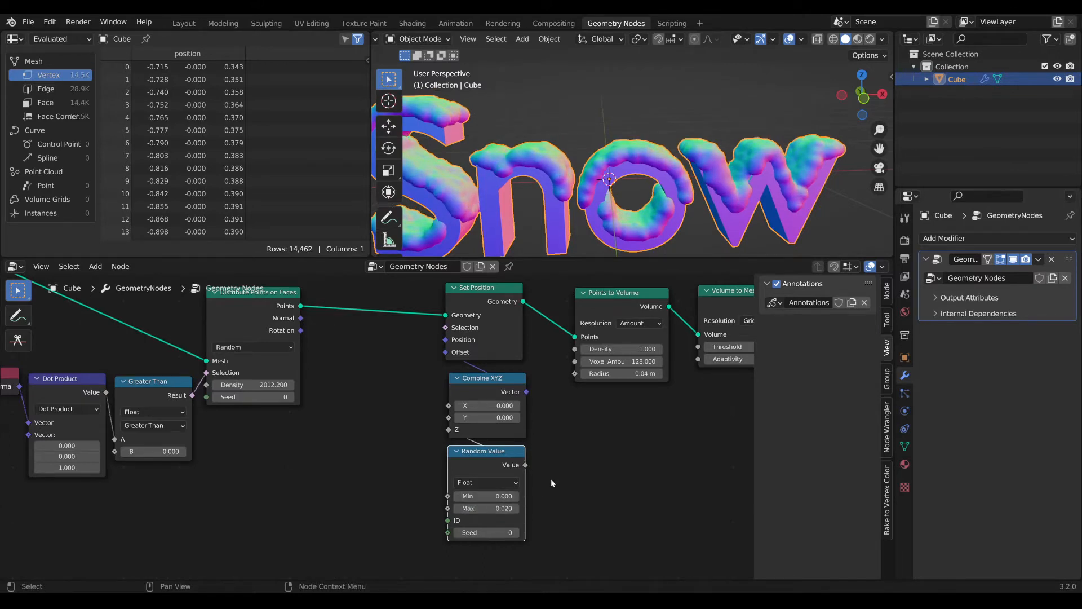
# - Duplicate the Random Value node and place the copy directly below the Points to Volume node
pyautogui.scroll(-2, 584, 479)
pyautogui.moveTo(587, 476); pyautogui.dragTo(413, 483, button='middle')
pyautogui.scroll(-1, 530, 473)
pyautogui.scroll(-1, 413, 482)
pyautogui.moveTo(635, 441); pyautogui.dragTo(471, 339)
pyautogui.scroll(2, 379, 425)
pyautogui.keyDown('shift'); pyautogui.moveTo(506, 395); pyautogui.dragTo(507, 396); pyautogui.keyUp('shift')
pyautogui.hotkey('shift', 'd')
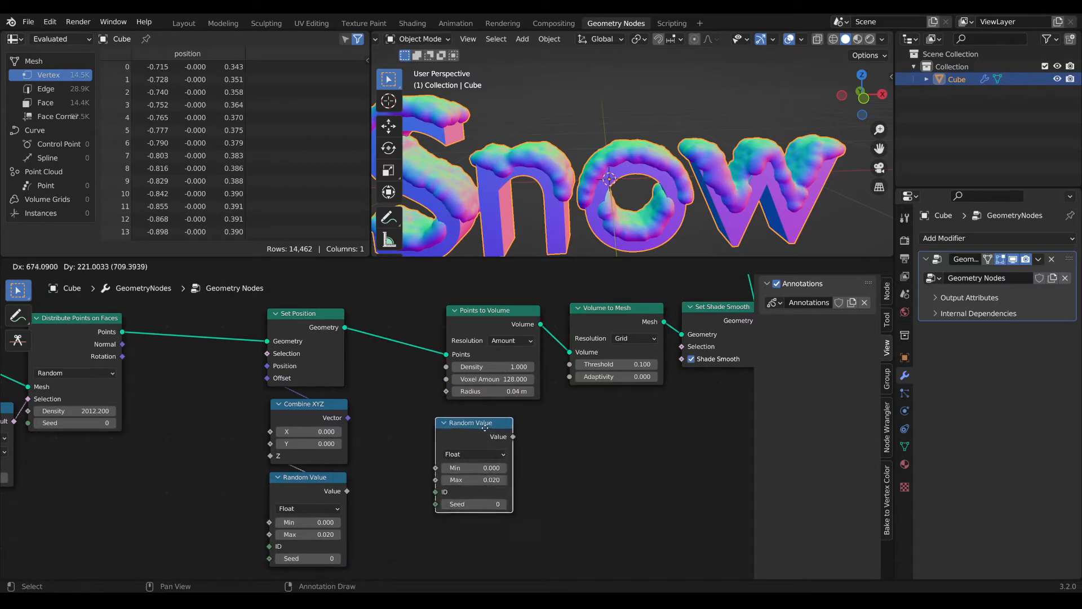
pyautogui.click(499, 420)
pyautogui.scroll(1, 507, 445)
pyautogui.scroll(1, 515, 461)
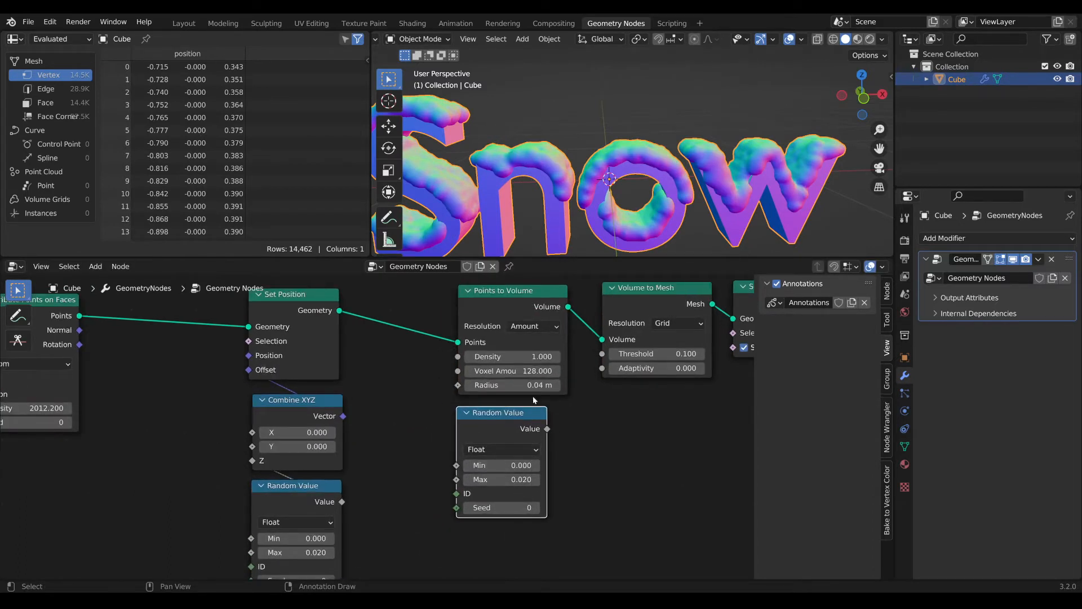
# - Set the duplicated Random Value's Min to 0.03 and Max to 0.05, and connect its Value to the Points to Volume Radius
pyautogui.click(518, 466)
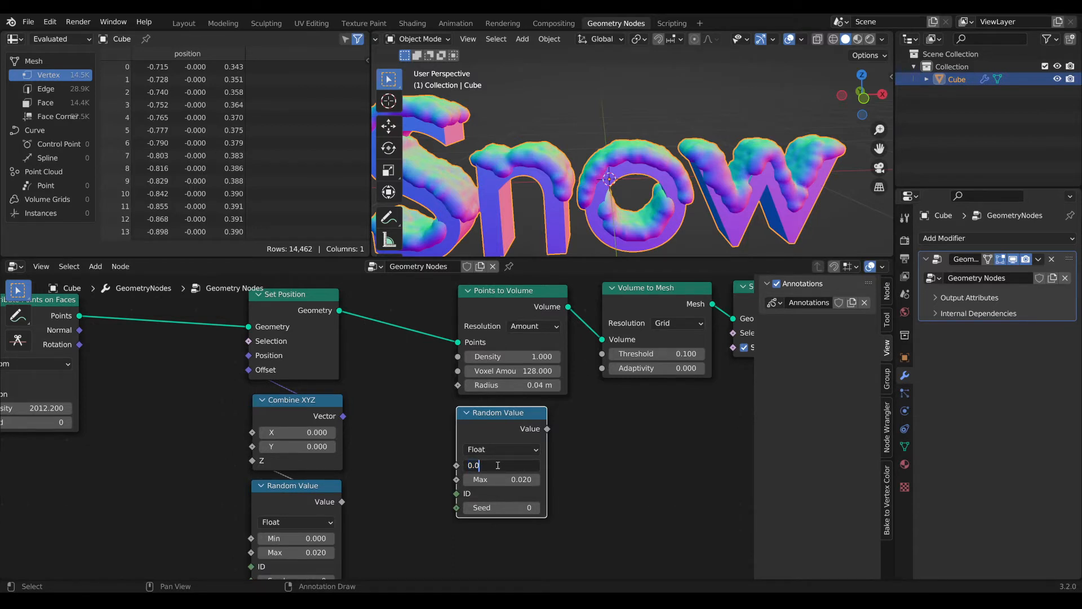
pyautogui.write('3')
pyautogui.press('Return')
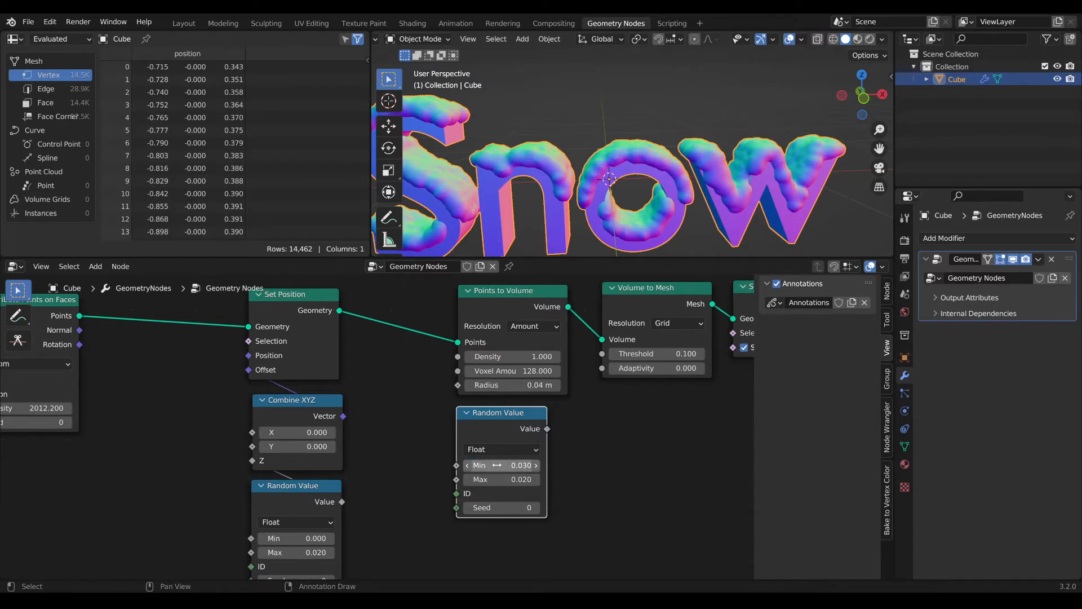
pyautogui.click(506, 479)
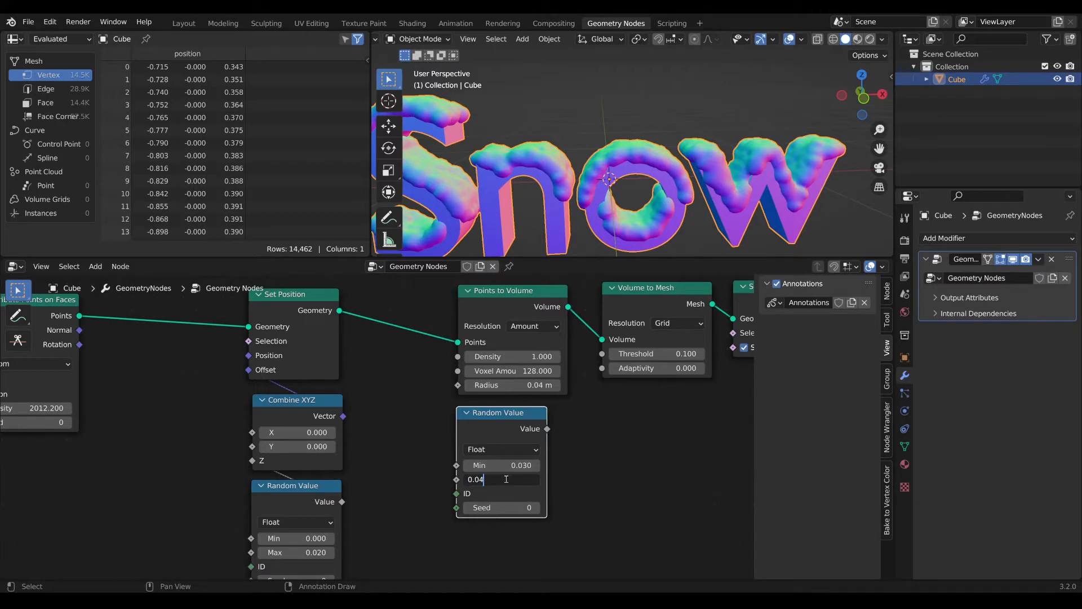
pyautogui.write('5')
pyautogui.press('Return')
pyautogui.moveTo(546, 428); pyautogui.dragTo(458, 385)
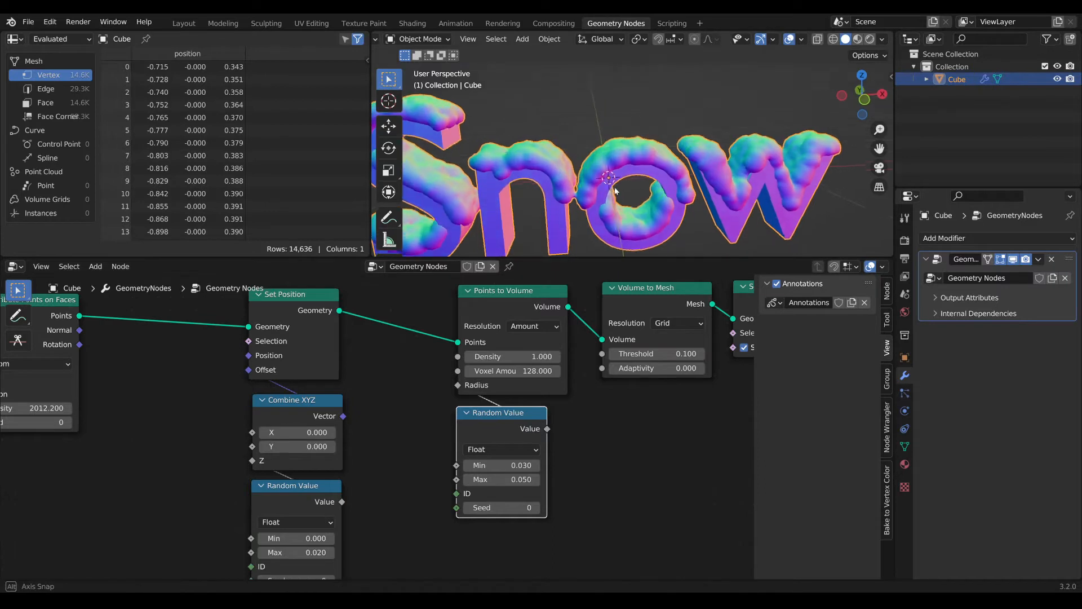
pyautogui.scroll(-4, 608, 204)
pyautogui.moveTo(592, 170)
pyautogui.mouseDown(button='middle')
pyautogui.moveTo(543, 193)
pyautogui.moveTo(589, 165)
pyautogui.moveTo(584, 180)
pyautogui.mouseUp(button='middle')
pyautogui.scroll(3, 582, 169)
pyautogui.scroll(-1, 576, 181)
pyautogui.scroll(-1, 584, 181)
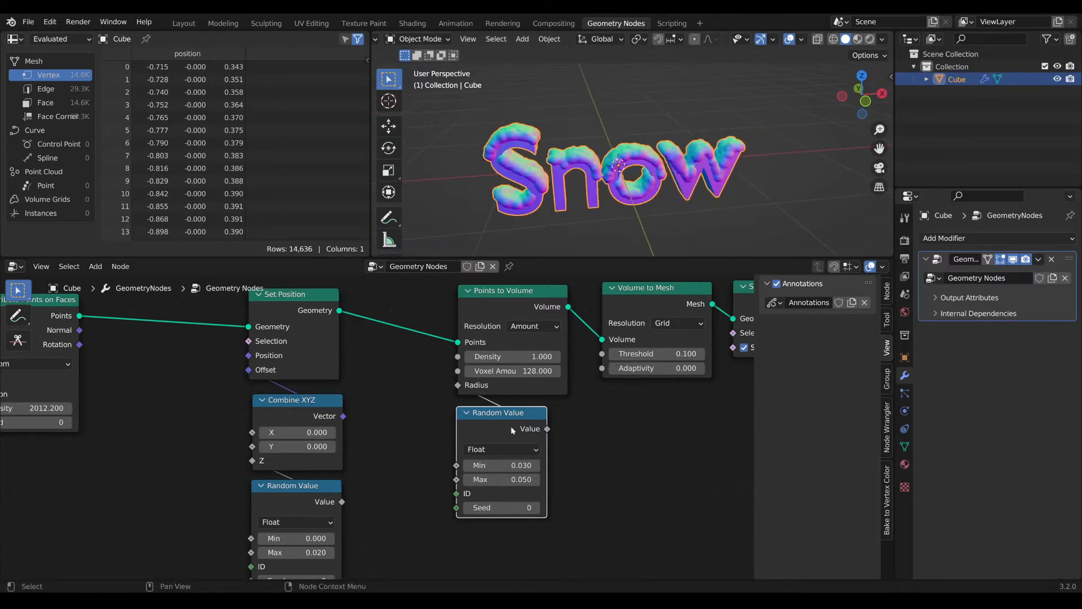
# - Move the Normal, Dot Product, Greater Than and Distribute Points on Faces nodes closer to the Set Position node
pyautogui.moveTo(517, 413); pyautogui.dragTo(516, 411)
pyautogui.scroll(-3, 517, 410)
pyautogui.moveTo(508, 514); pyautogui.dragTo(295, 371)
pyautogui.moveTo(147, 426); pyautogui.dragTo(326, 407, button='middle')
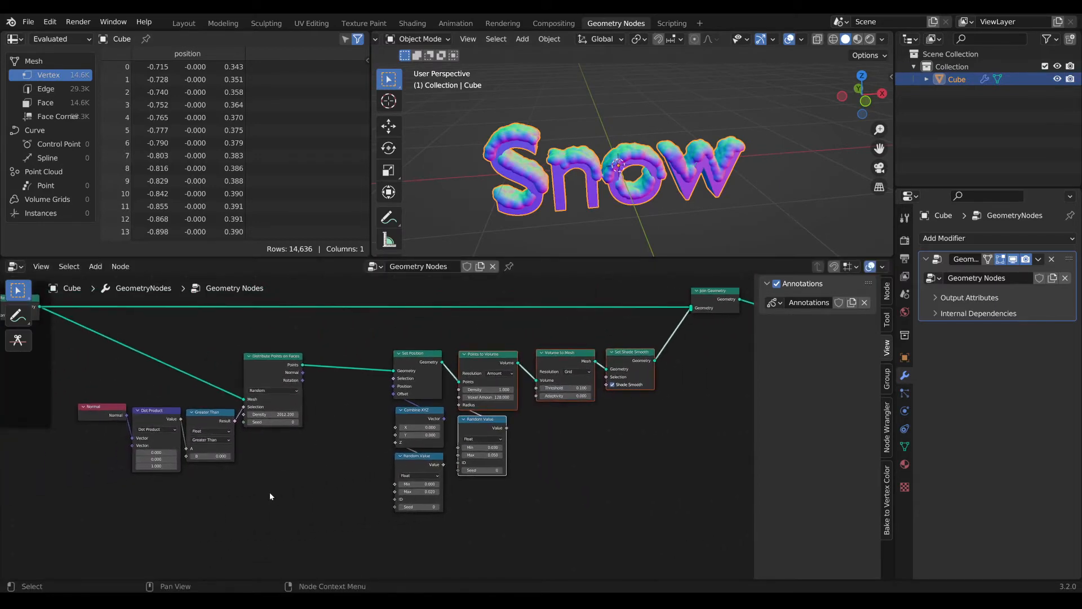
pyautogui.moveTo(280, 497); pyautogui.dragTo(81, 357)
pyautogui.moveTo(265, 358); pyautogui.dragTo(341, 355)
# - Join all the snow-generating nodes, from Normal to Set Shade Smooth, in a frame labelled "snow"
pyautogui.moveTo(645, 518); pyautogui.dragTo(591, 499, button='middle')
pyautogui.moveTo(592, 499); pyautogui.dragTo(122, 330)
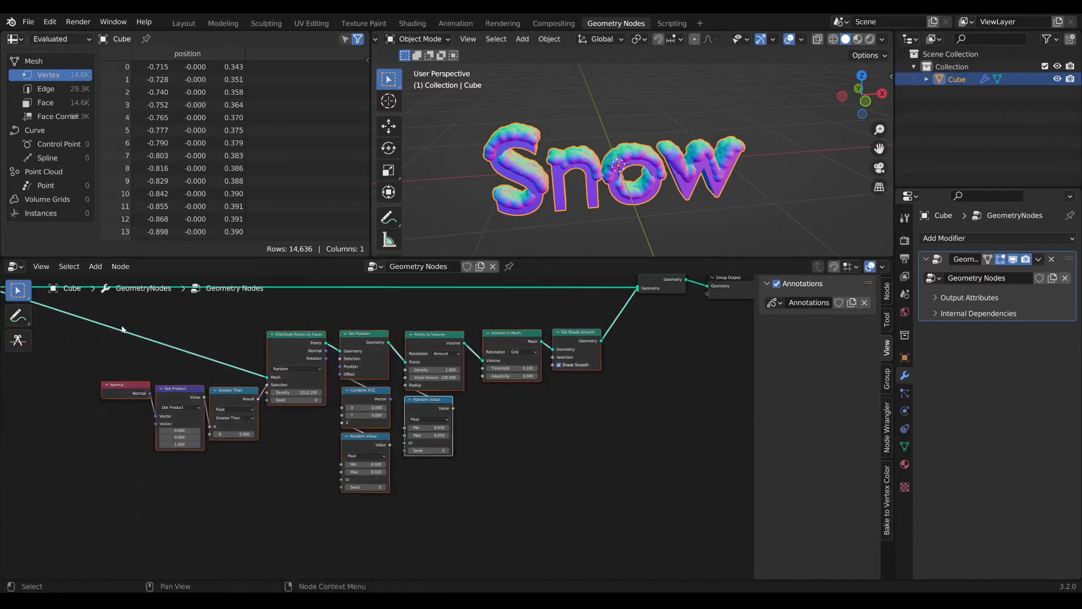
pyautogui.hotkey('ctrl', 'j')
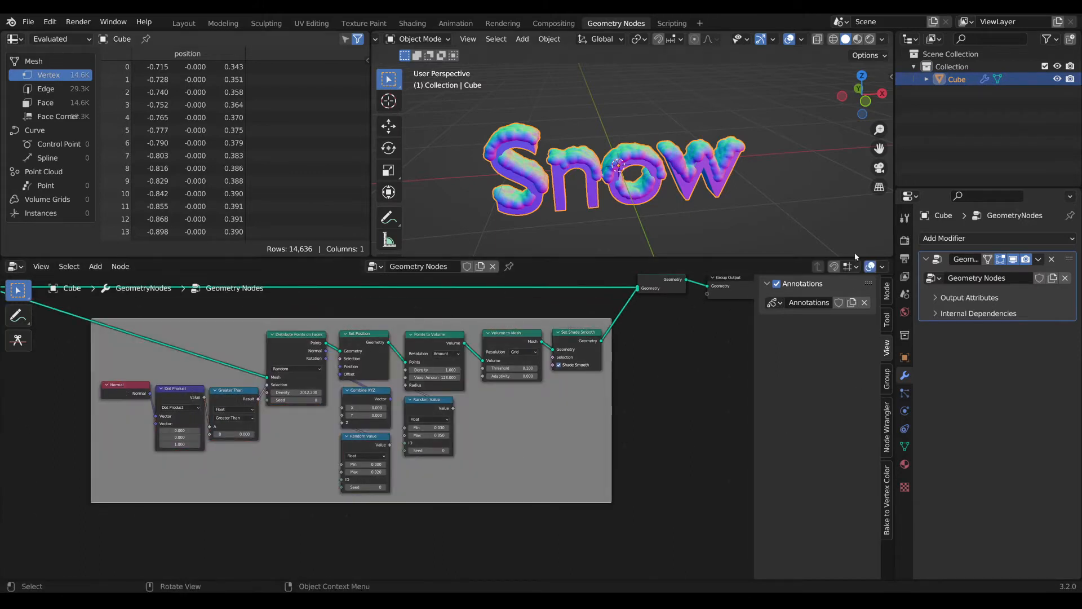
pyautogui.click(886, 291)
pyautogui.click(789, 359)
pyautogui.click(821, 342)
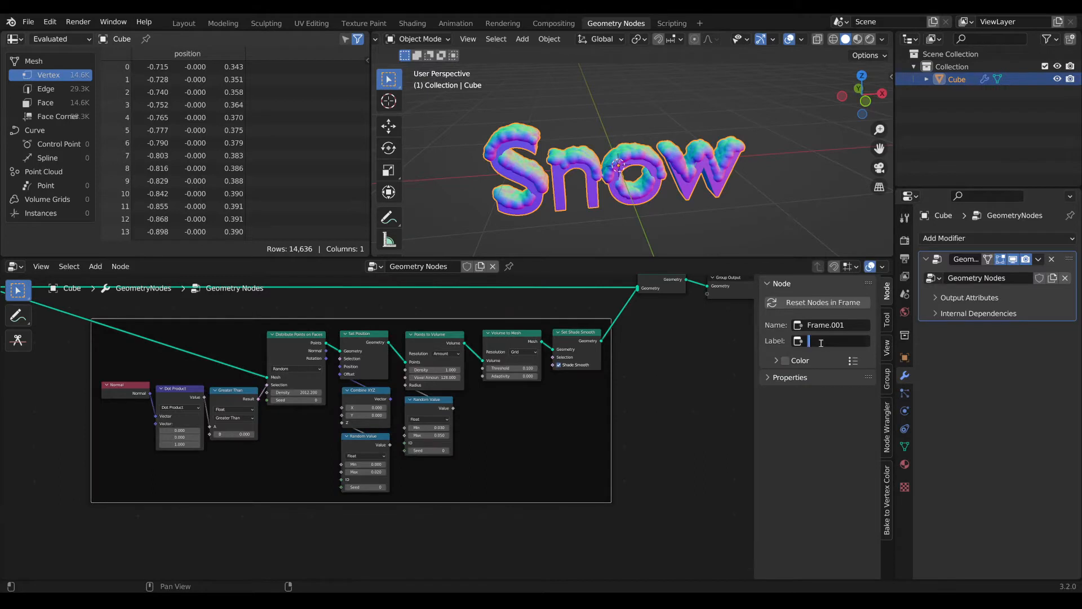
pyautogui.write('snow')
pyautogui.press('Return')
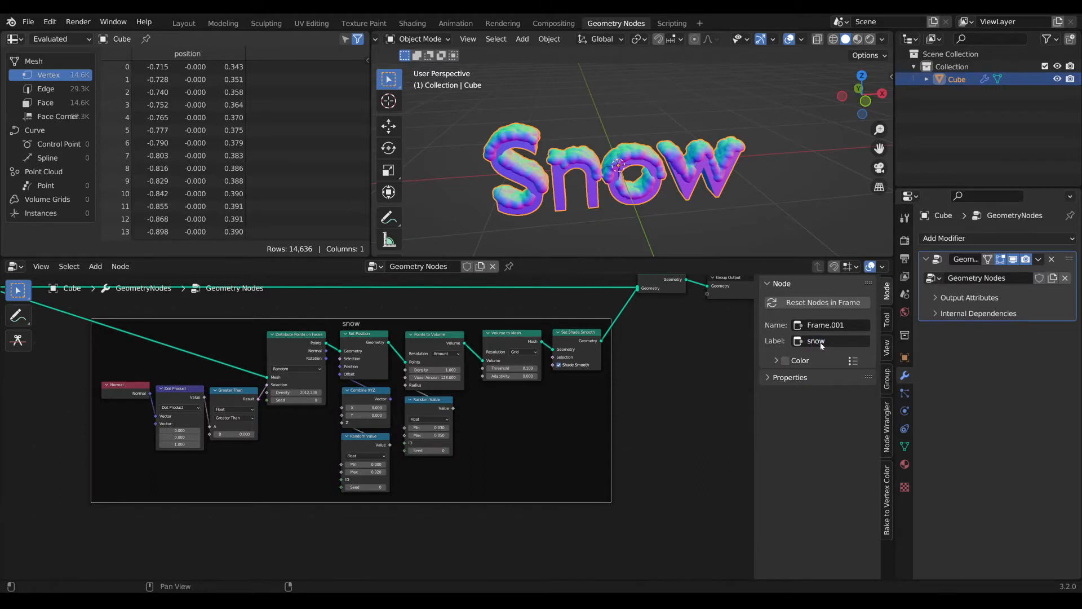
# - Examine the snow coverage on the letters from several angles, especially inside the letter "o"
pyautogui.moveTo(546, 190)
pyautogui.mouseDown(button='middle')
pyautogui.moveTo(560, 179)
pyautogui.moveTo(546, 180)
pyautogui.mouseUp(button='middle')
pyautogui.scroll(3, 551, 297)
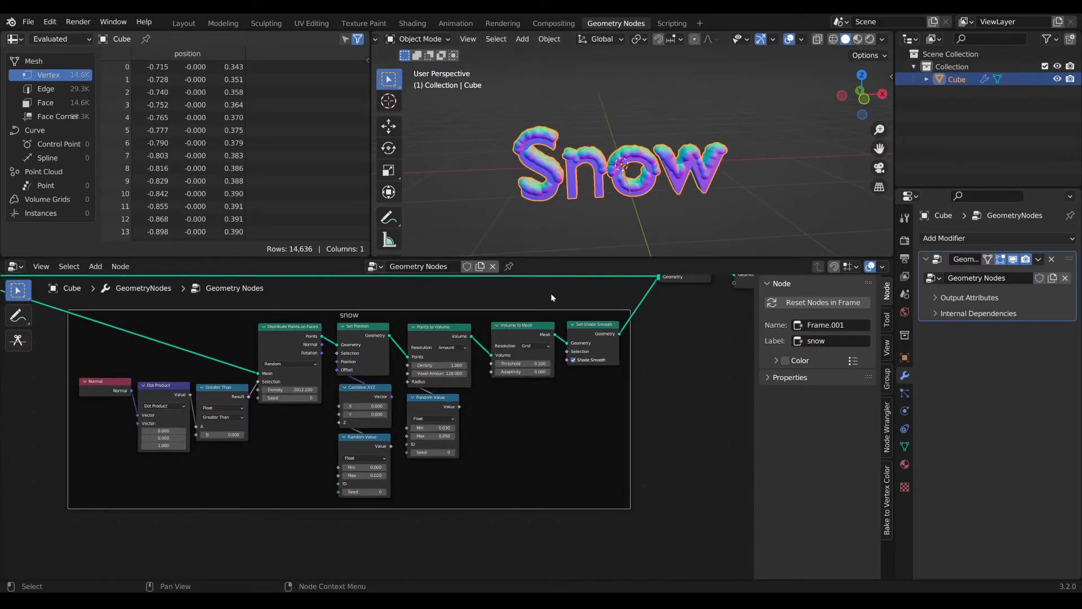
pyautogui.moveTo(551, 296); pyautogui.dragTo(512, 341)
pyautogui.scroll(4, 678, 160)
pyautogui.keyDown('shift'); pyautogui.moveTo(678, 160); pyautogui.dragTo(635, 174, button='middle'); pyautogui.keyUp('shift')
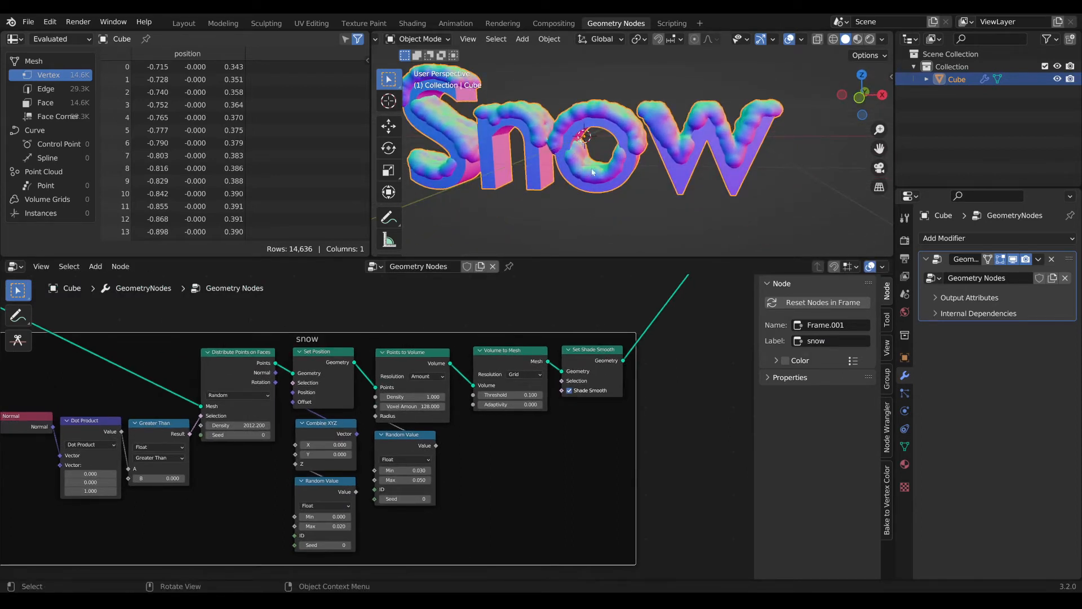
pyautogui.moveTo(593, 172); pyautogui.dragTo(561, 160, button='middle')
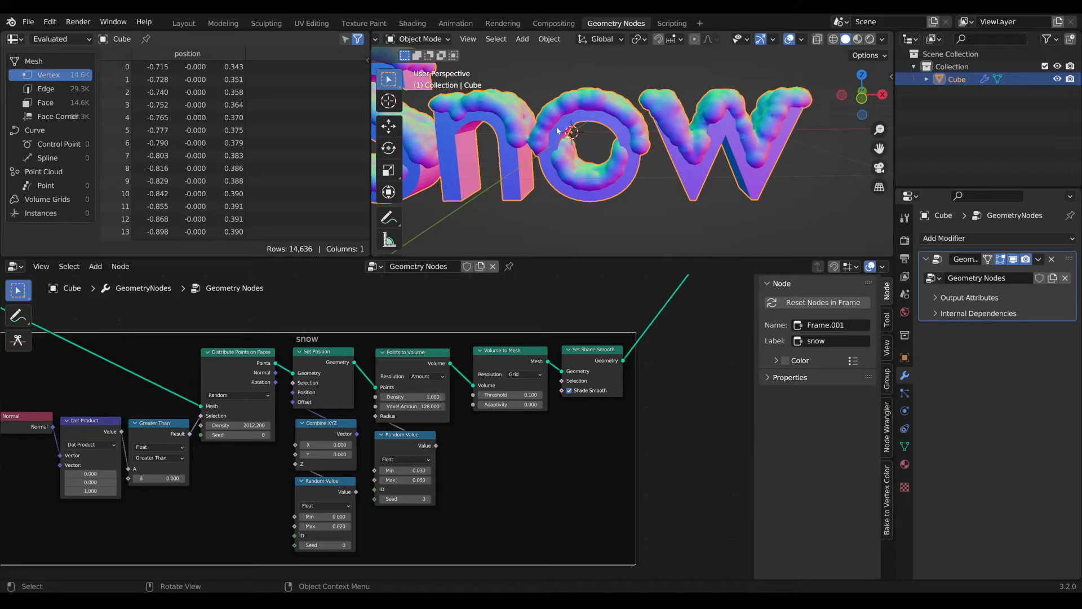
pyautogui.moveTo(570, 163); pyautogui.dragTo(588, 192, button='middle')
pyautogui.scroll(-3, 583, 169)
pyautogui.scroll(-2, 568, 195)
# - Move the Join Geometry and Group Output nodes further from the snow frame
pyautogui.moveTo(572, 326); pyautogui.dragTo(468, 398, button='middle')
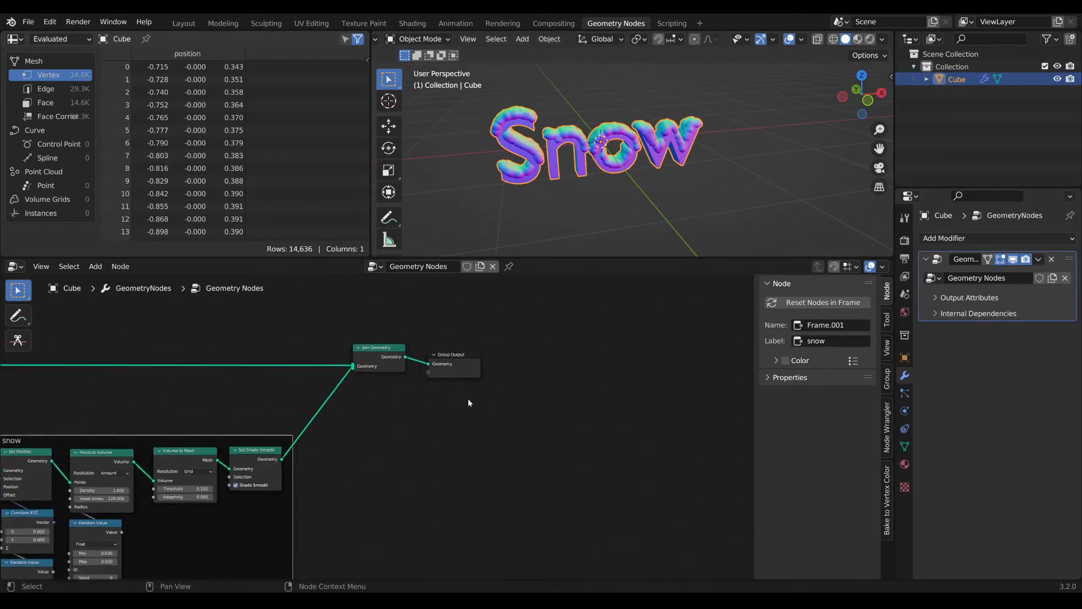
pyautogui.moveTo(493, 404); pyautogui.dragTo(361, 332)
pyautogui.press('g')
pyautogui.click(429, 329)
pyautogui.scroll(4, 629, 176)
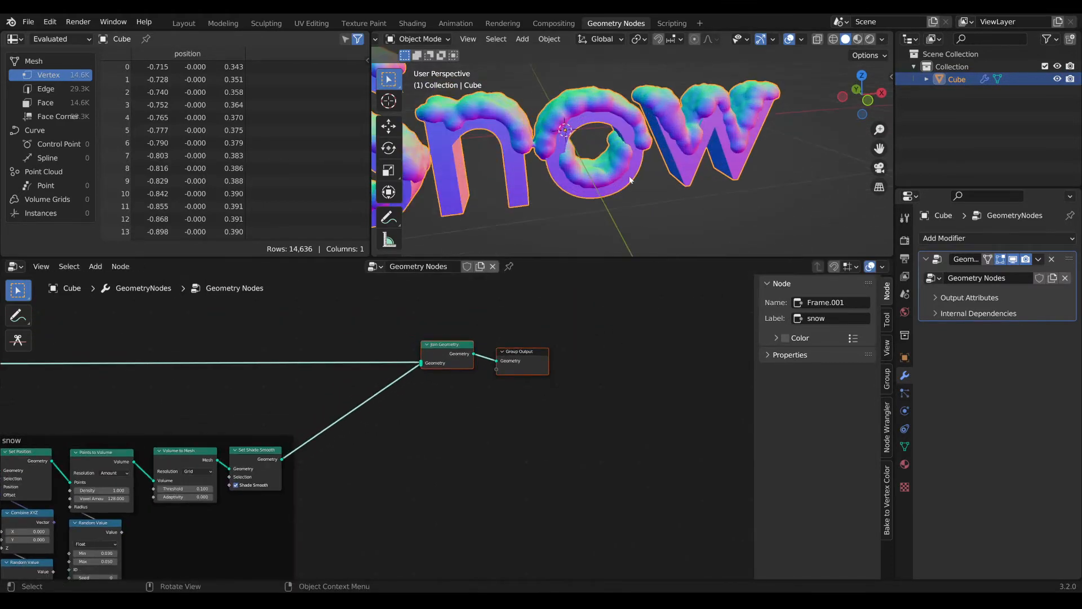
pyautogui.scroll(2, 630, 180)
pyautogui.moveTo(629, 180)
pyautogui.mouseDown(button='middle')
pyautogui.moveTo(624, 191)
pyautogui.moveTo(618, 177)
pyautogui.mouseUp(button='middle')
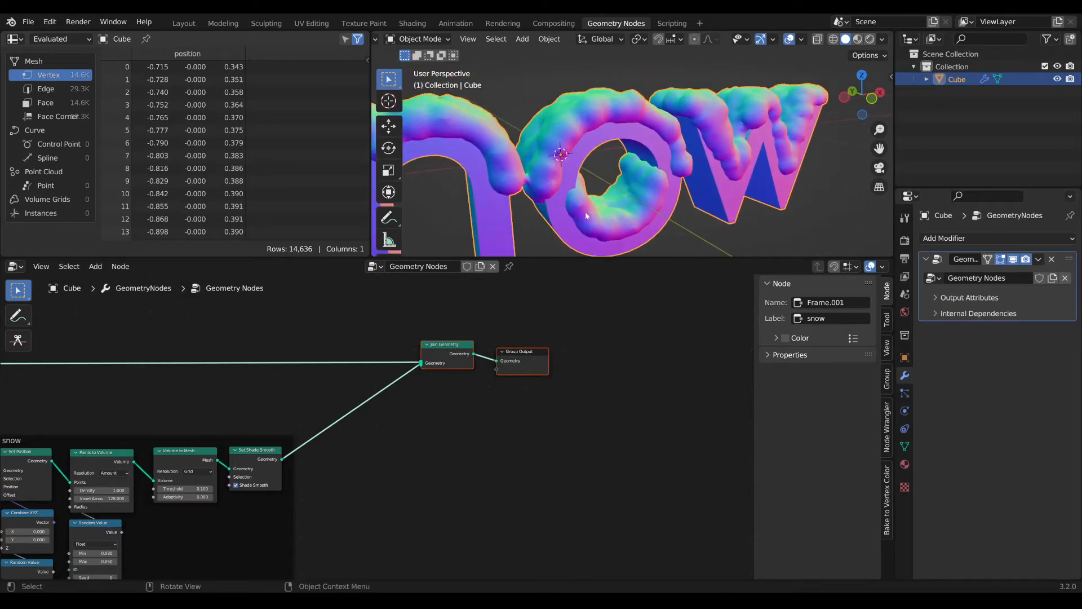
pyautogui.scroll(-2, 618, 225)
pyautogui.scroll(-2, 437, 400)
# - Shift Set Position and all snow nodes after it away from Distribute Points on Faces, leaving a wide gap inside the snow frame
pyautogui.moveTo(437, 400); pyautogui.dragTo(707, 334, button='middle')
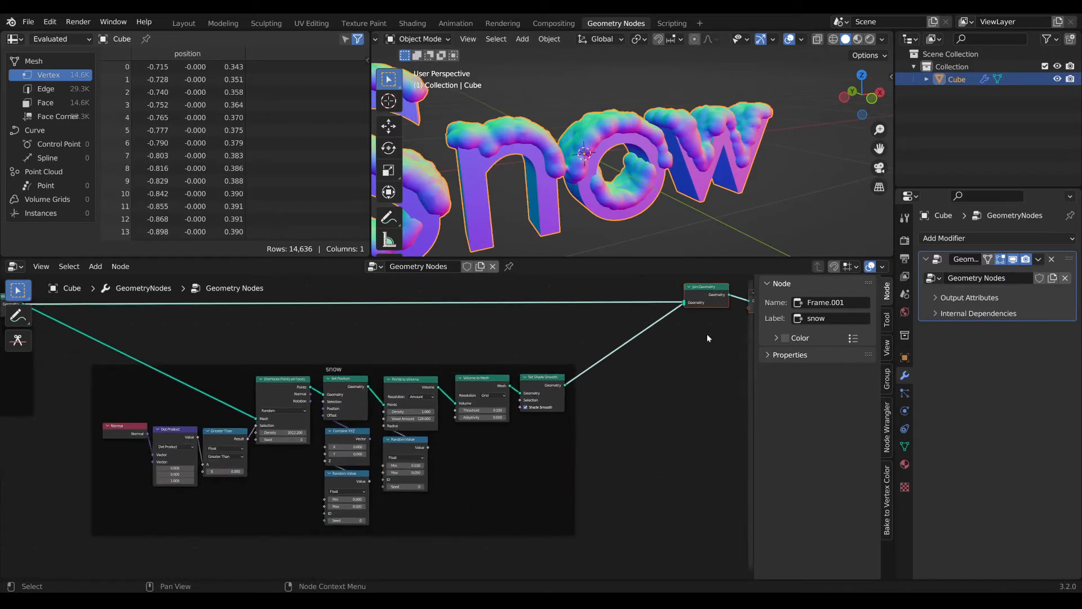
pyautogui.scroll(-3, 449, 419)
pyautogui.click(352, 397)
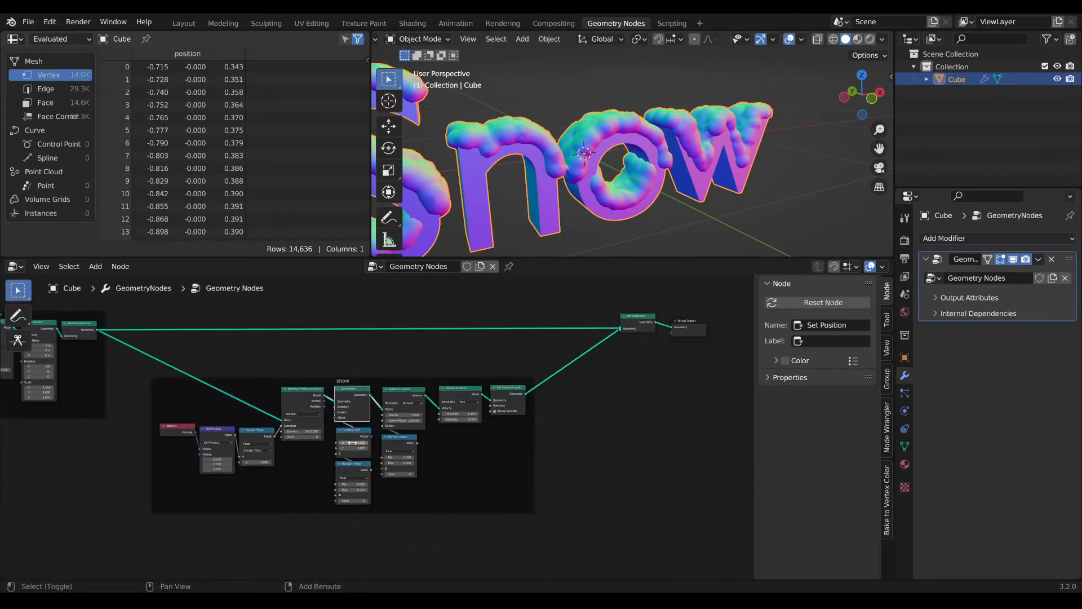
pyautogui.press('b')
pyautogui.moveTo(511, 532); pyautogui.dragTo(339, 370)
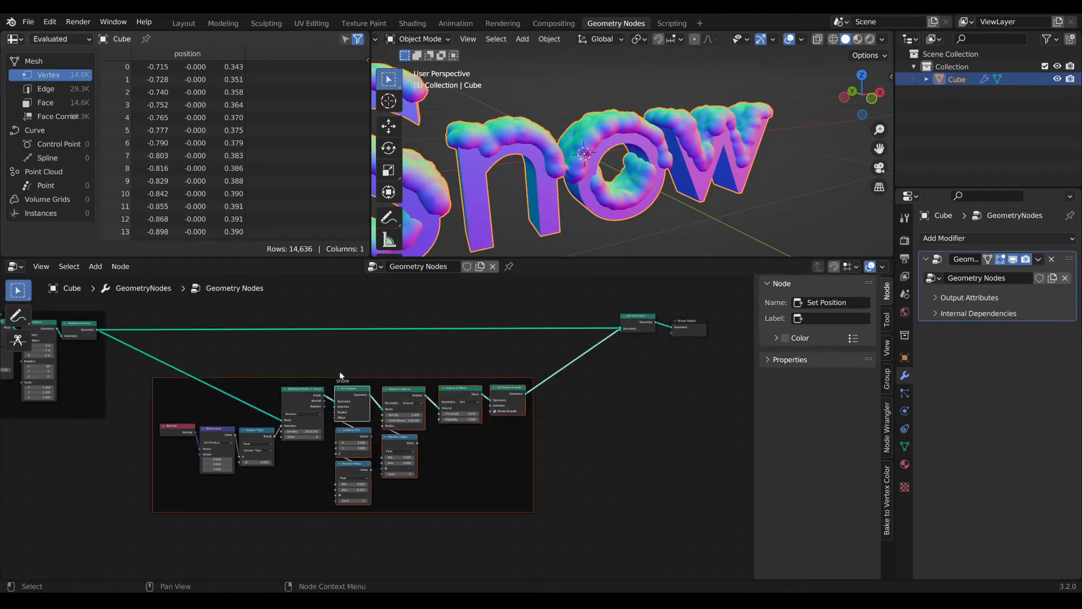
pyautogui.press('b')
pyautogui.click(524, 463)
pyautogui.scroll(-1, 498, 454)
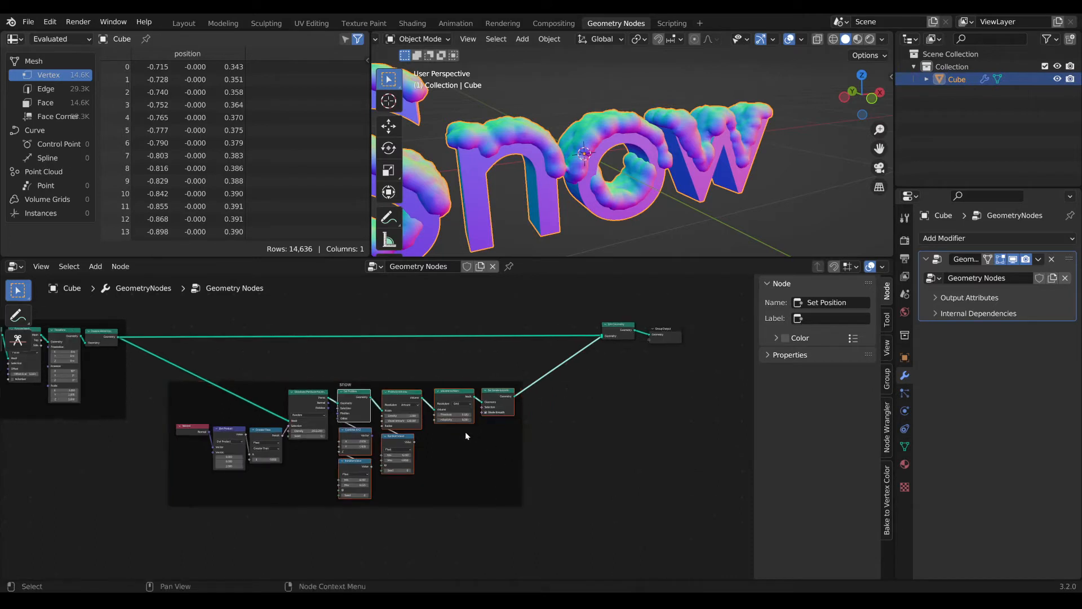
pyautogui.press('g')
pyautogui.click(557, 434)
pyautogui.scroll(2, 373, 426)
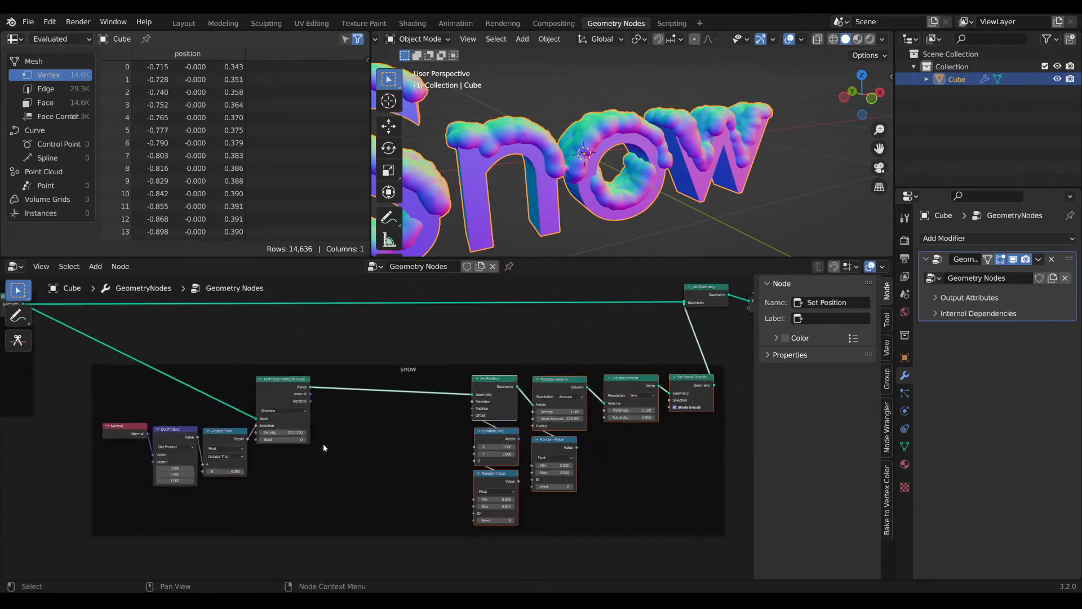
pyautogui.scroll(1, 324, 447)
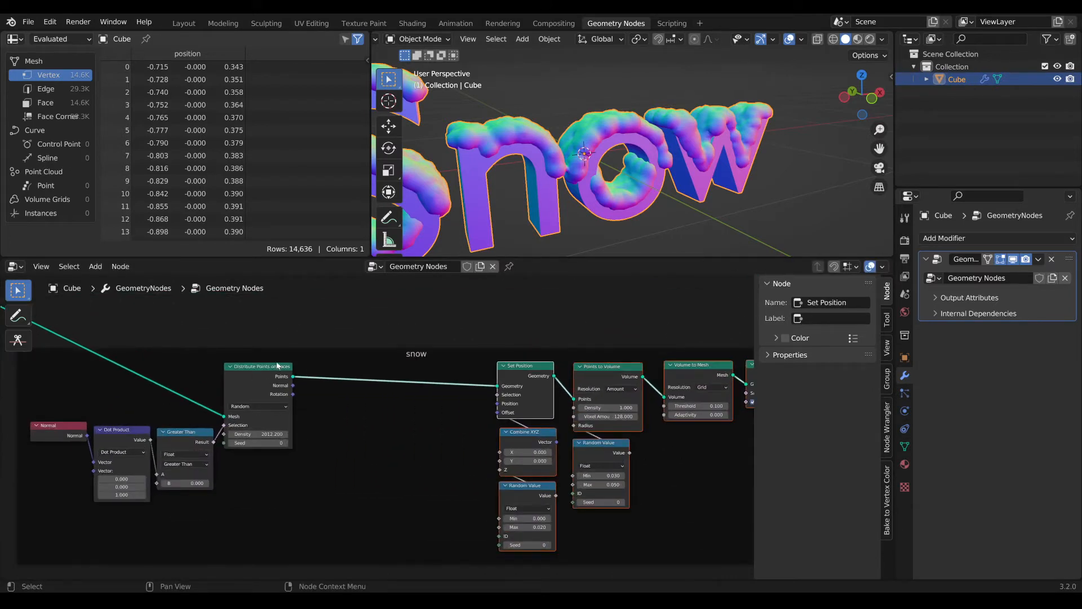
# - Add a Raycast node in the gap between Distribute Points on Faces and Set Position
pyautogui.scroll(-3, 395, 383)
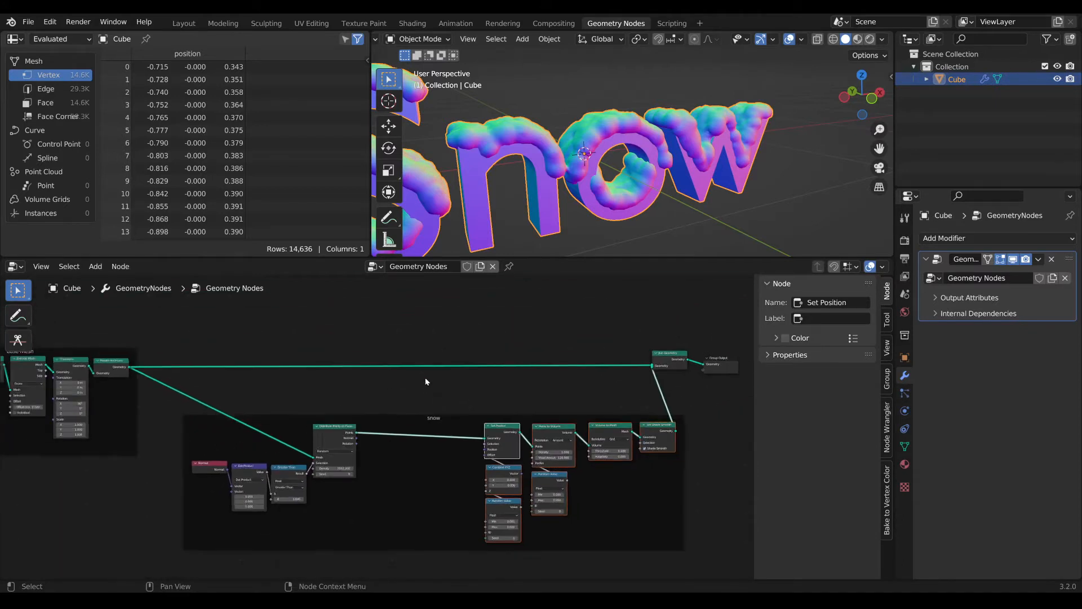
pyautogui.moveTo(354, 394); pyautogui.dragTo(422, 386)
pyautogui.write('ra')
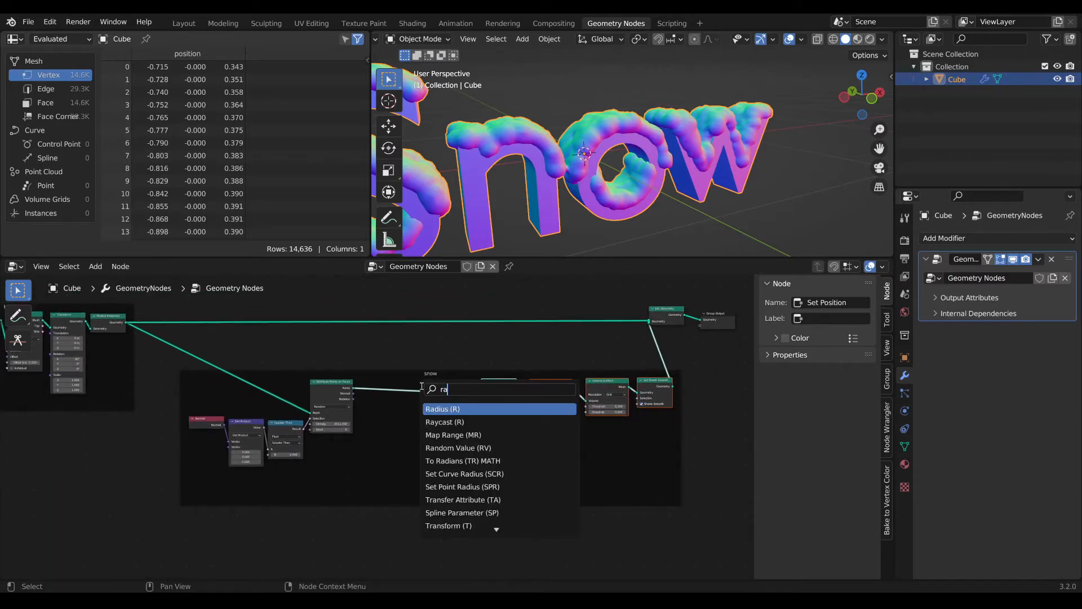
pyautogui.click(445, 422)
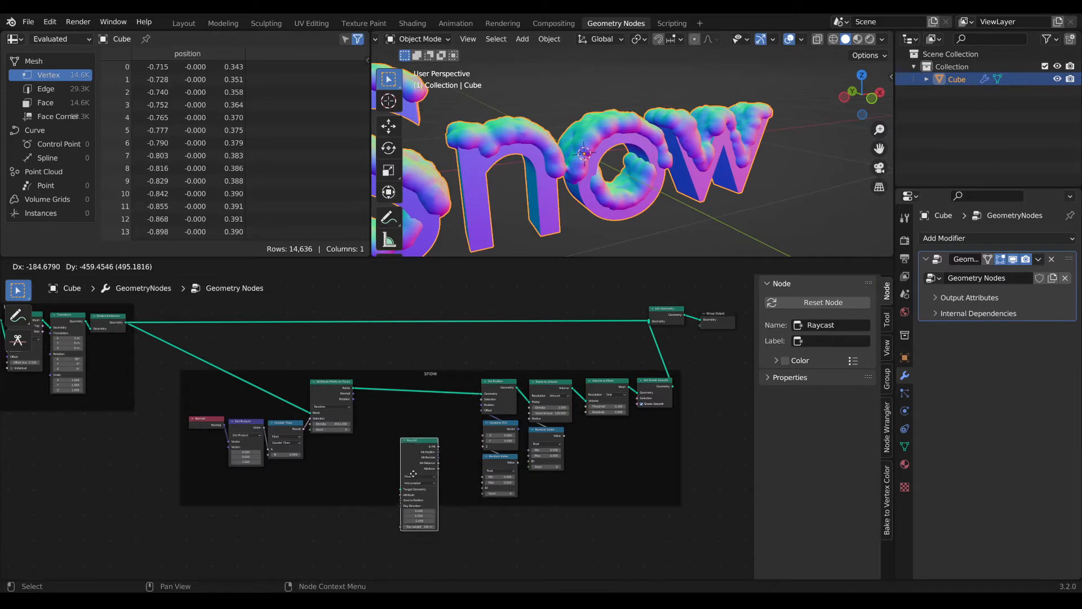
pyautogui.click(423, 443)
pyautogui.scroll(1, 394, 422)
pyautogui.moveTo(422, 437); pyautogui.dragTo(415, 432)
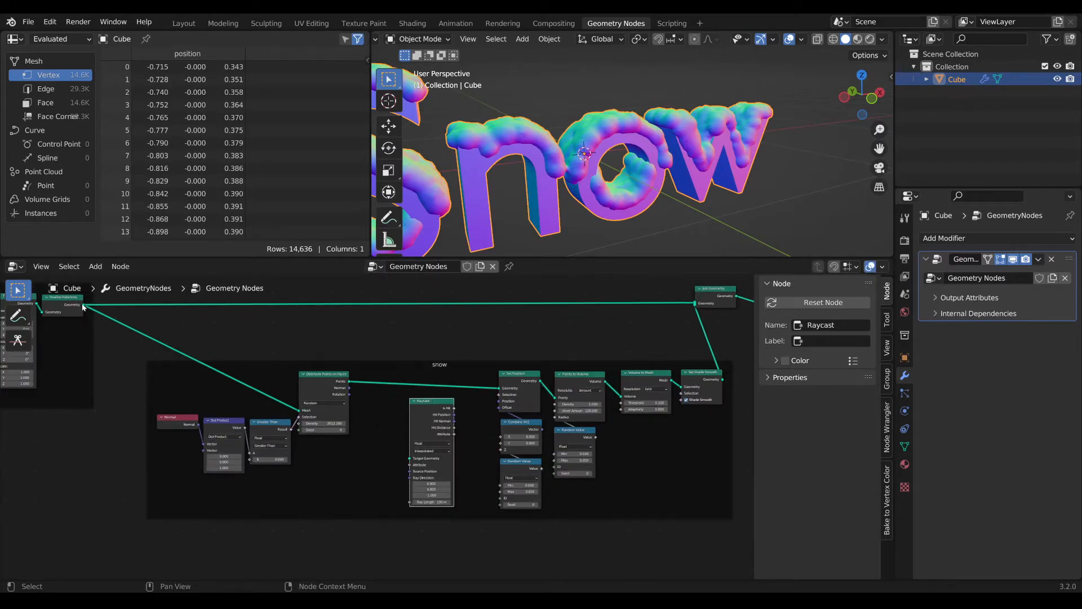
# - Connect the Realize Instances geometry to the Raycast Target Geometry and tidy the link with two reroutes above Distribute Points on Faces
pyautogui.moveTo(83, 306); pyautogui.dragTo(415, 458)
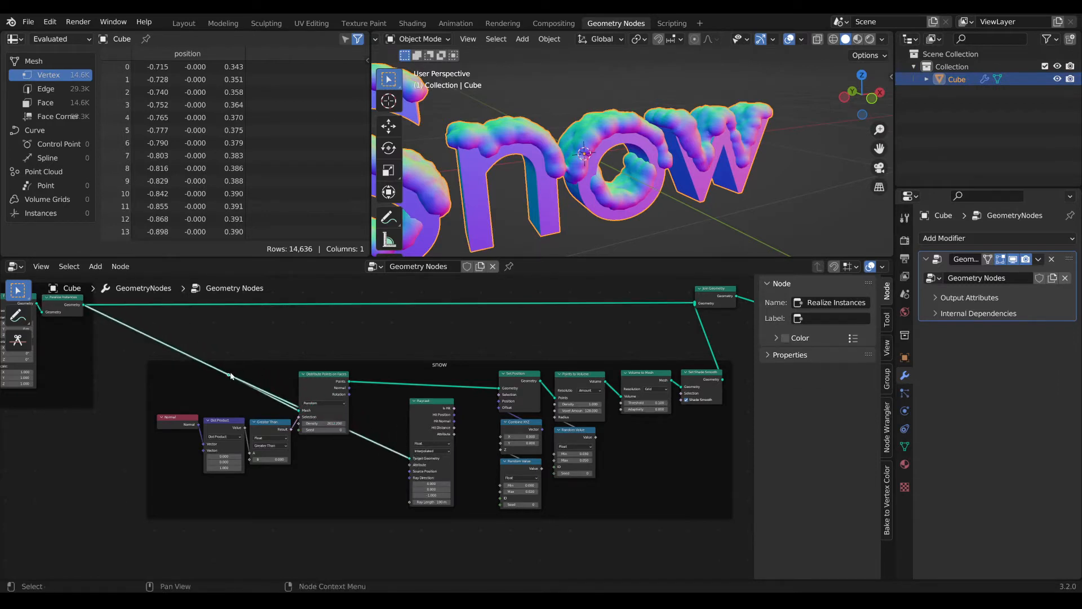
pyautogui.moveTo(228, 374); pyautogui.dragTo(280, 347)
pyautogui.keyDown('shift'); pyautogui.moveTo(291, 369); pyautogui.dragTo(296, 356, button='right'); pyautogui.keyUp('shift')
pyautogui.press('g')
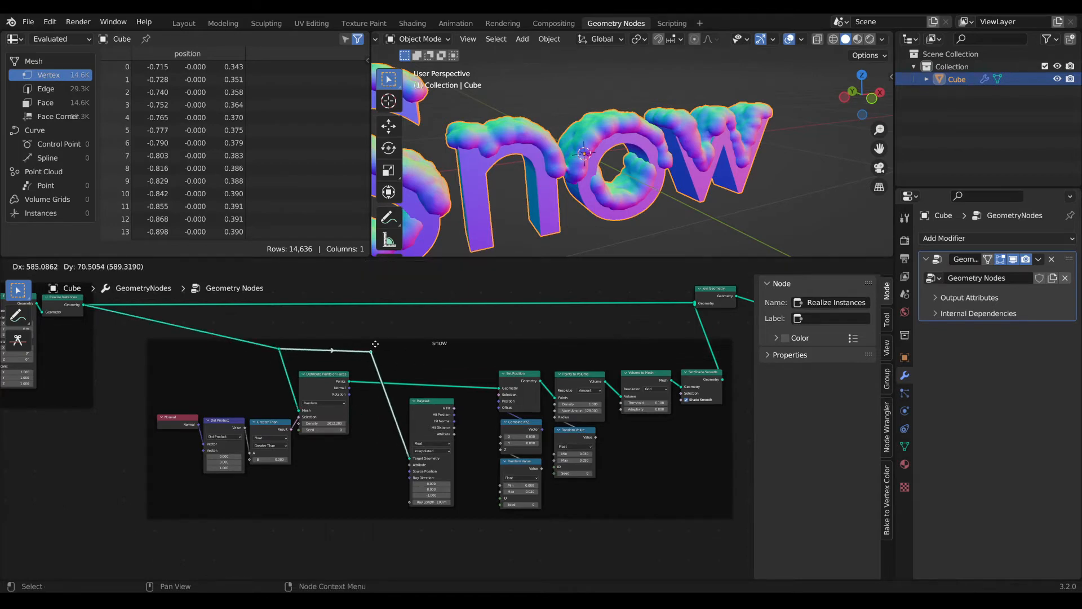
pyautogui.click(382, 343)
pyautogui.moveTo(415, 401); pyautogui.dragTo(410, 402)
pyautogui.scroll(2, 393, 379)
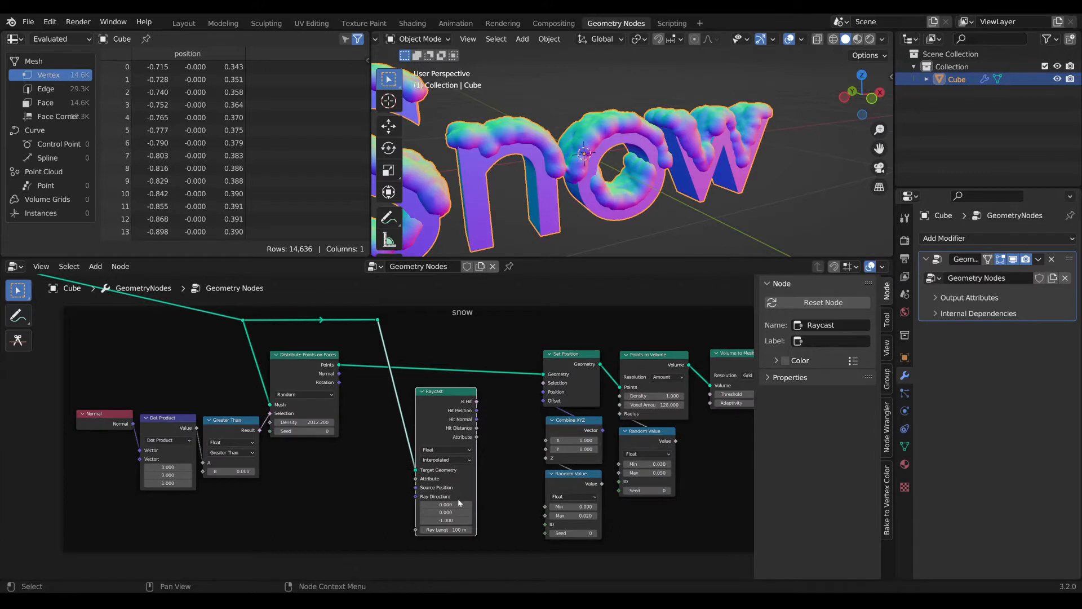
pyautogui.moveTo(456, 505); pyautogui.dragTo(444, 492, button='middle')
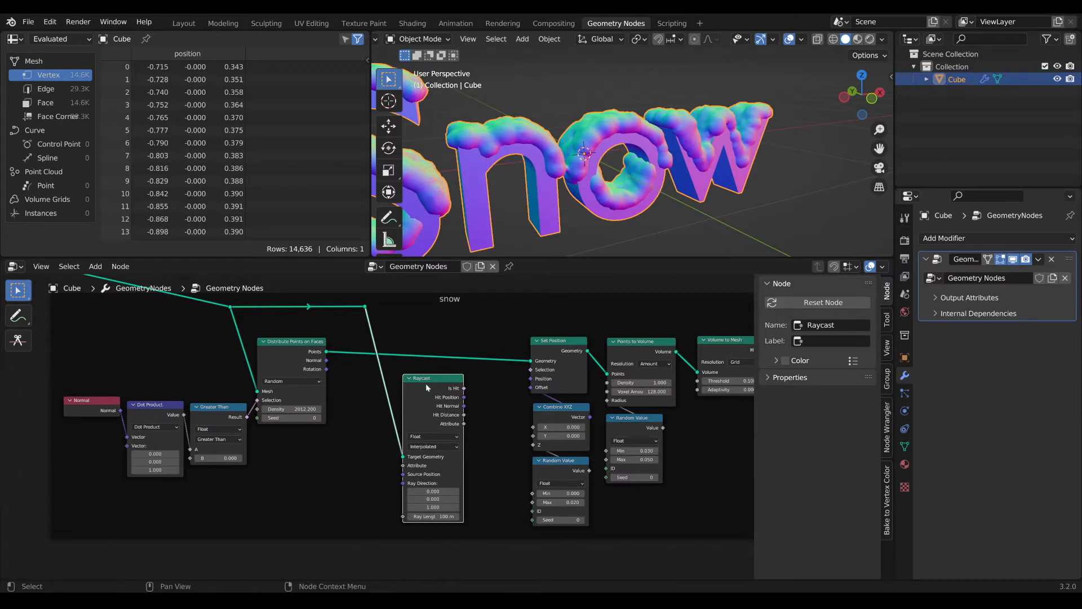
# - Insert a Delete Geometry node on the link between Distribute Points on Faces and Set Position, making room around the Raycast node
pyautogui.moveTo(426, 388)
pyautogui.mouseDown()
pyautogui.moveTo(418, 382)
pyautogui.moveTo(447, 386)
pyautogui.moveTo(425, 382)
pyautogui.mouseUp()
pyautogui.moveTo(550, 349); pyautogui.dragTo(555, 345)
pyautogui.press('Tab')
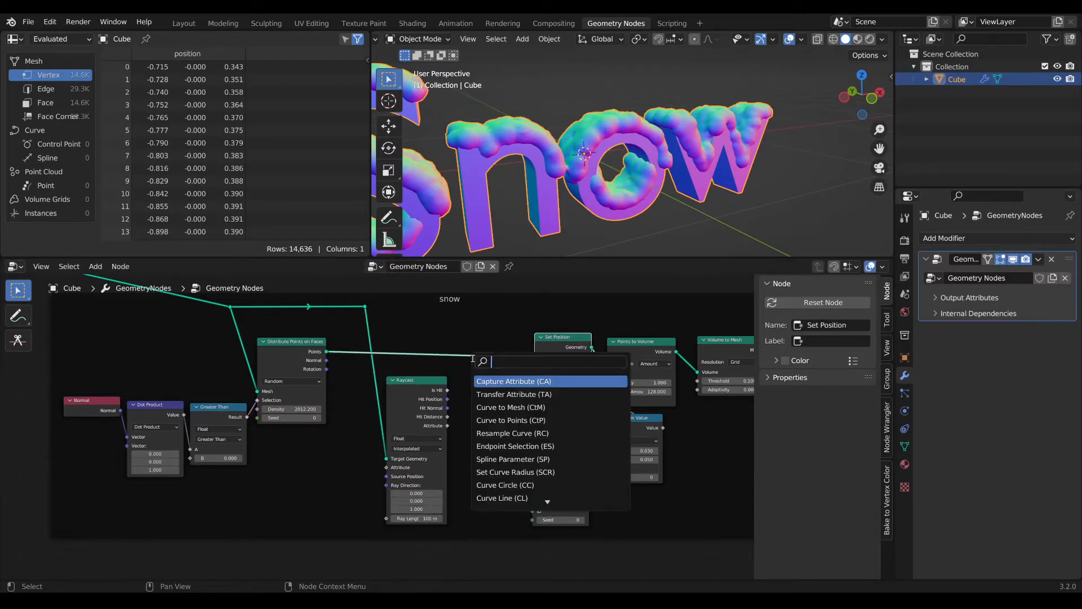
pyautogui.write('del')
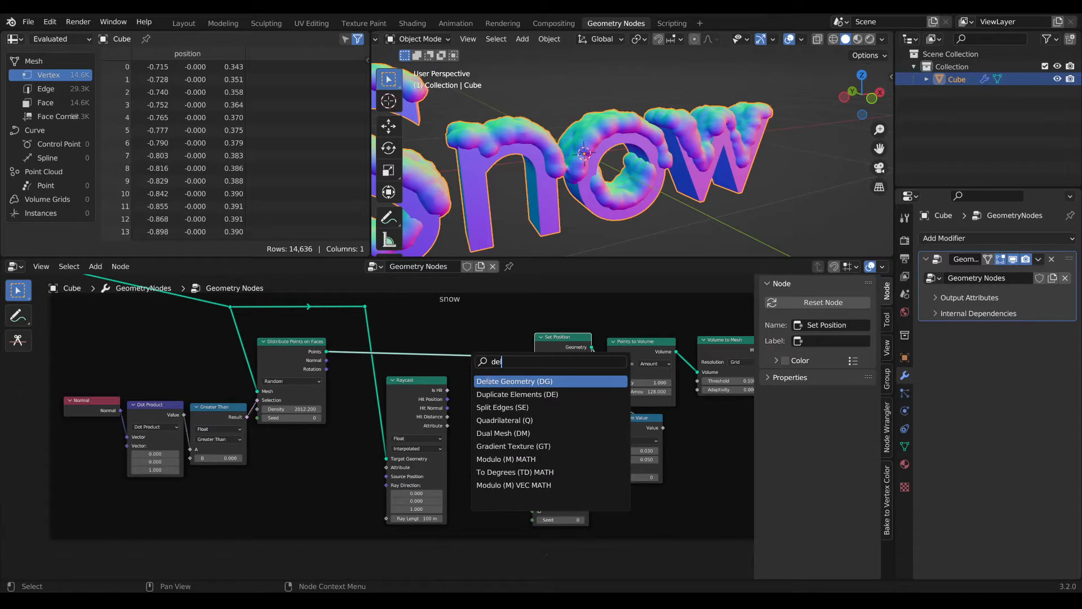
pyautogui.press('Return')
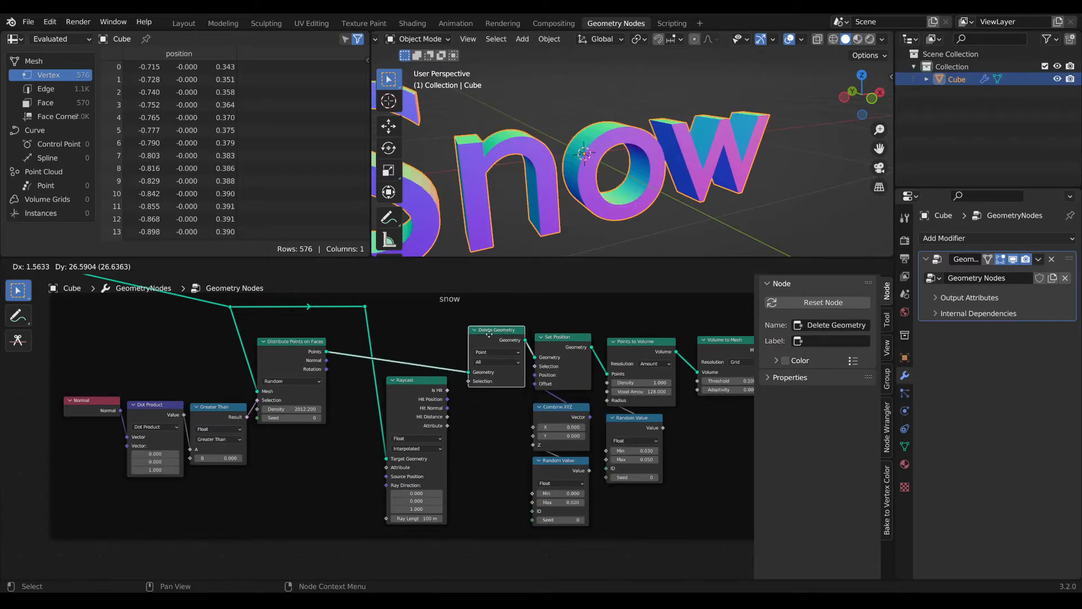
pyautogui.click(489, 334)
# - Connect the Raycast Is Hit output to the Delete Geometry Selection and inspect the snow on the letters
pyautogui.moveTo(446, 381); pyautogui.dragTo(469, 385)
pyautogui.scroll(-2, 592, 175)
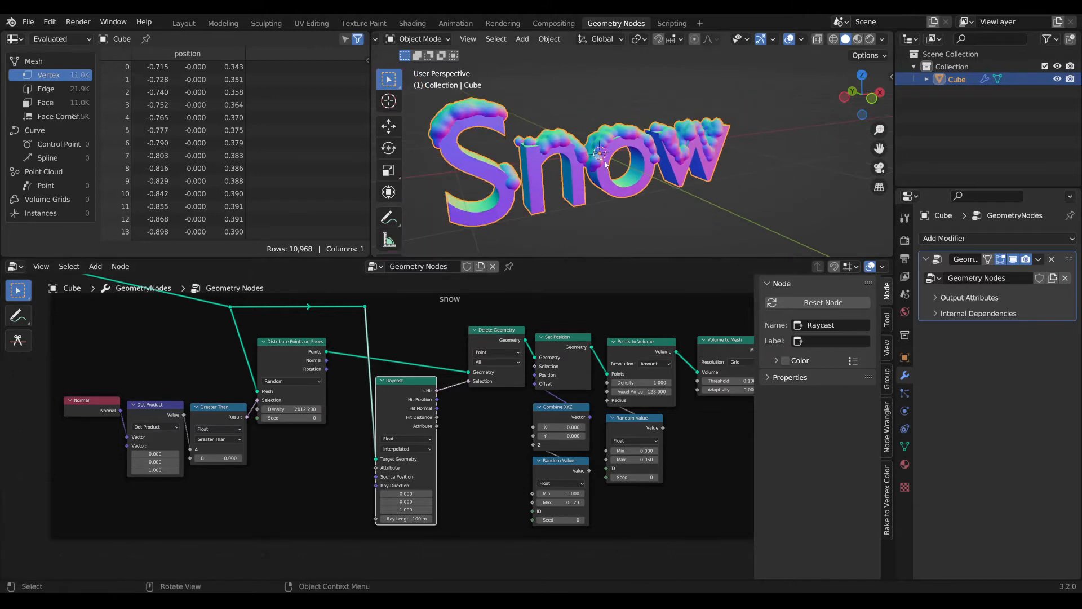
pyautogui.moveTo(598, 175); pyautogui.dragTo(535, 187, button='middle')
pyautogui.scroll(2, 603, 173)
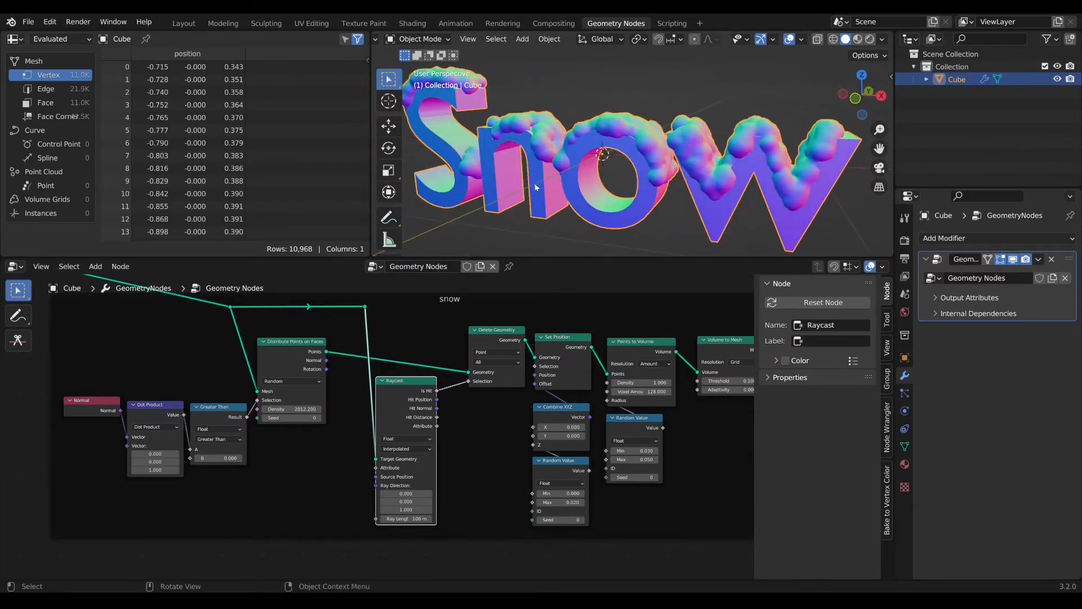
# - Nudge the Raycast node and slide the second reroute horizontally closer to Distribute Points on Faces
pyautogui.moveTo(413, 387); pyautogui.dragTo(416, 386)
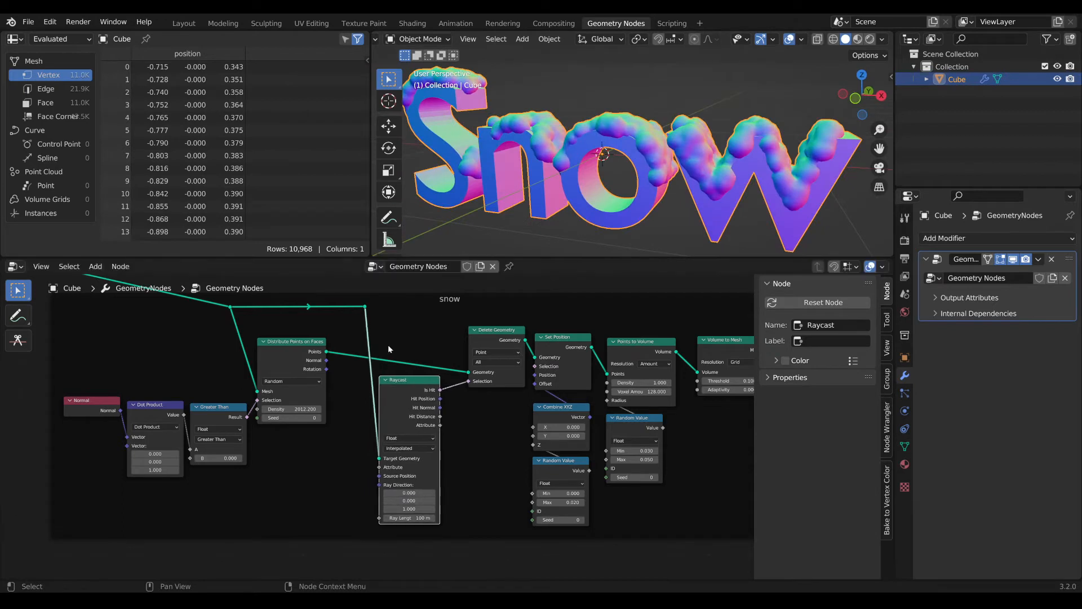
pyautogui.click(366, 307)
pyautogui.press('g')
pyautogui.press('x')
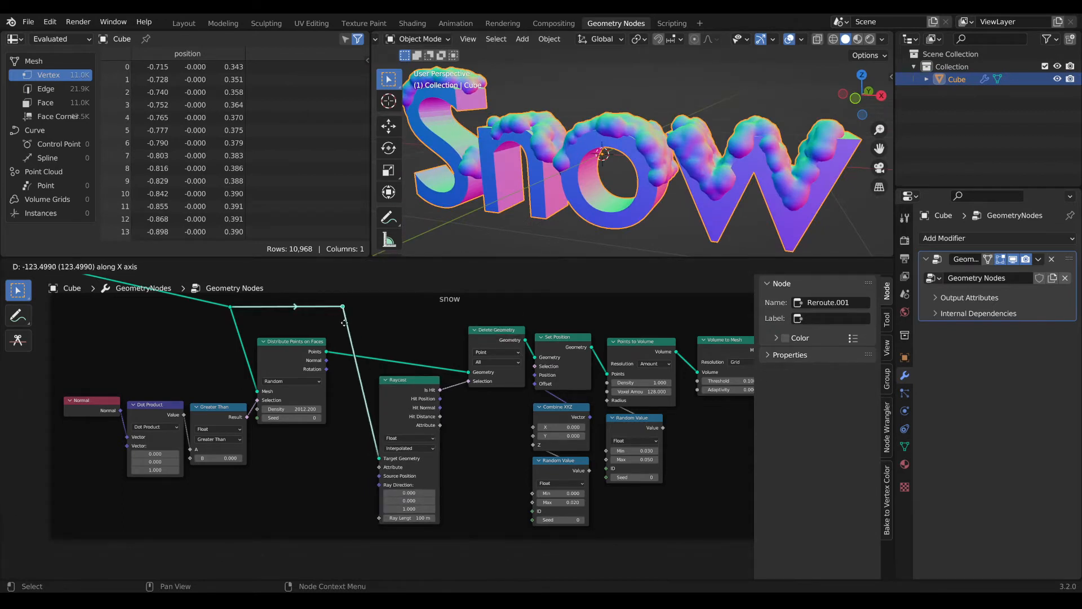
pyautogui.click(344, 322)
pyautogui.scroll(-1, 358, 497)
pyautogui.moveTo(336, 482); pyautogui.dragTo(448, 407, button='middle')
pyautogui.scroll(2, 438, 418)
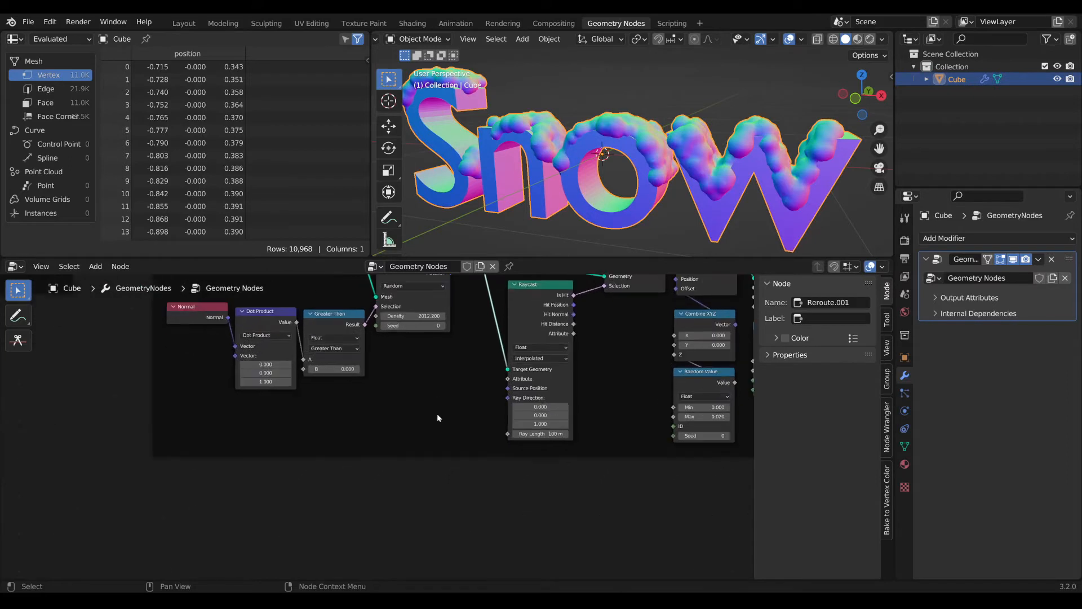
pyautogui.press('Tab')
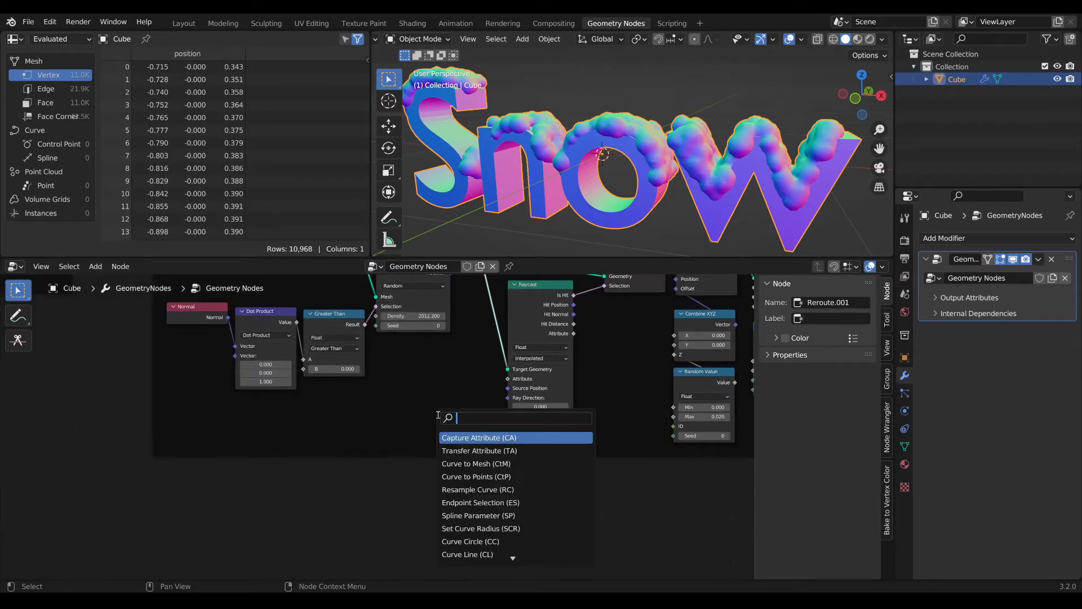
pyautogui.press('Escape')
# - Set the base mesh Transform node's X rotation to 108° and inspect the snow on the tilted text from several angles
pyautogui.scroll(-4, 437, 415)
pyautogui.moveTo(237, 376); pyautogui.dragTo(532, 499, button='middle')
pyautogui.scroll(5, 500, 495)
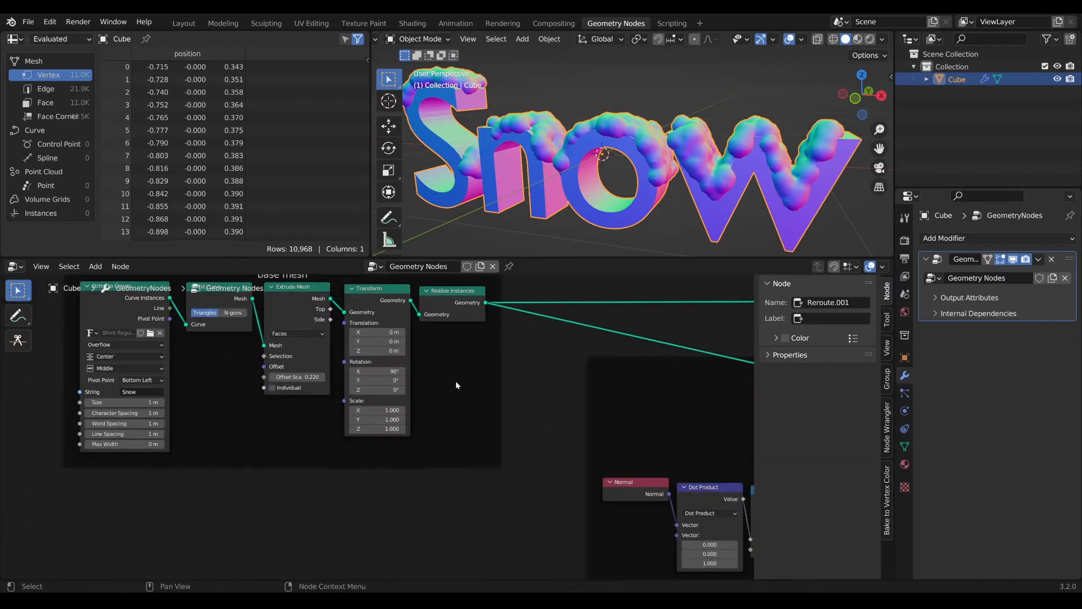
pyautogui.moveTo(456, 382); pyautogui.dragTo(437, 404, button='middle')
pyautogui.scroll(-1, 394, 415)
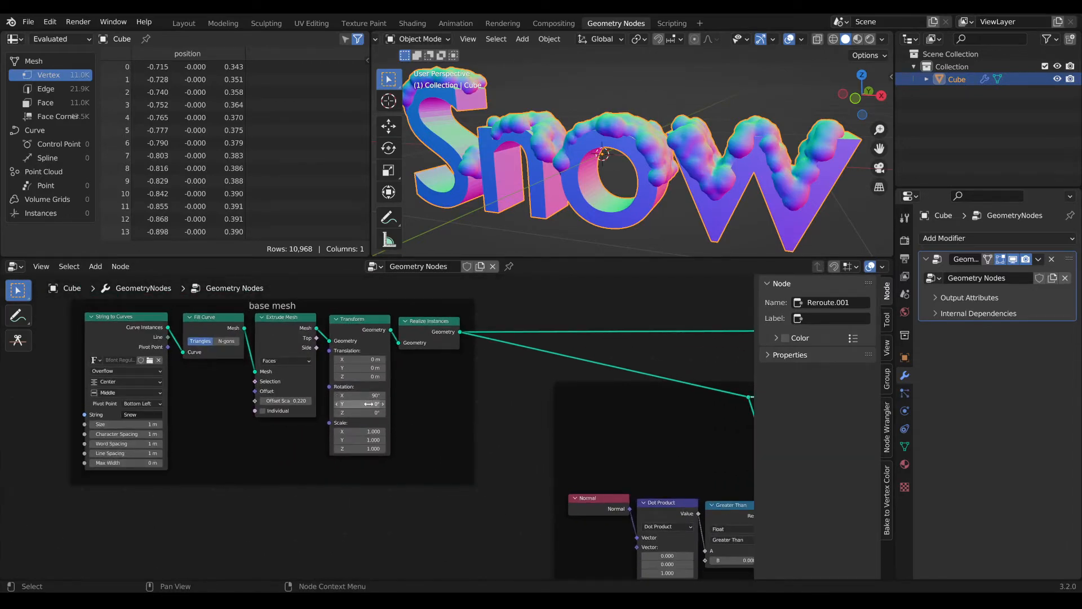
pyautogui.moveTo(360, 395); pyautogui.dragTo(389, 395)
pyautogui.moveTo(632, 212)
pyautogui.mouseDown(button='middle')
pyautogui.moveTo(607, 209)
pyautogui.moveTo(626, 203)
pyautogui.mouseUp(button='middle')
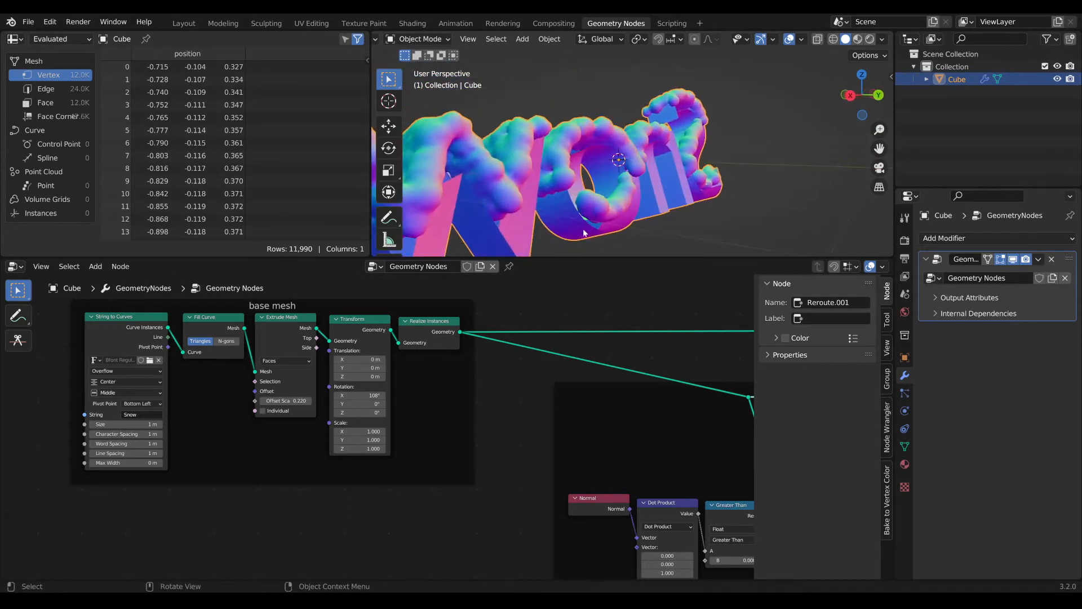
pyautogui.moveTo(584, 232); pyautogui.dragTo(689, 213, button='middle')
pyautogui.scroll(3, 590, 202)
pyautogui.scroll(3, 497, 198)
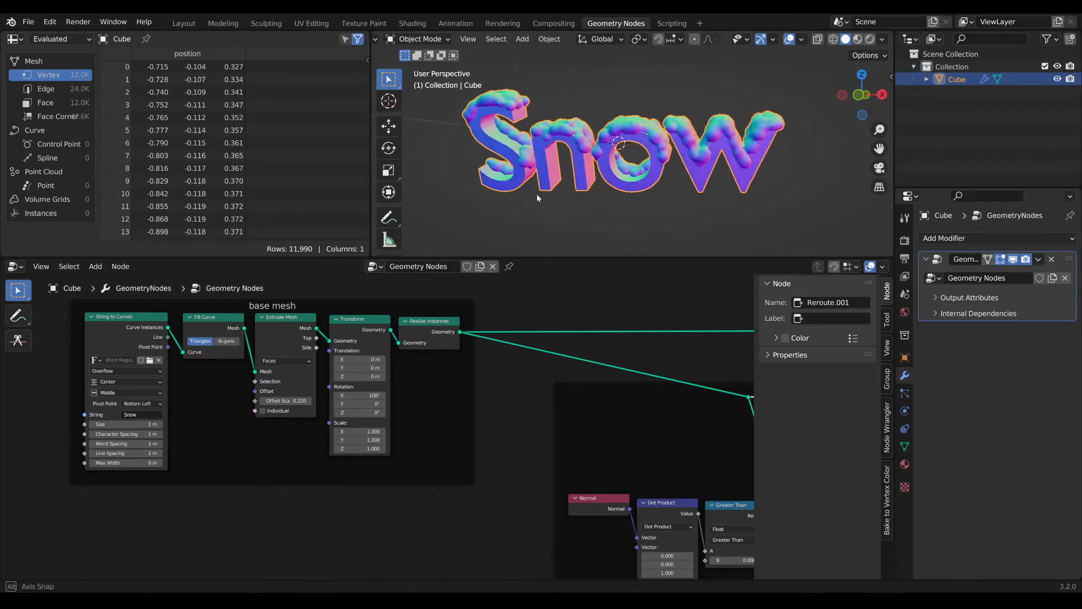
pyautogui.moveTo(497, 198); pyautogui.dragTo(662, 198, button='middle')
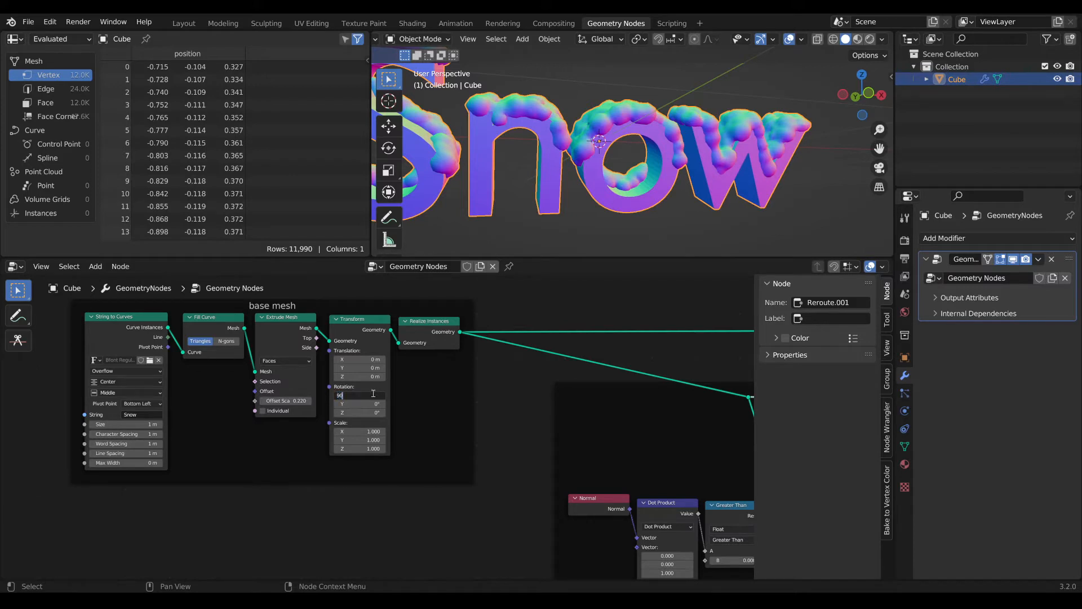
# - Set the base mesh Transform node's X rotation back to 90° and check the snow on the upright letters
pyautogui.press('Return')
pyautogui.moveTo(555, 172); pyautogui.dragTo(630, 197, button='middle')
pyautogui.scroll(-4, 623, 172)
pyautogui.scroll(5, 608, 178)
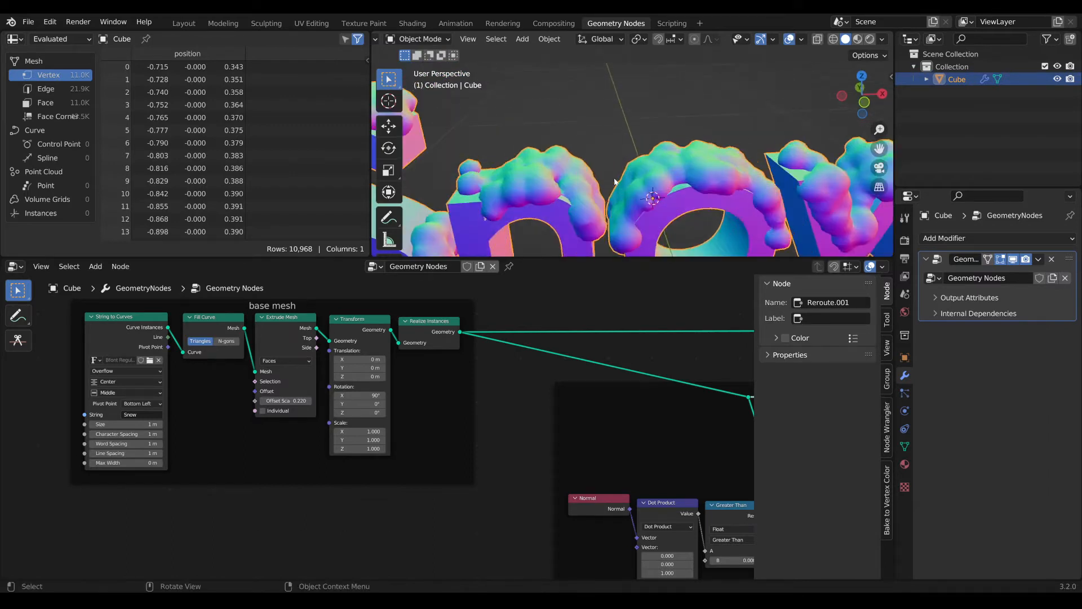
pyautogui.scroll(-2, 609, 186)
pyautogui.scroll(-1, 608, 189)
pyautogui.moveTo(608, 189); pyautogui.dragTo(615, 182, button='middle')
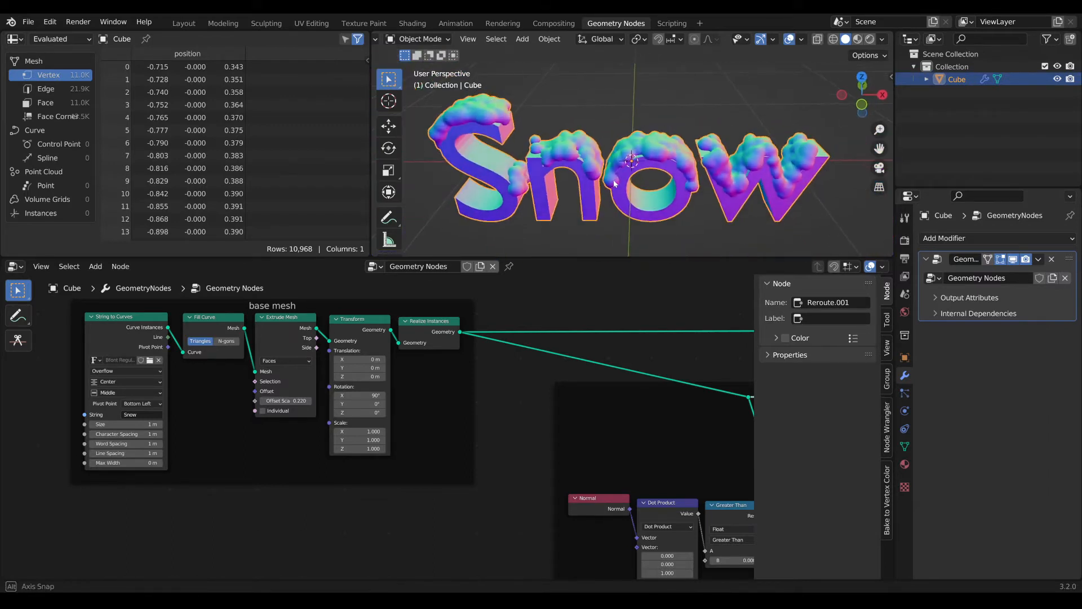
# - Examine the Normal, Dot Product and Greater Than nodes that drive the Distribute Points on Faces selection
pyautogui.scroll(1, 669, 478)
pyautogui.moveTo(669, 478); pyautogui.dragTo(483, 410, button='middle')
pyautogui.scroll(2, 603, 465)
pyautogui.moveTo(603, 462); pyautogui.dragTo(459, 459, button='middle')
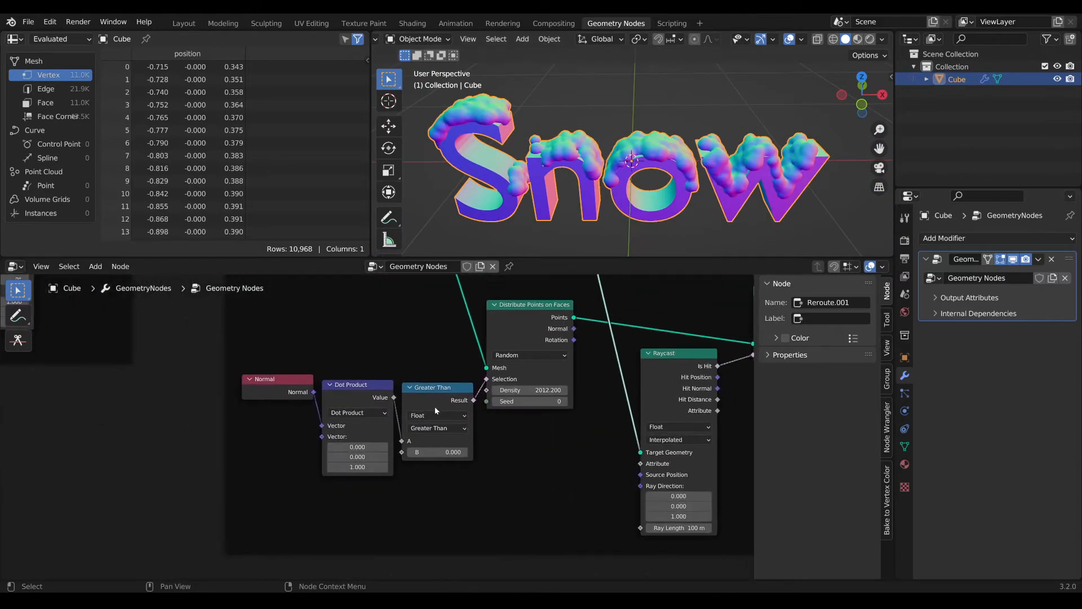
pyautogui.scroll(2, 460, 461)
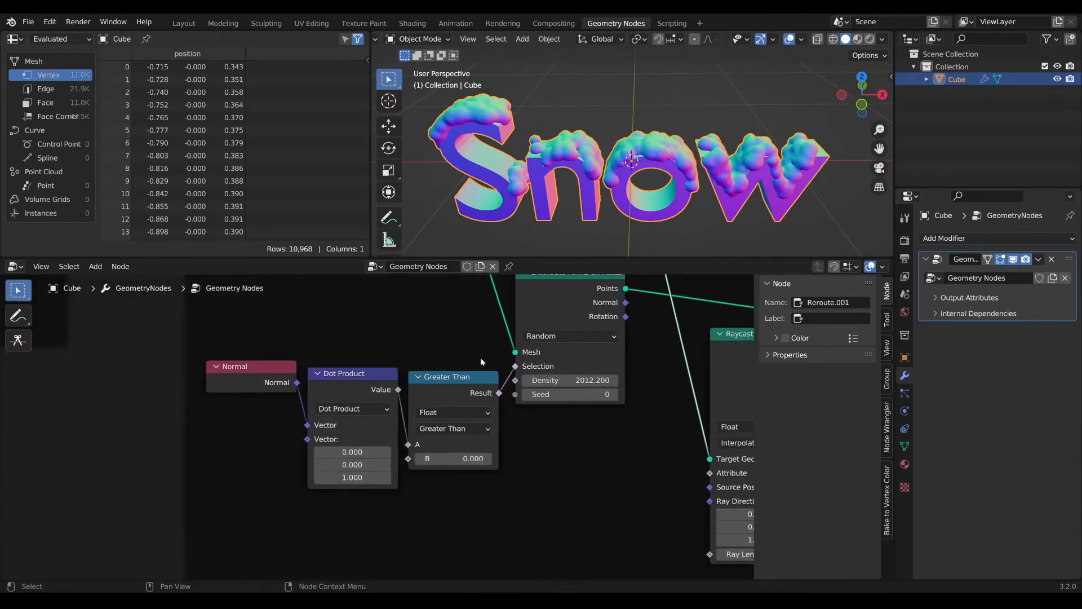
pyautogui.moveTo(465, 460)
pyautogui.mouseDown()
pyautogui.moveTo(592, 459)
pyautogui.moveTo(441, 458)
pyautogui.moveTo(465, 458)
pyautogui.mouseUp()
pyautogui.scroll(-5, 544, 418)
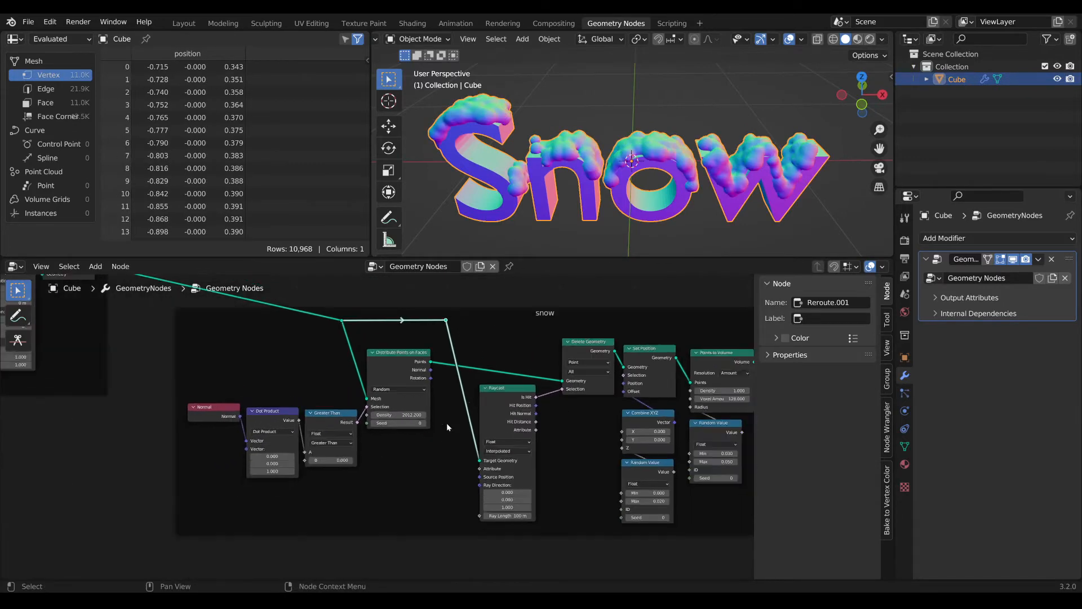
pyautogui.moveTo(446, 422); pyautogui.dragTo(498, 411, button='middle')
pyautogui.scroll(1, 532, 457)
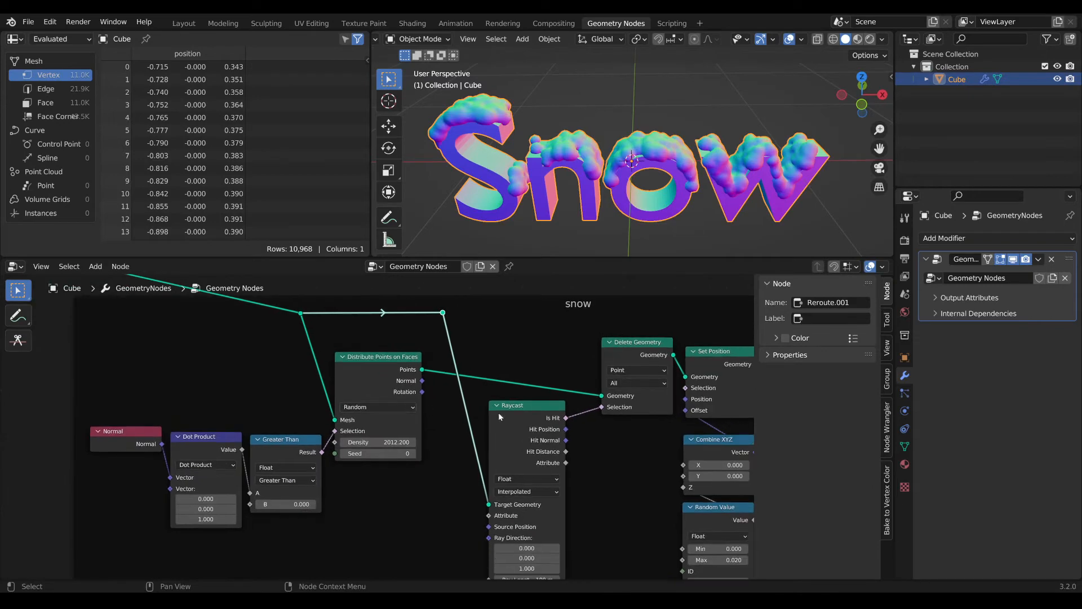
# - Link the Distribute Points on Faces points directly into Join Geometry and cut the Set Shade Smooth link to it
pyautogui.moveTo(498, 411)
pyautogui.mouseDown()
pyautogui.moveTo(506, 402)
pyautogui.moveTo(494, 410)
pyautogui.mouseUp()
pyautogui.keyDown('ctrl'); pyautogui.keyDown('shift'); pyautogui.click(394, 360); pyautogui.keyUp('shift'); pyautogui.keyUp('ctrl')
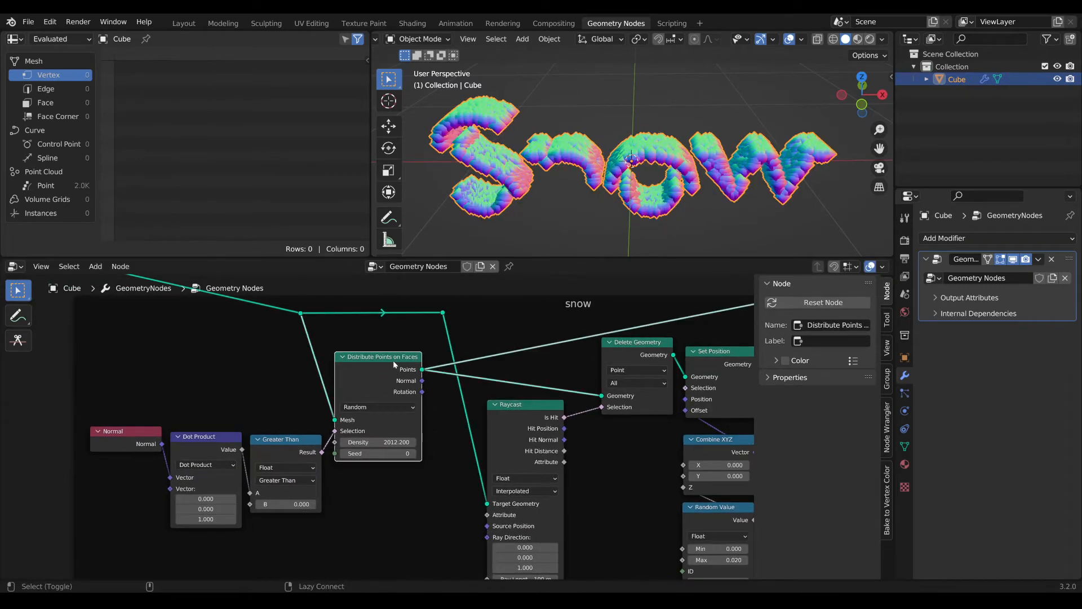
pyautogui.scroll(-2, 394, 360)
pyautogui.moveTo(558, 400); pyautogui.dragTo(411, 464, button='middle')
pyautogui.scroll(-2, 412, 465)
pyautogui.moveTo(445, 417); pyautogui.dragTo(389, 411, button='middle')
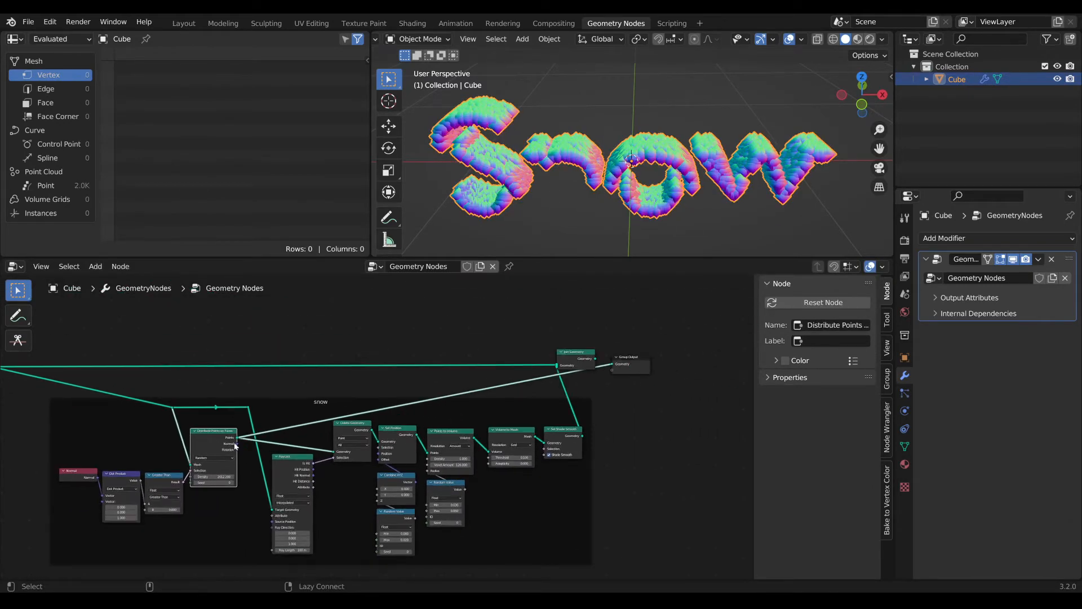
pyautogui.keyDown('alt'); pyautogui.moveTo(214, 457); pyautogui.dragTo(575, 363, button='right'); pyautogui.keyUp('alt')
pyautogui.keyDown('ctrl'); pyautogui.keyDown('shift'); pyautogui.click(583, 363); pyautogui.keyUp('shift'); pyautogui.keyUp('ctrl')
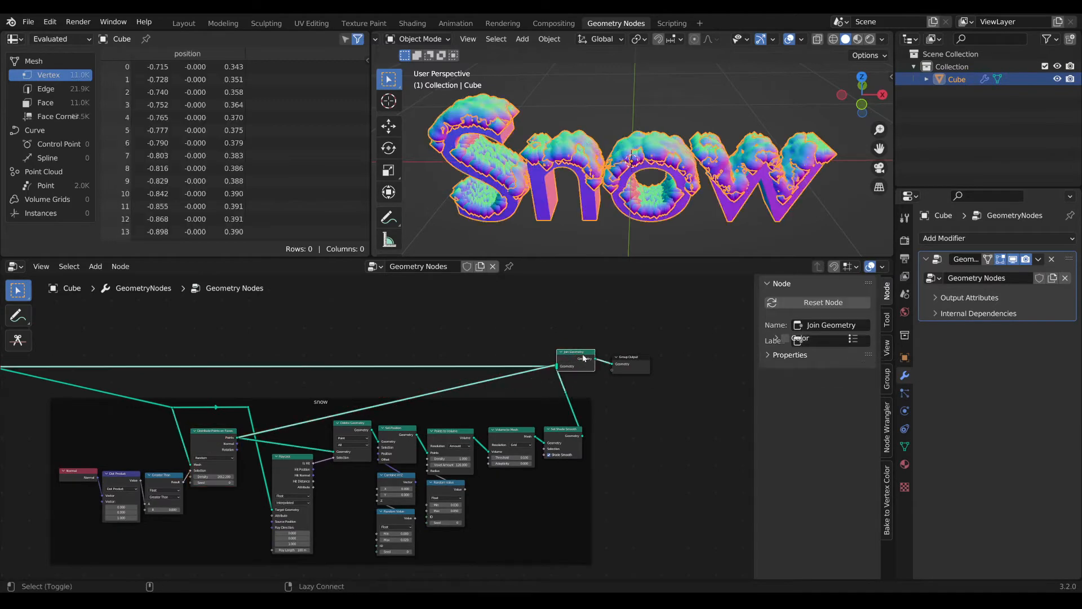
pyautogui.keyDown('ctrl'); pyautogui.moveTo(570, 386); pyautogui.dragTo(560, 399, button='right'); pyautogui.keyUp('ctrl')
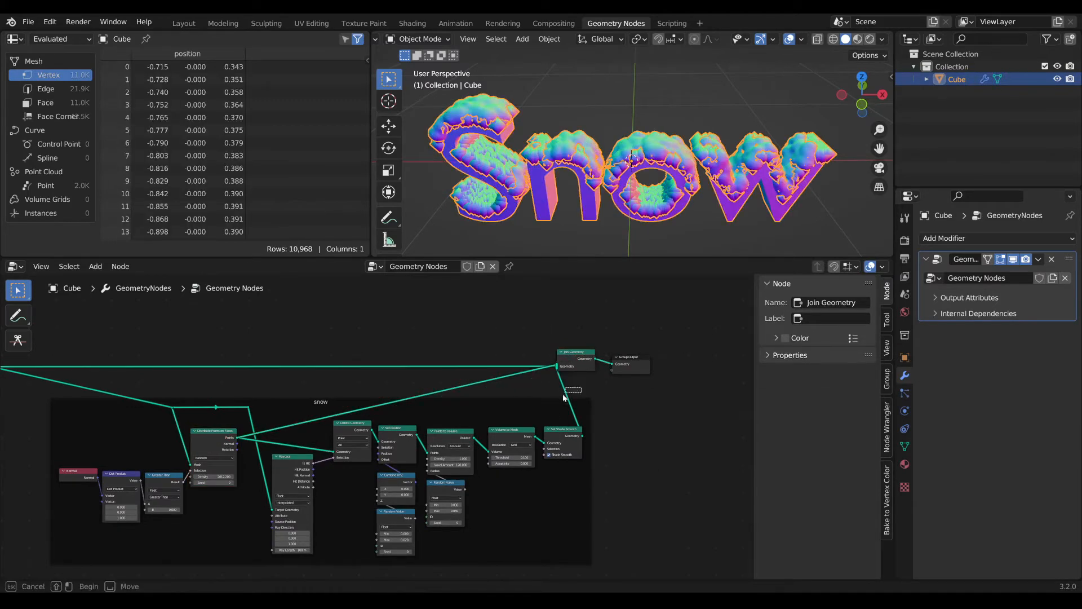
# - Switch the viewport to wireframe shading and inspect the distributed points around the letters "o" and "w"
pyautogui.click(833, 39)
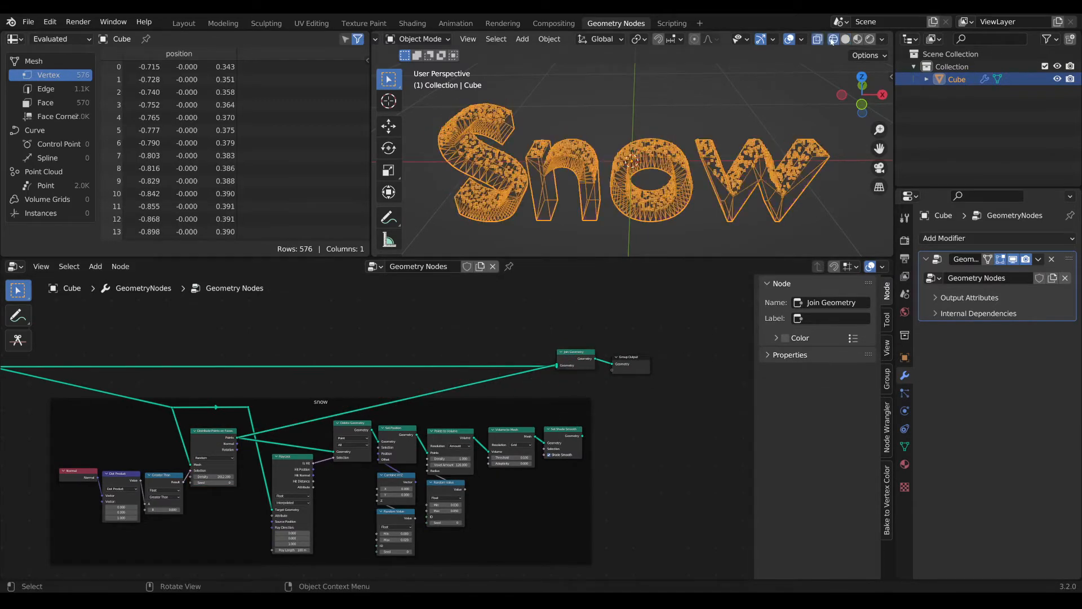
pyautogui.scroll(6, 654, 151)
pyautogui.moveTo(655, 151)
pyautogui.keyDown('shift'); pyautogui.mouseDown(button='middle')
pyautogui.moveTo(497, 148)
pyautogui.moveTo(695, 130)
pyautogui.moveTo(678, 109)
pyautogui.moveTo(635, 105)
pyautogui.moveTo(608, 144)
pyautogui.moveTo(735, 154)
pyautogui.moveTo(635, 147)
pyautogui.mouseUp(button='middle'); pyautogui.keyUp('shift')
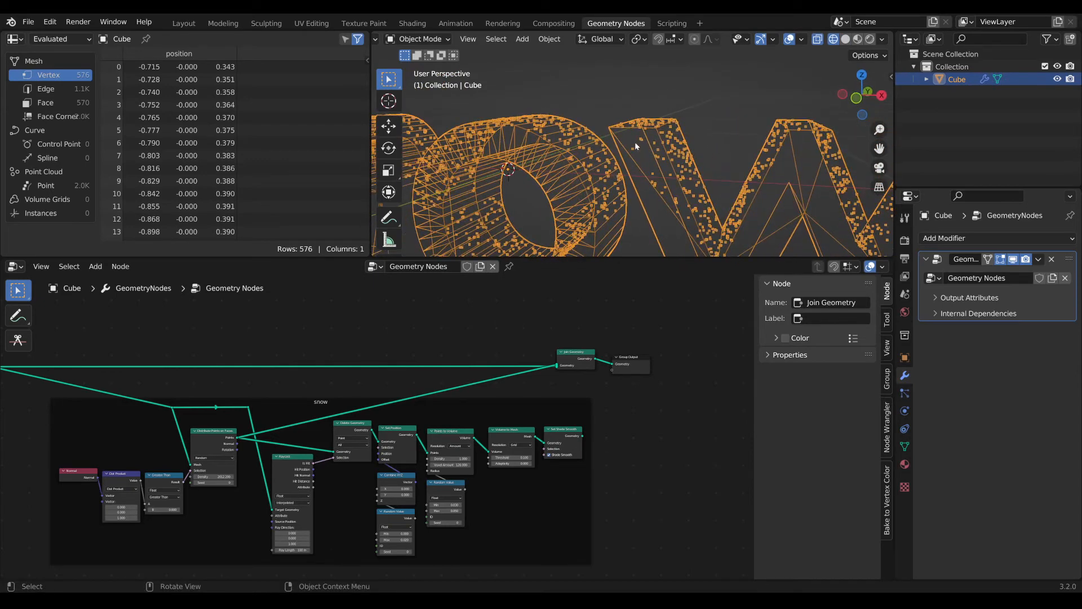
pyautogui.scroll(-3, 371, 431)
pyautogui.scroll(3, 493, 435)
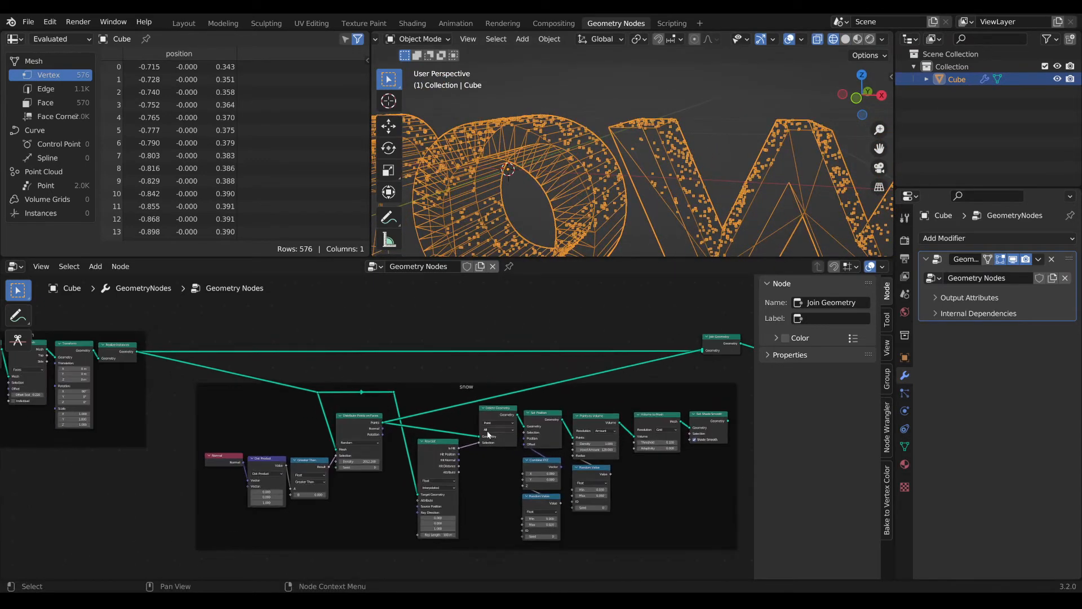
# - Connect the Delete Geometry output to Join Geometry and remove the direct link from Distribute Points on Faces
pyautogui.moveTo(356, 438); pyautogui.dragTo(543, 374)
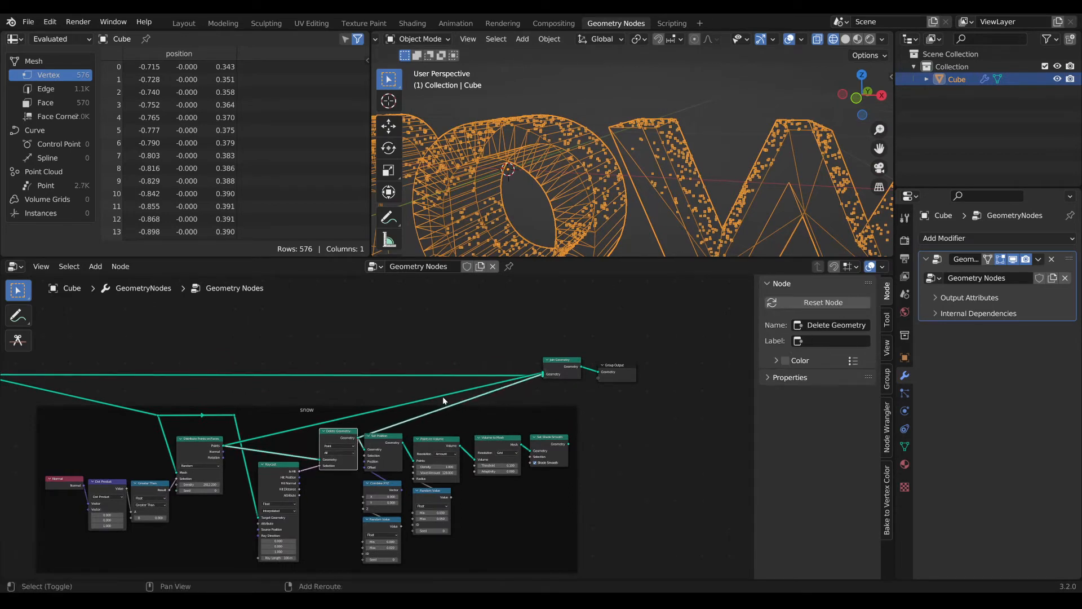
pyautogui.keyDown('shift'); pyautogui.moveTo(444, 400); pyautogui.dragTo(434, 386, button='right'); pyautogui.keyUp('shift')
pyautogui.press('x')
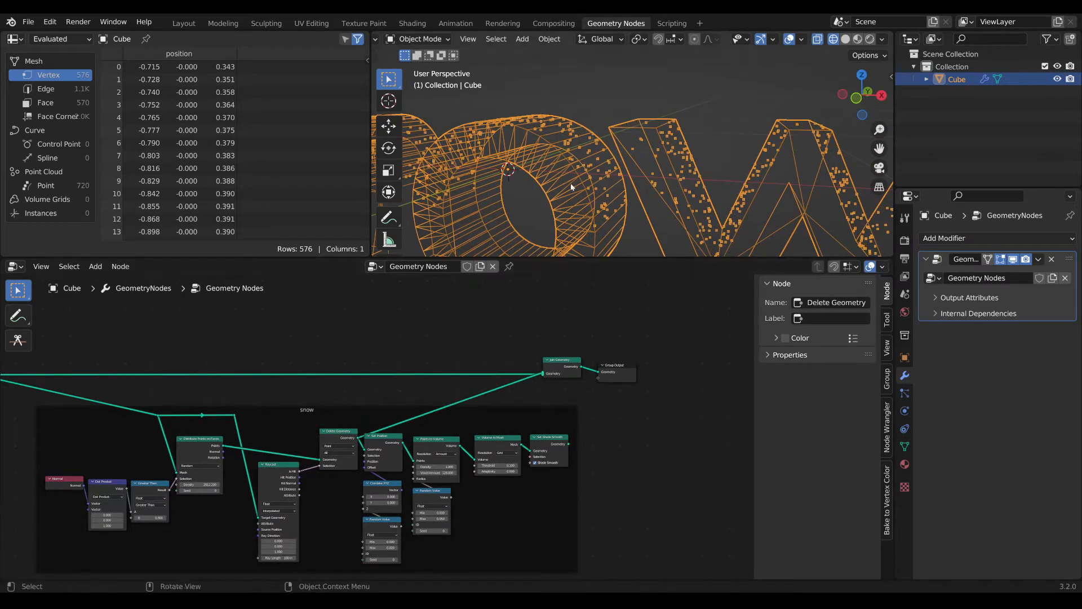
pyautogui.moveTo(571, 187); pyautogui.dragTo(594, 190, button='middle')
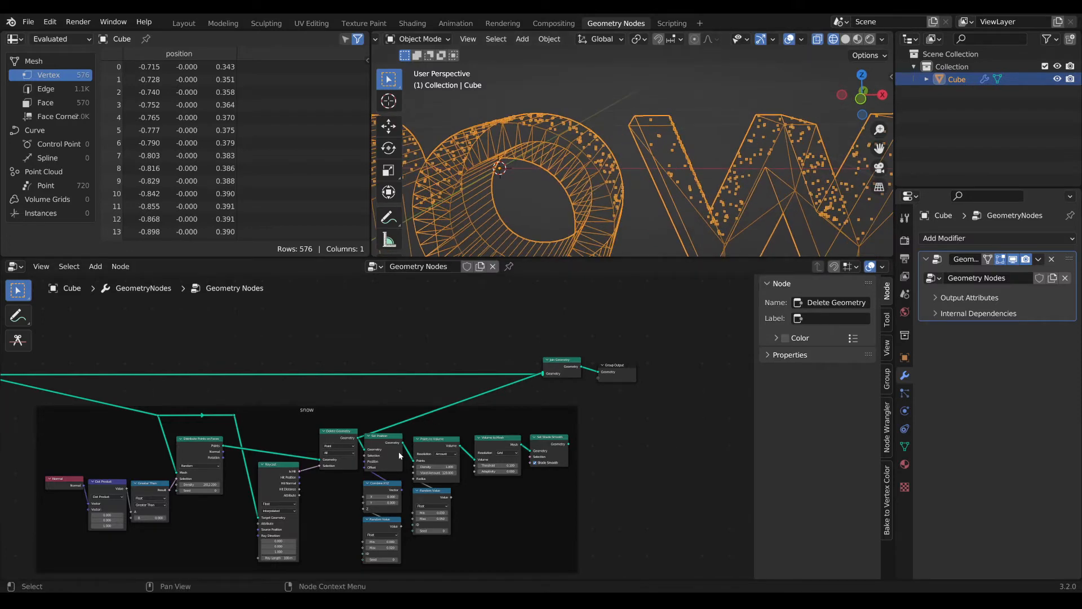
# - Mute the Delete Geometry node and inspect the unfiltered points on the letters up close
pyautogui.click(339, 440)
pyautogui.press('m')
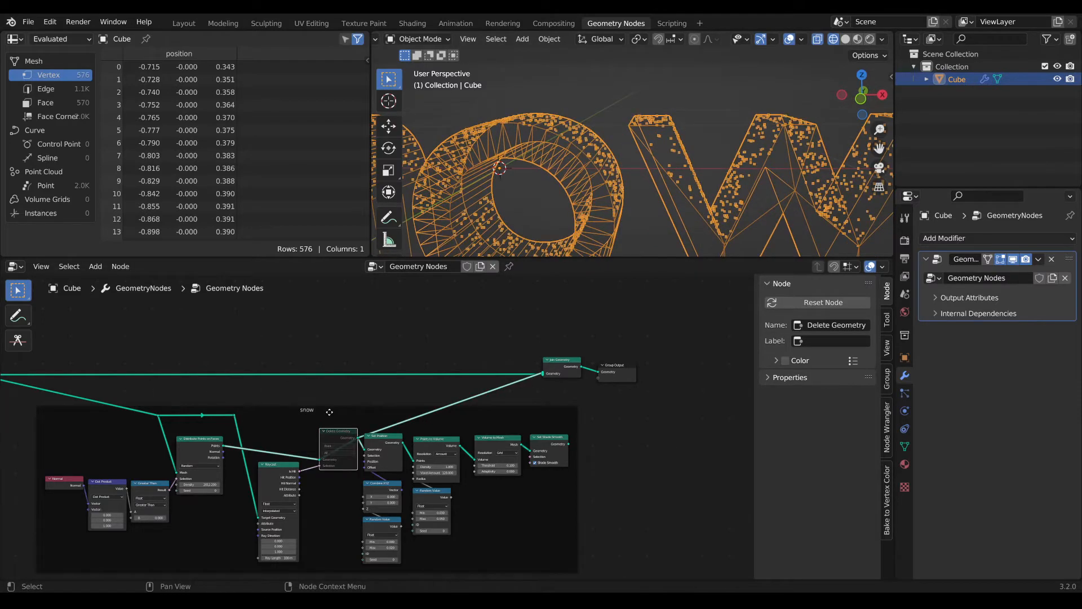
pyautogui.moveTo(642, 105); pyautogui.dragTo(604, 162, button='middle')
pyautogui.scroll(2, 652, 118)
pyautogui.scroll(5, 668, 137)
# - Slide the second reroute horizontally until it sits above the output side of Distribute Points on Faces
pyautogui.moveTo(345, 439); pyautogui.dragTo(378, 434, button='middle')
pyautogui.hscroll(-5, 379, 434)
pyautogui.click(354, 418)
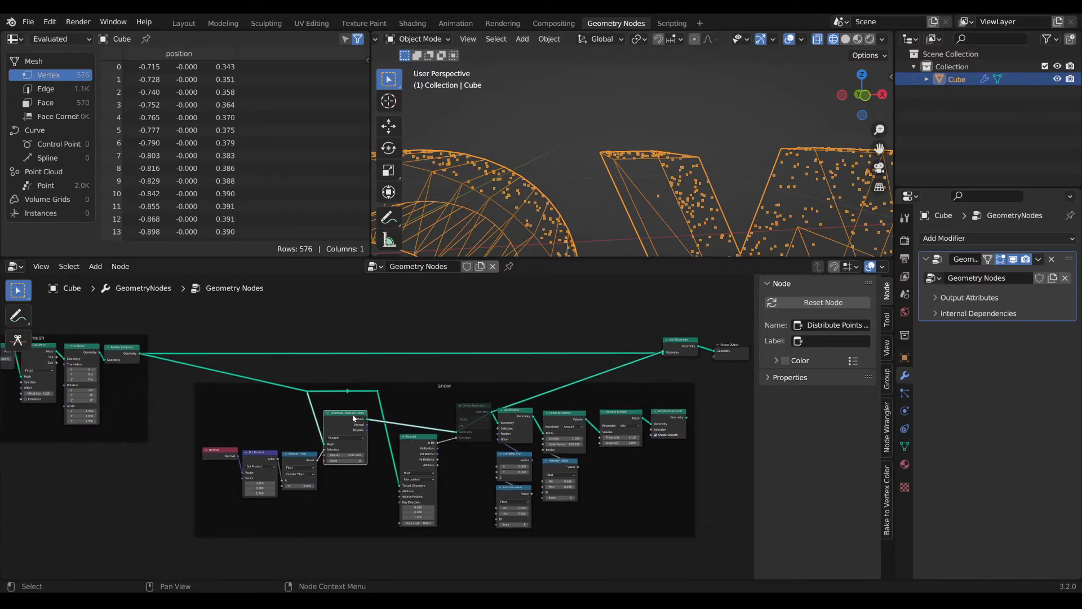
pyautogui.click(377, 391)
pyautogui.press('g')
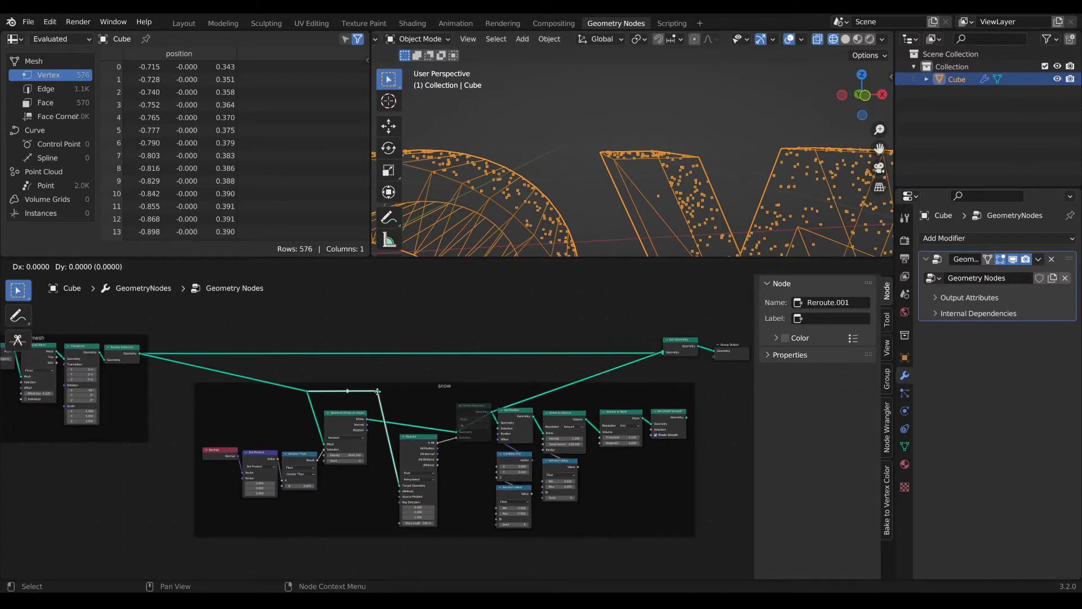
pyautogui.press('x')
pyautogui.click(367, 391)
# - Insert a Set Position node between Distribute Points on Faces and Delete Geometry with a Z offset of 0.0001 m
pyautogui.scroll(2, 394, 425)
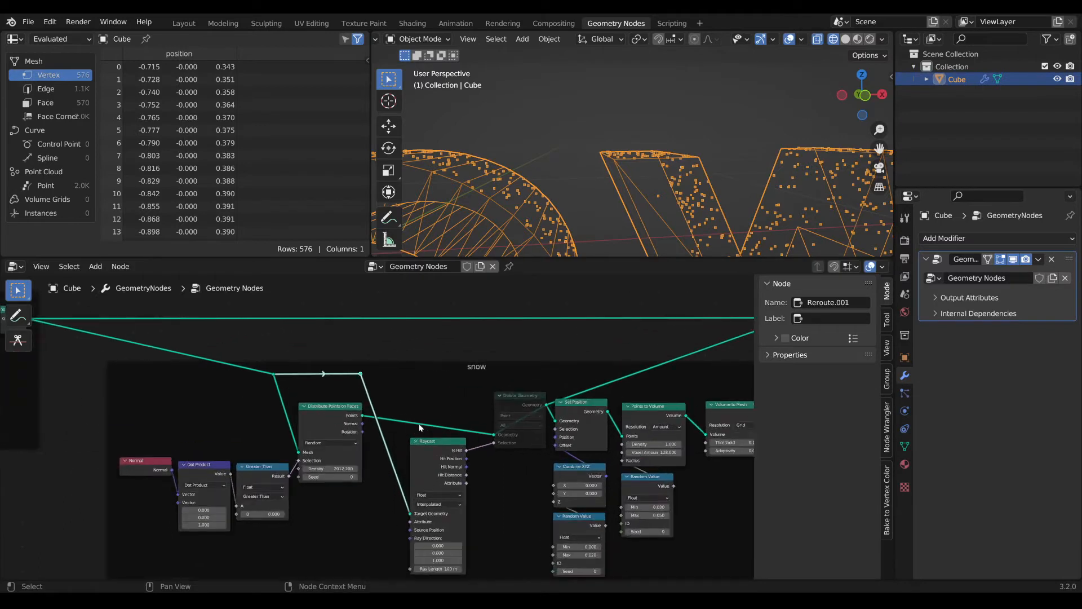
pyautogui.hotkey('shift', 'a')
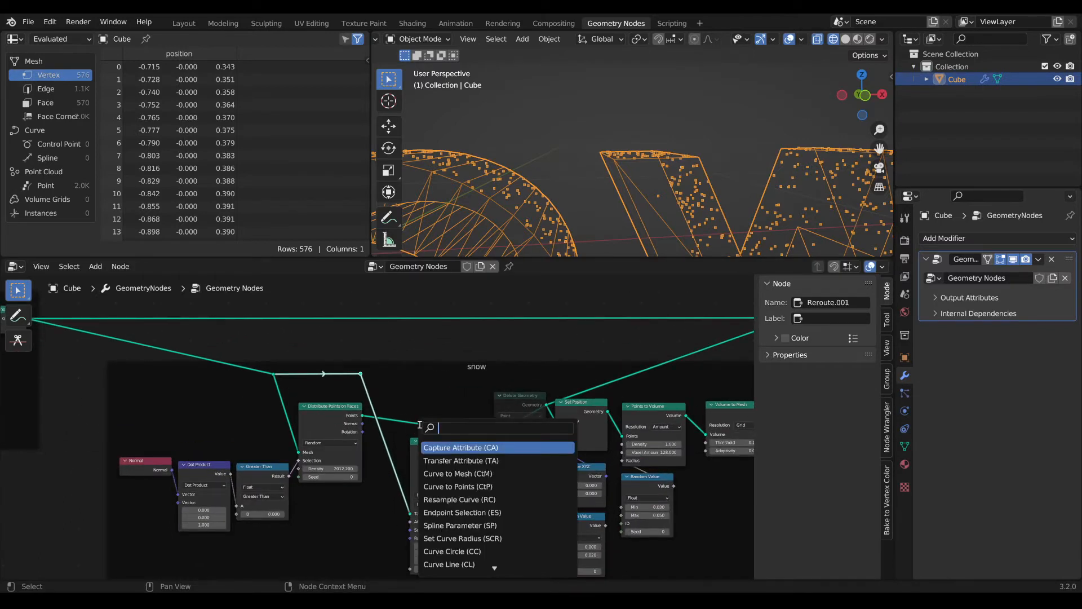
pyautogui.write('set')
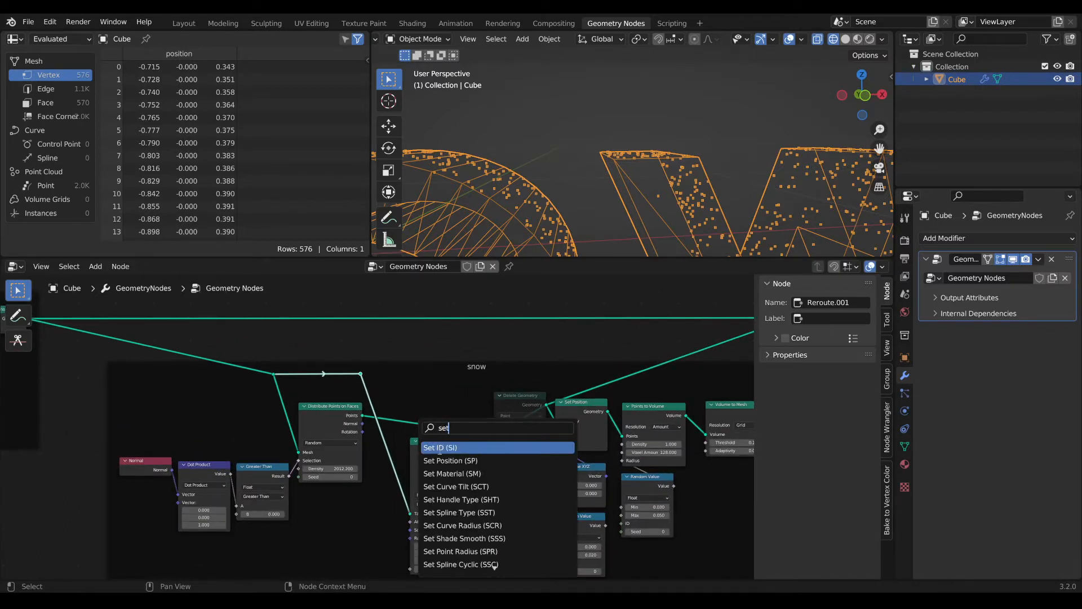
pyautogui.click(445, 461)
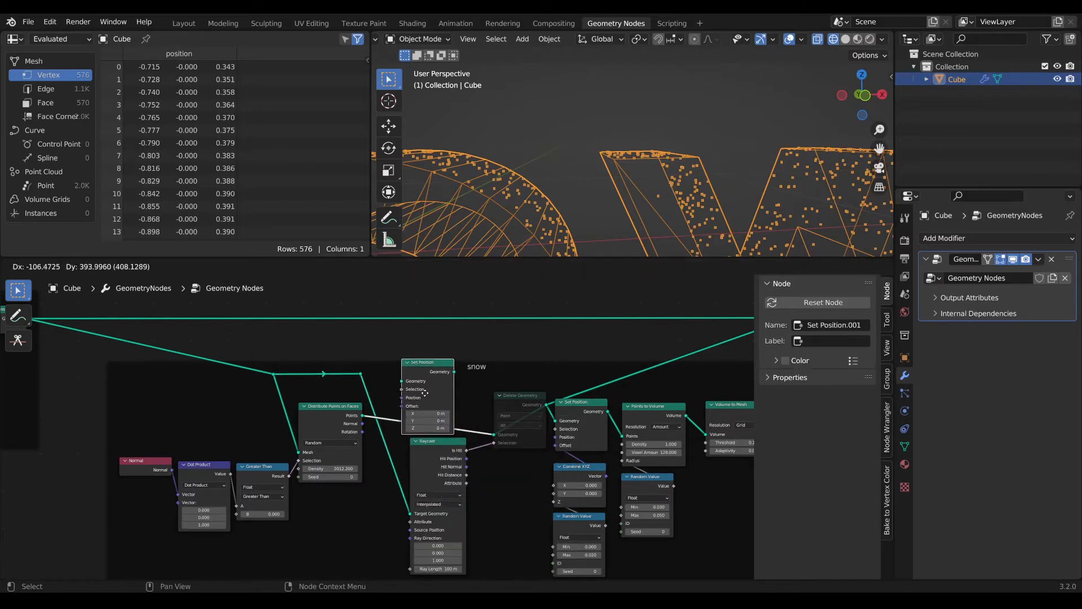
pyautogui.click(426, 369)
pyautogui.moveTo(426, 369); pyautogui.dragTo(431, 366)
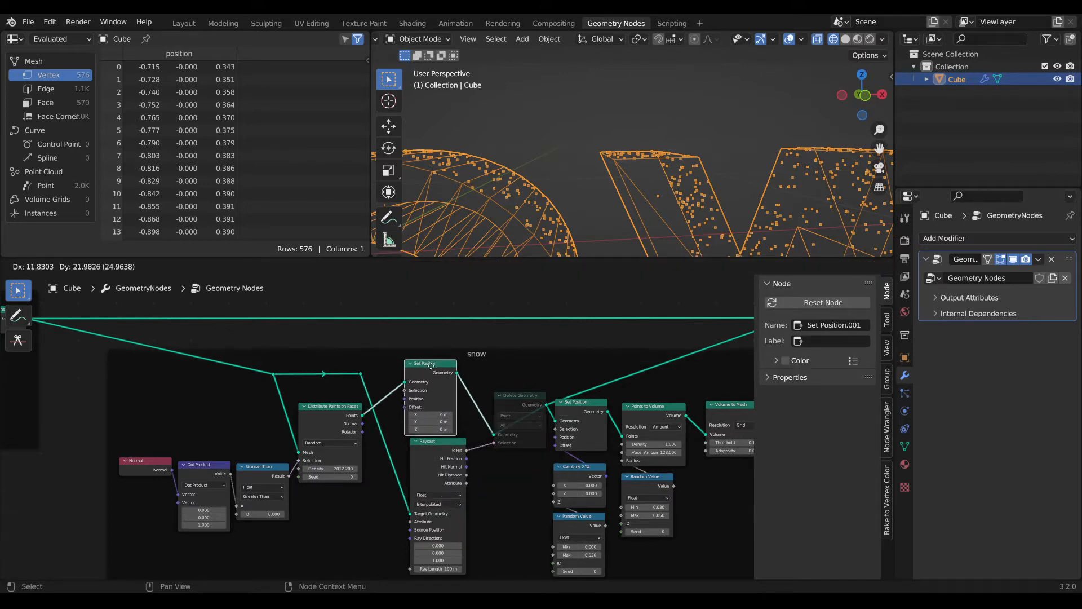
pyautogui.click(431, 365)
pyautogui.scroll(3, 395, 434)
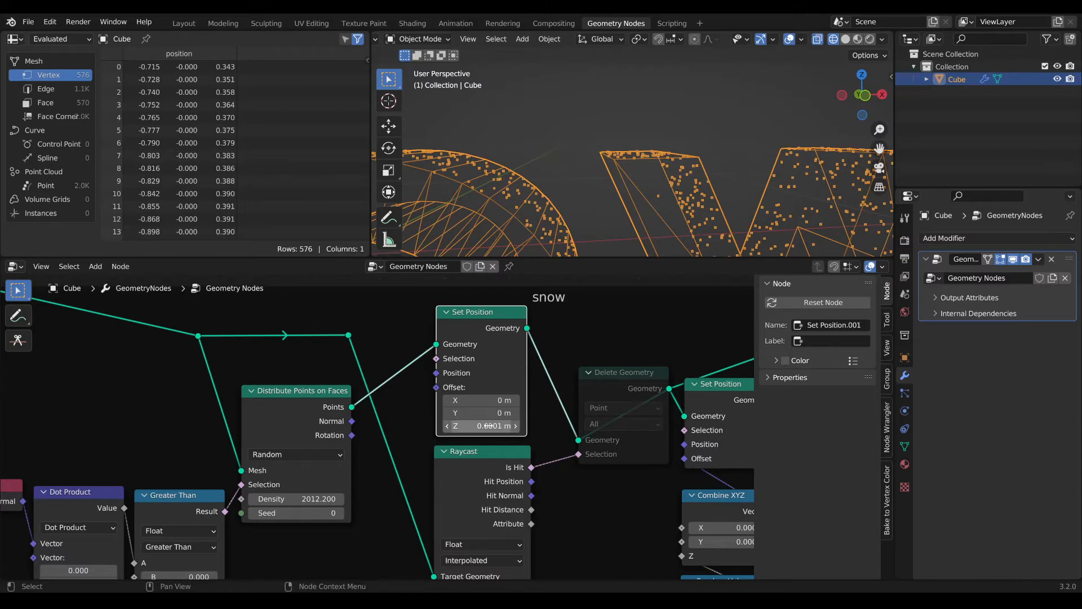
# - Toggle muting of the Delete Geometry node to compare the points on the letters with and without it
pyautogui.scroll(-1, 572, 397)
pyautogui.click(591, 381)
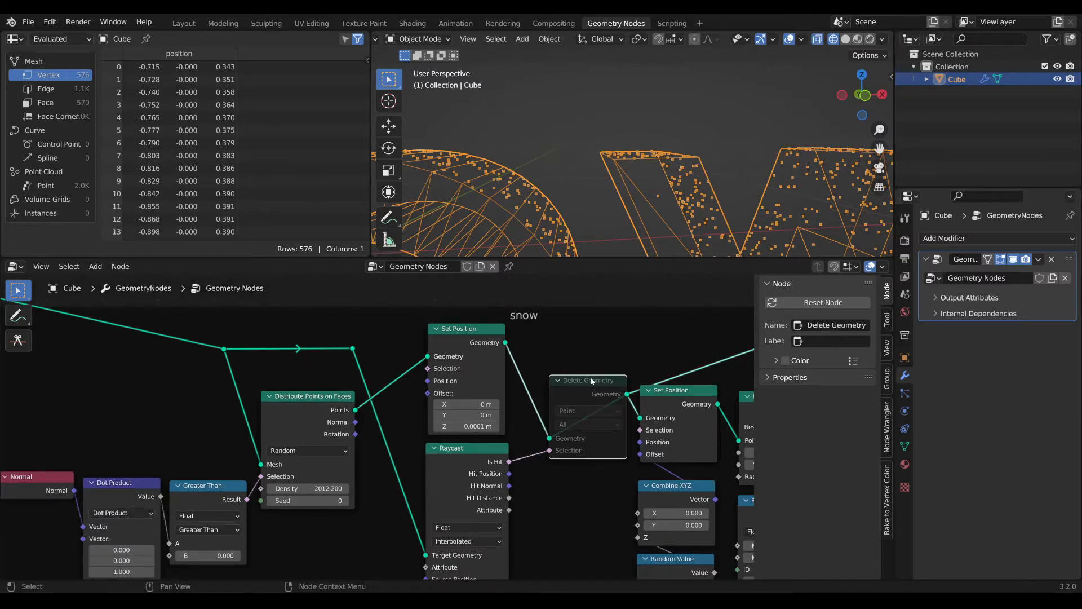
pyautogui.press('m')
pyautogui.press('m')
pyautogui.press('m')
pyautogui.moveTo(642, 225); pyautogui.dragTo(692, 197, button='middle')
pyautogui.press('m')
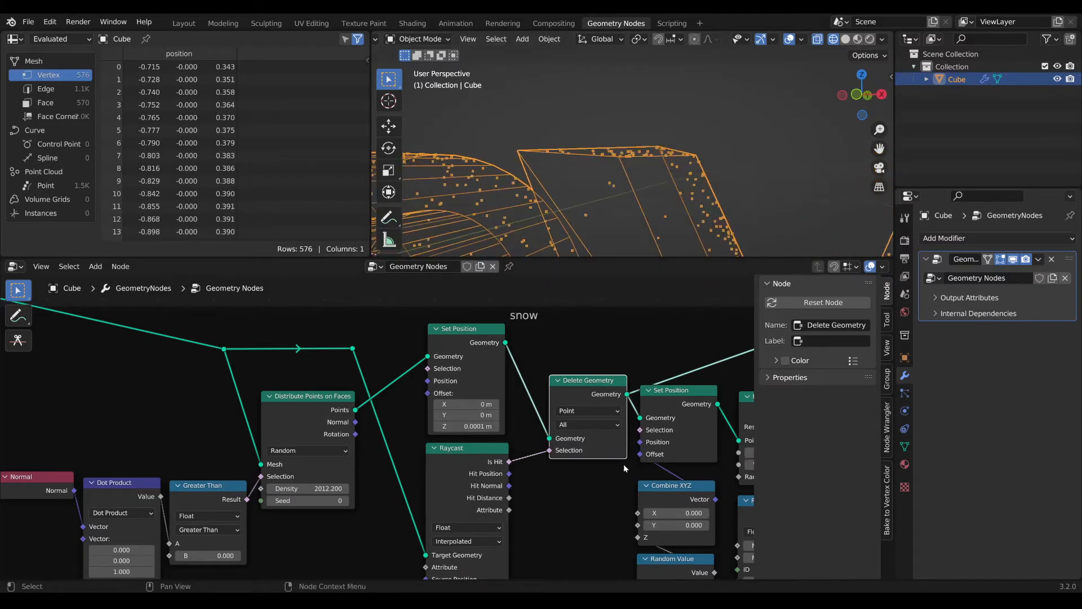
pyautogui.press('m')
pyautogui.press('m')
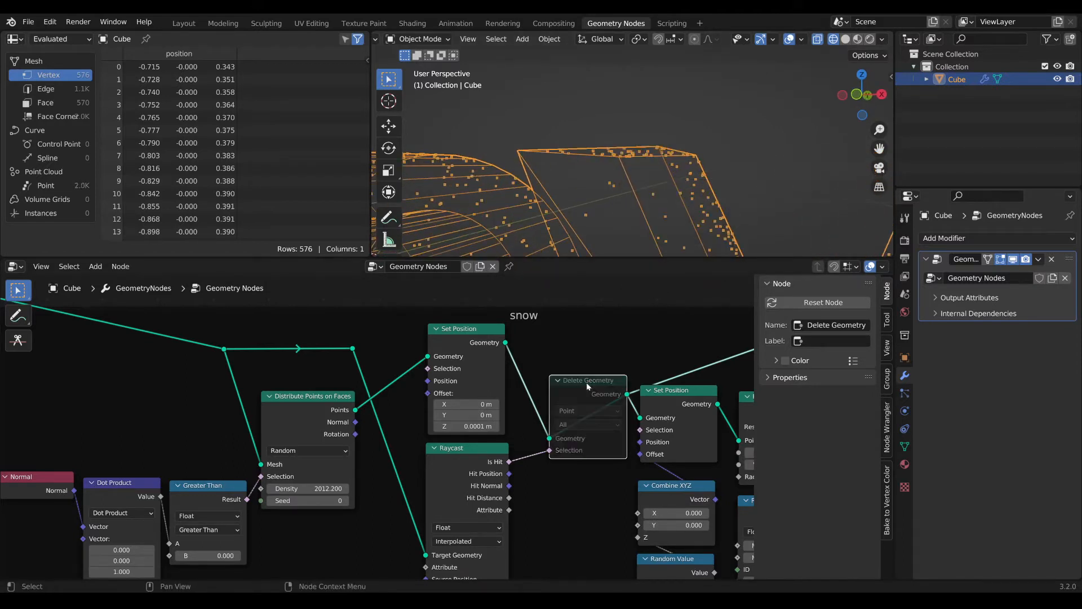
pyautogui.press('m')
pyautogui.press('m')
pyautogui.press('m')
pyautogui.press('m')
# - Set the new Set Position node's Z offset to 0.001 m and unmute the Delete Geometry node
pyautogui.click(473, 426)
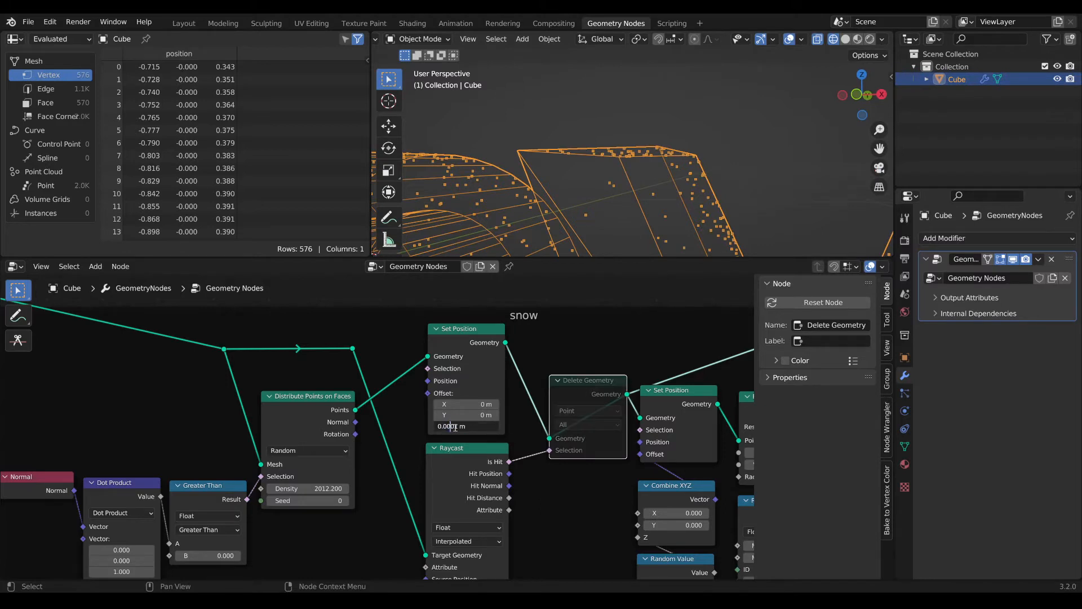
pyautogui.press('Return')
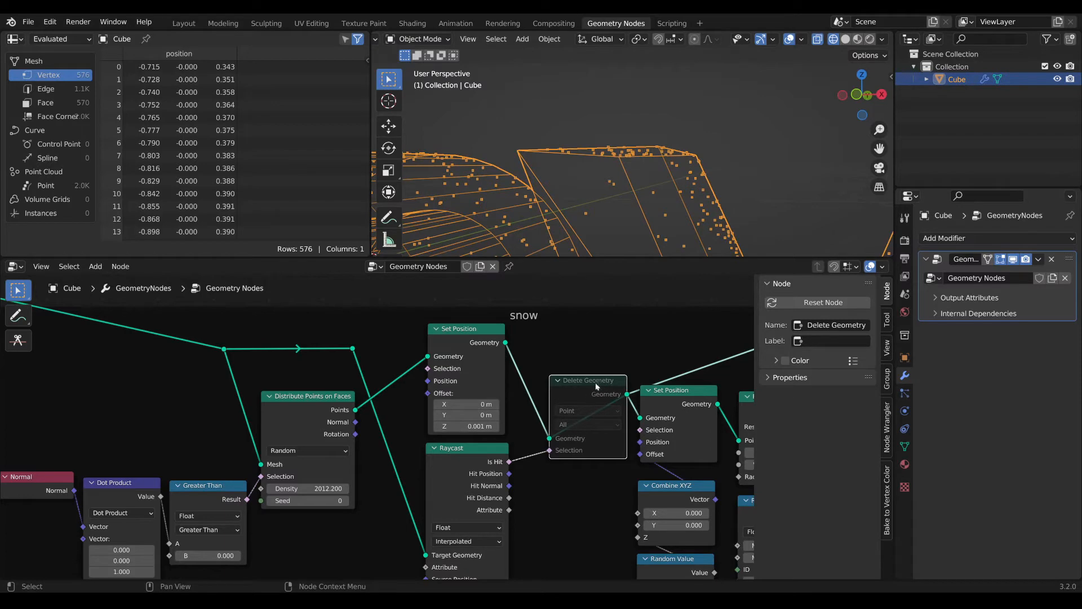
pyautogui.press('m')
pyautogui.press('m')
pyautogui.scroll(-5, 679, 131)
pyautogui.moveTo(680, 131); pyautogui.dragTo(670, 212, button='middle')
pyautogui.press('m')
pyautogui.scroll(-4, 661, 208)
pyautogui.scroll(-2, 662, 207)
pyautogui.scroll(-4, 481, 386)
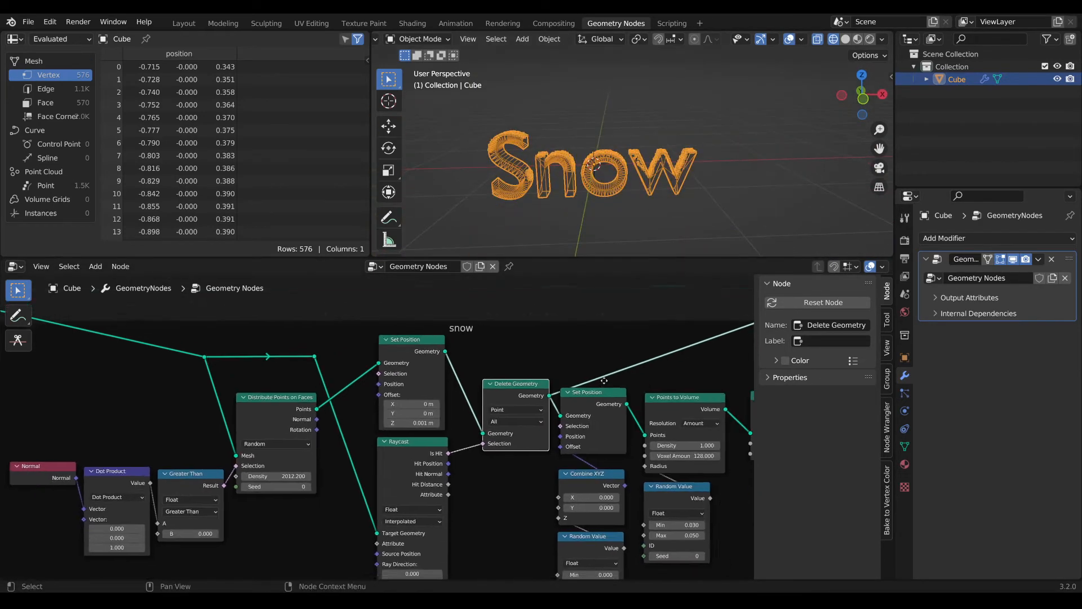
# - Remove the link from Delete Geometry to Join Geometry and connect the Set Shade Smooth output to Join Geometry
pyautogui.scroll(1, 535, 381)
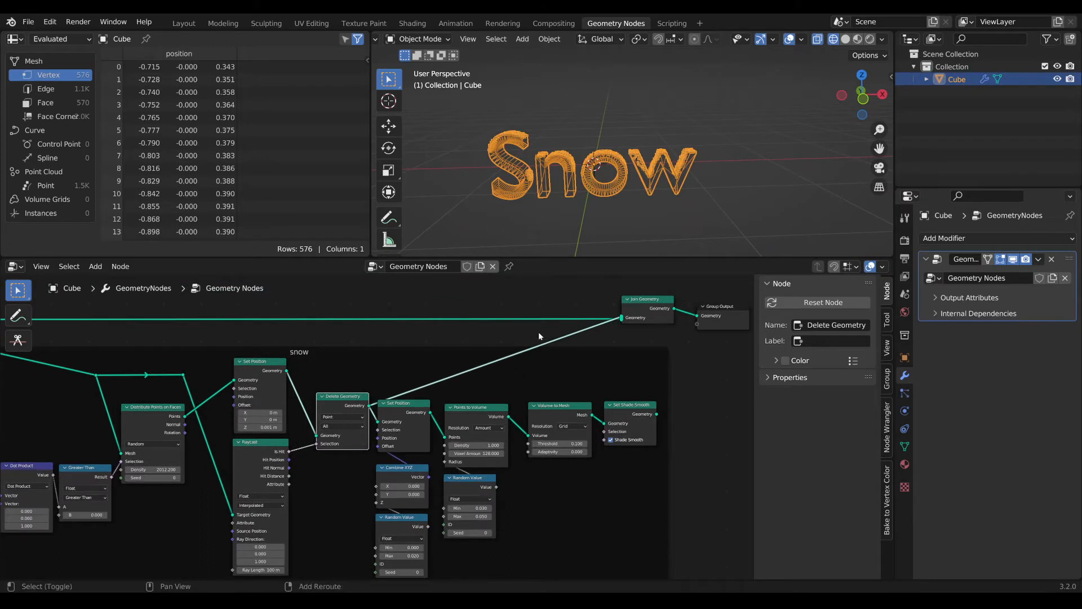
pyautogui.keyDown('shift'); pyautogui.moveTo(538, 331); pyautogui.dragTo(576, 336, button='right'); pyautogui.keyUp('shift')
pyautogui.press('x')
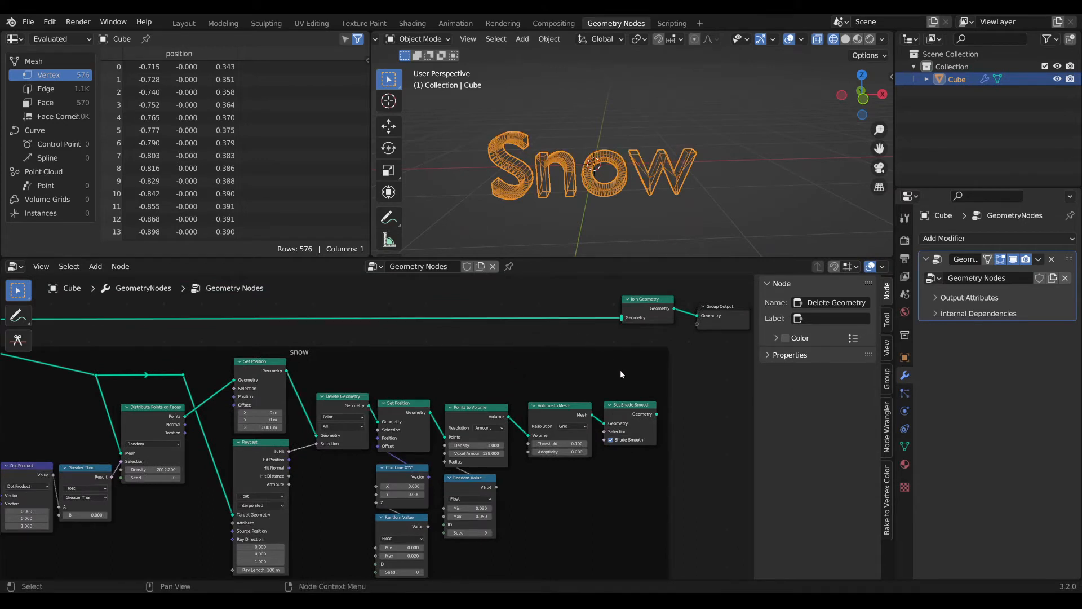
pyautogui.moveTo(656, 414); pyautogui.dragTo(637, 319)
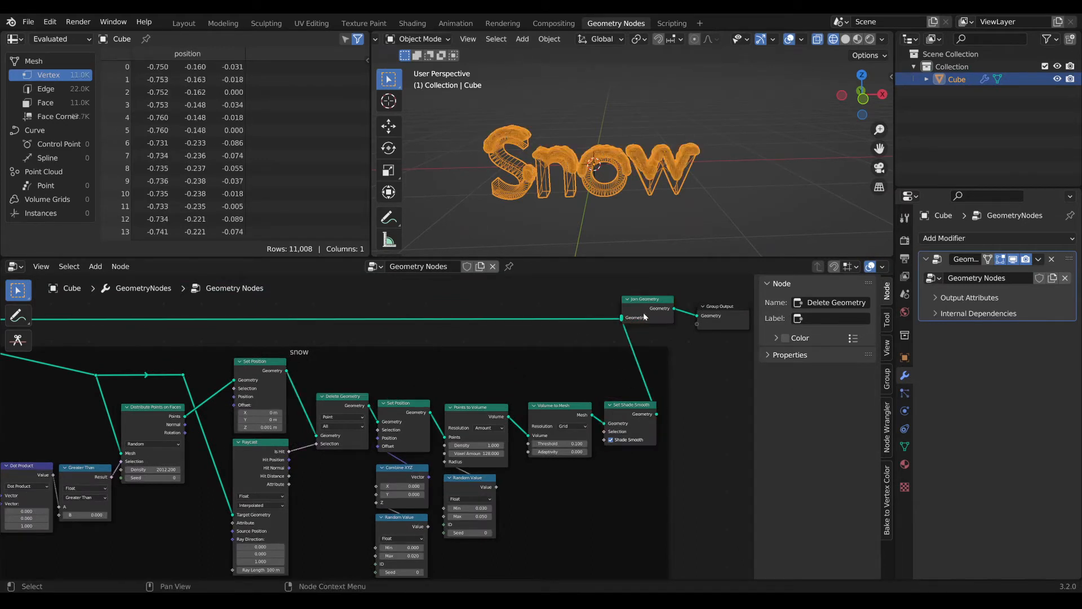
# - Switch the viewport to solid shading and inspect the snow on the letters
pyautogui.moveTo(662, 213)
pyautogui.mouseDown(button='middle')
pyautogui.moveTo(671, 209)
pyautogui.moveTo(631, 191)
pyautogui.moveTo(512, 204)
pyautogui.moveTo(440, 196)
pyautogui.moveTo(848, 188)
pyautogui.moveTo(597, 170)
pyautogui.moveTo(607, 192)
pyautogui.moveTo(649, 198)
pyautogui.mouseUp(button='middle')
pyautogui.click(846, 38)
pyautogui.scroll(-2, 606, 194)
pyautogui.moveTo(648, 198); pyautogui.dragTo(614, 223, button='middle')
pyautogui.scroll(2, 614, 223)
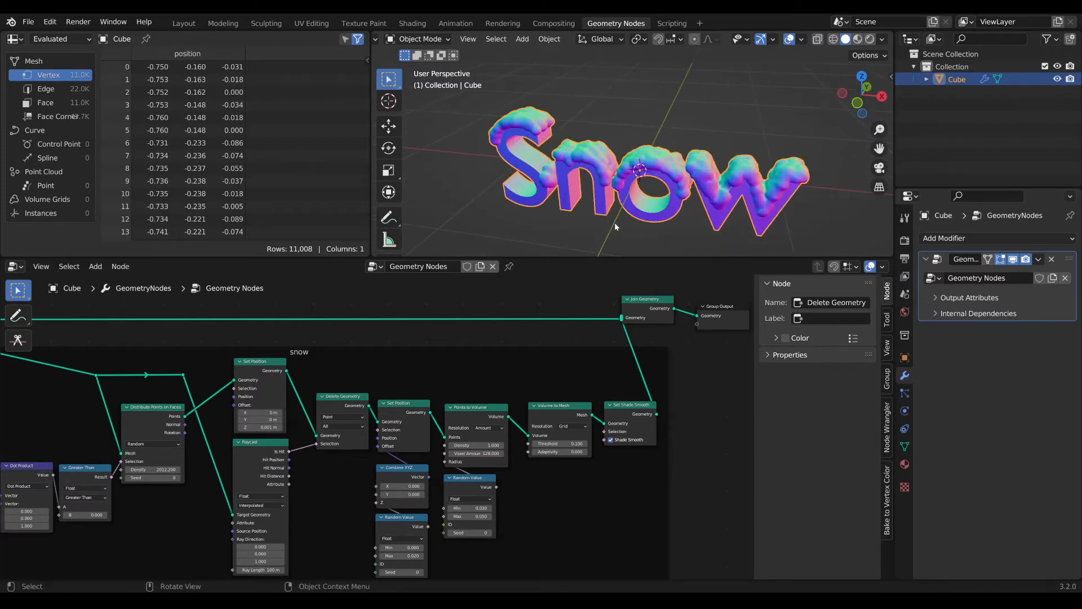
# - Try a different X rotation on the text mesh's Transform node to test the snow on tilted letters
pyautogui.scroll(-1, 614, 223)
pyautogui.scroll(-1, 280, 386)
pyautogui.moveTo(278, 386); pyautogui.dragTo(637, 400, button='middle')
pyautogui.scroll(3, 374, 397)
pyautogui.moveTo(276, 386); pyautogui.dragTo(468, 400, button='middle')
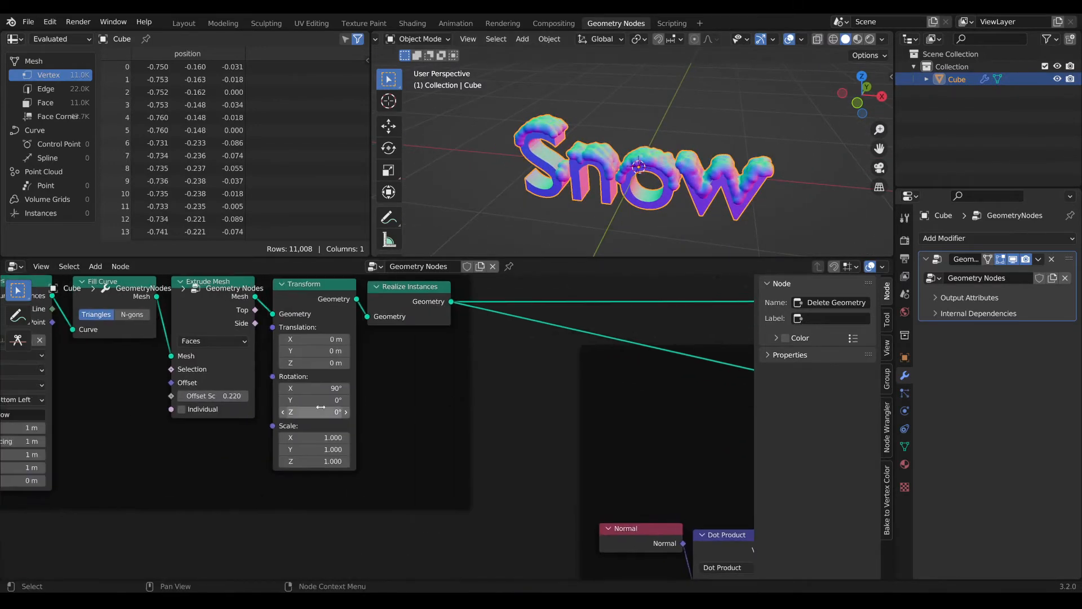
pyautogui.moveTo(315, 388)
pyautogui.mouseDown()
pyautogui.moveTo(344, 388)
pyautogui.moveTo(273, 388)
pyautogui.moveTo(316, 388)
pyautogui.mouseUp()
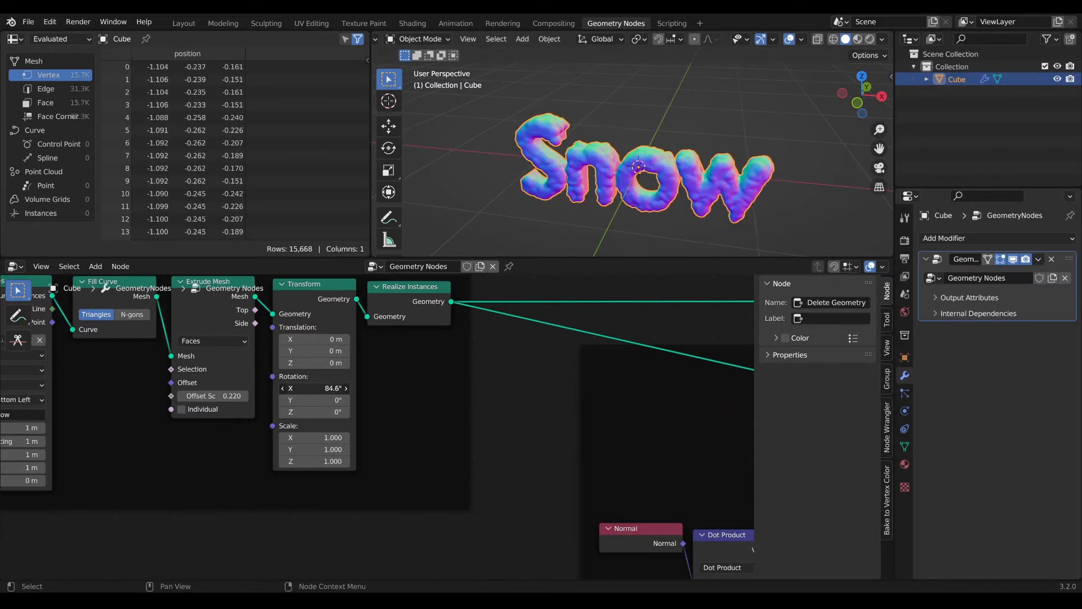
pyautogui.rightClick(330, 388)
pyautogui.scroll(2, 633, 122)
pyautogui.scroll(-6, 663, 168)
pyautogui.scroll(2, 663, 167)
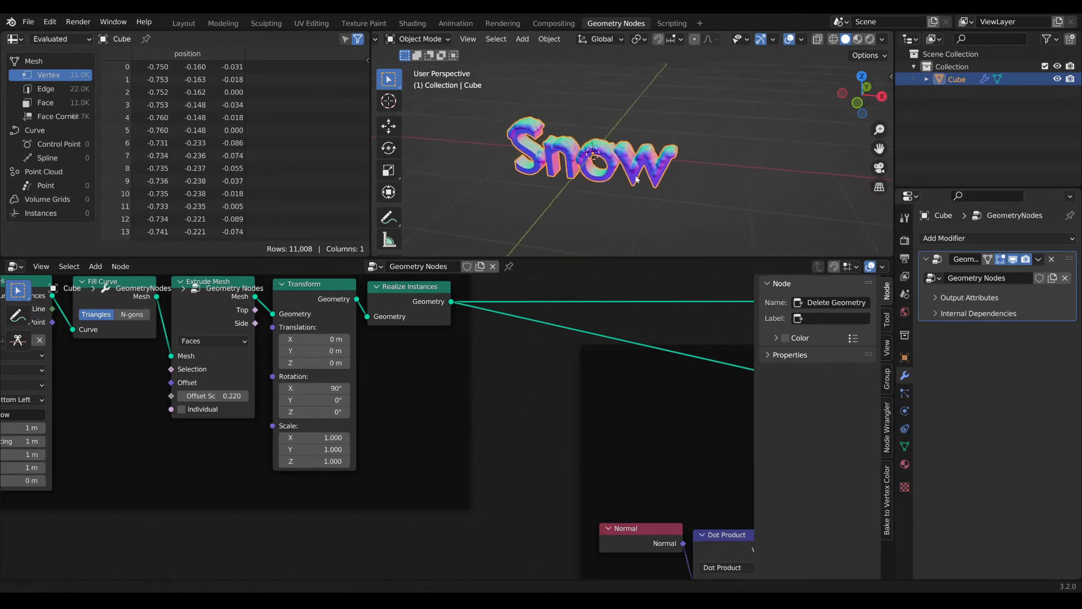
# - Toggle muting of Delete Geometry to compare the snow mesh inside the letter "o"
pyautogui.keyDown('shift'); pyautogui.moveTo(664, 166); pyautogui.dragTo(477, 147, button='middle'); pyautogui.keyUp('shift')
pyautogui.scroll(-6, 614, 377)
pyautogui.moveTo(665, 370); pyautogui.dragTo(437, 314, button='middle')
pyautogui.scroll(2, 537, 350)
pyautogui.scroll(1, 536, 350)
pyautogui.moveTo(536, 350); pyautogui.dragTo(411, 387, button='middle')
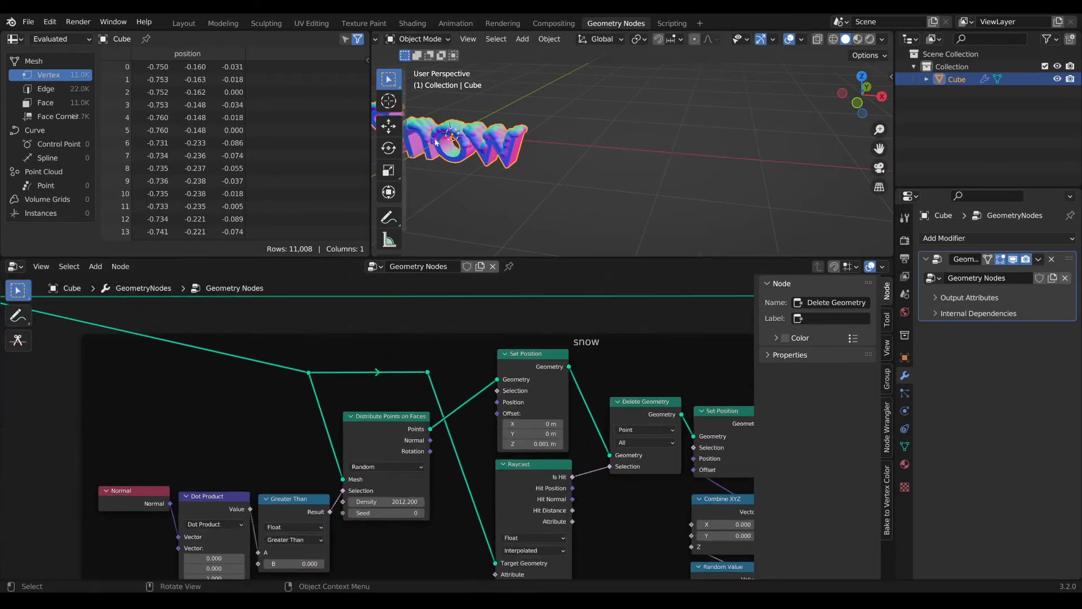
pyautogui.scroll(2, 670, 174)
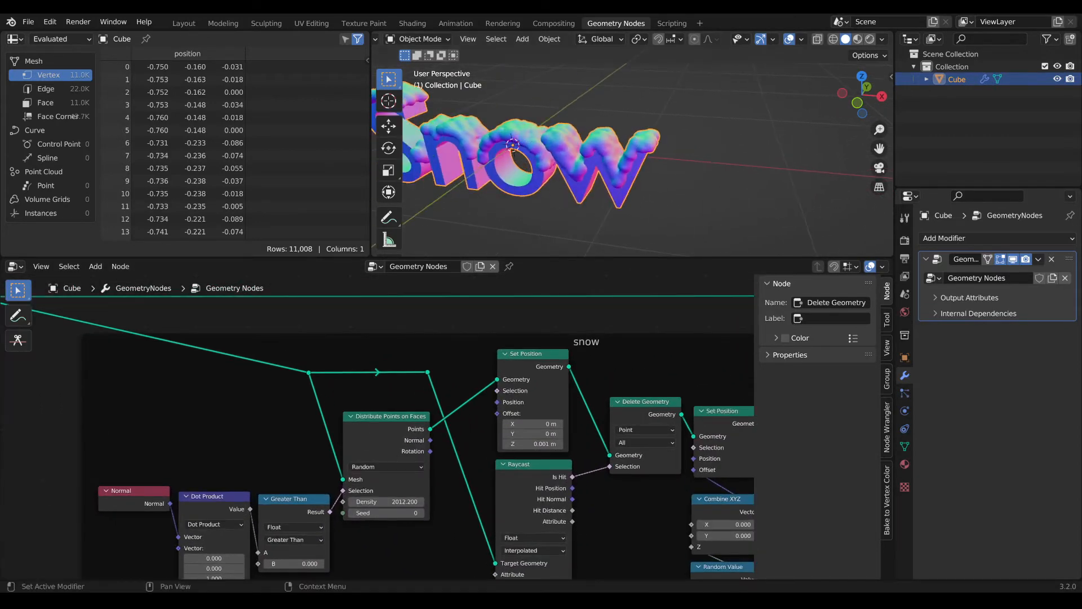
pyautogui.moveTo(652, 409); pyautogui.dragTo(596, 411, button='middle')
pyautogui.click(596, 411)
pyautogui.press('m')
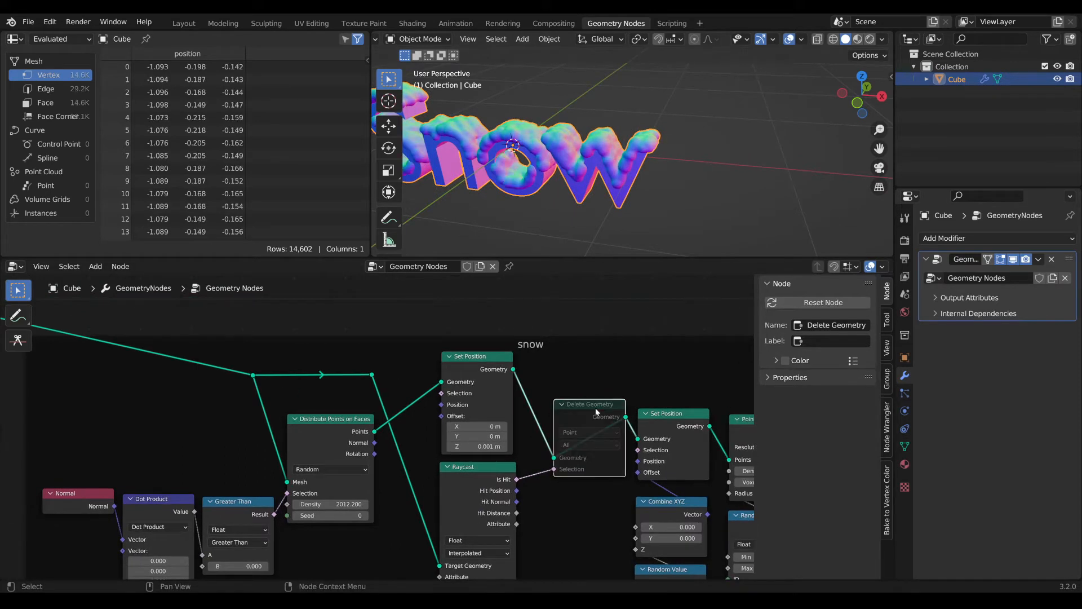
pyautogui.press('m')
# - Toggle muting of the Set Position node that precedes Delete Geometry to compare its effect on the snow
pyautogui.moveTo(639, 411); pyautogui.dragTo(612, 415, button='middle')
pyautogui.scroll(-1, 484, 367)
pyautogui.click(464, 364)
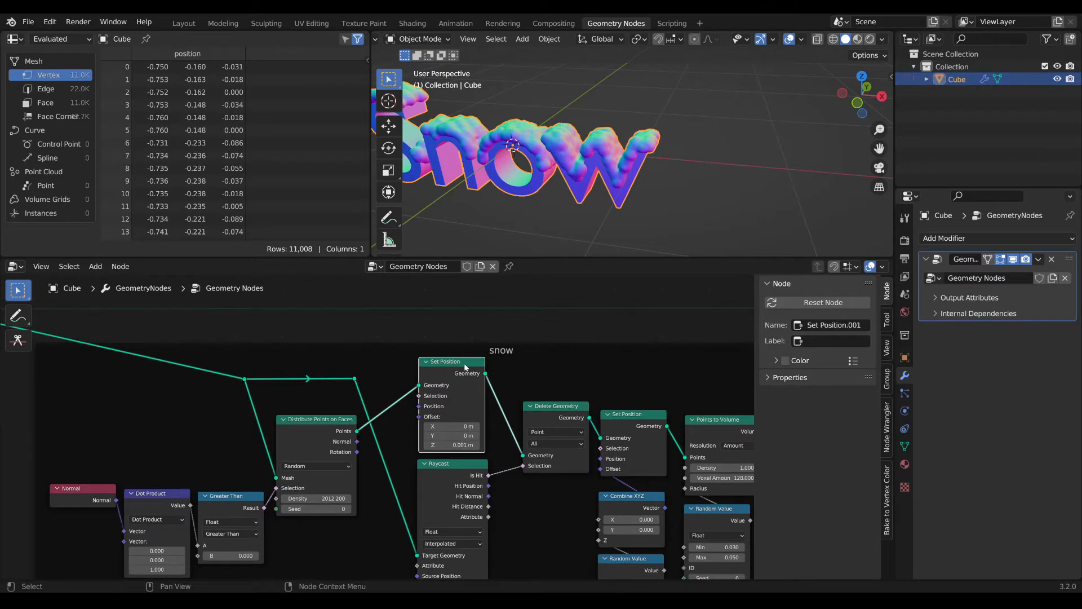
pyautogui.press('m')
pyautogui.press('m')
pyautogui.press('m')
pyautogui.press('m')
pyautogui.press('m')
pyautogui.press('m')
pyautogui.moveTo(555, 181); pyautogui.dragTo(609, 169, button='middle')
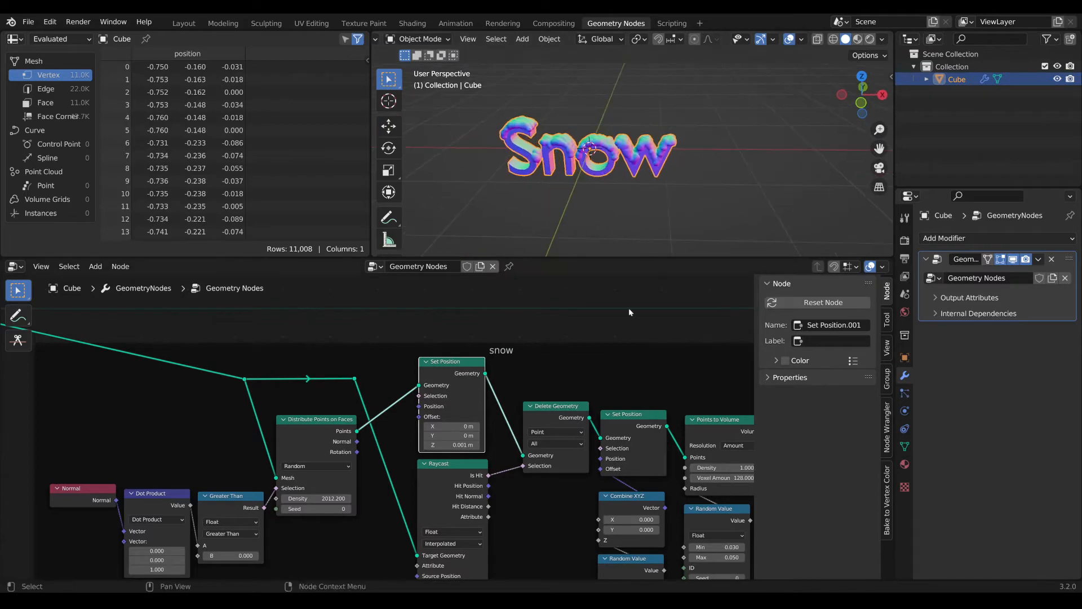
# - Move the Join Geometry and Group Output nodes farther away from the end of the snow frame
pyautogui.scroll(-2, 630, 350)
pyautogui.moveTo(633, 394); pyautogui.dragTo(523, 393, button='middle')
pyautogui.scroll(-2, 491, 391)
pyautogui.moveTo(580, 389); pyautogui.dragTo(620, 356)
pyautogui.moveTo(485, 353); pyautogui.dragTo(560, 351)
pyautogui.scroll(2, 667, 172)
pyautogui.moveTo(676, 170); pyautogui.dragTo(670, 173, button='middle')
pyautogui.scroll(1, 667, 171)
pyautogui.moveTo(631, 402); pyautogui.dragTo(558, 347)
pyautogui.moveTo(563, 350); pyautogui.dragTo(588, 353)
pyautogui.scroll(-3, 601, 410)
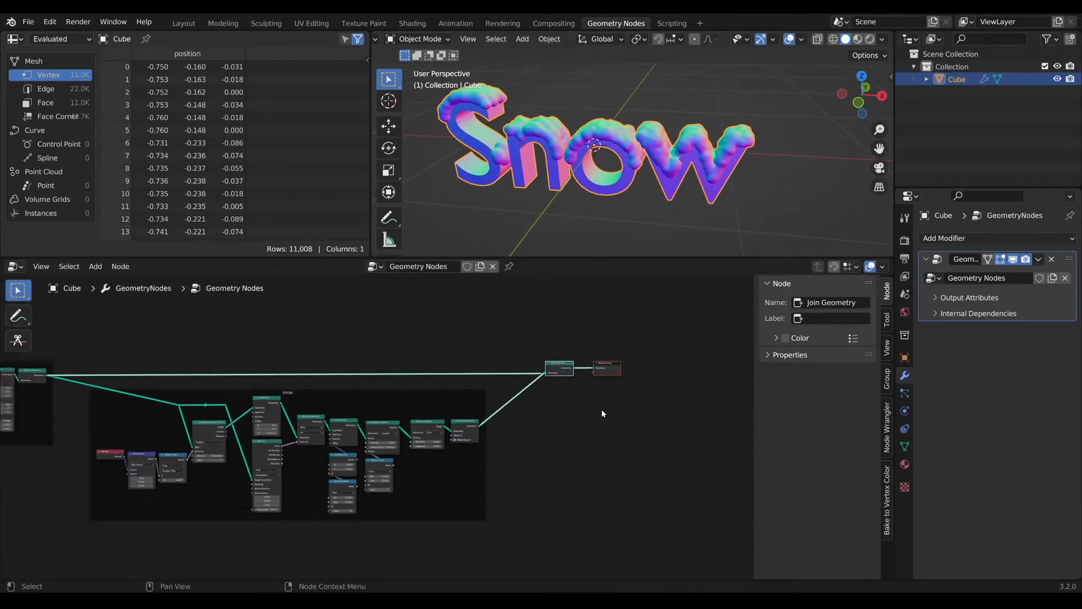
# - Add a Curve Line node in the empty area above the snow frame
pyautogui.moveTo(600, 411); pyautogui.dragTo(584, 528, button='middle')
pyautogui.scroll(-1, 582, 385)
pyautogui.scroll(1, 533, 468)
pyautogui.scroll(5, 529, 463)
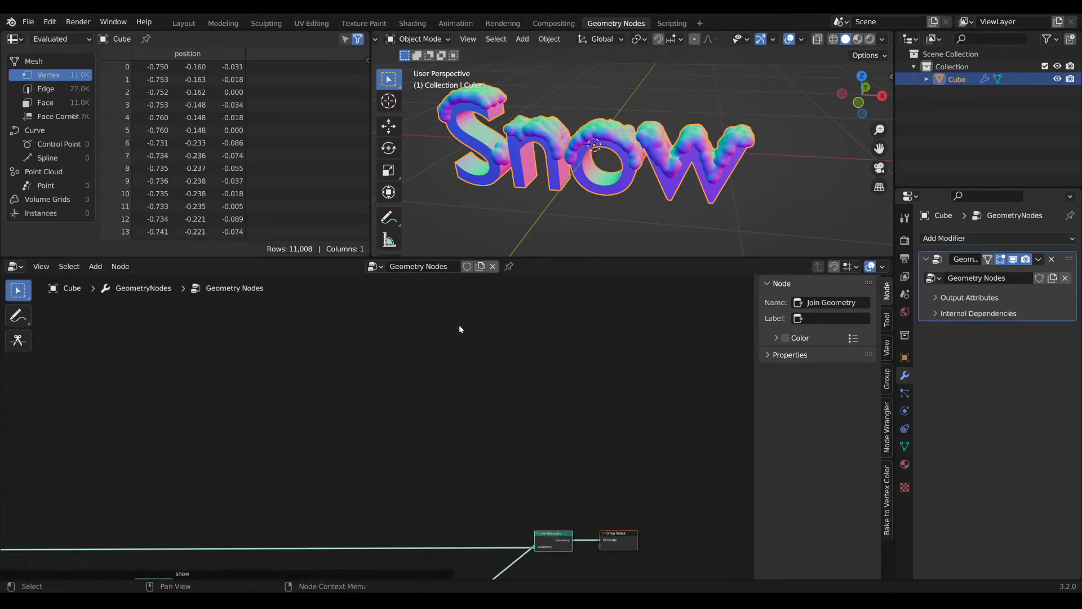
pyautogui.moveTo(459, 325); pyautogui.dragTo(444, 410, button='middle')
pyautogui.hotkey('shift', 'a')
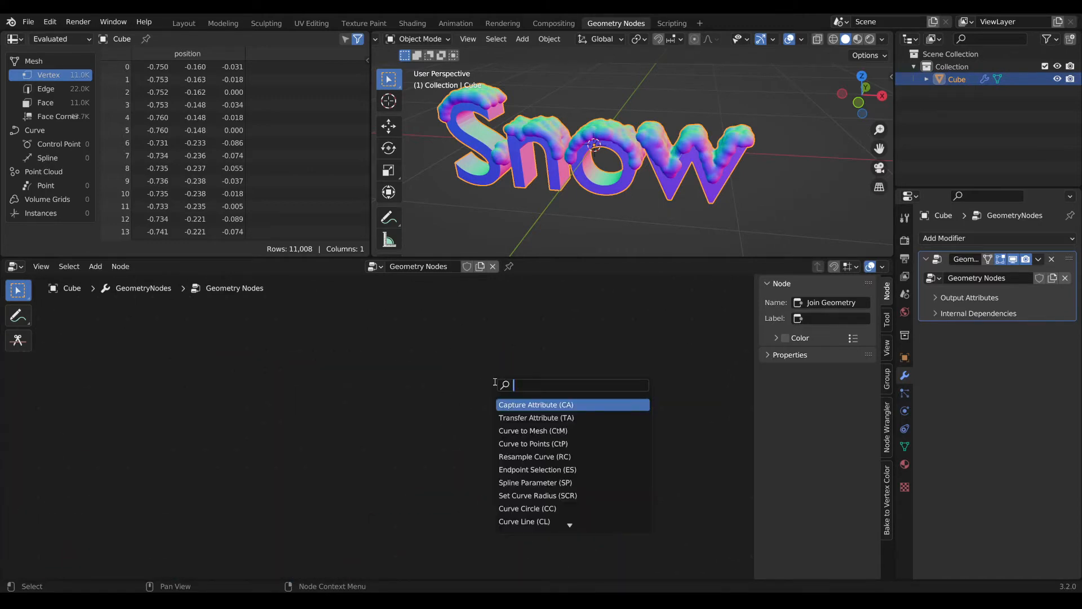
pyautogui.write('cu')
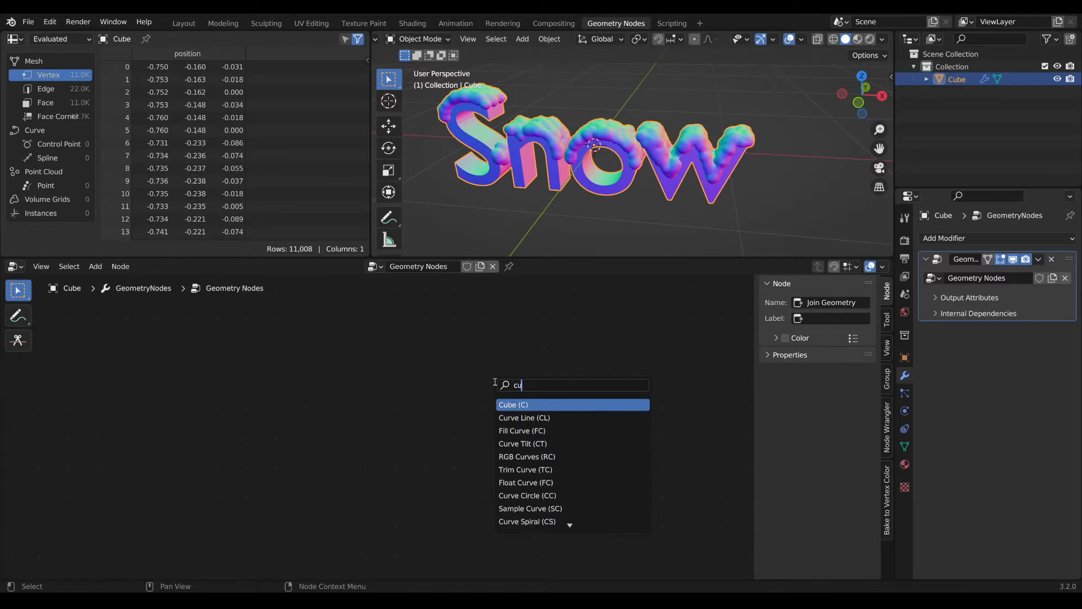
pyautogui.press('Down')
pyautogui.press('Return')
pyautogui.click(488, 336)
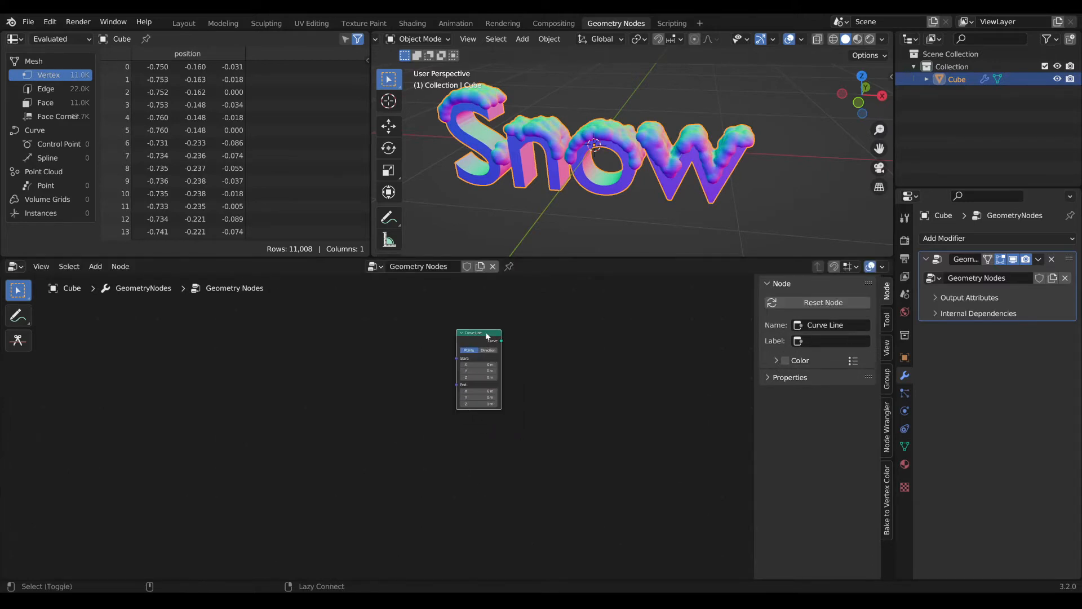
# - Link the Curve Line to the Group Output for preview and set its End Z to -1 m
pyautogui.keyDown('alt'); pyautogui.keyDown('shift'); pyautogui.click(487, 336); pyautogui.keyUp('shift'); pyautogui.keyUp('alt')
pyautogui.keyDown('shift'); pyautogui.moveTo(514, 232); pyautogui.dragTo(536, 232, button='middle'); pyautogui.keyUp('shift')
pyautogui.scroll(2, 517, 386)
pyautogui.keyDown('shift'); pyautogui.moveTo(517, 387); pyautogui.dragTo(454, 435, button='middle'); pyautogui.keyUp('shift')
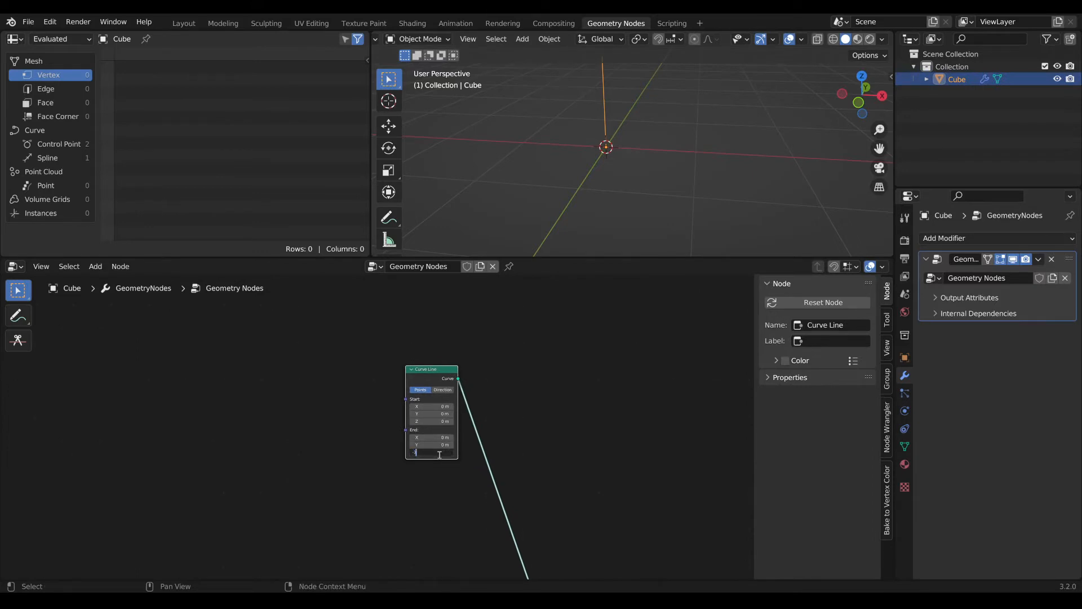
pyautogui.moveTo(693, 120); pyautogui.dragTo(573, 387, button='middle')
# - Add a Curve to Mesh node on the link between Curve Line and the Group Output
pyautogui.press('Tab')
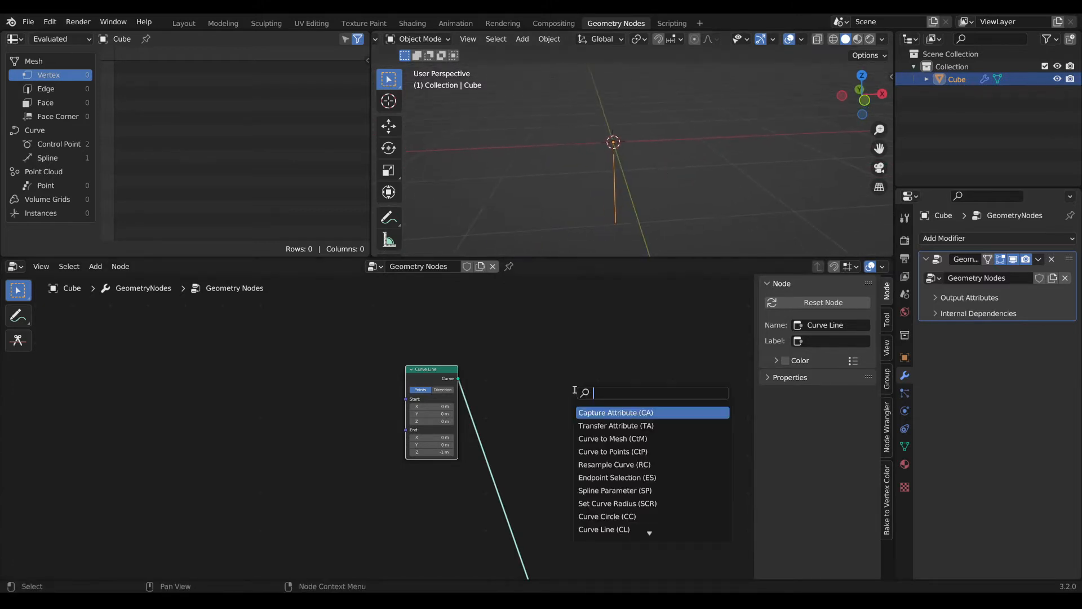
pyautogui.write('ctm')
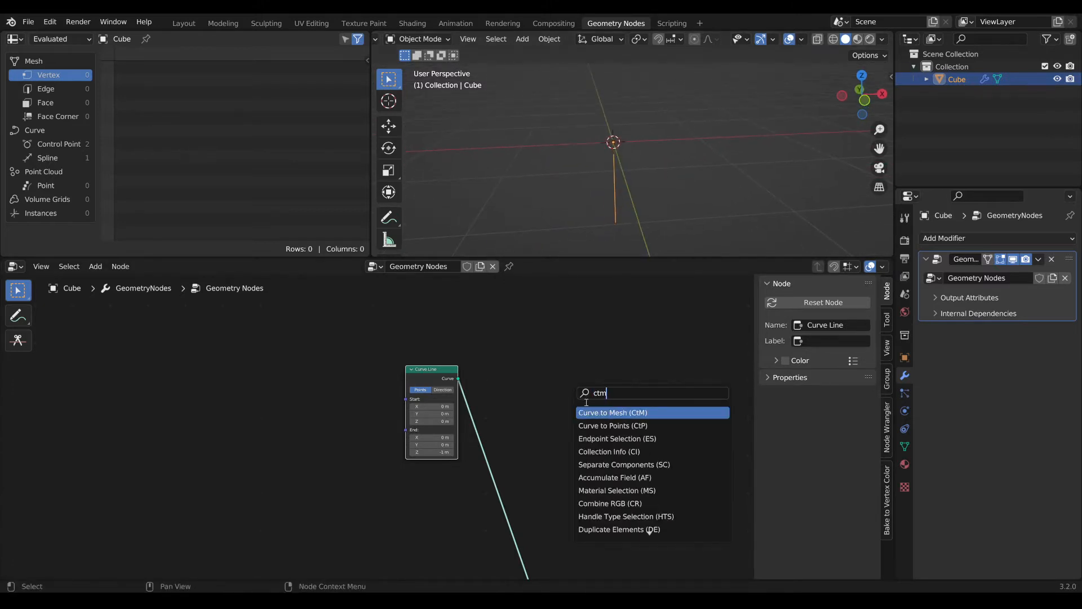
pyautogui.press('Return')
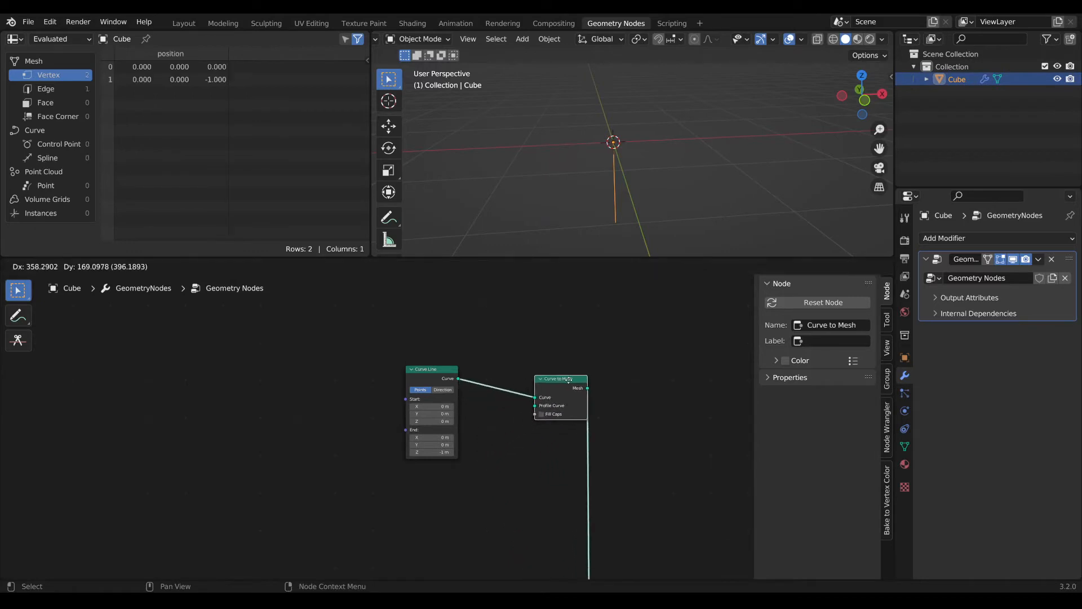
pyautogui.click(561, 389)
# - Add a Curve Circle node, link it to Curve to Mesh's Profile Curve, and set its Resolution to 16
pyautogui.press('Tab')
pyautogui.write('circ')
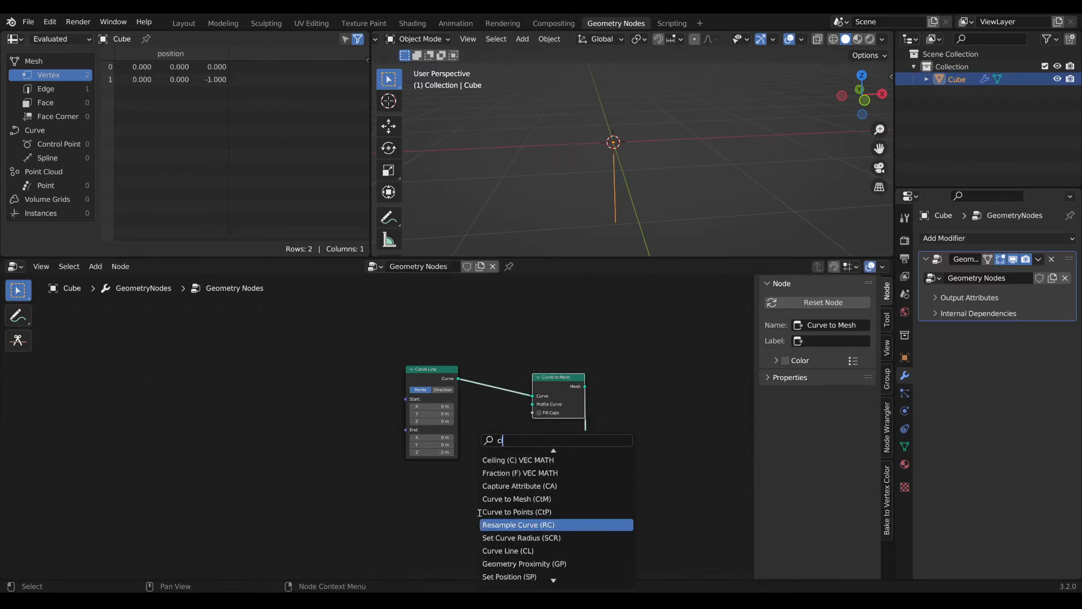
pyautogui.press('Down')
pyautogui.press('Return')
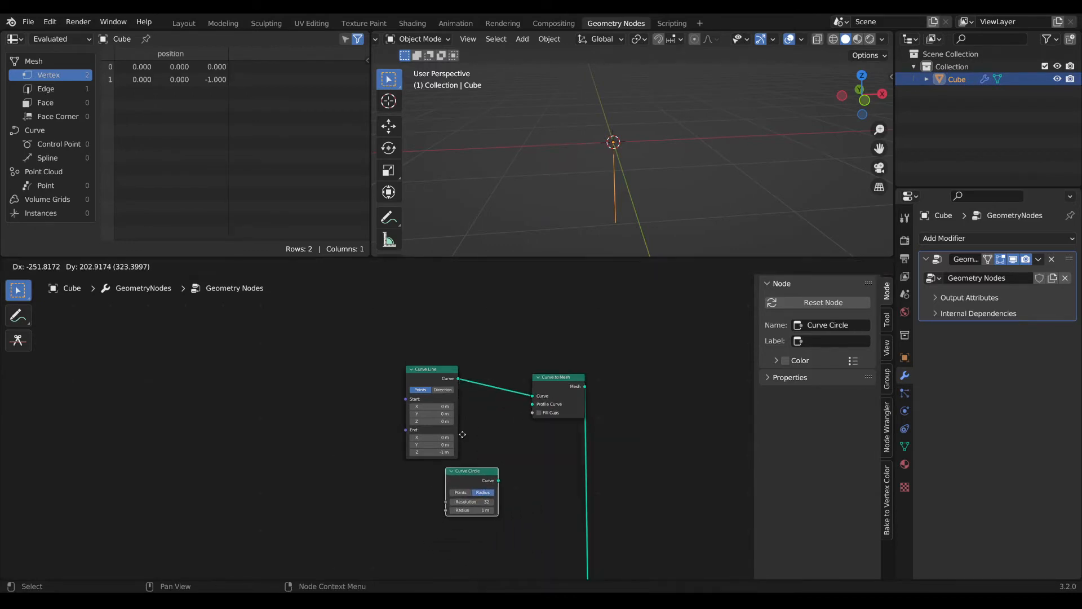
pyautogui.click(528, 437)
pyautogui.moveTo(519, 429); pyautogui.dragTo(533, 404)
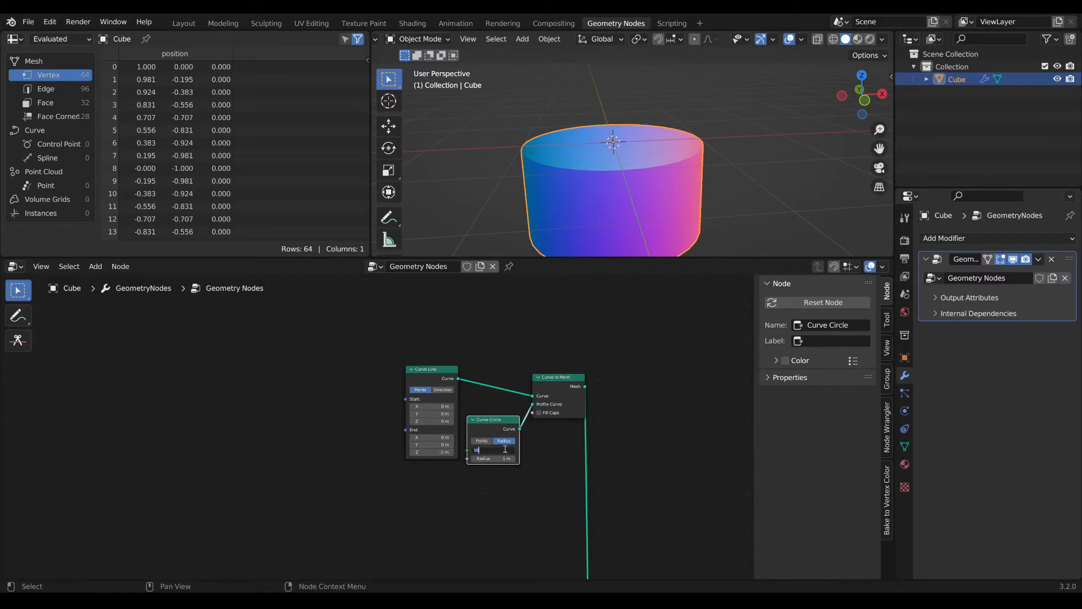
pyautogui.press('Return')
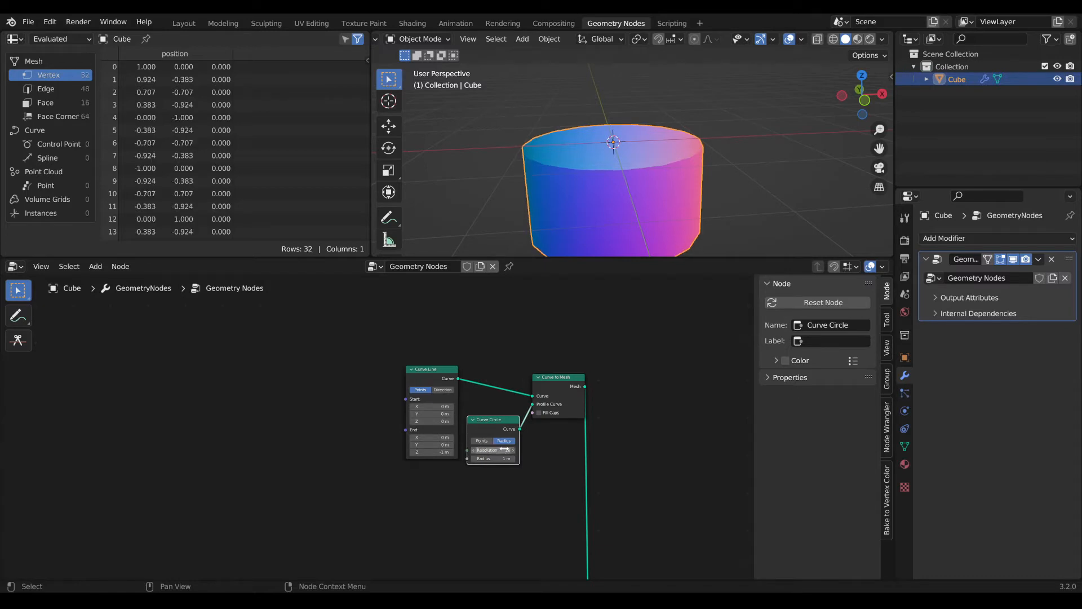
# - Move the Curve Line and Curve Circle nodes away from Curve to Mesh to make room between them
pyautogui.moveTo(439, 372); pyautogui.dragTo(427, 331)
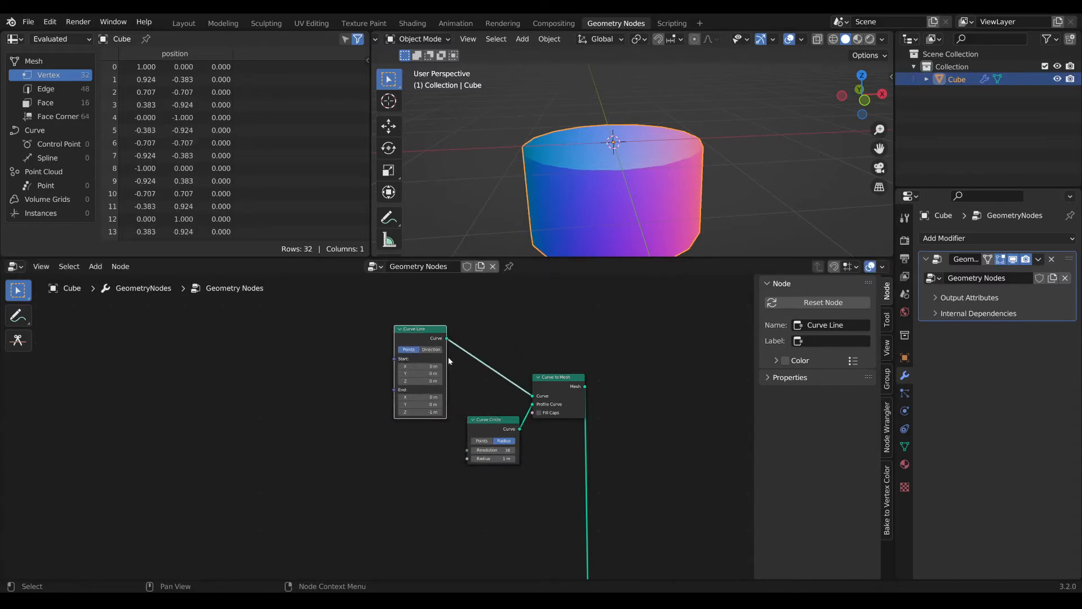
pyautogui.moveTo(495, 427); pyautogui.dragTo(422, 440)
pyautogui.scroll(-4, 451, 448)
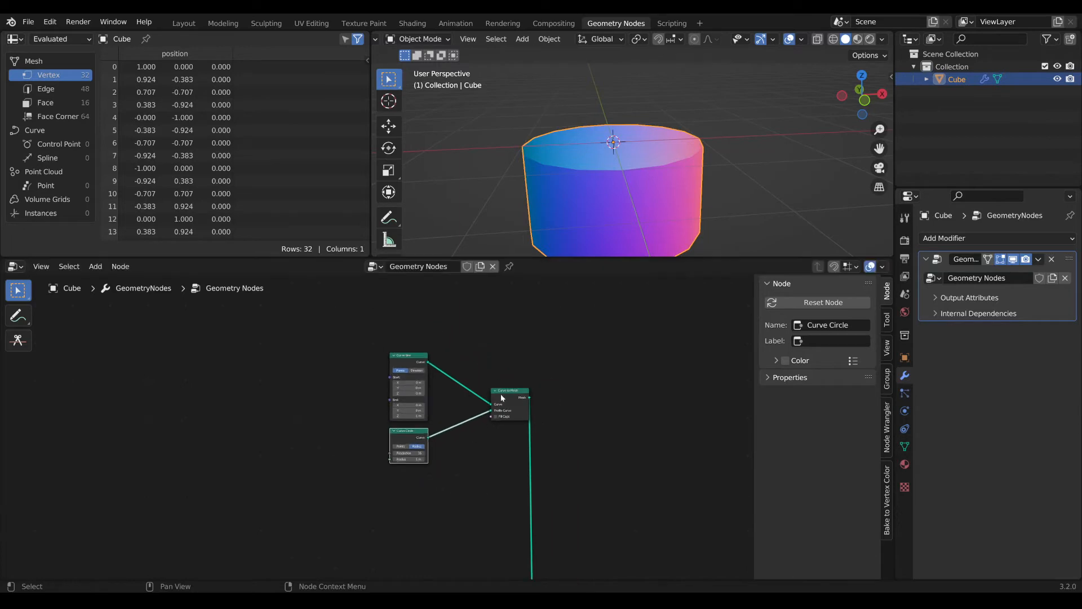
pyautogui.moveTo(421, 360); pyautogui.dragTo(352, 347)
# - Insert a Set Curve Radius node on the link between Curve Line and Curve to Mesh
pyautogui.press('Tab')
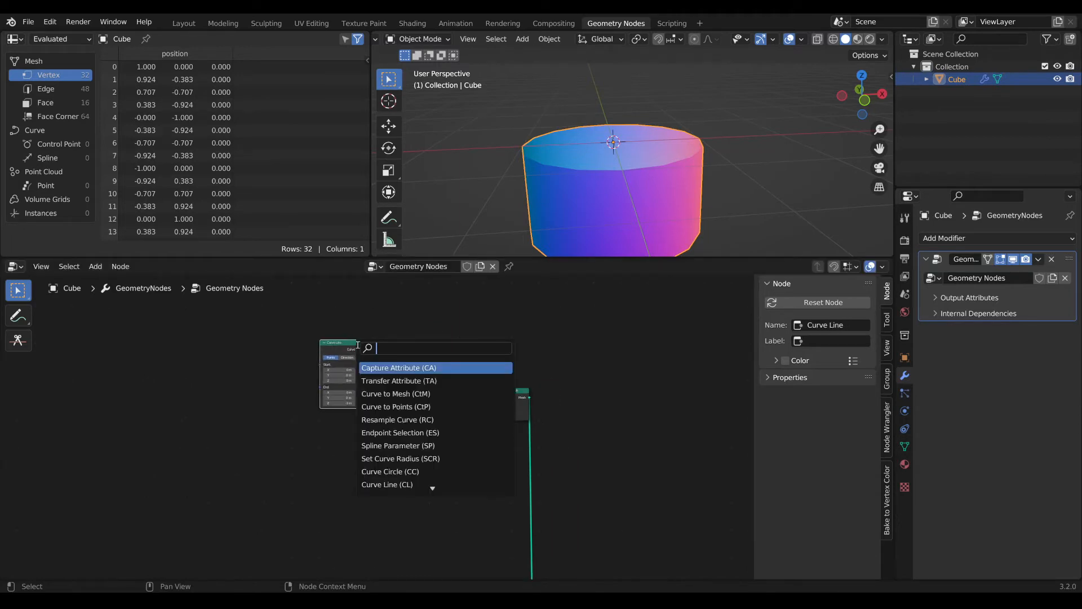
pyautogui.write('set')
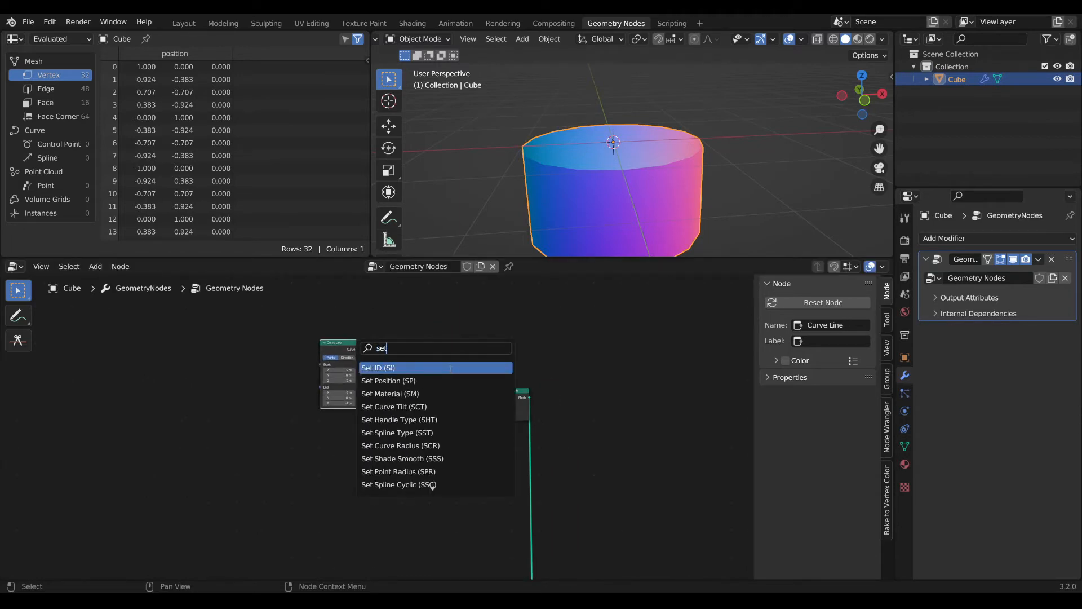
pyautogui.write(' ra')
pyautogui.press('Return')
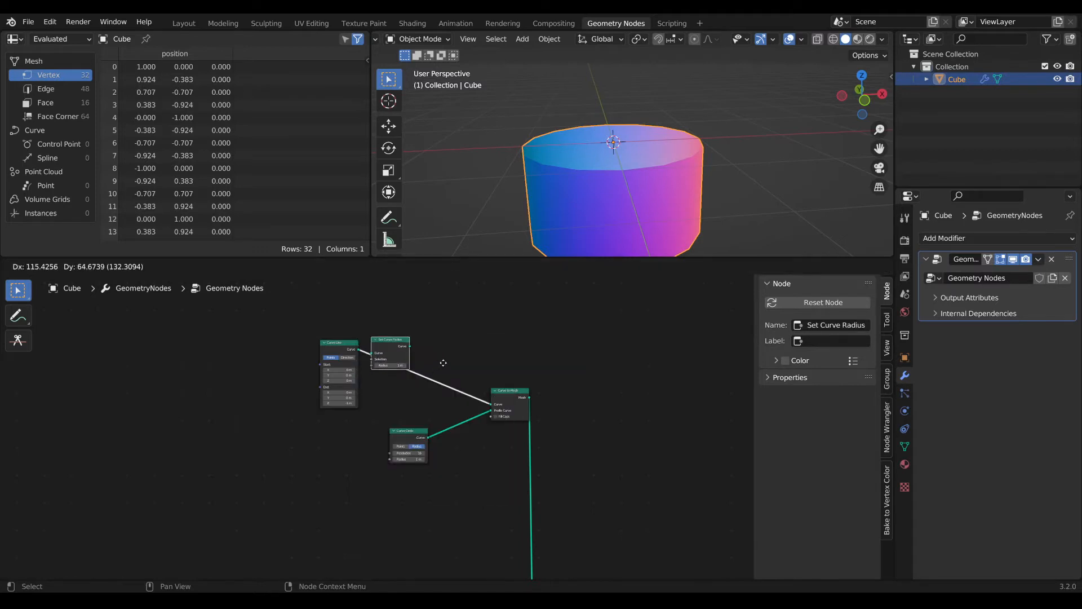
pyautogui.click(465, 377)
pyautogui.moveTo(421, 369); pyautogui.dragTo(459, 375)
# - Add a Spline Parameter node just above the Set Curve Radius node
pyautogui.scroll(2, 454, 367)
pyautogui.moveTo(445, 352); pyautogui.dragTo(437, 381, button='middle')
pyautogui.press('Tab')
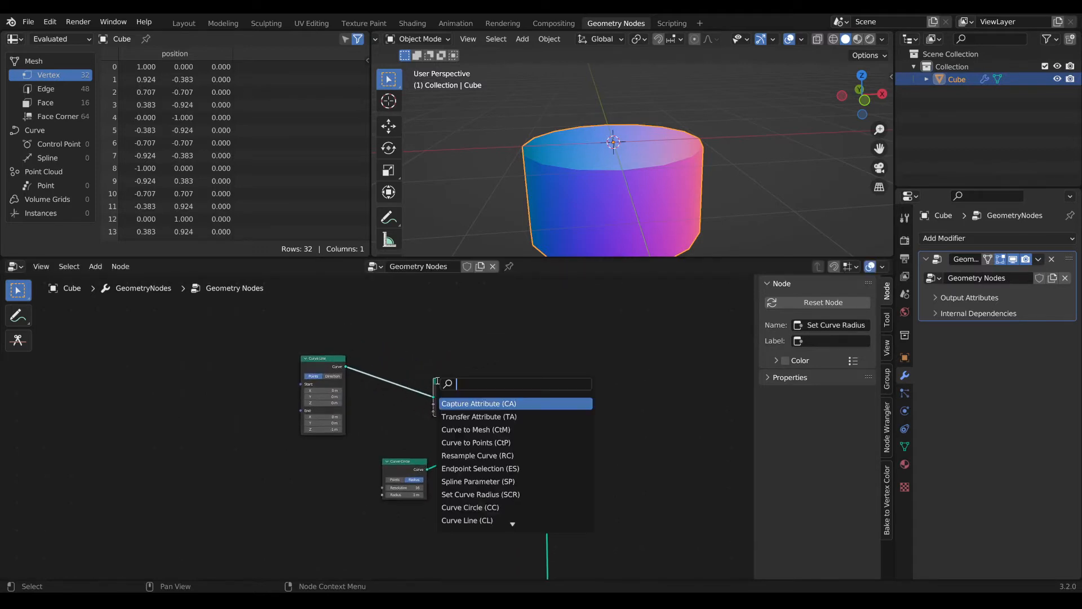
pyautogui.write('para')
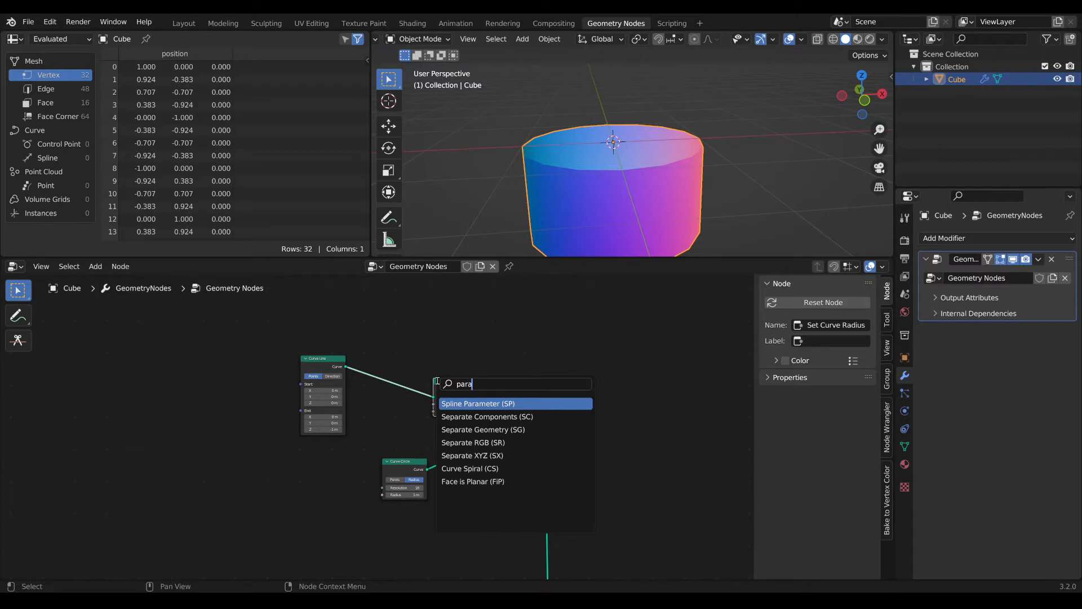
pyautogui.press('Return')
pyautogui.click(453, 357)
pyautogui.scroll(2, 453, 357)
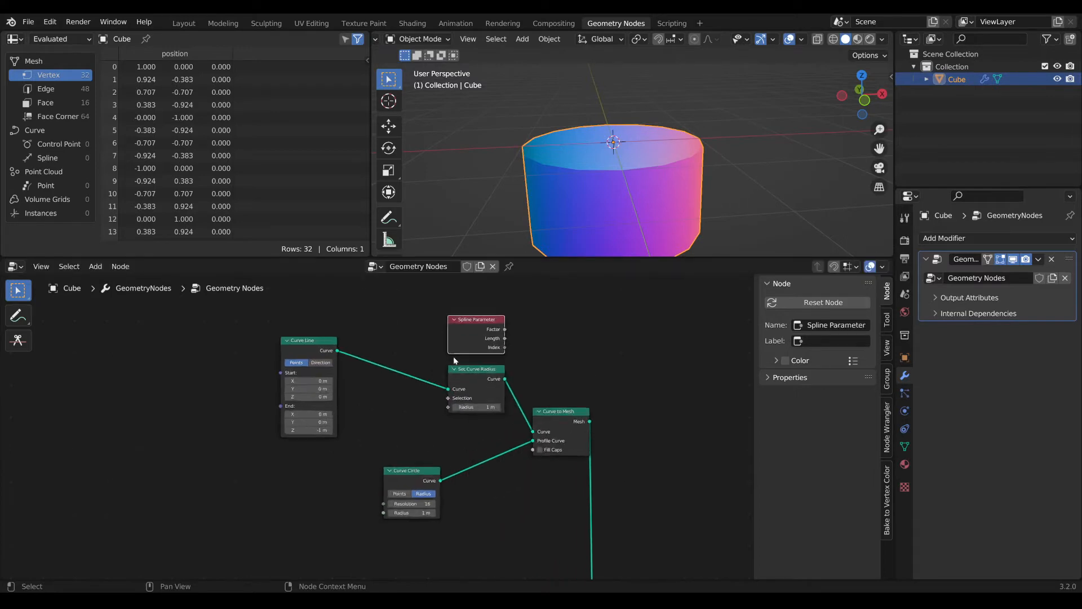
# - Link the Spline Parameter's Factor to the Radius of Set Curve Radius and inspect the resulting shape
pyautogui.moveTo(502, 376); pyautogui.dragTo(514, 404)
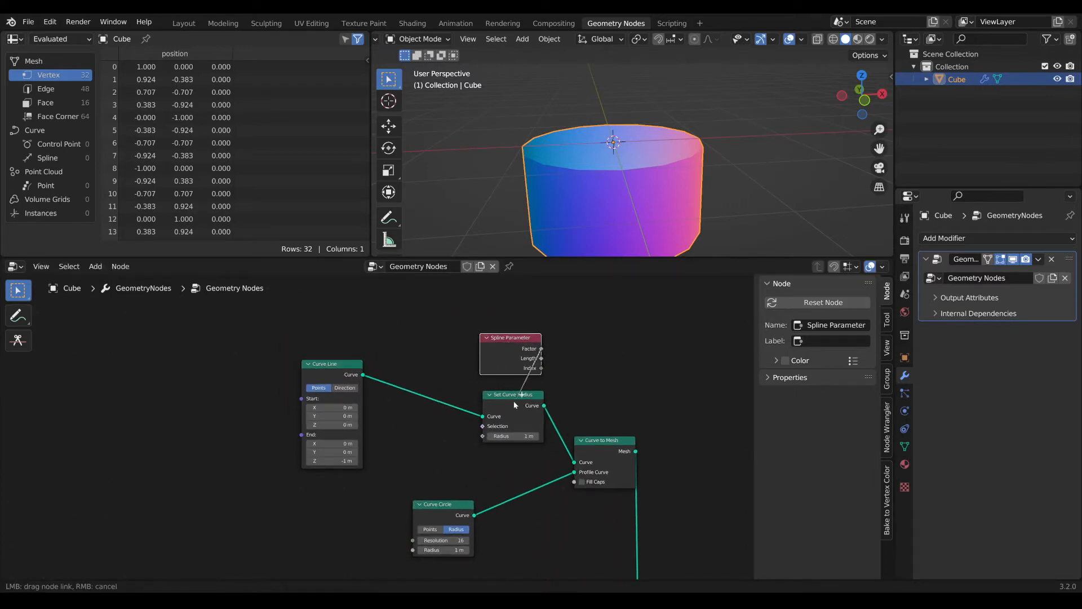
pyautogui.moveTo(485, 438); pyautogui.dragTo(483, 436)
pyautogui.scroll(-1, 515, 347)
pyautogui.moveTo(619, 186); pyautogui.dragTo(676, 144, button='middle')
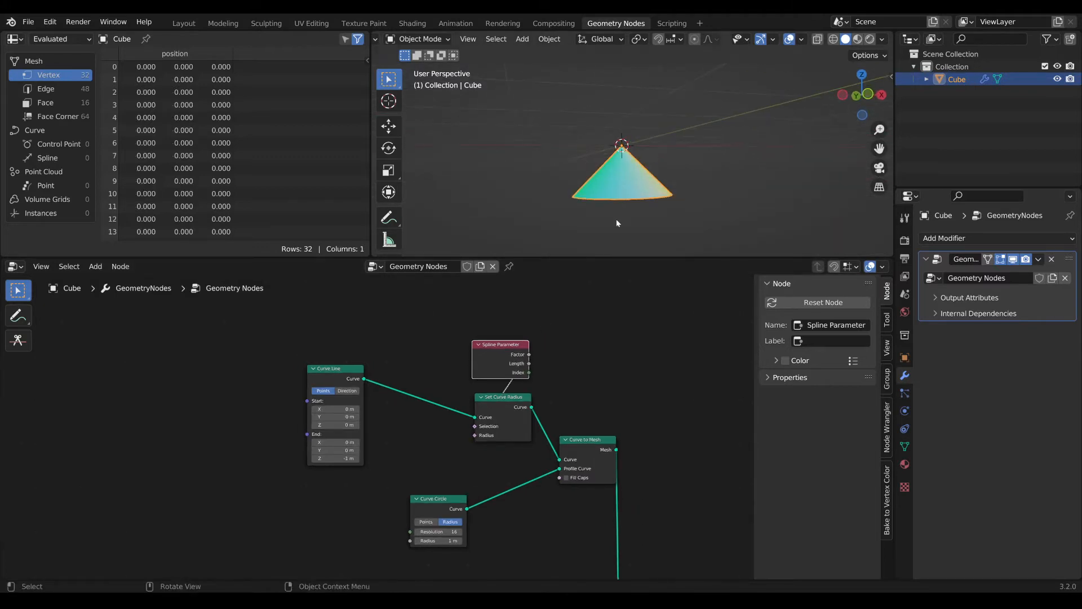
pyautogui.moveTo(617, 222); pyautogui.dragTo(618, 183, button='middle')
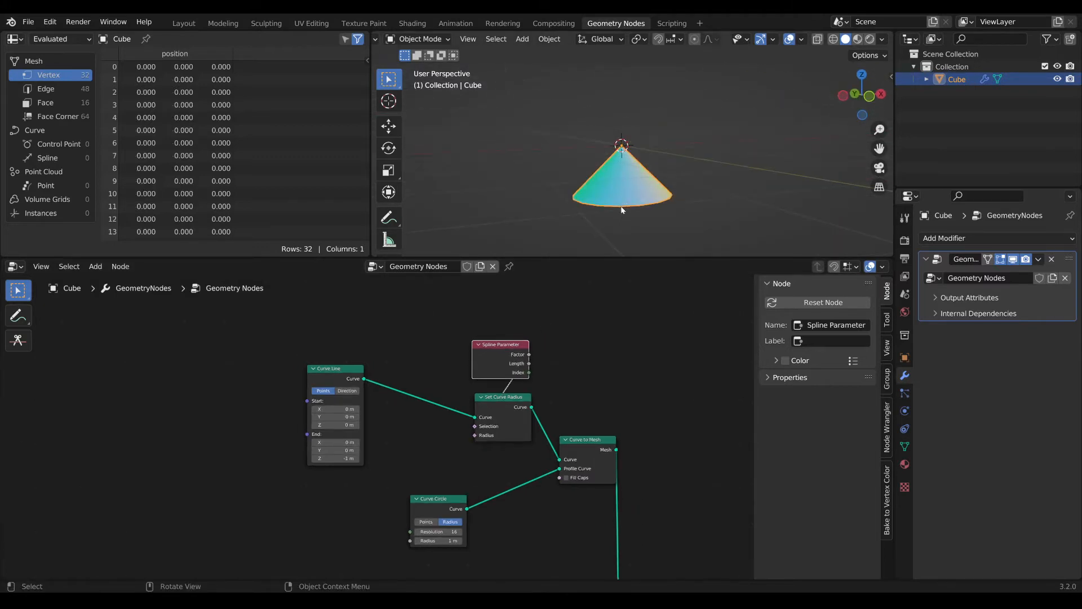
# - Move the Spline Parameter node above the Curve Line node to free space before Set Curve Radius
pyautogui.scroll(1, 537, 394)
pyautogui.moveTo(527, 334); pyautogui.dragTo(355, 276)
pyautogui.moveTo(355, 276); pyautogui.dragTo(449, 360, button='middle')
pyautogui.scroll(2, 494, 365)
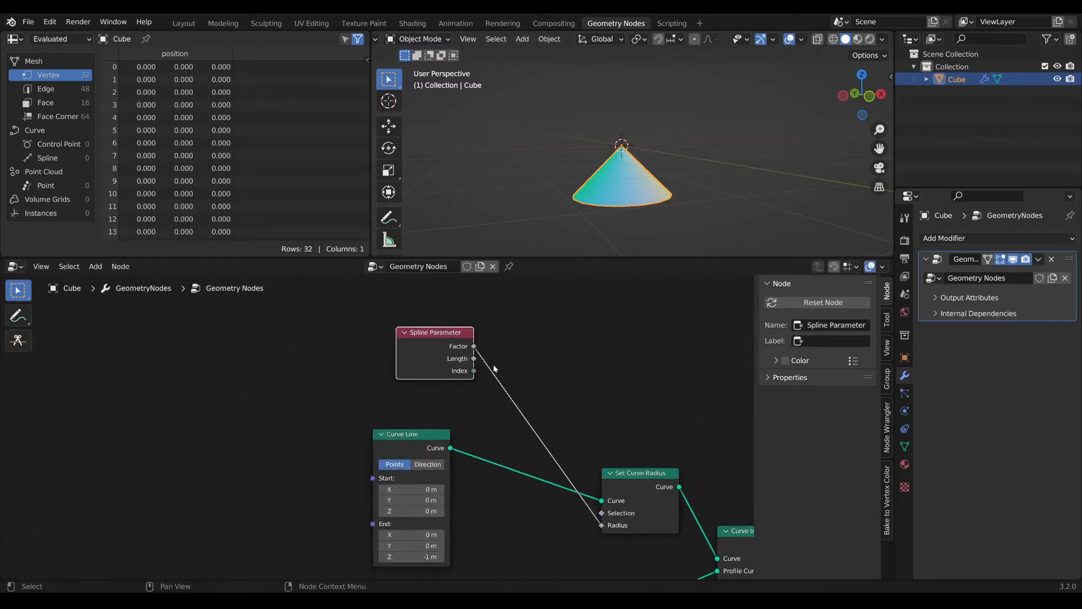
# - Insert a Multiply math node on the link between the Spline Parameter's Factor and the Set Curve Radius input
pyautogui.hotkey('shift', 'a')
pyautogui.press('s')
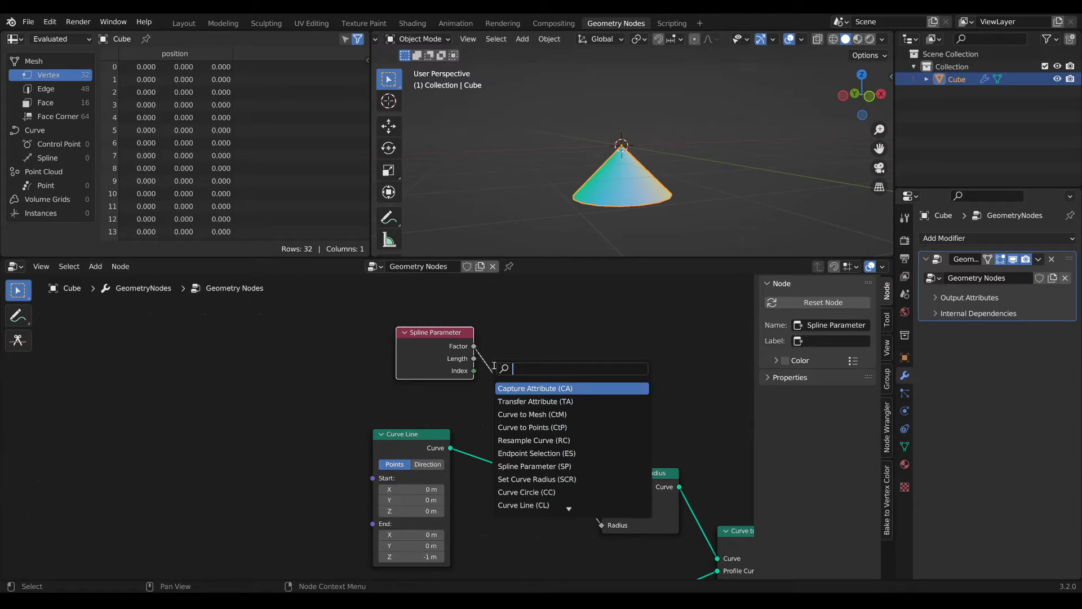
pyautogui.write('ml')
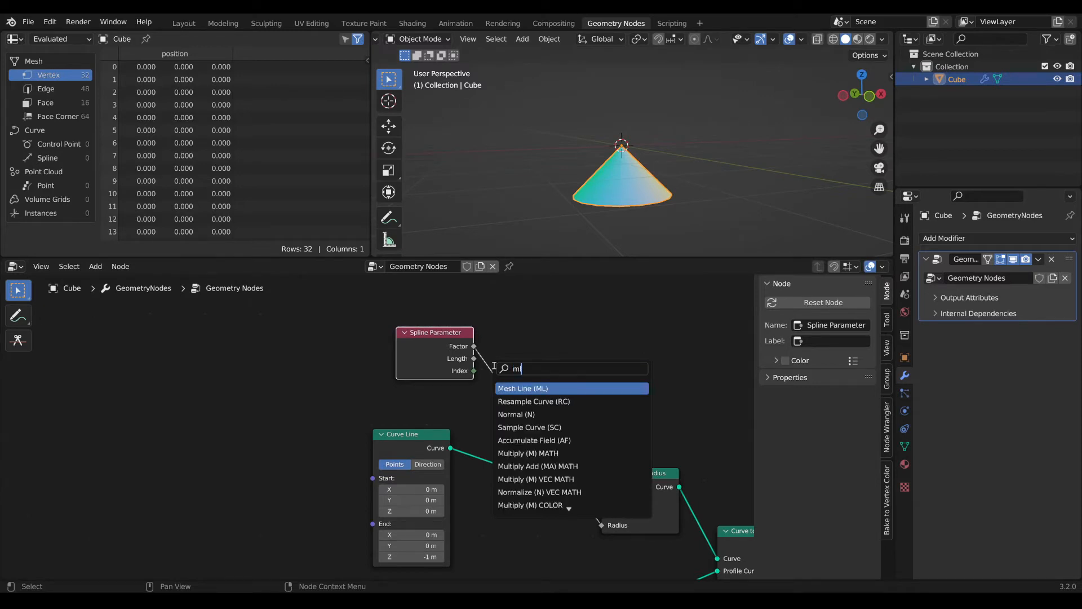
pyautogui.press('BackSpace')
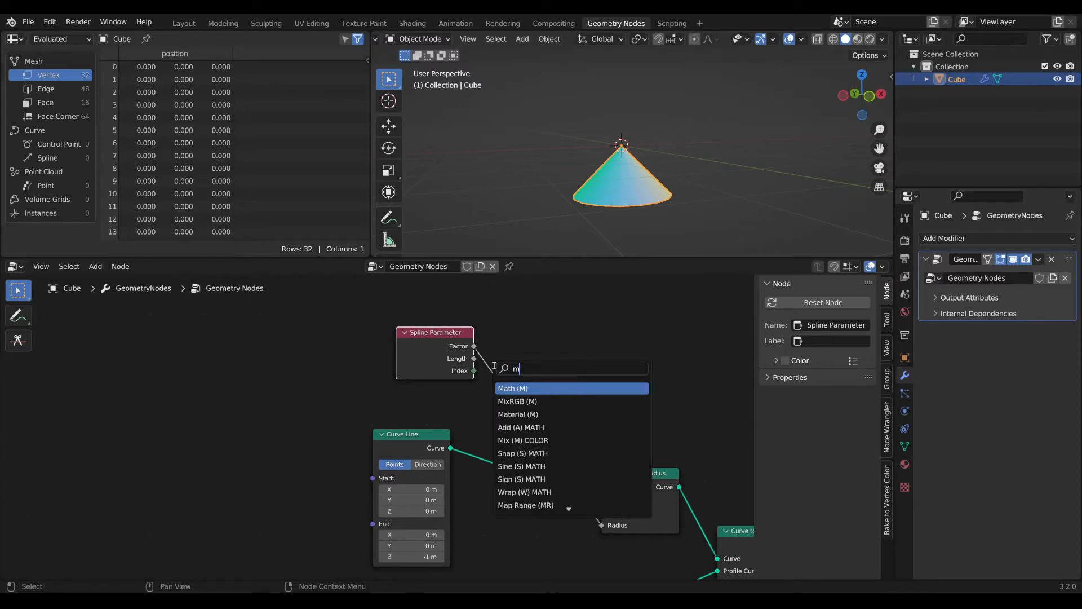
pyautogui.write('u')
pyautogui.press('Return')
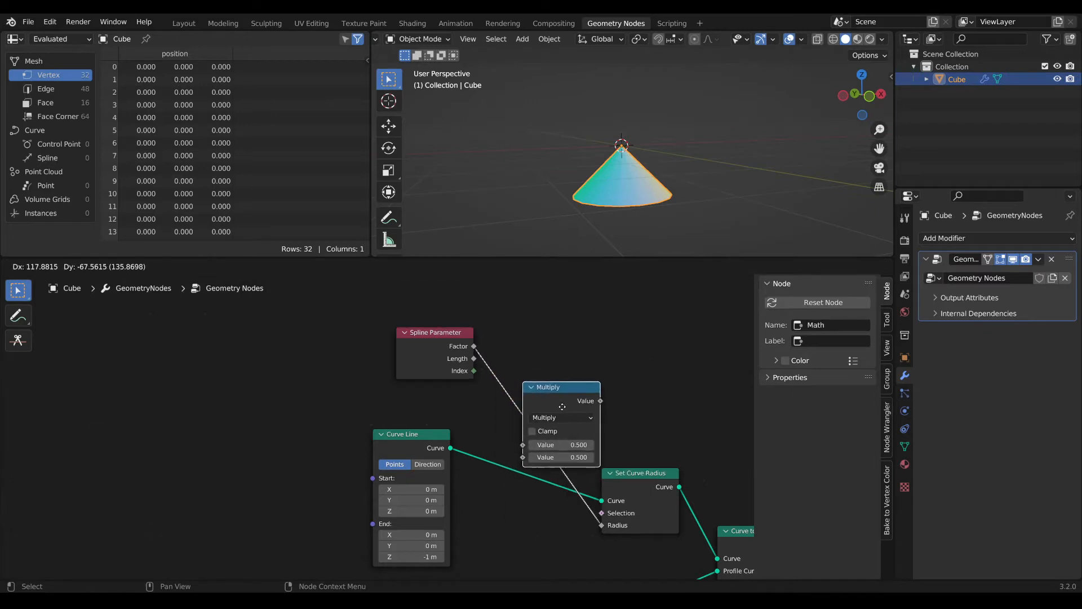
pyautogui.click(551, 518)
# - Reduce the Multiply node's second value to 0.070 to make the cone thinner
pyautogui.moveTo(551, 518); pyautogui.dragTo(560, 418, button='middle')
pyautogui.scroll(2, 564, 422)
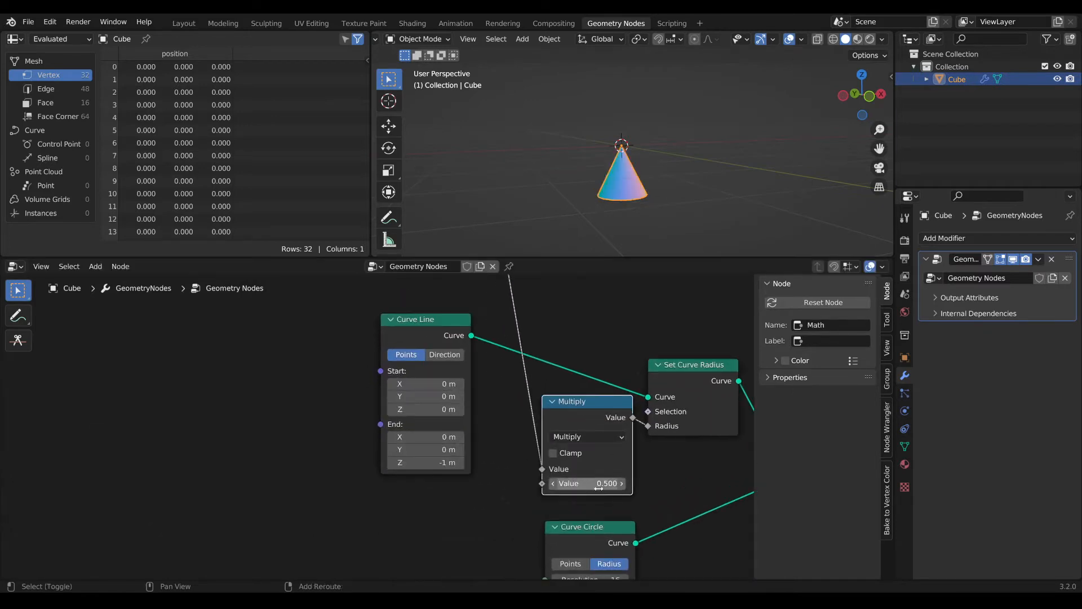
pyautogui.moveTo(599, 483)
pyautogui.keyDown('shift'); pyautogui.mouseDown()
pyautogui.moveTo(558, 483)
pyautogui.moveTo(591, 482)
pyautogui.mouseUp(); pyautogui.keyUp('shift')
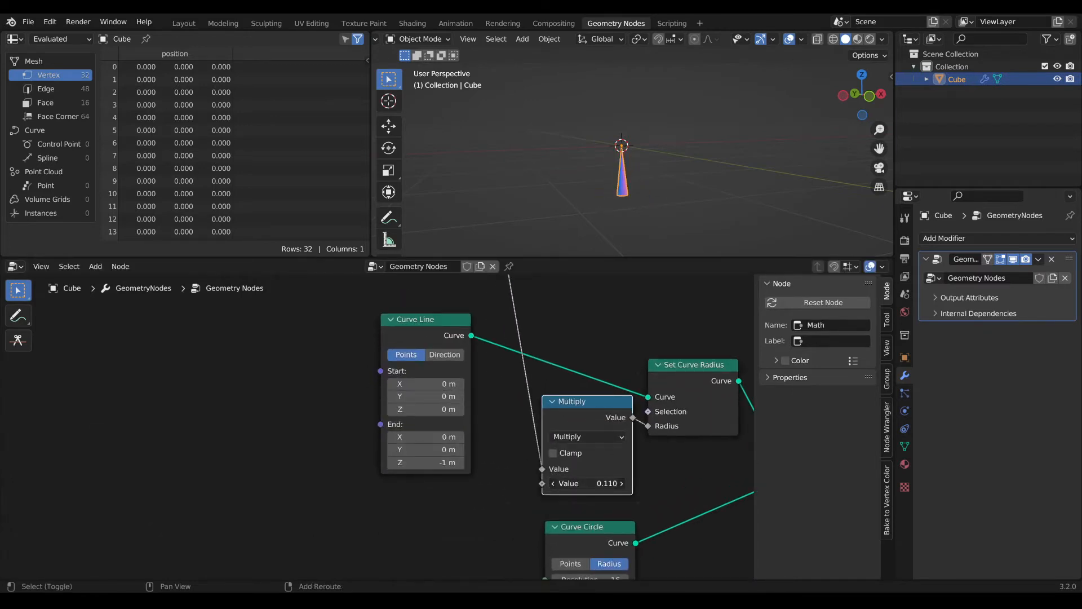
# - Reposition the Spline Parameter and Multiply nodes to leave room for another node between them
pyautogui.moveTo(588, 424); pyautogui.dragTo(640, 548, button='middle')
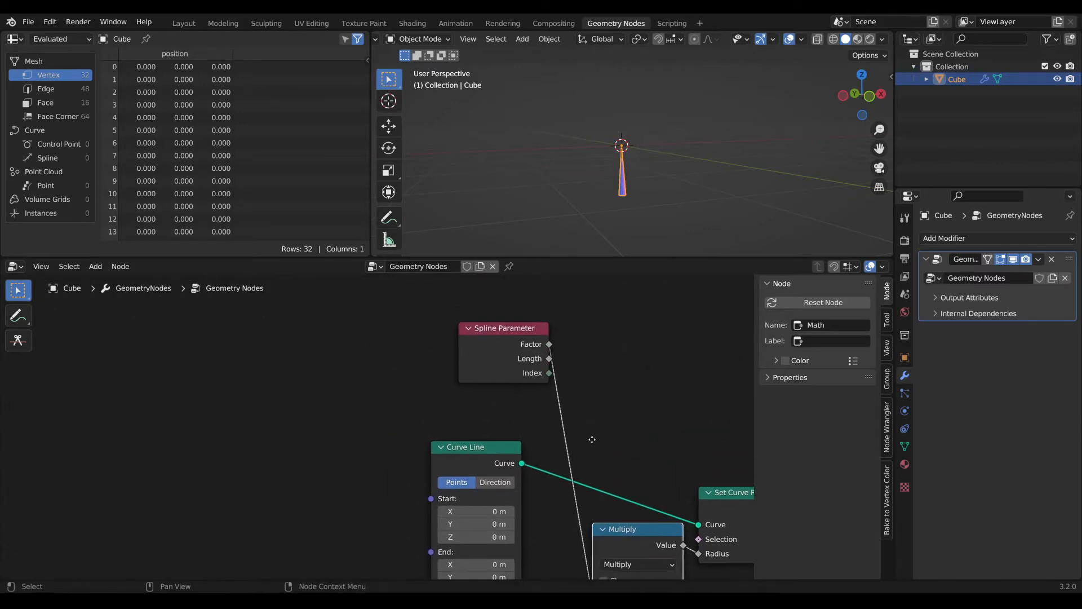
pyautogui.moveTo(530, 334); pyautogui.dragTo(515, 333)
pyautogui.scroll(-1, 587, 521)
pyautogui.click(587, 522)
pyautogui.moveTo(586, 522); pyautogui.dragTo(599, 427, button='middle')
pyautogui.moveTo(599, 426); pyautogui.dragTo(598, 379)
pyautogui.moveTo(598, 379); pyautogui.dragTo(663, 441, button='middle')
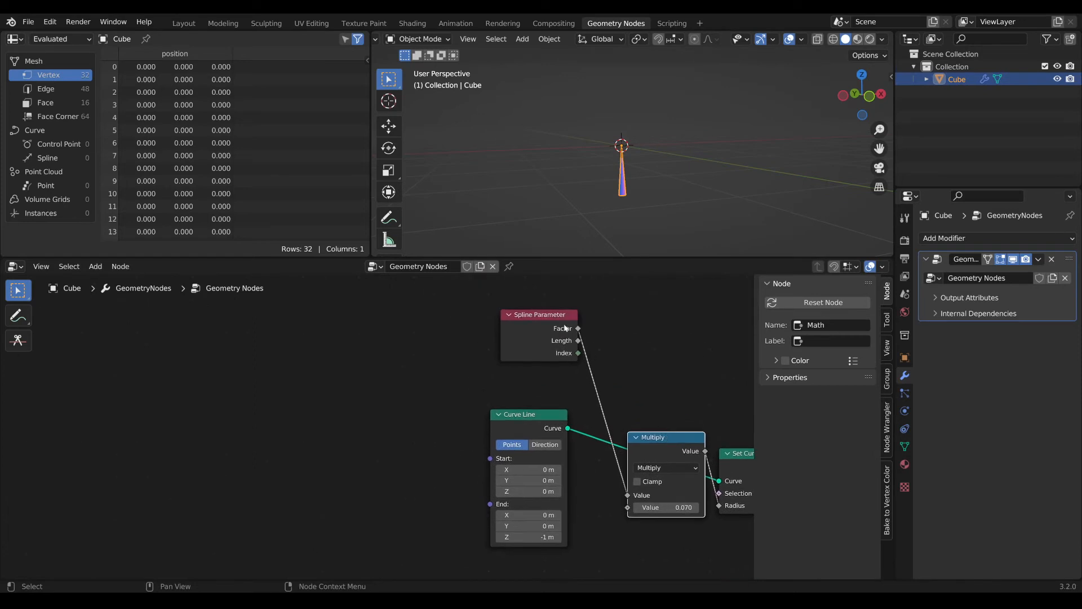
# - Duplicate the Multiply node onto the Spline Parameter link and make it subtract the Factor from 1
pyautogui.moveTo(571, 338); pyautogui.dragTo(578, 384)
pyautogui.click(665, 438)
pyautogui.hotkey('shift', 'd')
pyautogui.click(609, 386)
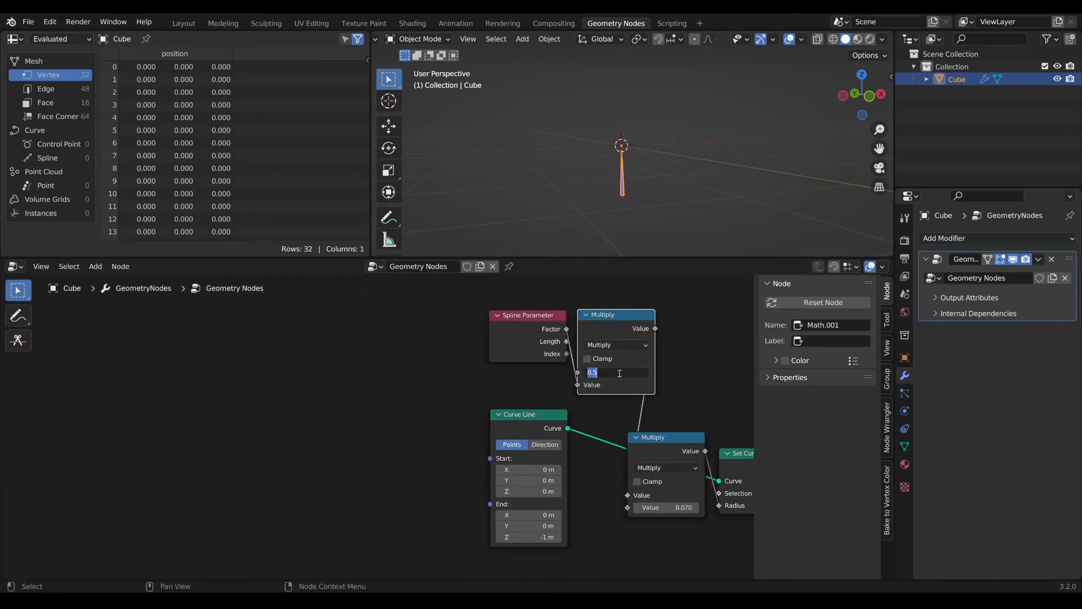
pyautogui.click(602, 345)
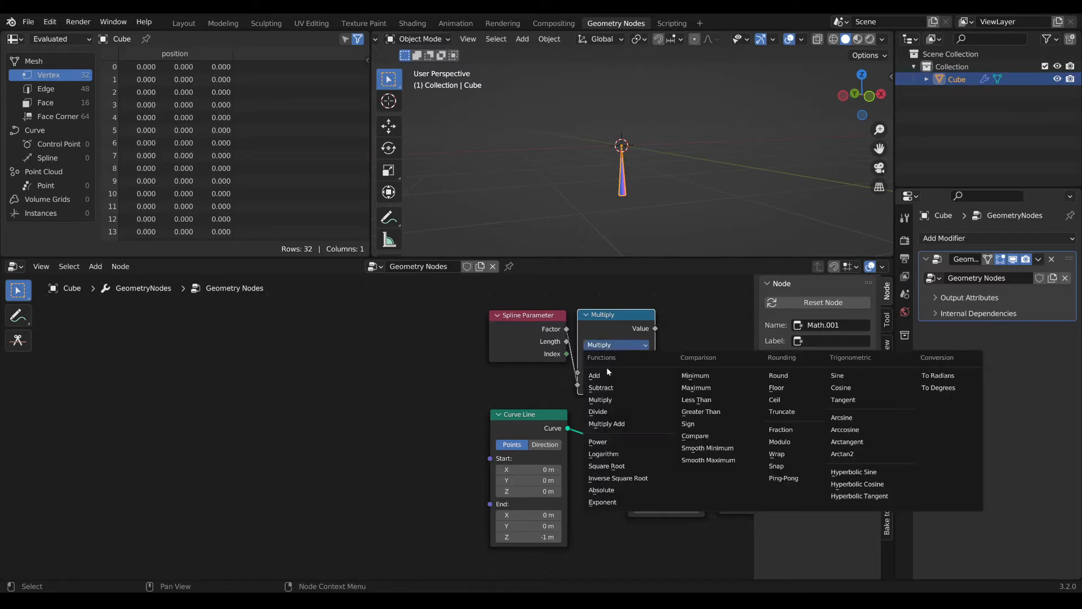
pyautogui.click(609, 389)
# - Line up the Spline Parameter node beside Subtract and the Curve Line node beneath it
pyautogui.scroll(-1, 571, 372)
pyautogui.moveTo(525, 339); pyautogui.dragTo(480, 380)
pyautogui.scroll(-3, 552, 359)
pyautogui.scroll(-1, 557, 428)
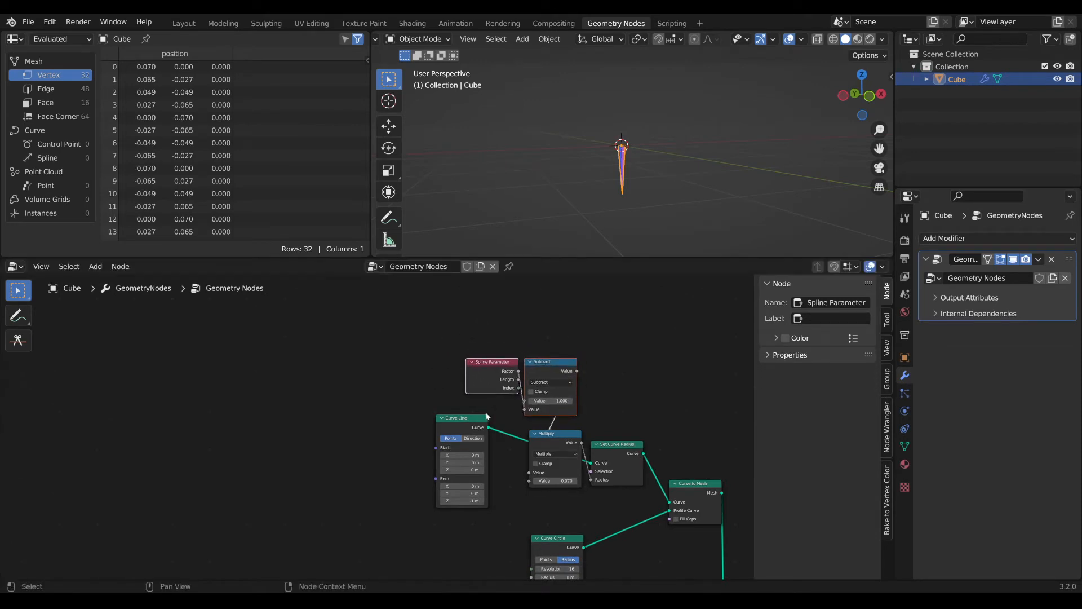
pyautogui.moveTo(475, 422); pyautogui.dragTo(504, 435)
# - Set the Multiply node's second value to 0.030 to slim the icicle
pyautogui.moveTo(727, 79); pyautogui.dragTo(668, 135, button='middle')
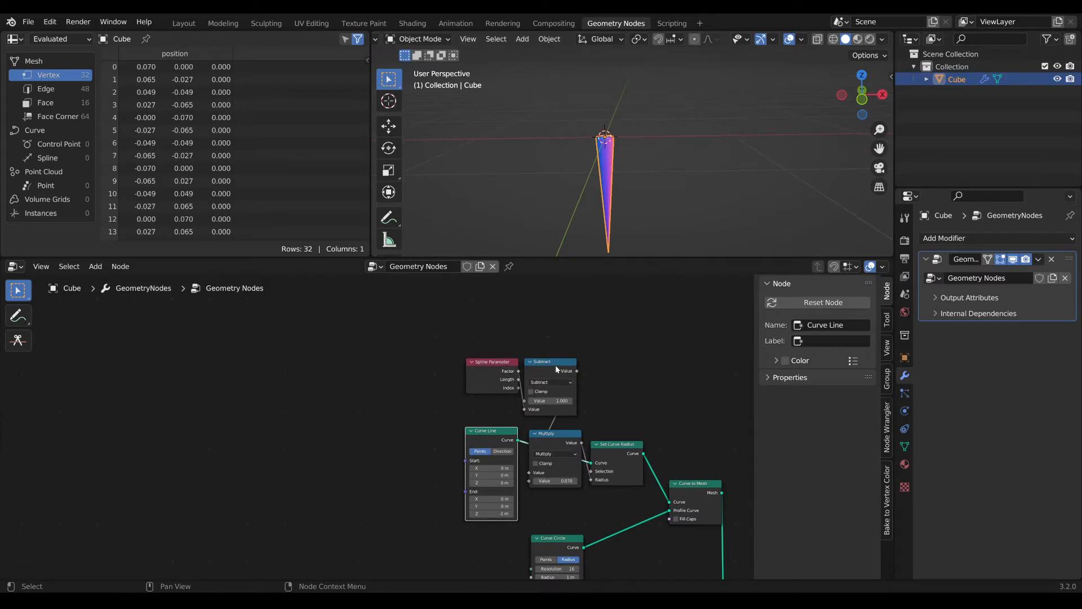
pyautogui.moveTo(556, 366); pyautogui.dragTo(557, 368)
pyautogui.moveTo(555, 481); pyautogui.dragTo(538, 480)
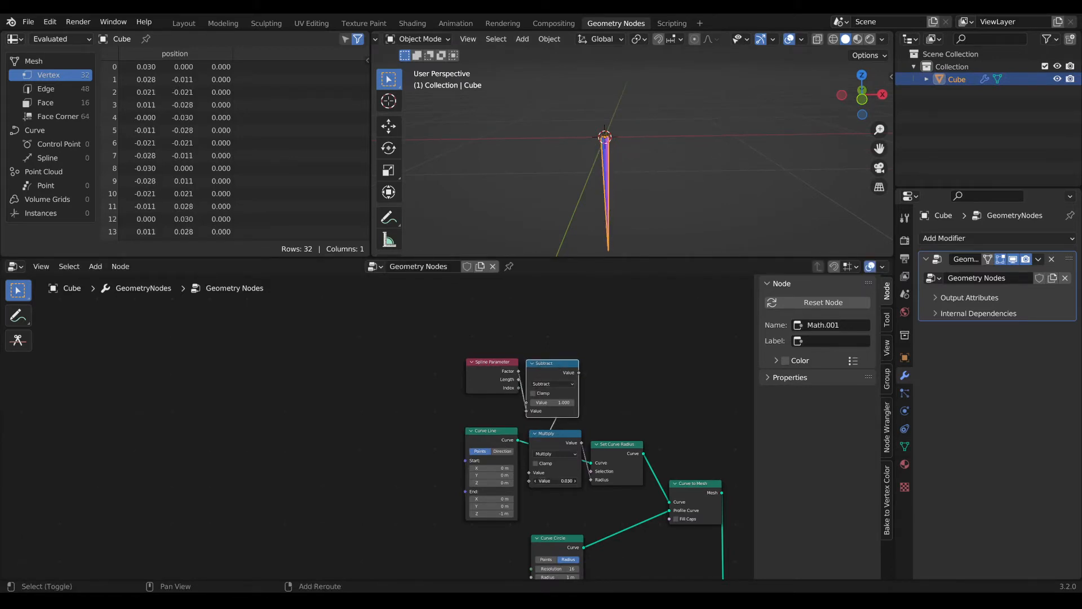
pyautogui.scroll(-3, 630, 144)
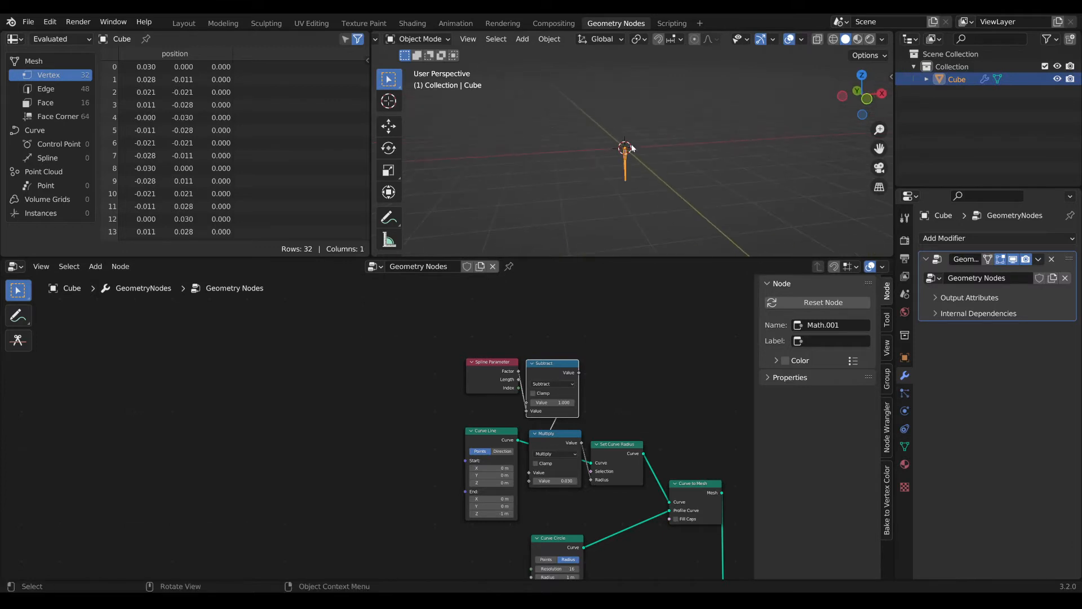
# - Enclose all the icicle nodes in a frame, disable its custom colour, and label it "icicle"
pyautogui.scroll(-3, 562, 504)
pyautogui.moveTo(482, 504); pyautogui.dragTo(360, 373)
pyautogui.hotkey('ctrl', 'j')
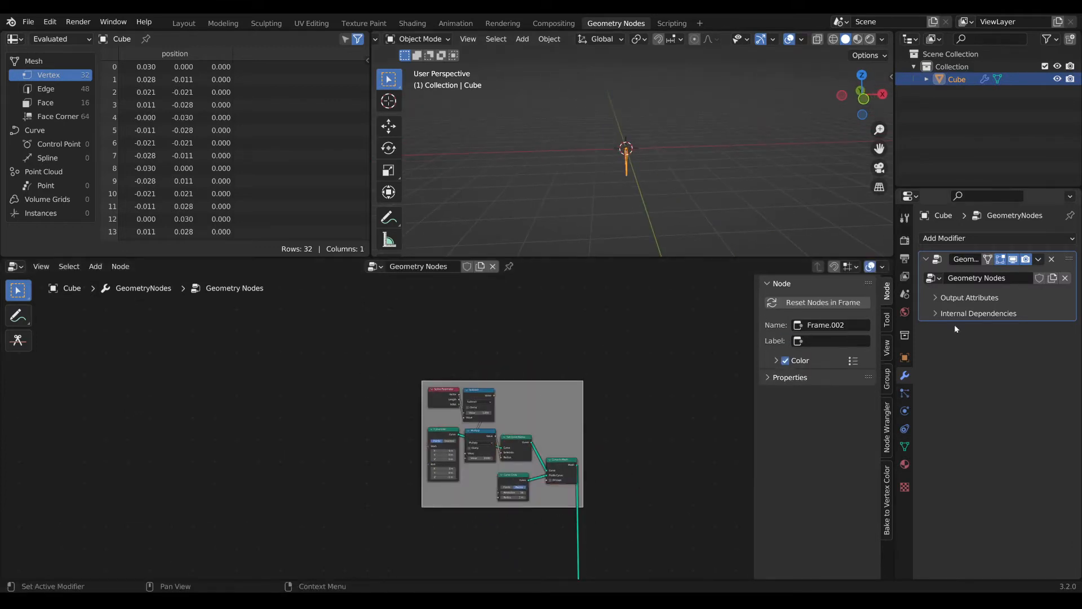
pyautogui.click(785, 360)
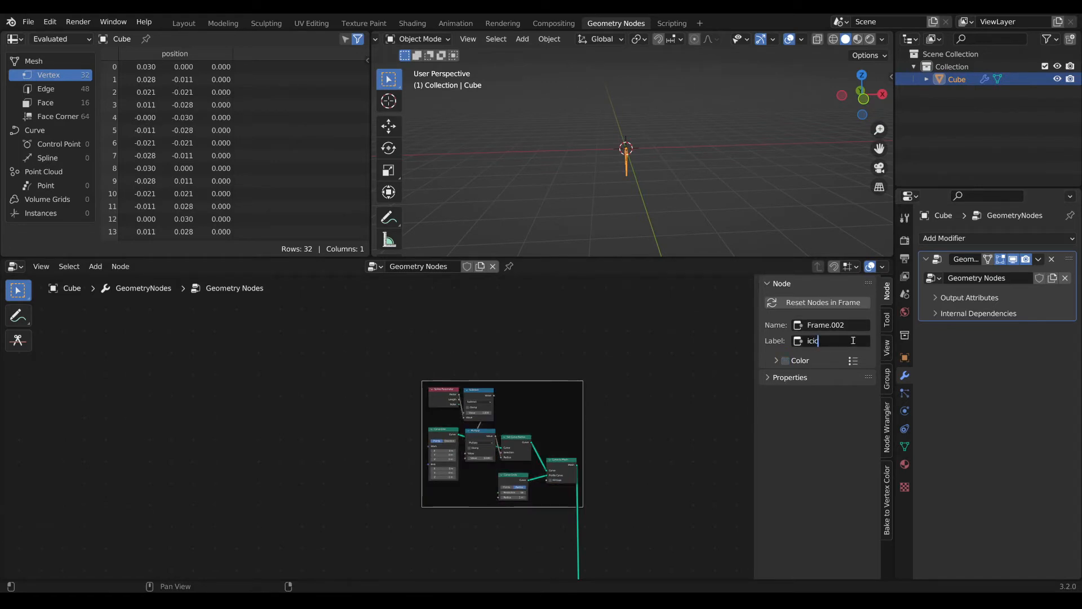
# - Move the icicle frame into the empty area below the snow frame
pyautogui.scroll(-5, 365, 400)
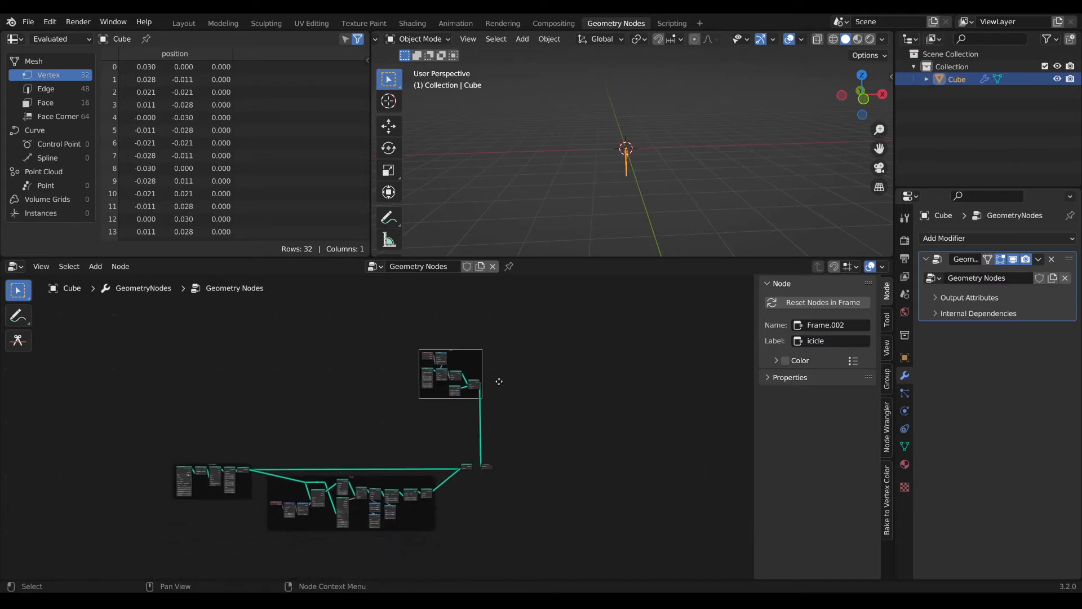
pyautogui.moveTo(471, 350); pyautogui.dragTo(423, 574)
pyautogui.moveTo(423, 574); pyautogui.dragTo(441, 462, button='middle')
# - Preview the output of the snow frame's final Set Shade Smooth node through the Group Output
pyautogui.scroll(8, 452, 409)
pyautogui.scroll(3, 473, 384)
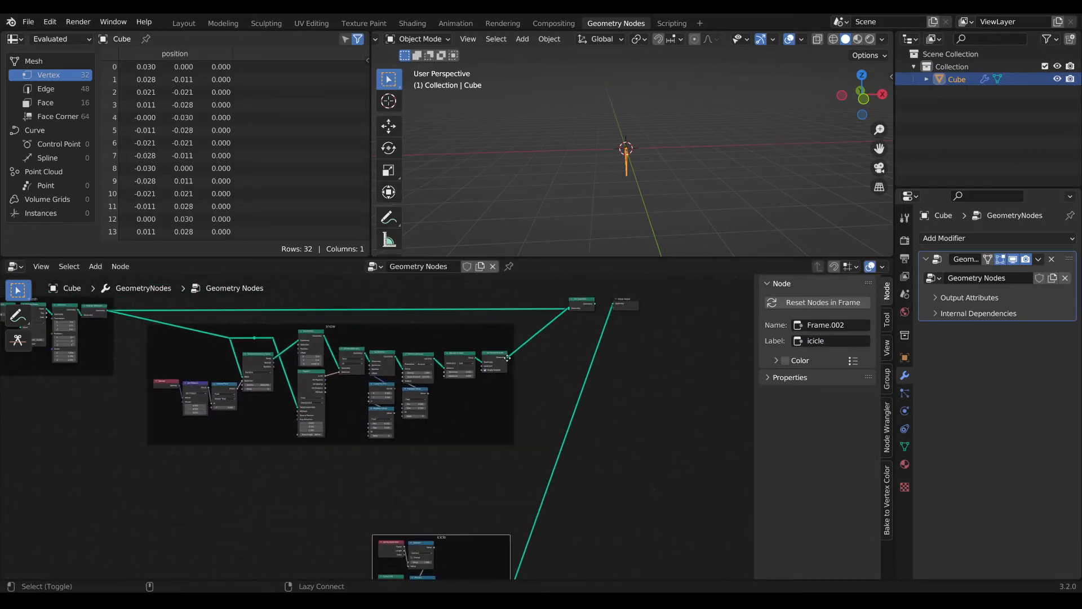
pyautogui.keyDown('ctrl'); pyautogui.keyDown('shift'); pyautogui.click(496, 357); pyautogui.keyUp('shift'); pyautogui.keyUp('ctrl')
pyautogui.scroll(3, 626, 147)
pyautogui.moveTo(625, 141); pyautogui.dragTo(648, 144, button='middle')
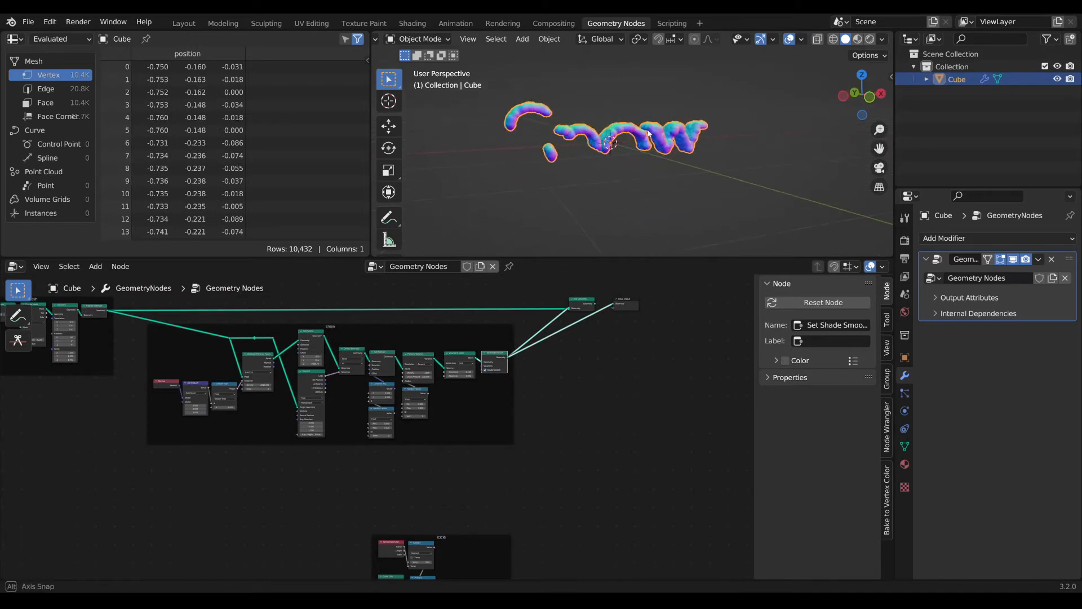
# - Move the Group Output node into the empty area below and away from the snow frame
pyautogui.scroll(1, 558, 360)
pyautogui.moveTo(558, 360); pyautogui.dragTo(485, 416, button='middle')
pyautogui.moveTo(580, 351); pyautogui.dragTo(700, 471)
pyautogui.moveTo(612, 514); pyautogui.dragTo(567, 449, button='middle')
pyautogui.scroll(2, 582, 424)
# - Insert a Distribute Points on Faces node between the snow's Set Shade Smooth node and the Group Output
pyautogui.press('Tab')
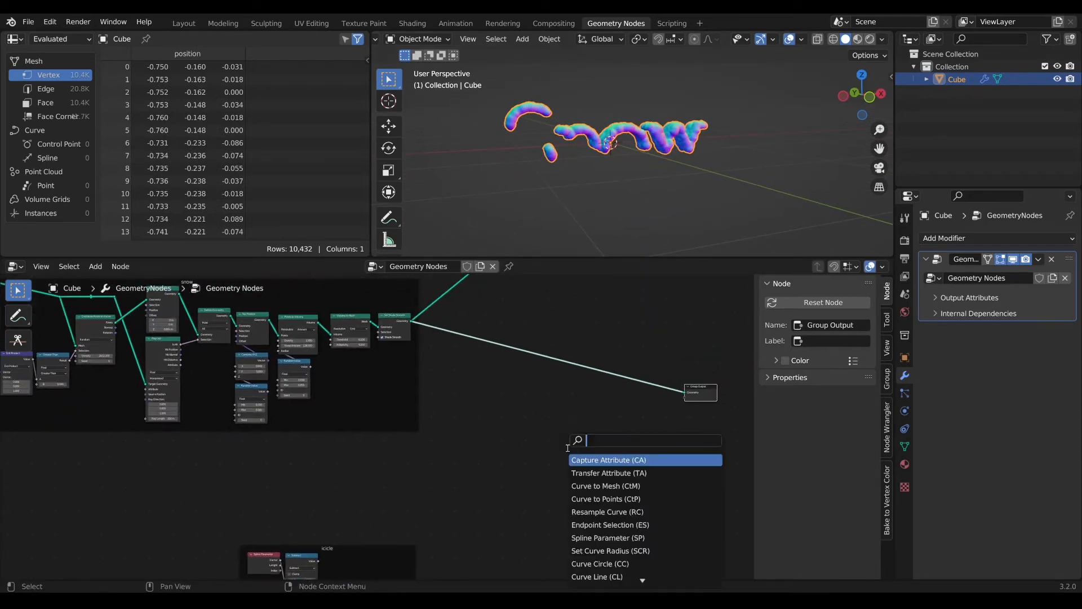
pyautogui.write('dis')
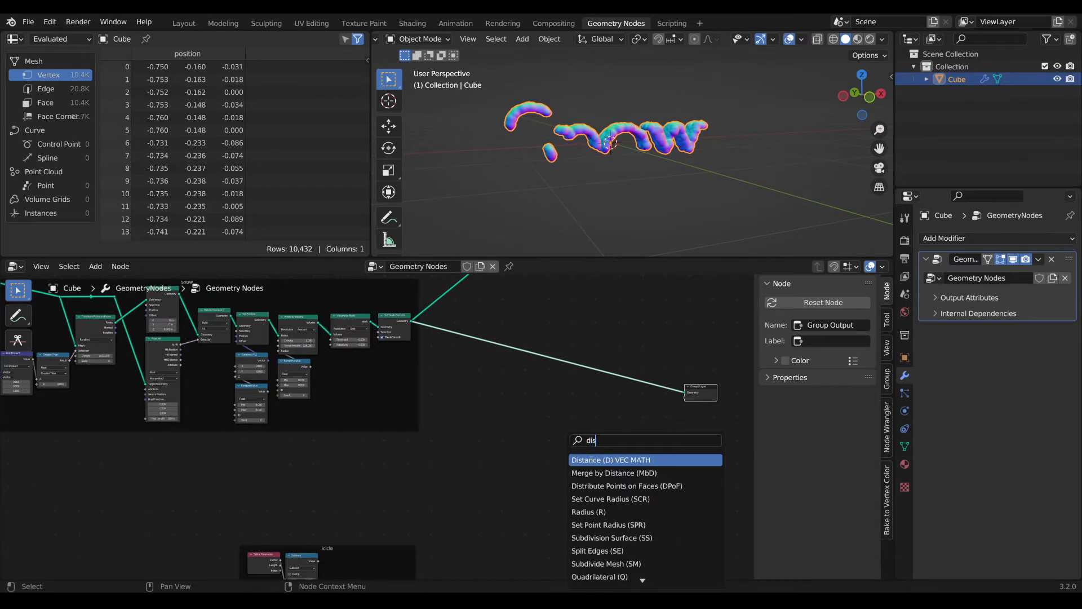
pyautogui.click(599, 486)
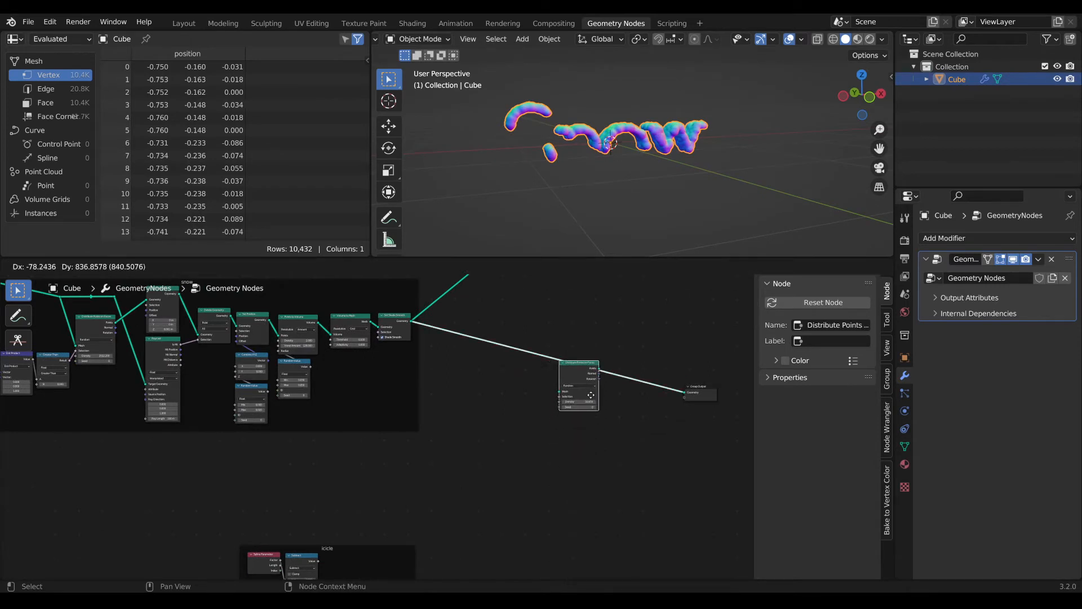
pyautogui.click(594, 391)
pyautogui.moveTo(592, 388); pyautogui.dragTo(595, 449)
pyautogui.scroll(3, 490, 490)
pyautogui.moveTo(490, 491); pyautogui.dragTo(412, 447, button='middle')
pyautogui.scroll(-3, 412, 447)
pyautogui.moveTo(508, 380); pyautogui.dragTo(460, 390)
# - Insert an Instance on Points node after Distribute Points on Faces and connect the icicle frame's mesh to its Instance input
pyautogui.press('Tab')
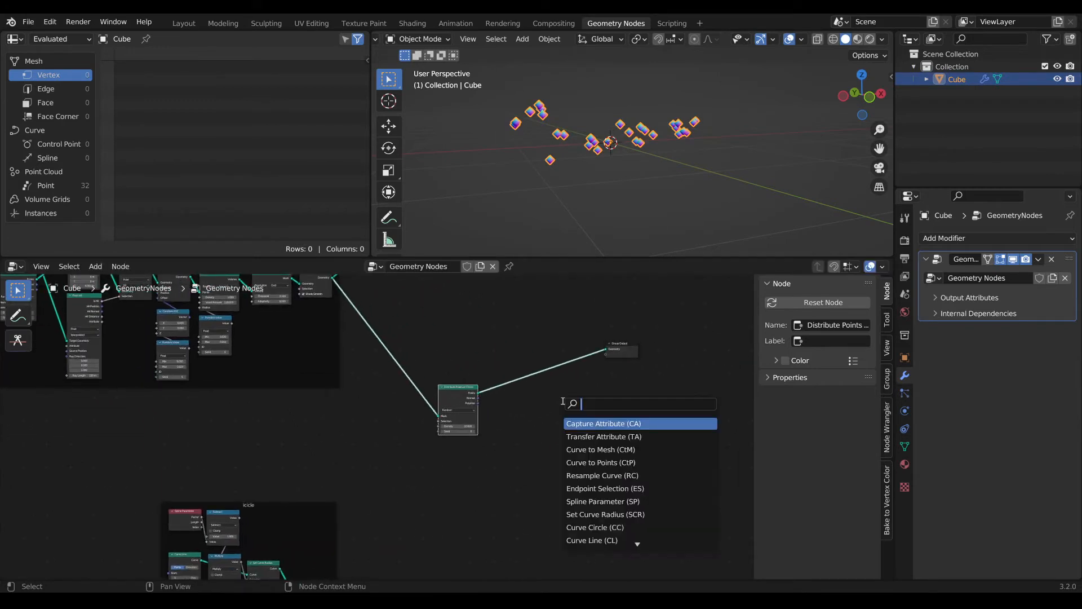
pyautogui.write('iop')
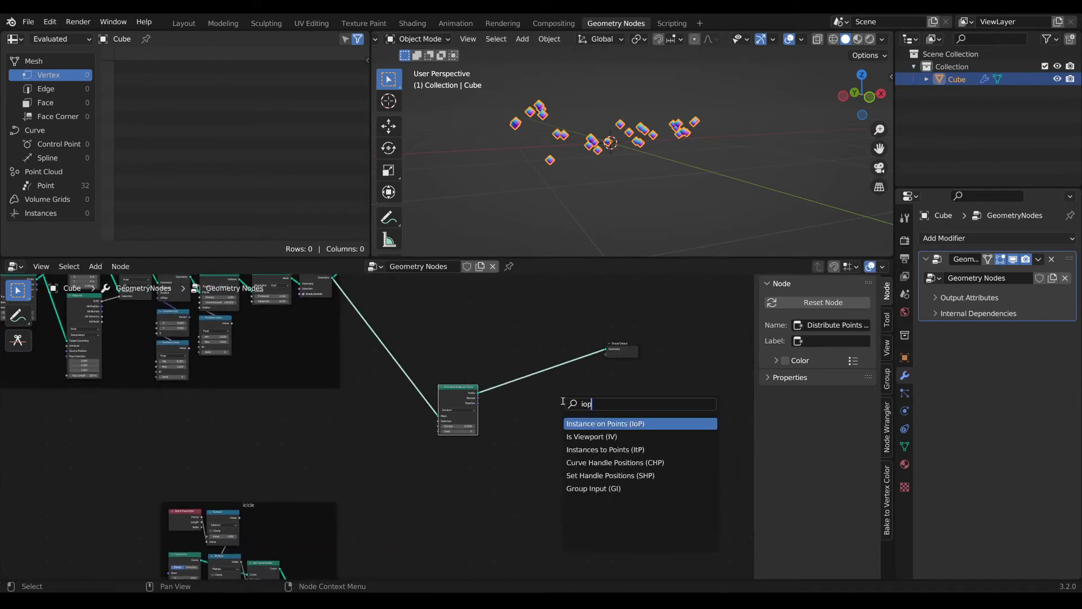
pyautogui.press('Return')
pyautogui.click(516, 386)
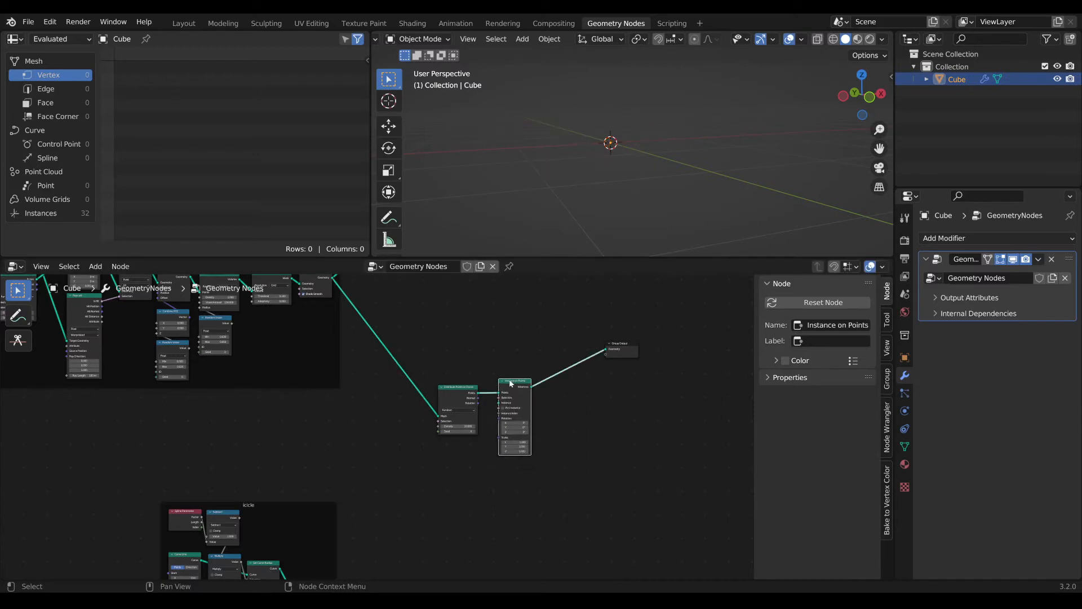
pyautogui.moveTo(515, 386); pyautogui.dragTo(511, 424)
pyautogui.moveTo(449, 476); pyautogui.dragTo(466, 437, button='middle')
pyautogui.keyDown('alt'); pyautogui.moveTo(333, 558); pyautogui.dragTo(525, 406, button='right'); pyautogui.keyUp('alt')
pyautogui.moveTo(598, 110); pyautogui.dragTo(622, 112, button='middle')
pyautogui.scroll(-1, 621, 112)
pyautogui.scroll(-1, 535, 313)
# - Connect the icicle instances to the Join Geometry node and preview the joined result, spacing out Join Geometry and Group Output
pyautogui.moveTo(536, 313); pyautogui.dragTo(471, 451, button='middle')
pyautogui.moveTo(573, 444); pyautogui.dragTo(660, 439)
pyautogui.moveTo(390, 327); pyautogui.dragTo(662, 326)
pyautogui.moveTo(476, 511); pyautogui.dragTo(475, 513)
pyautogui.press('Escape')
pyautogui.keyDown('alt'); pyautogui.moveTo(470, 512); pyautogui.dragTo(657, 325, button='right'); pyautogui.keyUp('alt')
pyautogui.keyDown('ctrl'); pyautogui.keyDown('shift'); pyautogui.click(660, 324); pyautogui.keyUp('shift'); pyautogui.keyUp('ctrl')
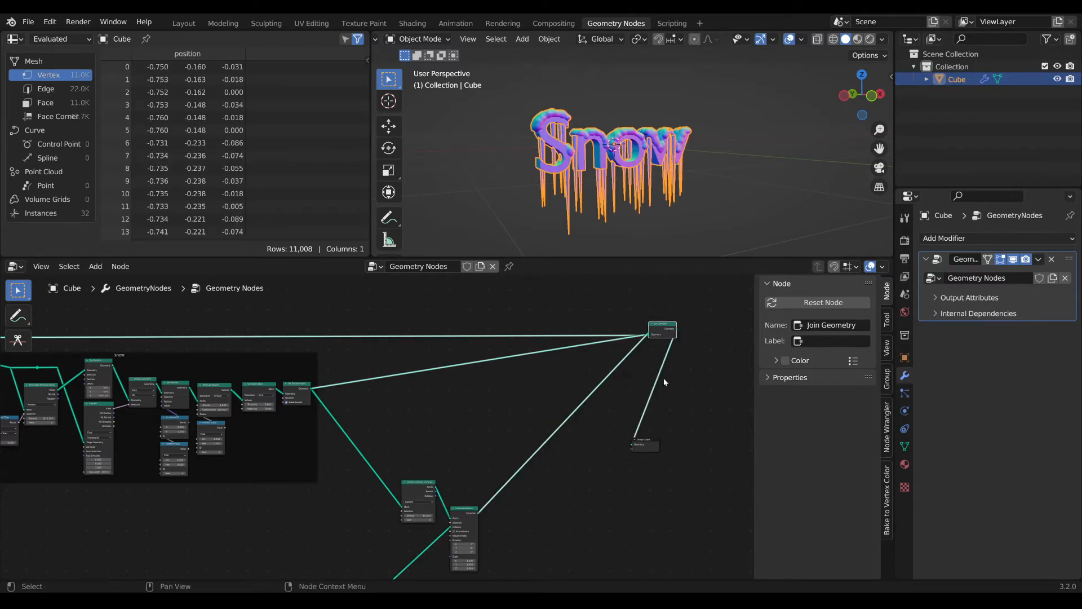
pyautogui.moveTo(650, 443); pyautogui.dragTo(689, 444)
pyautogui.scroll(1, 661, 169)
pyautogui.moveTo(656, 127); pyautogui.dragTo(609, 113, button='middle')
pyautogui.scroll(-1, 610, 113)
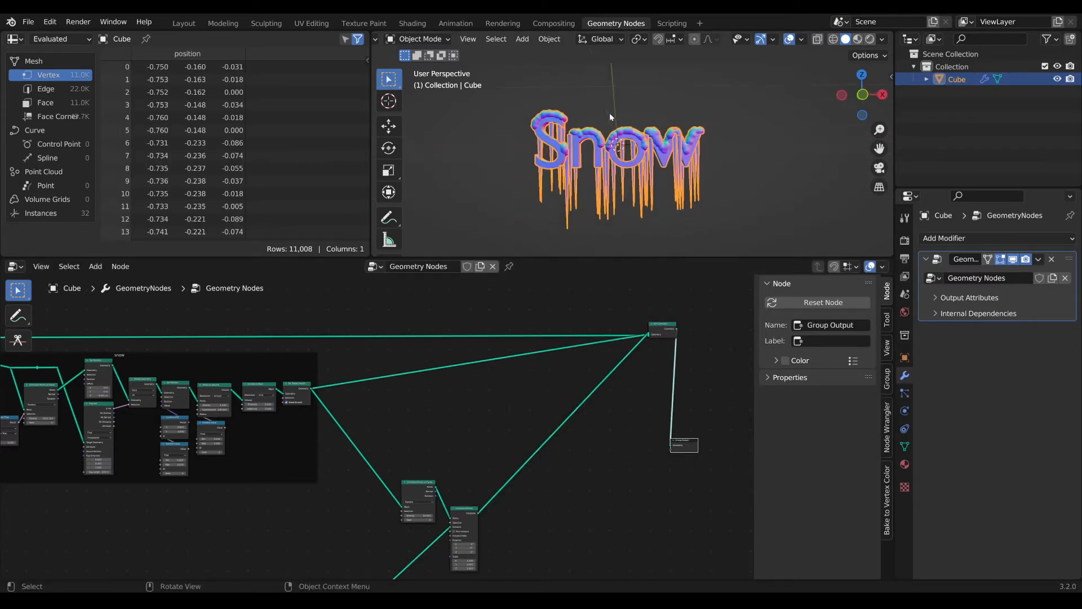
# - Set the Instance on Points scale to 0.510 on all three axes
pyautogui.scroll(3, 495, 484)
pyautogui.moveTo(495, 484); pyautogui.dragTo(543, 342, button='middle')
pyautogui.scroll(1, 444, 487)
pyautogui.moveTo(473, 500)
pyautogui.mouseDown(button='middle')
pyautogui.moveTo(468, 456)
pyautogui.moveTo(465, 509)
pyautogui.mouseUp(button='middle')
pyautogui.scroll(5, 468, 490)
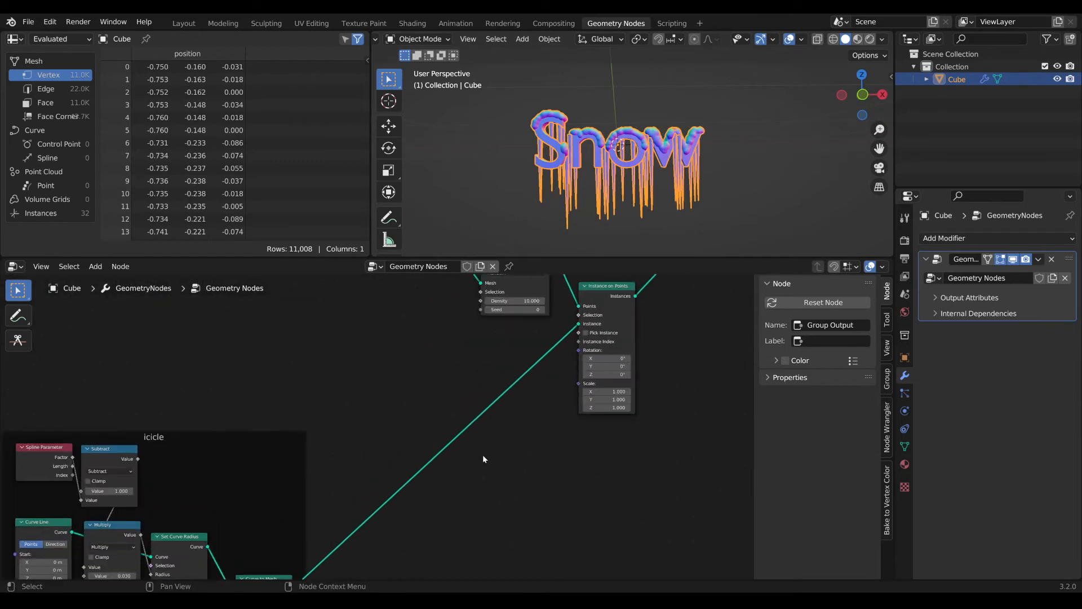
pyautogui.scroll(3, 522, 440)
pyautogui.moveTo(522, 440); pyautogui.dragTo(351, 465, button='middle')
pyautogui.scroll(3, 373, 431)
pyautogui.moveTo(467, 397); pyautogui.dragTo(434, 422)
pyautogui.scroll(4, 625, 172)
pyautogui.moveTo(617, 172)
pyautogui.mouseDown(button='middle')
pyautogui.moveTo(664, 178)
pyautogui.moveTo(626, 178)
pyautogui.mouseUp(button='middle')
pyautogui.scroll(3, 639, 177)
# - Add a Random Value node below Instance on Points and connect its Value to the Scale input
pyautogui.moveTo(449, 496); pyautogui.dragTo(472, 501, button='middle')
pyautogui.scroll(1, 473, 501)
pyautogui.press('Tab')
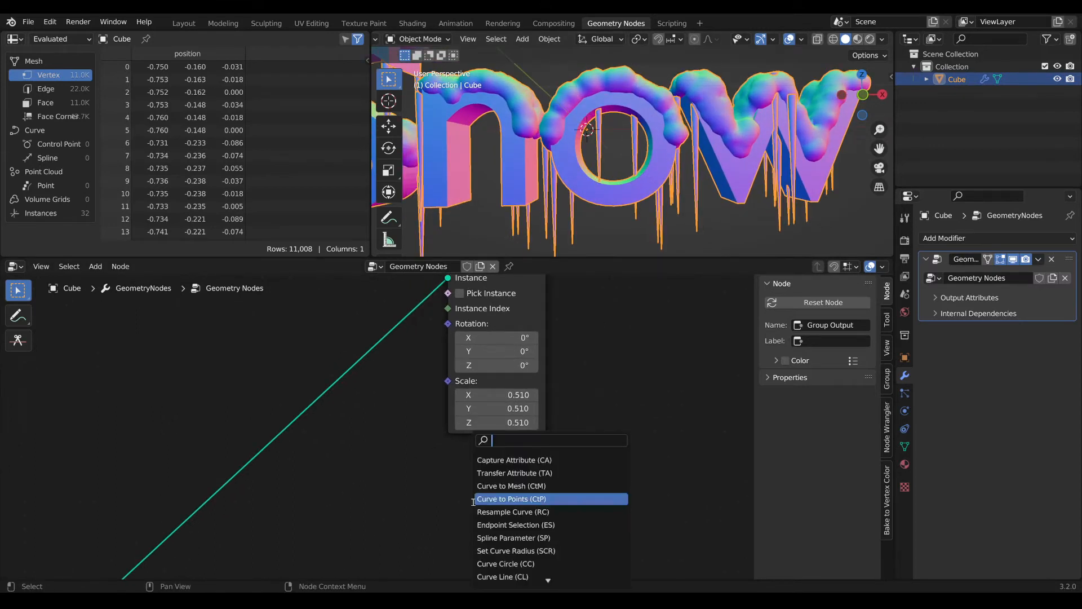
pyautogui.write('rand')
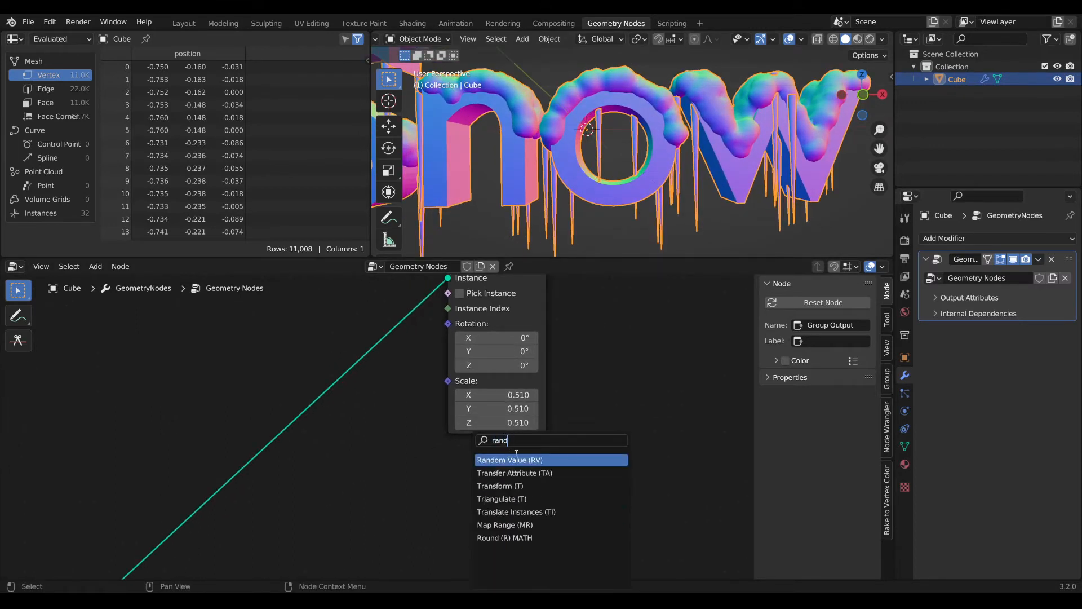
pyautogui.click(514, 456)
pyautogui.click(484, 466)
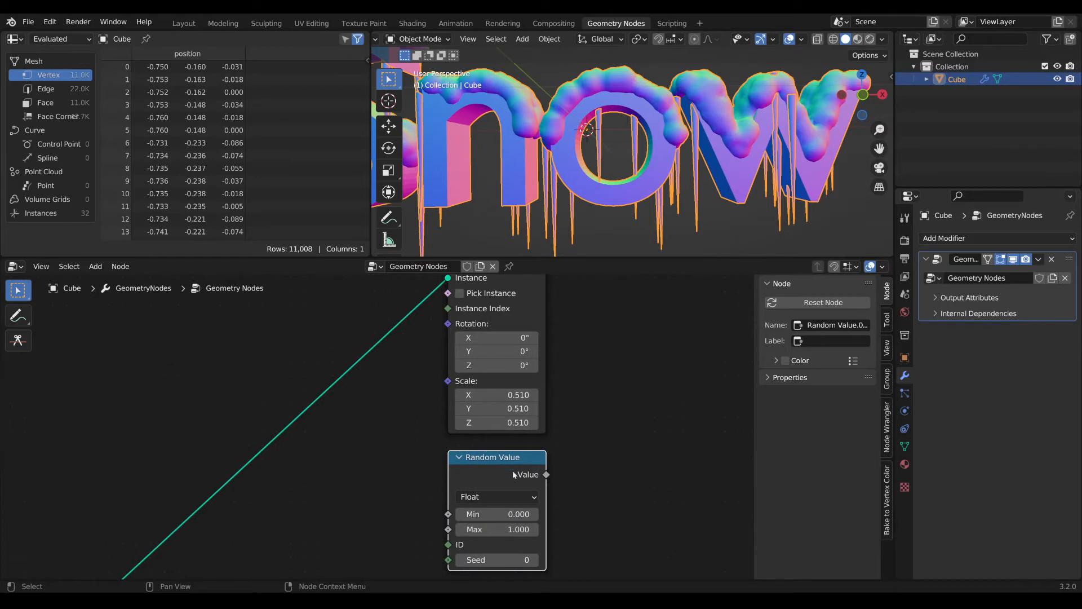
pyautogui.moveTo(514, 475); pyautogui.dragTo(521, 444, button='middle')
pyautogui.moveTo(526, 420); pyautogui.dragTo(459, 348)
# - Set the icicle scale's Random Value range to Min 0.100 and Max 0.600
pyautogui.scroll(-1, 542, 438)
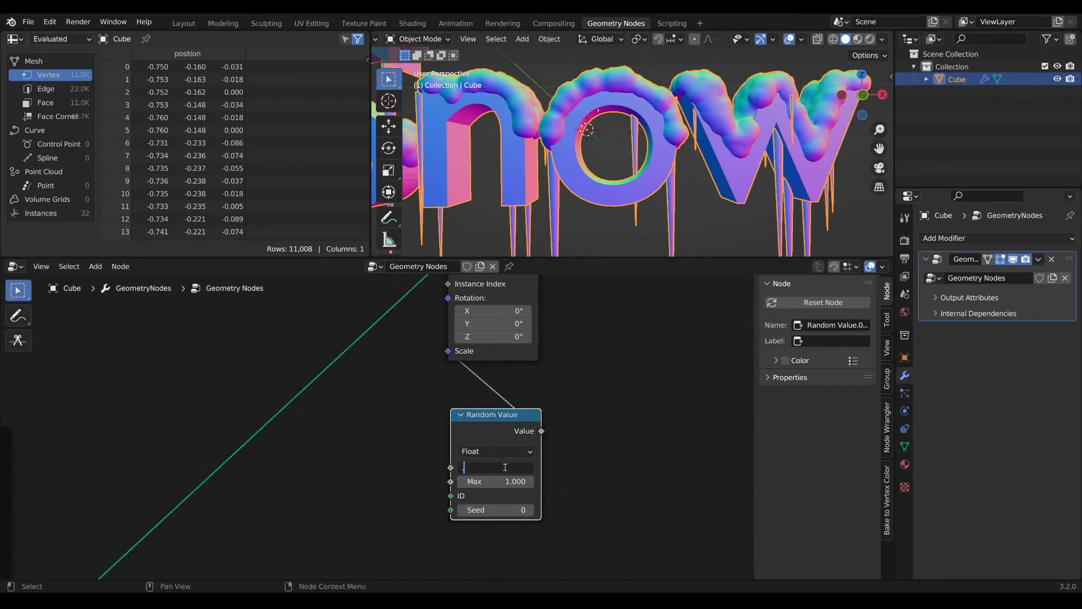
pyautogui.write('0.1')
pyautogui.press('Return')
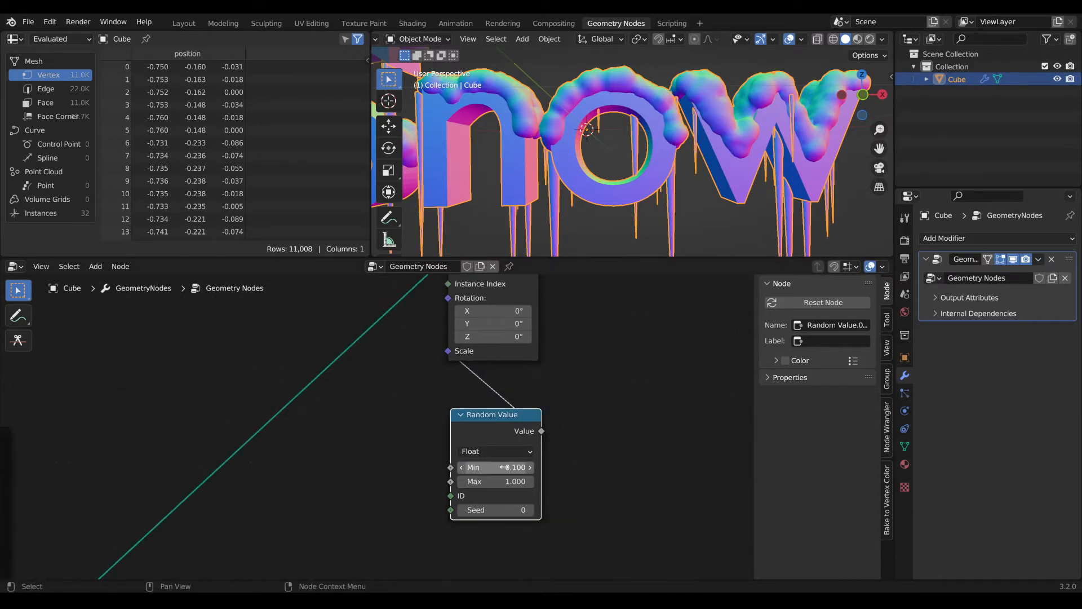
pyautogui.click(507, 481)
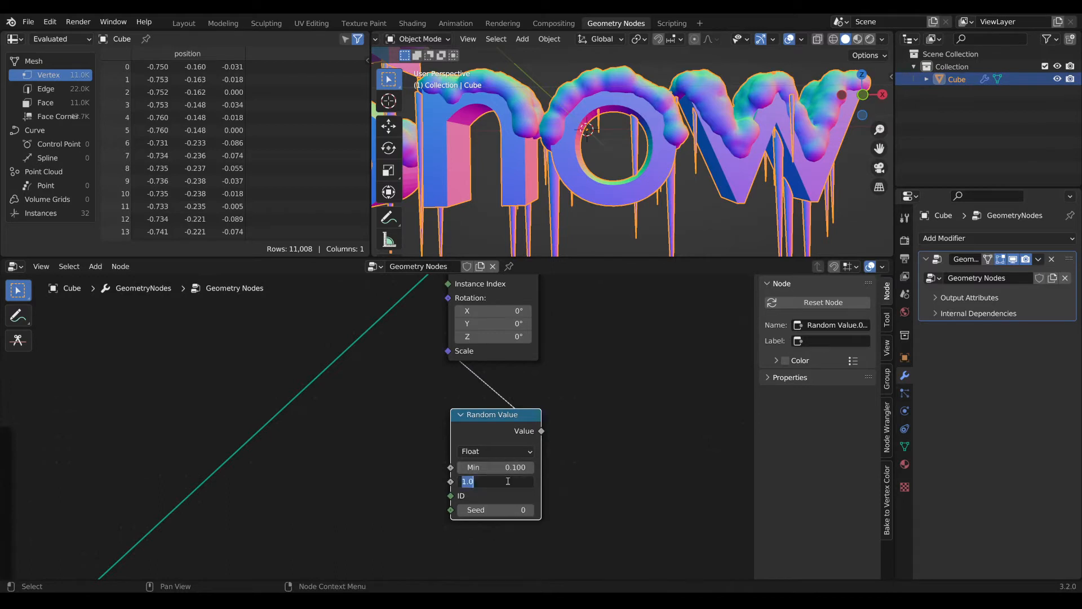
pyautogui.press('Return')
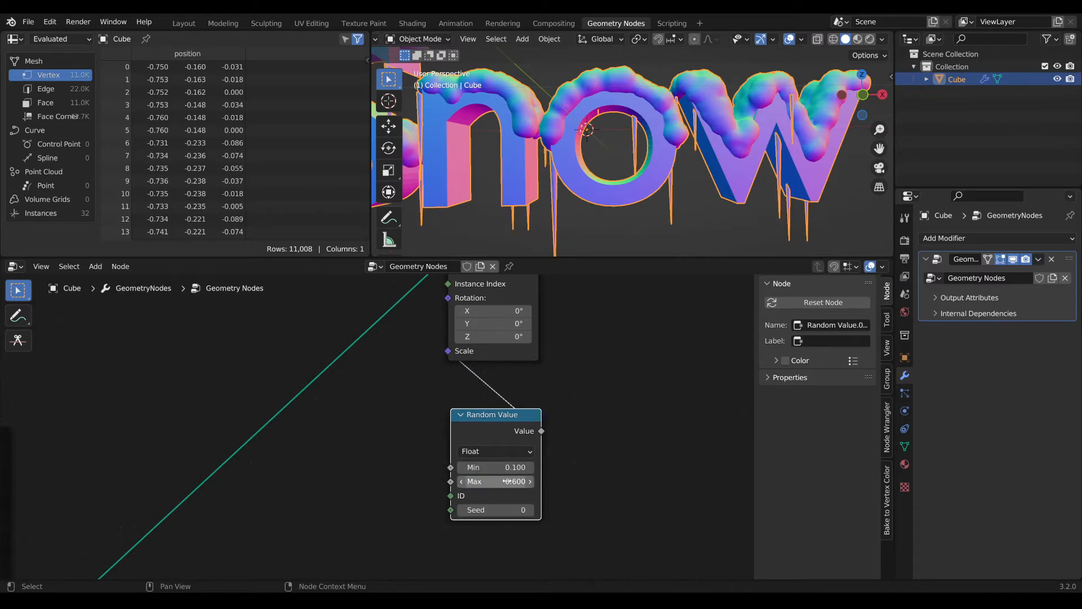
# - Examine from several angles where the icicles attach to the snow and the letter S
pyautogui.scroll(-4, 643, 140)
pyautogui.moveTo(643, 140); pyautogui.dragTo(763, 225, button='middle')
pyautogui.scroll(5, 532, 145)
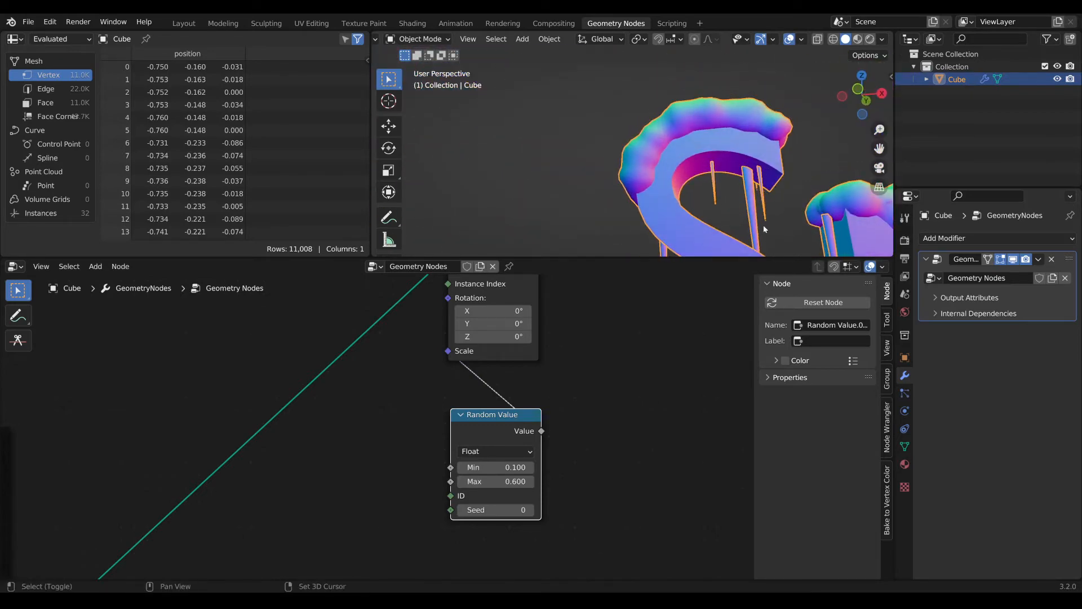
pyautogui.scroll(4, 630, 144)
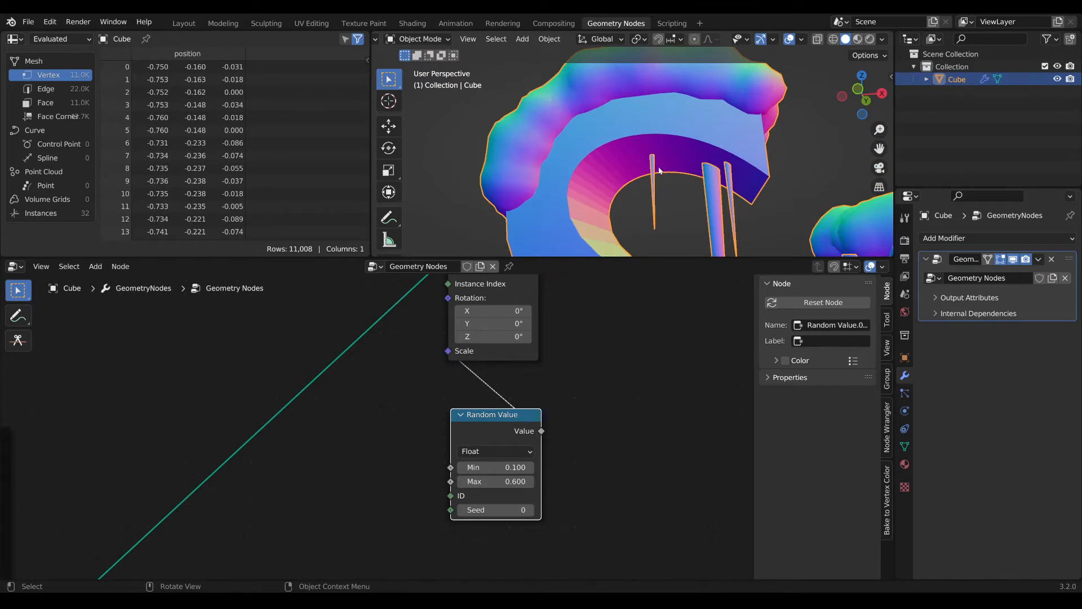
pyautogui.moveTo(659, 170)
pyautogui.mouseDown(button='middle')
pyautogui.moveTo(647, 169)
pyautogui.moveTo(655, 171)
pyautogui.moveTo(630, 117)
pyautogui.moveTo(659, 124)
pyautogui.moveTo(678, 161)
pyautogui.mouseUp(button='middle')
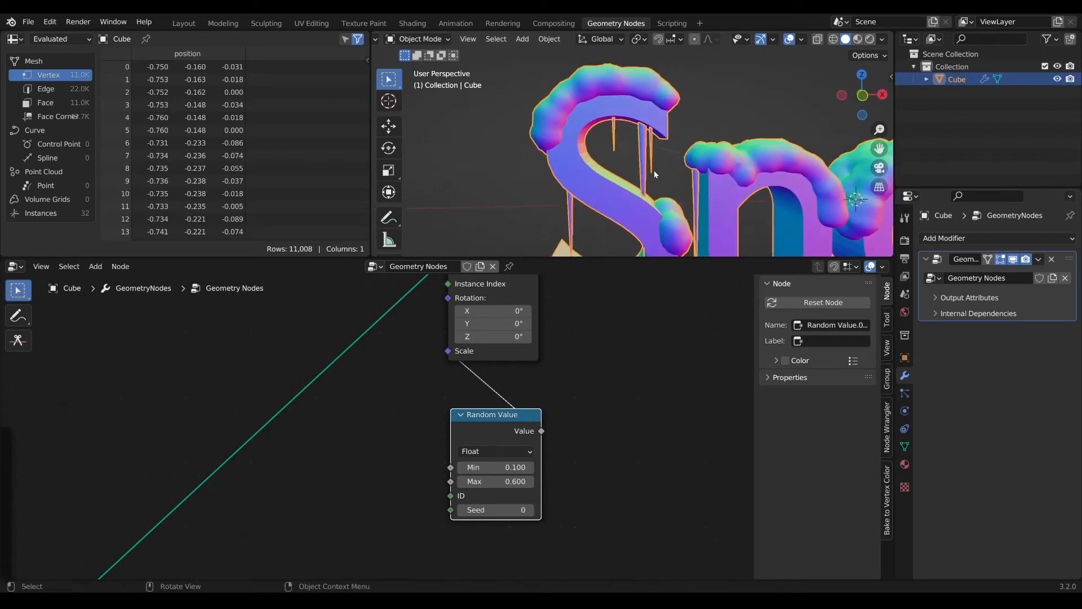
pyautogui.scroll(-6, 654, 174)
pyautogui.scroll(2, 654, 175)
pyautogui.scroll(5, 654, 174)
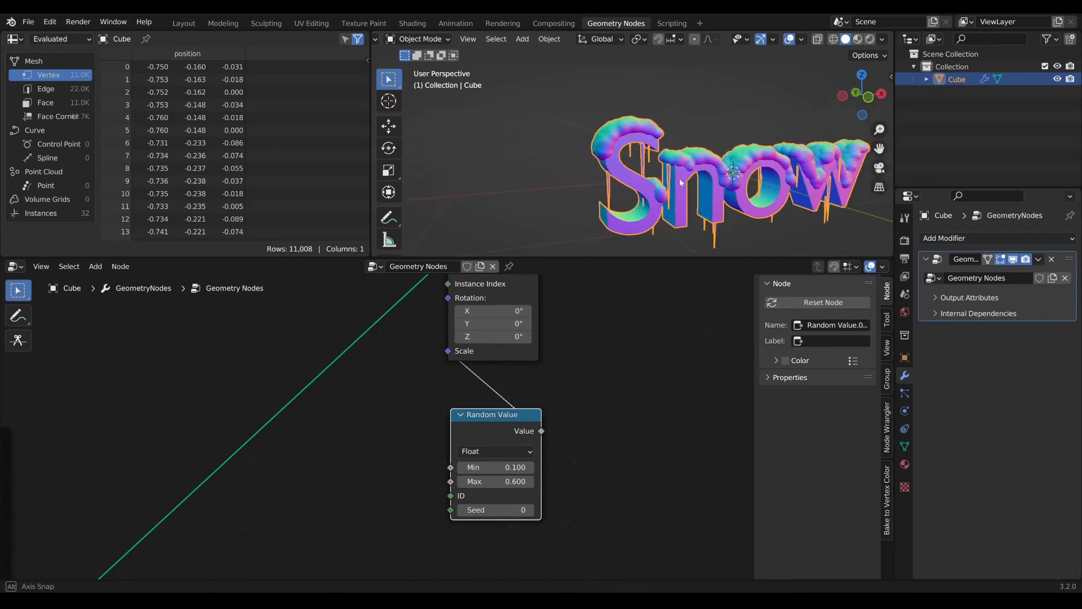
pyautogui.moveTo(657, 161); pyautogui.dragTo(617, 106, button='middle')
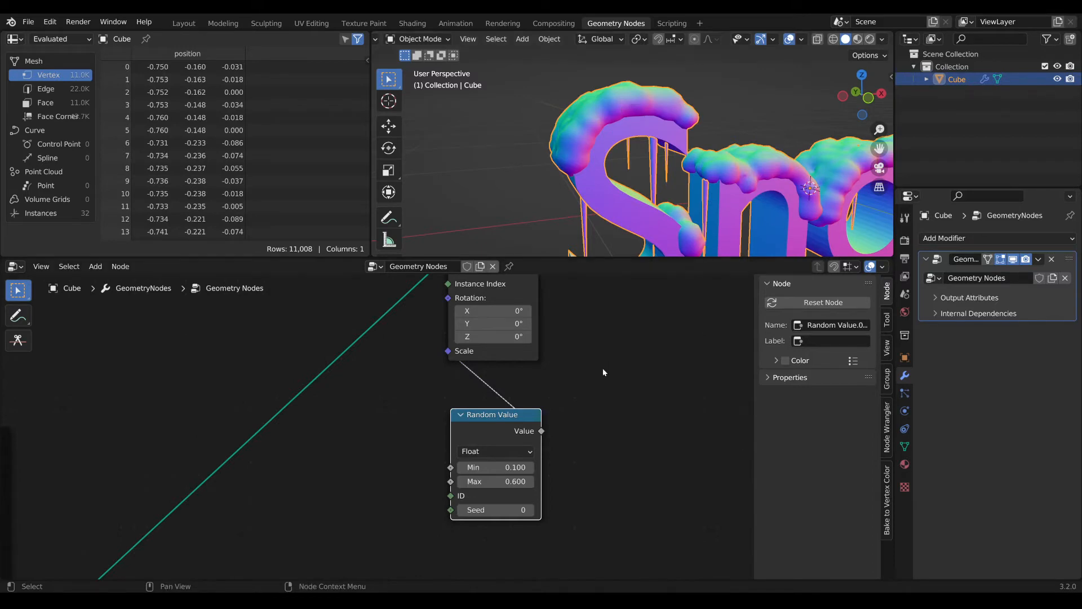
# - Place Random Value directly beneath Instance on Points and move both nodes farther from Distribute Points on Faces
pyautogui.scroll(-1, 603, 369)
pyautogui.moveTo(474, 415); pyautogui.dragTo(471, 390)
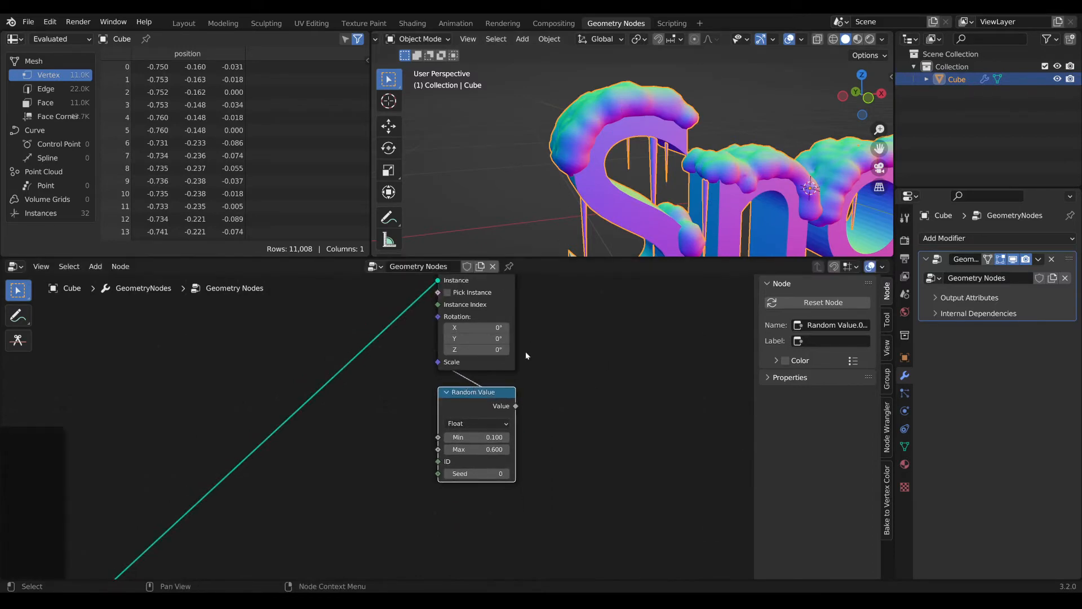
pyautogui.scroll(-3, 501, 477)
pyautogui.moveTo(489, 522); pyautogui.dragTo(411, 361)
pyautogui.press('g')
pyautogui.click(526, 379)
# - Add a Raycast node in the space above, between Distribute Points on Faces and Instance on Points
pyautogui.press('Tab')
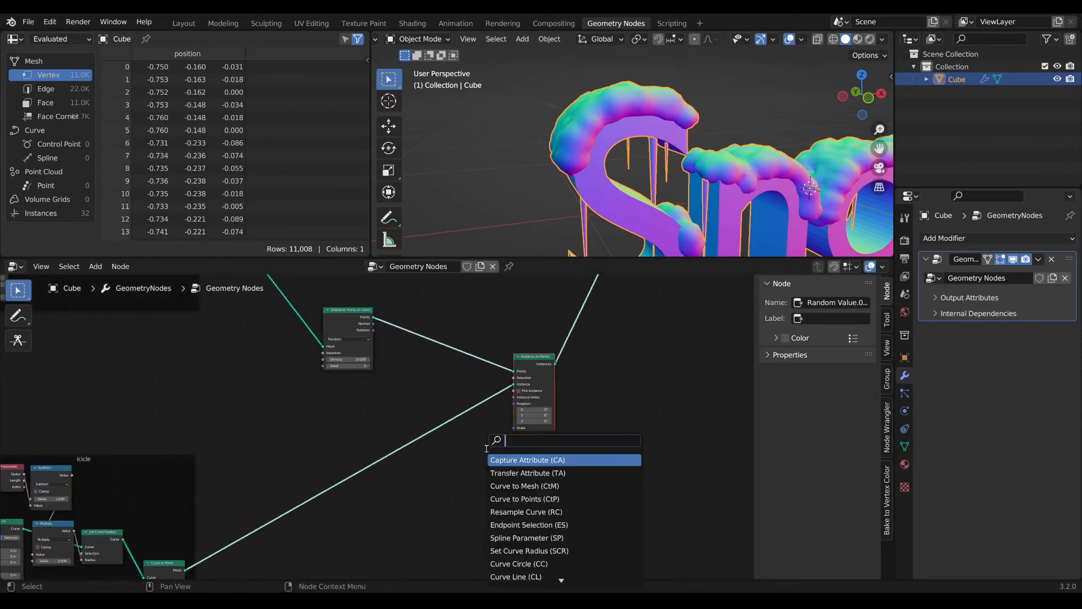
pyautogui.write('ray')
pyautogui.press('Return')
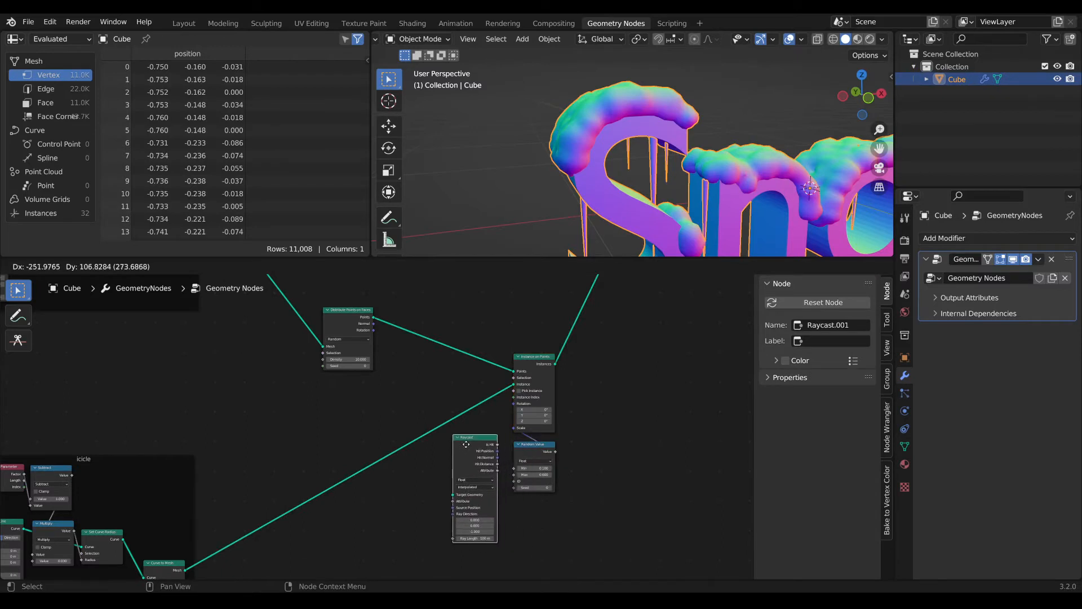
pyautogui.click(441, 306)
pyautogui.moveTo(443, 306); pyautogui.dragTo(476, 443, button='middle')
pyautogui.moveTo(402, 453); pyautogui.dragTo(674, 424, button='middle')
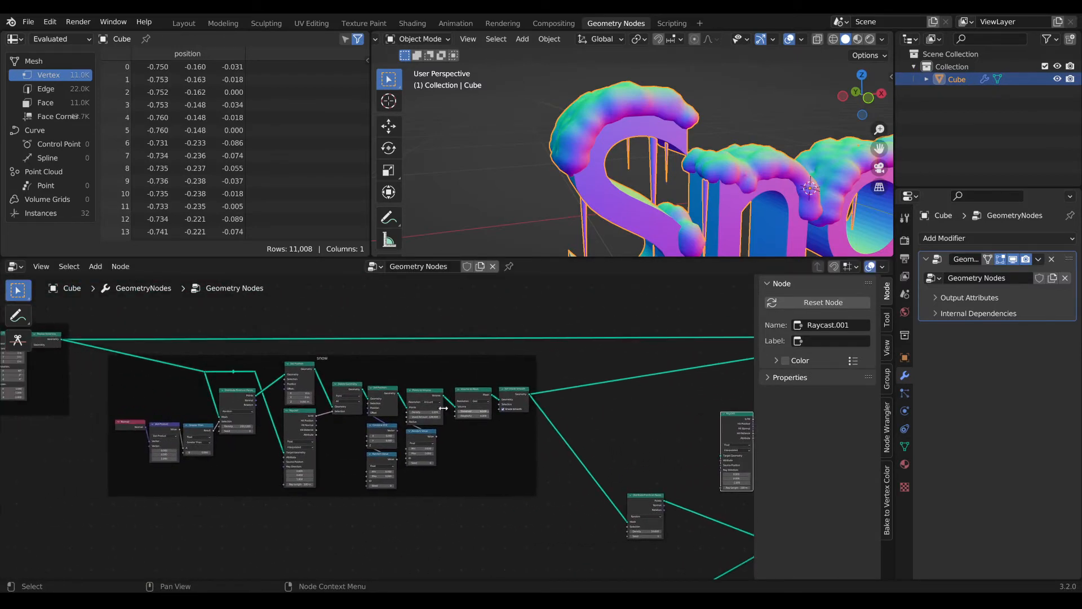
# - Preview the text's Realize Instances output and route its geometry through a reroute into the Raycast node's Target Geometry
pyautogui.keyDown('ctrl'); pyautogui.keyDown('shift'); pyautogui.click(59, 342); pyautogui.keyUp('shift'); pyautogui.keyUp('ctrl')
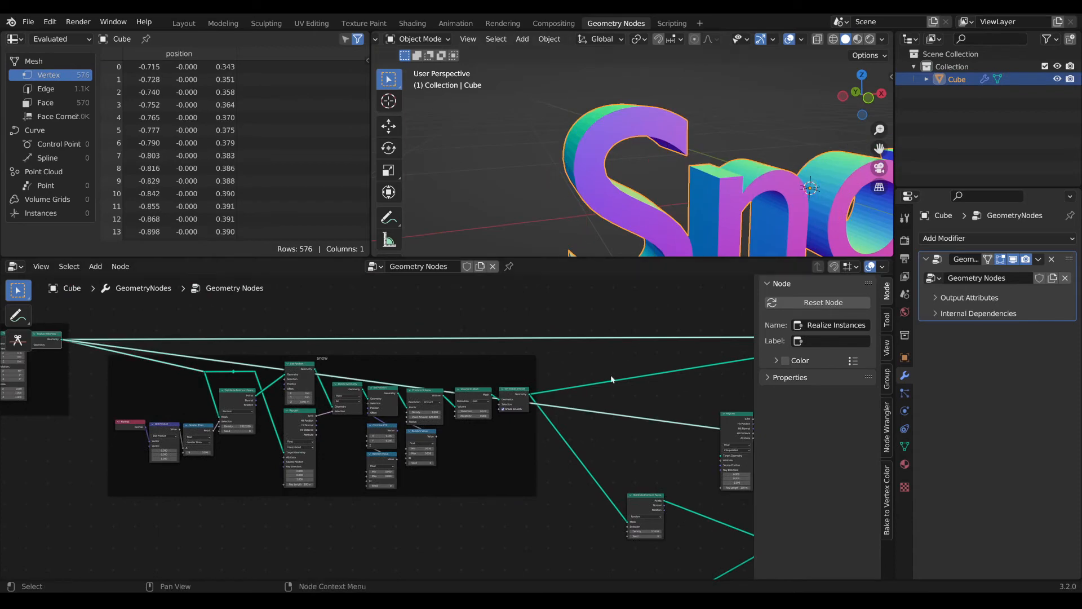
pyautogui.moveTo(613, 379); pyautogui.dragTo(479, 396, button='middle')
pyautogui.scroll(-1, 543, 375)
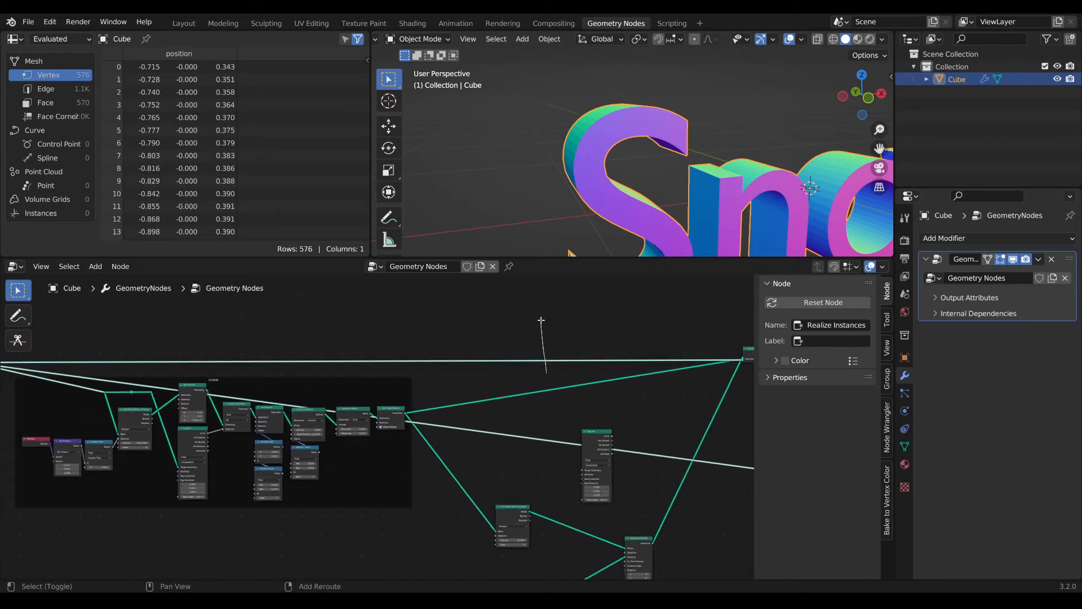
pyautogui.keyDown('shift'); pyautogui.moveTo(541, 320); pyautogui.dragTo(541, 317, button='right'); pyautogui.keyUp('shift')
pyautogui.scroll(4, 527, 375)
pyautogui.moveTo(527, 377)
pyautogui.mouseDown(button='middle')
pyautogui.moveTo(578, 359)
pyautogui.moveTo(327, 329)
pyautogui.mouseUp(button='middle')
pyautogui.scroll(2, 614, 350)
pyautogui.moveTo(314, 309); pyautogui.dragTo(372, 484)
# - Reposition the Raycast node in the gap above the link from Distribute Points on Faces to Instance on Points
pyautogui.click(397, 426)
pyautogui.moveTo(395, 426); pyautogui.dragTo(400, 451)
pyautogui.moveTo(436, 494); pyautogui.dragTo(442, 463, button='middle')
pyautogui.scroll(-1, 409, 421)
pyautogui.moveTo(417, 422); pyautogui.dragTo(507, 380, button='middle')
pyautogui.moveTo(507, 381); pyautogui.dragTo(501, 377)
pyautogui.scroll(8, 496, 429)
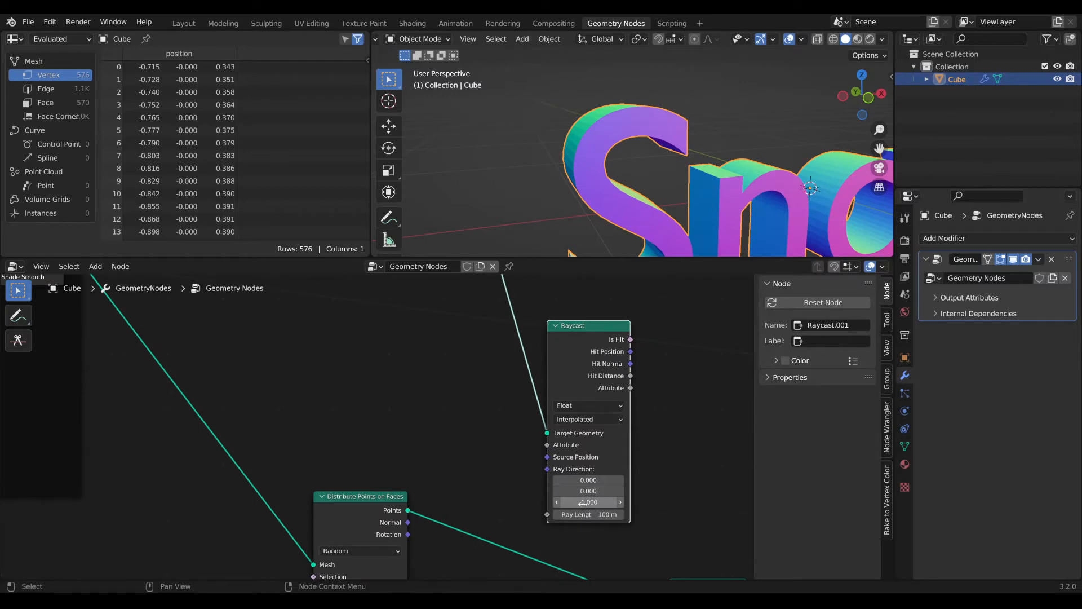
pyautogui.moveTo(656, 505); pyautogui.dragTo(596, 495, button='middle')
pyautogui.scroll(-1, 481, 514)
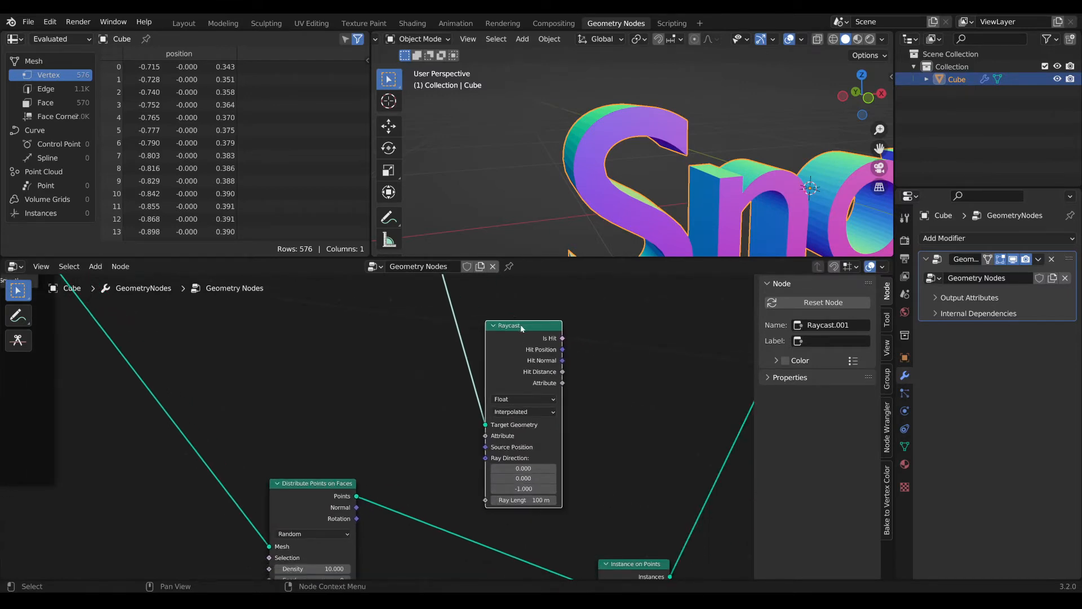
pyautogui.scroll(-1, 581, 394)
pyautogui.moveTo(581, 393); pyautogui.dragTo(442, 390, button='middle')
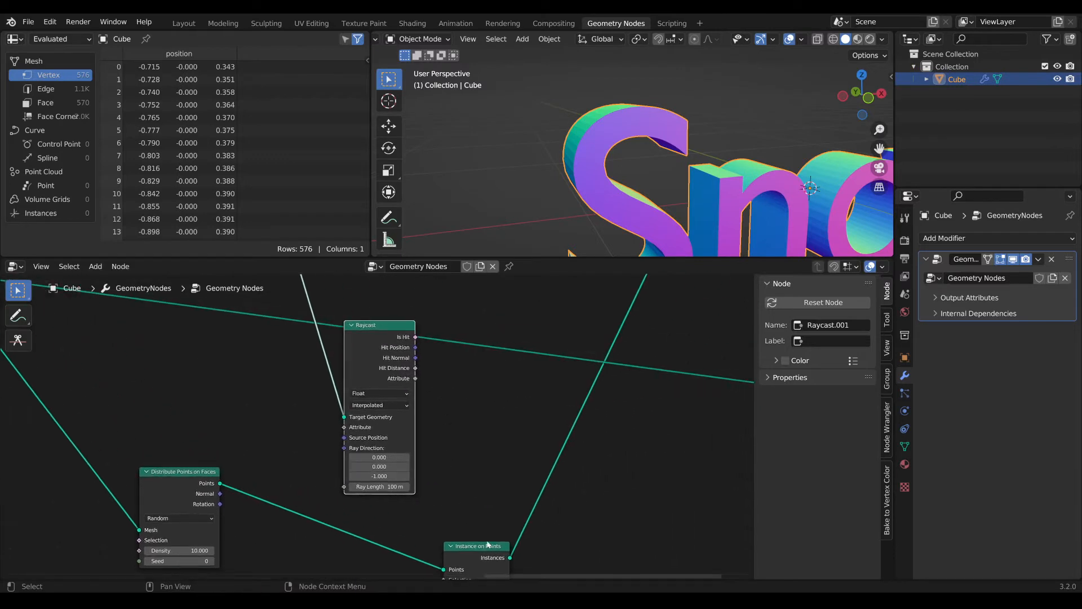
# - Insert a Delete Geometry node on the link between Distribute Points on Faces and Instance on Points
pyautogui.moveTo(488, 544); pyautogui.dragTo(529, 531)
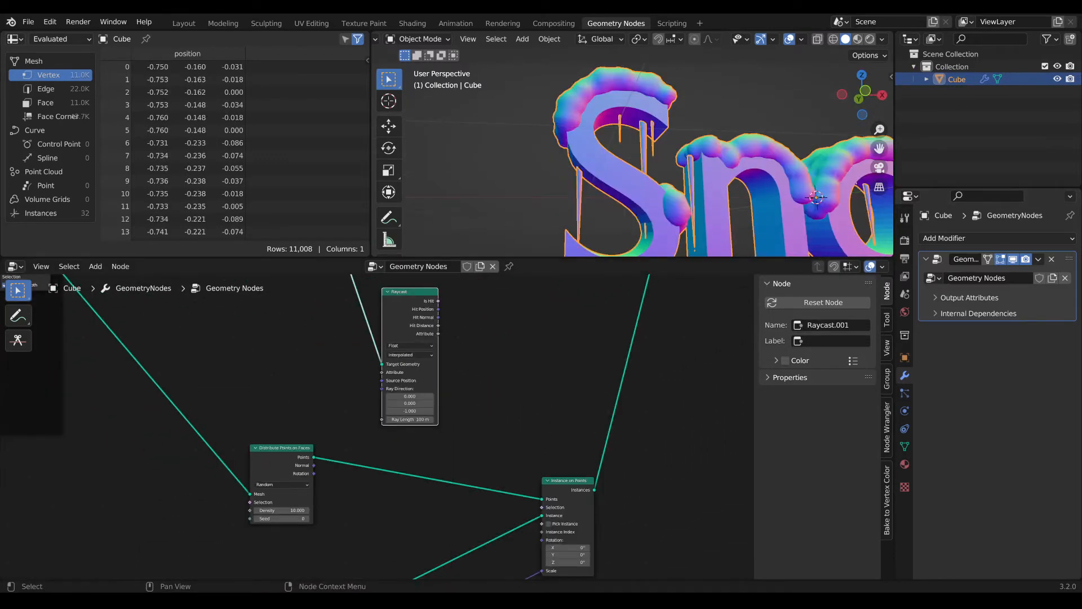
pyautogui.moveTo(420, 315); pyautogui.dragTo(460, 317, button='middle')
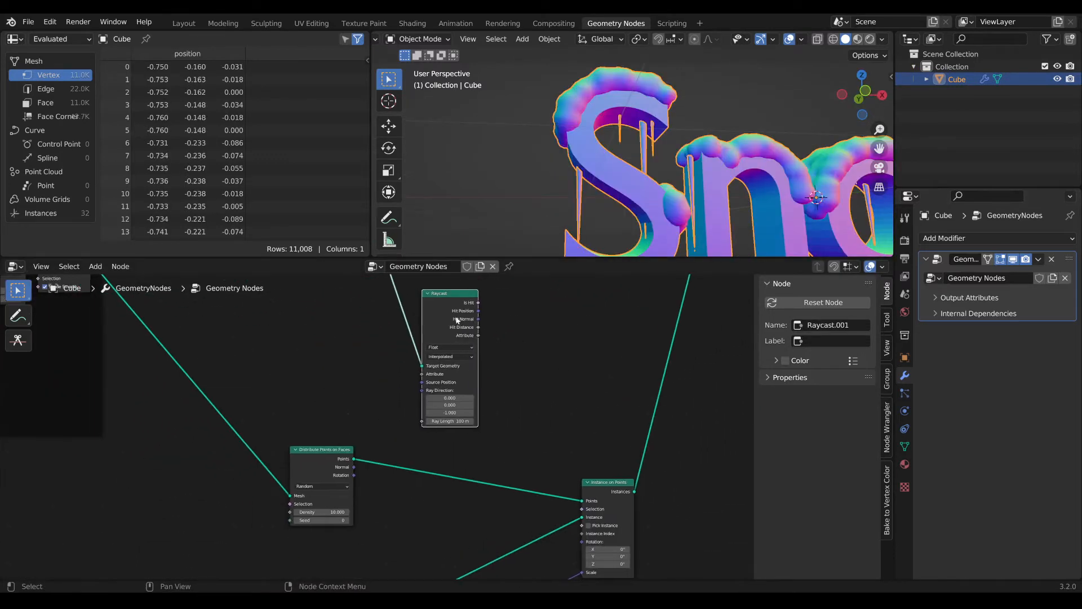
pyautogui.moveTo(460, 318); pyautogui.dragTo(437, 303)
pyautogui.moveTo(438, 302); pyautogui.dragTo(455, 332, button='middle')
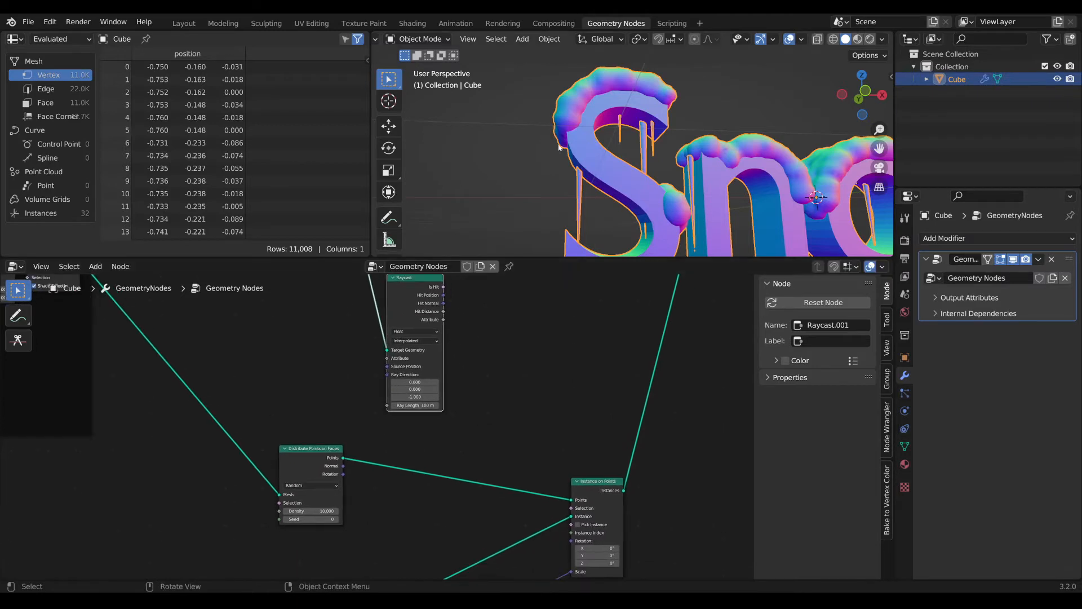
pyautogui.moveTo(439, 439); pyautogui.dragTo(439, 421, button='middle')
pyautogui.hotkey('shift', 'a')
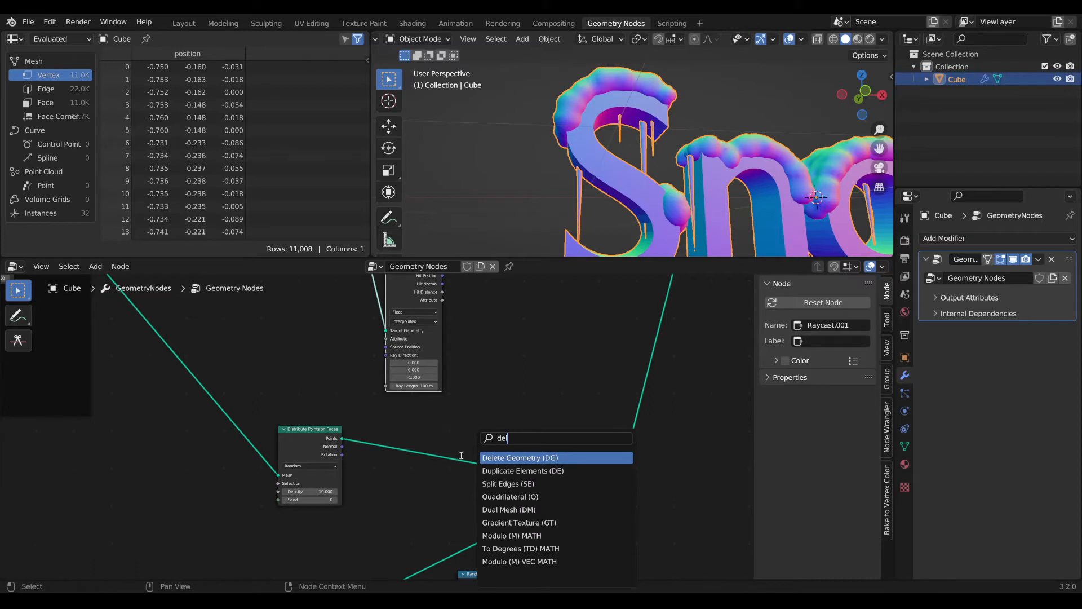
pyautogui.press('Return')
pyautogui.click(479, 457)
pyautogui.scroll(-1, 463, 394)
pyautogui.moveTo(463, 299); pyautogui.dragTo(443, 353, button='middle')
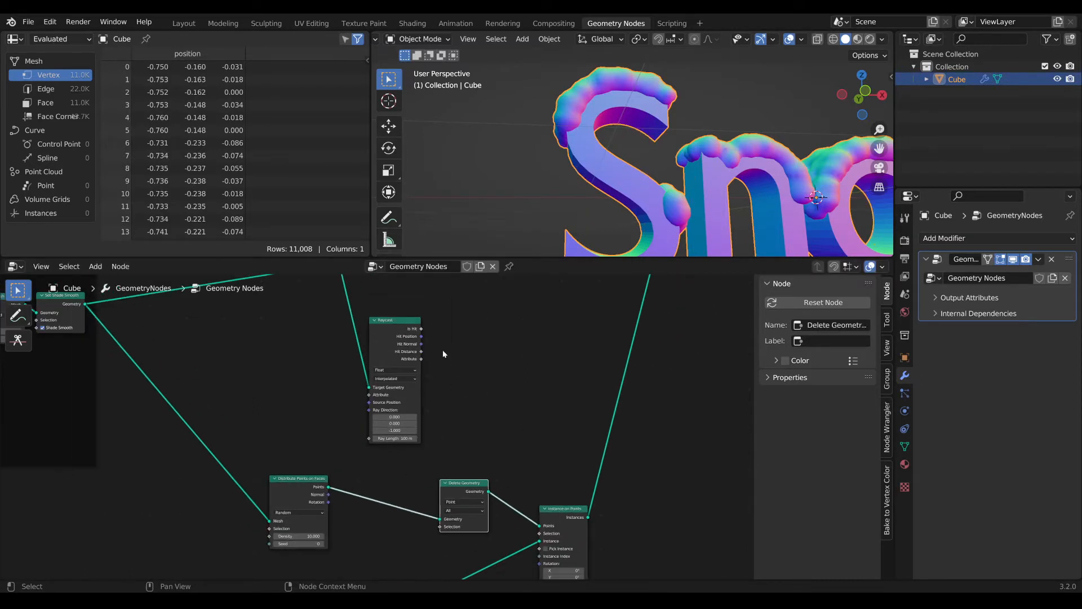
# - Connect the Raycast node's Is Hit output to Delete Geometry's Selection and place Raycast directly above Delete Geometry
pyautogui.moveTo(422, 329); pyautogui.dragTo(448, 484)
pyautogui.moveTo(442, 526); pyautogui.dragTo(442, 526)
pyautogui.moveTo(394, 323); pyautogui.dragTo(564, 345)
# - Examine the remaining icicles on the snow text from several angles and distances
pyautogui.scroll(-2, 469, 357)
pyautogui.keyDown('ctrl'); pyautogui.hscroll(5, 473, 388); pyautogui.keyUp('ctrl')
pyautogui.moveTo(761, 169); pyautogui.dragTo(708, 176, button='middle')
pyautogui.scroll(4, 705, 160)
pyautogui.scroll(-2, 693, 144)
pyautogui.scroll(2, 677, 160)
pyautogui.scroll(-3, 674, 160)
pyautogui.scroll(-3, 674, 160)
pyautogui.moveTo(727, 171); pyautogui.dragTo(749, 180, button='middle')
pyautogui.scroll(-1, 749, 181)
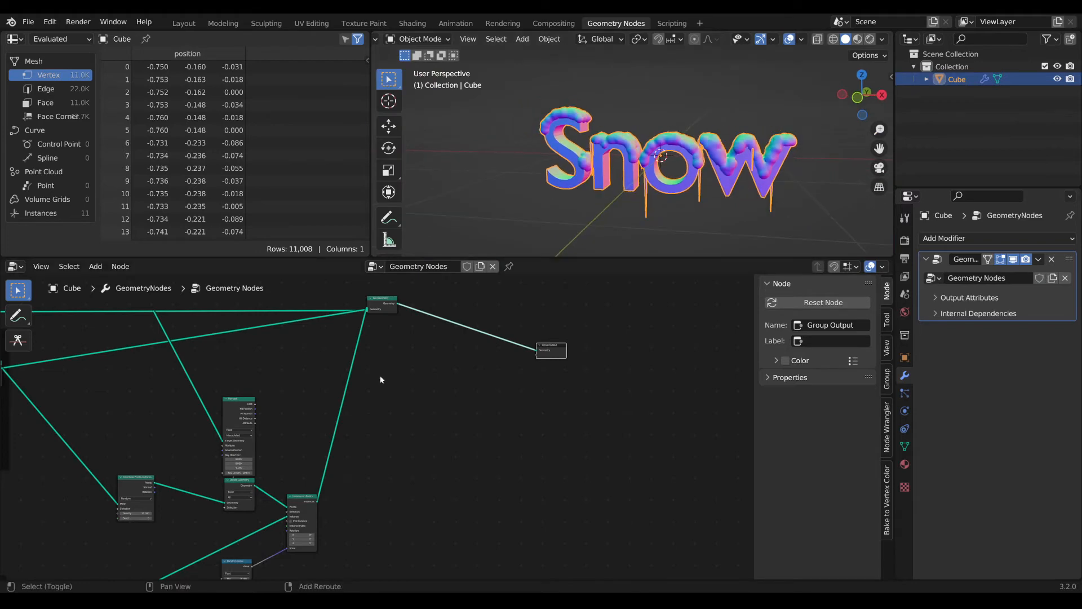
# - Try an X rotation of about 136° in the base mesh's Transform node and check the snow and icicles
pyautogui.scroll(-1, 379, 376)
pyautogui.moveTo(379, 373); pyautogui.dragTo(754, 461, button='middle')
pyautogui.moveTo(146, 437); pyautogui.dragTo(406, 445, button='middle')
pyautogui.scroll(4, 507, 449)
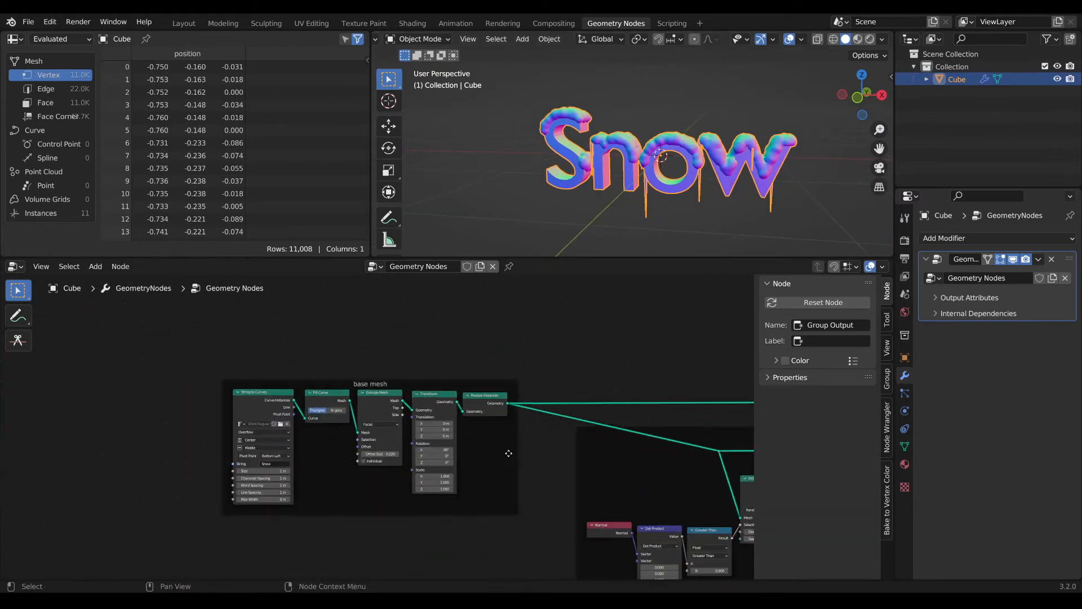
pyautogui.moveTo(374, 415); pyautogui.dragTo(404, 415)
pyautogui.moveTo(680, 180)
pyautogui.mouseDown(button='middle')
pyautogui.moveTo(599, 140)
pyautogui.moveTo(766, 155)
pyautogui.moveTo(719, 142)
pyautogui.moveTo(688, 174)
pyautogui.mouseUp(button='middle')
pyautogui.scroll(5, 599, 140)
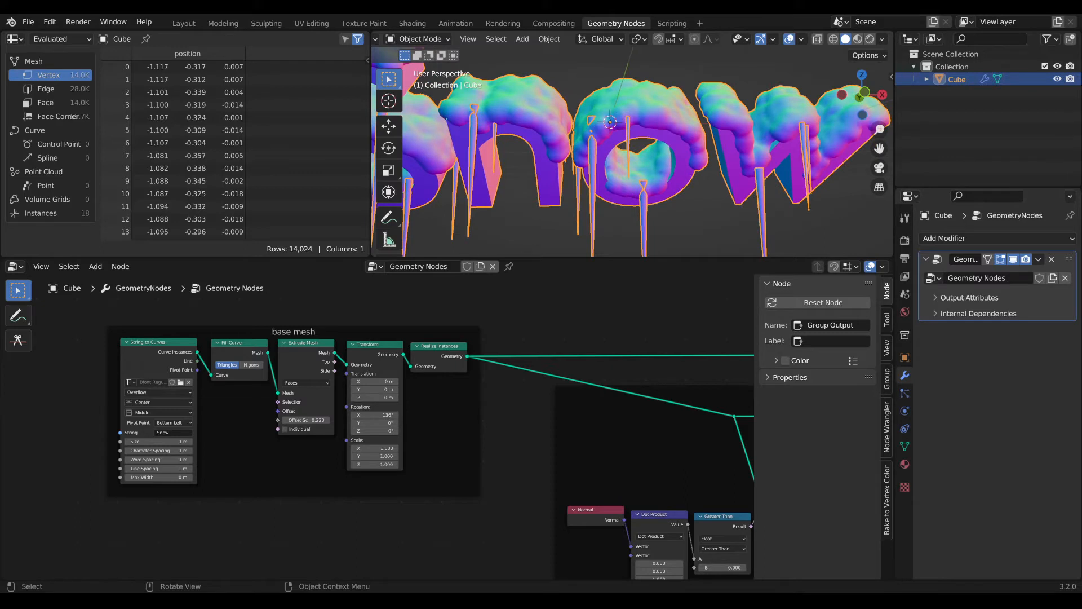
pyautogui.scroll(-5, 618, 158)
pyautogui.moveTo(618, 158); pyautogui.dragTo(642, 161, button='middle')
pyautogui.scroll(4, 642, 161)
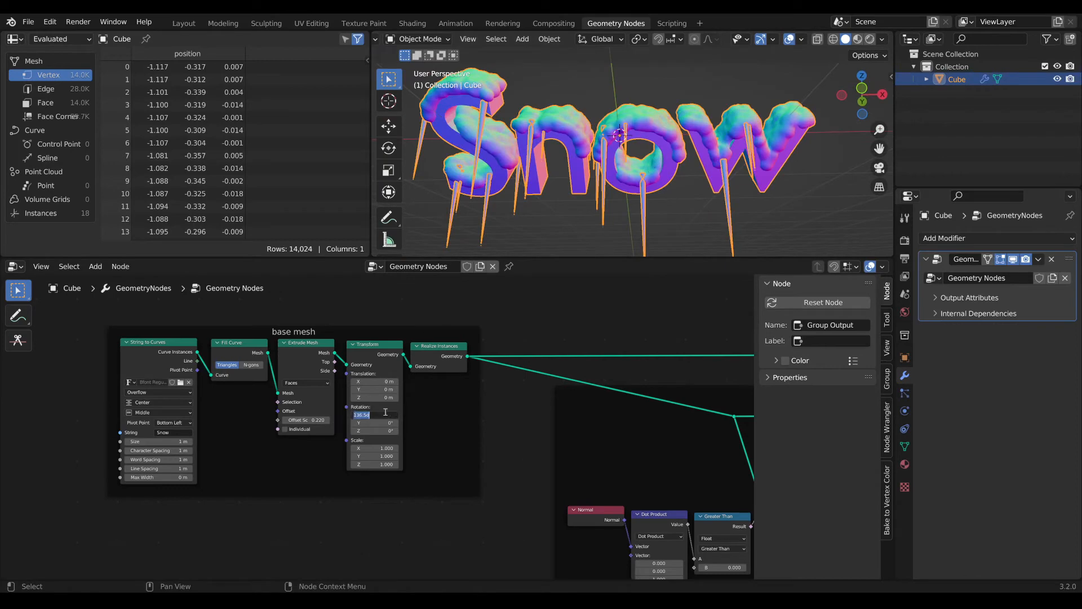
# - Set the base mesh Transform node's X rotation back to 90° and check the upright text
pyautogui.press('Return')
pyautogui.scroll(-3, 745, 165)
pyautogui.moveTo(744, 165); pyautogui.dragTo(729, 204, button='middle')
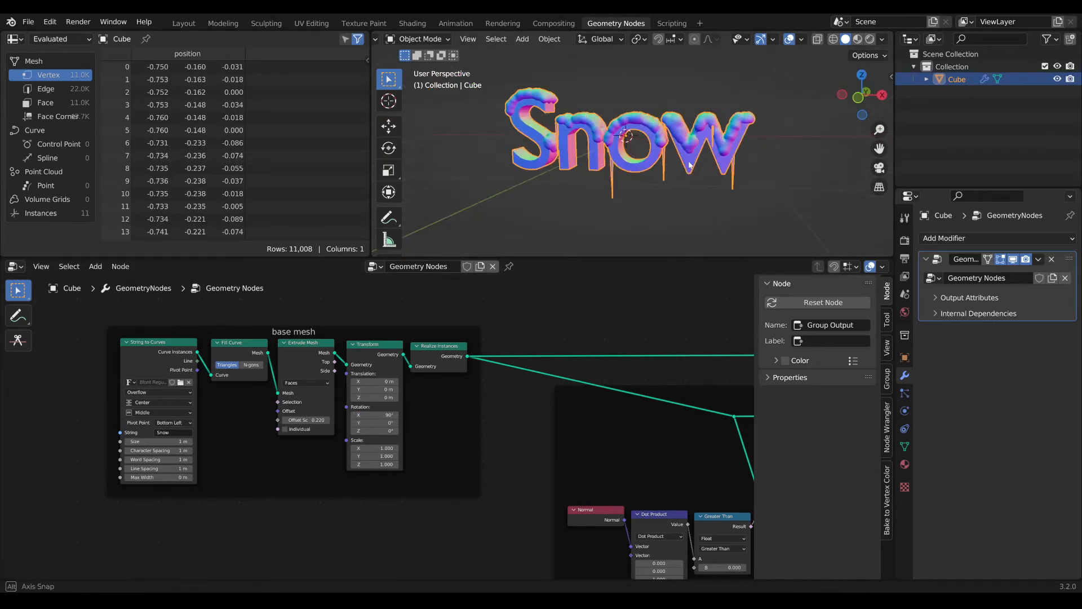
pyautogui.scroll(-2, 727, 205)
# - Move the icicles' Distribute Points on Faces node closer to Delete Geometry and set its Density to 24.4
pyautogui.scroll(-6, 654, 484)
pyautogui.moveTo(656, 475); pyautogui.dragTo(304, 386, button='middle')
pyautogui.scroll(-3, 535, 454)
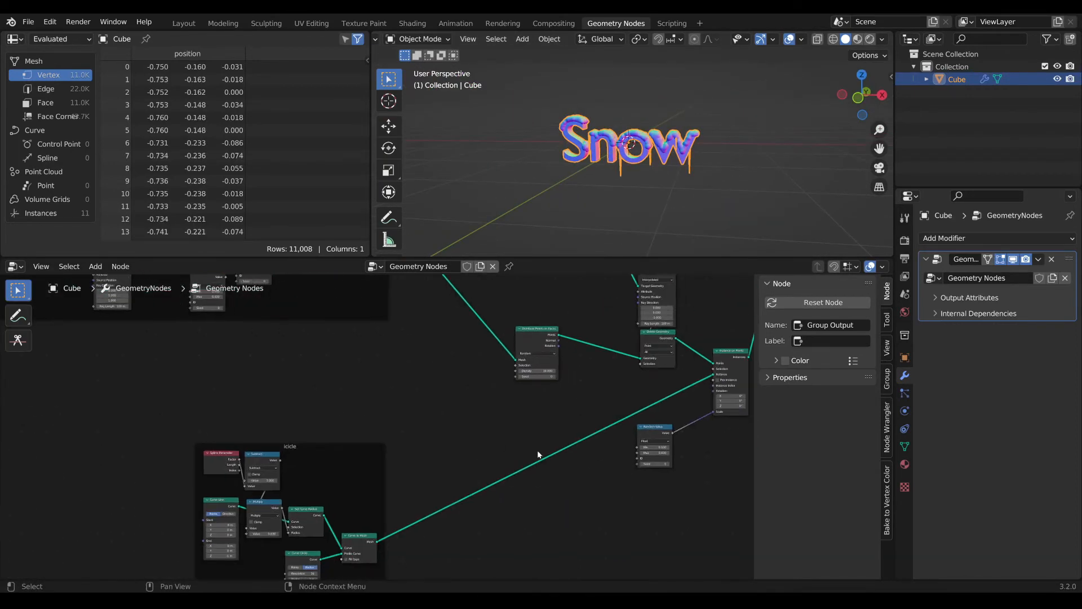
pyautogui.moveTo(536, 454); pyautogui.dragTo(503, 386, button='middle')
pyautogui.scroll(3, 364, 364)
pyautogui.scroll(3, 365, 363)
pyautogui.moveTo(365, 364); pyautogui.dragTo(403, 412, button='middle')
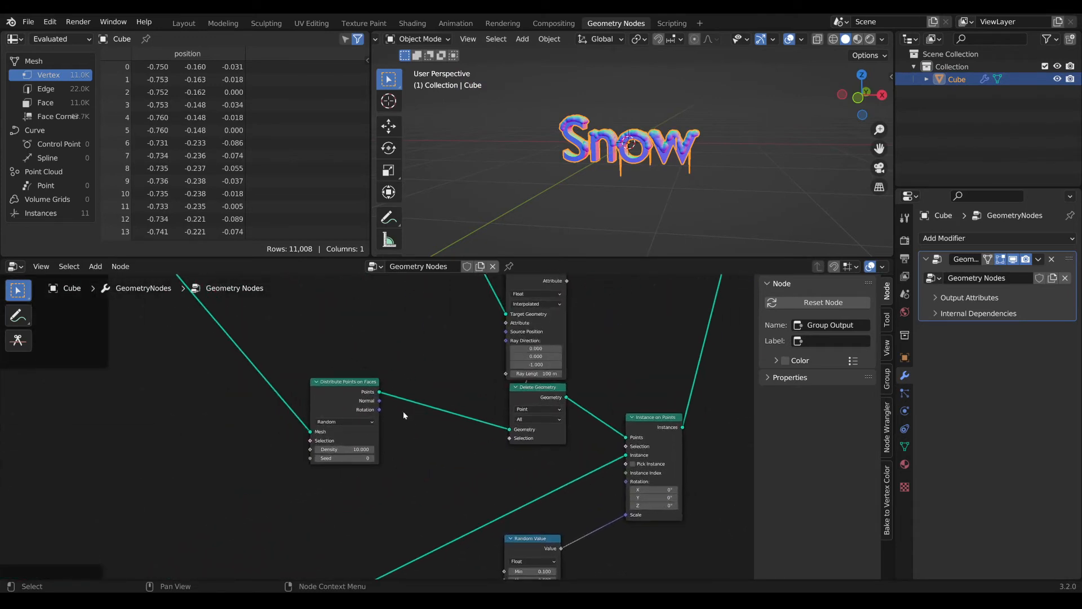
pyautogui.moveTo(345, 384); pyautogui.dragTo(433, 382)
pyautogui.scroll(4, 445, 440)
pyautogui.moveTo(458, 469); pyautogui.dragTo(429, 474, button='middle')
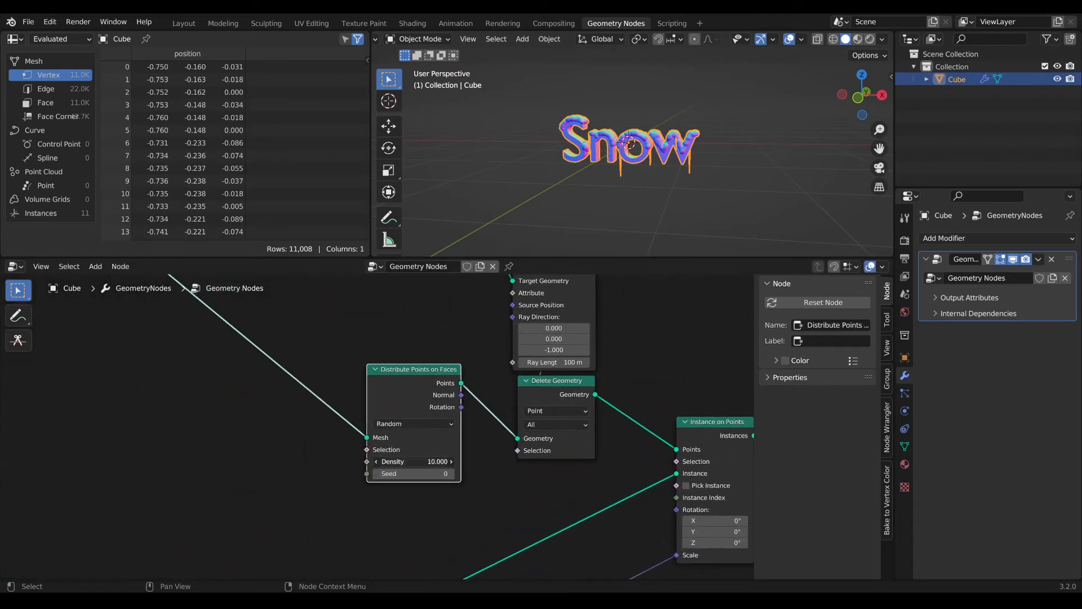
pyautogui.scroll(1, 646, 147)
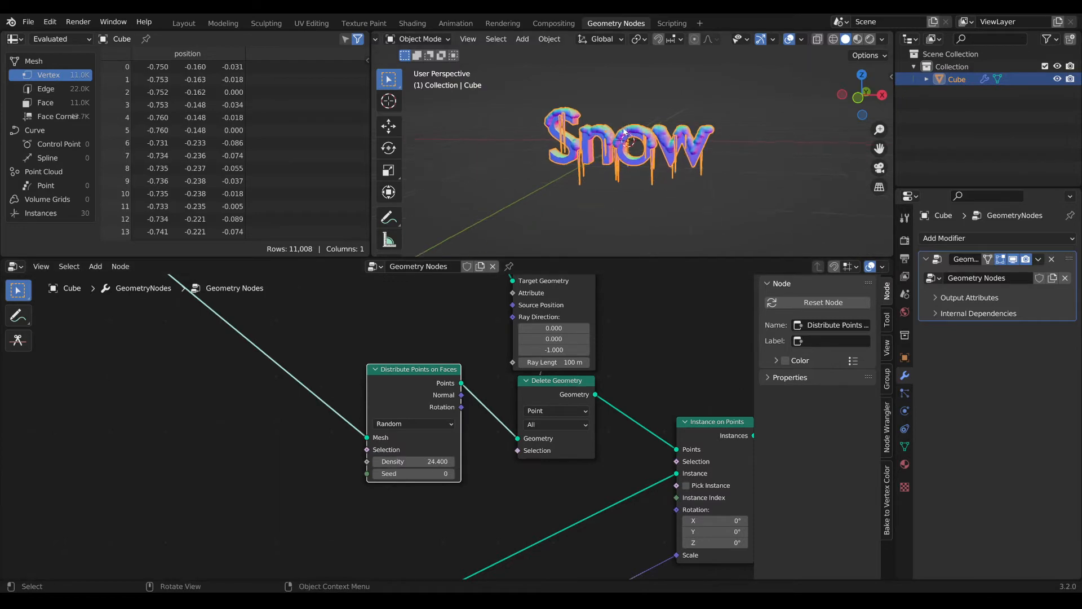
# - Examine up close the tops of the icicles hanging from the snow on the letter W
pyautogui.moveTo(646, 147); pyautogui.dragTo(621, 193, button='middle')
pyautogui.scroll(4, 702, 138)
pyautogui.scroll(3, 671, 134)
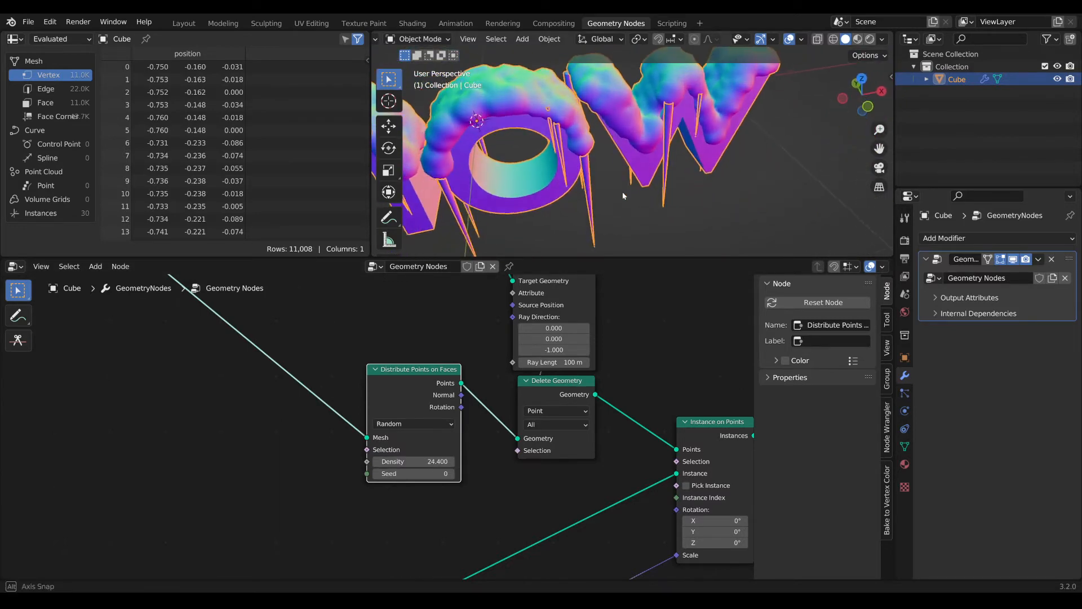
pyautogui.scroll(4, 621, 195)
pyautogui.keyDown('shift'); pyautogui.moveTo(647, 146); pyautogui.dragTo(577, 193, button='middle'); pyautogui.keyUp('shift')
pyautogui.moveTo(686, 86); pyautogui.dragTo(636, 156, button='middle')
pyautogui.scroll(-3, 624, 195)
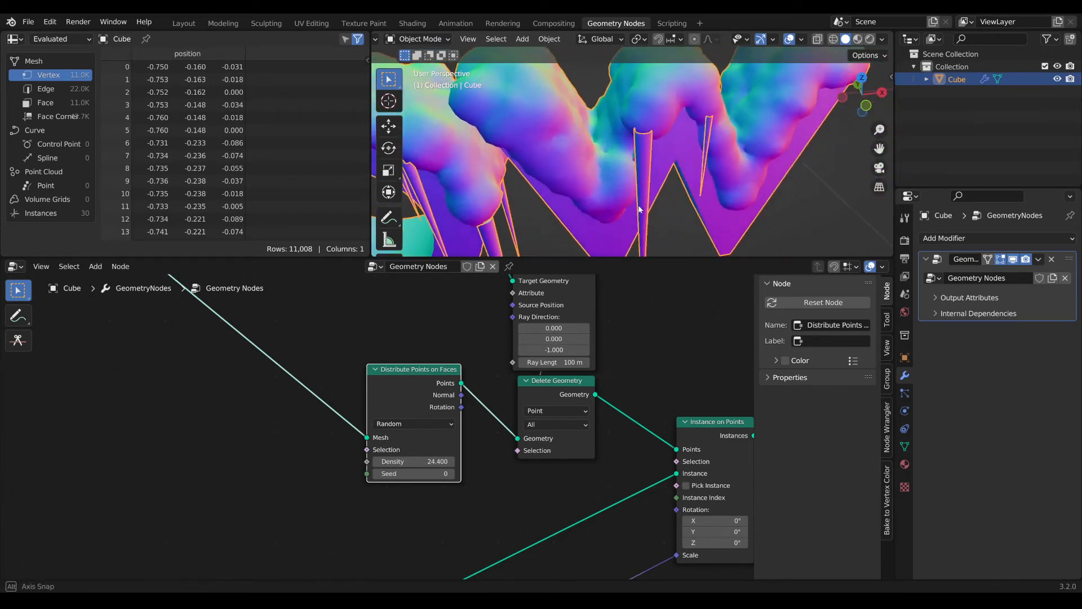
pyautogui.moveTo(624, 195)
pyautogui.mouseDown(button='middle')
pyautogui.moveTo(623, 172)
pyautogui.moveTo(628, 195)
pyautogui.mouseUp(button='middle')
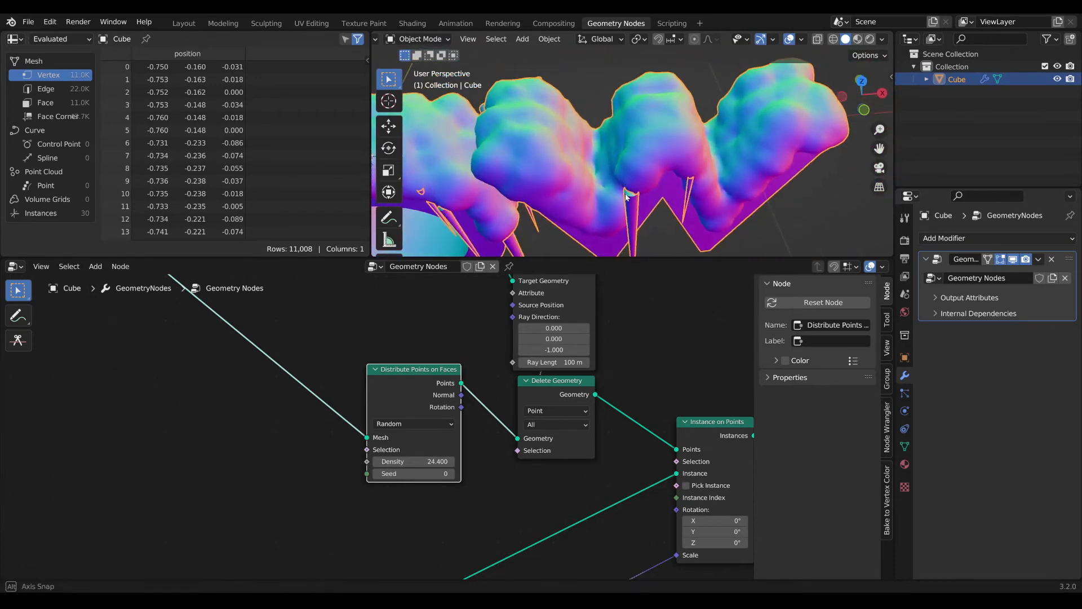
pyautogui.scroll(4, 631, 201)
pyautogui.scroll(-2, 632, 205)
pyautogui.scroll(-1, 587, 402)
# - Enable Fill Caps on the Curve to Mesh node in the icicle frame and check the icicle tops
pyautogui.scroll(-4, 587, 402)
pyautogui.moveTo(590, 429); pyautogui.dragTo(482, 446, button='middle')
pyautogui.scroll(-1, 482, 445)
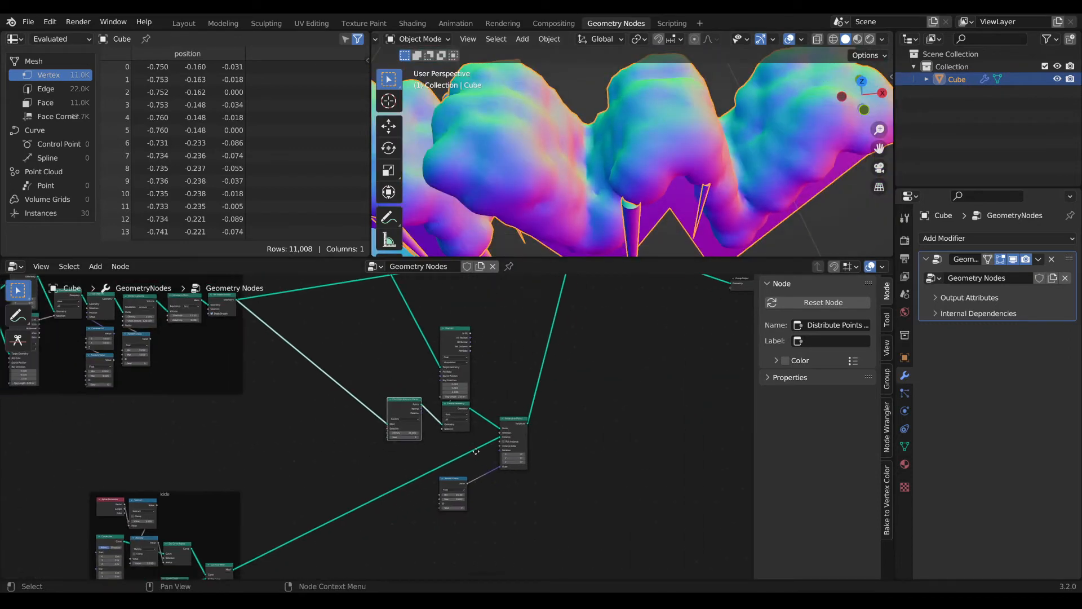
pyautogui.moveTo(435, 498); pyautogui.dragTo(670, 404, button='middle')
pyautogui.scroll(3, 449, 461)
pyautogui.moveTo(450, 461); pyautogui.dragTo(509, 486, button='middle')
pyautogui.scroll(5, 509, 480)
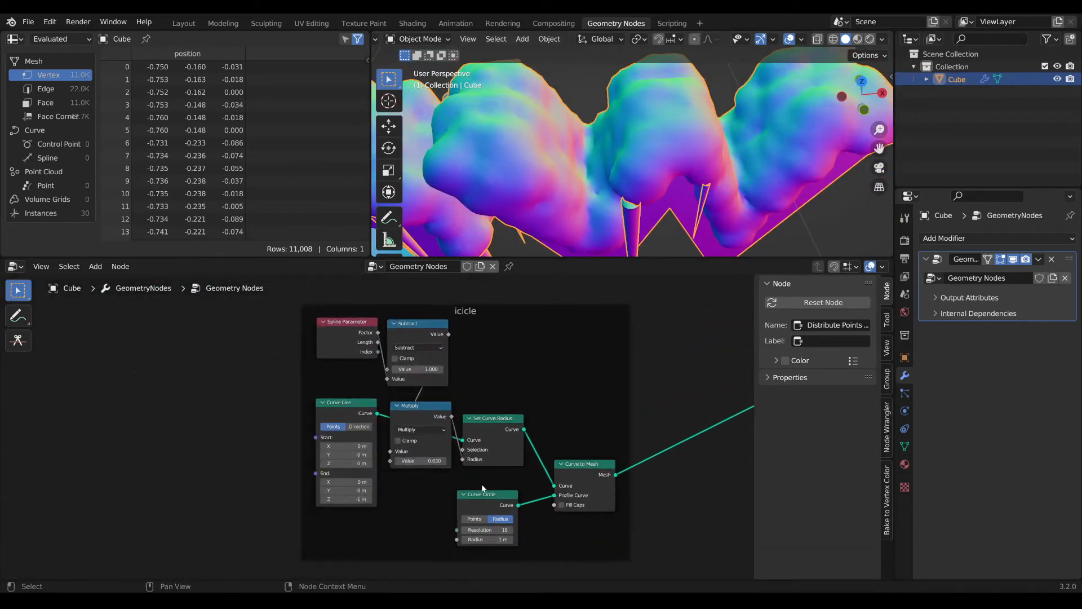
pyautogui.click(580, 475)
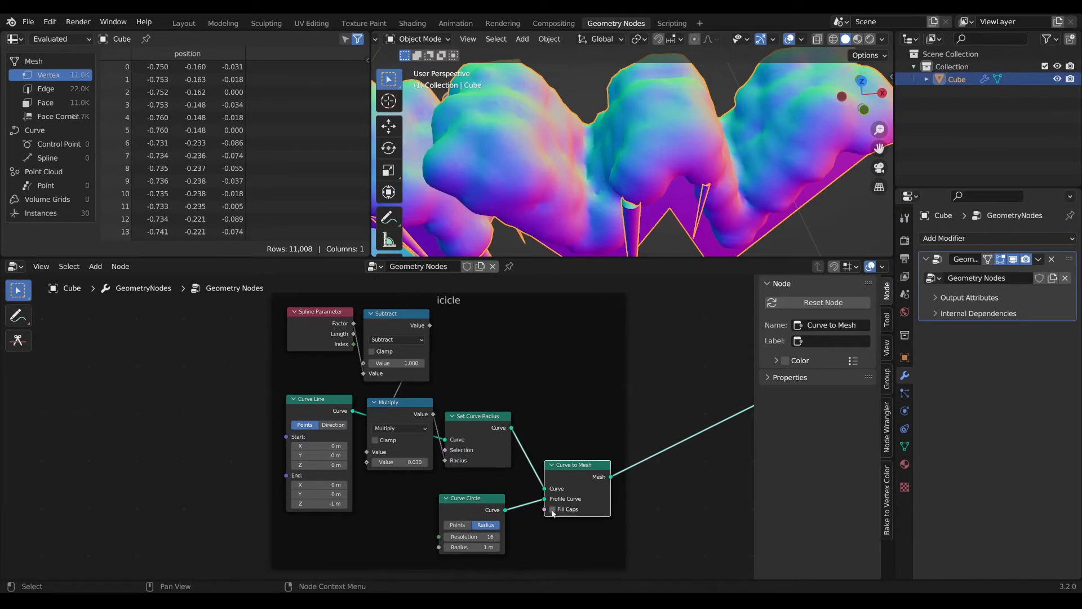
pyautogui.scroll(-10, 646, 192)
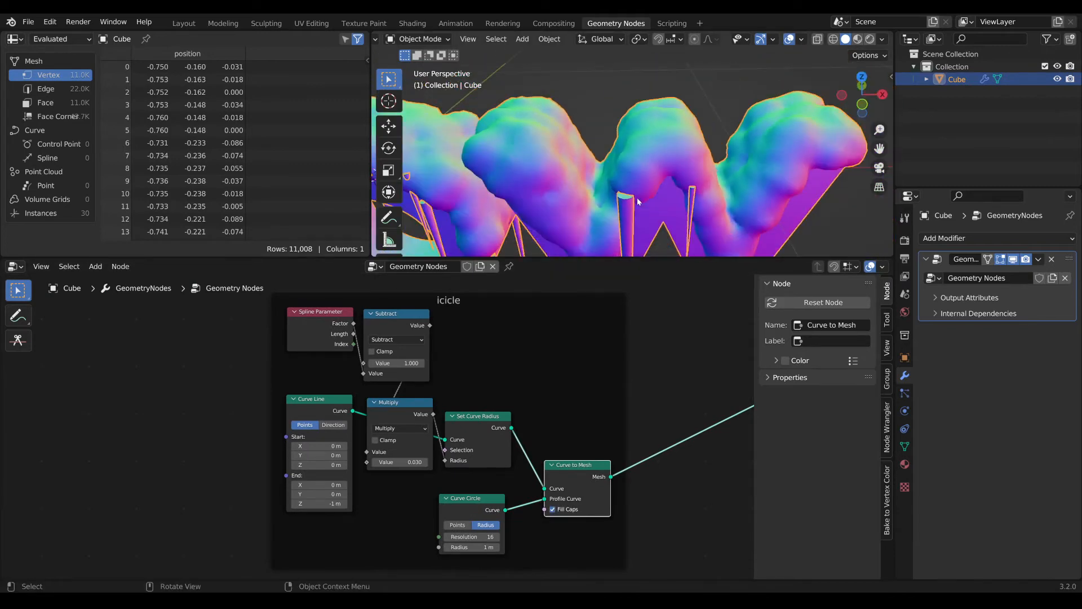
pyautogui.scroll(8, 651, 186)
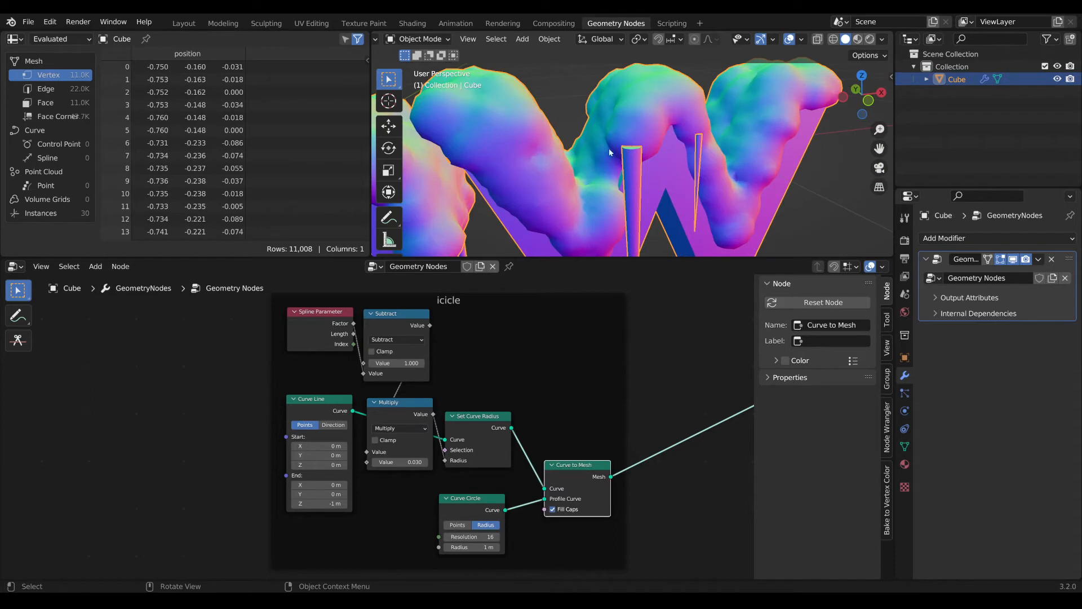
pyautogui.moveTo(622, 145); pyautogui.dragTo(629, 124, button='middle')
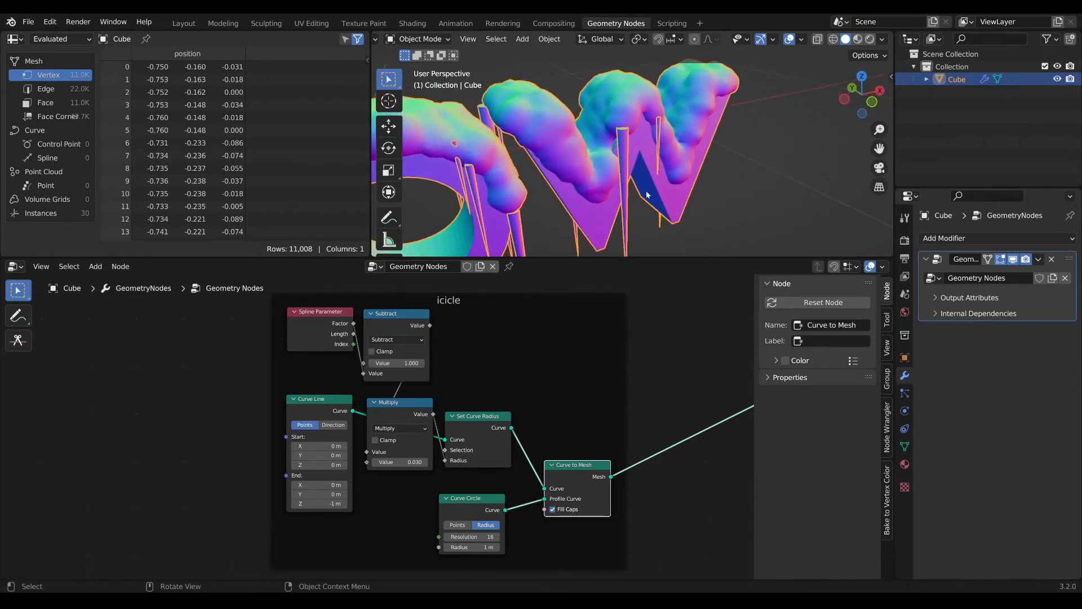
# - Move the icicle frame closer to the instancing nodes and shift Join Geometry and Group Output farther away from them
pyautogui.scroll(-9, 638, 459)
pyautogui.moveTo(620, 452); pyautogui.dragTo(468, 519, button='middle')
pyautogui.scroll(-2, 462, 516)
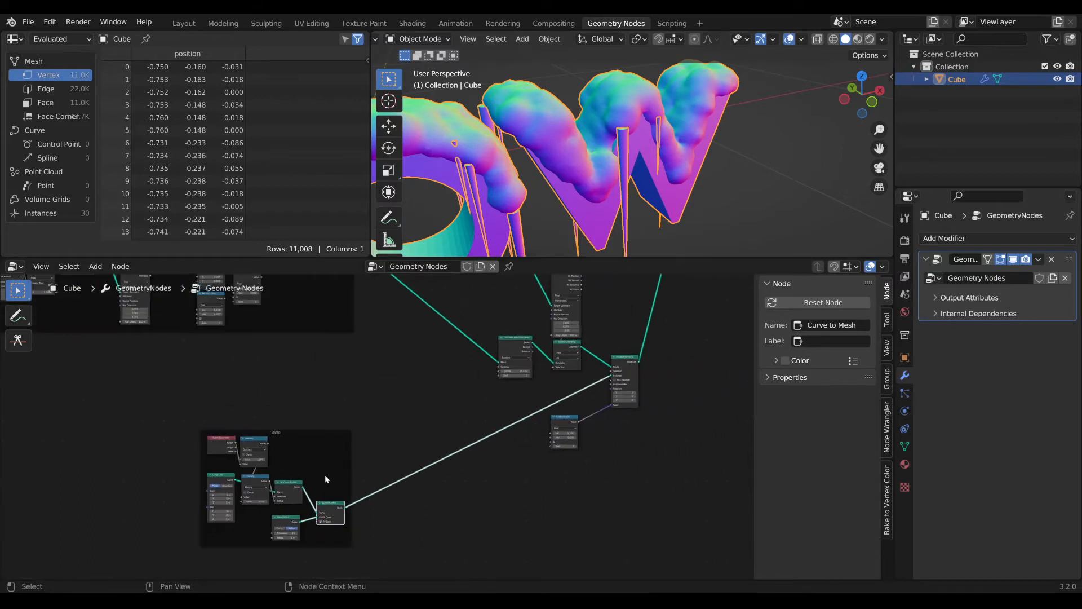
pyautogui.moveTo(328, 432); pyautogui.dragTo(363, 444)
pyautogui.moveTo(587, 436); pyautogui.dragTo(397, 526, button='middle')
pyautogui.scroll(-2, 396, 525)
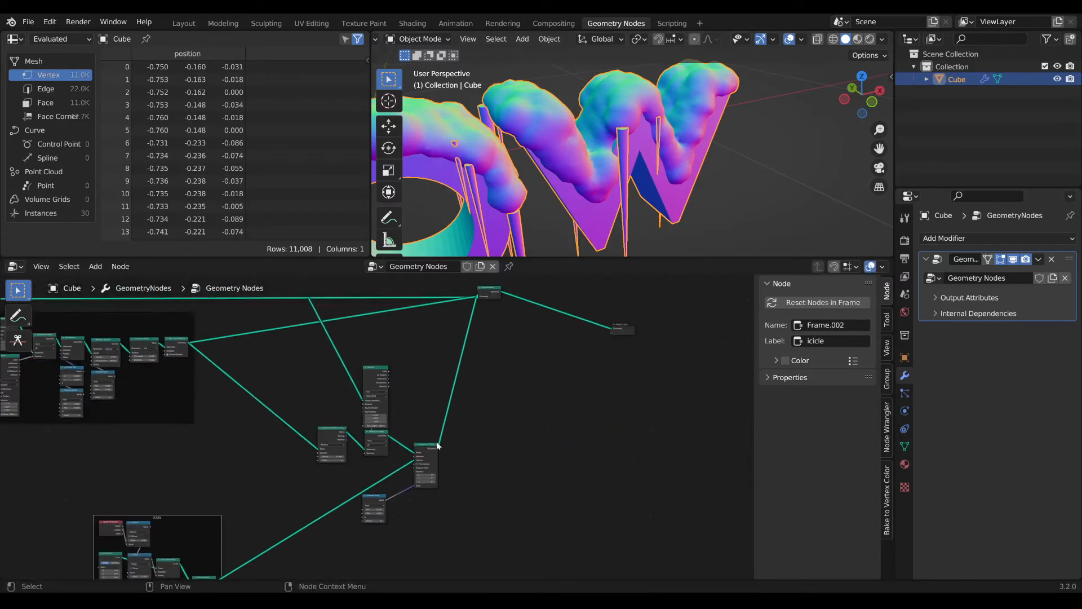
pyautogui.moveTo(430, 445); pyautogui.dragTo(423, 445)
pyautogui.moveTo(663, 413); pyautogui.dragTo(630, 288)
pyautogui.scroll(3, 360, 397)
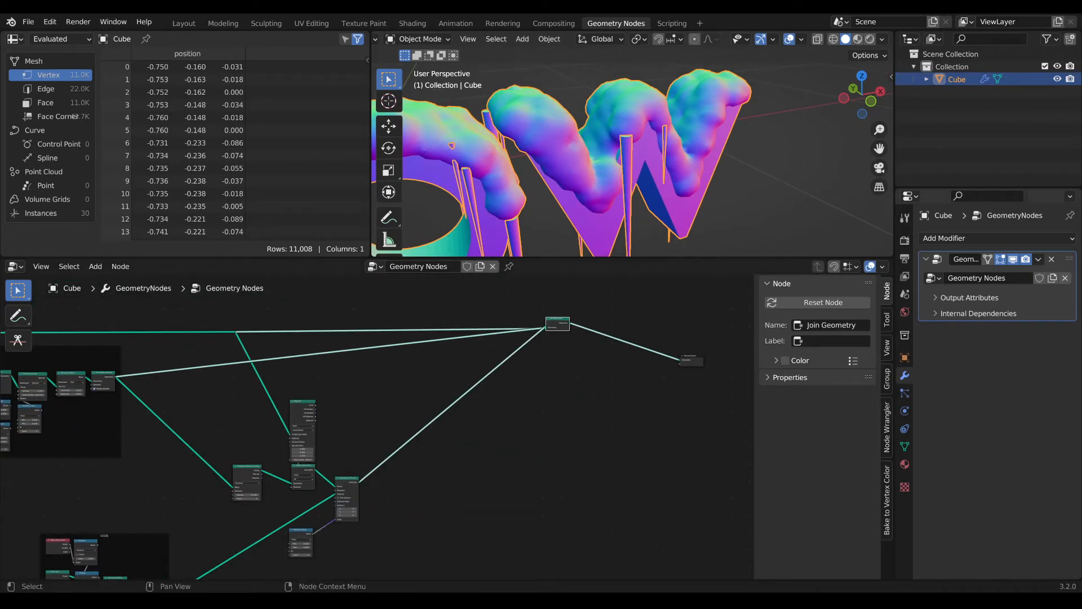
# - Preview the points produced by the icicles' Distribute Points on Faces node
pyautogui.moveTo(359, 450); pyautogui.dragTo(623, 430, button='middle')
pyautogui.scroll(5, 518, 436)
pyautogui.moveTo(517, 437); pyautogui.dragTo(503, 408, button='middle')
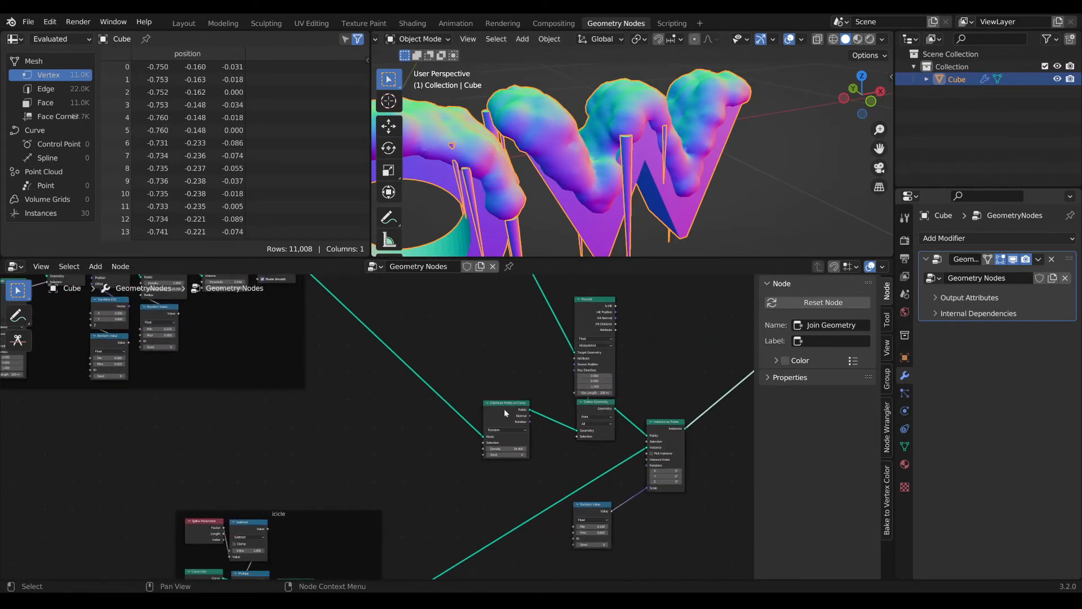
pyautogui.keyDown('ctrl'); pyautogui.keyDown('shift'); pyautogui.click(506, 404); pyautogui.keyUp('shift'); pyautogui.keyUp('ctrl')
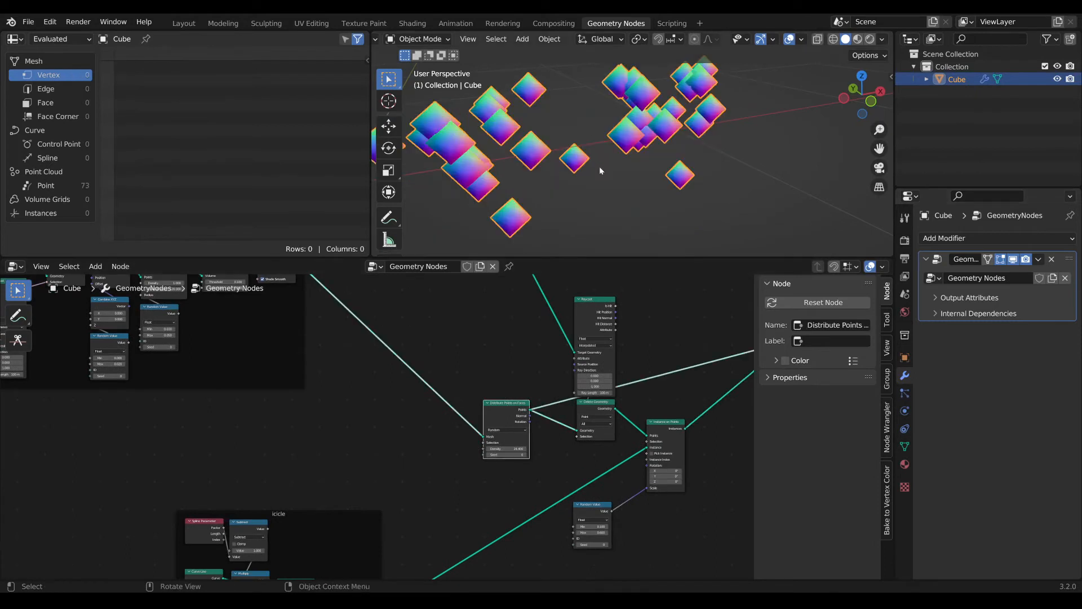
pyautogui.moveTo(614, 149); pyautogui.dragTo(643, 181, button='middle')
# - Preview the snow frame's Points to Volume node and its Distribute Points on Faces node for comparison
pyautogui.moveTo(373, 387); pyautogui.dragTo(559, 471, button='middle')
pyautogui.scroll(-1, 395, 372)
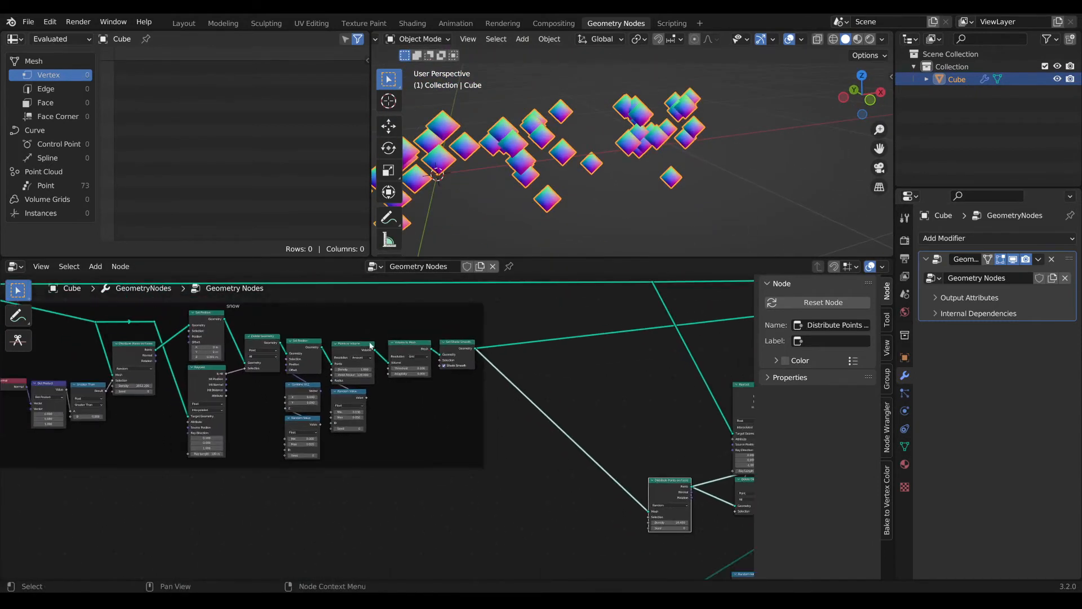
pyautogui.keyDown('ctrl'); pyautogui.keyDown('shift'); pyautogui.click(354, 348); pyautogui.keyUp('shift'); pyautogui.keyUp('ctrl')
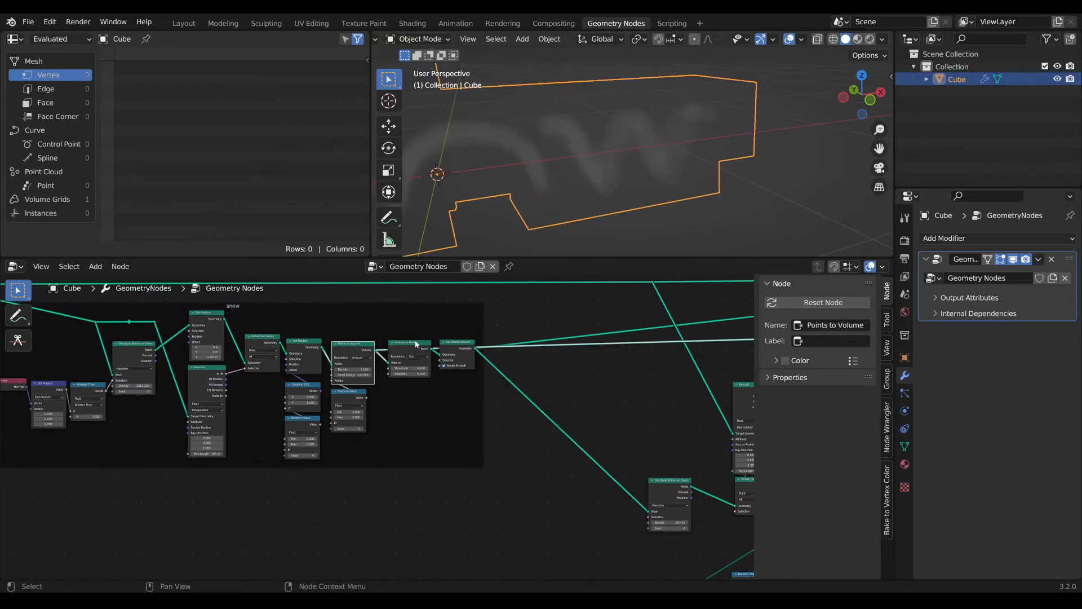
pyautogui.keyDown('ctrl'); pyautogui.keyDown('shift'); pyautogui.click(127, 344); pyautogui.keyUp('shift'); pyautogui.keyUp('ctrl')
pyautogui.moveTo(451, 186); pyautogui.dragTo(481, 177, button='middle')
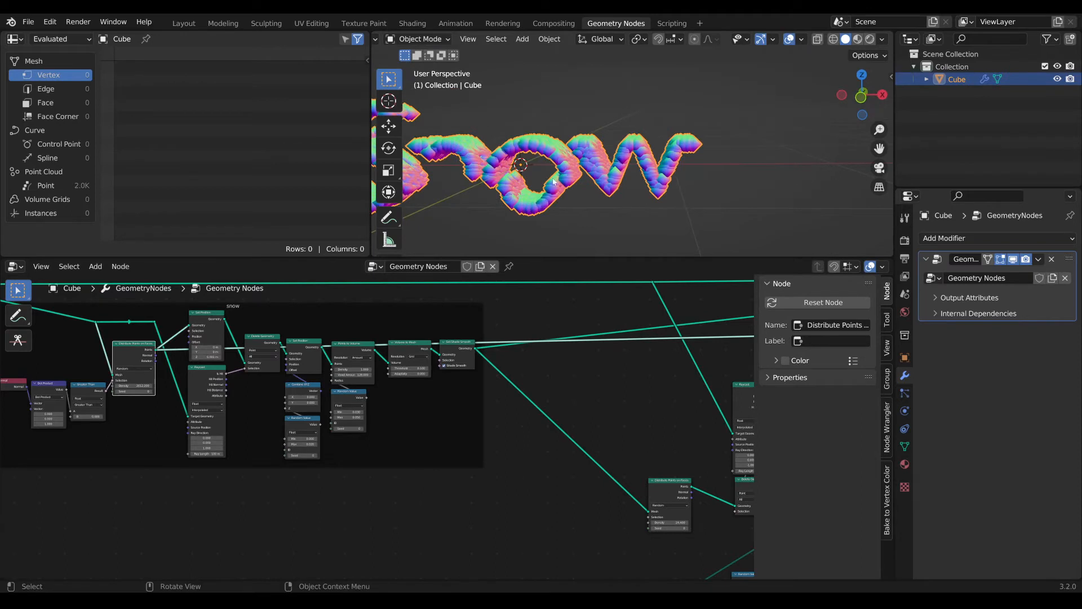
pyautogui.moveTo(572, 371); pyautogui.dragTo(520, 371, button='middle')
pyautogui.scroll(-3, 514, 306)
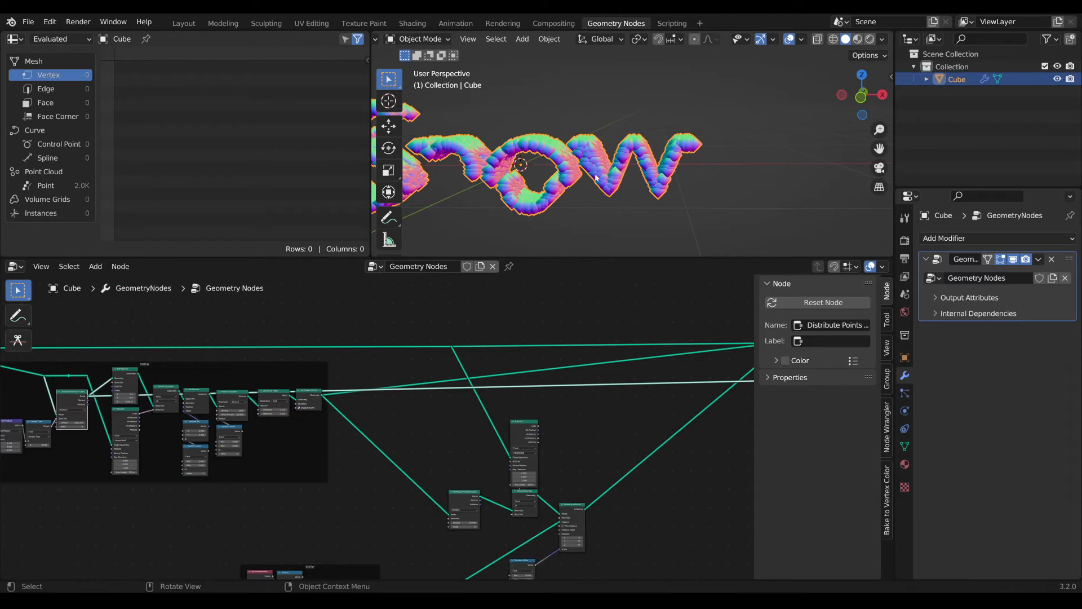
pyautogui.moveTo(613, 196); pyautogui.dragTo(607, 193, button='middle')
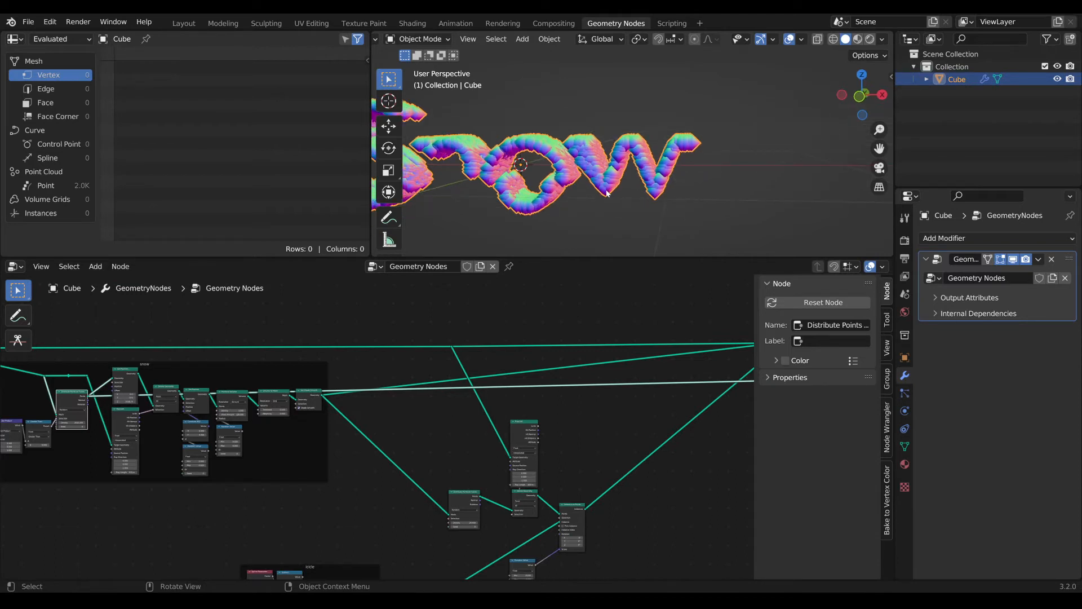
# - Route the Join Geometry node to the output again to display the complete text with snow and icicles
pyautogui.scroll(-1, 764, 246)
pyautogui.moveTo(719, 339); pyautogui.dragTo(583, 337, button='middle')
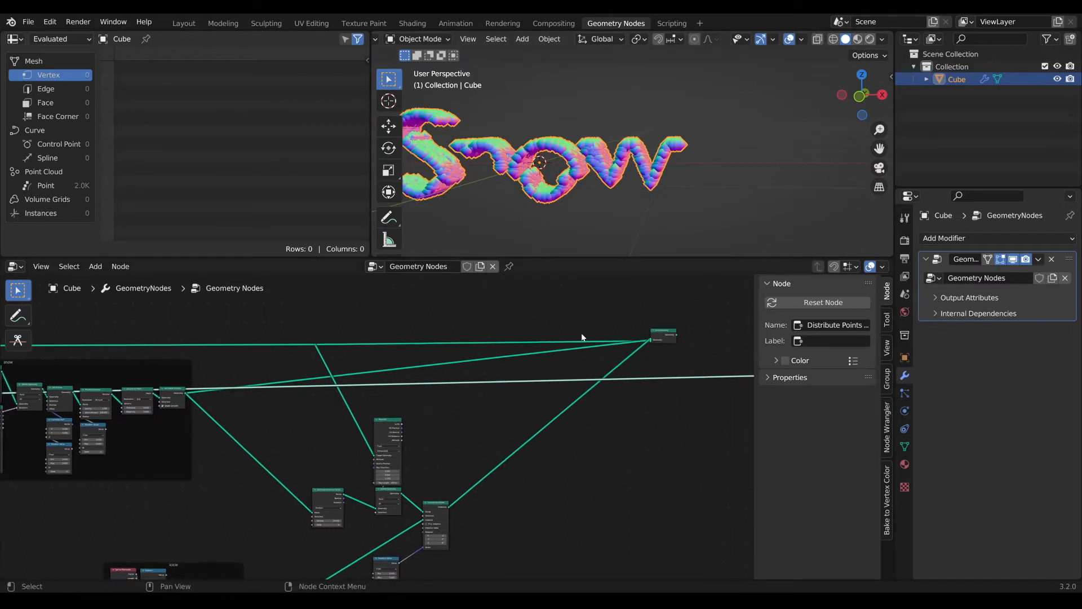
pyautogui.keyDown('alt'); pyautogui.keyDown('shift'); pyautogui.click(659, 337); pyautogui.keyUp('shift'); pyautogui.keyUp('alt')
pyautogui.moveTo(442, 444); pyautogui.dragTo(413, 482, button='middle')
pyautogui.scroll(1, 625, 428)
pyautogui.scroll(1, 412, 484)
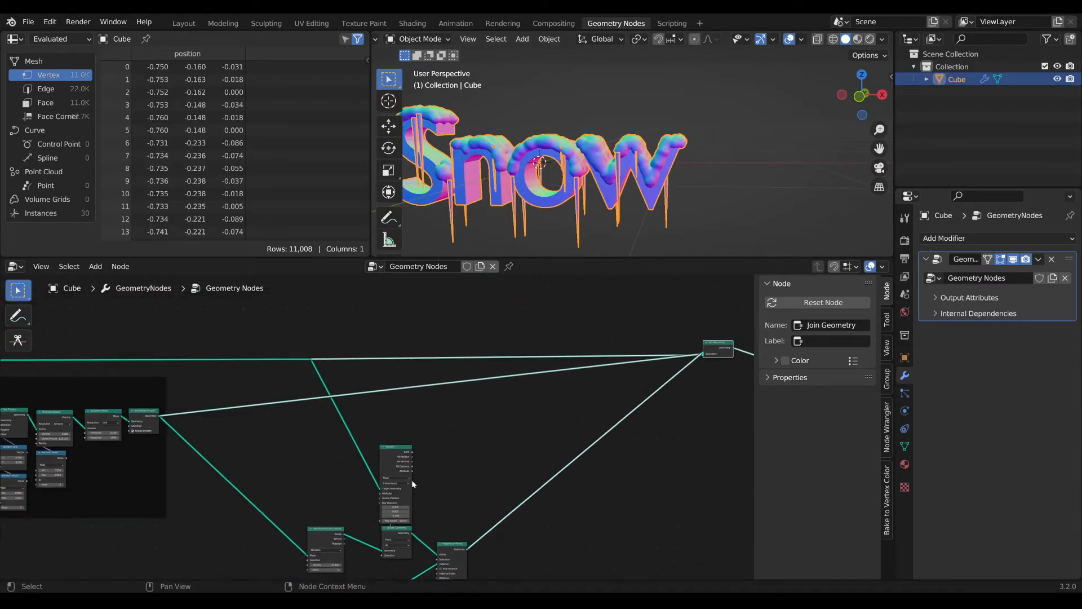
# - Add a second Join Geometry node in the free space above the icicle instancing nodes
pyautogui.scroll(2, 411, 483)
pyautogui.press('Tab')
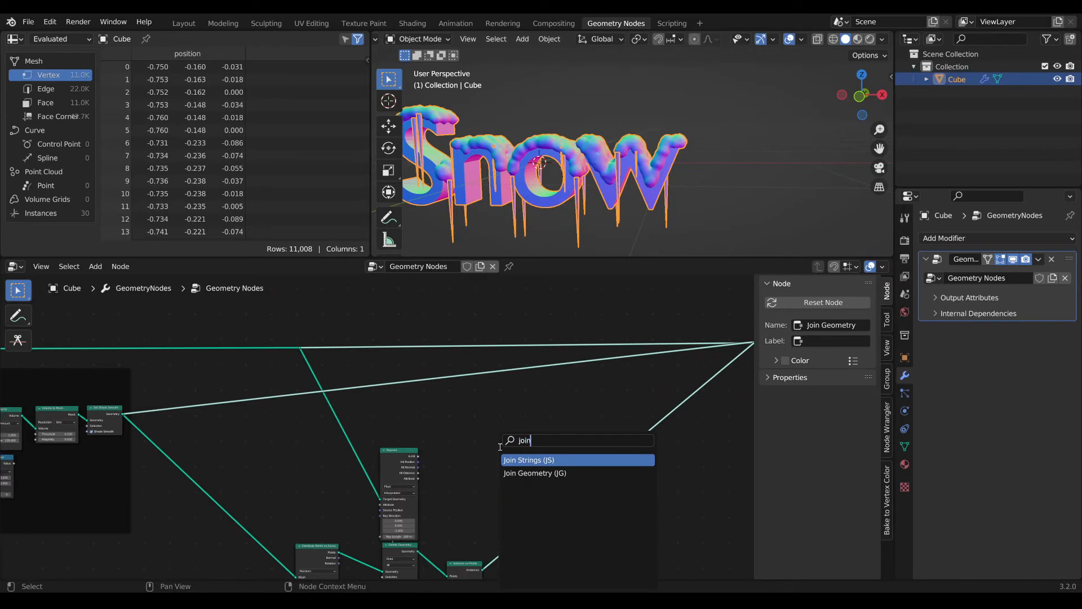
pyautogui.click(515, 473)
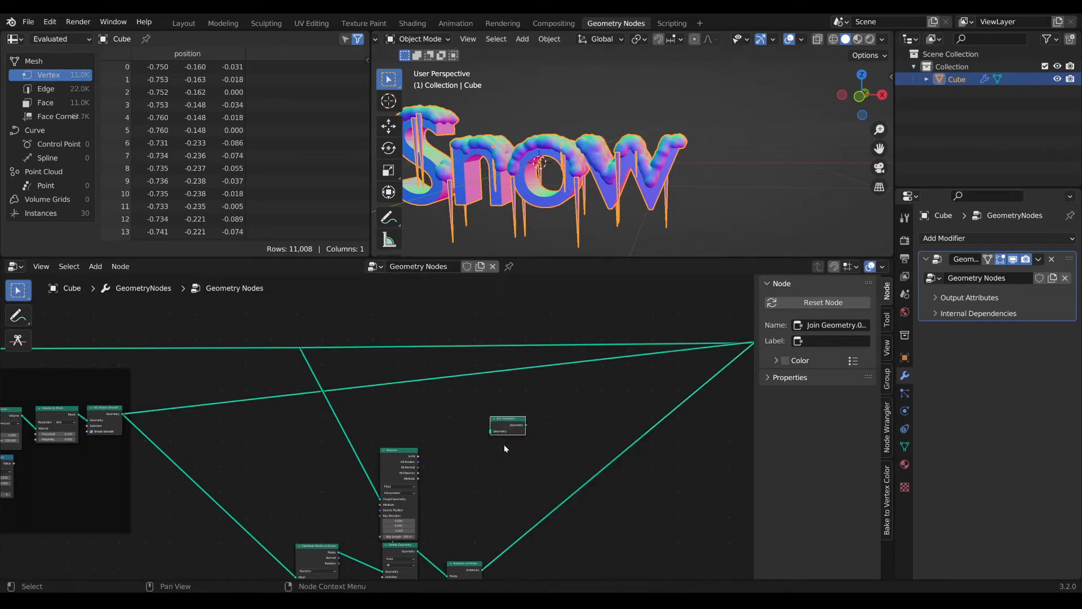
pyautogui.moveTo(504, 444); pyautogui.dragTo(576, 356, button='middle')
# - Reposition the icicle Raycast and Delete Geometry nodes and move their Distribute Points on Faces node up closer to the snow frame
pyautogui.moveTo(493, 352); pyautogui.dragTo(467, 471)
pyautogui.press('g')
pyautogui.click(443, 476)
pyautogui.moveTo(394, 457); pyautogui.dragTo(346, 361)
# - Connect the icicle Distribute Points on Faces node's Points output to the new Join Geometry node
pyautogui.moveTo(363, 364); pyautogui.dragTo(397, 417, button='middle')
pyautogui.scroll(-2, 431, 416)
pyautogui.scroll(-1, 396, 417)
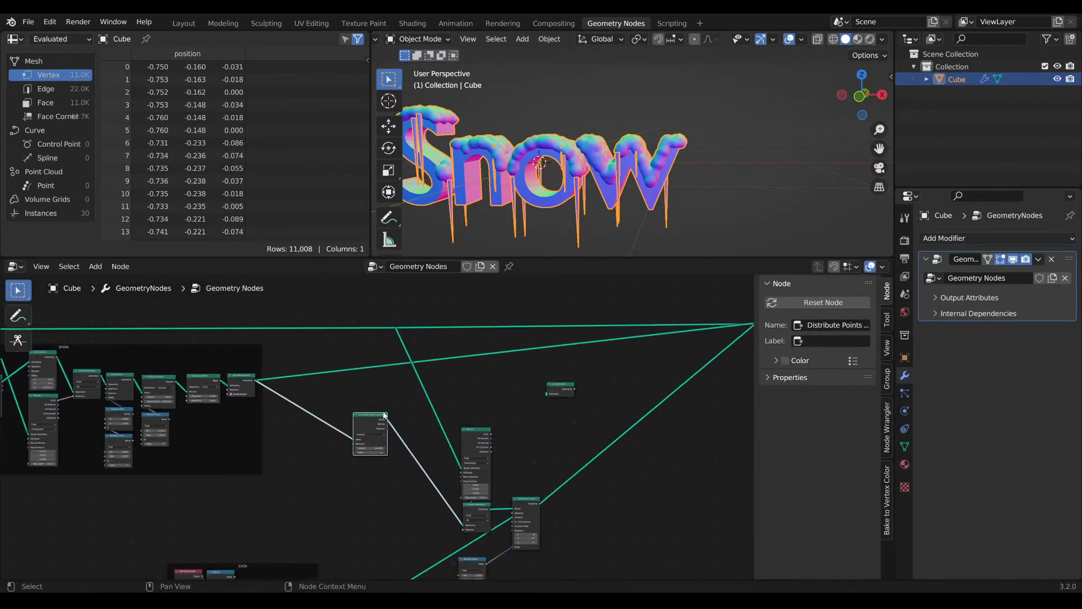
pyautogui.moveTo(377, 414); pyautogui.dragTo(590, 416)
pyautogui.scroll(2, 377, 422)
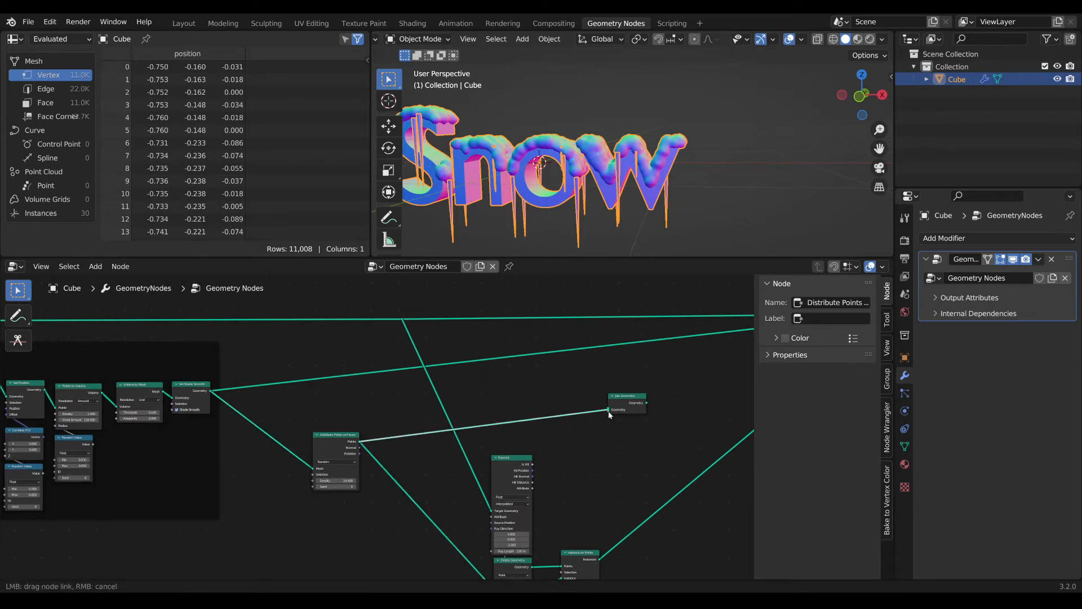
# - Preview the snow frame's second Set Position node and connect its Geometry output to the new Join Geometry node
pyautogui.moveTo(135, 399); pyautogui.dragTo(481, 374, button='middle')
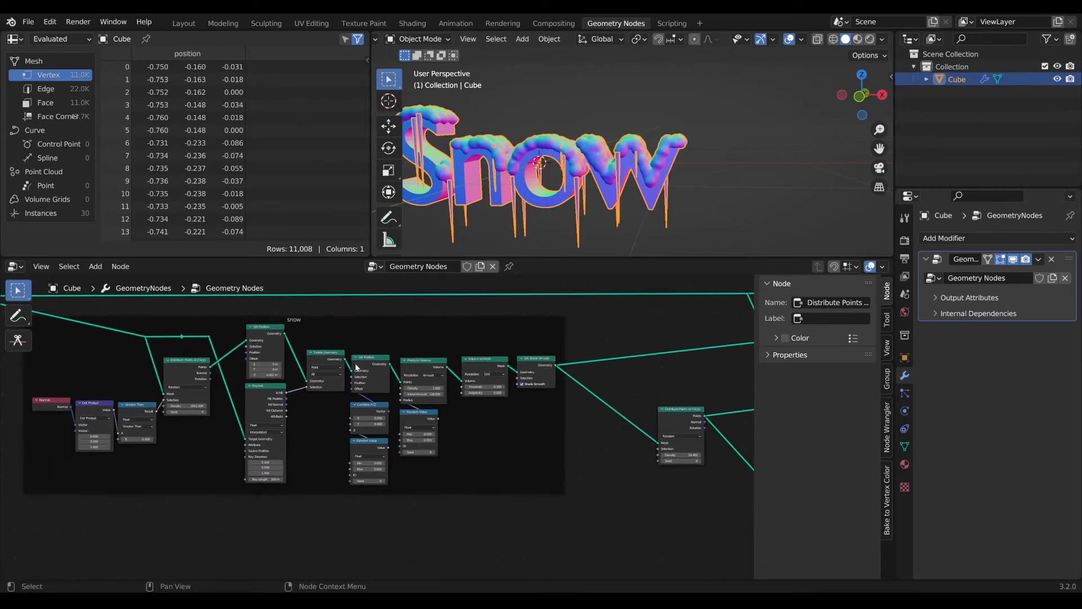
pyautogui.scroll(-1, 169, 387)
pyautogui.moveTo(181, 378); pyautogui.dragTo(182, 375)
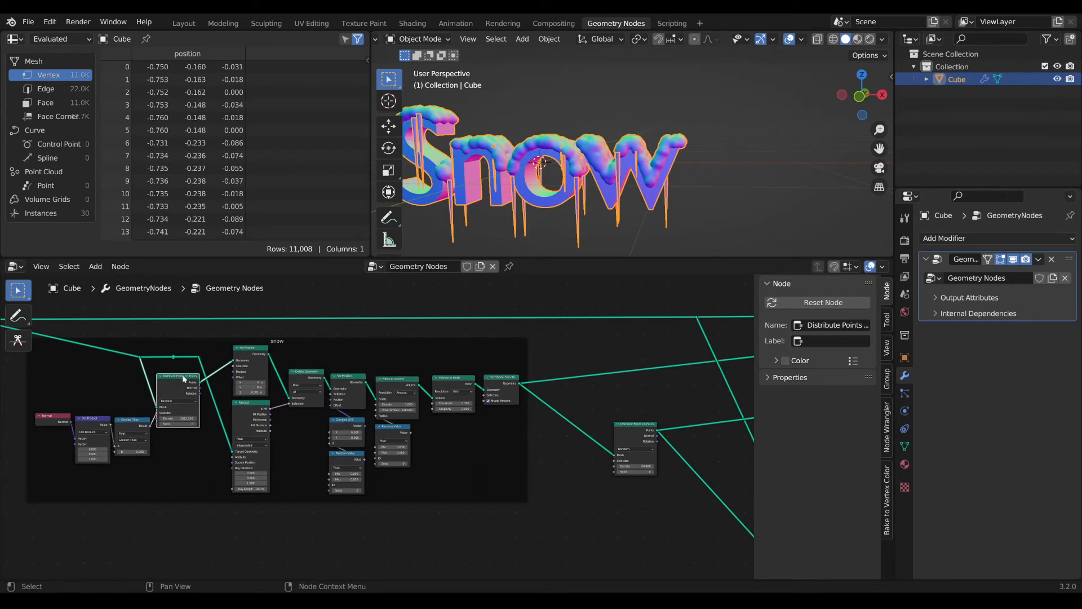
pyautogui.moveTo(362, 381); pyautogui.dragTo(288, 397, button='middle')
pyautogui.scroll(-1, 287, 398)
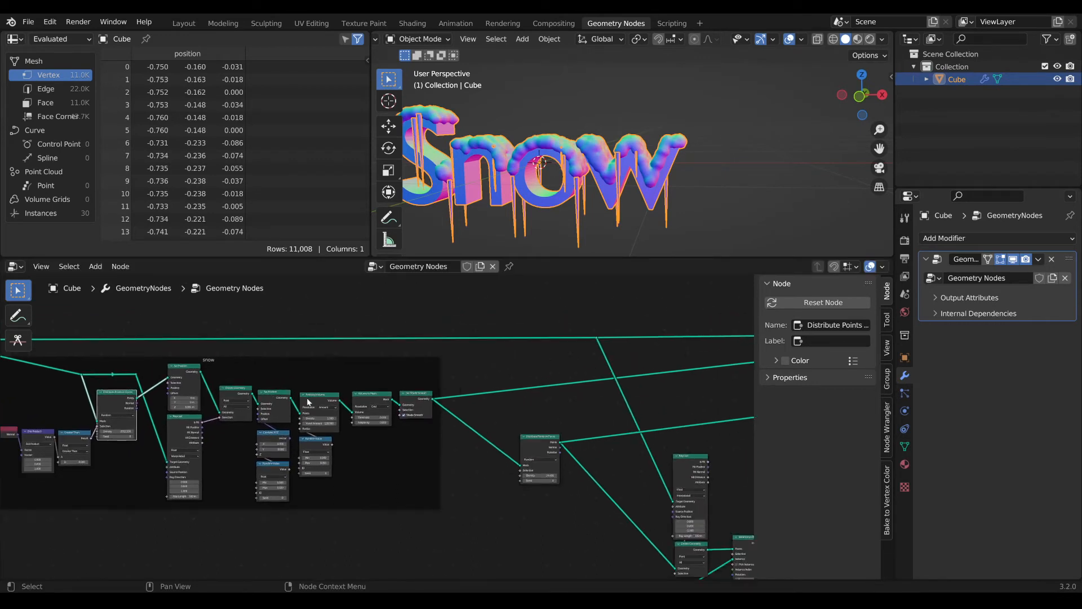
pyautogui.moveTo(159, 397); pyautogui.dragTo(147, 394, button='middle')
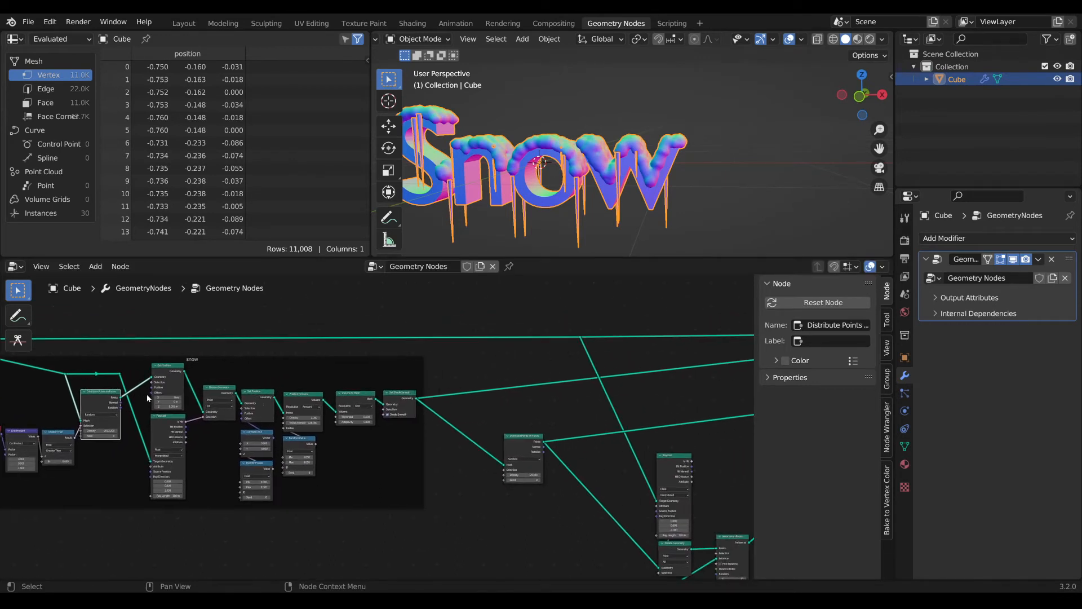
pyautogui.keyDown('ctrl'); pyautogui.keyDown('shift'); pyautogui.click(257, 396); pyautogui.keyUp('shift'); pyautogui.keyUp('ctrl')
pyautogui.moveTo(268, 399); pyautogui.dragTo(200, 404, button='middle')
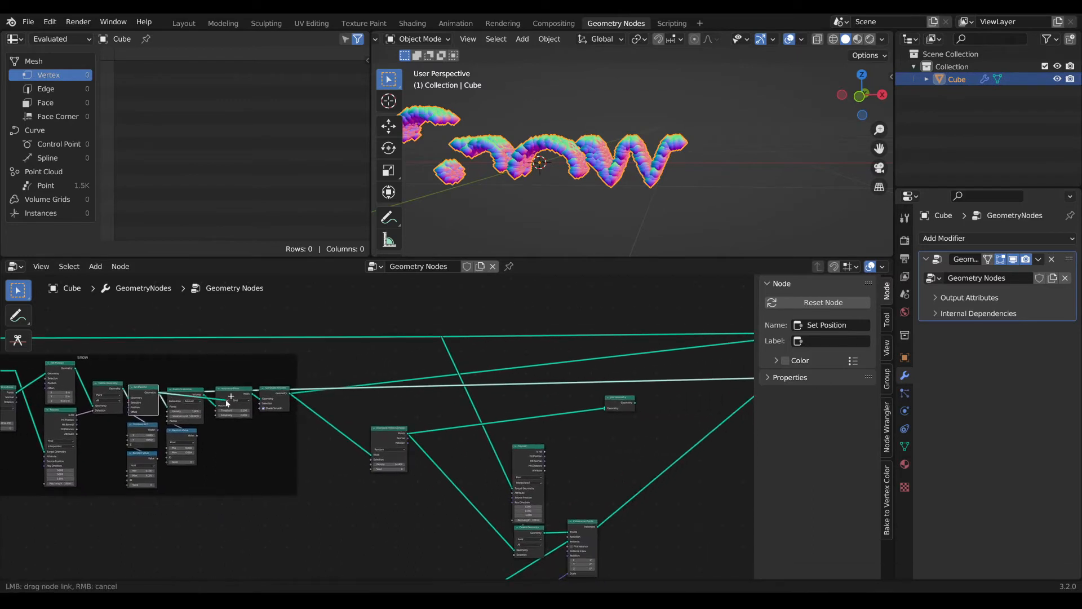
# - Preview the combined points from the new Join Geometry node and shift that node closer to the snow frame
pyautogui.keyDown('ctrl'); pyautogui.keyDown('shift'); pyautogui.click(611, 404); pyautogui.keyUp('shift'); pyautogui.keyUp('ctrl')
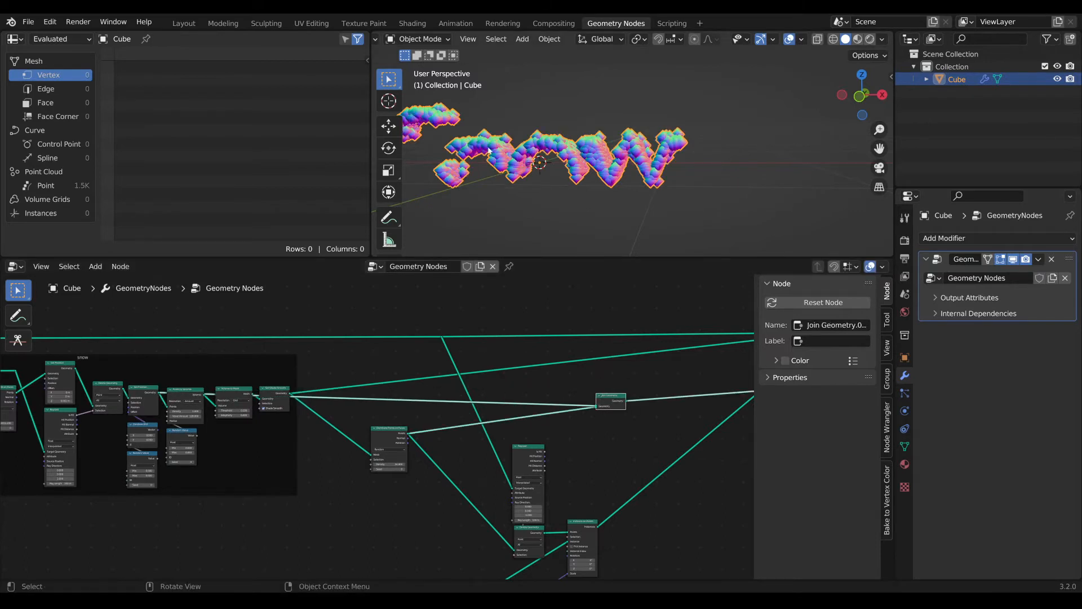
pyautogui.scroll(1, 489, 151)
pyautogui.moveTo(530, 150); pyautogui.dragTo(578, 149, button='middle')
pyautogui.scroll(2, 578, 149)
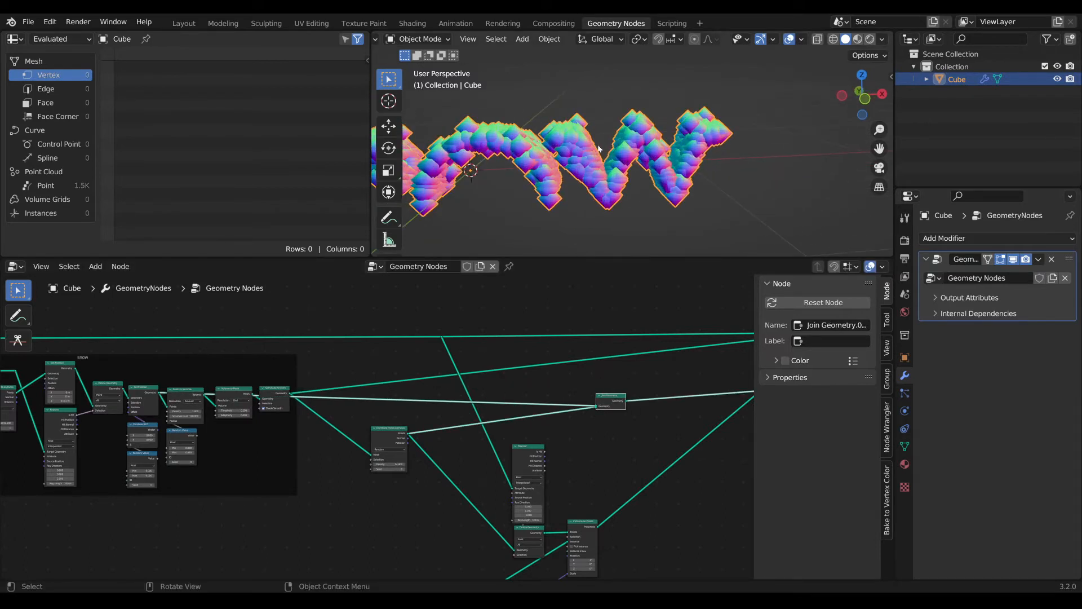
pyautogui.moveTo(615, 395); pyautogui.dragTo(562, 381)
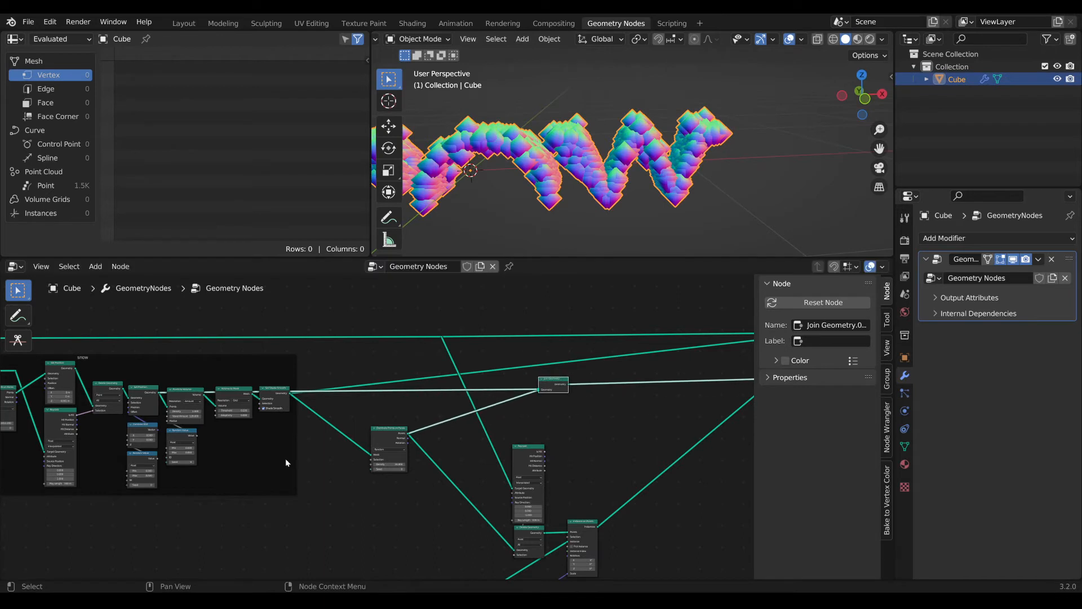
# - Lower the snow frame's Points to Volume, Volume to Mesh, Set Shade Smooth and radius Random Value nodes below the Set Position output link
pyautogui.scroll(3, 285, 462)
pyautogui.moveTo(265, 456); pyautogui.dragTo(457, 449, button='middle')
pyautogui.scroll(2, 515, 441)
pyautogui.moveTo(422, 369); pyautogui.dragTo(421, 373)
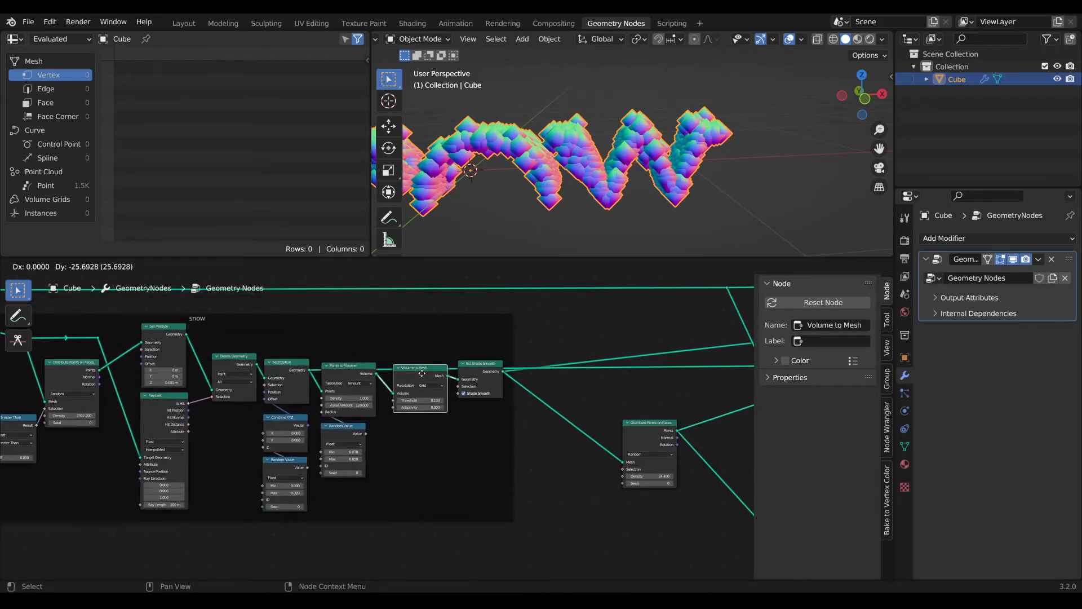
pyautogui.keyDown('shift'); pyautogui.click(407, 372); pyautogui.keyUp('shift')
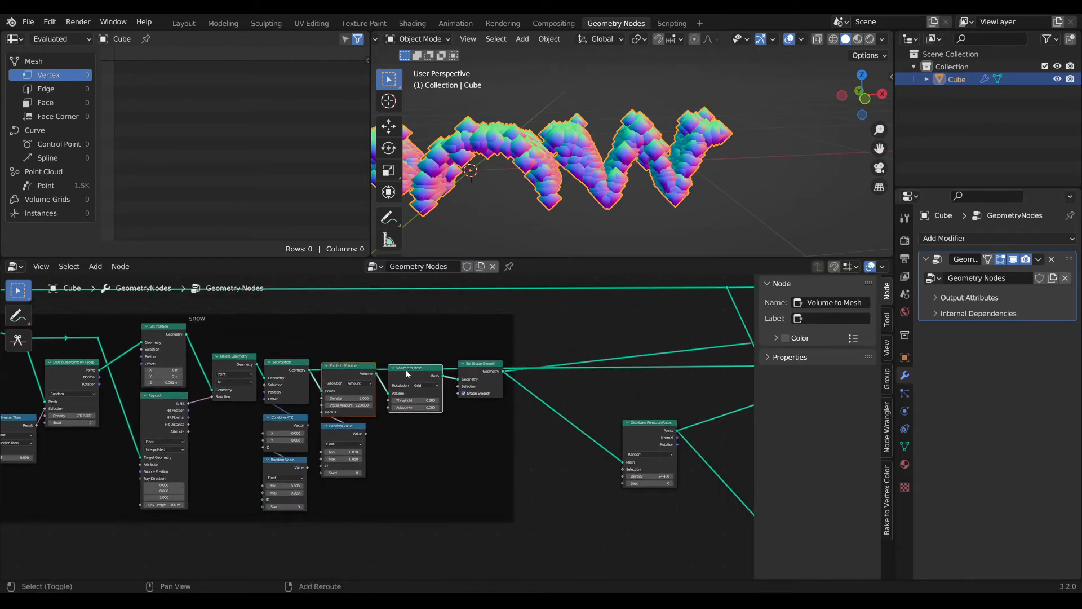
pyautogui.moveTo(351, 373); pyautogui.dragTo(363, 409)
pyautogui.moveTo(486, 367); pyautogui.dragTo(488, 409)
pyautogui.keyDown('shift'); pyautogui.click(376, 412); pyautogui.keyUp('shift')
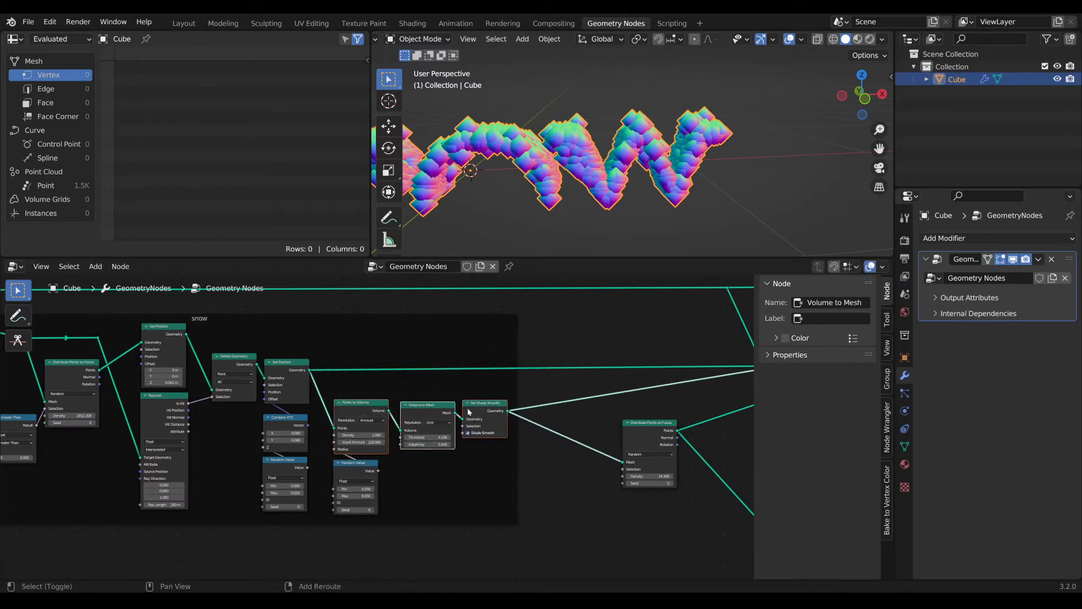
pyautogui.moveTo(407, 414); pyautogui.dragTo(406, 414, button='middle')
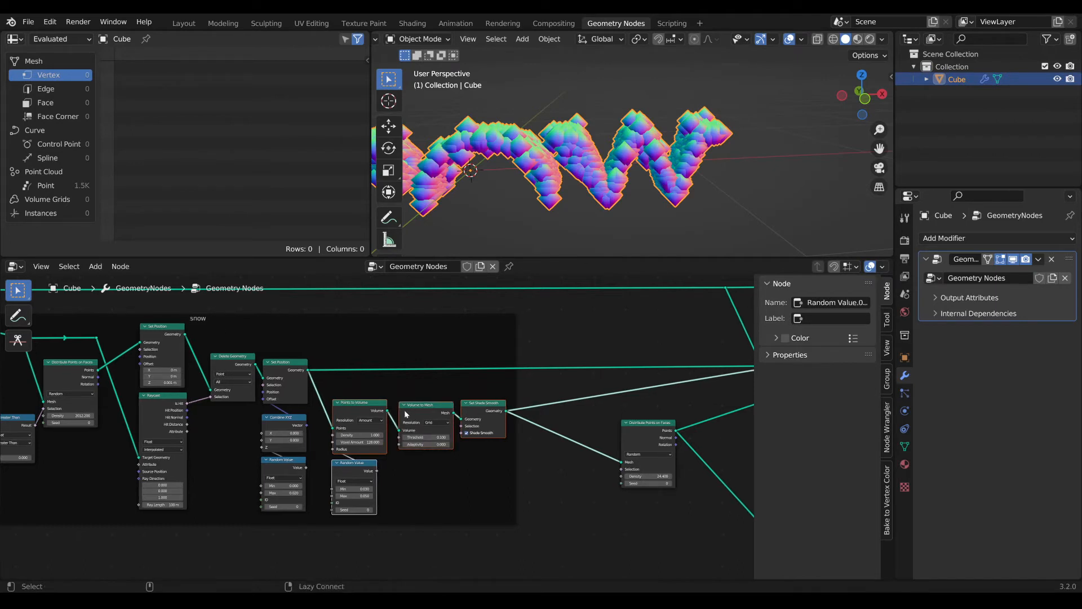
# - Detach the lowered meshing nodes from the snow frame and place them beside the icicle Distribute Points on Faces node
pyautogui.hotkey('alt', 'p')
pyautogui.moveTo(364, 413); pyautogui.dragTo(462, 433)
pyautogui.scroll(-1, 463, 435)
pyautogui.moveTo(655, 460); pyautogui.dragTo(440, 420, button='middle')
pyautogui.scroll(-1, 431, 409)
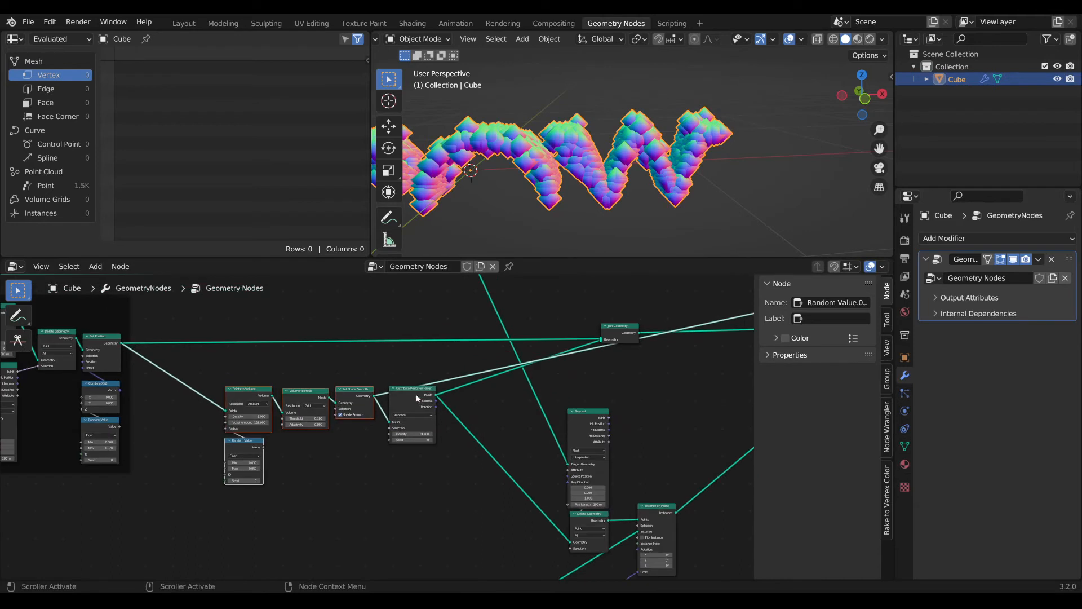
pyautogui.moveTo(414, 391); pyautogui.dragTo(415, 397)
pyautogui.moveTo(324, 463); pyautogui.dragTo(406, 481, button='middle')
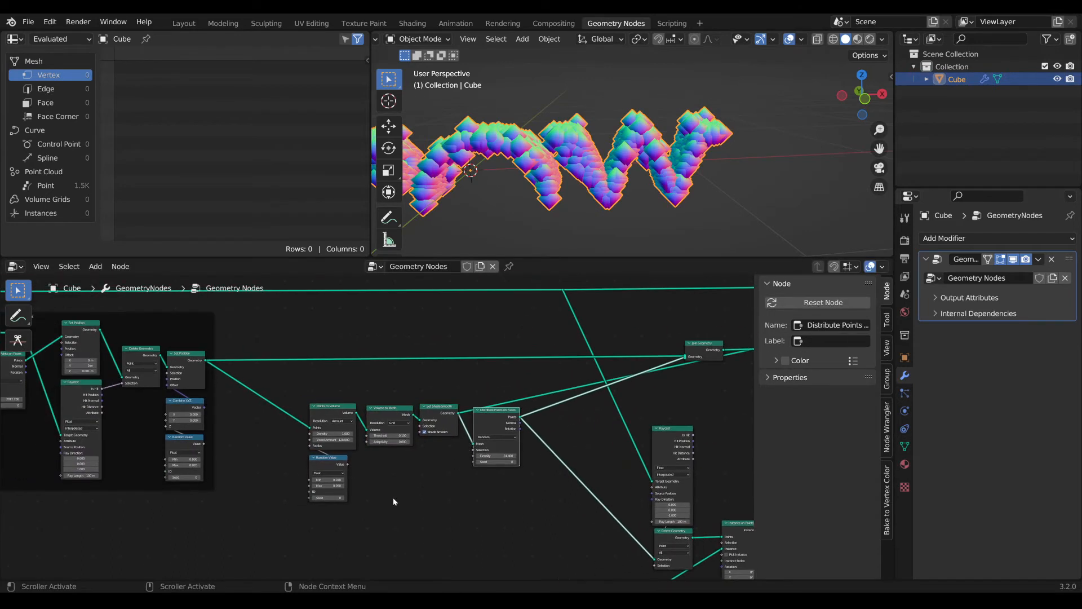
# - Duplicate the Points to Volume, Volume to Mesh and Random Value nodes and place the copies past the Instance on Points node
pyautogui.moveTo(396, 496); pyautogui.dragTo(316, 407)
pyautogui.moveTo(338, 422); pyautogui.dragTo(224, 429, button='middle')
pyautogui.scroll(-1, 334, 445)
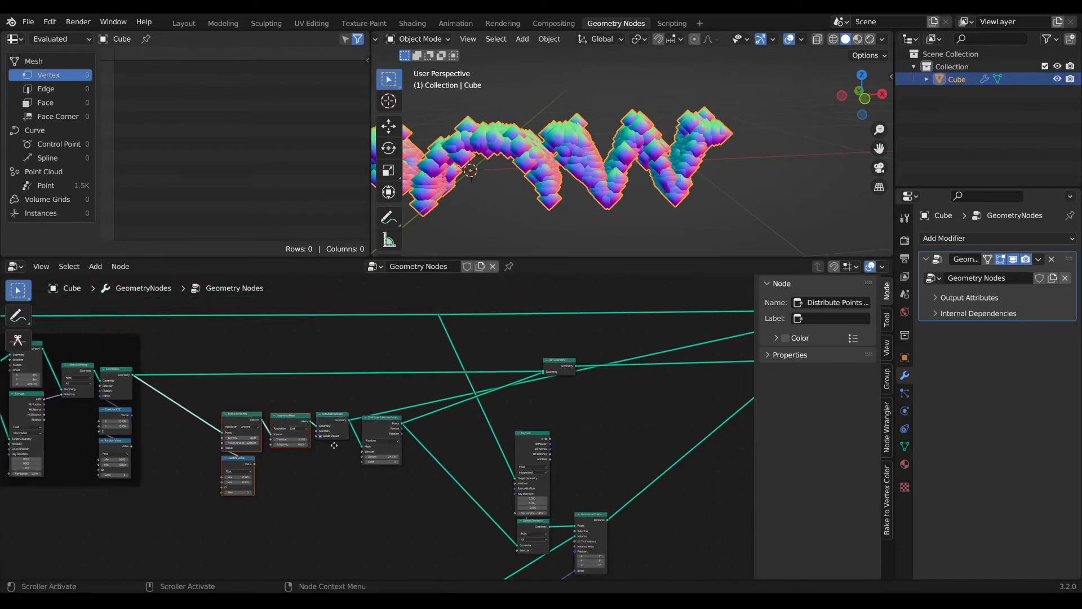
pyautogui.moveTo(334, 445); pyautogui.dragTo(254, 446, button='middle')
pyautogui.press('g')
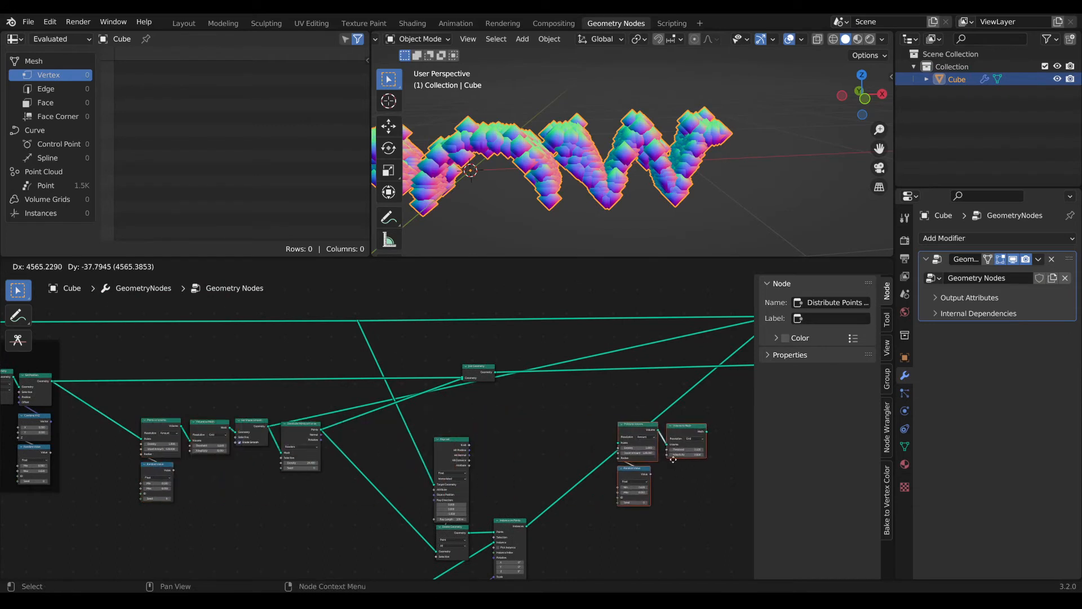
pyautogui.click(700, 480)
pyautogui.moveTo(700, 480); pyautogui.dragTo(540, 463, button='middle')
pyautogui.scroll(3, 643, 461)
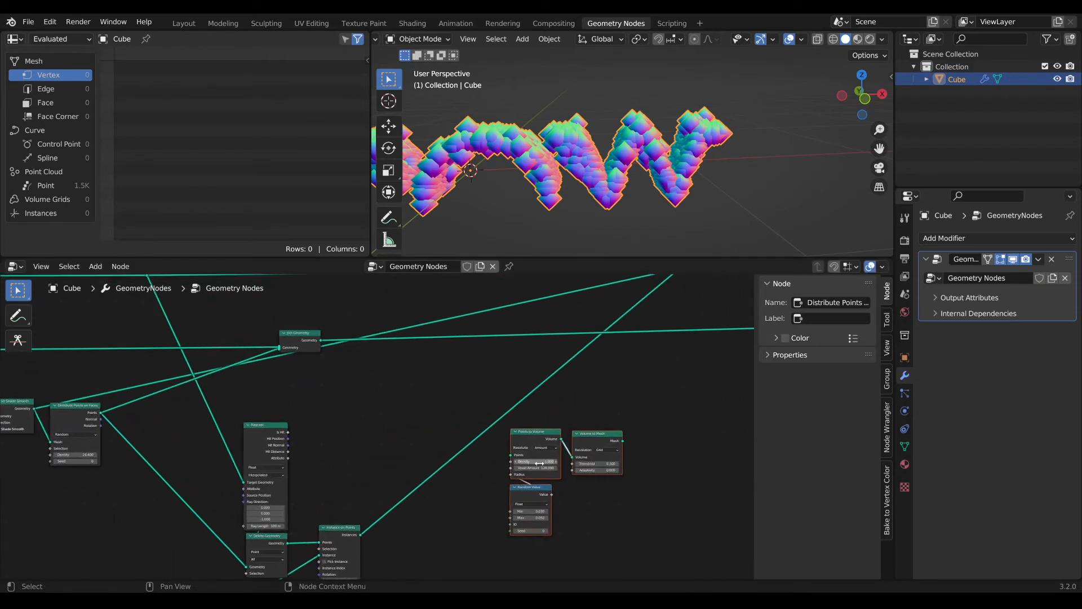
# - Move the new Join Geometry node toward the duplicates and connect its output to the copied Points to Volume node's Points input
pyautogui.scroll(-1, 539, 464)
pyautogui.moveTo(294, 342); pyautogui.dragTo(360, 373)
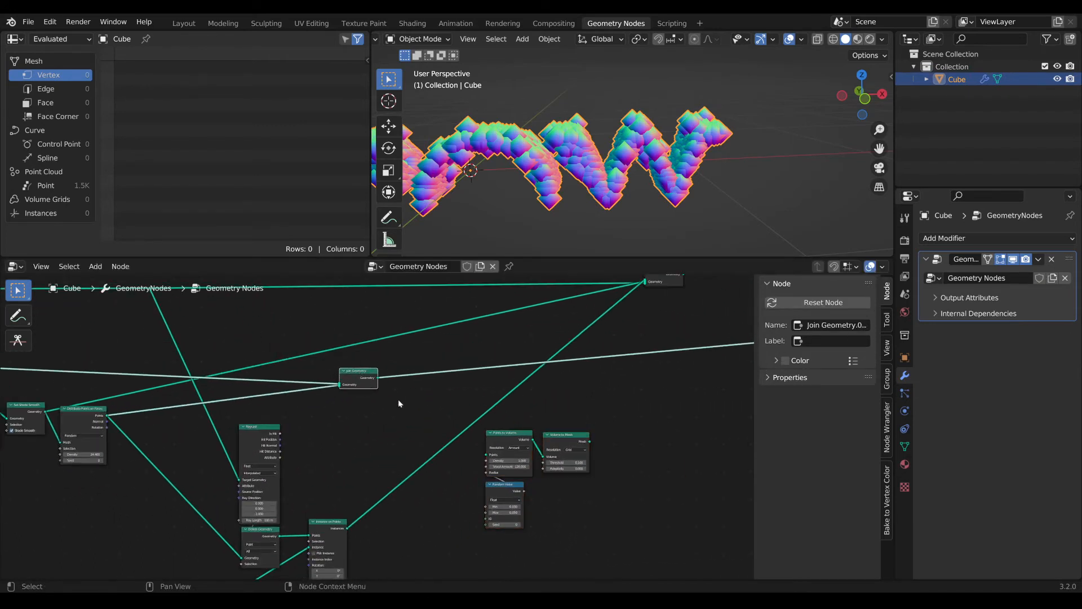
pyautogui.scroll(2, 398, 400)
pyautogui.moveTo(399, 399)
pyautogui.mouseDown(button='middle')
pyautogui.moveTo(407, 406)
pyautogui.moveTo(390, 397)
pyautogui.mouseUp(button='middle')
pyautogui.scroll(-3, 394, 415)
pyautogui.scroll(-1, 395, 403)
pyautogui.scroll(3, 380, 422)
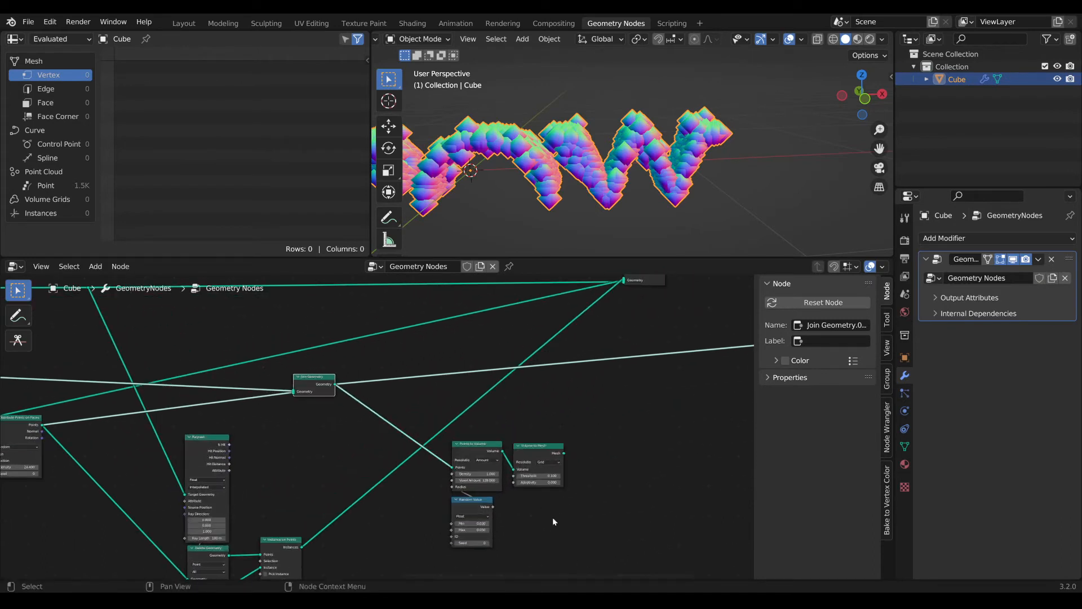
# - Move the duplicated Points to Volume, Volume to Mesh and Random Value nodes up closer to the main Join Geometry node
pyautogui.moveTo(553, 520); pyautogui.dragTo(474, 440)
pyautogui.press('g')
pyautogui.click(538, 427)
pyautogui.moveTo(539, 428); pyautogui.dragTo(434, 458, button='middle')
pyautogui.scroll(3, 512, 484)
pyautogui.scroll(-1, 427, 468)
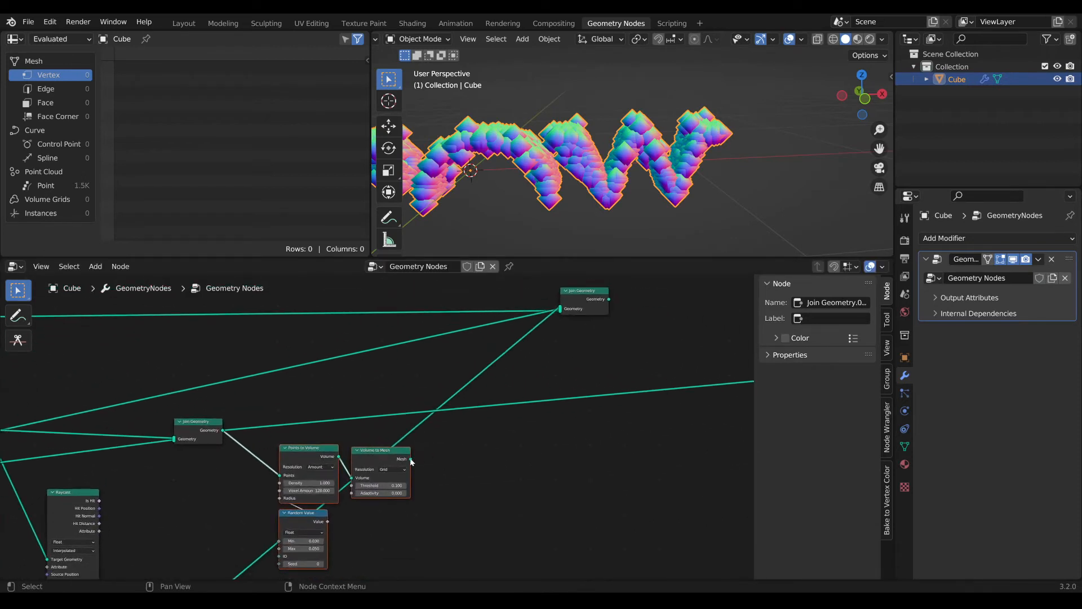
# - Lower the main Join Geometry node and preview the mesh from the duplicated Volume to Mesh node
pyautogui.moveTo(576, 299); pyautogui.dragTo(582, 360)
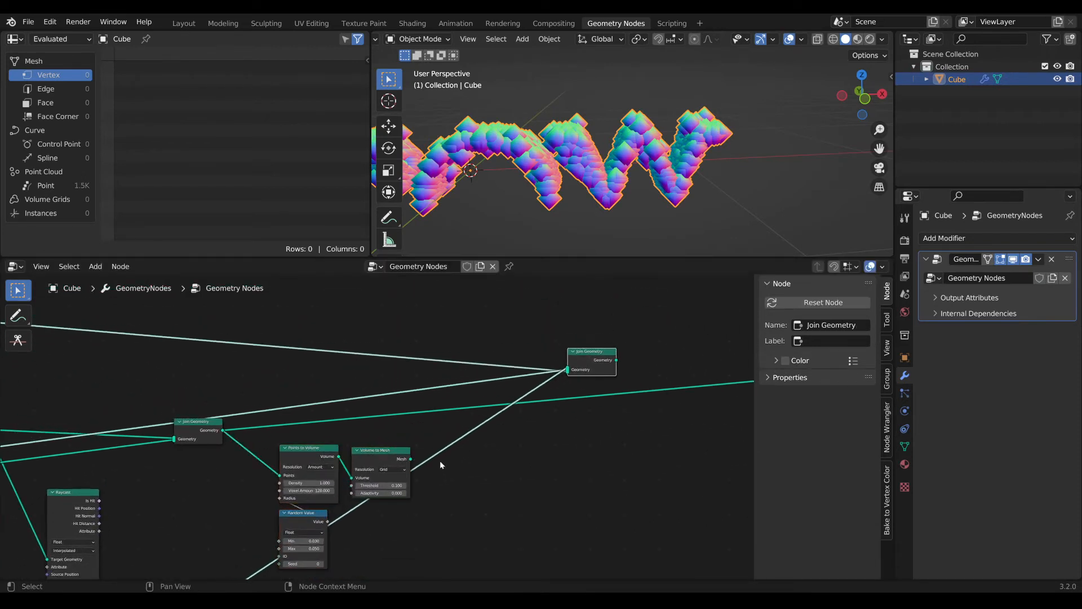
pyautogui.keyDown('ctrl'); pyautogui.keyDown('shift'); pyautogui.click(400, 458); pyautogui.keyUp('shift'); pyautogui.keyUp('ctrl')
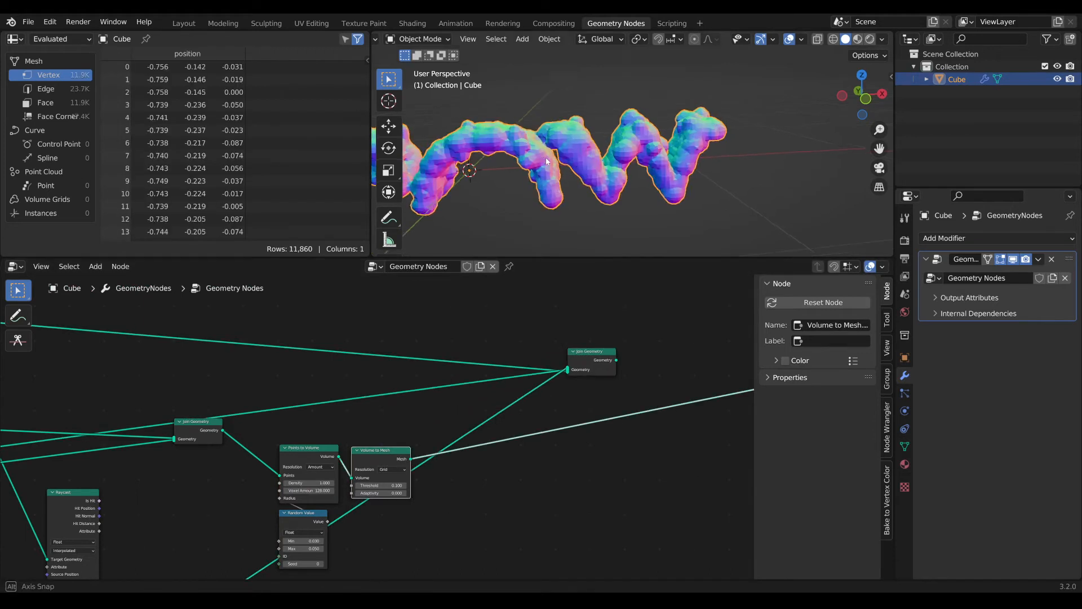
pyautogui.moveTo(541, 180)
pyautogui.mouseDown(button='middle')
pyautogui.moveTo(611, 188)
pyautogui.moveTo(535, 177)
pyautogui.moveTo(573, 149)
pyautogui.moveTo(590, 163)
pyautogui.mouseUp(button='middle')
pyautogui.moveTo(544, 231); pyautogui.dragTo(547, 164, button='middle')
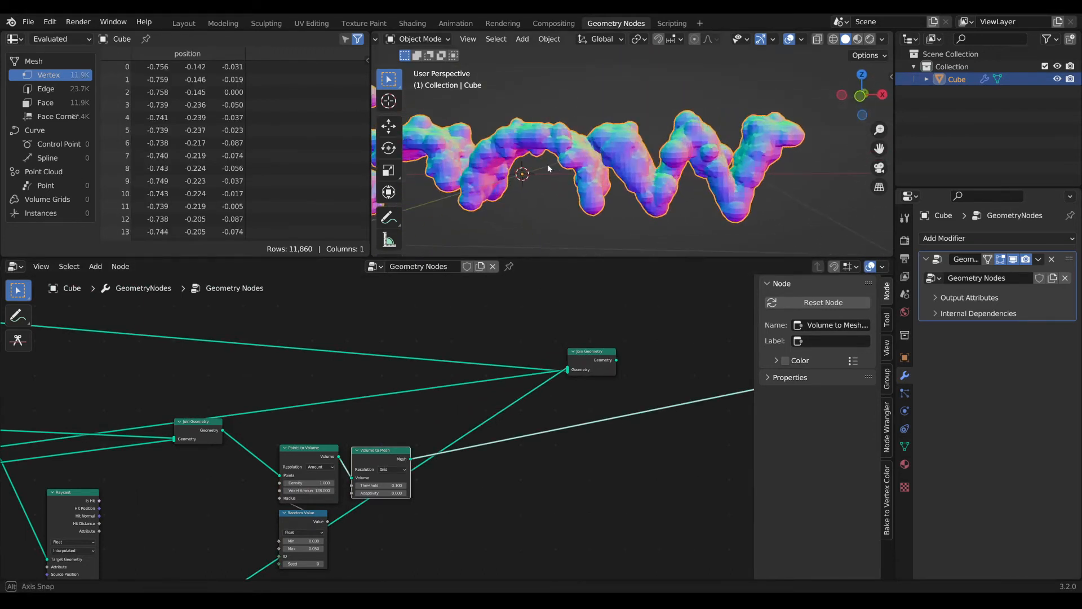
# - Move the second Join Geometry node right beside the duplicated Points to Volume node
pyautogui.scroll(-1, 443, 407)
pyautogui.moveTo(449, 413); pyautogui.dragTo(676, 363, button='middle')
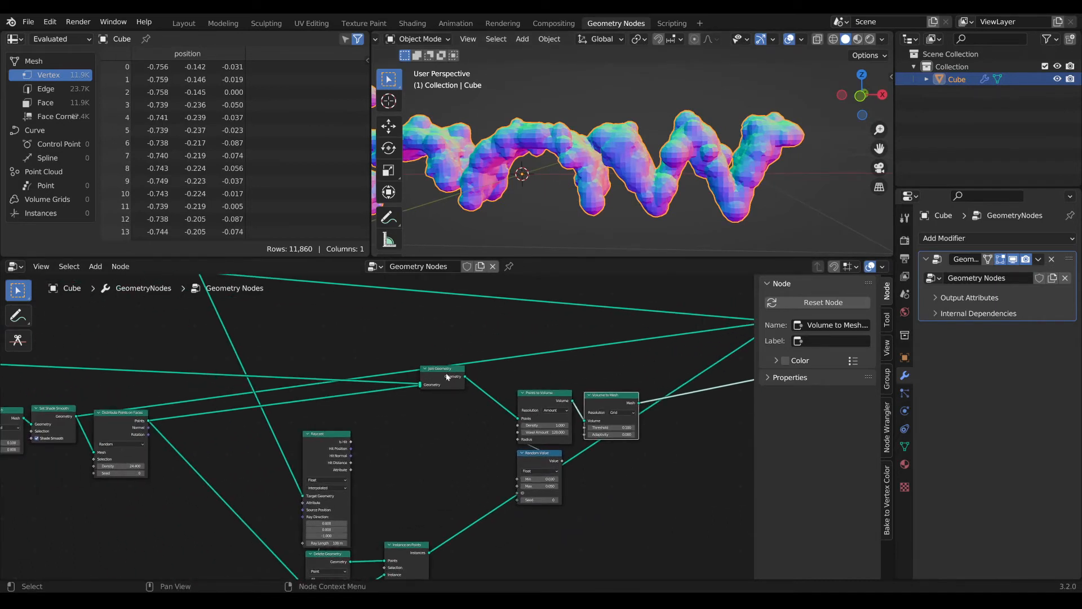
pyautogui.moveTo(446, 377); pyautogui.dragTo(487, 400)
pyautogui.moveTo(612, 429); pyautogui.dragTo(457, 414, button='middle')
pyautogui.scroll(-1, 490, 393)
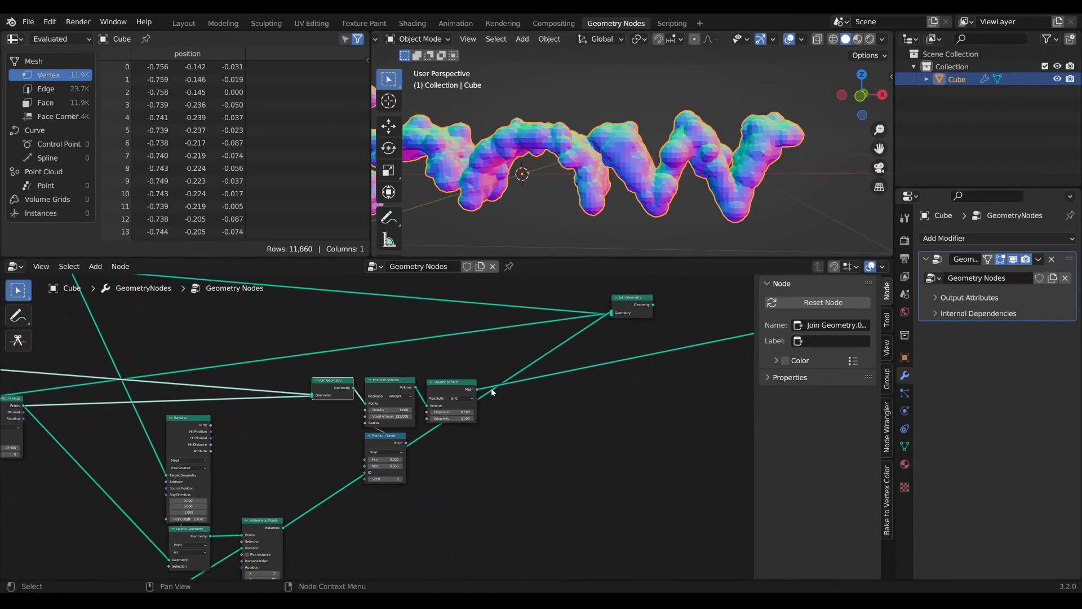
# - Preview the original snow mesh from the Set Shade Smooth node for comparison
pyautogui.moveTo(498, 376); pyautogui.dragTo(513, 421, button='middle')
pyautogui.scroll(-1, 516, 380)
pyautogui.moveTo(141, 455); pyautogui.dragTo(386, 437, button='middle')
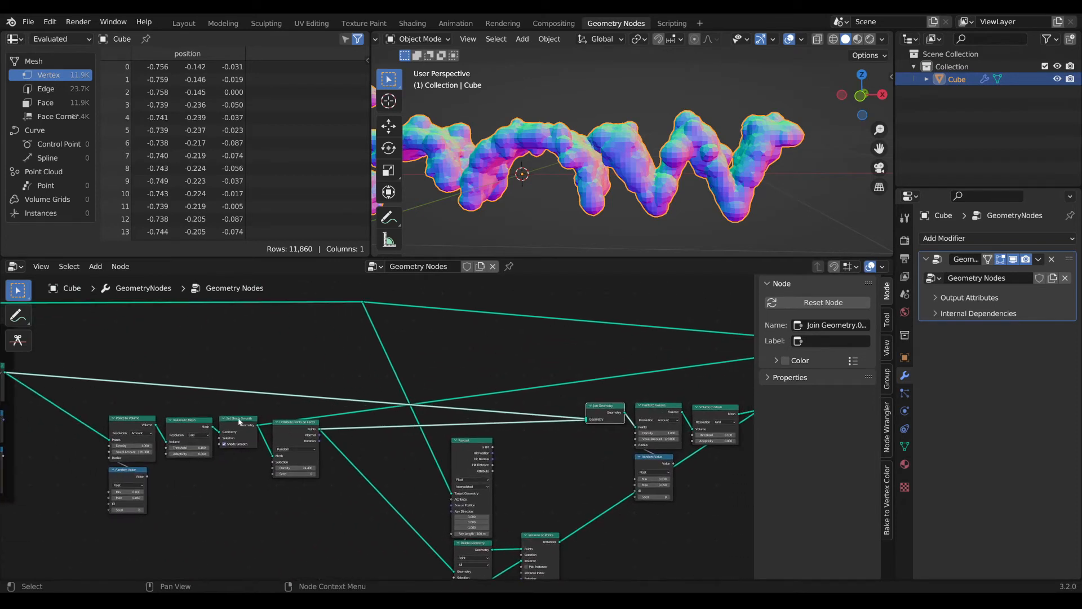
pyautogui.moveTo(590, 389); pyautogui.dragTo(452, 423, button='middle')
pyautogui.keyDown('shift'); pyautogui.click(123, 443); pyautogui.keyUp('shift')
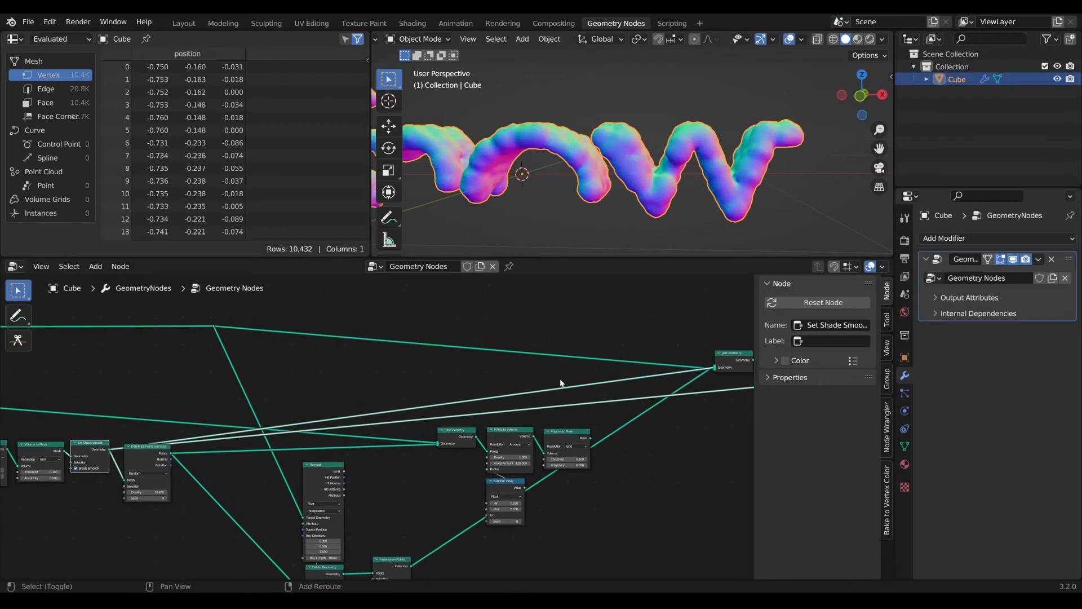
# - Disconnect Set Shade Smooth from the main Join Geometry node and preview that node's result
pyautogui.keyDown('shift'); pyautogui.moveTo(565, 398); pyautogui.dragTo(567, 400, button='right'); pyautogui.keyUp('shift')
pyautogui.press('x')
pyautogui.moveTo(253, 483); pyautogui.dragTo(449, 450, button='middle')
pyautogui.moveTo(325, 424); pyautogui.dragTo(325, 435)
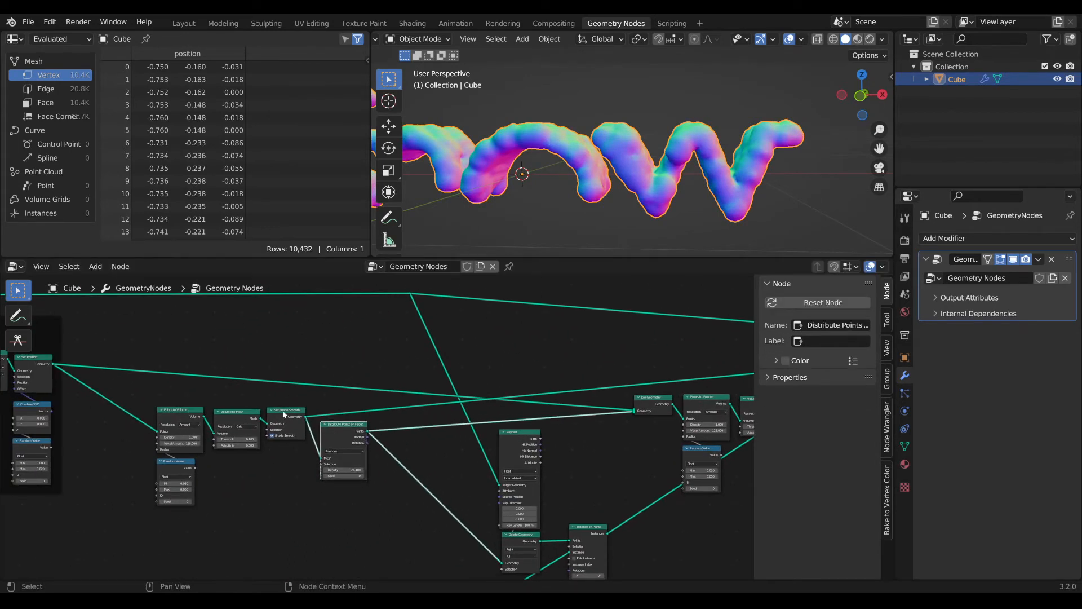
pyautogui.moveTo(433, 423); pyautogui.dragTo(289, 451, button='middle')
pyautogui.keyDown('ctrl'); pyautogui.keyDown('shift'); pyautogui.click(698, 357); pyautogui.keyUp('shift'); pyautogui.keyUp('ctrl')
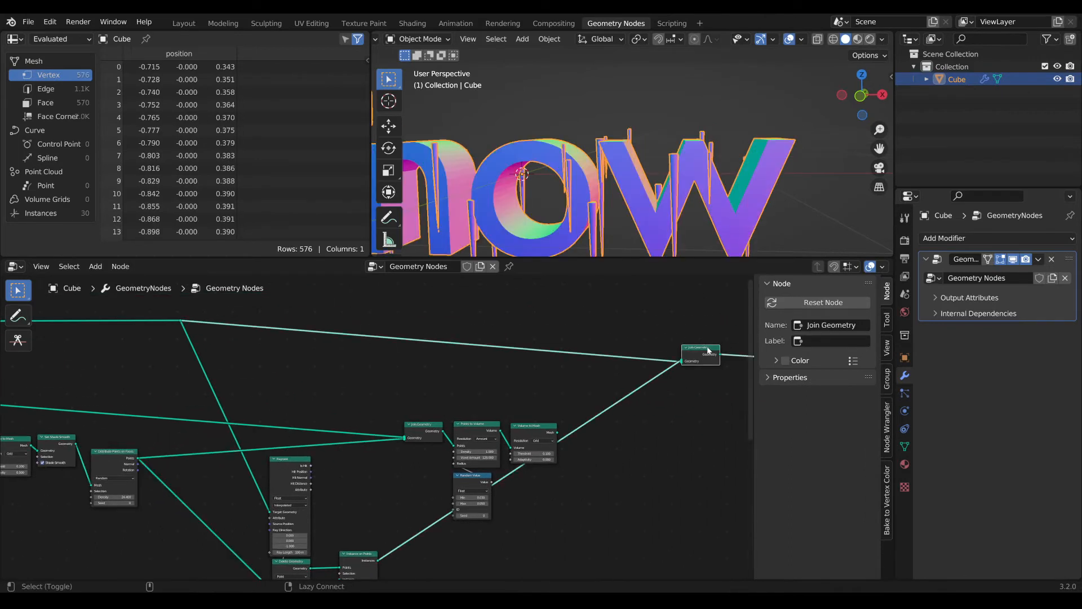
# - Move the second Join Geometry node with the duplicated meshing nodes up and raise the main Join Geometry node
pyautogui.moveTo(601, 358); pyautogui.dragTo(551, 370, button='middle')
pyautogui.moveTo(484, 437); pyautogui.dragTo(482, 431)
pyautogui.moveTo(505, 506); pyautogui.dragTo(337, 401)
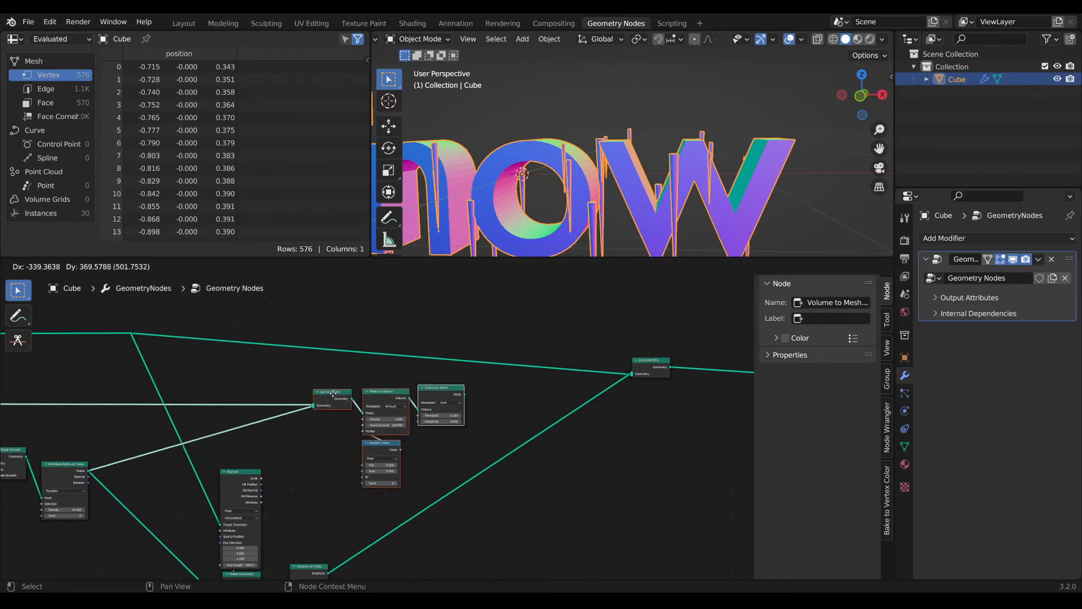
pyautogui.moveTo(665, 359); pyautogui.dragTo(650, 326)
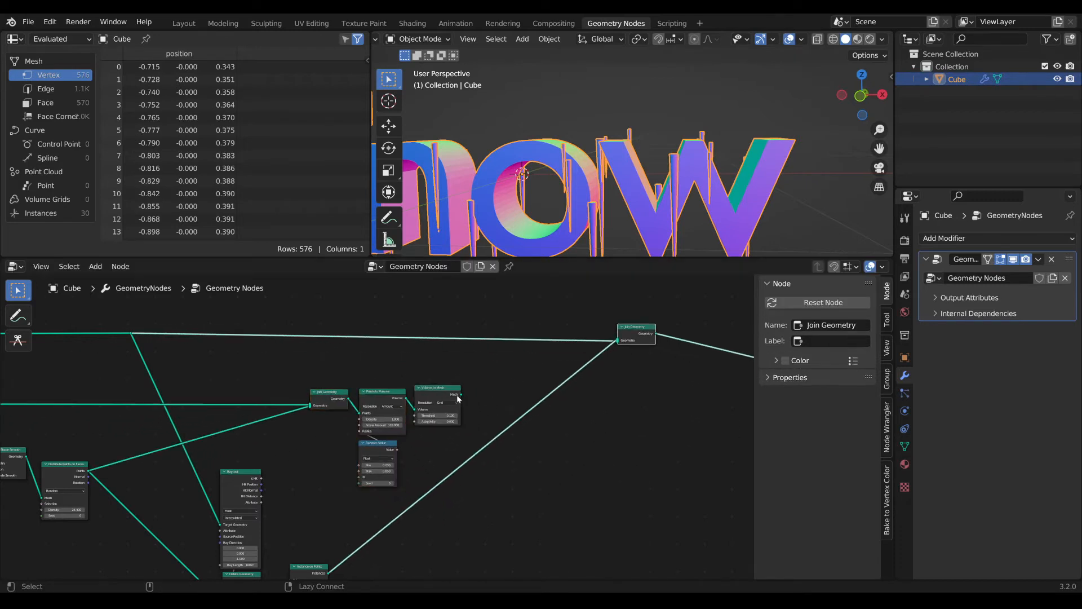
# - Connect the duplicated Volume to Mesh node to the main Join Geometry node and insert a duplicated Set Shade Smooth node between them
pyautogui.keyDown('alt'); pyautogui.moveTo(445, 405); pyautogui.dragTo(643, 333, button='right'); pyautogui.keyUp('alt')
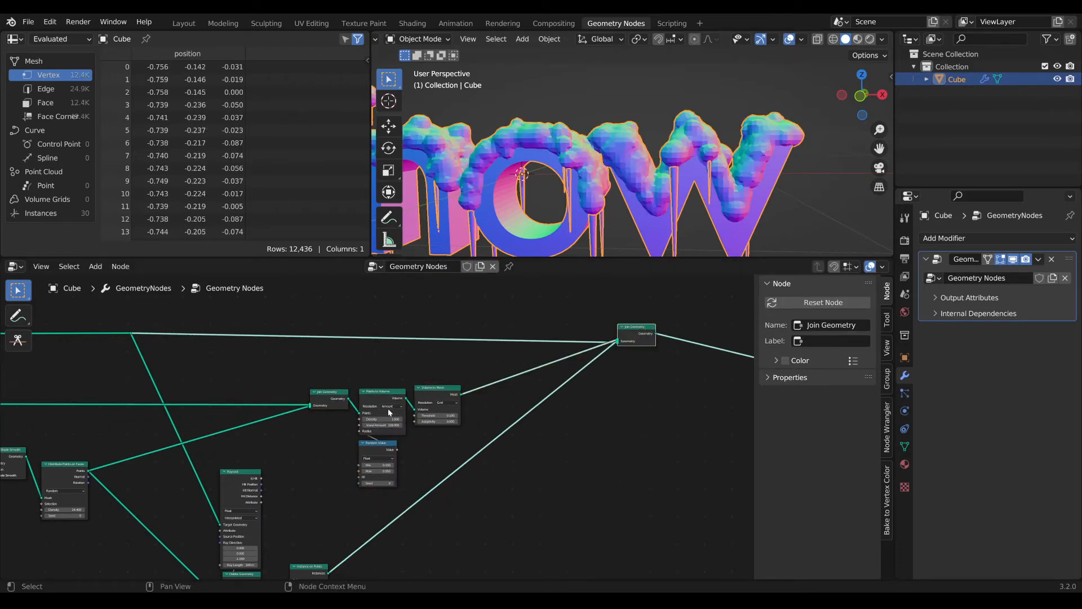
pyautogui.moveTo(262, 501); pyautogui.dragTo(517, 443, button='middle')
pyautogui.scroll(2, 291, 425)
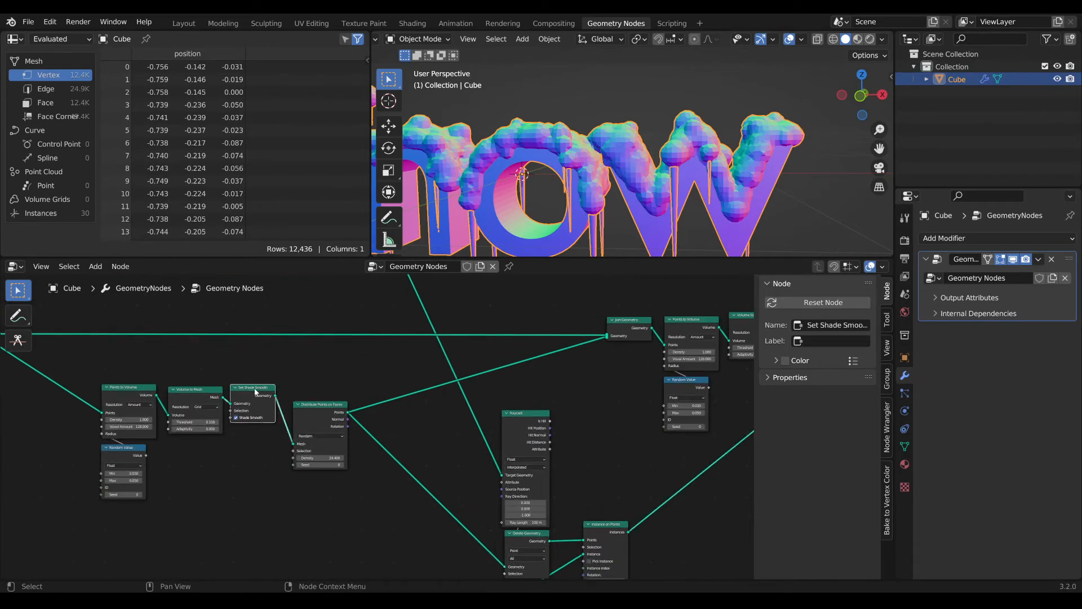
pyautogui.moveTo(255, 390); pyautogui.dragTo(142, 434, button='middle')
pyautogui.scroll(-2, 142, 434)
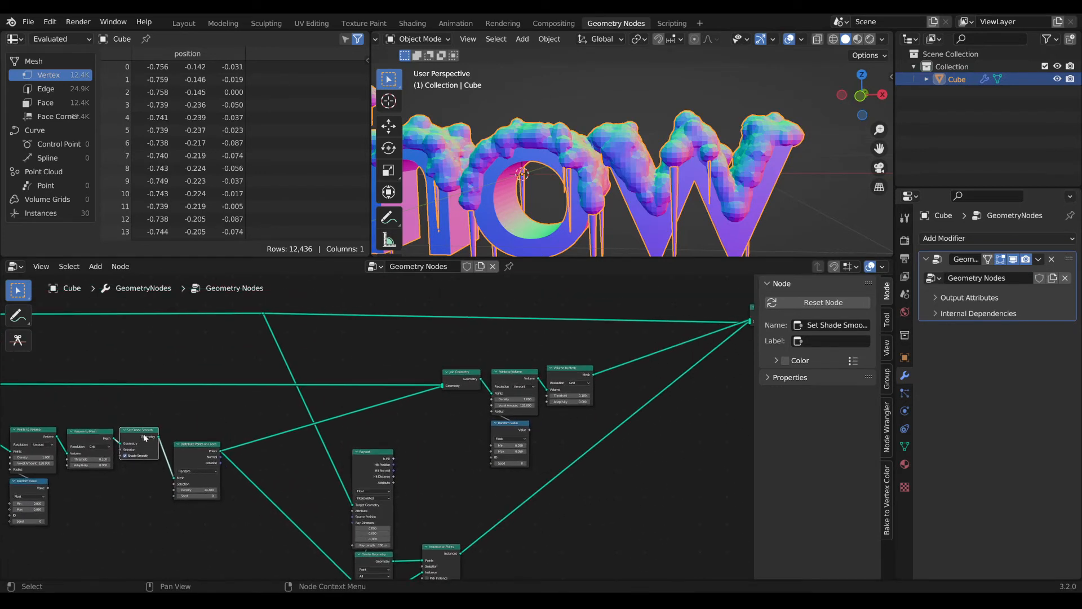
pyautogui.moveTo(82, 537); pyautogui.dragTo(191, 519, button='middle')
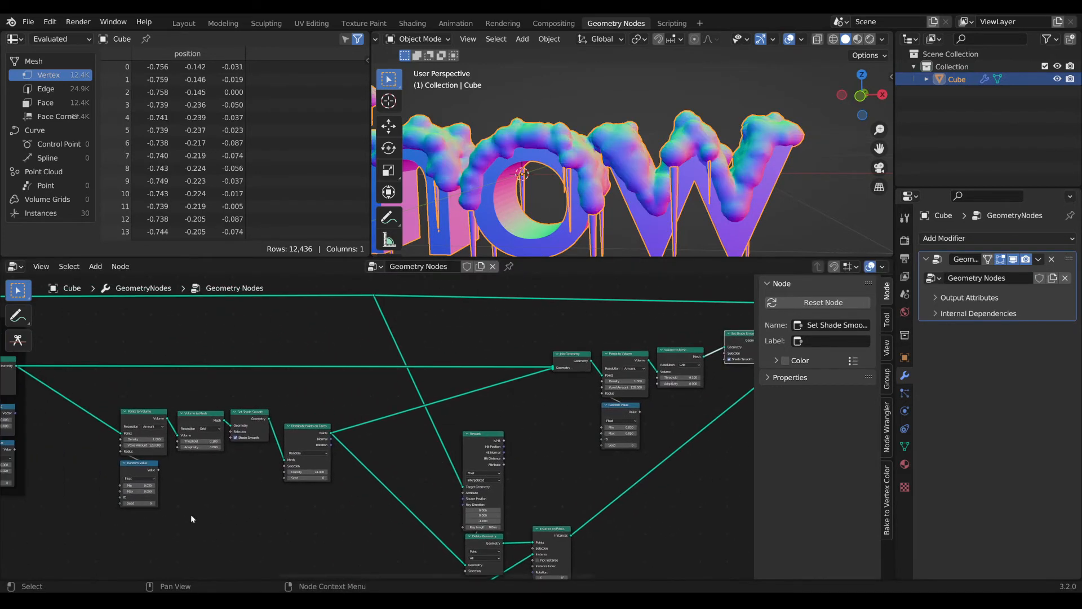
# - Remove the original Set Shade Smooth node while keeping its connection, and move Distribute Points on Faces beside the first Volume to Mesh node
pyautogui.scroll(1, 190, 513)
pyautogui.click(233, 411)
pyautogui.hotkey('ctrl', 'x')
pyautogui.moveTo(300, 428); pyautogui.dragTo(242, 418)
# - Move the Raycast and Delete Geometry nodes closer to the Distribute Points on Faces node
pyautogui.moveTo(262, 487); pyautogui.dragTo(410, 449, button='middle')
pyautogui.scroll(-2, 411, 450)
pyautogui.moveTo(405, 487); pyautogui.dragTo(367, 422)
pyautogui.scroll(-1, 383, 437)
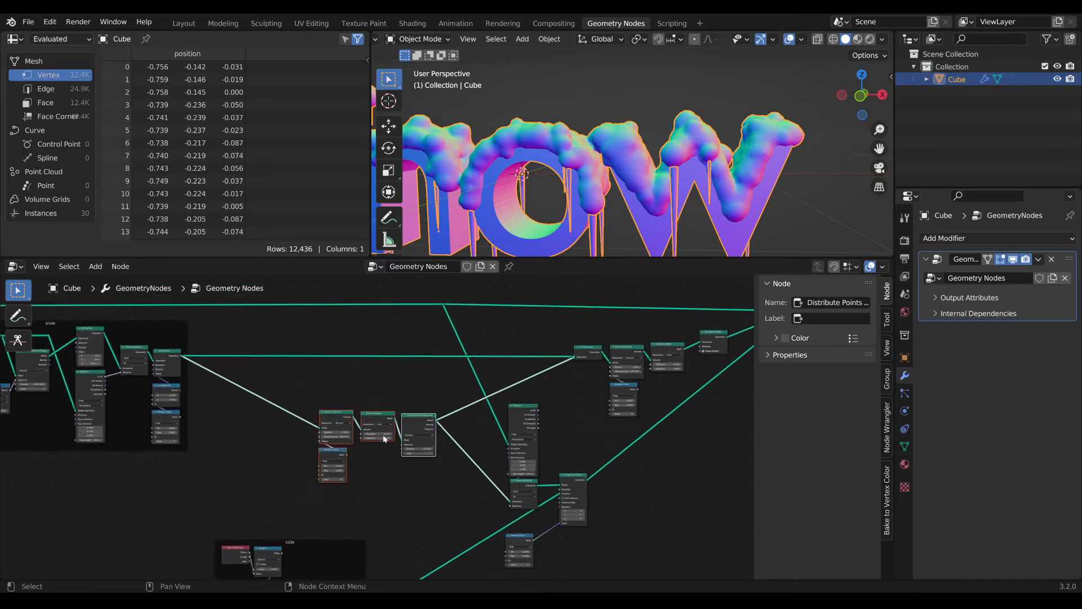
pyautogui.scroll(4, 384, 438)
pyautogui.moveTo(485, 475); pyautogui.dragTo(423, 452, button='middle')
pyautogui.scroll(1, 423, 452)
pyautogui.scroll(-3, 603, 543)
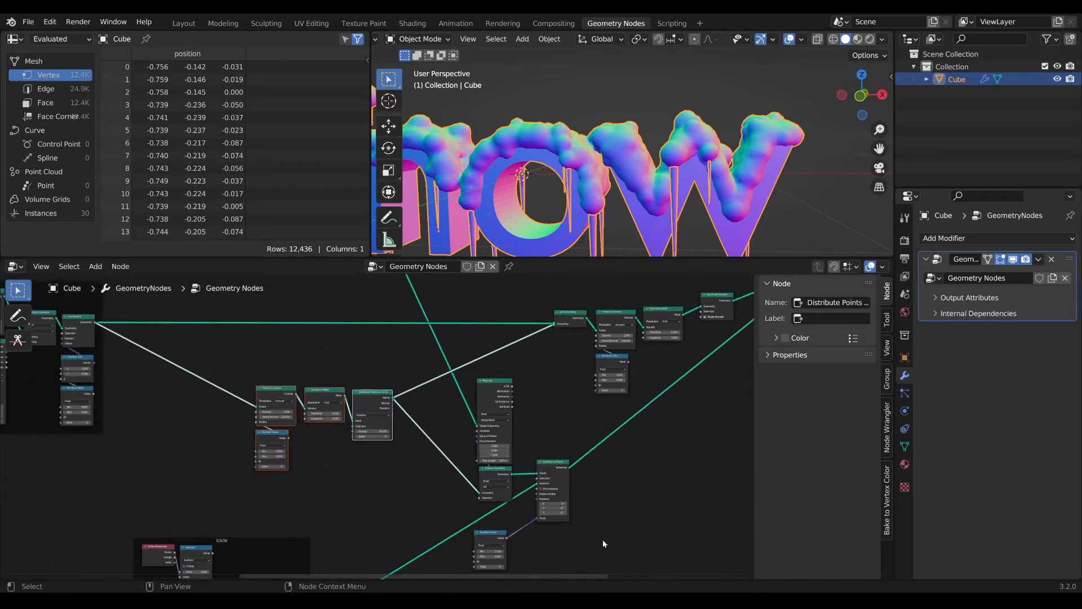
pyautogui.moveTo(603, 542); pyautogui.dragTo(581, 538, button='middle')
pyautogui.moveTo(501, 501); pyautogui.dragTo(404, 374)
# - Frame the nodes from Points to Volume through Delete Geometry, disable the frame's custom color and label it "icicle pointcloud"
pyautogui.moveTo(446, 495); pyautogui.dragTo(129, 352)
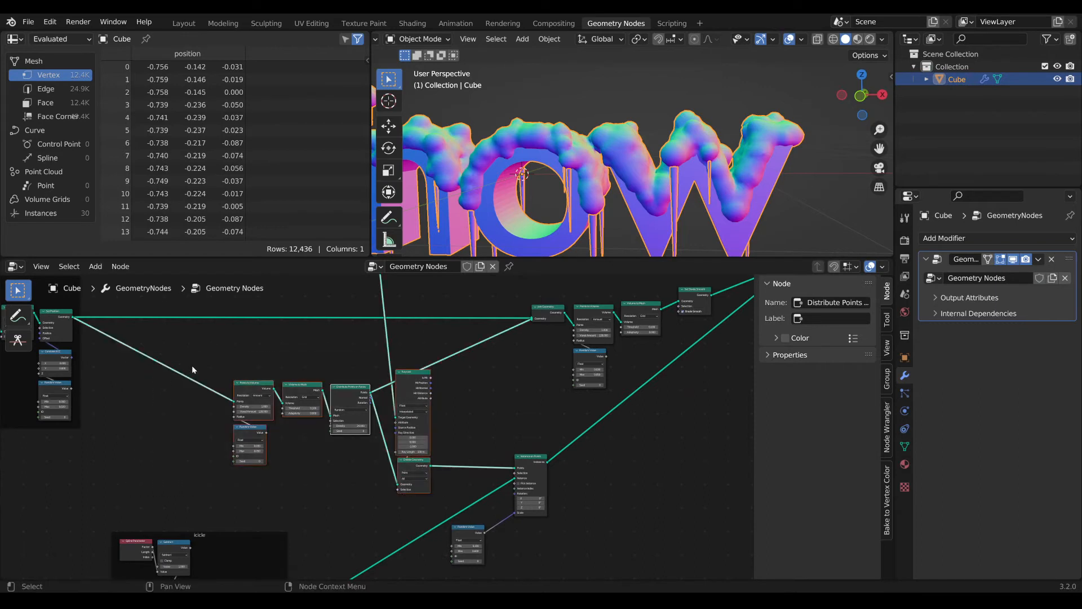
pyautogui.hotkey('ctrl', 'j')
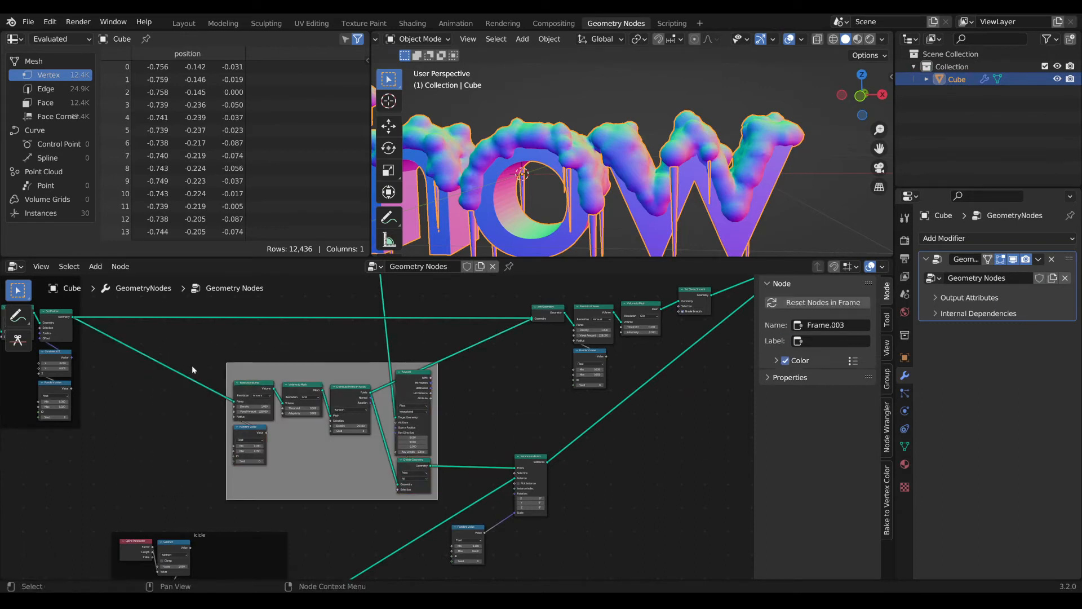
pyautogui.click(782, 361)
pyautogui.click(813, 342)
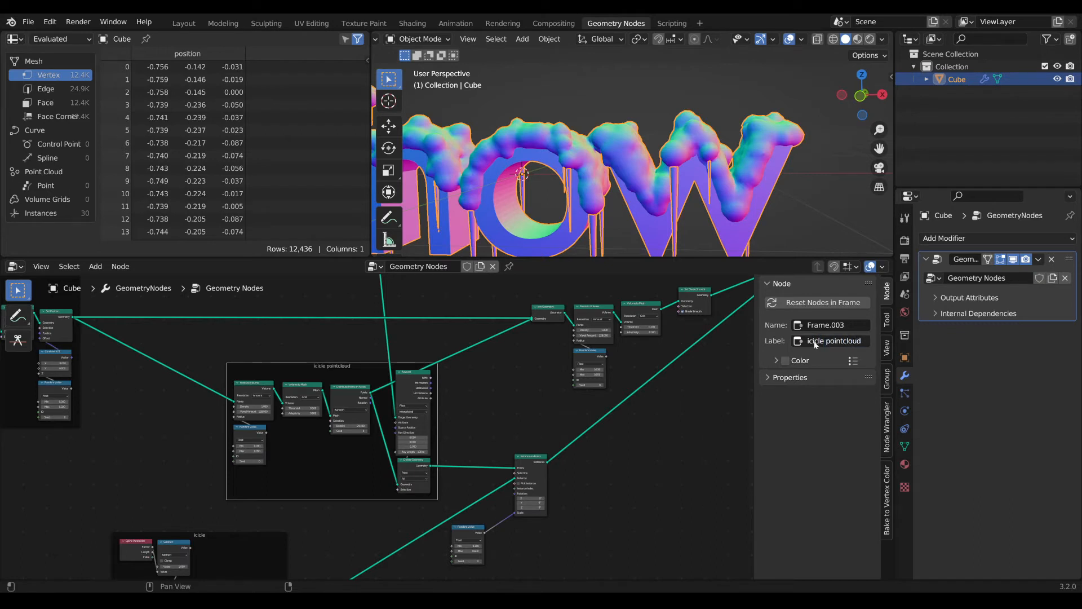
# - Change the label of the existing snow frame to "snow point cloud"
pyautogui.moveTo(7, 324); pyautogui.dragTo(345, 400, button='middle')
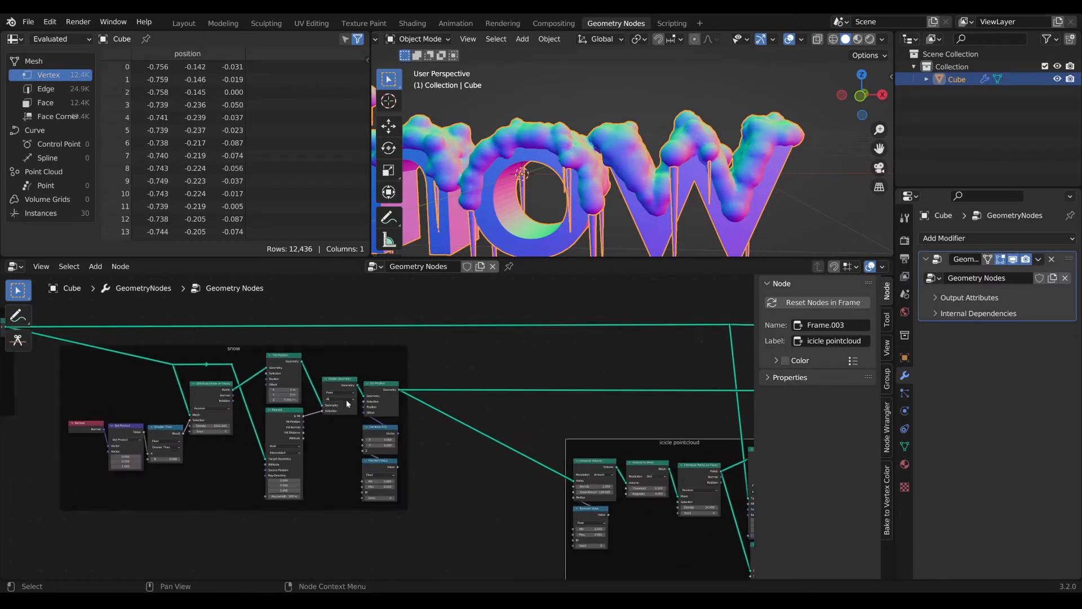
pyautogui.click(353, 352)
pyautogui.moveTo(353, 351); pyautogui.dragTo(318, 357, button='middle')
pyautogui.scroll(-1, 318, 358)
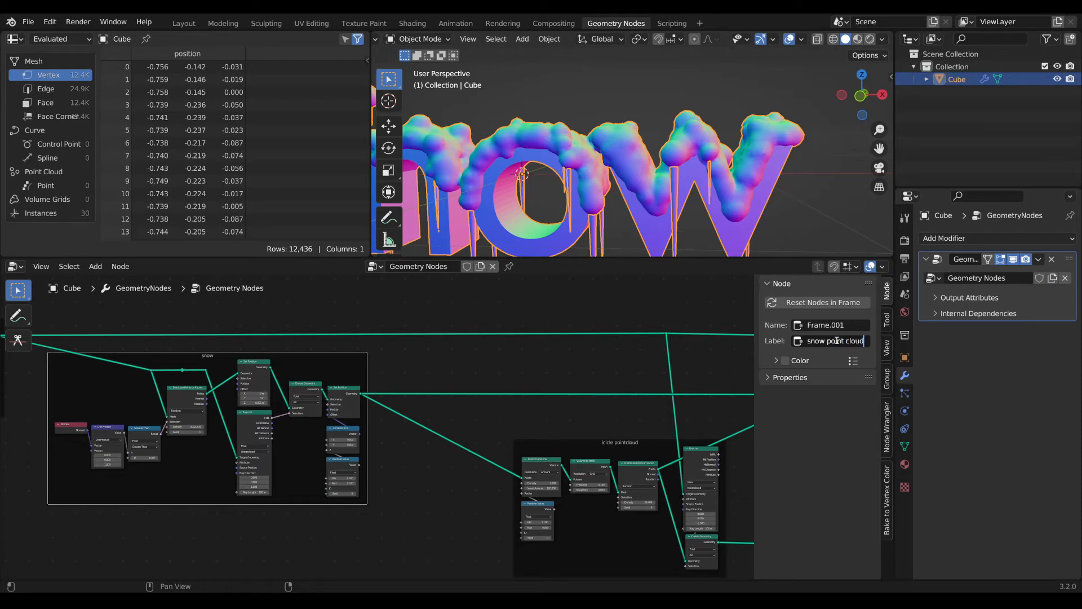
# - Frame the second Join Geometry node and its meshing nodes, label the frame "snow mesh" and disable its custom color
pyautogui.scroll(-6, 475, 389)
pyautogui.moveTo(591, 419); pyautogui.dragTo(355, 416, button='middle')
pyautogui.scroll(7, 405, 429)
pyautogui.scroll(2, 625, 428)
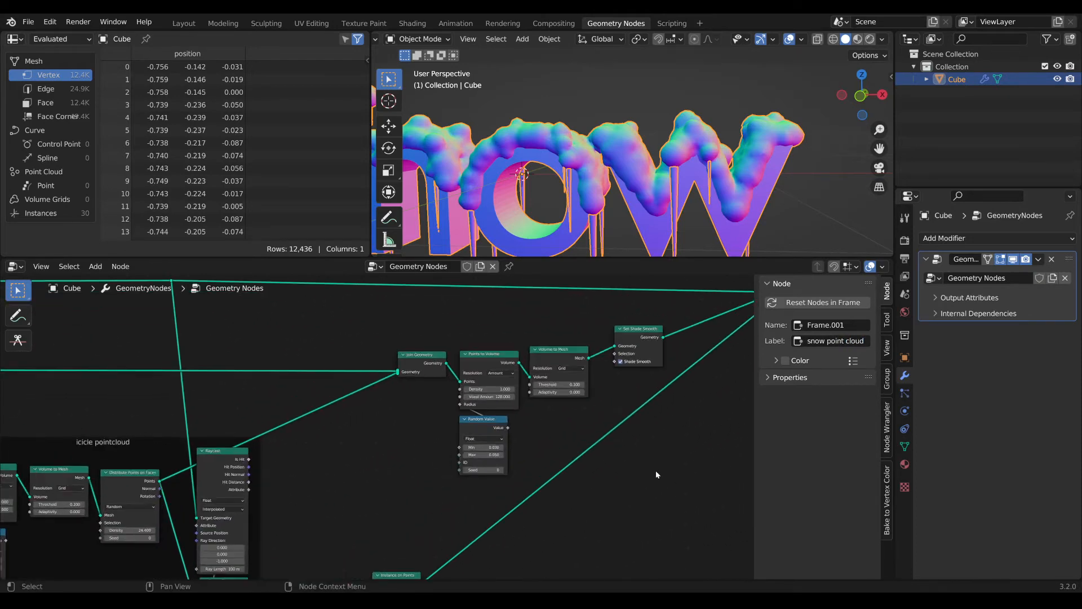
pyautogui.moveTo(663, 476); pyautogui.dragTo(404, 317)
pyautogui.hotkey('ctrl', 'j')
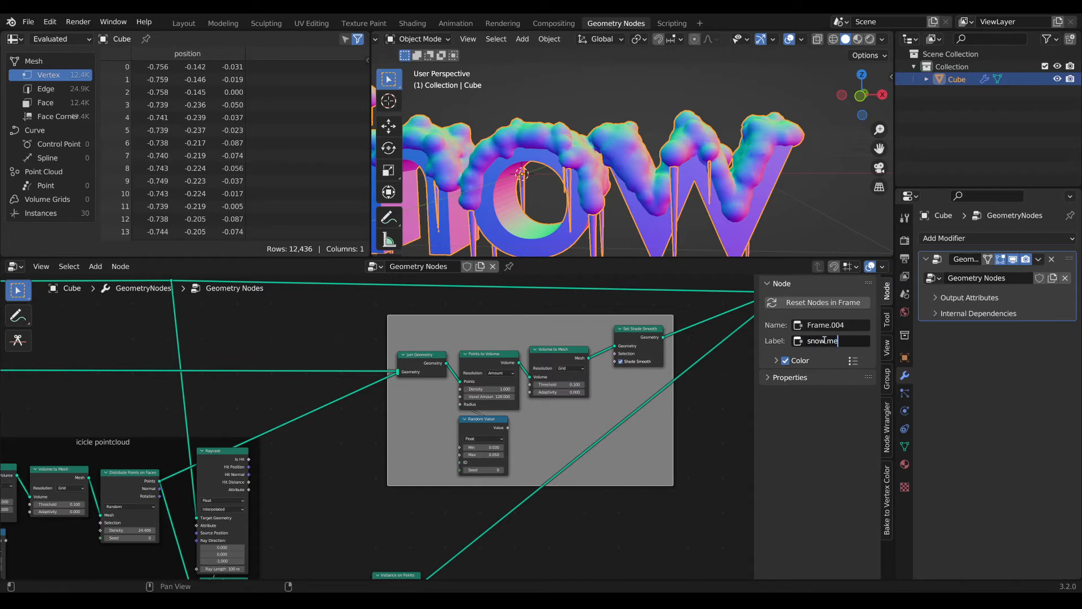
pyautogui.scroll(-2, 501, 463)
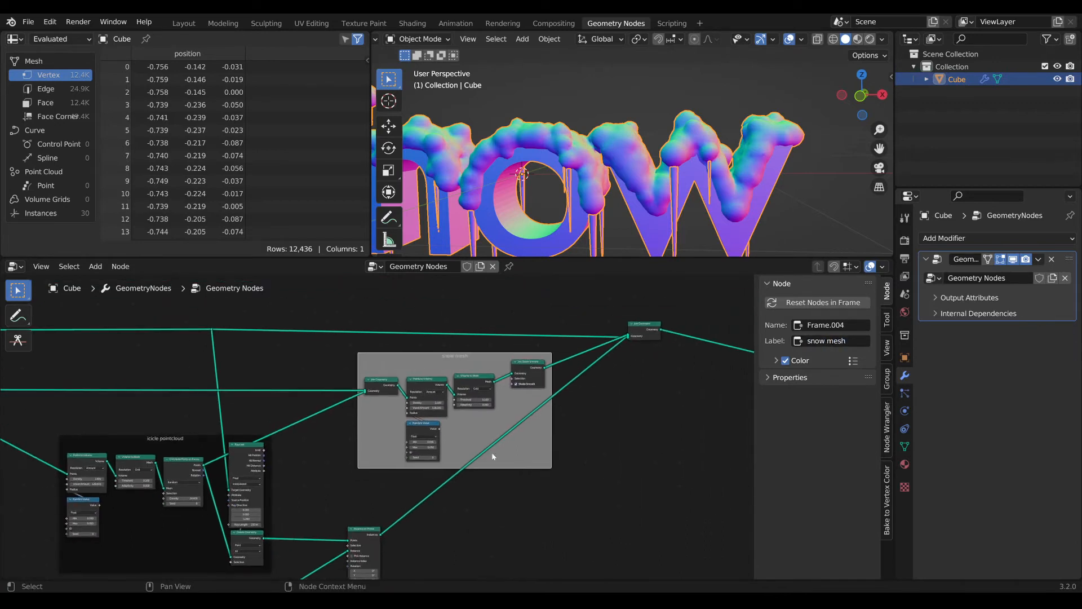
pyautogui.click(785, 360)
# - Move the Instance on Points node and its Random Value node farther from the icicle pointcloud frame
pyautogui.scroll(-2, 507, 439)
pyautogui.moveTo(487, 455); pyautogui.dragTo(568, 370, button='middle')
pyautogui.scroll(1, 484, 420)
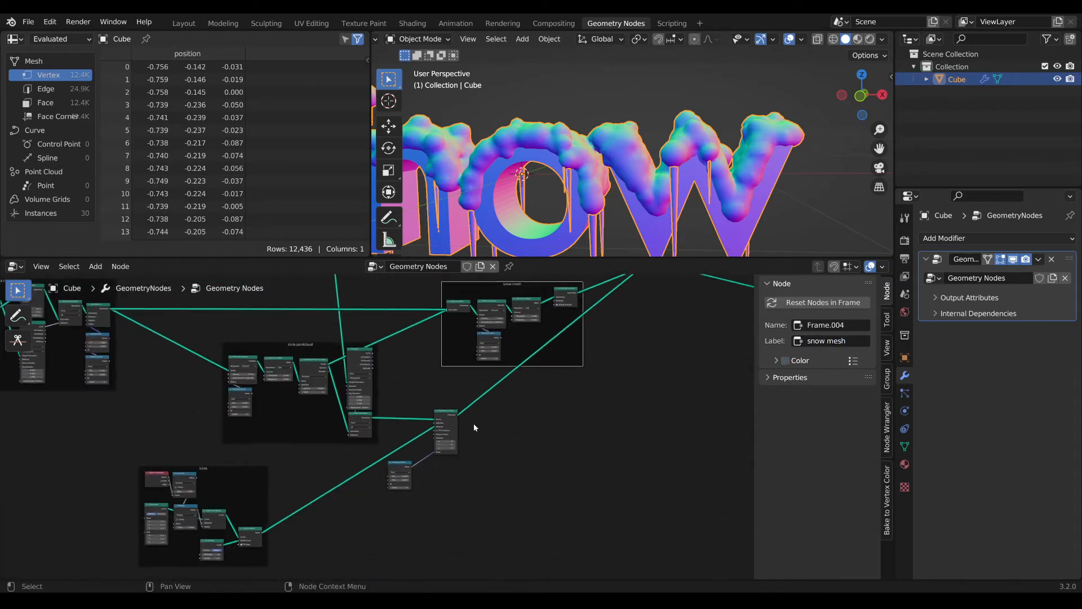
pyautogui.moveTo(444, 413); pyautogui.dragTo(486, 424)
pyautogui.moveTo(407, 468); pyautogui.dragTo(449, 491)
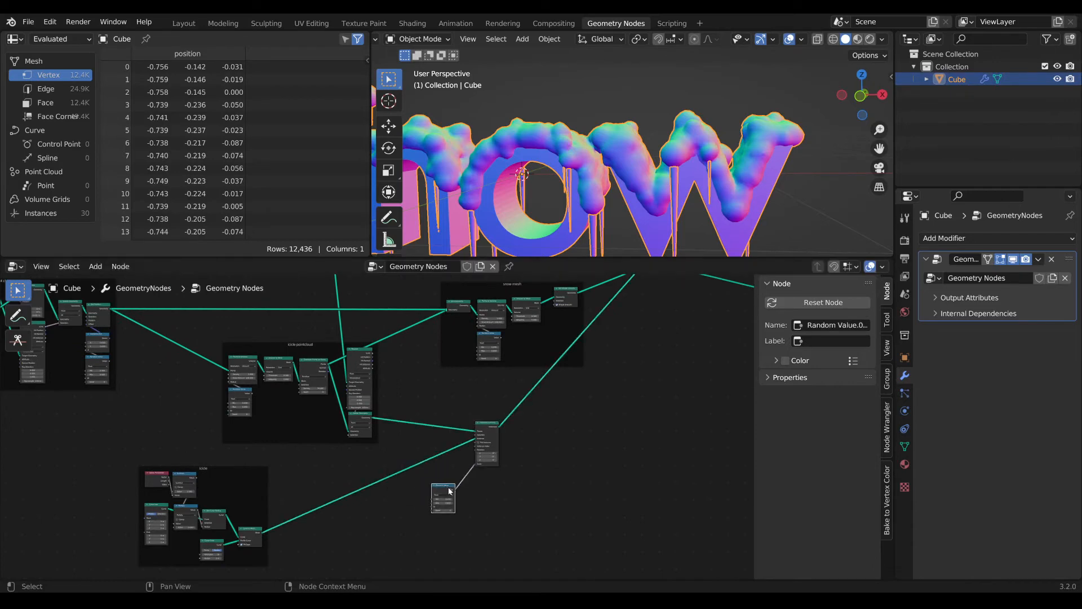
# - Deselect the text object and examine the snow surface and icicles on the letters up close from several angles
pyautogui.moveTo(598, 353); pyautogui.dragTo(502, 478, button='middle')
pyautogui.scroll(7, 496, 450)
pyautogui.moveTo(569, 192); pyautogui.dragTo(632, 118, button='middle')
pyautogui.scroll(3, 606, 191)
pyautogui.scroll(3, 699, 177)
pyautogui.hotkey('alt', 'a')
pyautogui.scroll(-3, 713, 177)
pyautogui.scroll(2, 641, 110)
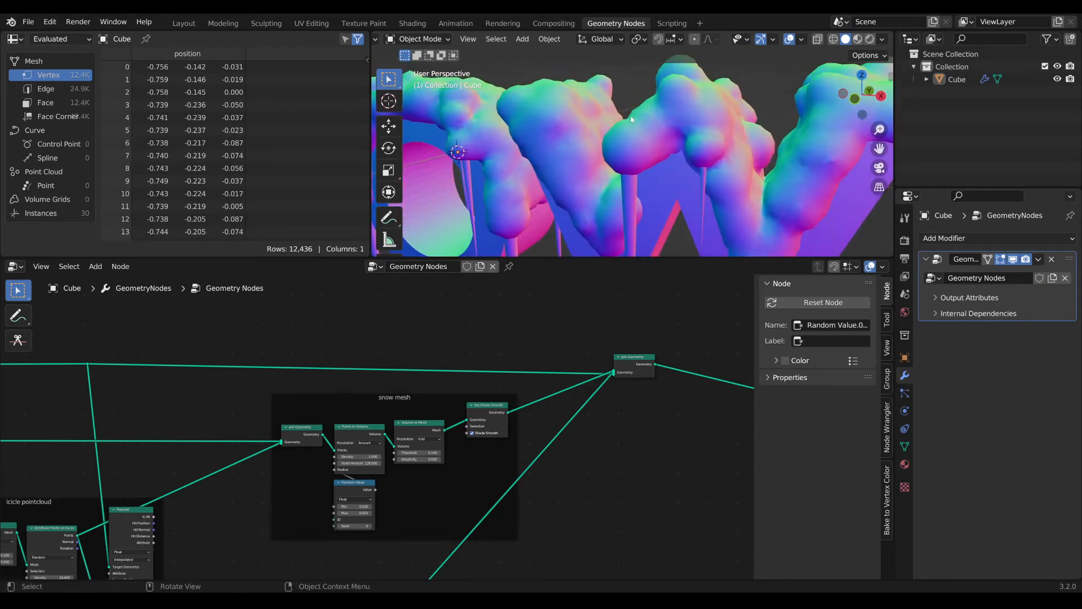
pyautogui.moveTo(647, 164); pyautogui.dragTo(681, 126, button='middle')
pyautogui.scroll(2, 684, 136)
pyautogui.scroll(-4, 679, 136)
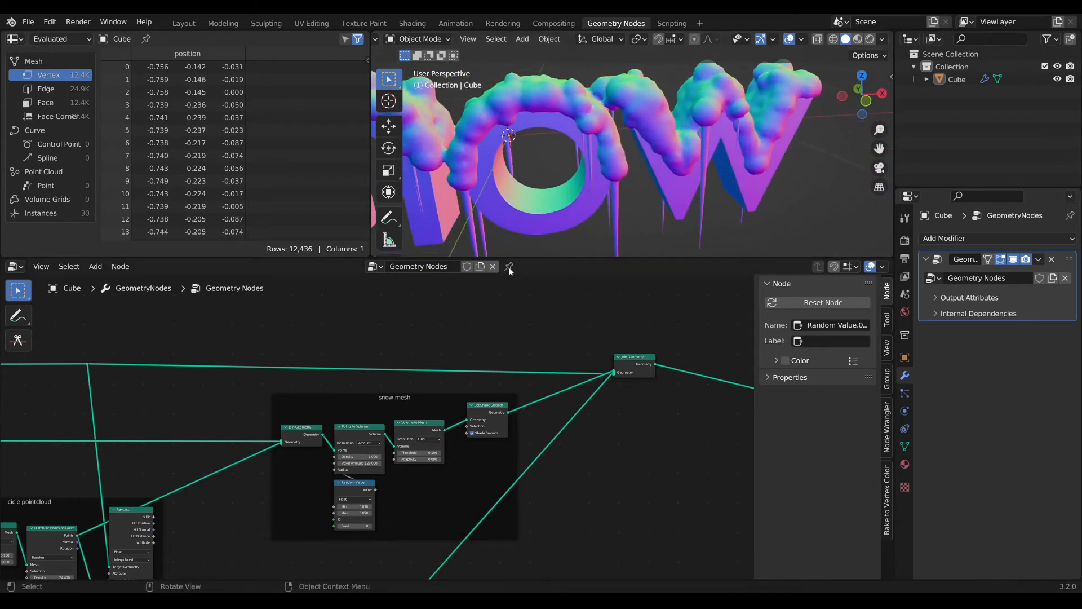
# - Shift the snow mesh frame slightly and disconnect its Random Value node from the Points to Volume radius
pyautogui.moveTo(447, 412); pyautogui.dragTo(512, 366, button='middle')
pyautogui.moveTo(457, 361); pyautogui.dragTo(417, 351)
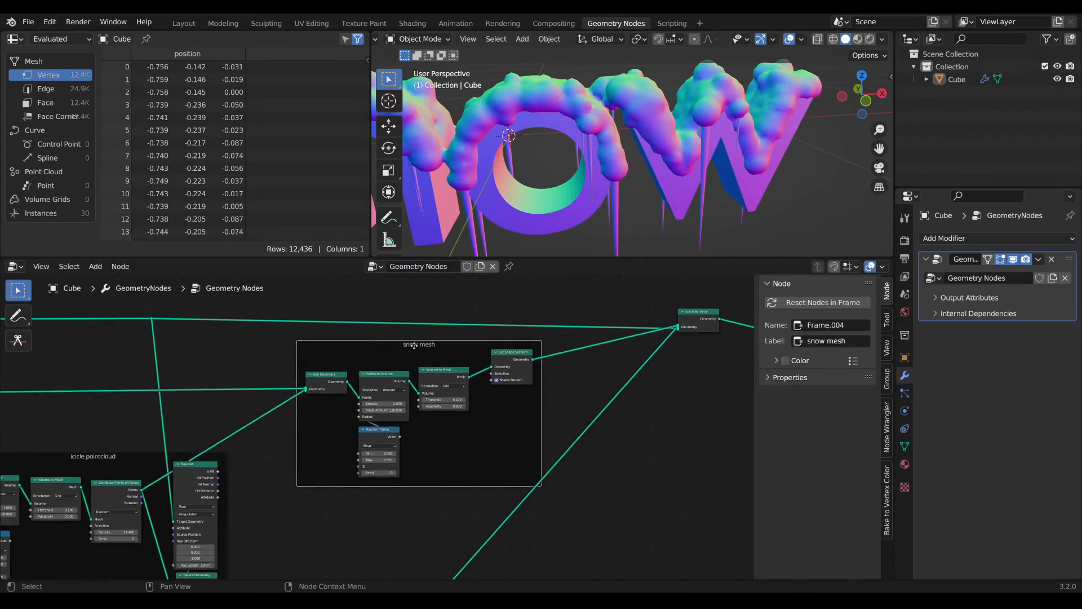
pyautogui.scroll(7, 401, 398)
pyautogui.scroll(2, 409, 392)
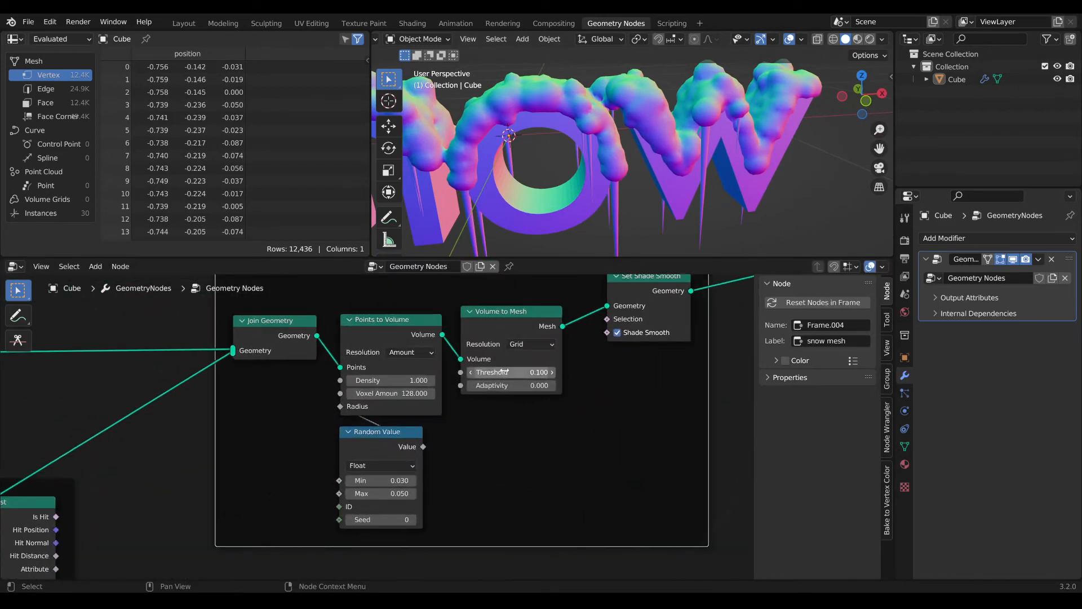
pyautogui.moveTo(339, 406); pyautogui.dragTo(323, 443)
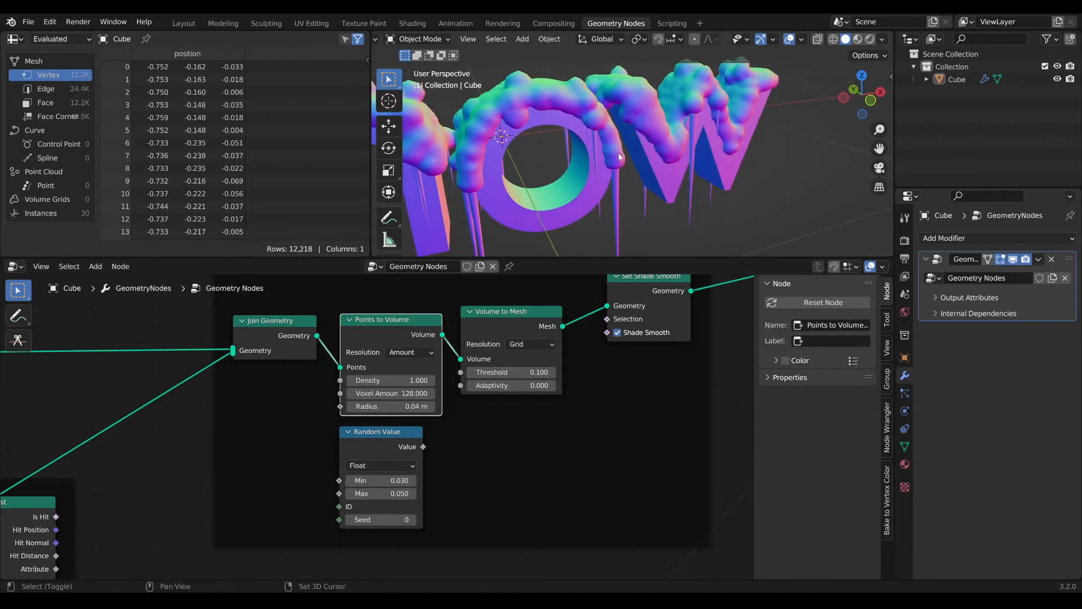
pyautogui.moveTo(620, 145); pyautogui.dragTo(704, 161, button='middle')
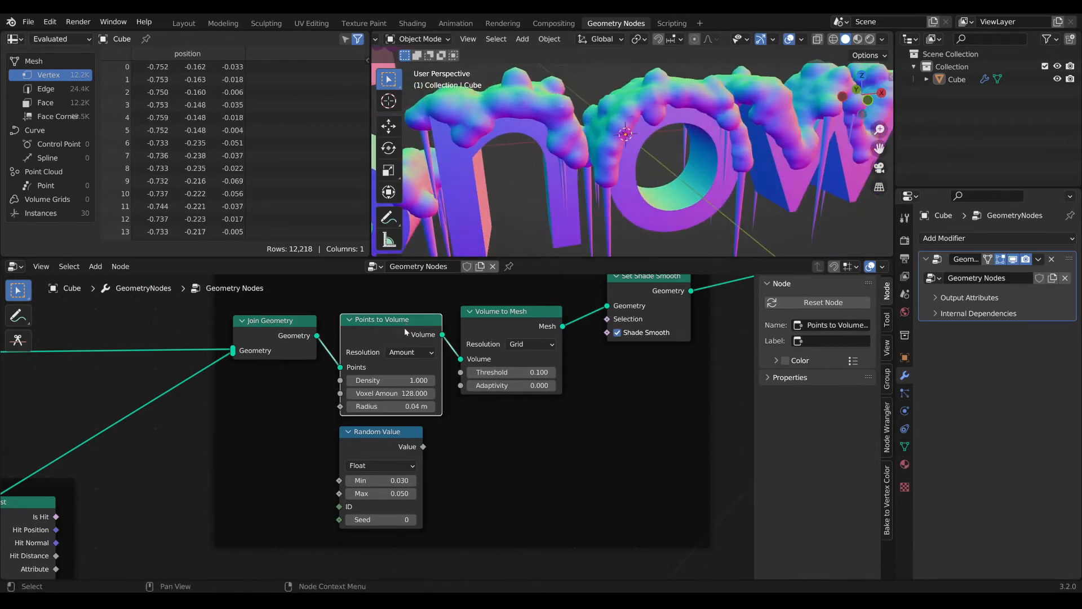
# - Trace how the snow and icicle point clouds feed into the Join Geometry node of the snow mesh frame
pyautogui.moveTo(227, 421); pyautogui.dragTo(611, 276, button='middle')
pyautogui.scroll(-3, 581, 282)
pyautogui.moveTo(280, 404); pyautogui.dragTo(277, 397)
pyautogui.scroll(-2, 290, 425)
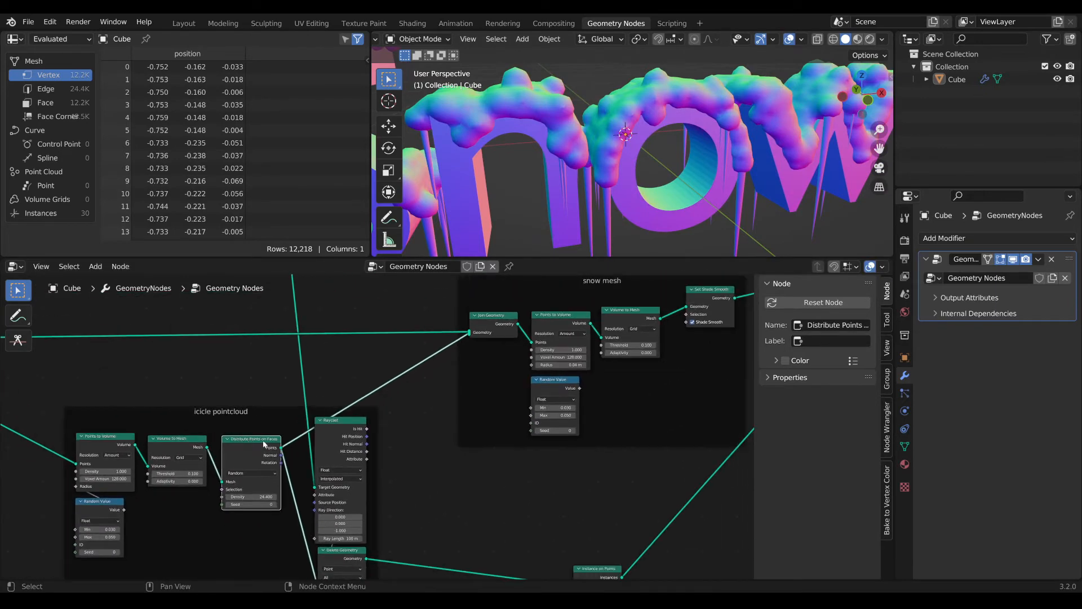
pyautogui.moveTo(445, 369); pyautogui.dragTo(466, 401, button='middle')
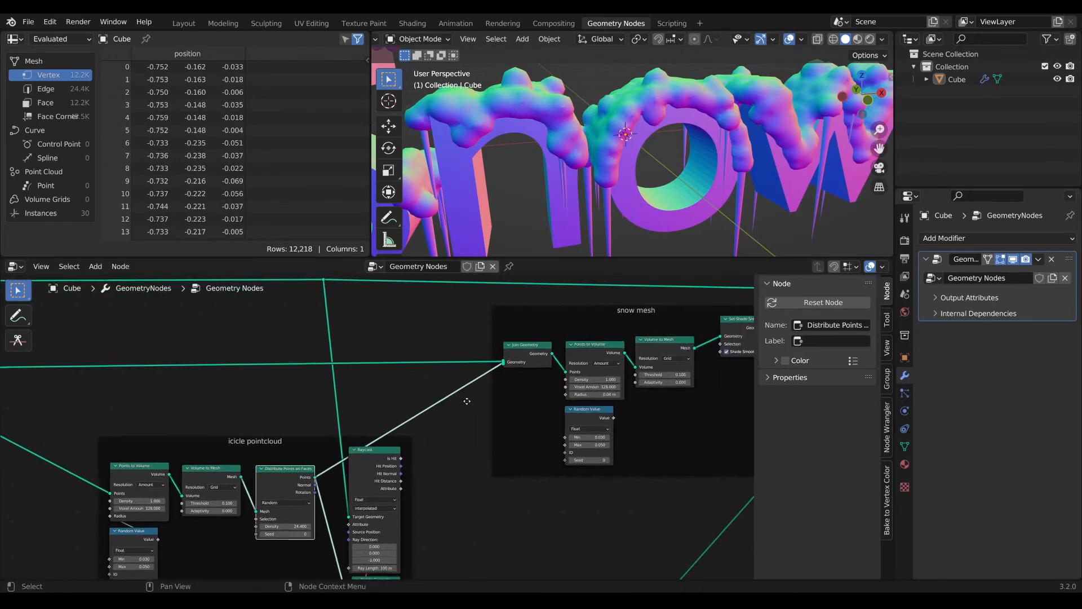
pyautogui.scroll(3, 564, 406)
pyautogui.moveTo(615, 405); pyautogui.dragTo(481, 416, button='middle')
pyautogui.moveTo(515, 396)
pyautogui.mouseDown()
pyautogui.moveTo(561, 396)
pyautogui.moveTo(516, 397)
pyautogui.mouseUp()
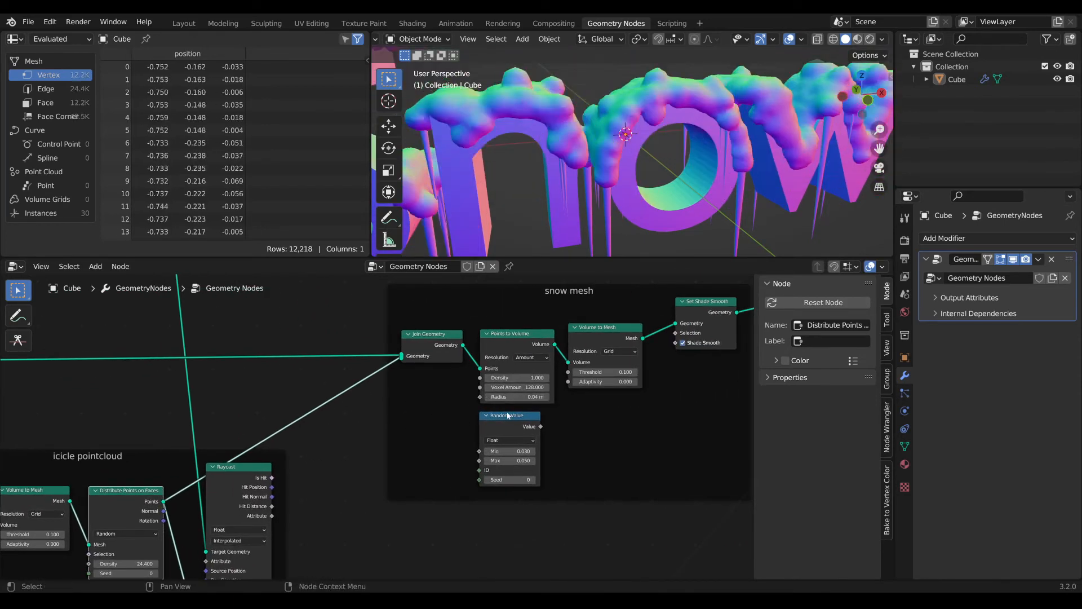
# - Insert a Capture Attribute node between the snow point cloud and the snow mesh frame's Join Geometry node, with a value of 1
pyautogui.moveTo(338, 441); pyautogui.dragTo(431, 460, button='middle')
pyautogui.scroll(1, 432, 460)
pyautogui.press('Tab')
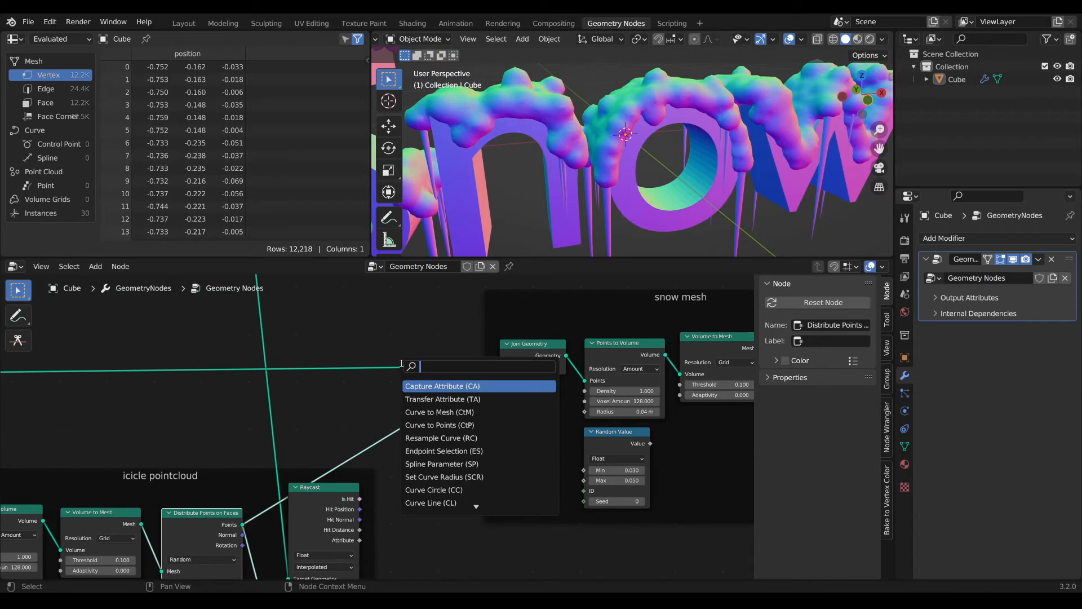
pyautogui.click(418, 386)
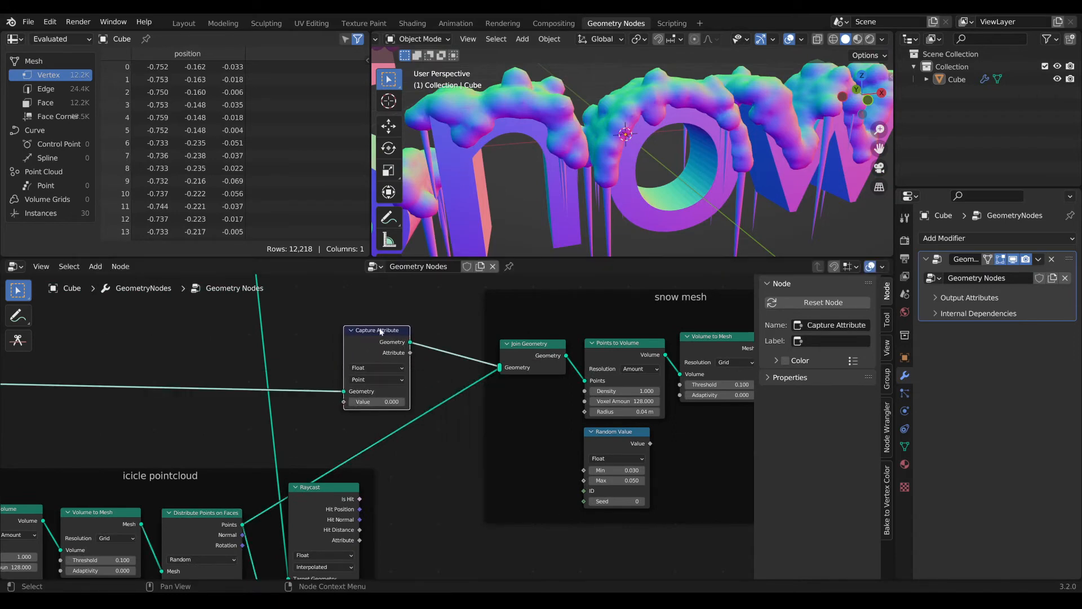
pyautogui.moveTo(381, 320); pyautogui.dragTo(385, 316)
pyautogui.scroll(3, 387, 346)
pyautogui.moveTo(387, 345); pyautogui.dragTo(346, 344, button='middle')
pyautogui.scroll(-1, 396, 343)
pyautogui.moveTo(350, 401); pyautogui.dragTo(333, 397, button='middle')
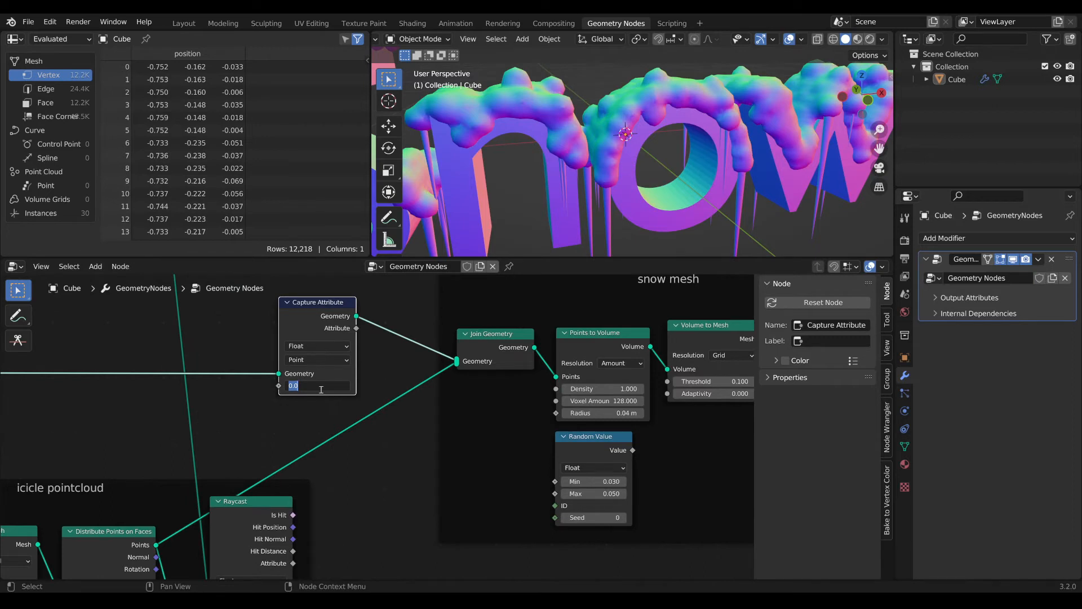
# - Duplicate the Capture Attribute node onto the link from Distribute Points on Faces to Join Geometry and set its value to 0.5
pyautogui.hotkey('shift', 'd')
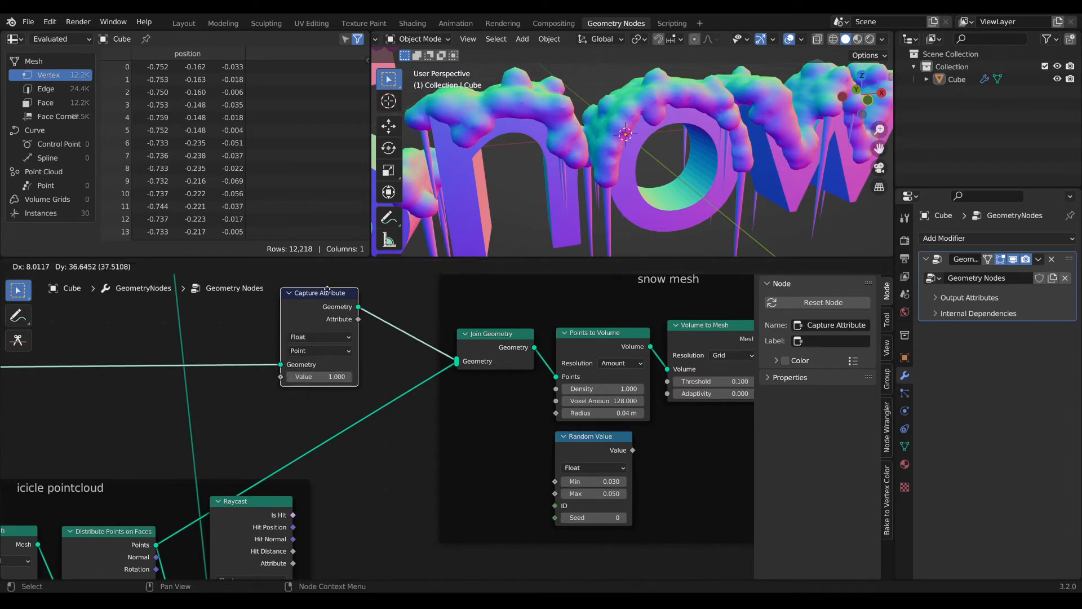
pyautogui.scroll(-1, 336, 383)
pyautogui.click(402, 408)
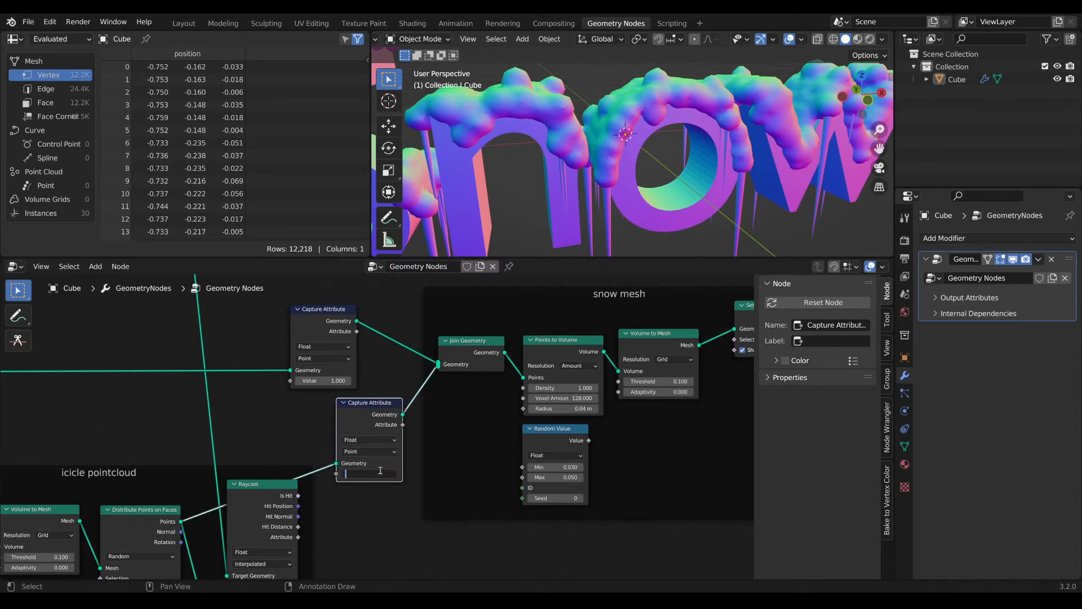
pyautogui.moveTo(363, 404); pyautogui.dragTo(353, 409)
# - Move the snow mesh frame away to make room and reposition the two Capture Attribute nodes above each other
pyautogui.scroll(-3, 428, 395)
pyautogui.click(471, 366)
pyautogui.moveTo(472, 367); pyautogui.dragTo(534, 365)
pyautogui.moveTo(315, 383); pyautogui.dragTo(343, 380)
pyautogui.moveTo(334, 437); pyautogui.dragTo(345, 438)
pyautogui.scroll(2, 378, 453)
# - Add a Math node set to Add between the lower Capture Attribute node and the snow mesh frame
pyautogui.moveTo(406, 460); pyautogui.dragTo(382, 458, button='middle')
pyautogui.press('Tab')
pyautogui.write('add')
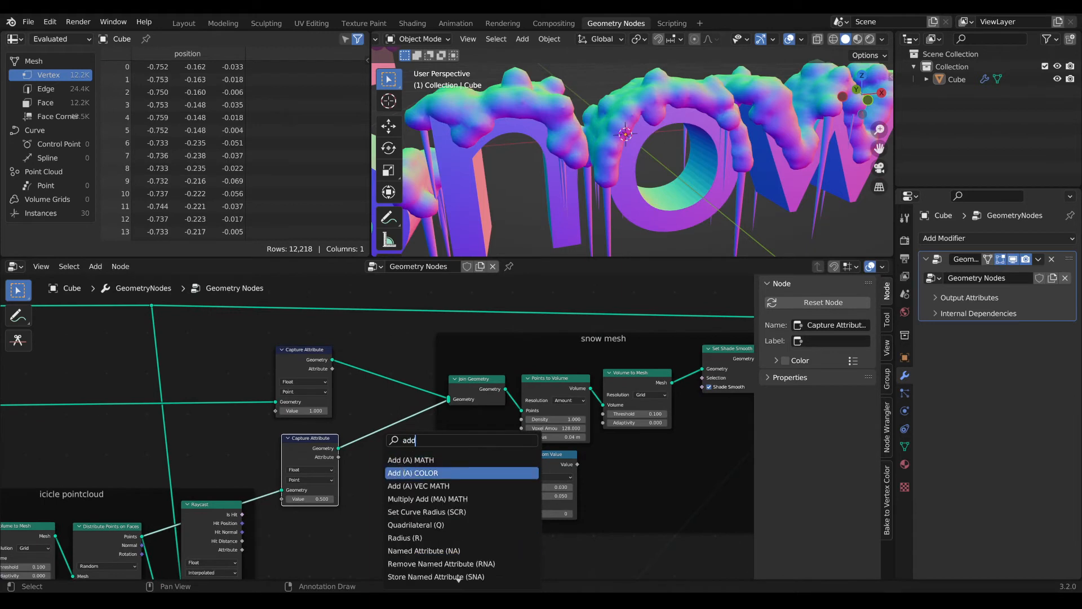
pyautogui.press('Return')
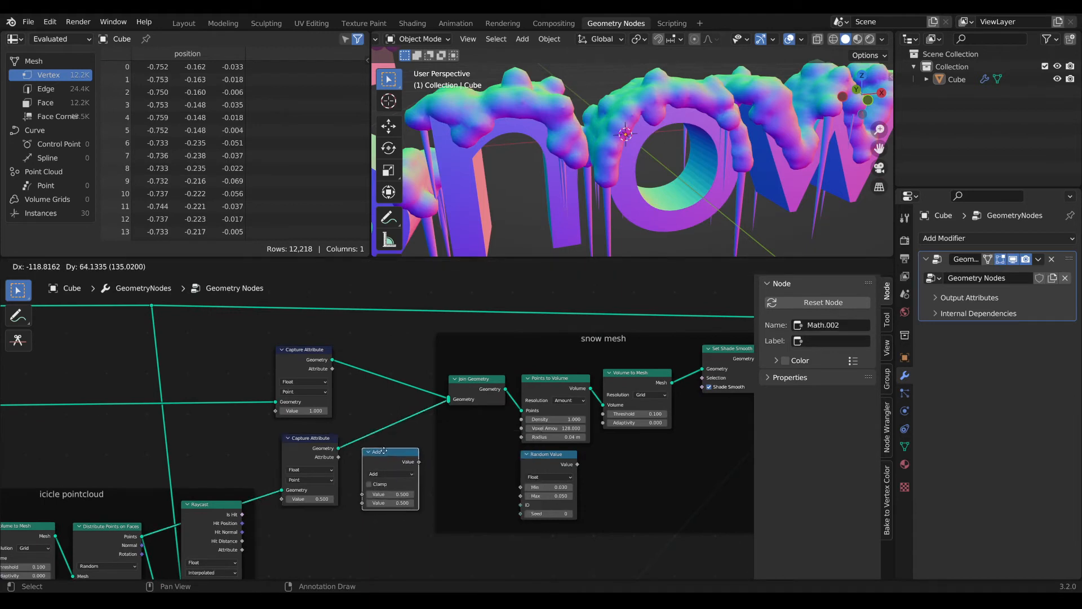
pyautogui.click(384, 451)
# - Connect both Capture Attribute outputs to the Add node's two values, and lower the Random Value node in the snow mesh frame
pyautogui.moveTo(332, 368); pyautogui.dragTo(364, 493)
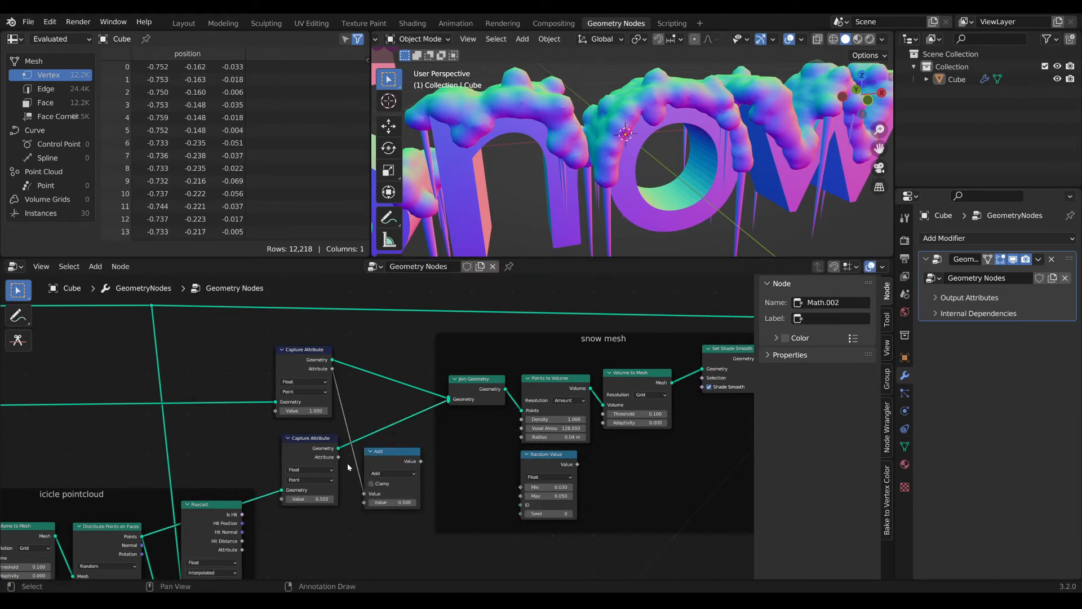
pyautogui.click(329, 451)
pyautogui.moveTo(338, 457); pyautogui.dragTo(361, 501)
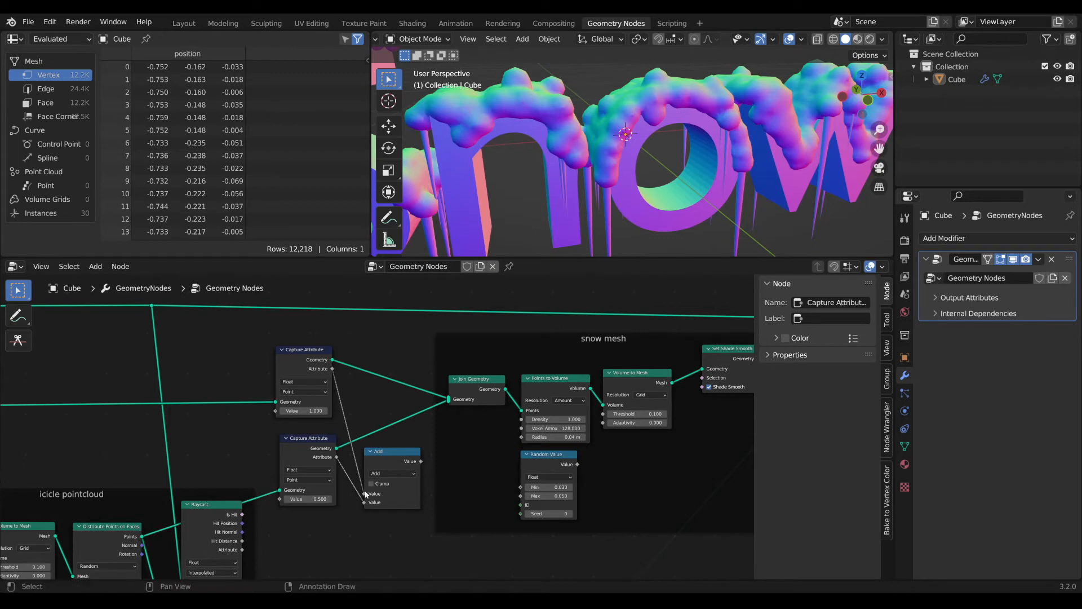
pyautogui.click(543, 446)
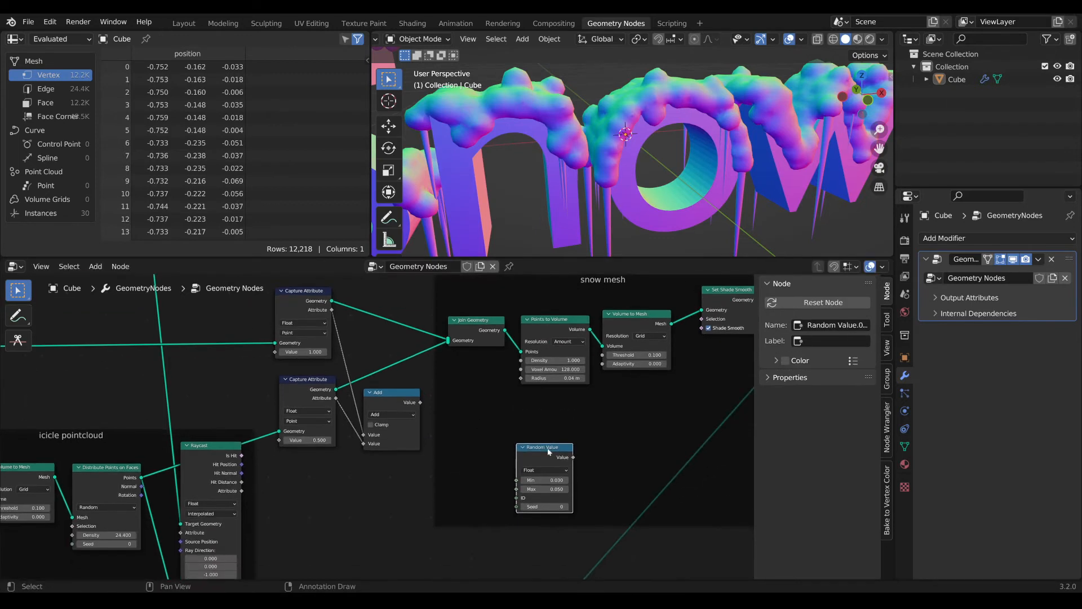
# - Insert a Multiply math node between the snow mesh's Random Value and the Points to Volume radius, and feed the Add result into its second value
pyautogui.scroll(1, 568, 454)
pyautogui.moveTo(569, 455); pyautogui.dragTo(573, 463)
pyautogui.press('Tab')
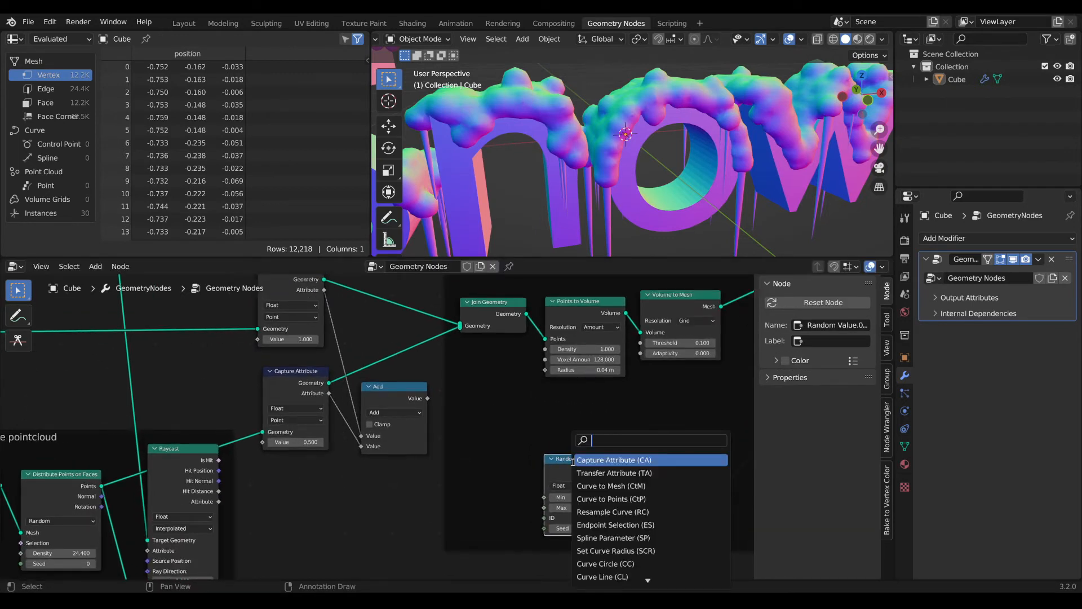
pyautogui.write('mu')
pyautogui.press('Return')
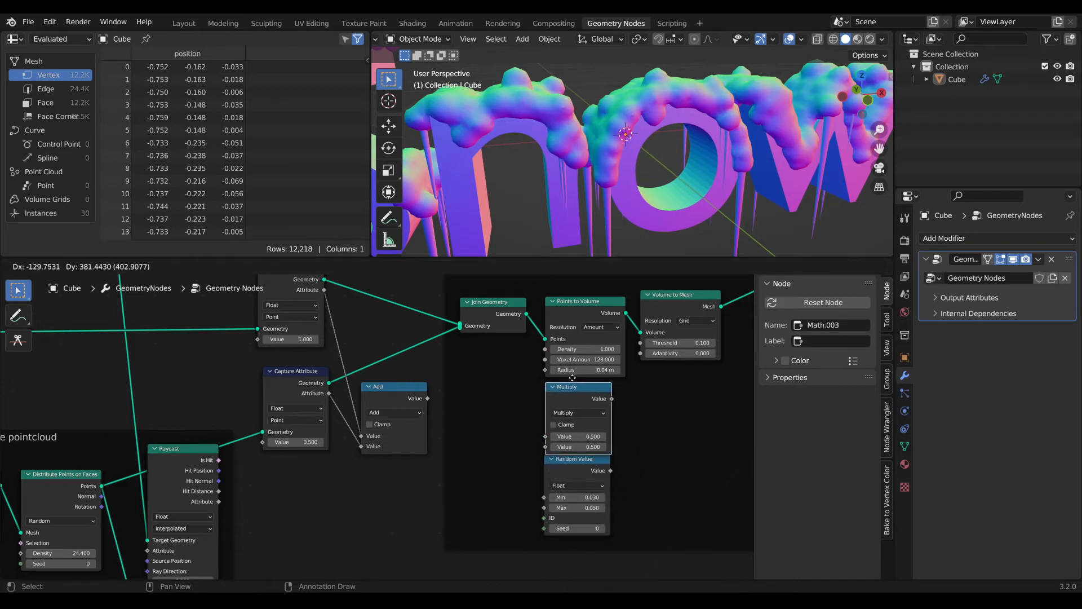
pyautogui.click(609, 458)
pyautogui.moveTo(610, 472); pyautogui.dragTo(551, 373)
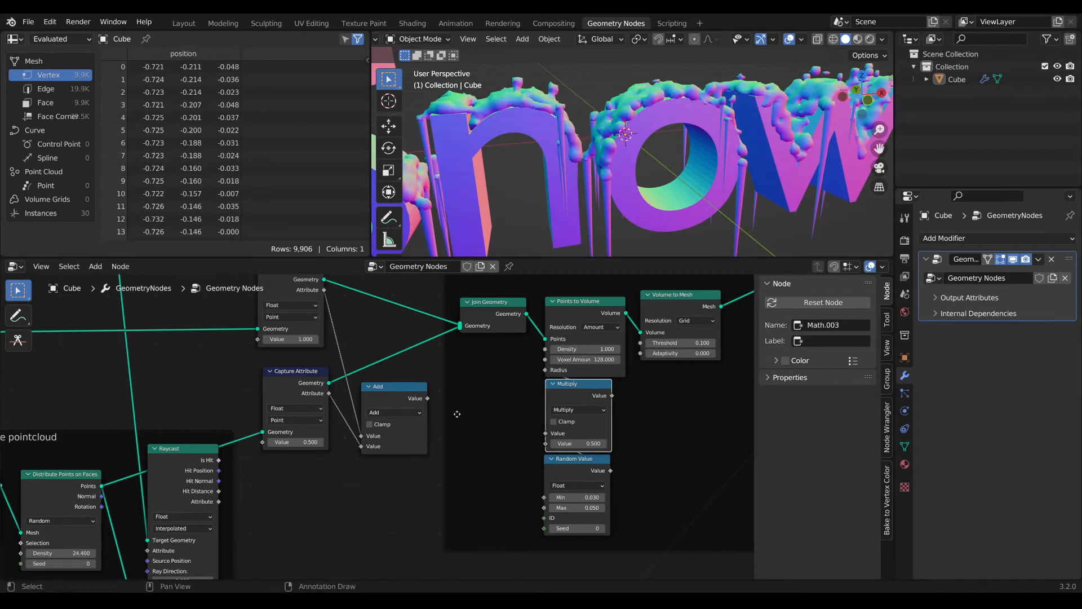
pyautogui.moveTo(427, 398); pyautogui.dragTo(557, 444)
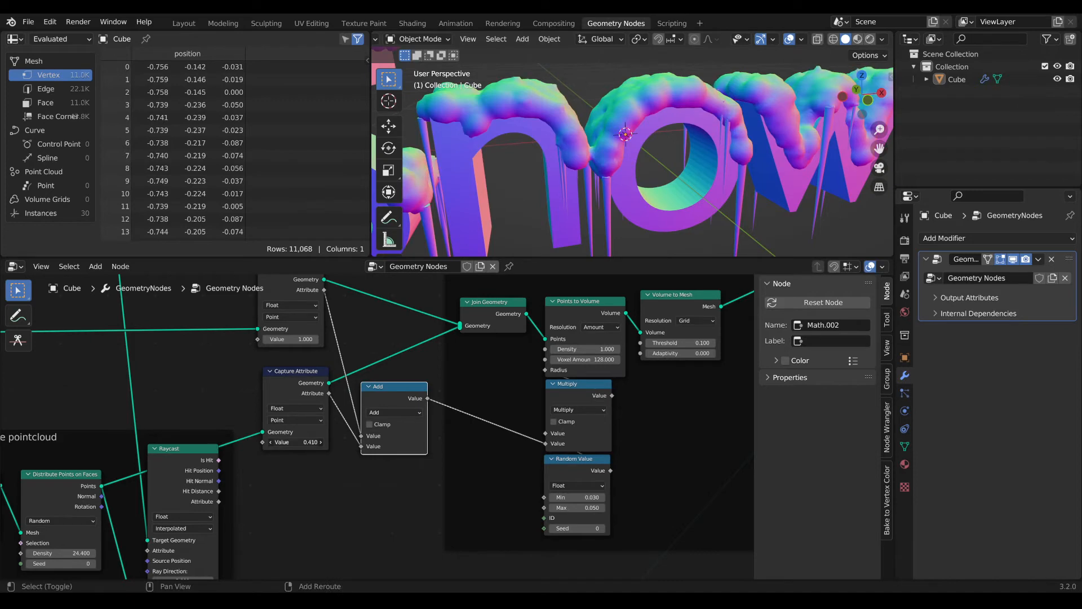
# - Test different values on the two Capture Attribute nodes, such as 0.7 on the lower one, and finish with 0.5 below and 1.0 above
pyautogui.moveTo(296, 442)
pyautogui.mouseDown()
pyautogui.moveTo(389, 442)
pyautogui.moveTo(284, 442)
pyautogui.mouseUp()
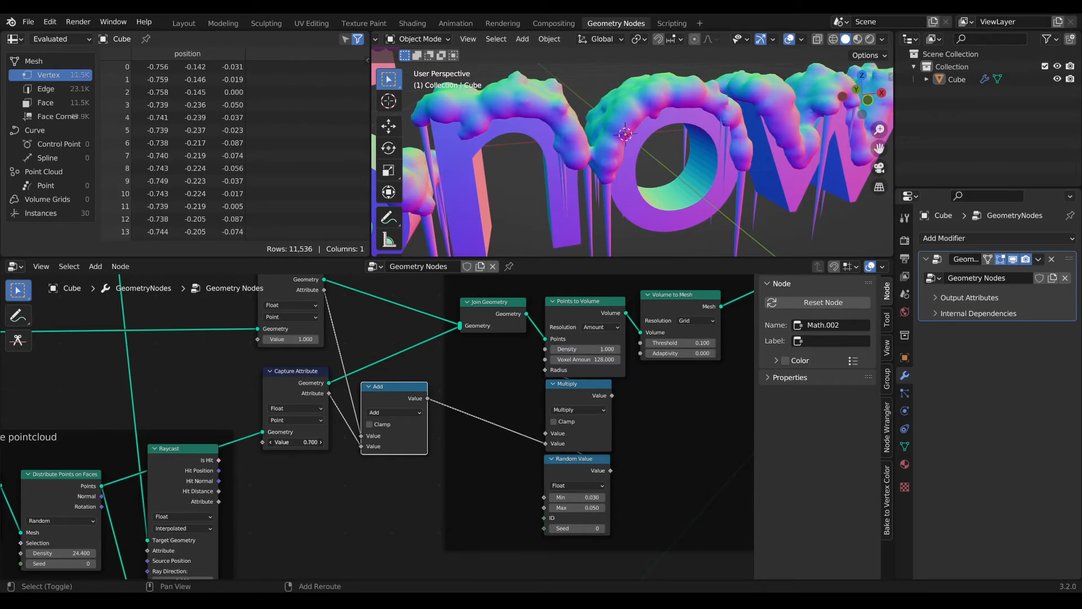
pyautogui.moveTo(305, 442); pyautogui.dragTo(309, 442)
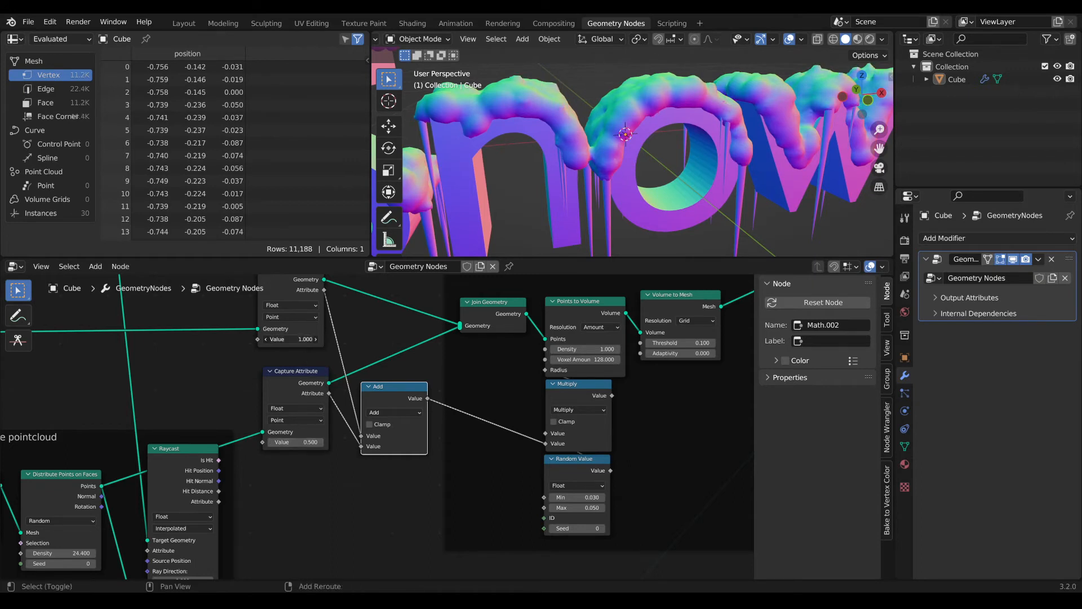
pyautogui.moveTo(291, 339)
pyautogui.mouseDown()
pyautogui.moveTo(305, 339)
pyautogui.moveTo(281, 339)
pyautogui.moveTo(300, 340)
pyautogui.mouseUp()
# - Examine the snow surface on the letter "o" up close from several angles
pyautogui.scroll(-4, 592, 96)
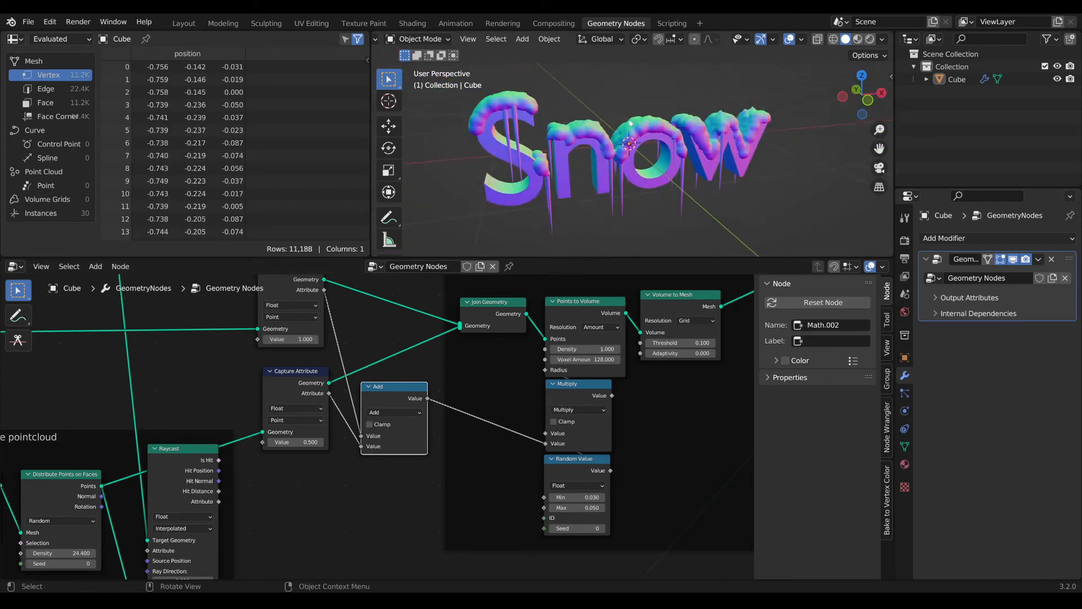
pyautogui.moveTo(592, 97); pyautogui.dragTo(563, 116, button='middle')
pyautogui.scroll(2, 626, 111)
pyautogui.scroll(3, 680, 138)
pyautogui.moveTo(680, 138); pyautogui.dragTo(618, 175, button='middle')
pyautogui.scroll(2, 619, 178)
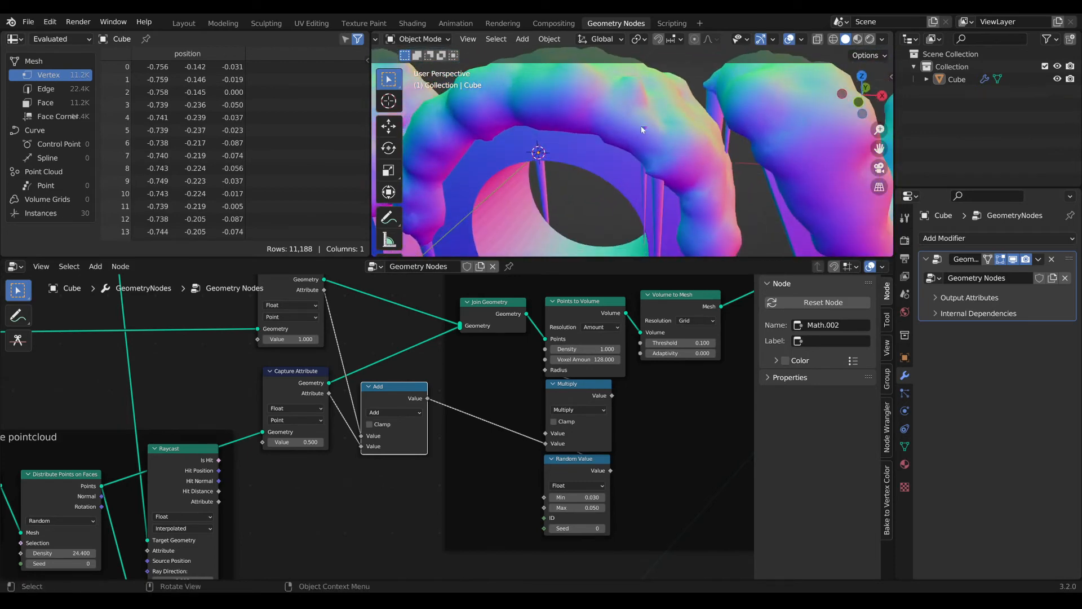
pyautogui.moveTo(625, 132); pyautogui.dragTo(692, 114, button='middle')
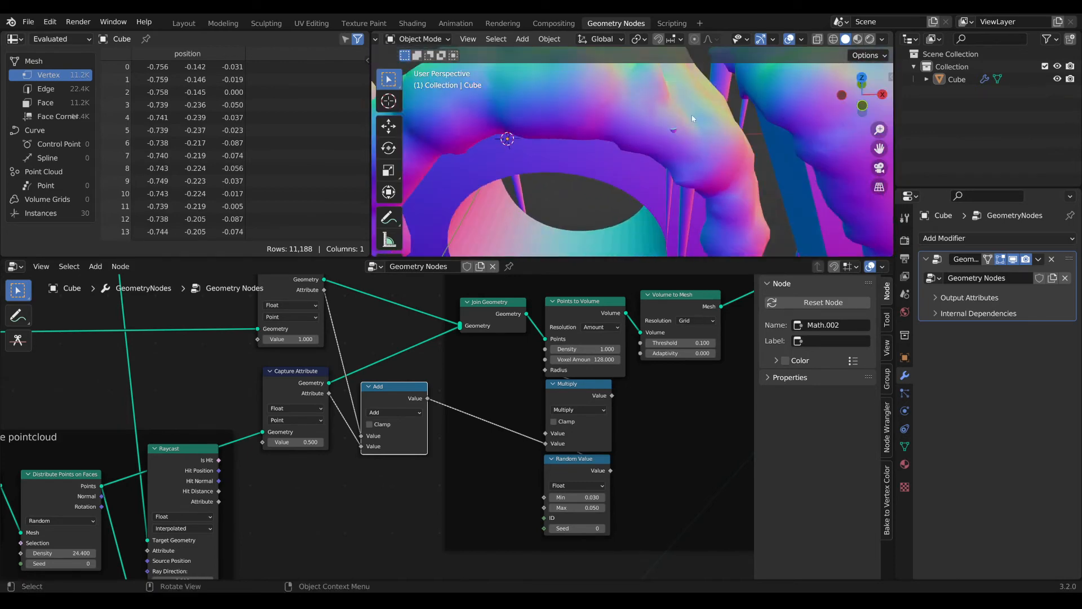
# - Insert a Set Position node after Curve to Mesh in the icicle frame
pyautogui.scroll(-3, 355, 447)
pyautogui.moveTo(355, 447); pyautogui.dragTo(665, 364, button='middle')
pyautogui.scroll(-2, 479, 488)
pyautogui.moveTo(479, 489); pyautogui.dragTo(525, 357, button='middle')
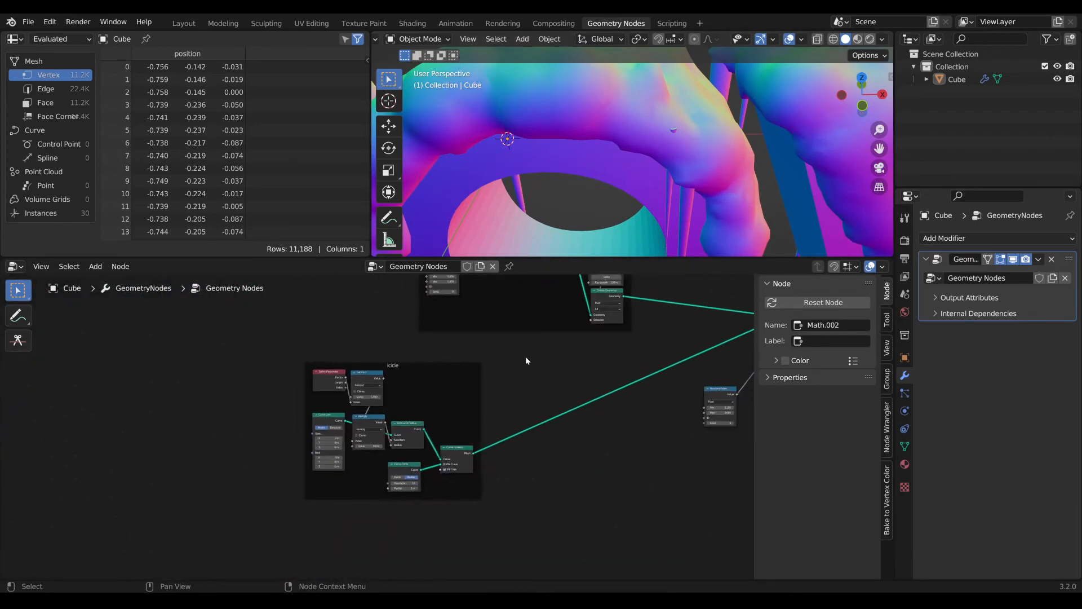
pyautogui.scroll(3, 519, 389)
pyautogui.moveTo(485, 458); pyautogui.dragTo(477, 453)
pyautogui.moveTo(566, 466); pyautogui.dragTo(525, 464, button='middle')
pyautogui.press('Tab')
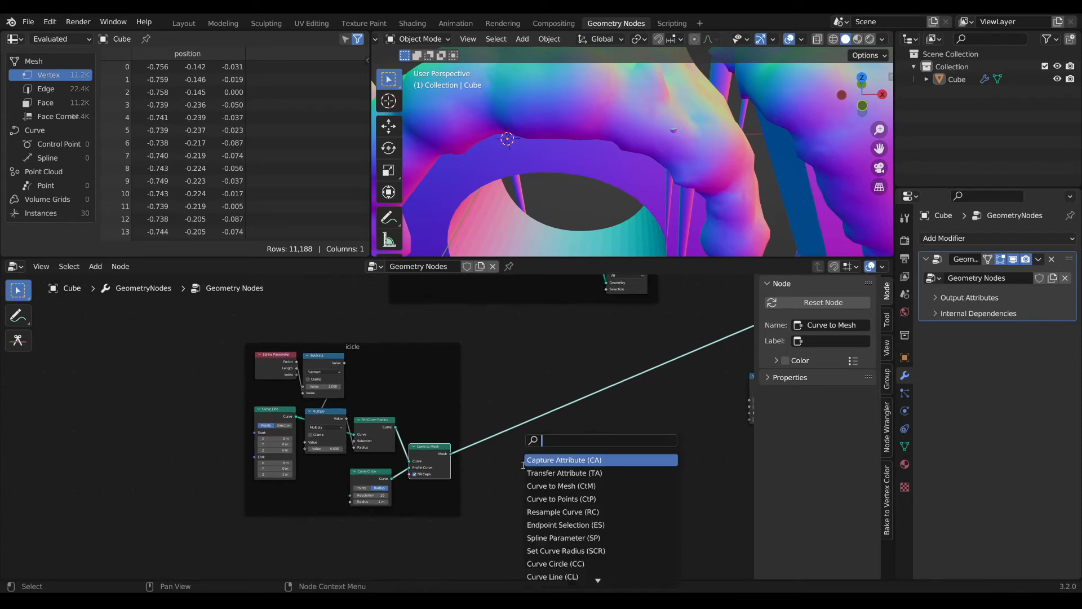
pyautogui.write('set')
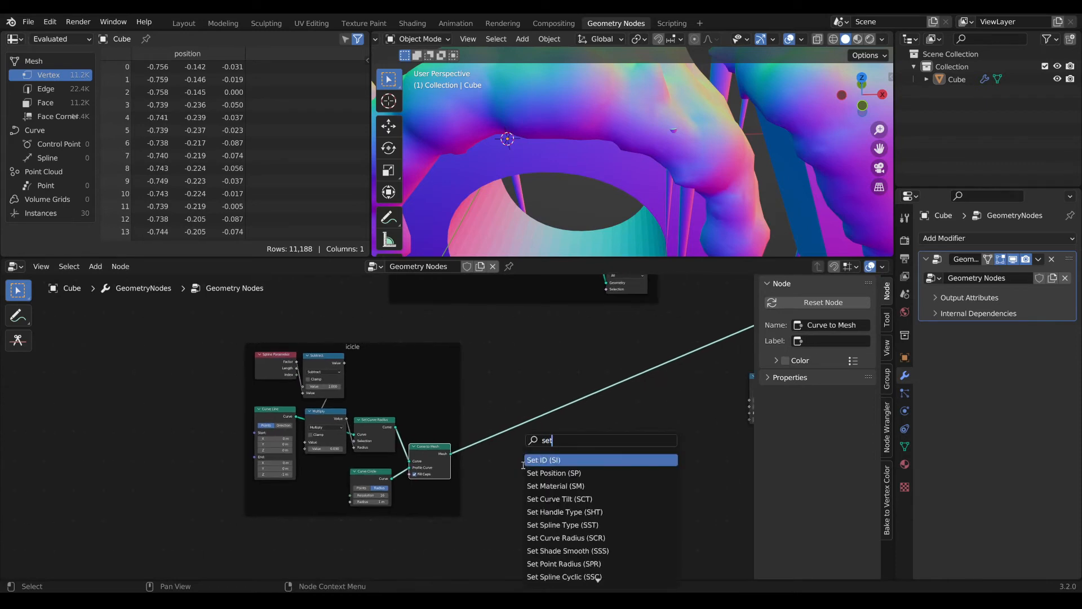
pyautogui.click(525, 473)
pyautogui.click(443, 417)
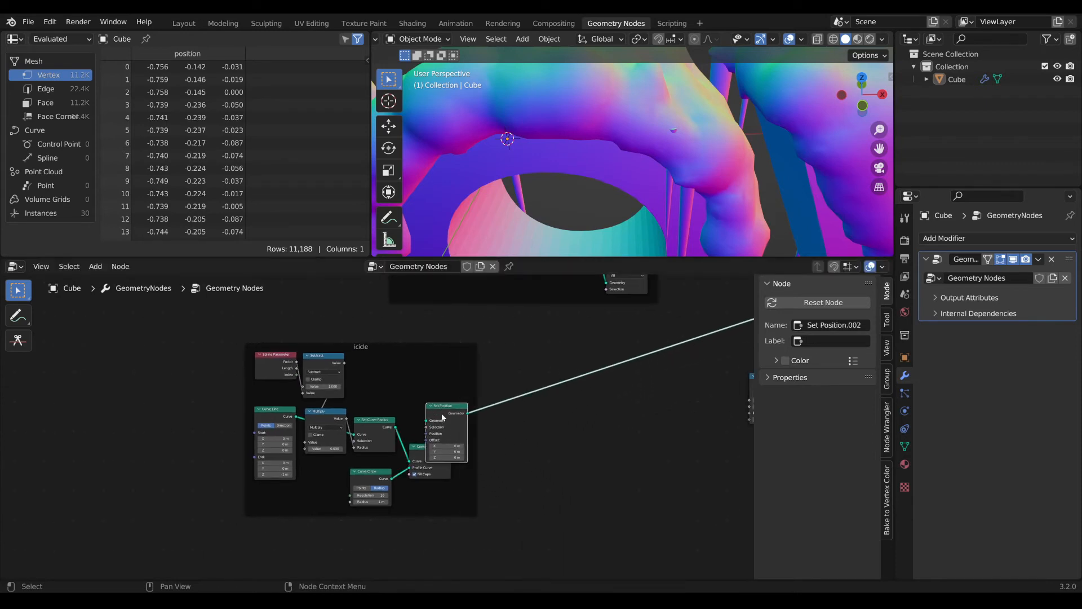
# - Set the icicle Set Position node's Z offset to -0.01 m and check the icicles under the snow
pyautogui.scroll(3, 337, 400)
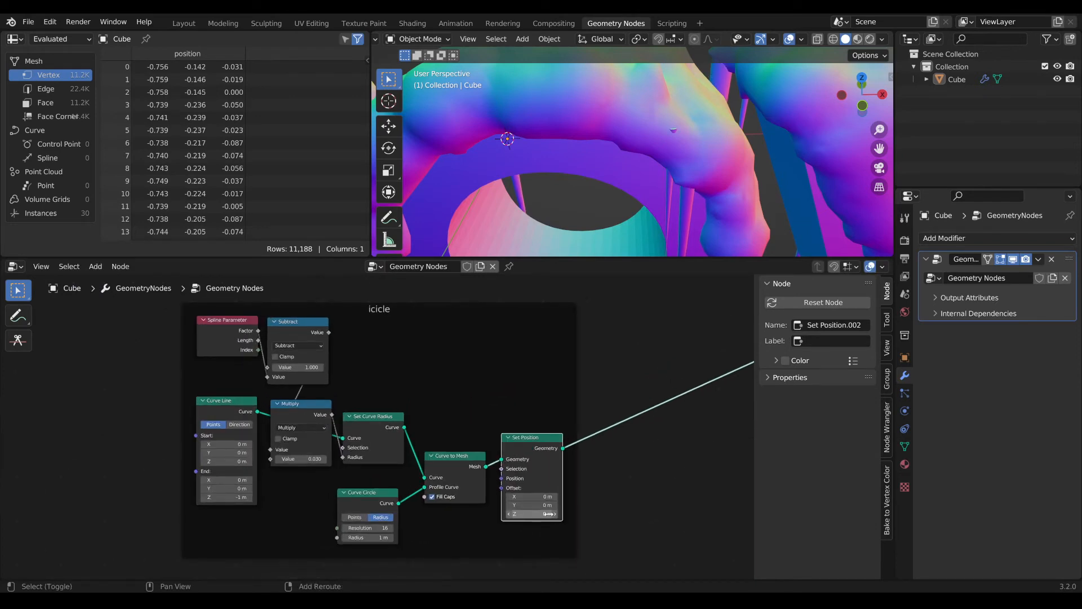
pyautogui.moveTo(585, 480); pyautogui.dragTo(590, 464, button='middle')
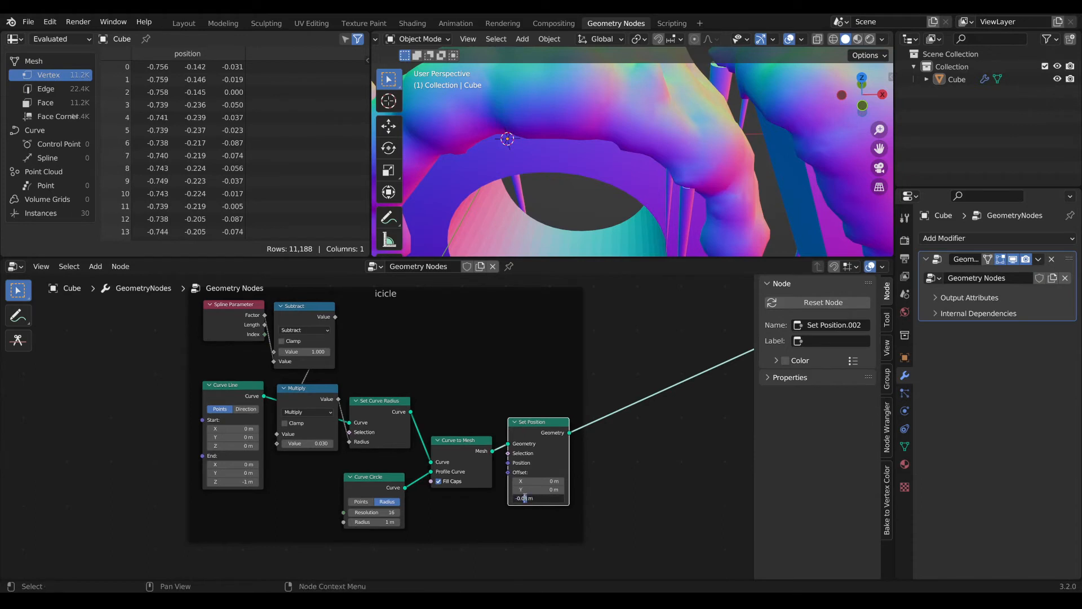
pyautogui.scroll(-2, 616, 123)
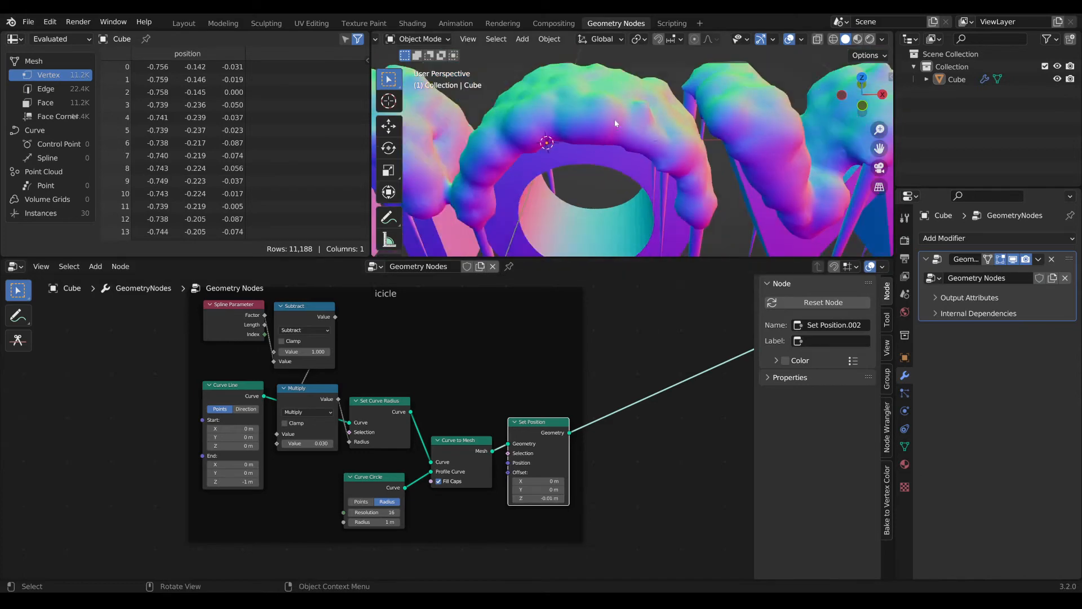
pyautogui.moveTo(615, 124)
pyautogui.mouseDown(button='middle')
pyautogui.moveTo(668, 119)
pyautogui.moveTo(617, 103)
pyautogui.mouseUp(button='middle')
pyautogui.scroll(-1, 617, 107)
# - Raise the voxel amount of the snow mesh's Points to Volume node to about 142.7
pyautogui.moveTo(592, 387); pyautogui.dragTo(335, 511, button='middle')
pyautogui.moveTo(583, 170)
pyautogui.mouseDown(button='middle')
pyautogui.moveTo(610, 144)
pyautogui.moveTo(578, 166)
pyautogui.moveTo(569, 160)
pyautogui.moveTo(580, 160)
pyautogui.mouseUp(button='middle')
pyautogui.moveTo(427, 400); pyautogui.dragTo(675, 395, button='middle')
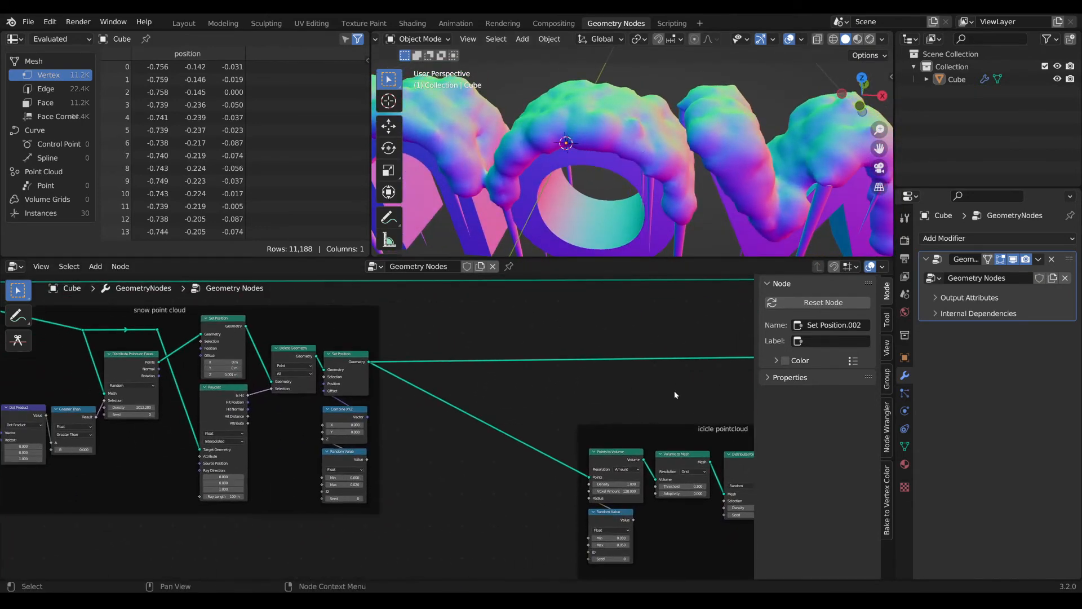
pyautogui.moveTo(375, 411); pyautogui.dragTo(72, 409, button='middle')
pyautogui.moveTo(479, 430); pyautogui.dragTo(244, 425, button='middle')
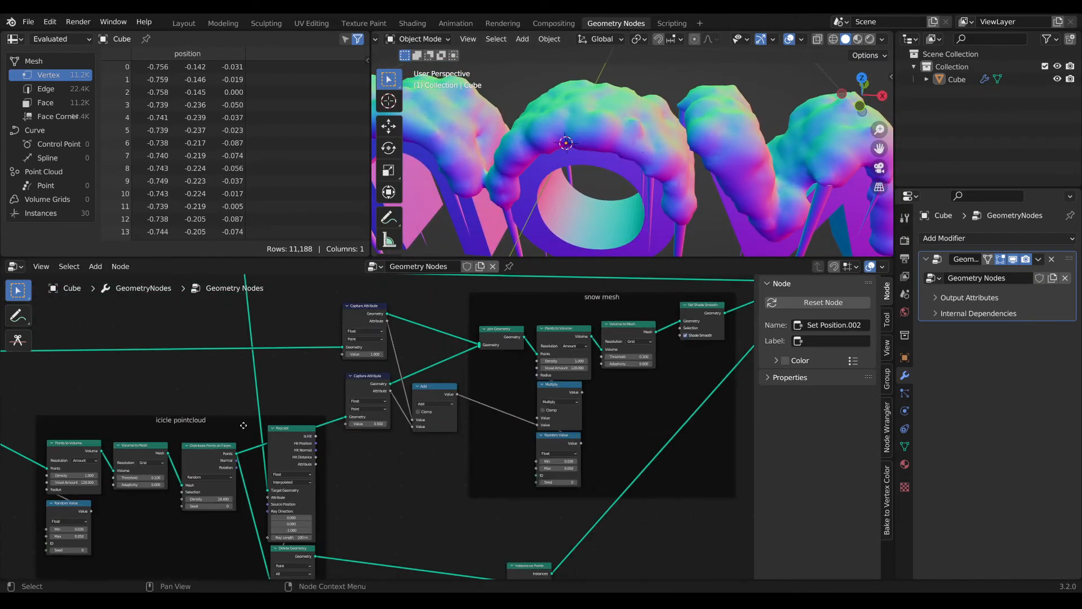
pyautogui.moveTo(326, 416); pyautogui.dragTo(194, 429, button='middle')
pyautogui.scroll(3, 494, 425)
pyautogui.click(311, 417)
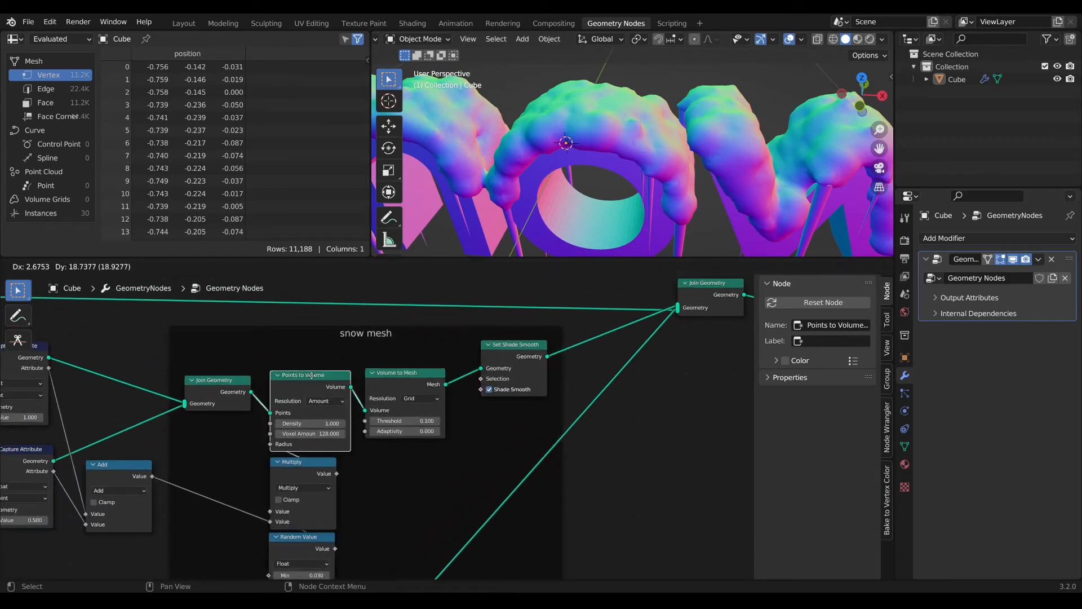
pyautogui.moveTo(310, 434); pyautogui.dragTo(339, 434)
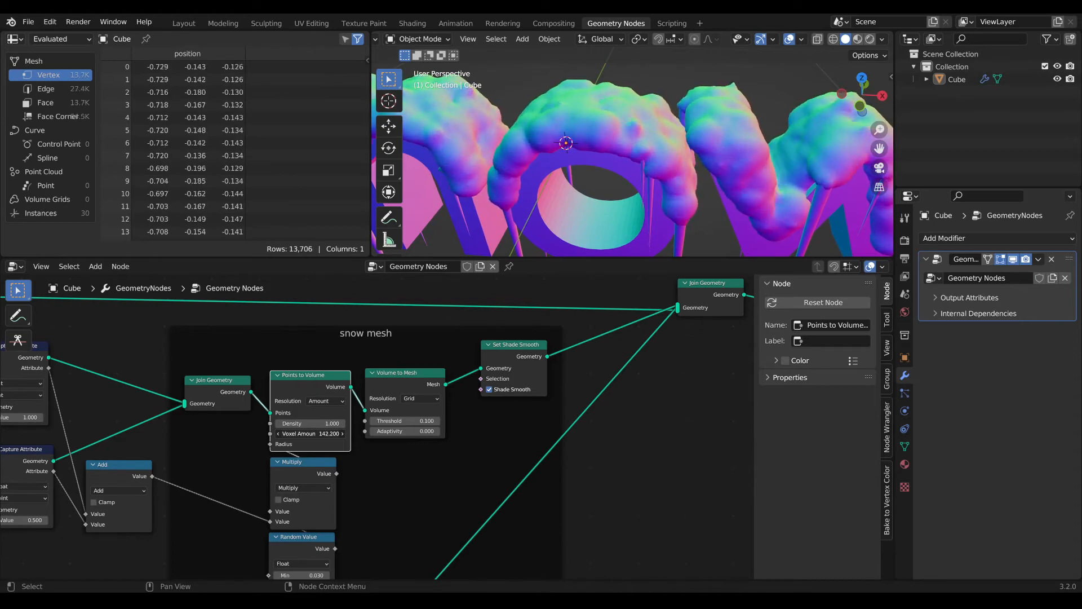
# - Lower the Volume to Mesh threshold in the snow mesh frame to 0.04 and check the snow from another angle
pyautogui.scroll(2, 440, 420)
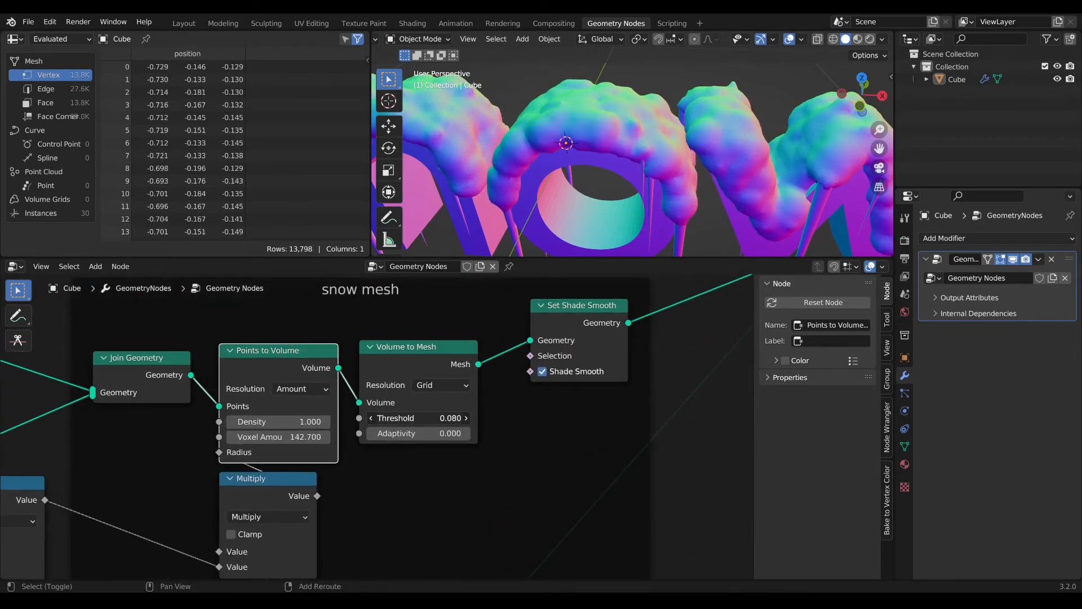
pyautogui.keyDown('shift'); pyautogui.moveTo(419, 417); pyautogui.dragTo(399, 417); pyautogui.keyUp('shift')
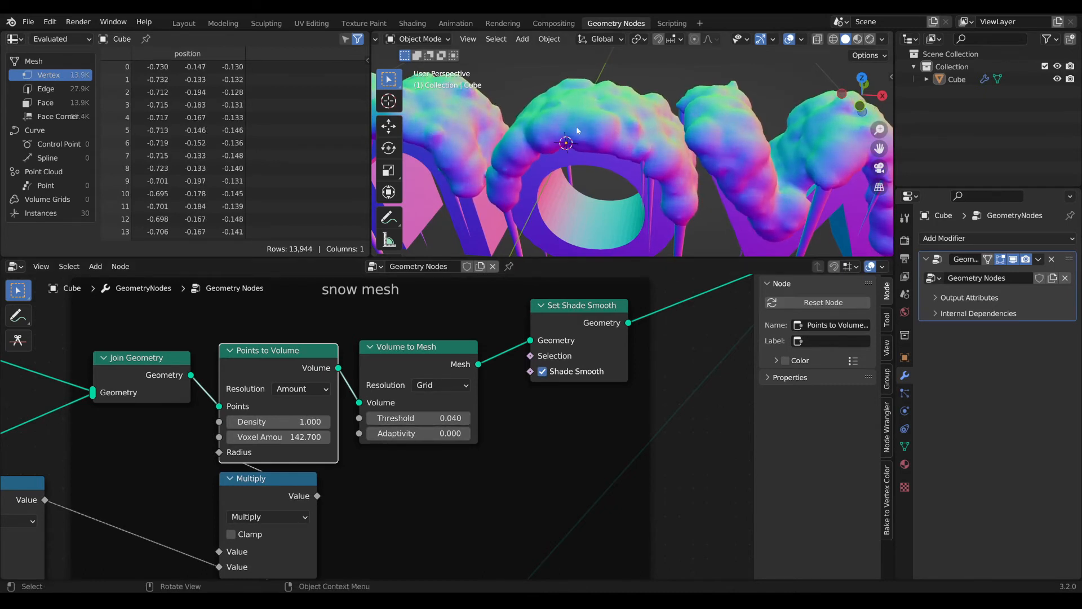
pyautogui.moveTo(566, 130); pyautogui.dragTo(608, 107, button='middle')
pyautogui.scroll(-9, 406, 421)
# - Delete the Set Position node from the icicle frame while keeping Curve to Mesh connected to Instance on Points
pyautogui.moveTo(429, 515); pyautogui.dragTo(584, 305, button='middle')
pyautogui.scroll(-3, 581, 307)
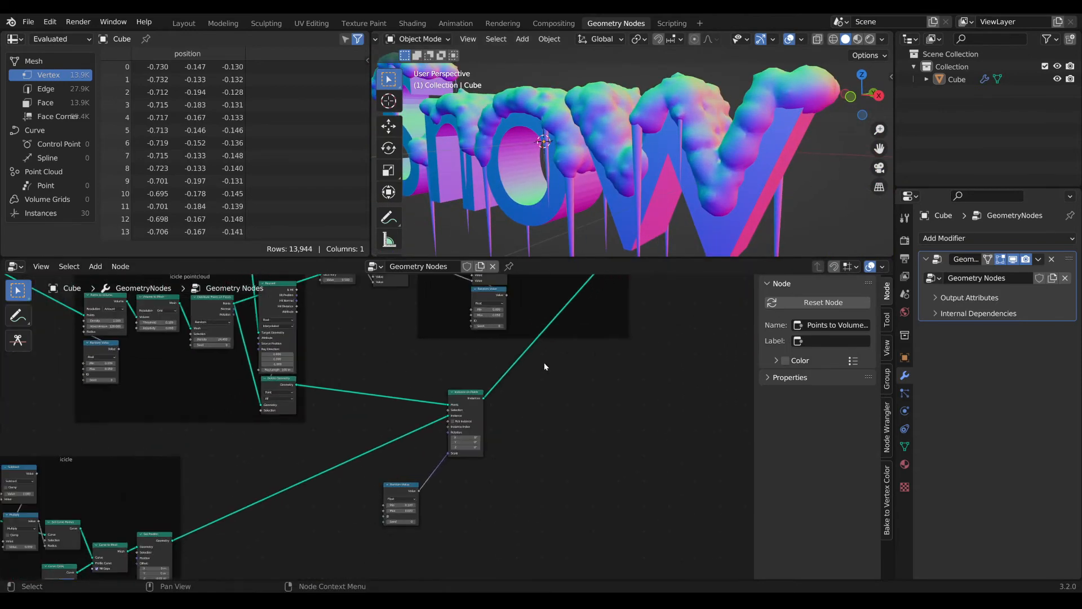
pyautogui.moveTo(333, 483); pyautogui.dragTo(572, 396, button='middle')
pyautogui.scroll(4, 573, 396)
pyautogui.moveTo(515, 423); pyautogui.dragTo(260, 546, button='middle')
pyautogui.scroll(-2, 338, 513)
pyautogui.moveTo(484, 373); pyautogui.dragTo(461, 391)
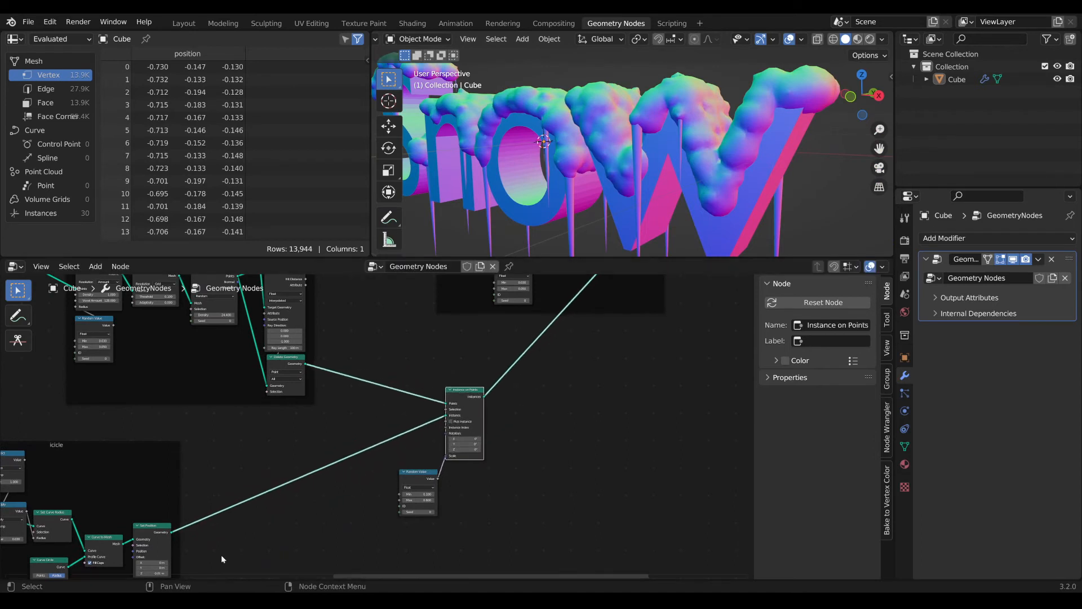
pyautogui.click(158, 532)
pyautogui.hotkey('ctrl', 'x')
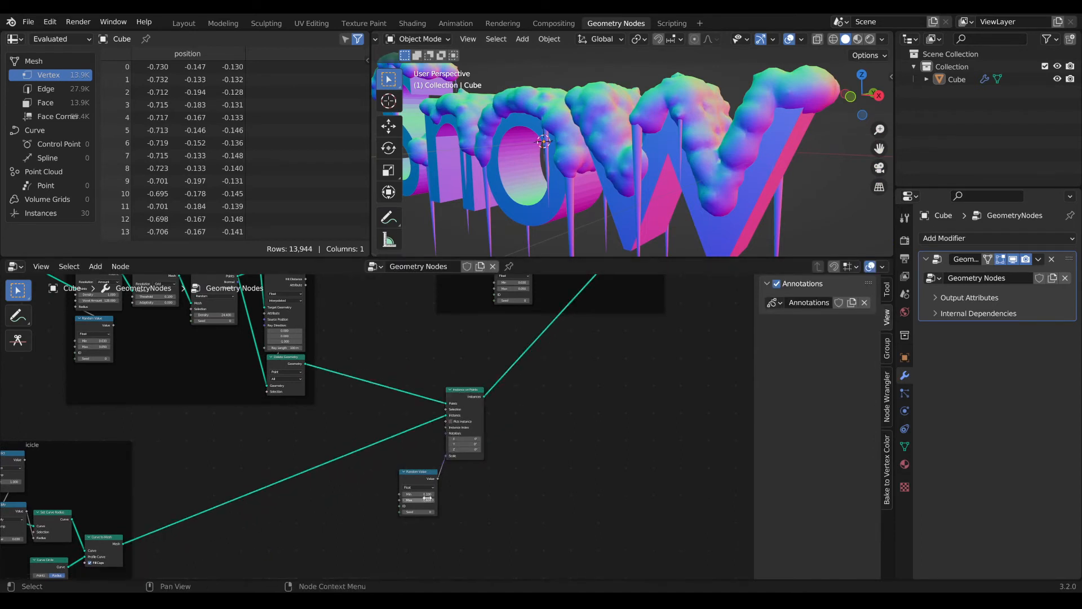
# - Reposition the Instance on Points node and the Random Value node driving its scale to tidy the icicle layout
pyautogui.moveTo(405, 481); pyautogui.dragTo(530, 472, button='middle')
pyautogui.moveTo(531, 472); pyautogui.dragTo(505, 481)
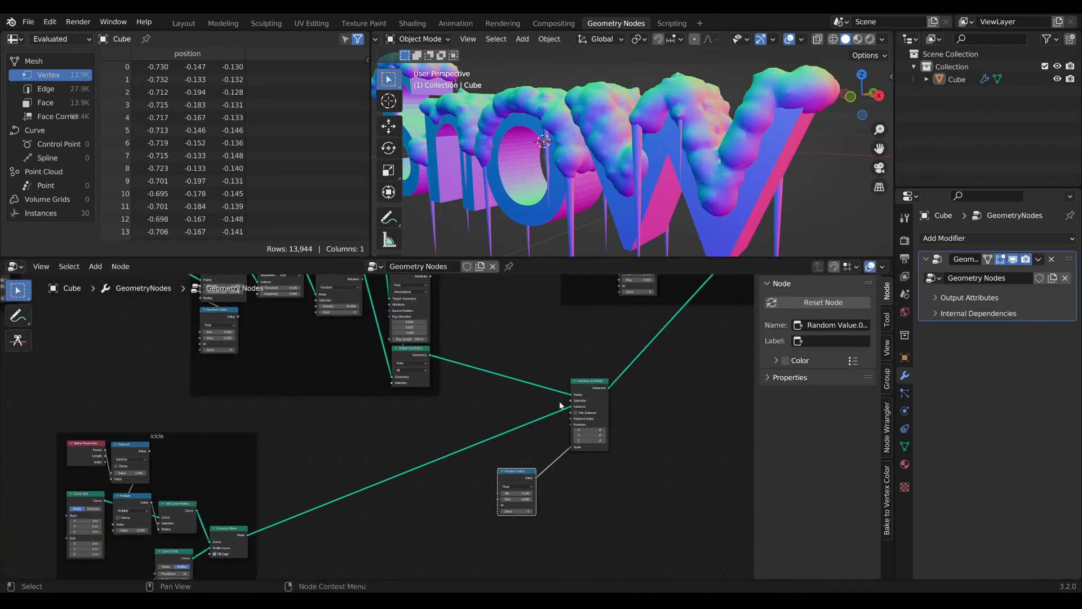
pyautogui.moveTo(583, 386); pyautogui.dragTo(571, 405)
pyautogui.moveTo(584, 387); pyautogui.dragTo(514, 477, button='middle')
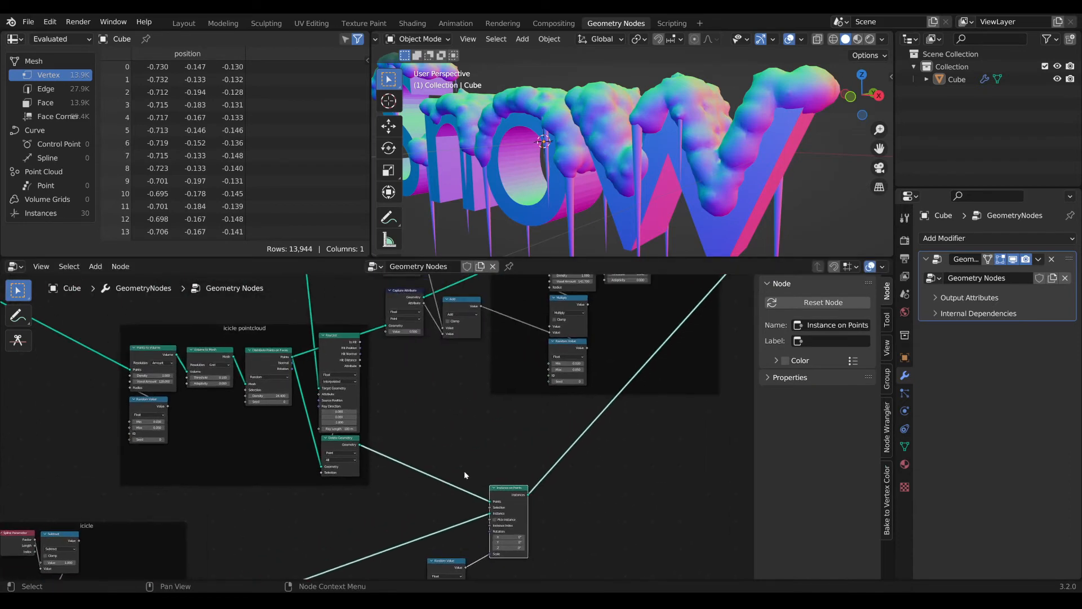
pyautogui.moveTo(420, 461); pyautogui.dragTo(597, 465, button='middle')
pyautogui.moveTo(426, 332)
pyautogui.mouseDown()
pyautogui.moveTo(413, 334)
pyautogui.moveTo(425, 332)
pyautogui.mouseUp()
pyautogui.scroll(1, 551, 382)
pyautogui.moveTo(551, 382); pyautogui.dragTo(565, 401, button='middle')
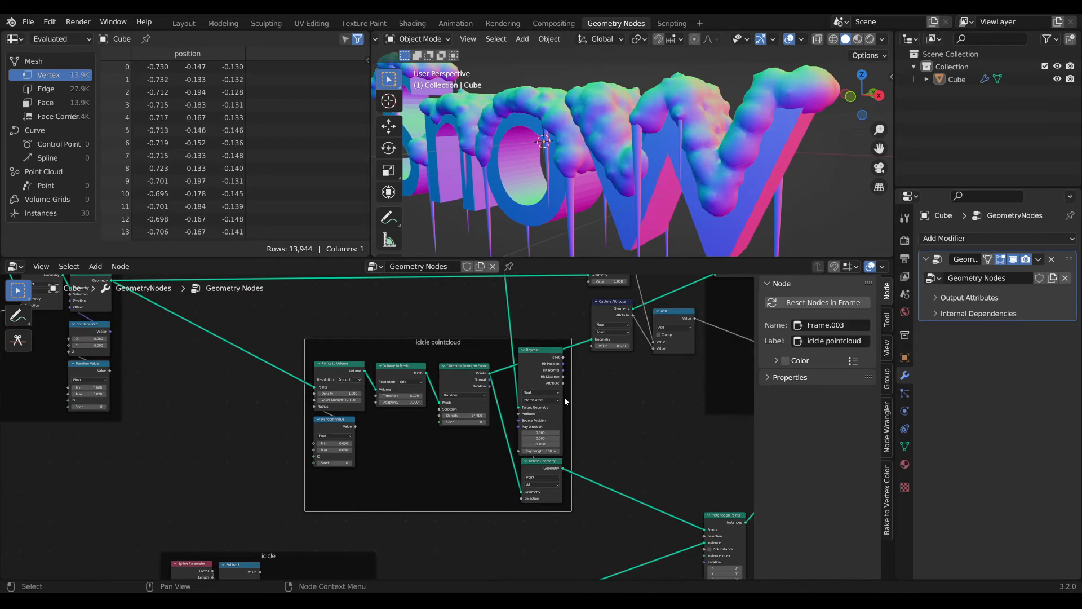
pyautogui.click(545, 471)
pyautogui.scroll(-1, 546, 470)
pyautogui.moveTo(546, 470); pyautogui.dragTo(377, 437, button='middle')
pyautogui.moveTo(546, 468); pyautogui.dragTo(541, 488)
pyautogui.moveTo(371, 331); pyautogui.dragTo(512, 390, button='middle')
# - Move the Points to Volume, Volume to Mesh, Distribute Points on Faces and Random Value nodes of the icicle pointcloud away from Raycast
pyautogui.moveTo(510, 389); pyautogui.dragTo(518, 389)
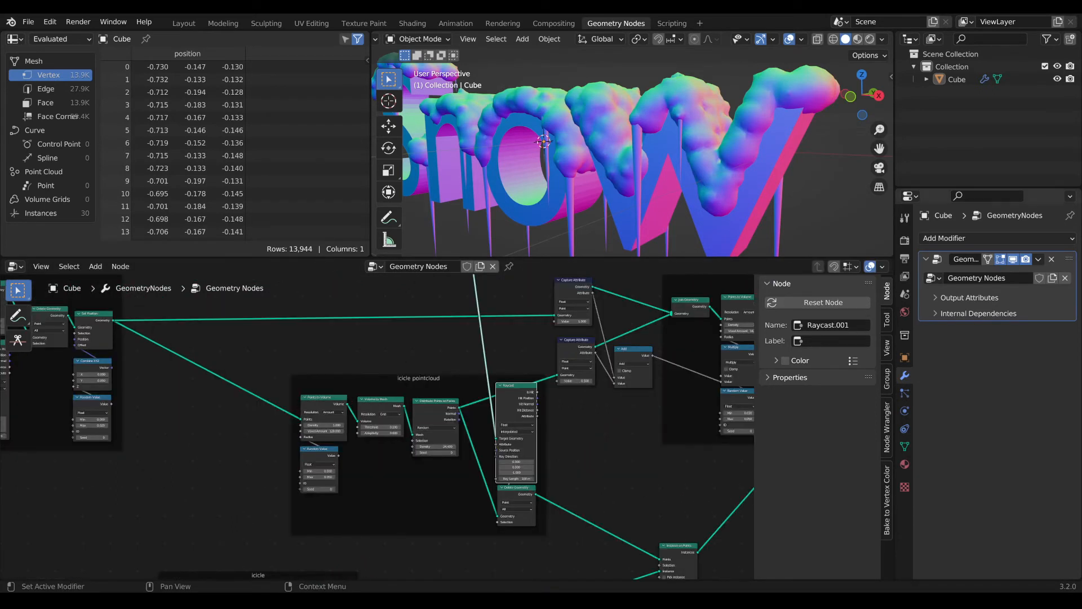
pyautogui.scroll(1, 382, 424)
pyautogui.scroll(2, 378, 428)
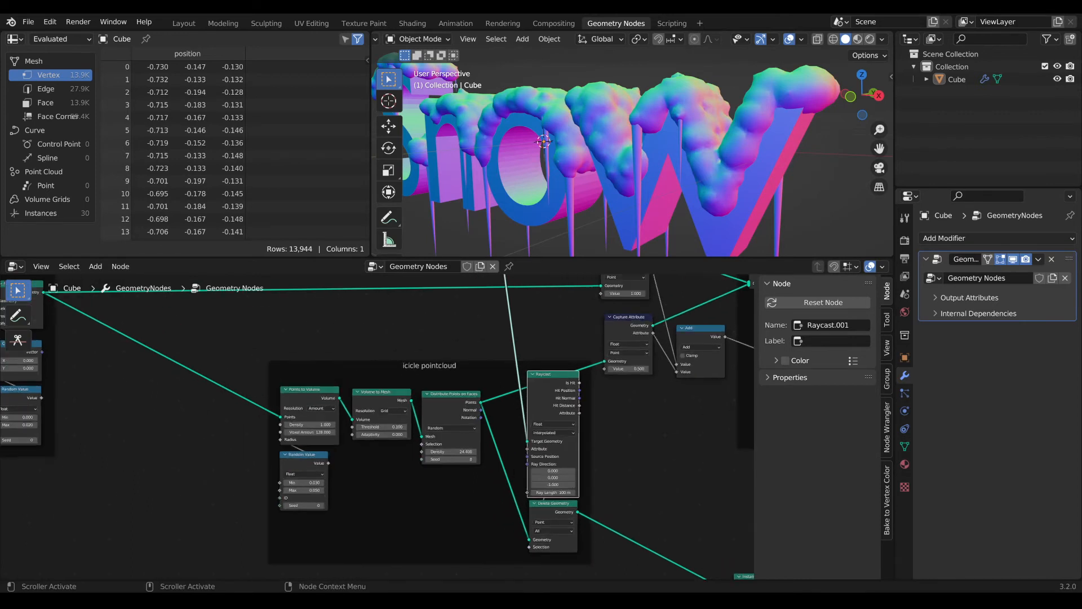
pyautogui.click(451, 417)
pyautogui.keyDown('shift'); pyautogui.click(381, 420); pyautogui.keyUp('shift')
pyautogui.keyDown('shift'); pyautogui.click(326, 410); pyautogui.keyUp('shift')
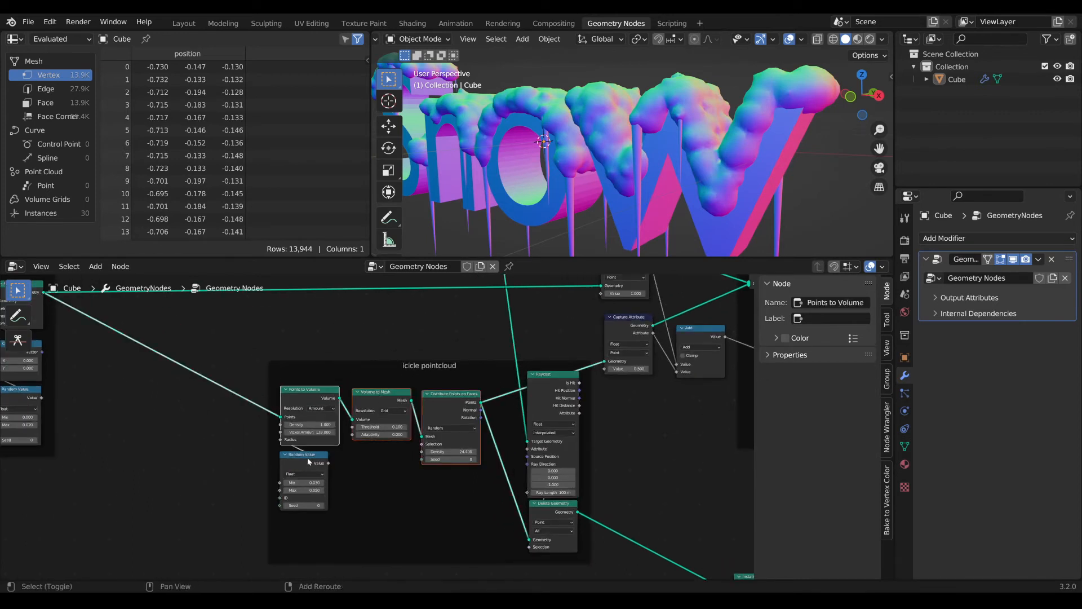
pyautogui.moveTo(456, 400); pyautogui.dragTo(317, 398)
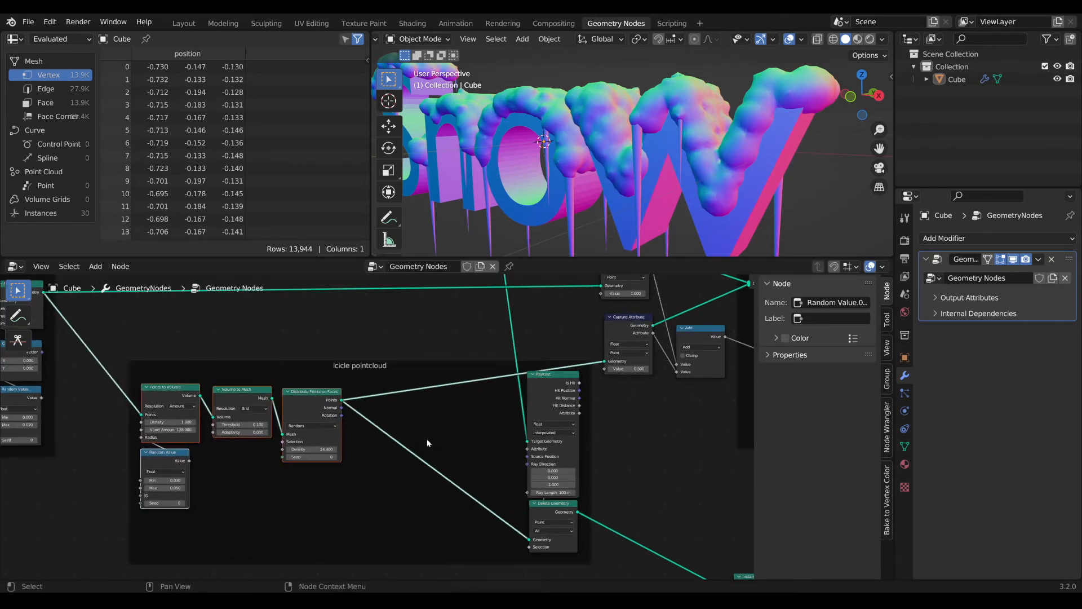
# - Join both Distribute Points on Faces point links through a reroute and insert a Set Position node before it
pyautogui.moveTo(427, 439); pyautogui.dragTo(446, 436, button='middle')
pyautogui.keyDown('shift'); pyautogui.moveTo(455, 473); pyautogui.dragTo(478, 348, button='right'); pyautogui.keyUp('shift')
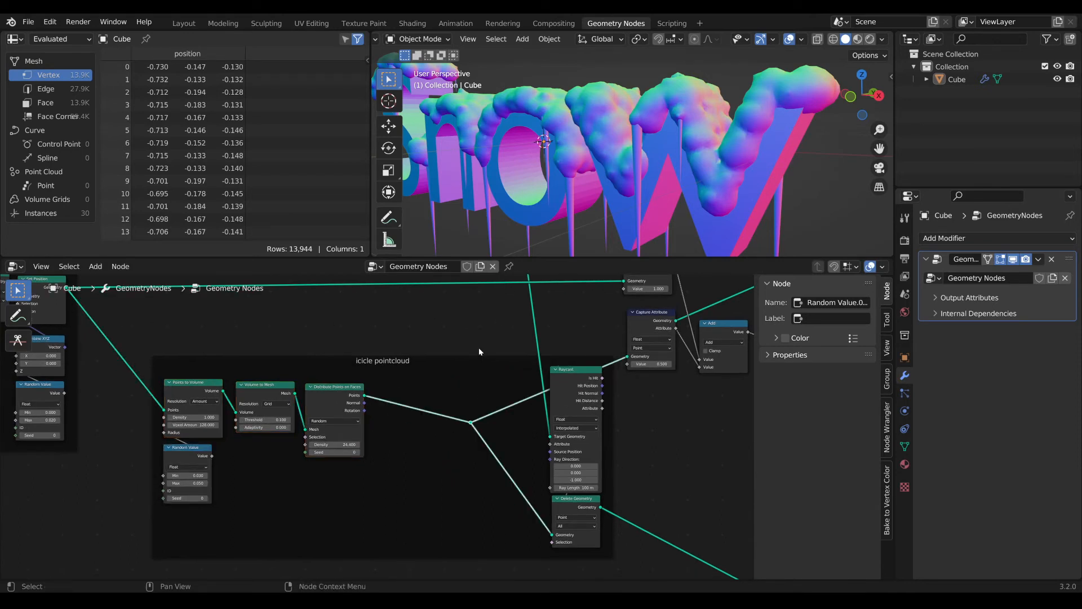
pyautogui.press('Tab')
pyautogui.write('set')
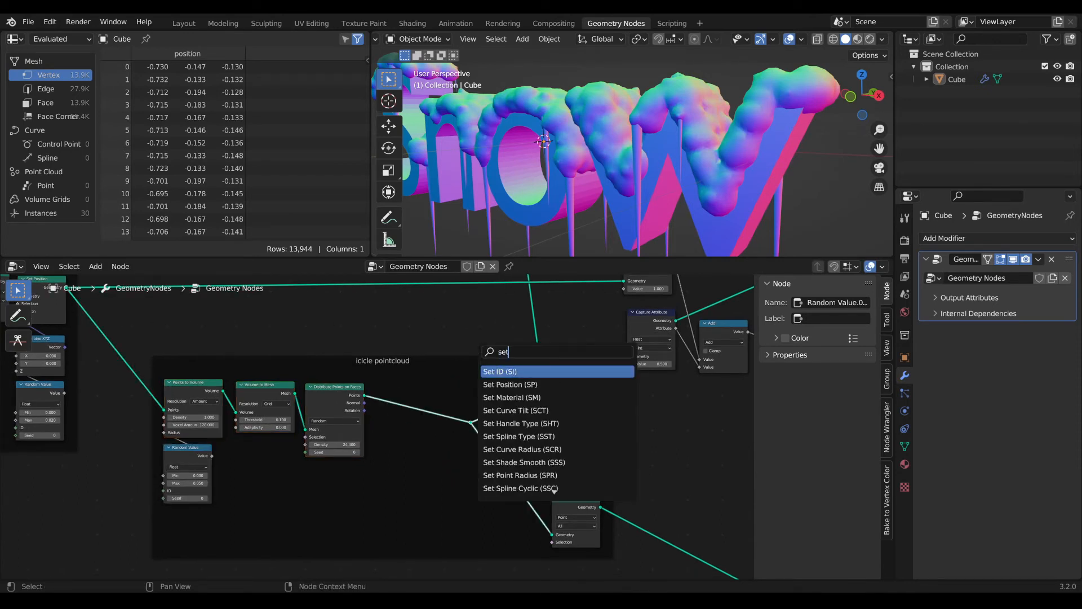
pyautogui.press('Down')
pyautogui.press('Return')
pyautogui.click(410, 421)
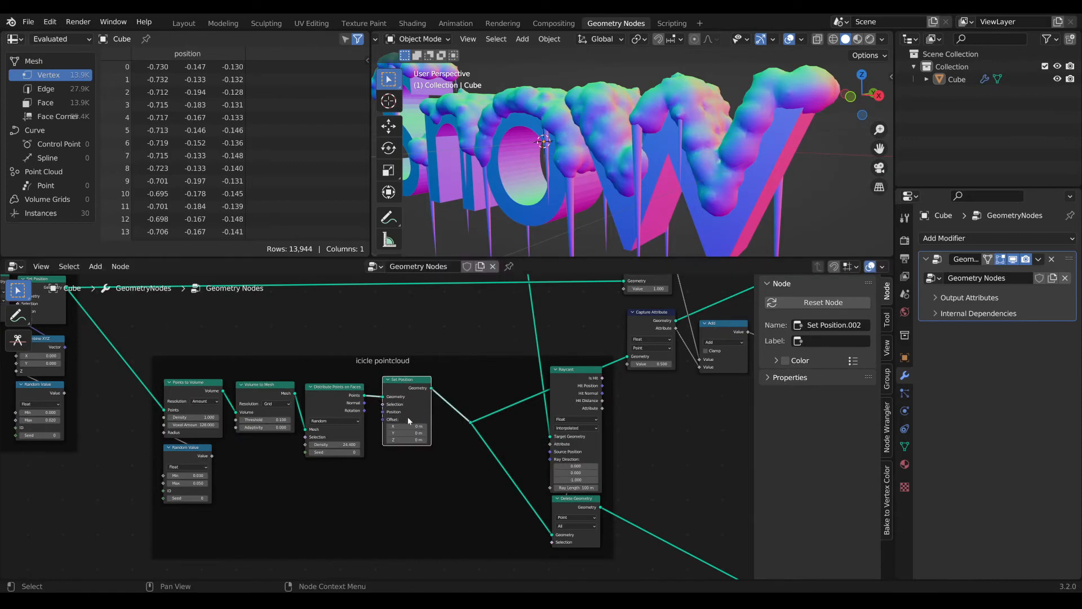
# - Adjust the Z offset of the icicle pointcloud's Set Position node to -0.01 m
pyautogui.moveTo(407, 439); pyautogui.dragTo(377, 440)
pyautogui.scroll(-5, 665, 152)
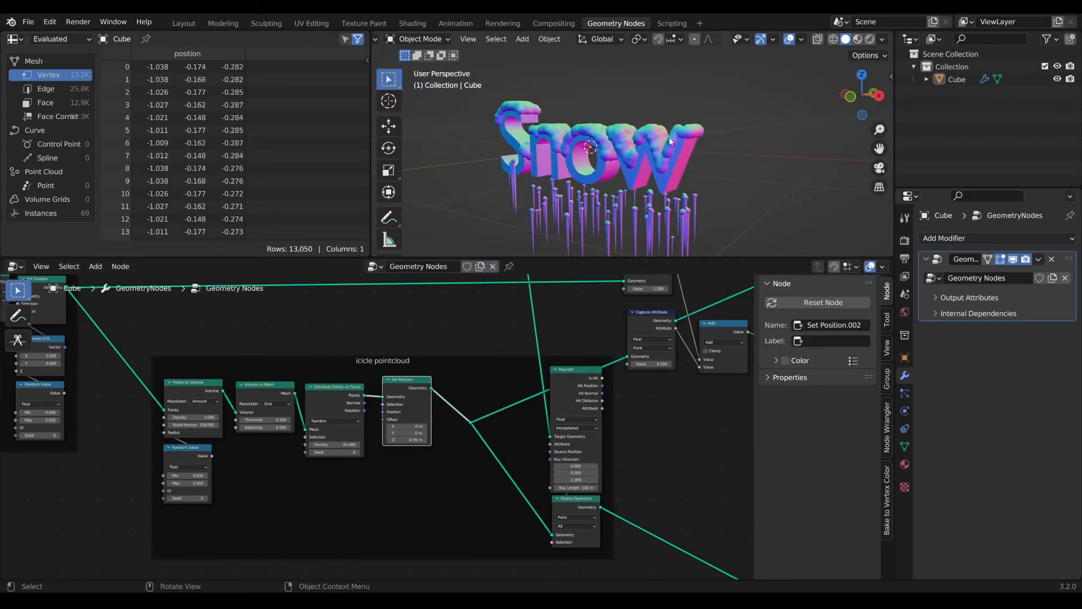
pyautogui.moveTo(668, 148)
pyautogui.mouseDown(button='middle')
pyautogui.moveTo(727, 140)
pyautogui.moveTo(683, 144)
pyautogui.moveTo(656, 120)
pyautogui.moveTo(662, 130)
pyautogui.mouseUp(button='middle')
pyautogui.scroll(3, 705, 147)
pyautogui.scroll(4, 670, 141)
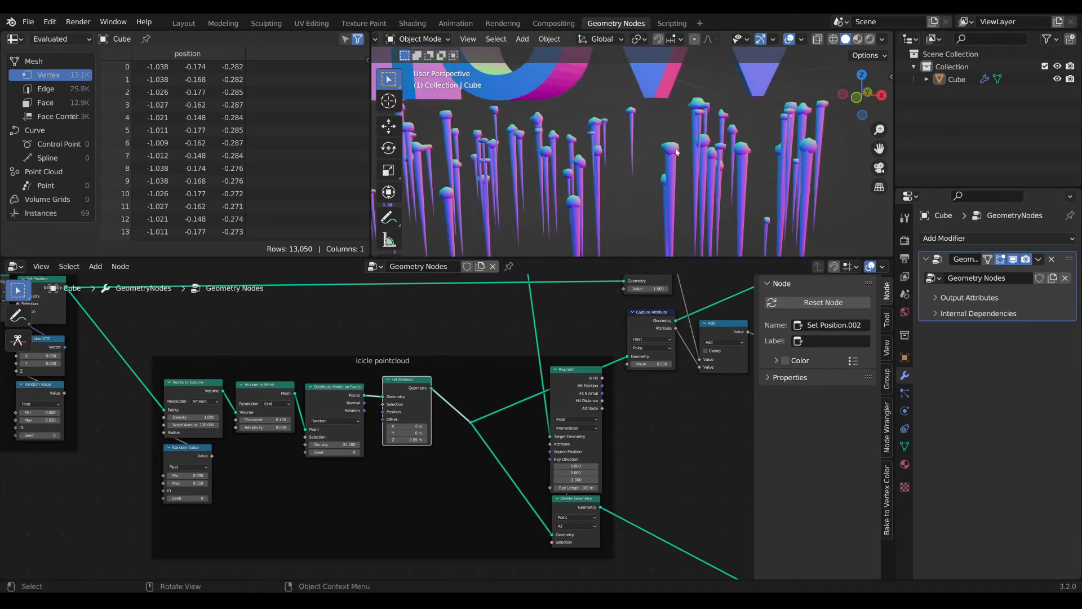
pyautogui.moveTo(415, 440); pyautogui.dragTo(429, 440)
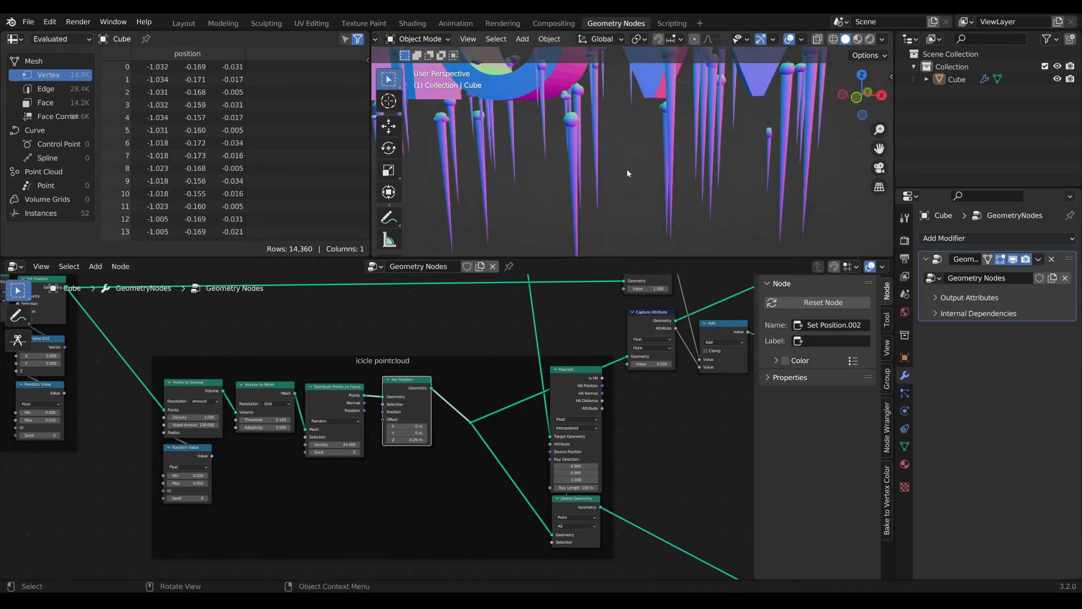
pyautogui.scroll(-5, 637, 163)
pyautogui.moveTo(648, 157); pyautogui.dragTo(678, 180, button='middle')
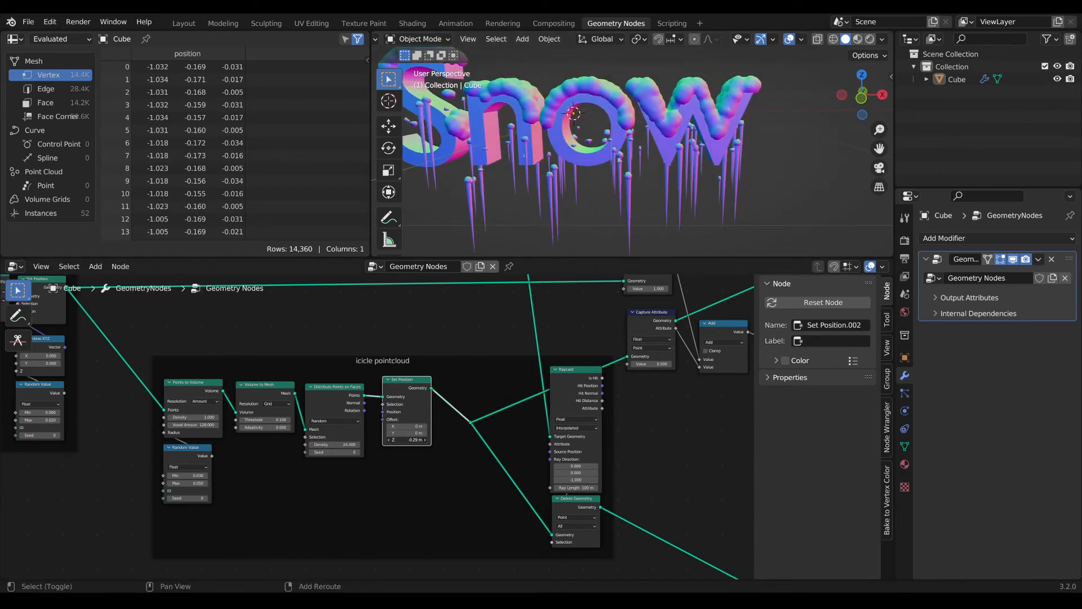
pyautogui.moveTo(417, 439); pyautogui.dragTo(429, 440)
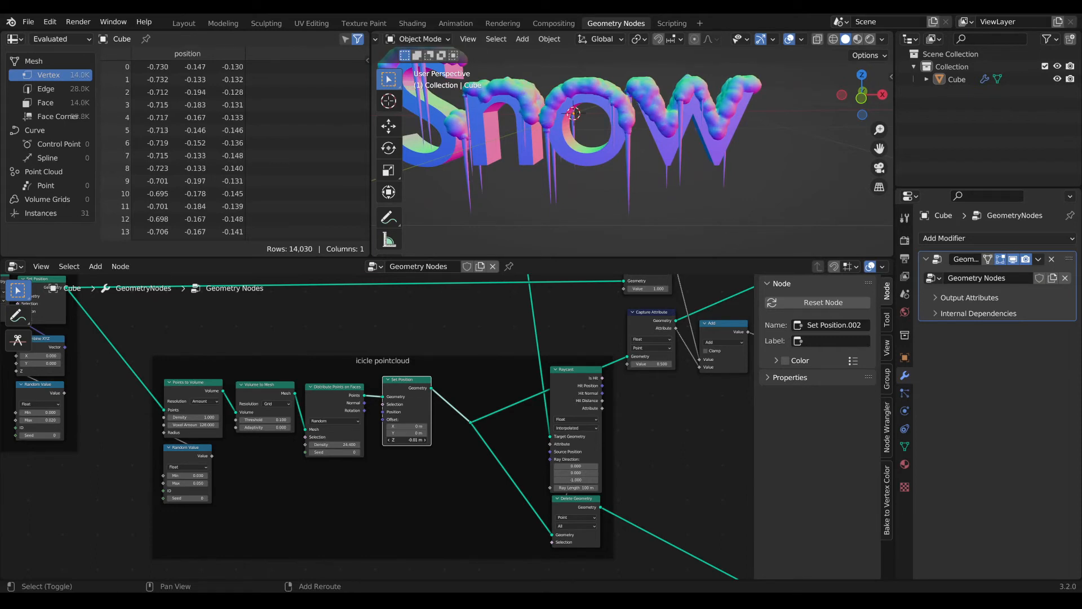
# - Set the X rotation of the base mesh's Transform node to 110°
pyautogui.moveTo(571, 191); pyautogui.dragTo(626, 179, button='middle')
pyautogui.scroll(-6, 712, 193)
pyautogui.scroll(-1, 623, 179)
pyautogui.keyDown('shift'); pyautogui.moveTo(618, 178); pyautogui.dragTo(710, 189, button='middle'); pyautogui.keyUp('shift')
pyautogui.click(708, 165)
pyautogui.scroll(-1, 311, 298)
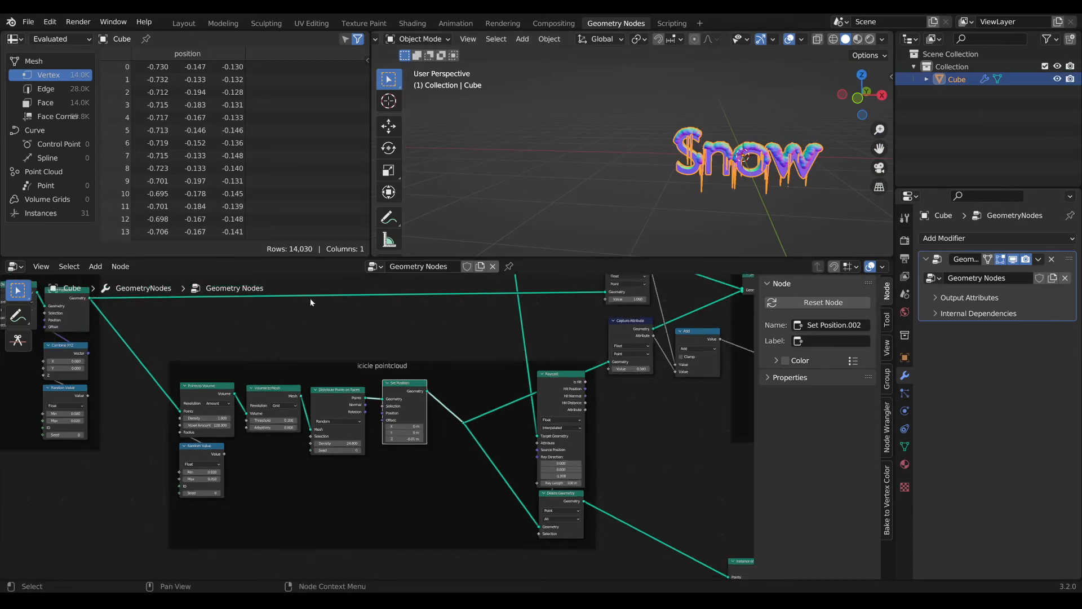
pyautogui.moveTo(157, 346); pyautogui.dragTo(665, 462, button='middle')
pyautogui.moveTo(133, 412); pyautogui.dragTo(465, 458, button='middle')
pyautogui.scroll(2, 465, 458)
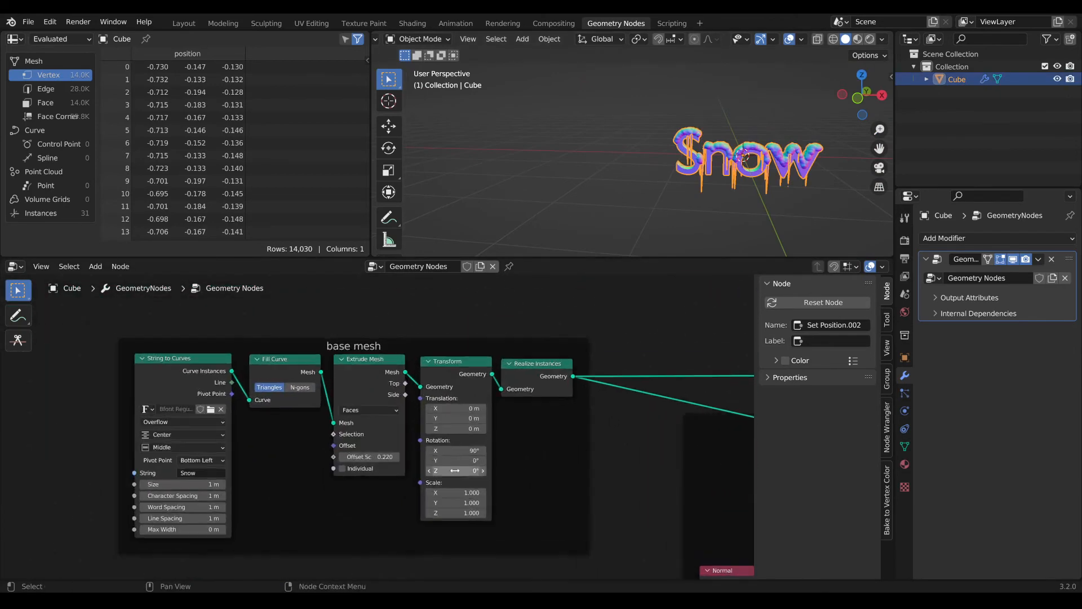
pyautogui.moveTo(458, 451); pyautogui.dragTo(462, 451)
pyautogui.scroll(3, 782, 161)
pyautogui.keyDown('shift'); pyautogui.moveTo(782, 160); pyautogui.dragTo(590, 139, button='middle'); pyautogui.keyUp('shift')
pyautogui.scroll(1, 605, 118)
pyautogui.scroll(1, 591, 138)
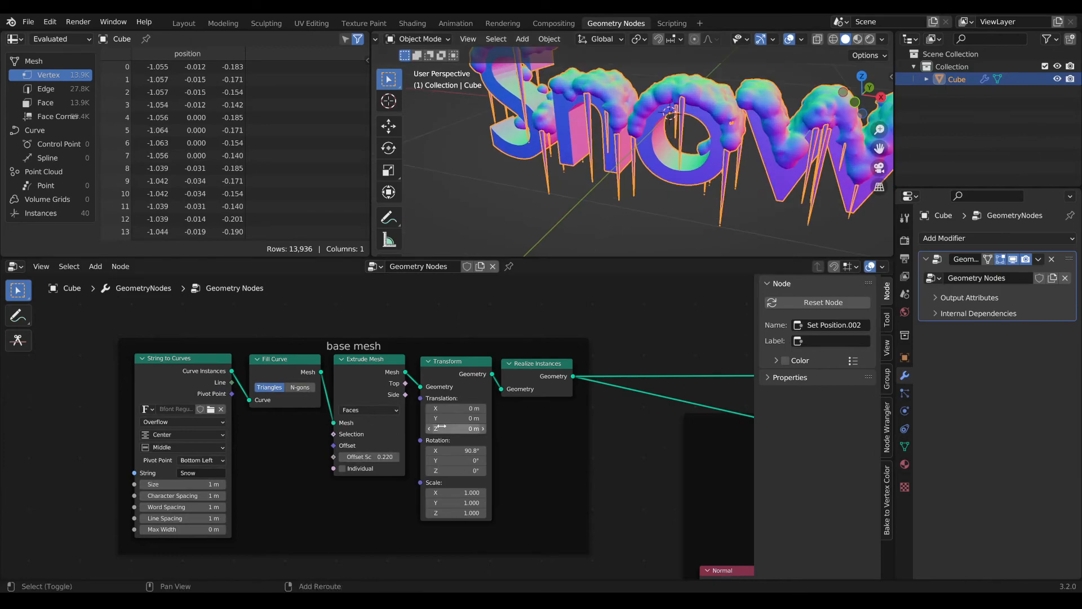
pyautogui.moveTo(461, 450)
pyautogui.mouseDown()
pyautogui.moveTo(429, 450)
pyautogui.moveTo(482, 450)
pyautogui.mouseUp()
pyautogui.moveTo(710, 117); pyautogui.dragTo(767, 67, button='middle')
# - Try the words "Cool" and "Ice" as the String to Curves text, and set it back to "Snow"
pyautogui.moveTo(237, 484); pyautogui.dragTo(344, 459, button='middle')
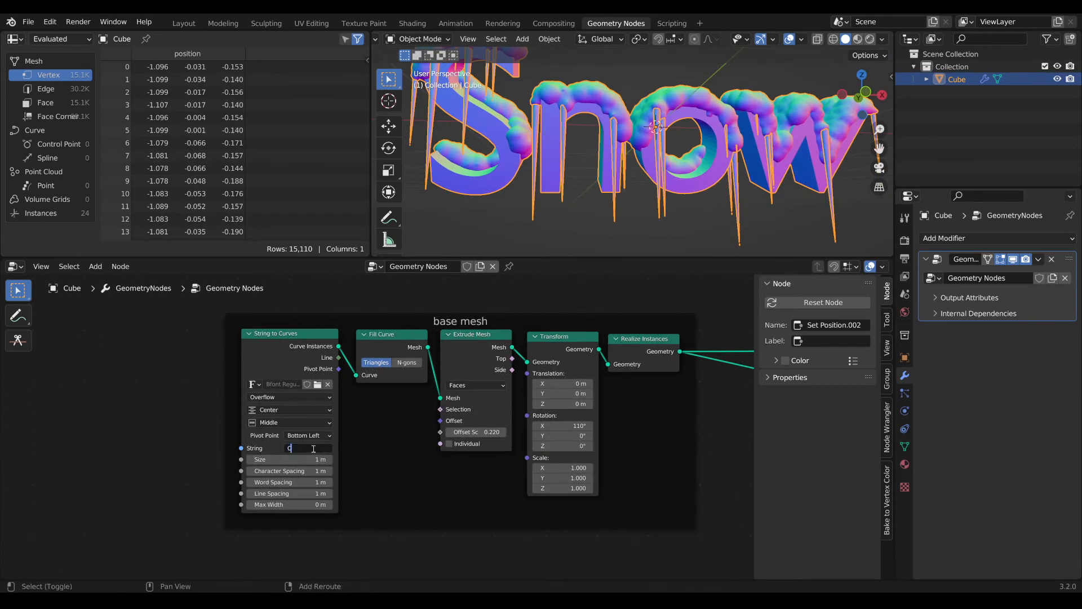
pyautogui.press('Return')
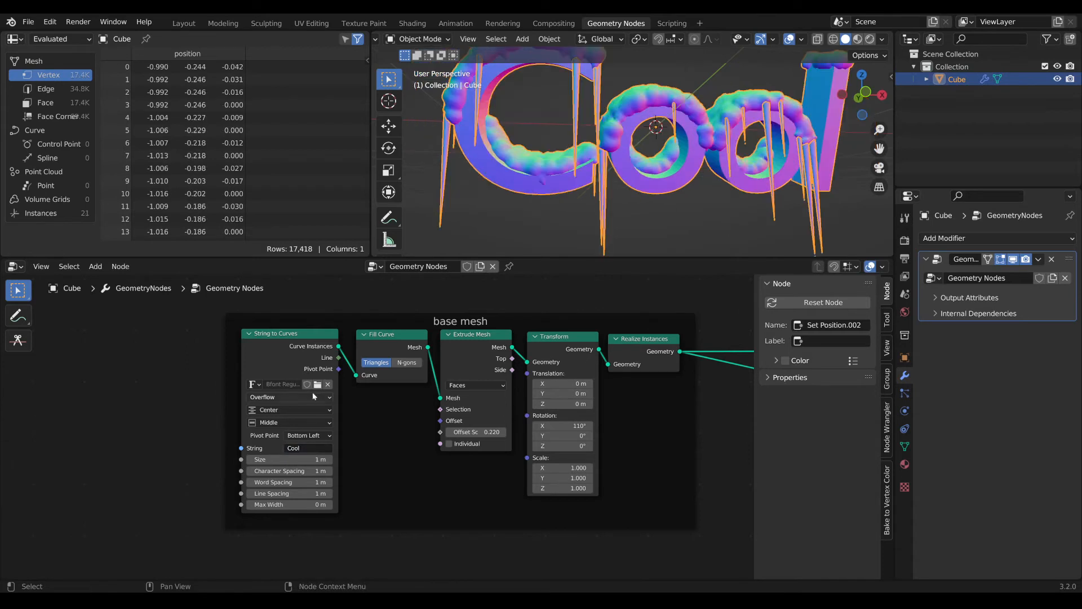
pyautogui.scroll(-5, 558, 153)
pyautogui.moveTo(558, 152)
pyautogui.mouseDown(button='middle')
pyautogui.moveTo(622, 158)
pyautogui.moveTo(566, 166)
pyautogui.mouseUp(button='middle')
pyautogui.scroll(2, 566, 166)
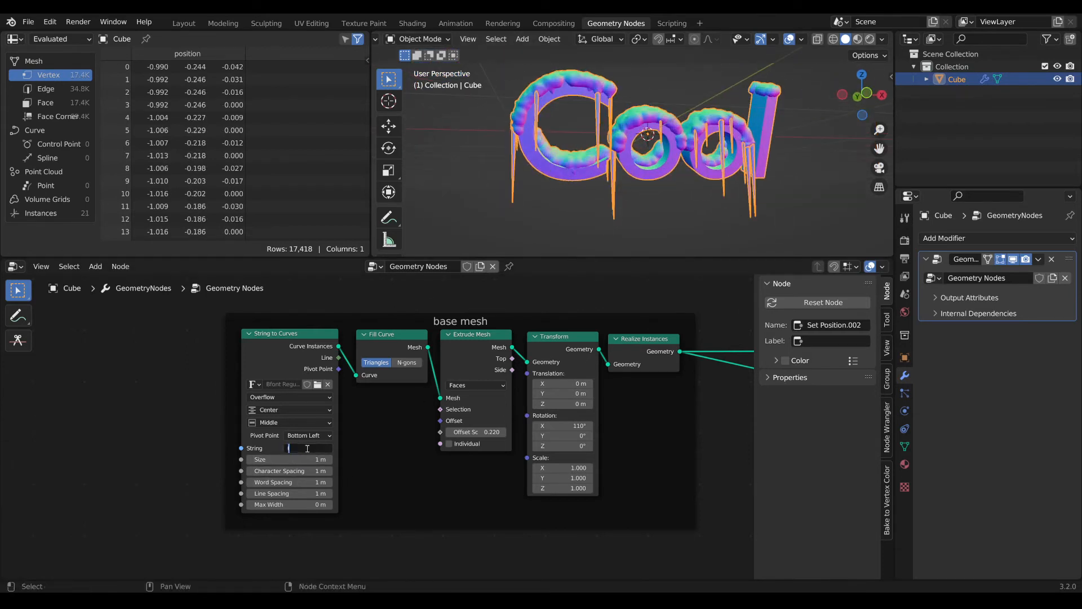
pyautogui.press('Return')
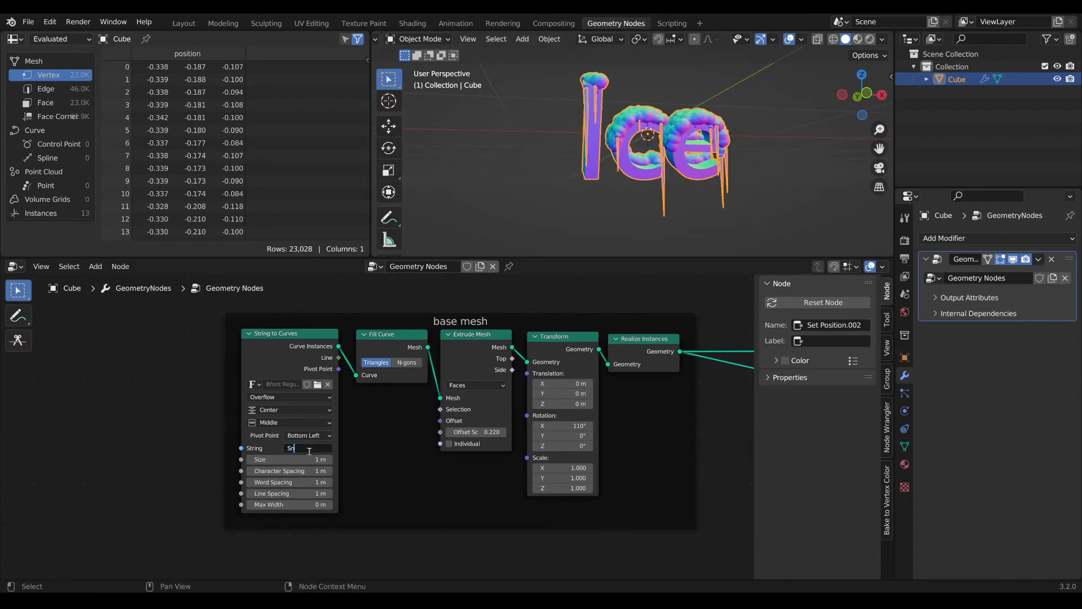
pyautogui.press('Return')
# - Set the base mesh Transform's X rotation to 90°, deselect the object and enlarge the 3D viewport
pyautogui.scroll(-1, 525, 455)
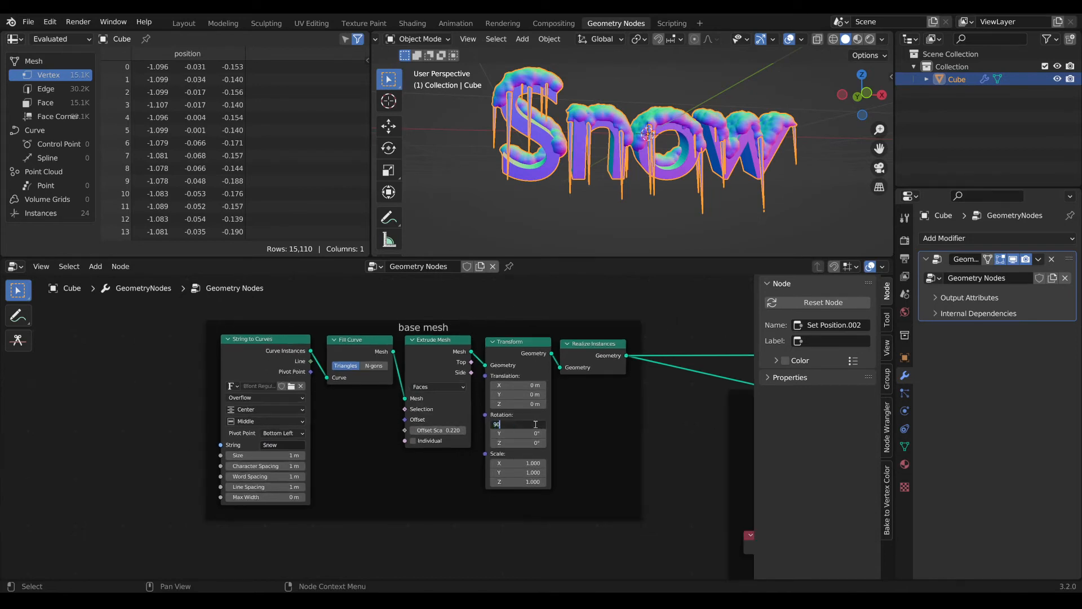
pyautogui.press('Return')
pyautogui.scroll(-4, 642, 152)
pyautogui.moveTo(642, 152); pyautogui.dragTo(679, 277, button='middle')
pyautogui.scroll(4, 682, 177)
pyautogui.click(684, 176)
pyautogui.moveTo(680, 257); pyautogui.dragTo(679, 287)
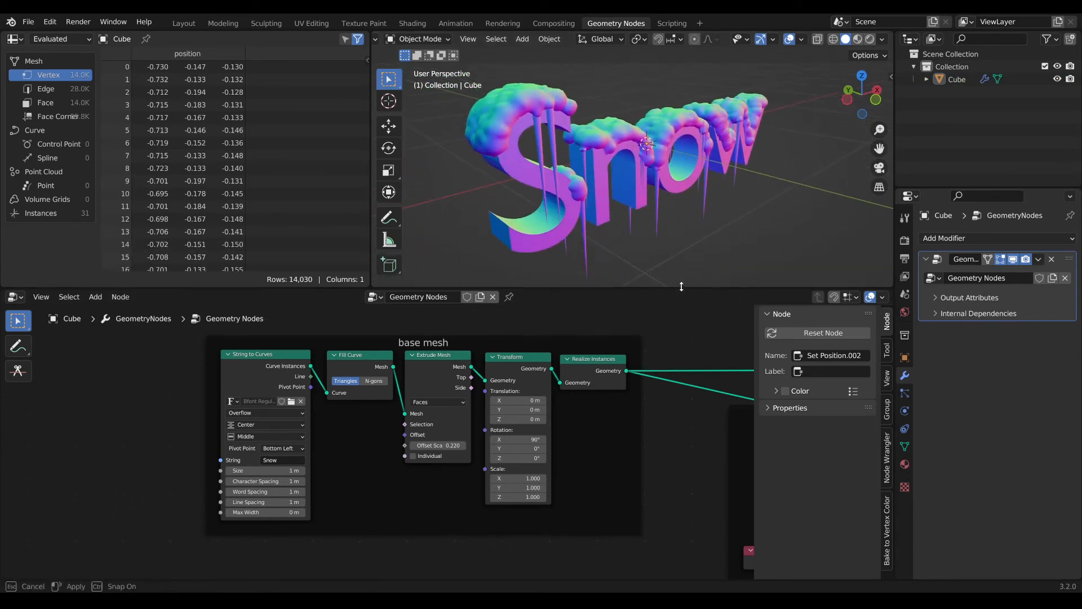
pyautogui.scroll(-3, 677, 169)
pyautogui.moveTo(677, 169); pyautogui.dragTo(647, 181, button='middle')
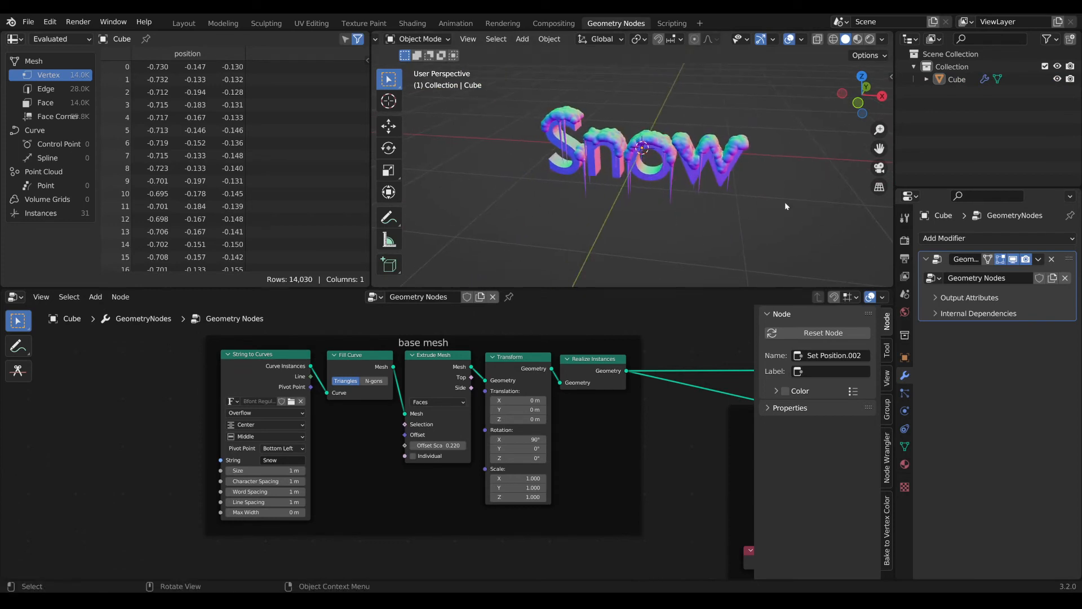
# - Switch to the Shading workspace and show the "Snow" text in rendered viewport shading
pyautogui.click(418, 25)
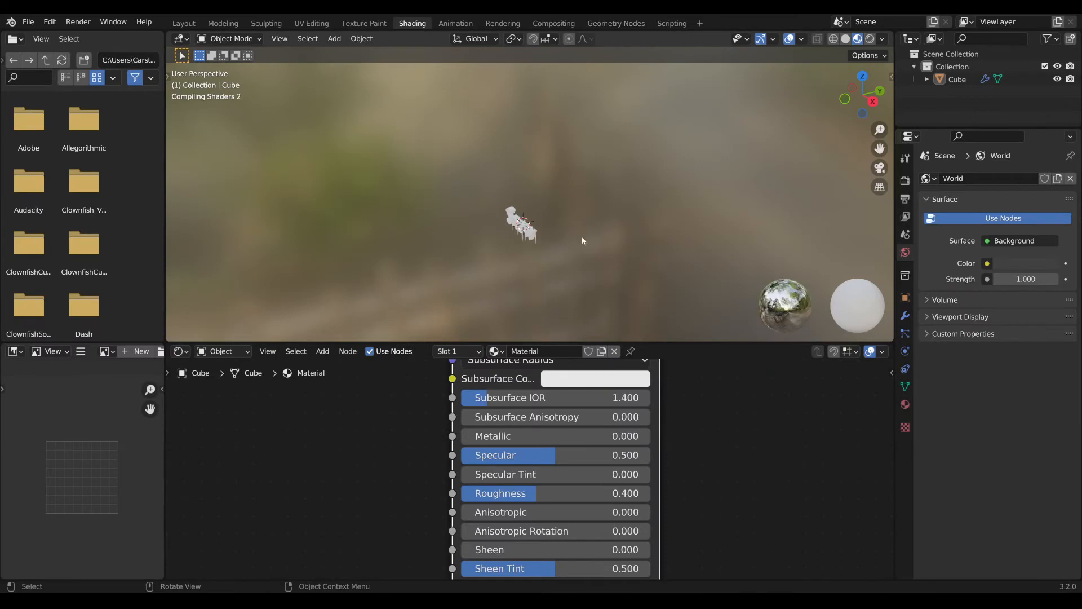
pyautogui.scroll(7, 575, 253)
pyautogui.keyDown('shift'); pyautogui.moveTo(493, 272); pyautogui.dragTo(550, 150, button='middle'); pyautogui.keyUp('shift')
pyautogui.moveTo(550, 150); pyautogui.dragTo(613, 153, button='middle')
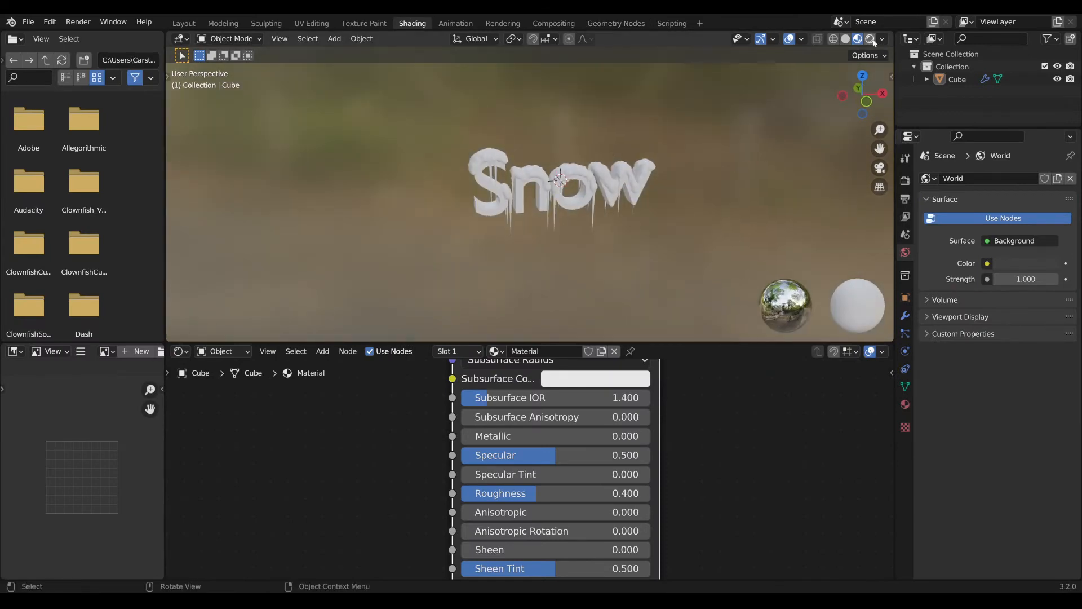
pyautogui.click(869, 39)
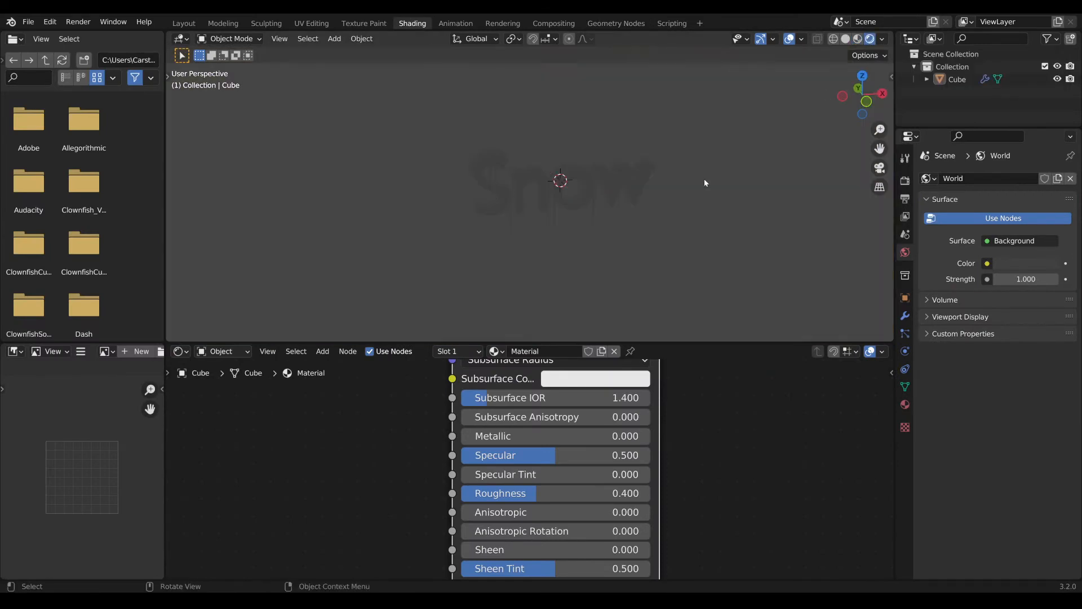
# - Set the shader editor to the World shader, enlarge it and shift the Background node closer to World Output
pyautogui.click(214, 351)
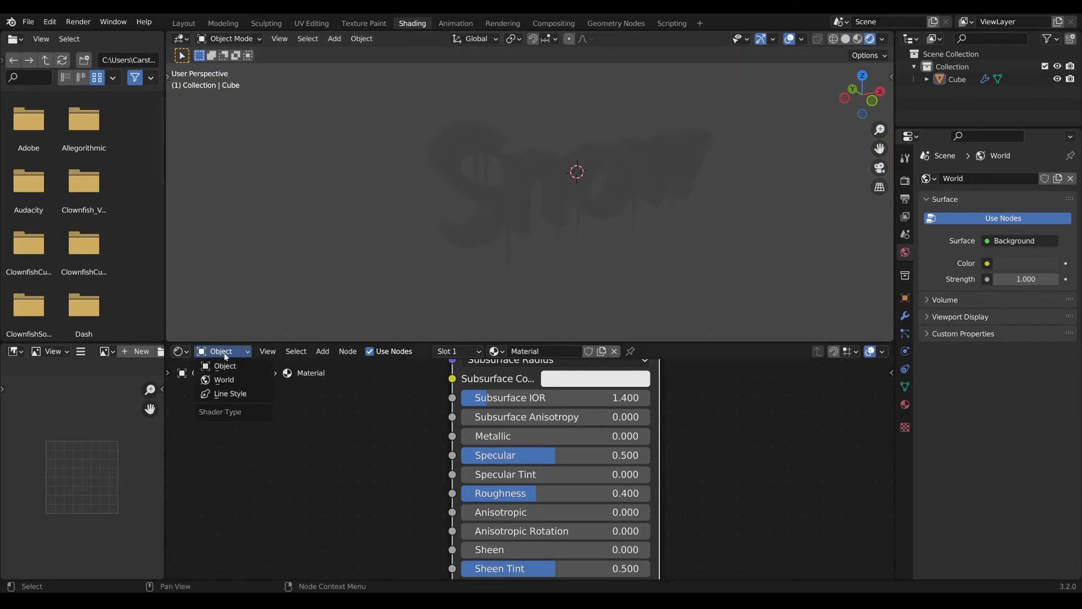
pyautogui.click(231, 380)
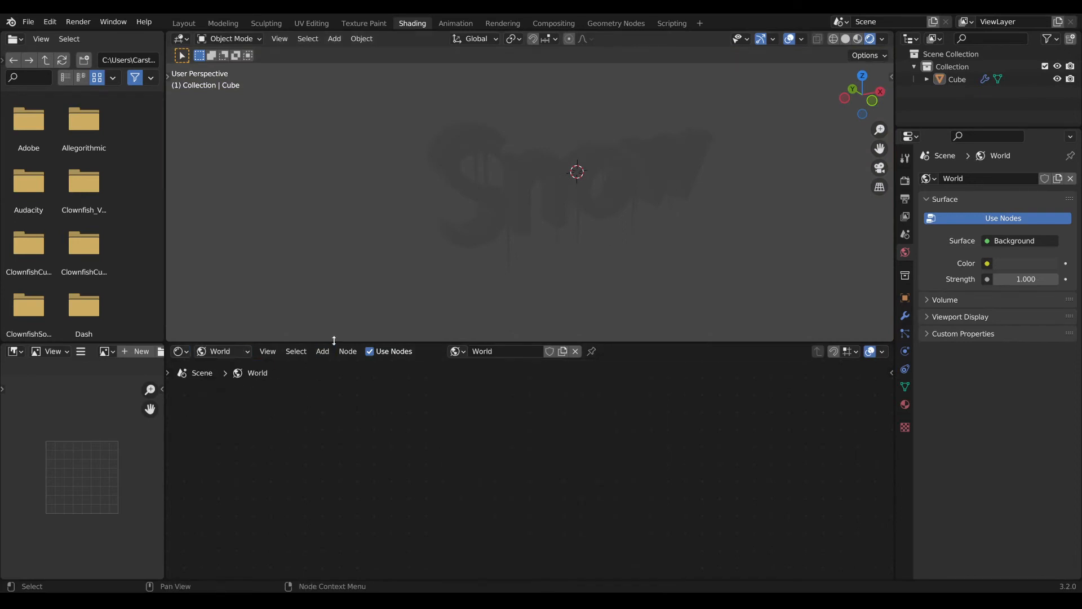
pyautogui.moveTo(334, 340); pyautogui.dragTo(334, 256)
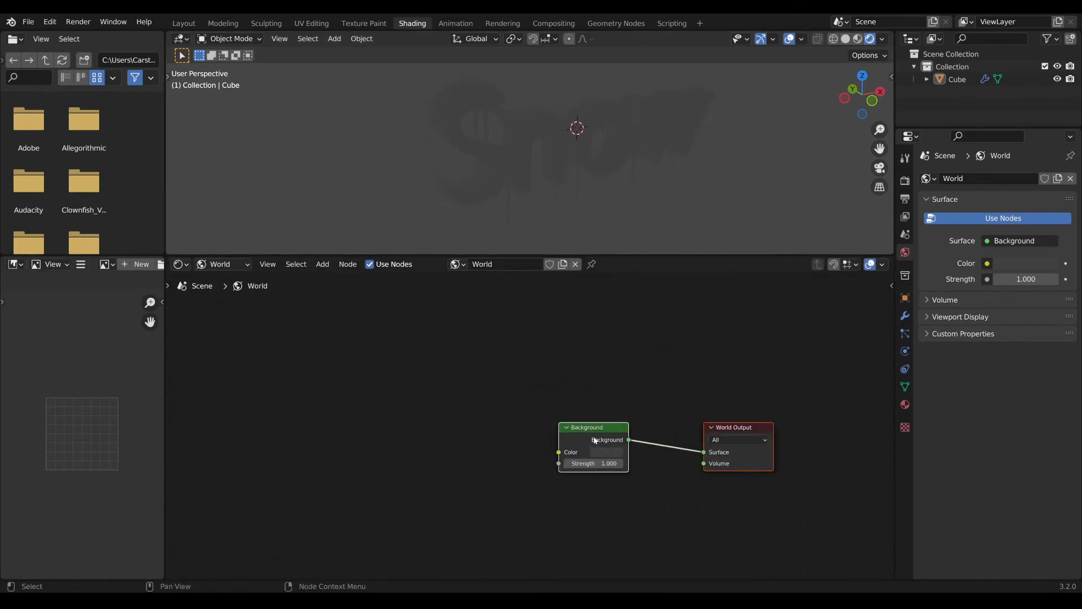
pyautogui.moveTo(600, 421); pyautogui.dragTo(644, 431)
pyautogui.moveTo(612, 431); pyautogui.dragTo(639, 432)
# - Add a Noise Texture node and connect its Fac output to the Background node's Color
pyautogui.press('Tab')
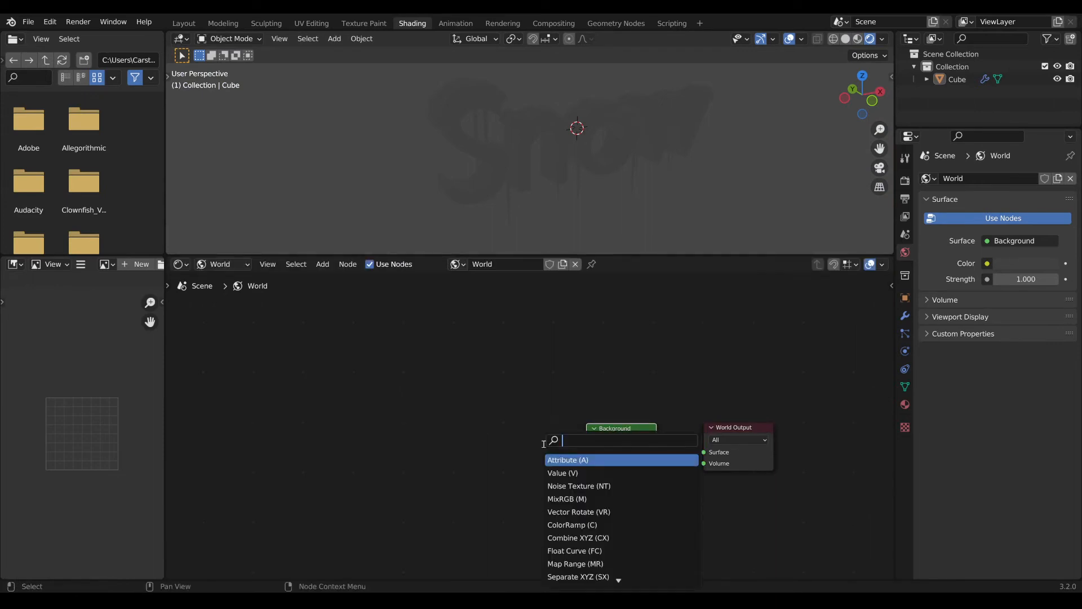
pyautogui.write('noise')
pyautogui.press('Down')
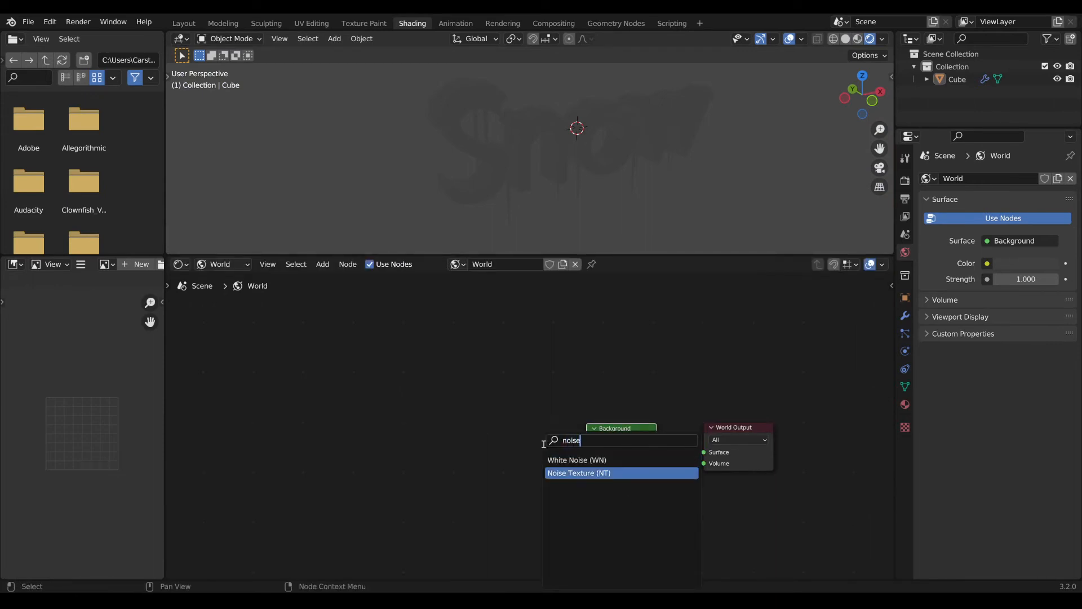
pyautogui.press('Return')
pyautogui.click(394, 413)
pyautogui.moveTo(458, 429); pyautogui.dragTo(589, 454)
# - Set the world Noise Texture's scale to 0.810
pyautogui.scroll(2, 488, 162)
pyautogui.scroll(-4, 620, 135)
pyautogui.moveTo(658, 130); pyautogui.dragTo(617, 148, button='middle')
pyautogui.moveTo(420, 480); pyautogui.dragTo(389, 480)
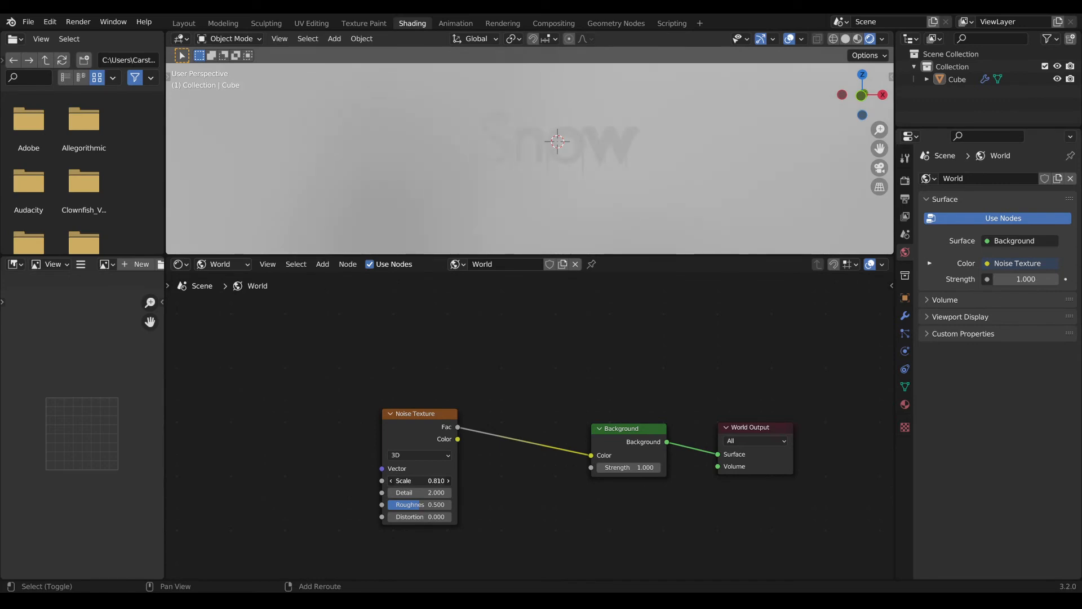
# - Insert a ColorRamp between Noise Texture and Background and tighten its stops, with the white one at 0.531
pyautogui.moveTo(432, 421); pyautogui.dragTo(410, 429)
pyautogui.press('Tab')
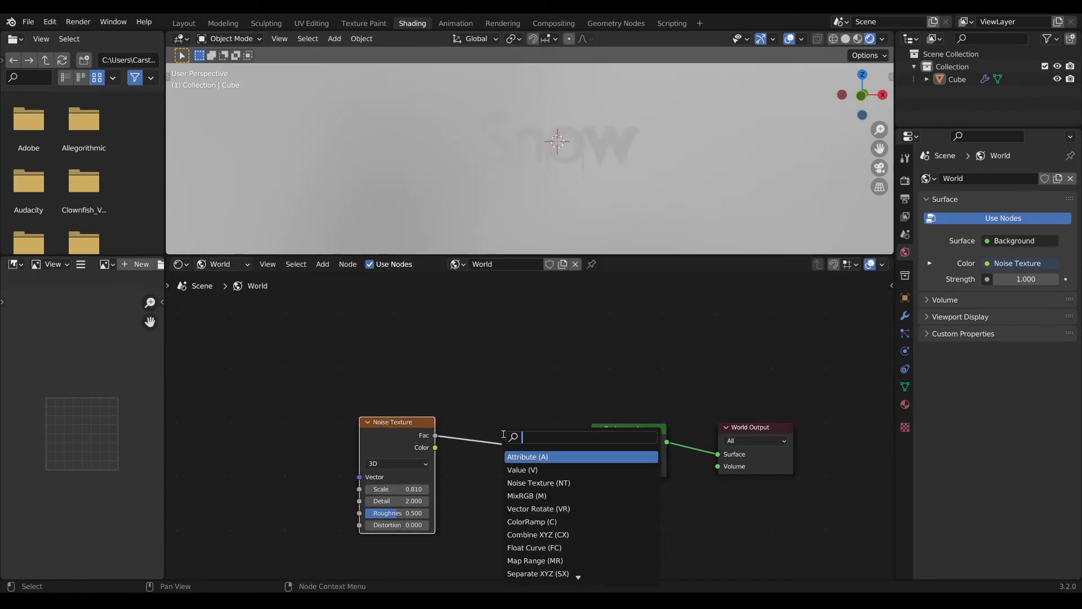
pyautogui.write('color')
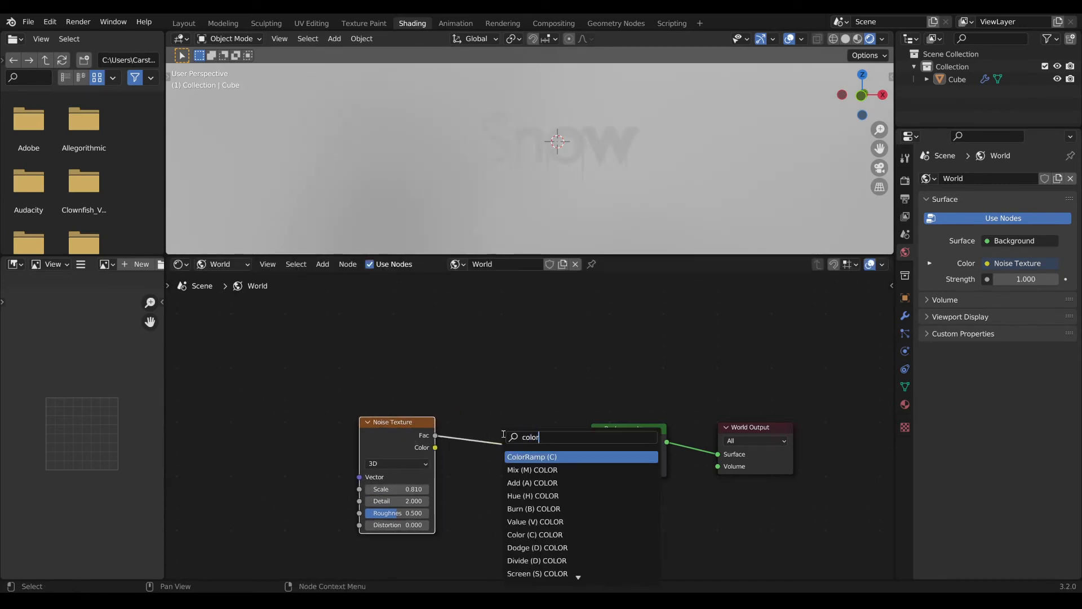
pyautogui.press('Return')
pyautogui.click(462, 474)
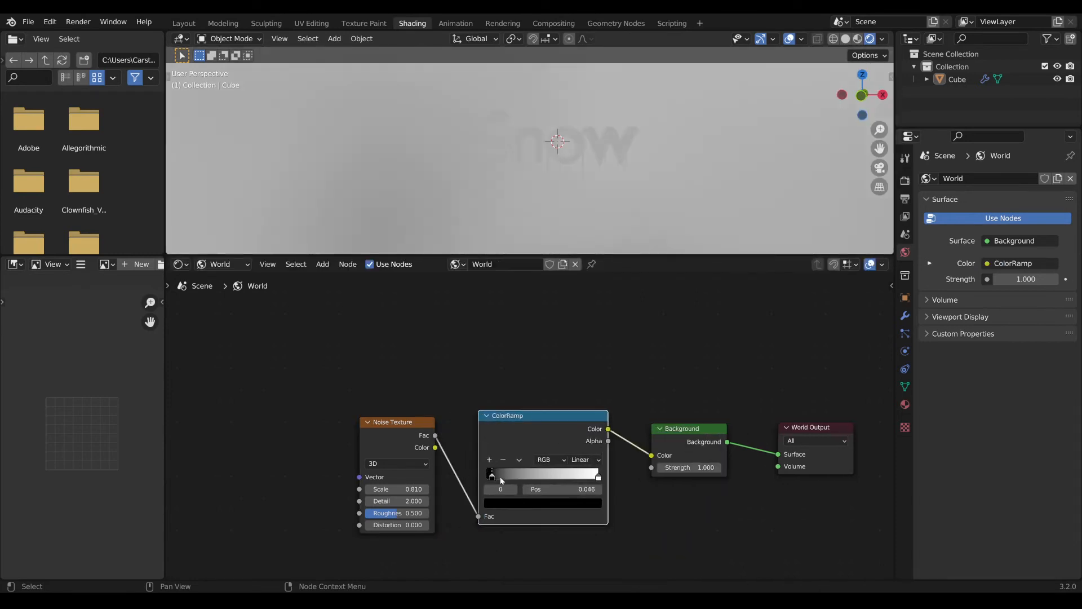
pyautogui.moveTo(500, 480); pyautogui.dragTo(546, 478)
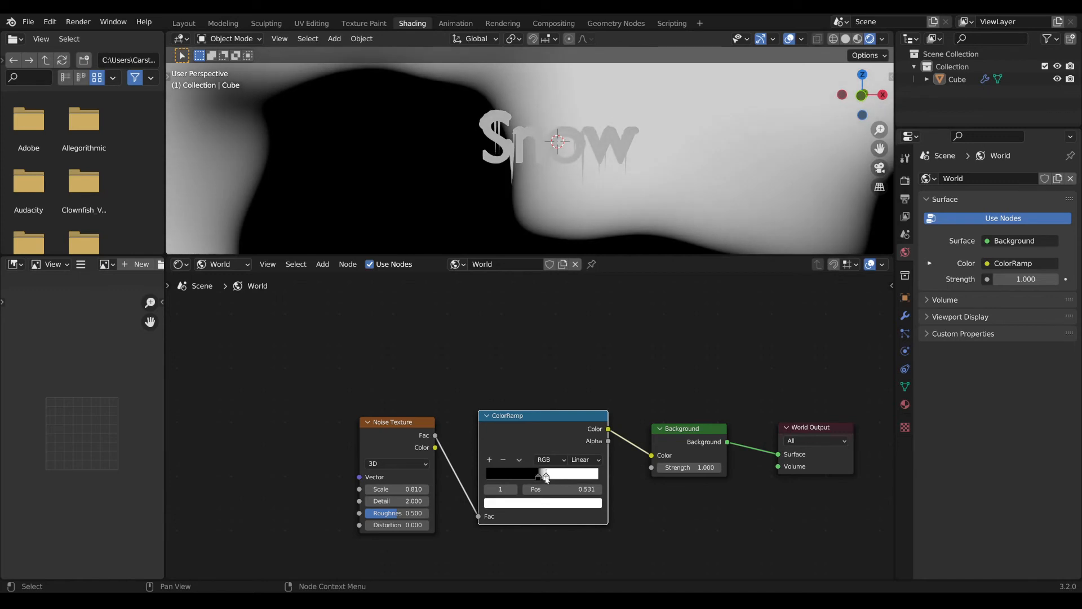
# - Add Mapping and Texture Coordinate nodes to the Noise Texture's Vector input and arrange them beside it
pyautogui.moveTo(383, 426); pyautogui.dragTo(486, 424, button='middle')
pyautogui.moveTo(486, 424); pyautogui.dragTo(502, 414)
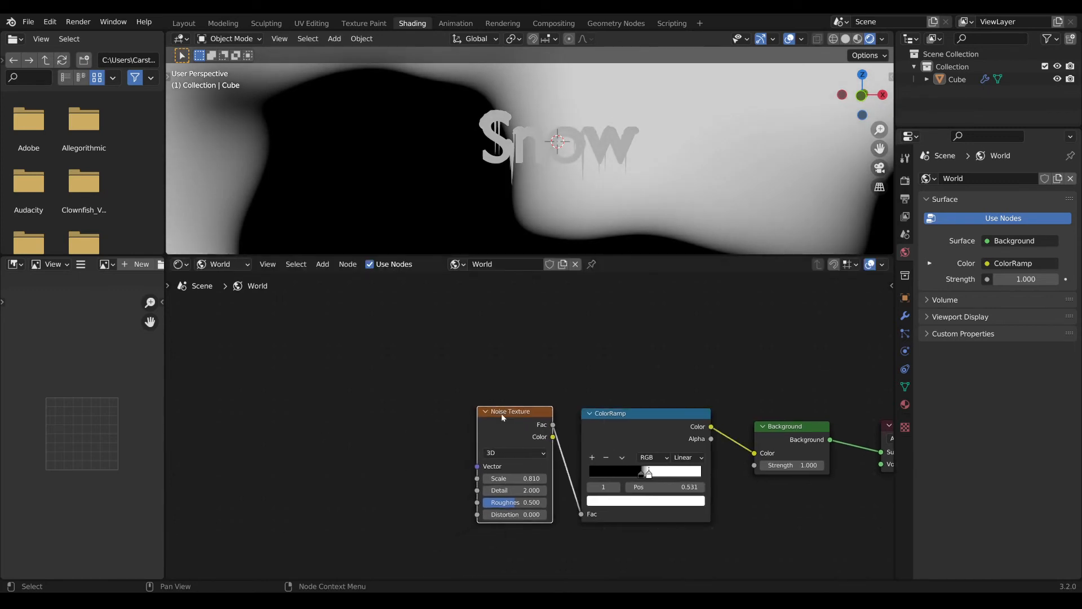
pyautogui.hotkey('ctrl', 't')
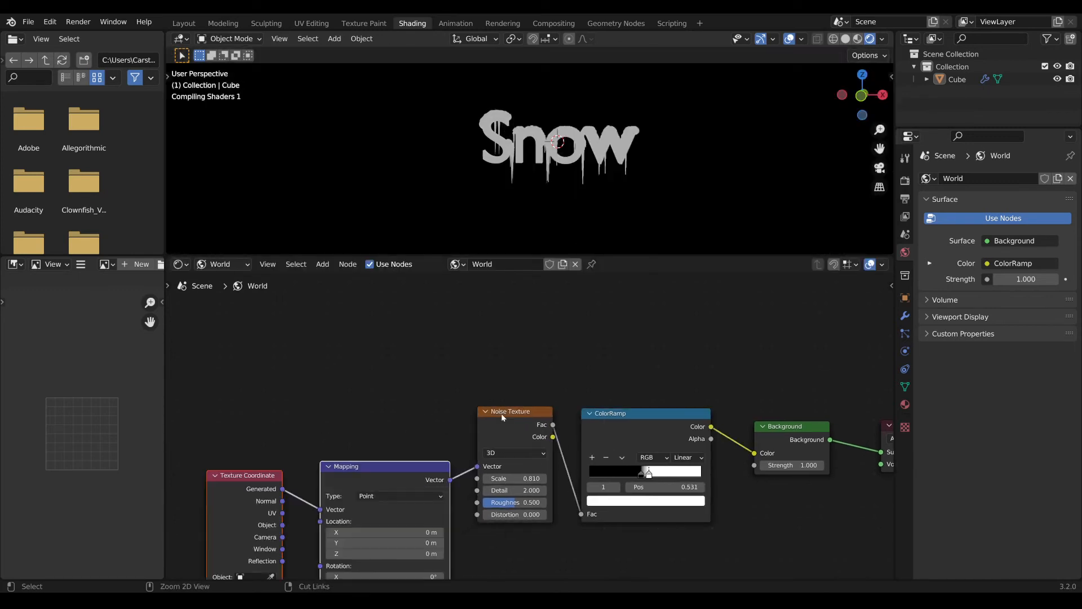
pyautogui.moveTo(414, 487); pyautogui.dragTo(602, 422, button='middle')
pyautogui.scroll(-1, 602, 421)
pyautogui.moveTo(464, 409); pyautogui.dragTo(472, 385)
pyautogui.click(500, 395)
pyautogui.moveTo(574, 374); pyautogui.dragTo(569, 369)
pyautogui.scroll(3, 569, 368)
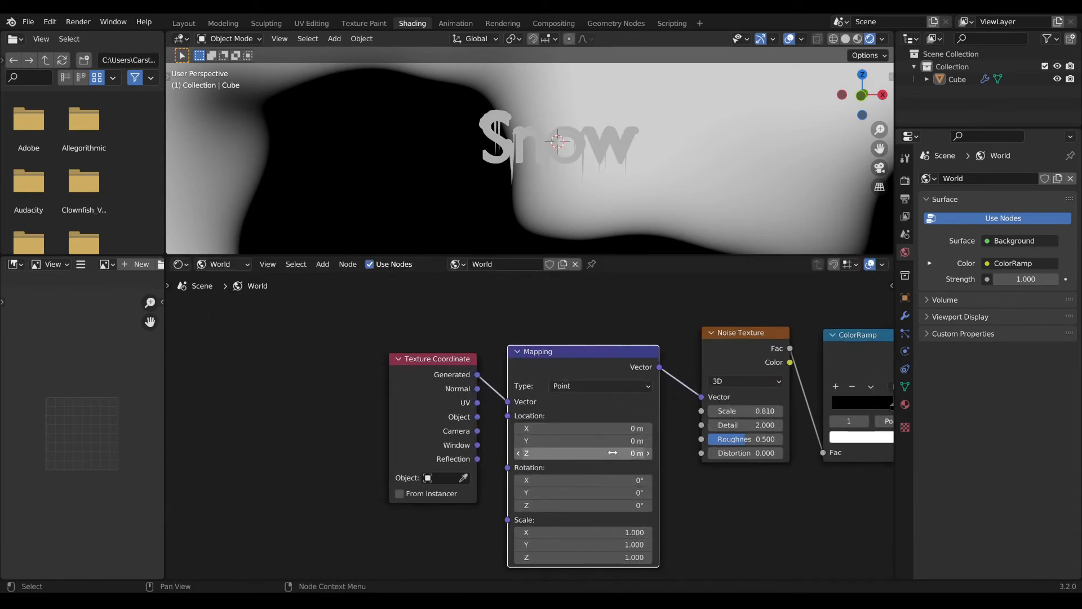
# - Set the Mapping node's Z location to 5.97 m and the Noise Texture's scale to 0.680
pyautogui.moveTo(608, 453); pyautogui.dragTo(614, 453)
pyautogui.moveTo(558, 138); pyautogui.dragTo(585, 165, button='middle')
pyautogui.scroll(5, 599, 164)
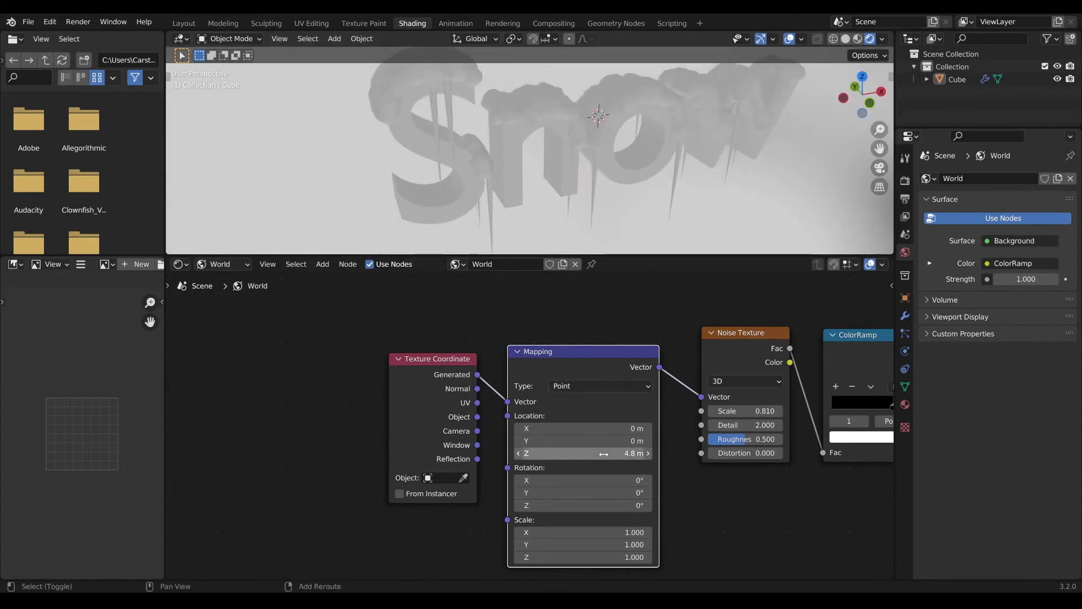
pyautogui.moveTo(612, 453); pyautogui.dragTo(626, 453)
pyautogui.moveTo(583, 453); pyautogui.dragTo(549, 453)
pyautogui.moveTo(755, 412); pyautogui.dragTo(721, 412)
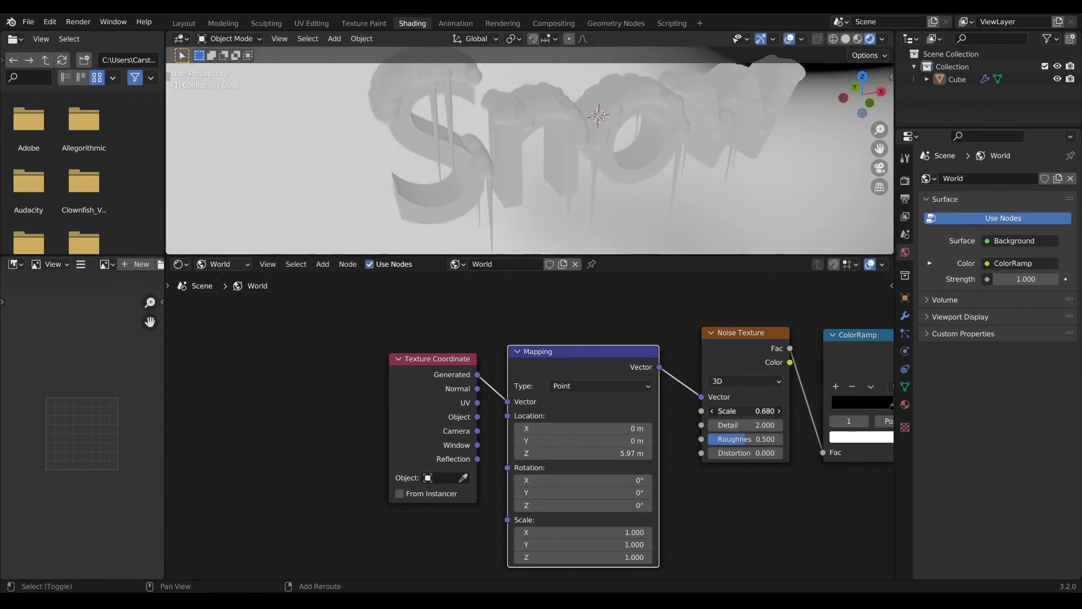
# - Set the Mapping node's Z location to 6.92 m and reposition the node in the world node chain
pyautogui.moveTo(580, 453); pyautogui.dragTo(629, 453)
pyautogui.scroll(-3, 612, 138)
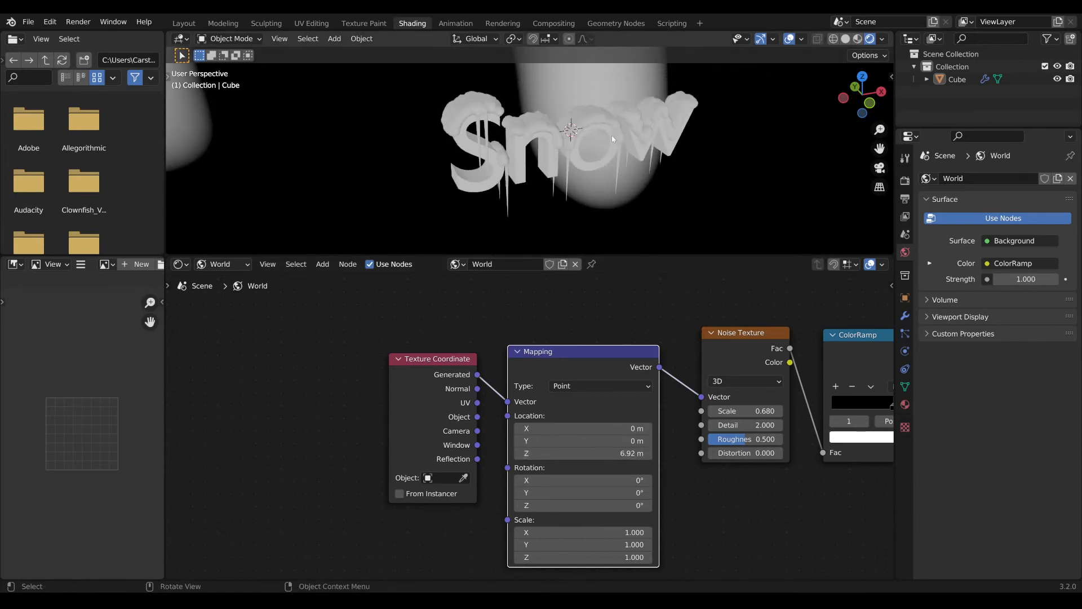
pyautogui.scroll(-3, 434, 410)
pyautogui.moveTo(411, 404); pyautogui.dragTo(421, 393)
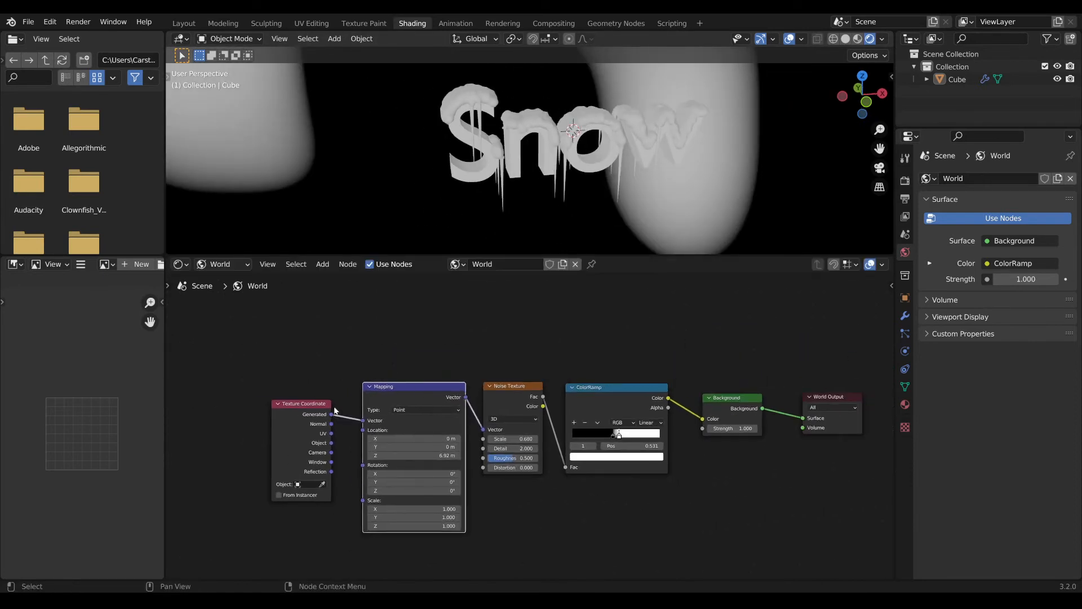
# - Move the Texture Coordinate node closer to Mapping, then try a Background strength of 6.100 and undo it
pyautogui.moveTo(305, 403); pyautogui.dragTo(328, 388)
pyautogui.moveTo(732, 429); pyautogui.dragTo(755, 428)
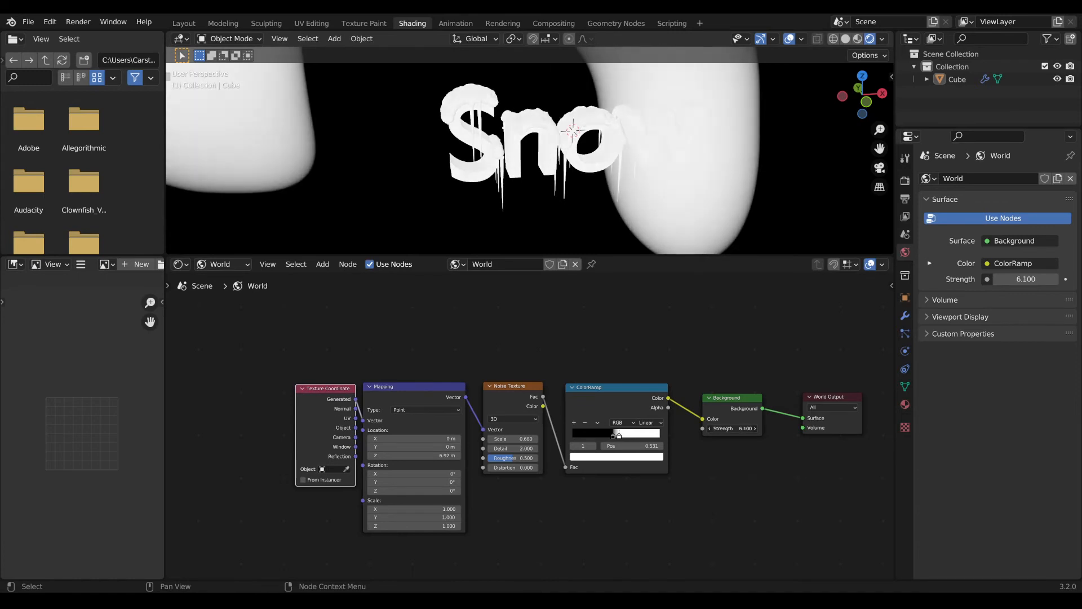
pyautogui.hotkey('ctrl', 'z')
# - Move the World Output and Background nodes away from the ColorRamp to leave a gap, and slightly enlarge the 3D viewport
pyautogui.moveTo(778, 420); pyautogui.dragTo(546, 436, button='middle')
pyautogui.moveTo(609, 411); pyautogui.dragTo(716, 407)
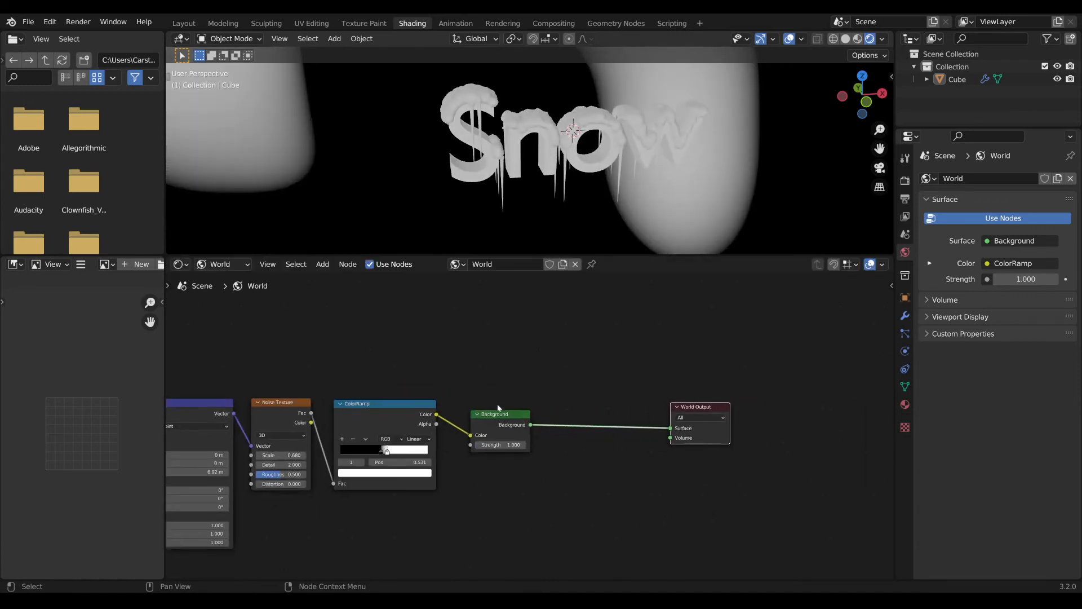
pyautogui.moveTo(496, 414); pyautogui.dragTo(594, 402)
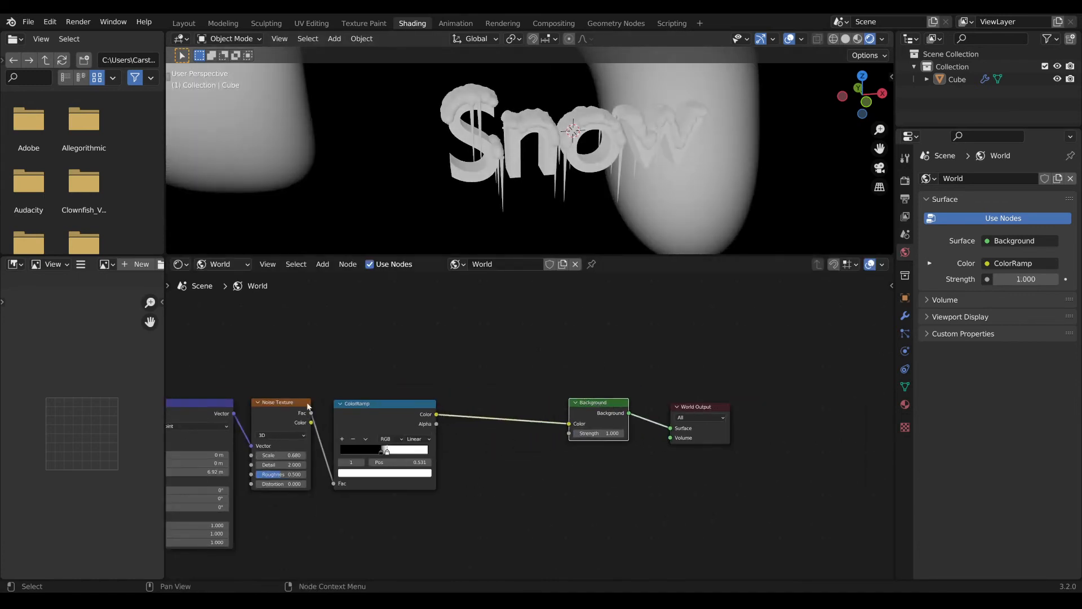
pyautogui.scroll(3, 530, 168)
pyautogui.moveTo(529, 167); pyautogui.dragTo(631, 169, button='middle')
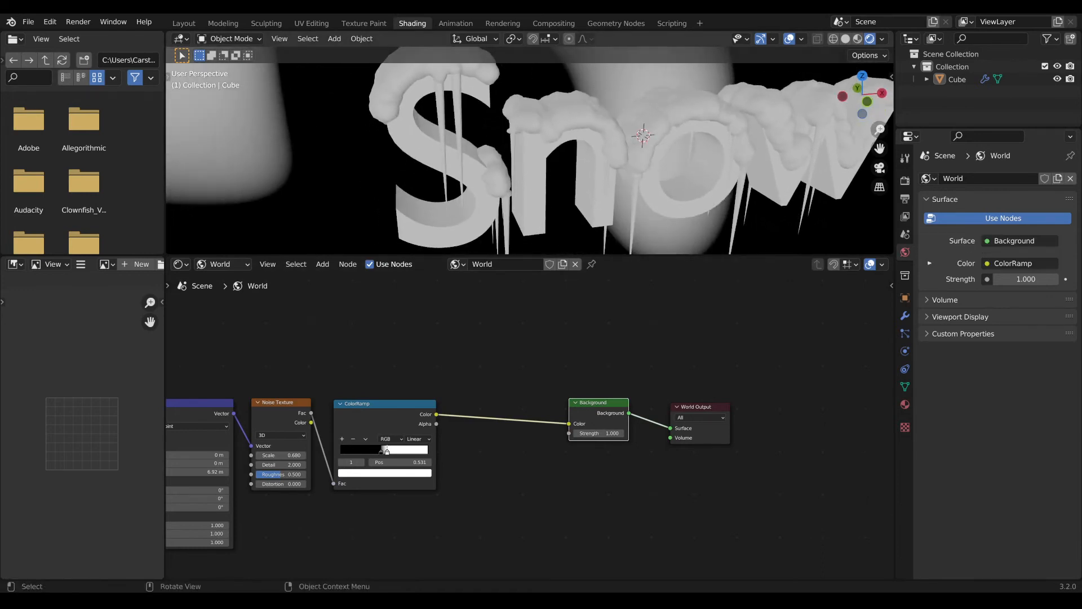
pyautogui.moveTo(535, 180); pyautogui.dragTo(499, 185, button='middle')
pyautogui.moveTo(587, 416); pyautogui.dragTo(599, 417)
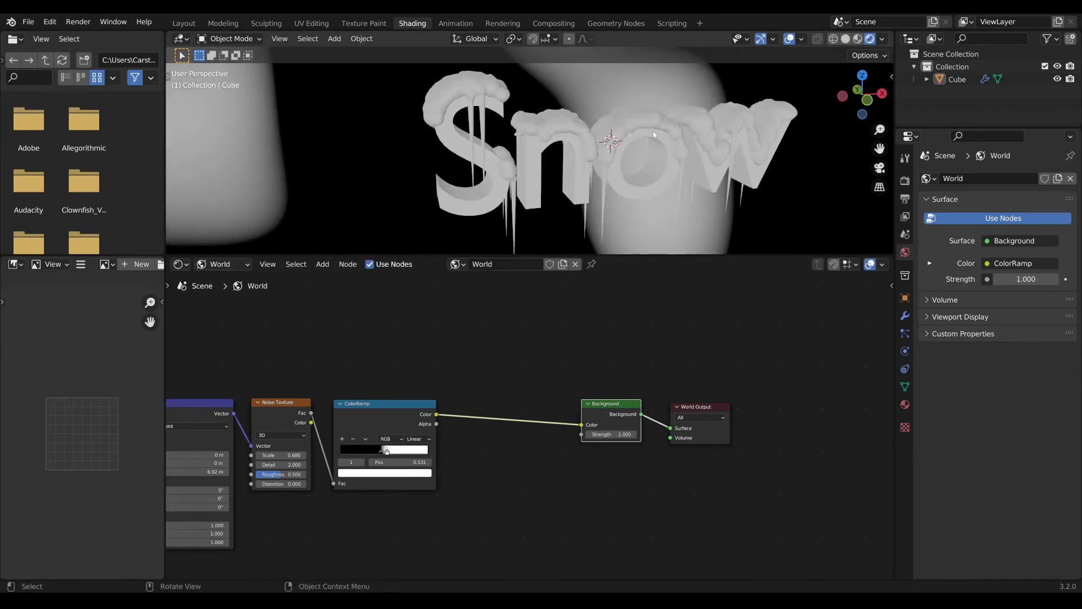
pyautogui.moveTo(613, 255); pyautogui.dragTo(613, 261)
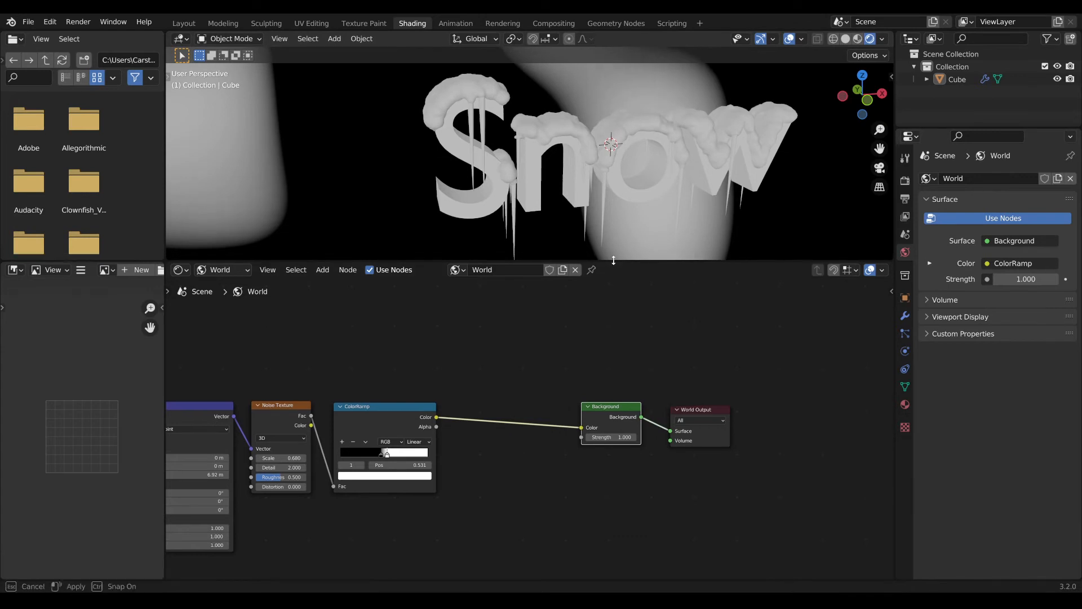
# - Add an RGB node to the world node tree and place it below the ColorRamp
pyautogui.moveTo(519, 469); pyautogui.dragTo(542, 444, button='middle')
pyautogui.press('Tab')
pyautogui.write('rgb')
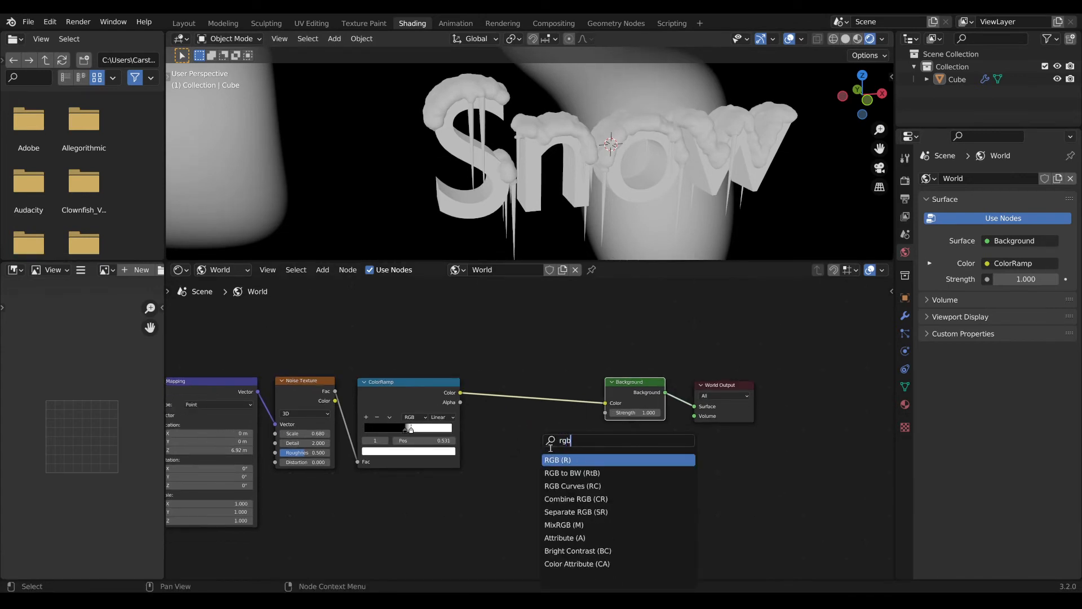
pyautogui.press('Return')
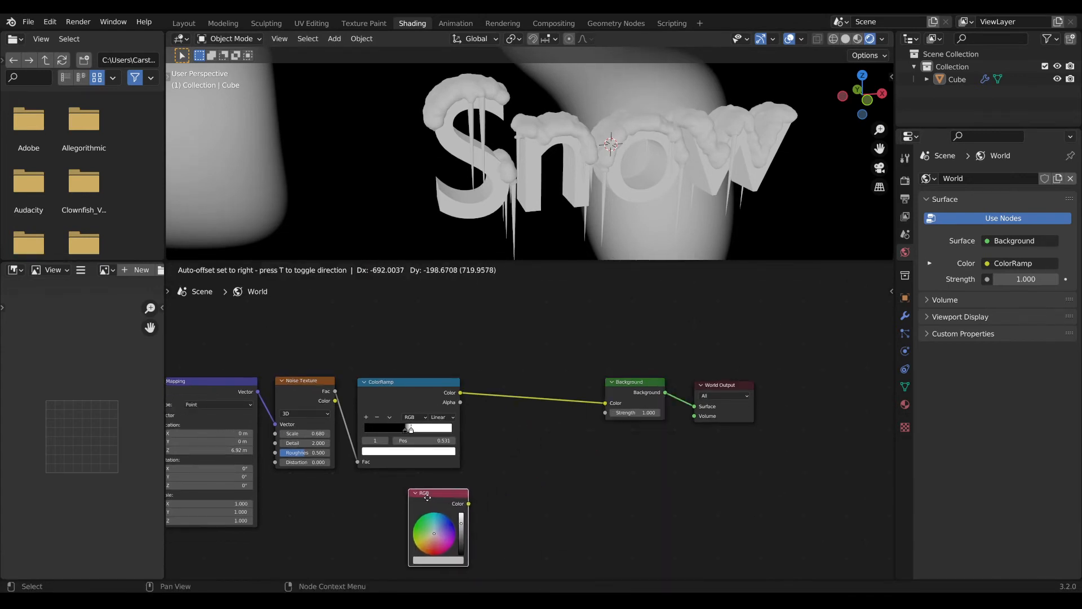
pyautogui.click(430, 496)
# - Insert a MixRGB node between ColorRamp and Background, and connect the RGB node's color to its Color2 input
pyautogui.press('Tab')
pyautogui.write('mix')
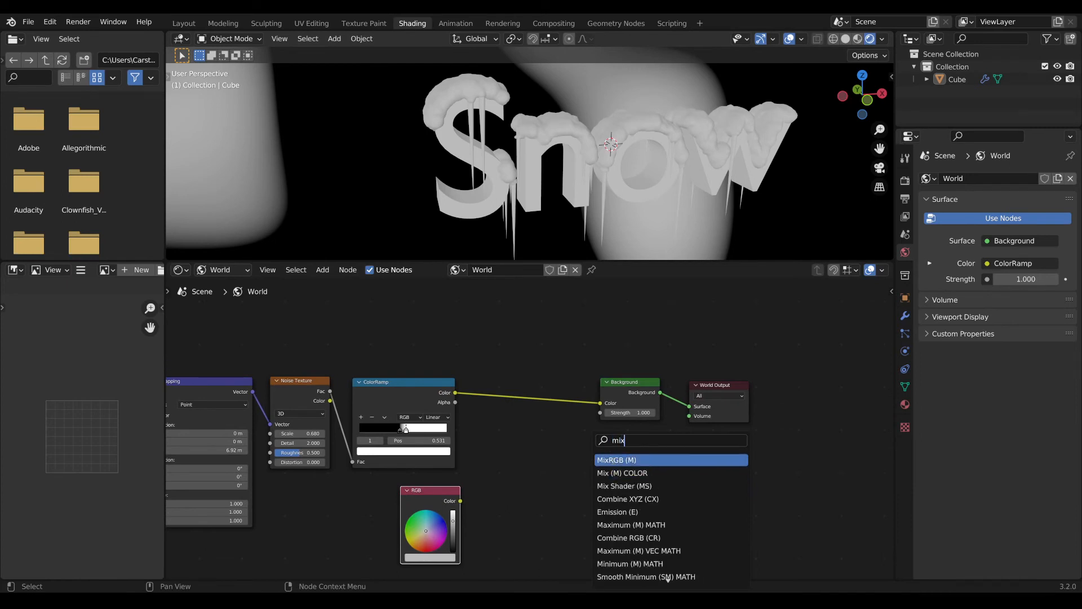
pyautogui.press('Return')
pyautogui.click(509, 448)
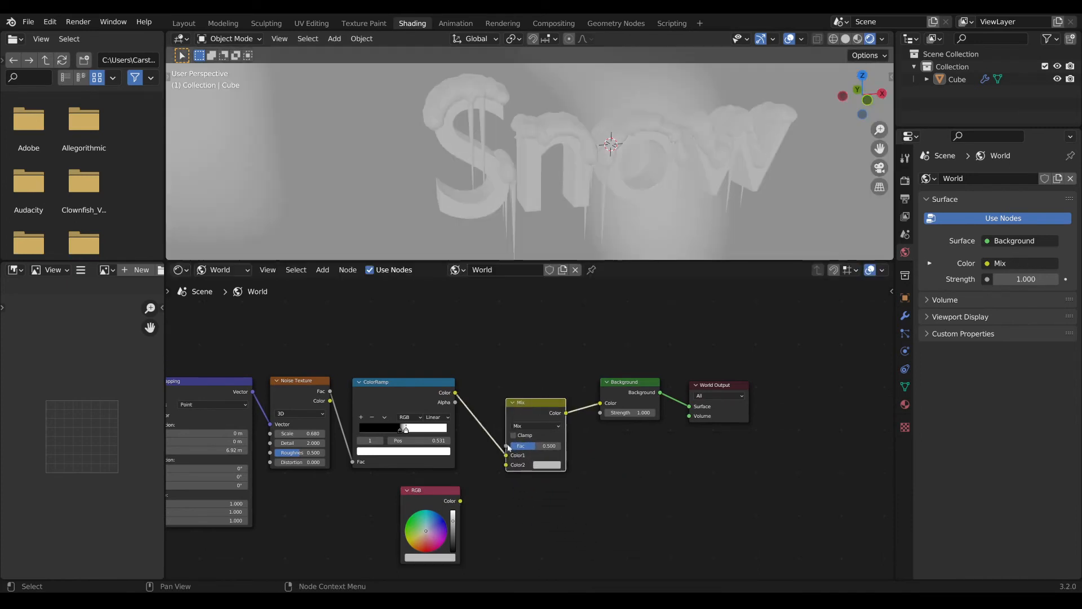
pyautogui.moveTo(459, 501); pyautogui.dragTo(506, 465)
# - Add a Light Path node above the ColorRamp and connect Is Camera Ray to the Mix node's Fac input
pyautogui.moveTo(461, 290); pyautogui.dragTo(471, 352, button='middle')
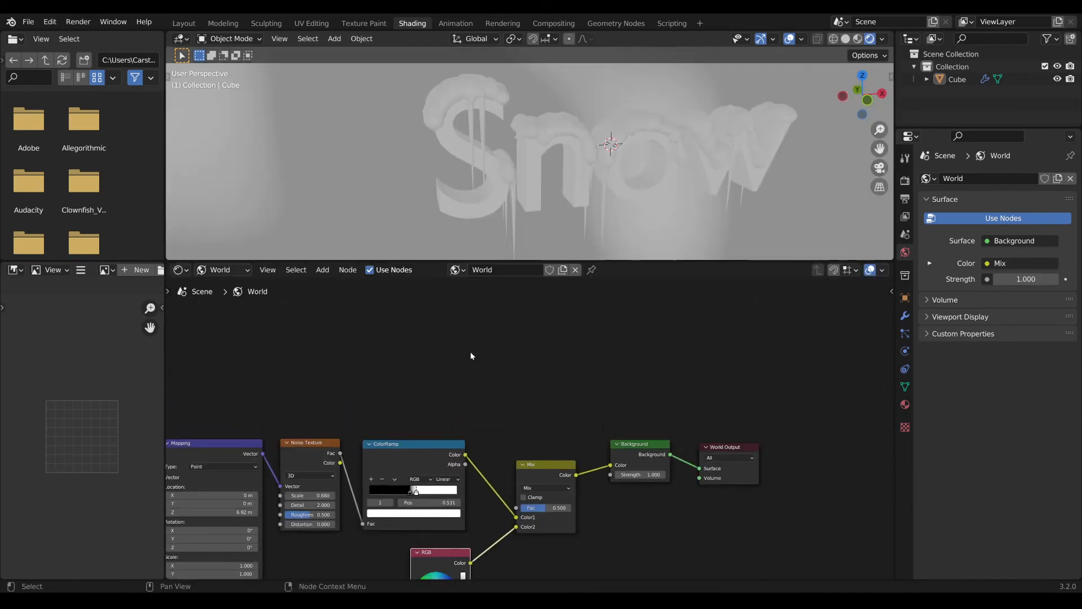
pyautogui.press('Tab')
pyautogui.write('light')
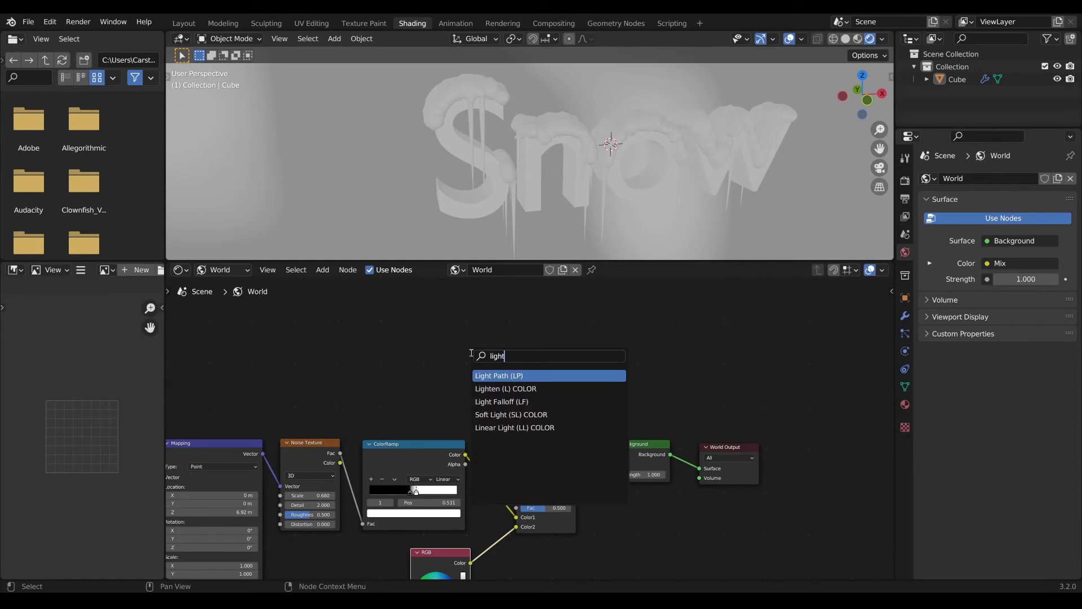
pyautogui.click(502, 375)
pyautogui.click(425, 361)
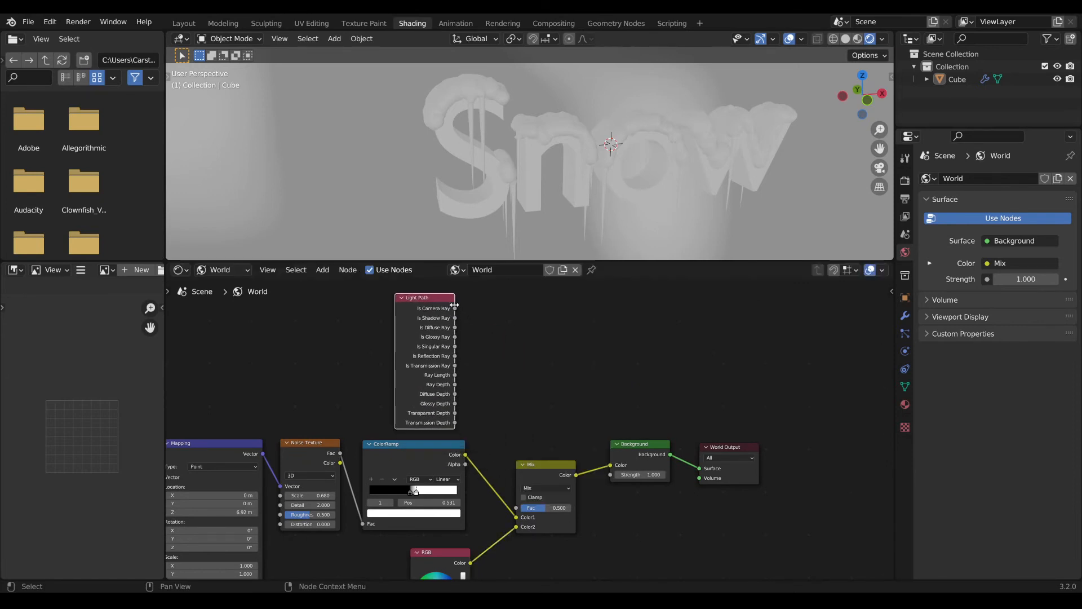
pyautogui.moveTo(454, 308); pyautogui.dragTo(516, 508)
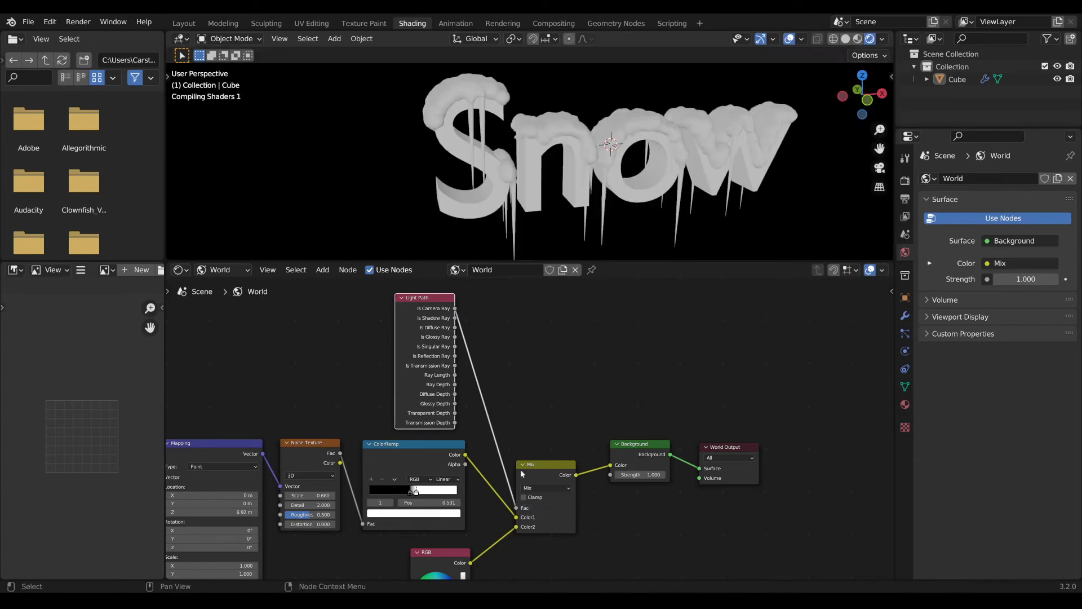
pyautogui.moveTo(564, 174); pyautogui.dragTo(648, 186, button='middle')
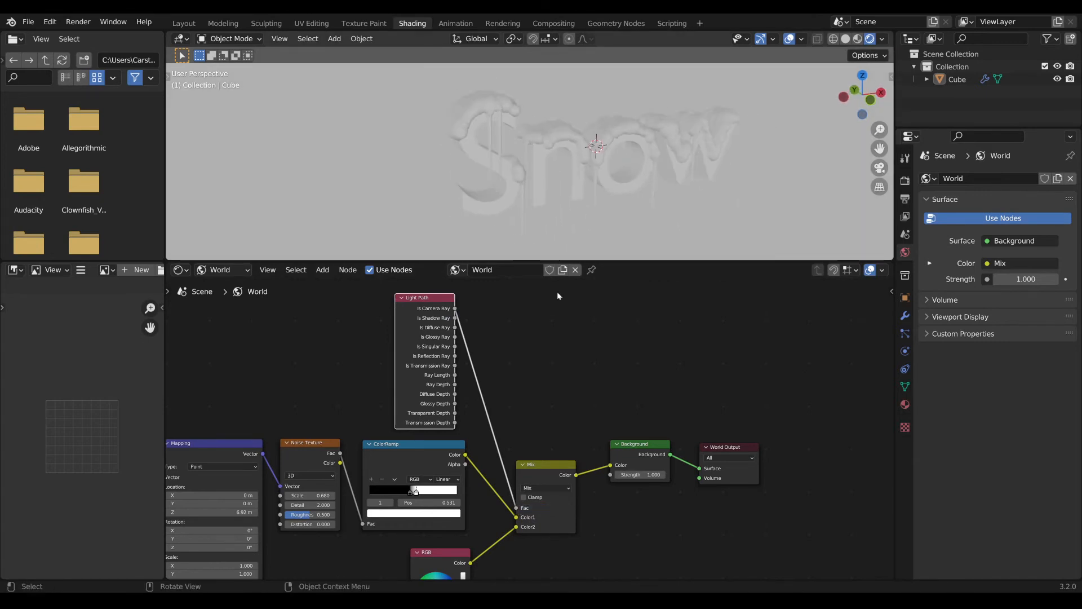
# - Set the RGB node to a dark teal for the visible background and check the text against it
pyautogui.moveTo(455, 575); pyautogui.dragTo(453, 485, button='middle')
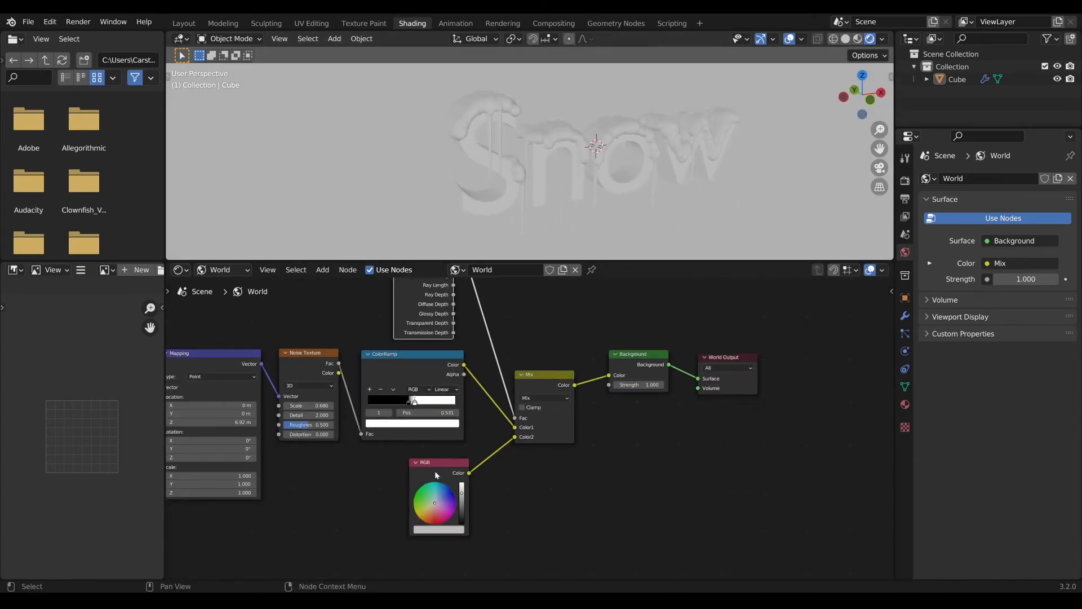
pyautogui.moveTo(444, 476); pyautogui.dragTo(441, 475)
pyautogui.moveTo(460, 511); pyautogui.dragTo(459, 516)
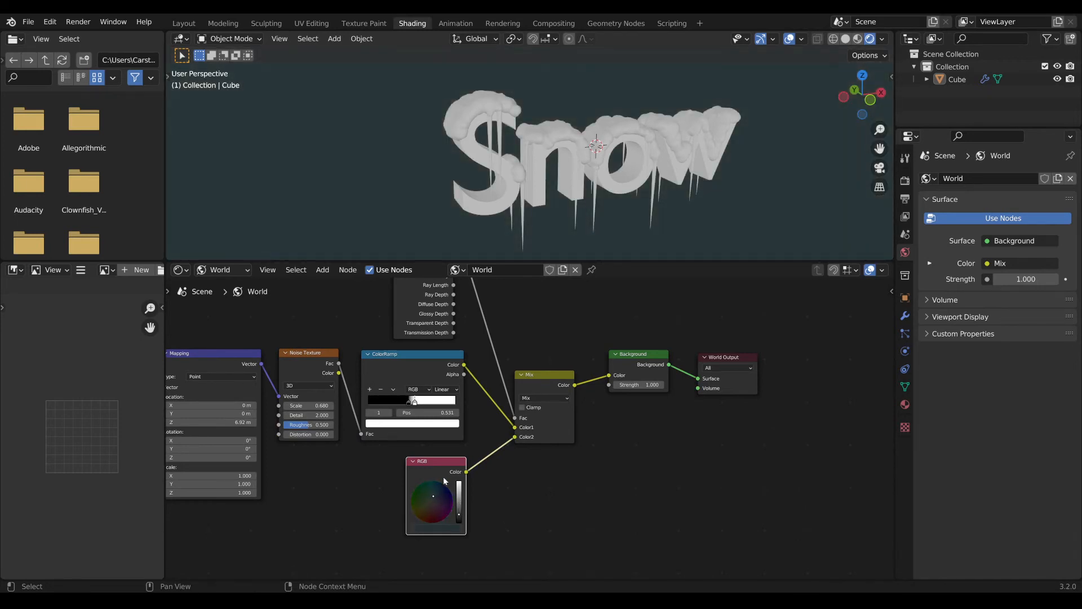
pyautogui.moveTo(561, 186); pyautogui.dragTo(580, 151, button='middle')
pyautogui.scroll(3, 561, 140)
pyautogui.scroll(-3, 505, 440)
pyautogui.moveTo(406, 281); pyautogui.dragTo(364, 321, button='middle')
pyautogui.scroll(2, 363, 315)
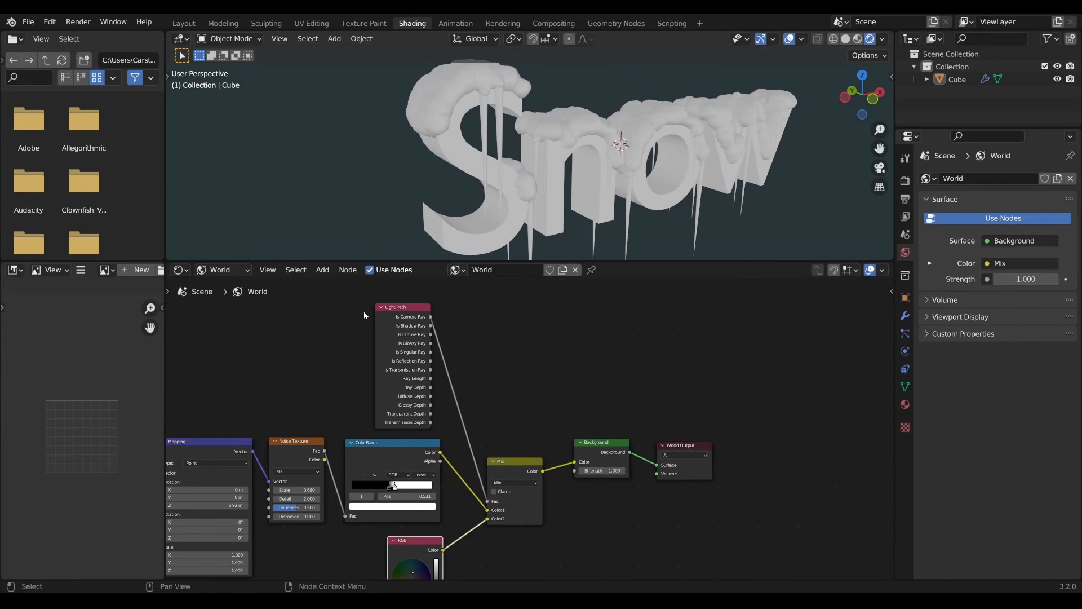
# - Switch the shader editor from World to Object and rename the object's material to "text"
pyautogui.click(239, 270)
pyautogui.click(225, 280)
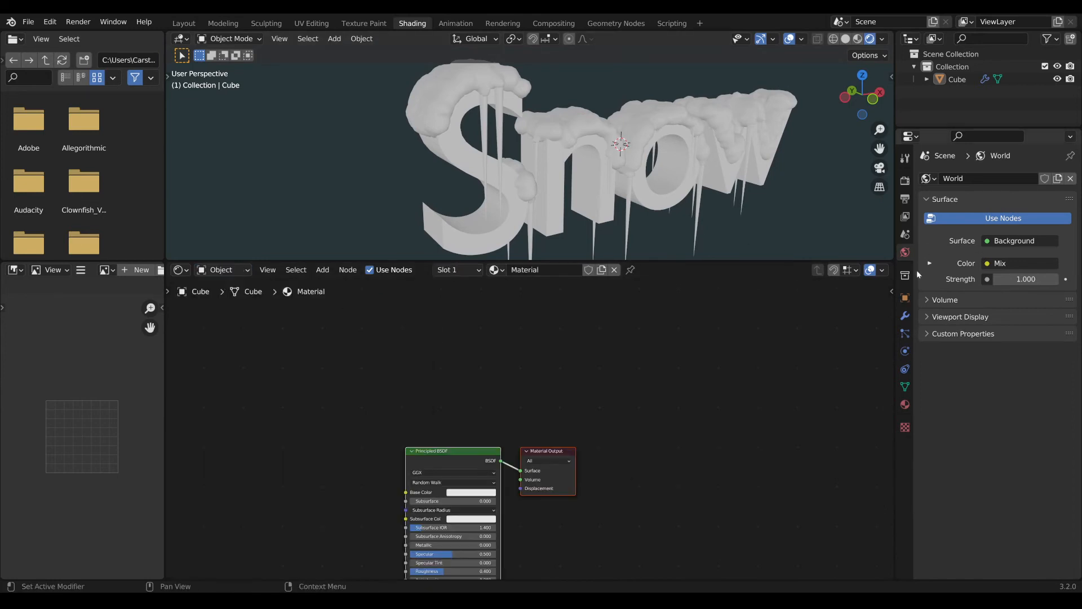
pyautogui.click(905, 404)
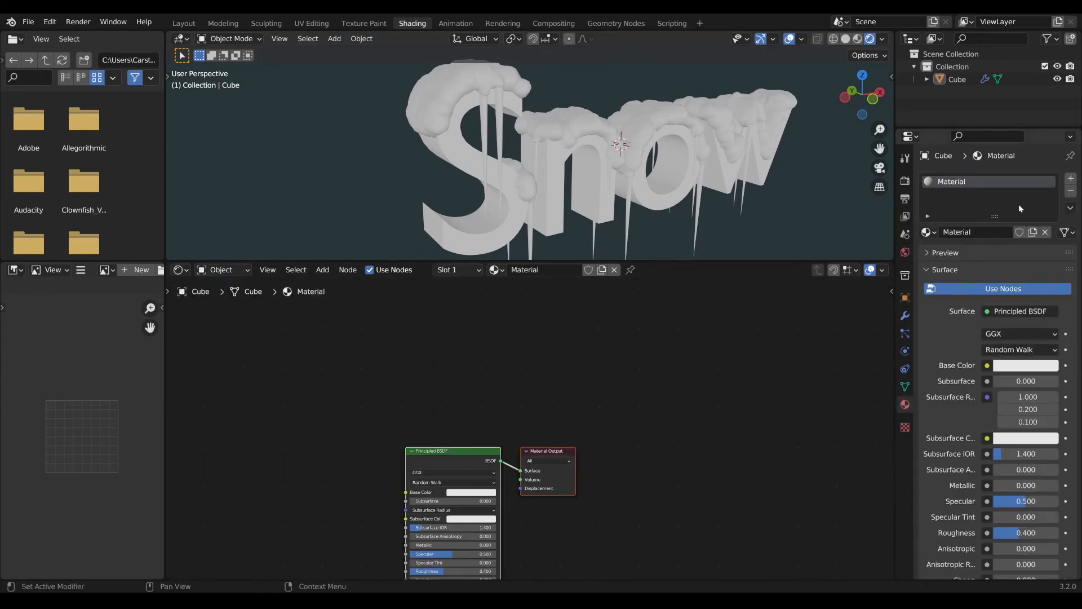
pyautogui.write('text')
pyautogui.press('Return')
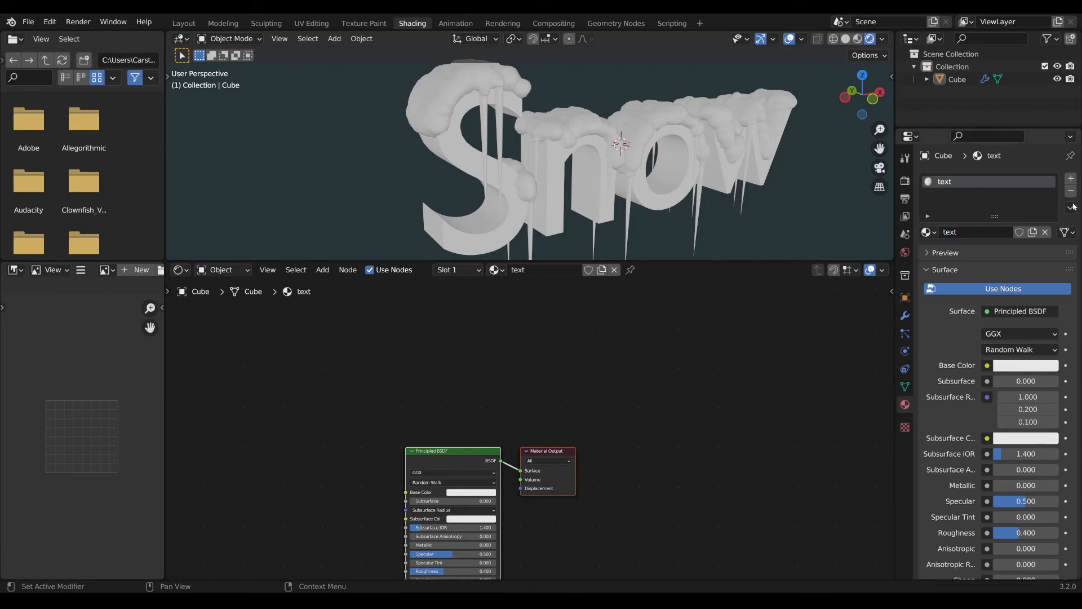
# - Add a second material slot with a new material named "snow"
pyautogui.click(1070, 180)
pyautogui.click(974, 255)
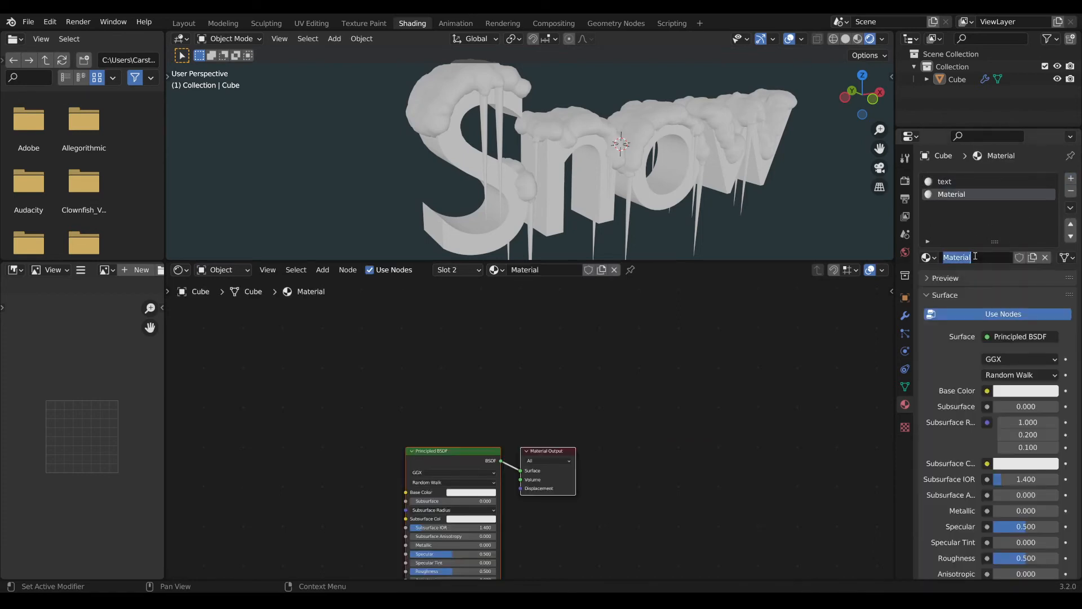
pyautogui.write('snow')
pyautogui.press('Return')
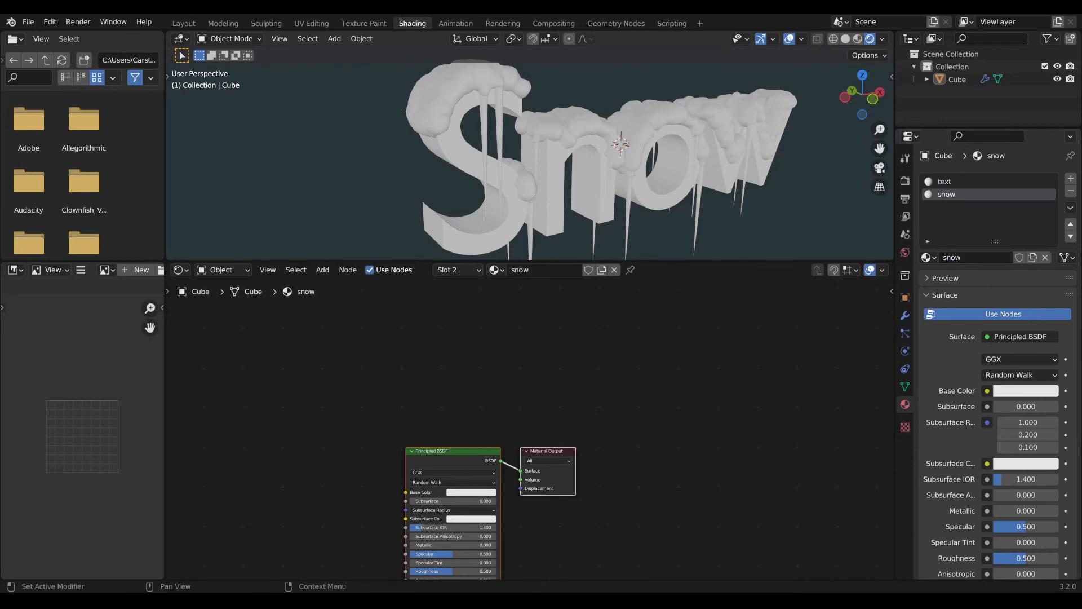
# - Add a third material slot with a new material named "icicle"
pyautogui.click(1071, 179)
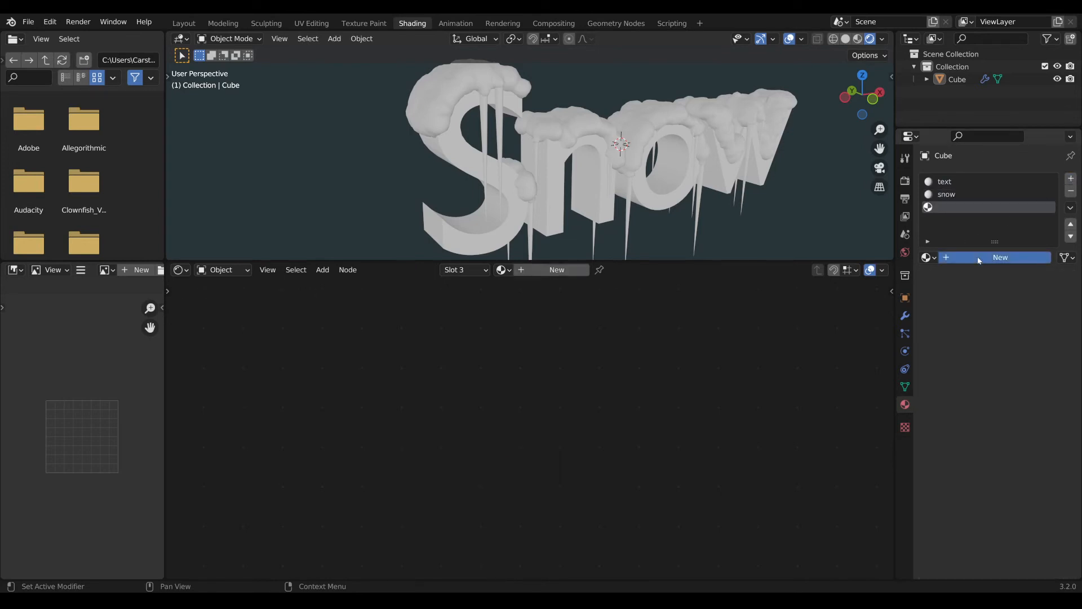
pyautogui.doubleClick(979, 259)
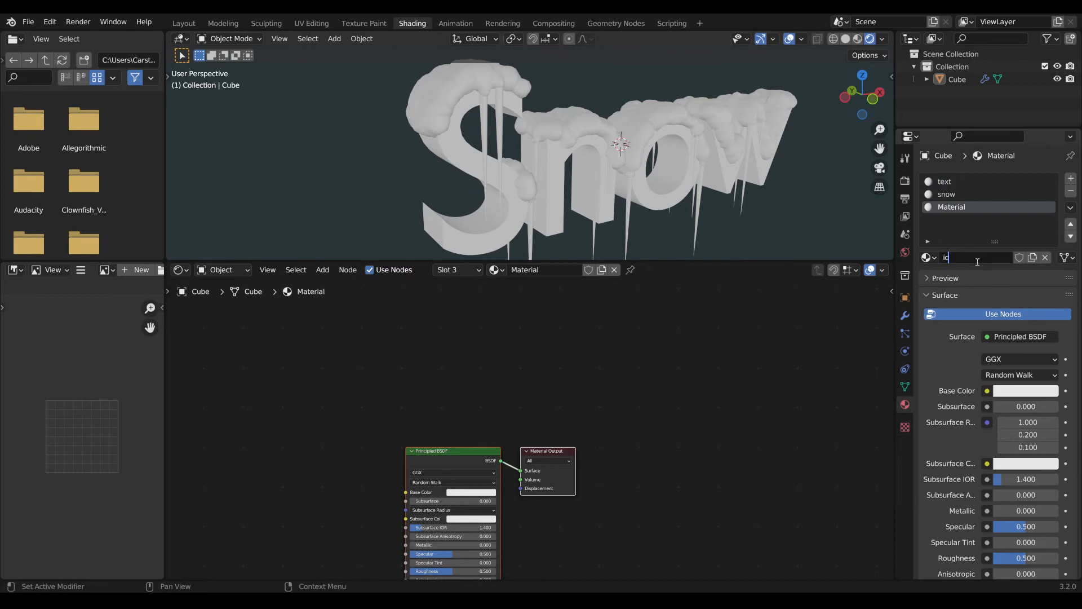
pyautogui.write('icicle')
pyautogui.press('Return')
pyautogui.moveTo(582, 469); pyautogui.dragTo(661, 367, button='middle')
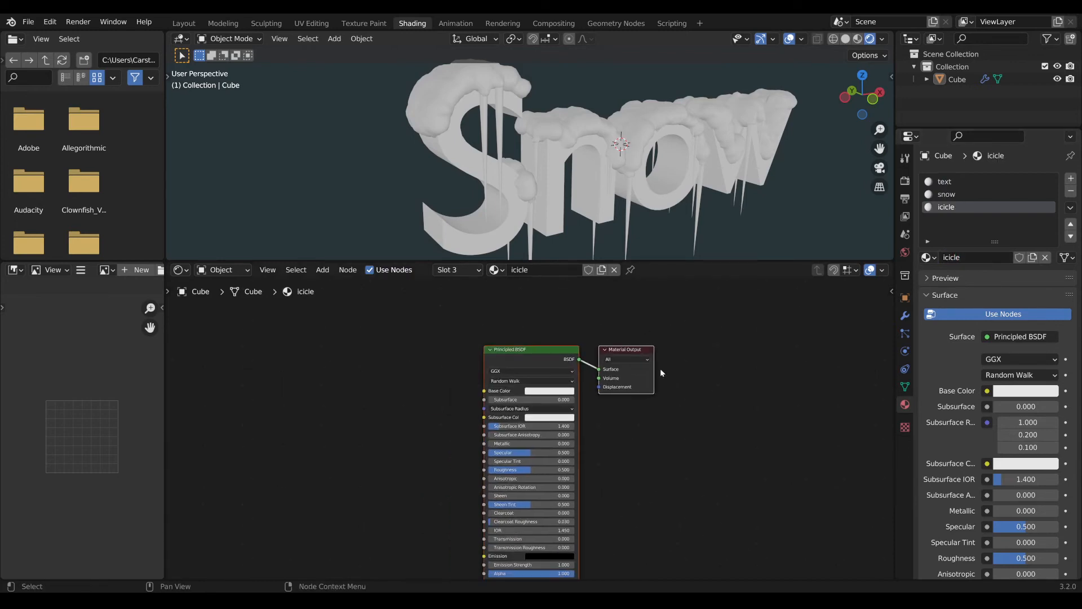
# - Set the text material's Specular to 0.276, Roughness to 0.705 and Base Color to a dark grayish blue
pyautogui.click(955, 183)
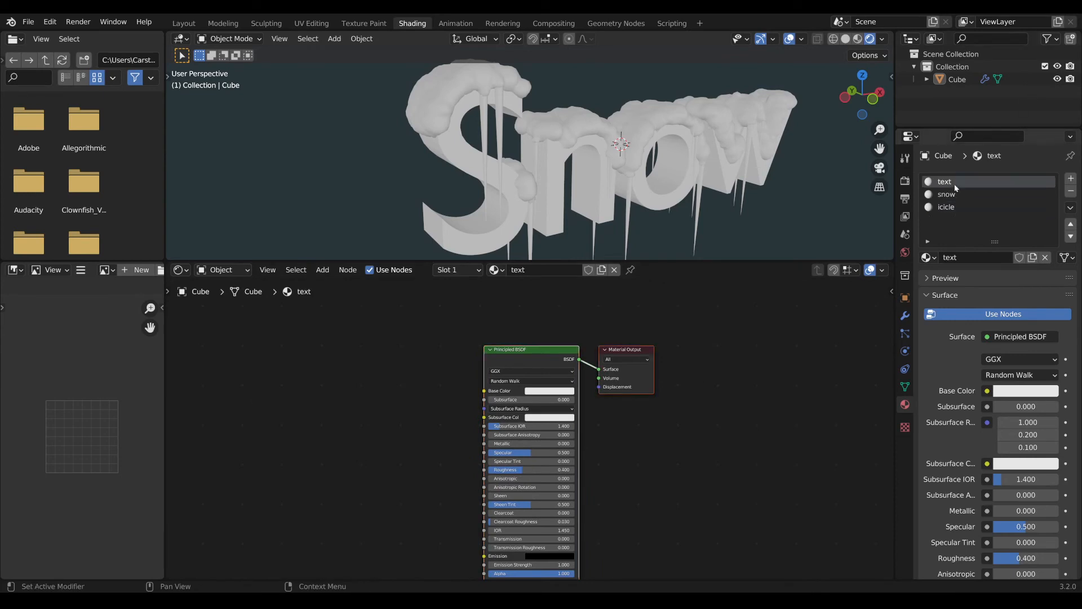
pyautogui.scroll(2, 634, 436)
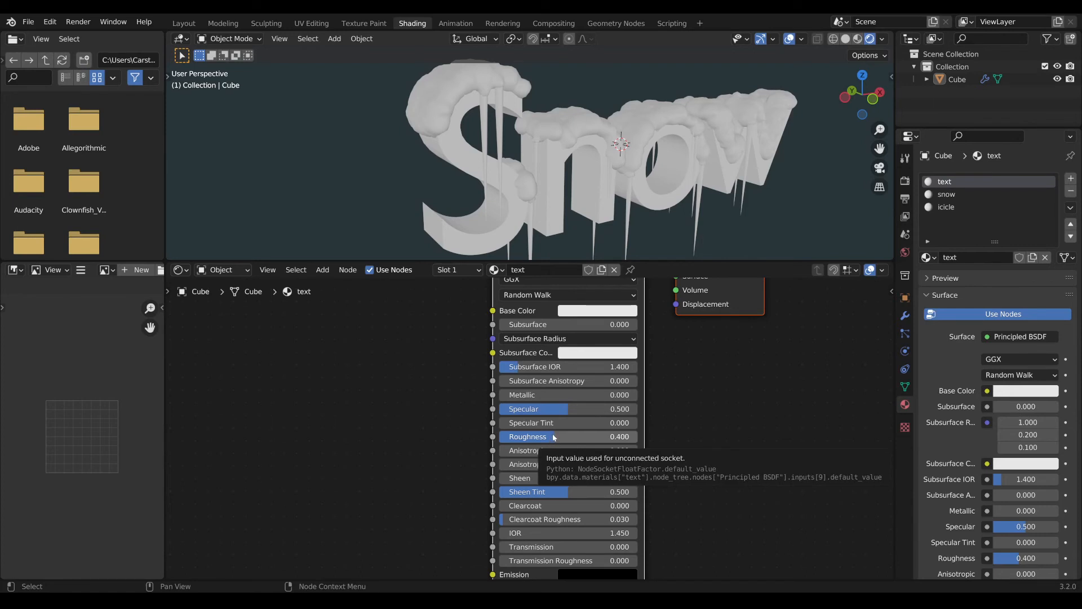
pyautogui.moveTo(563, 409); pyautogui.dragTo(596, 437)
pyautogui.moveTo(572, 353); pyautogui.dragTo(559, 376, button='middle')
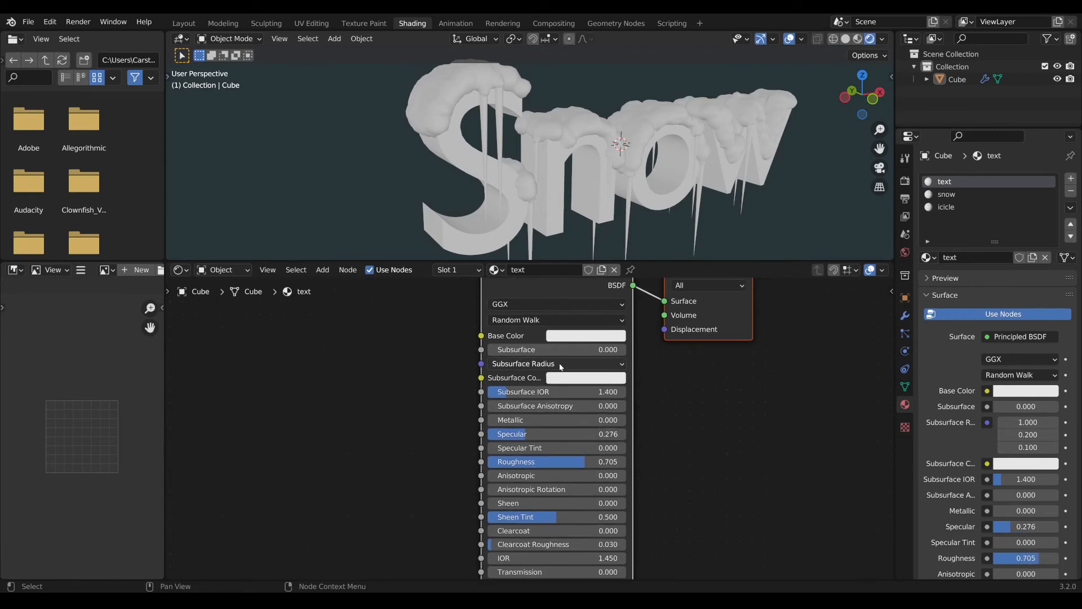
pyautogui.click(577, 337)
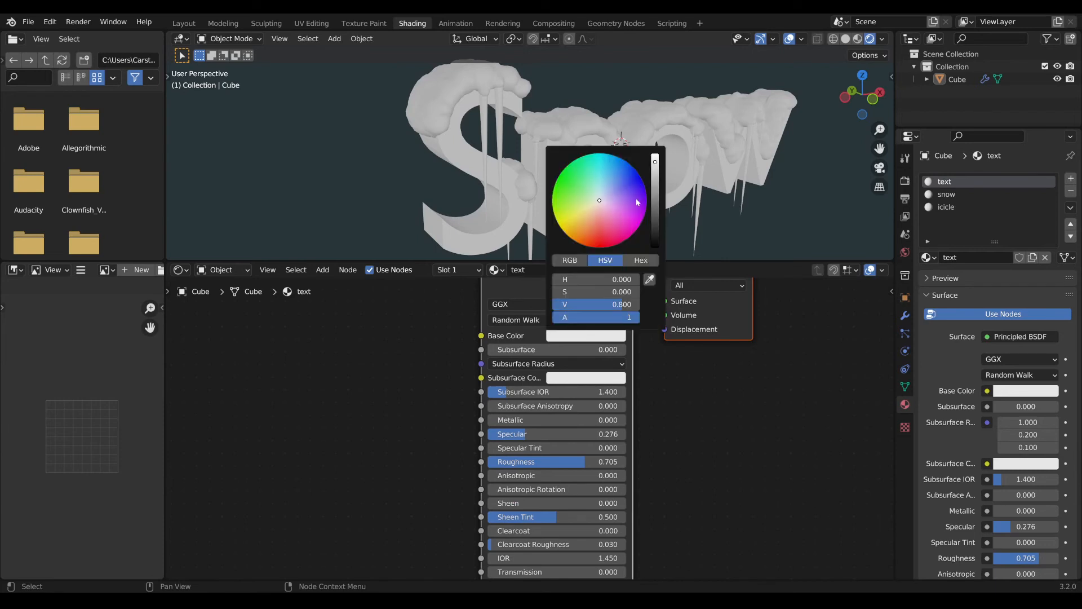
pyautogui.moveTo(638, 202)
pyautogui.mouseDown()
pyautogui.moveTo(605, 191)
pyautogui.moveTo(655, 206)
pyautogui.mouseUp()
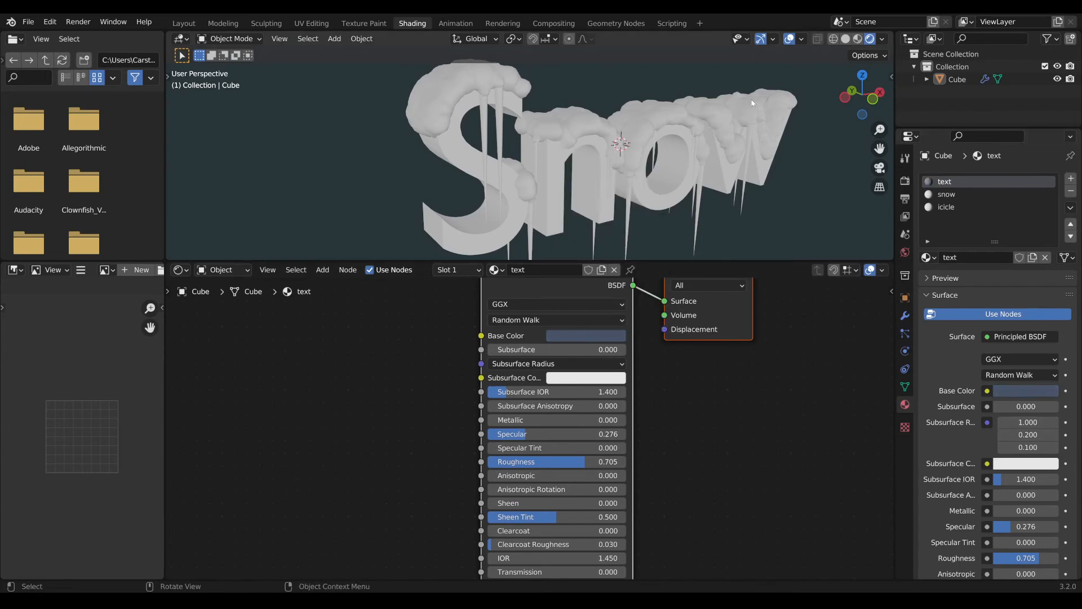
# - Open the object's geometry node tree and move the final Join Geometry node closer to Group Output
pyautogui.click(605, 26)
pyautogui.moveTo(587, 360); pyautogui.dragTo(467, 331, button='middle')
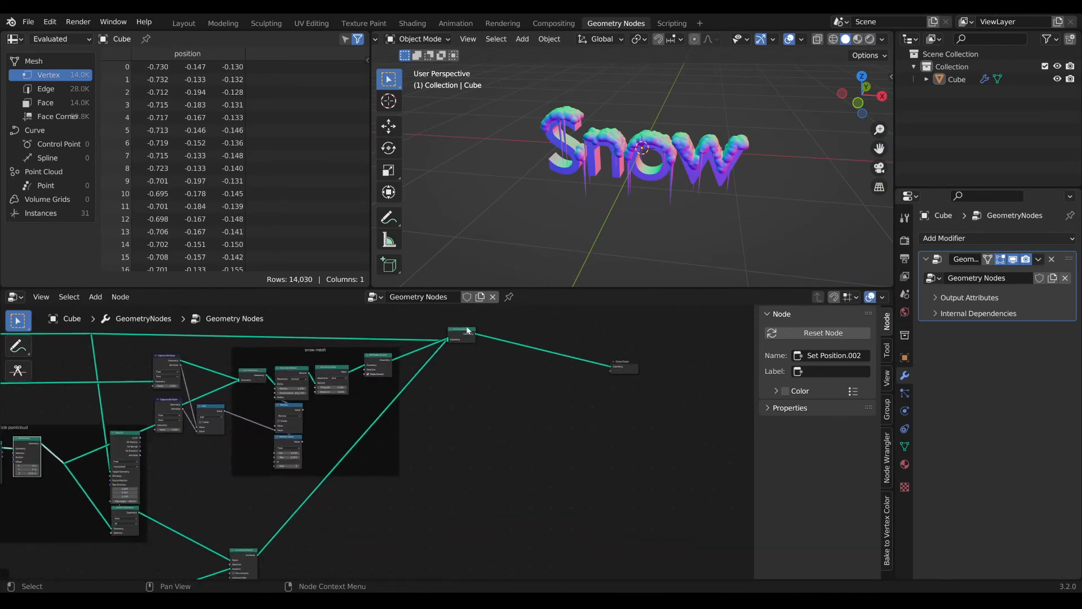
pyautogui.moveTo(467, 331); pyautogui.dragTo(584, 373)
# - Insert a Set Material node on the uppermost geometry link leading into the final Join Geometry node
pyautogui.scroll(5, 436, 383)
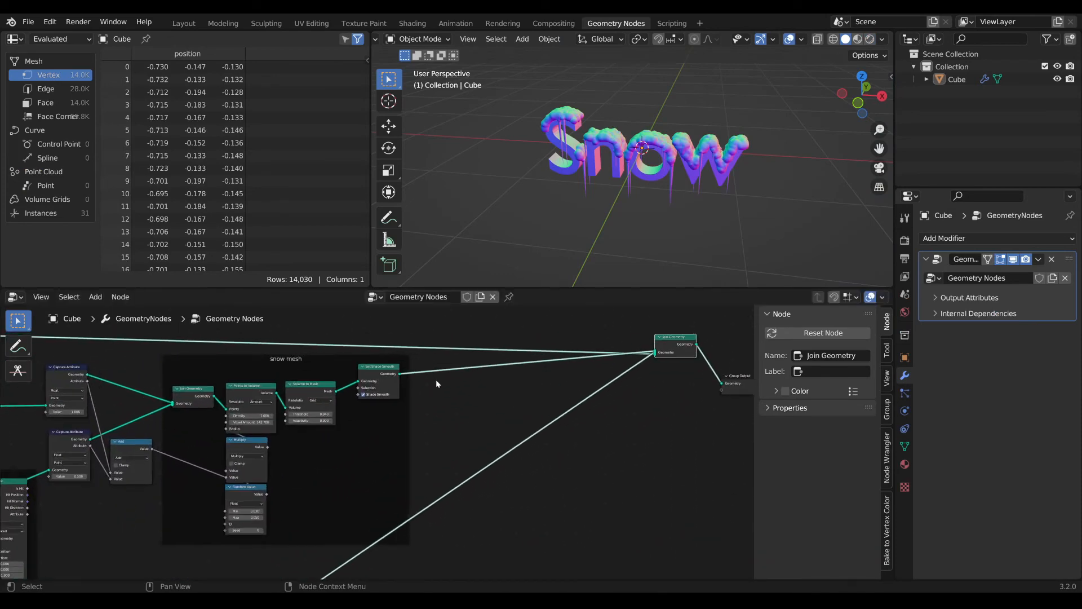
pyautogui.moveTo(438, 383); pyautogui.dragTo(427, 454, button='middle')
pyautogui.press('Tab')
pyautogui.write('set')
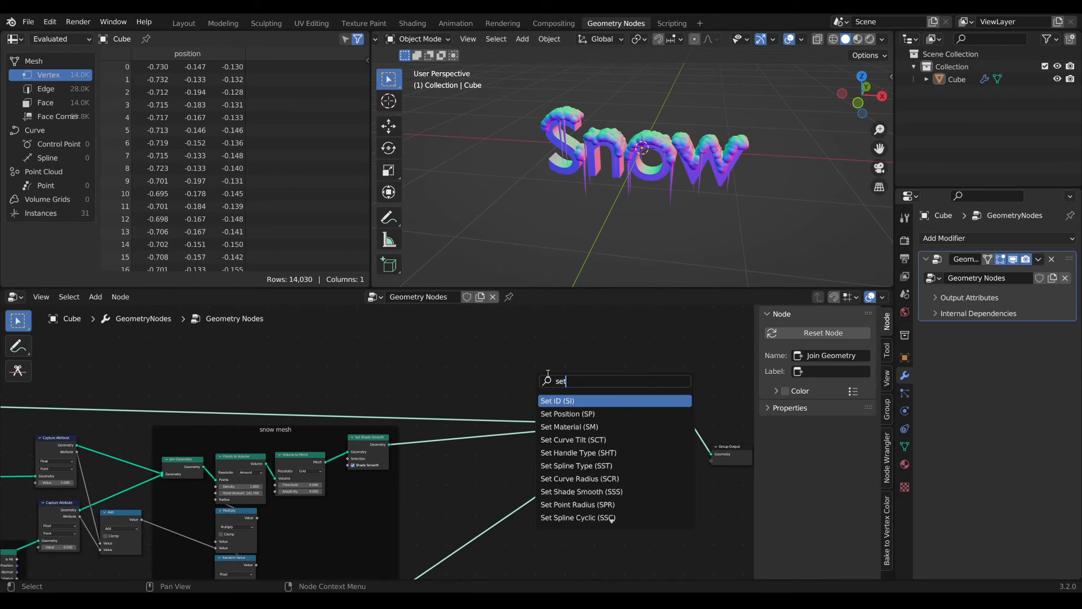
pyautogui.click(569, 426)
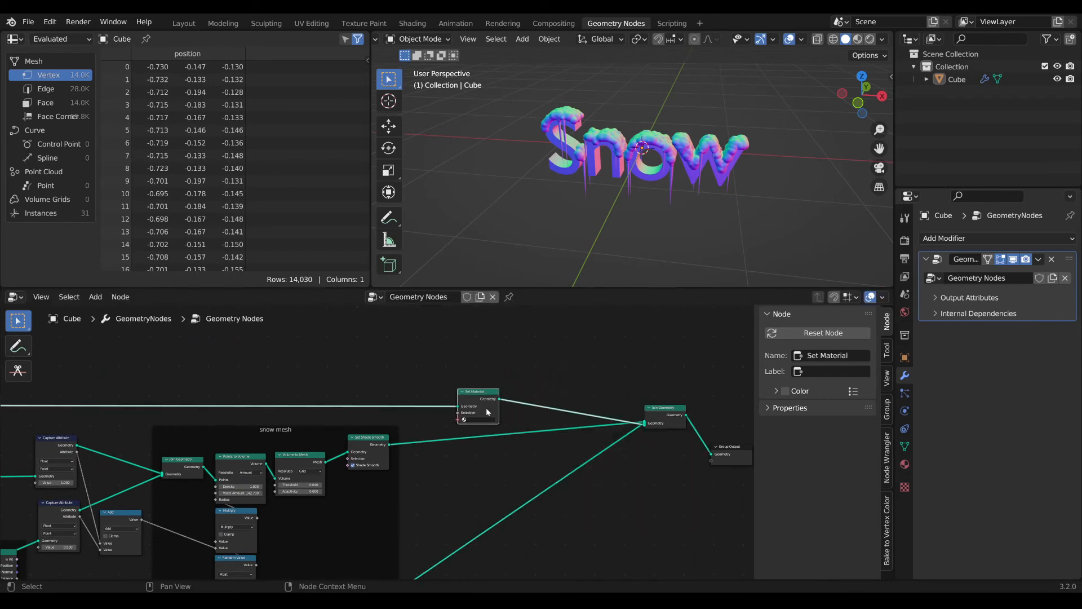
# - Assign the "text" material to the Set Material node on the uppermost geometry link and shift the node slightly
pyautogui.click(496, 387)
pyautogui.scroll(2, 499, 420)
pyautogui.click(538, 401)
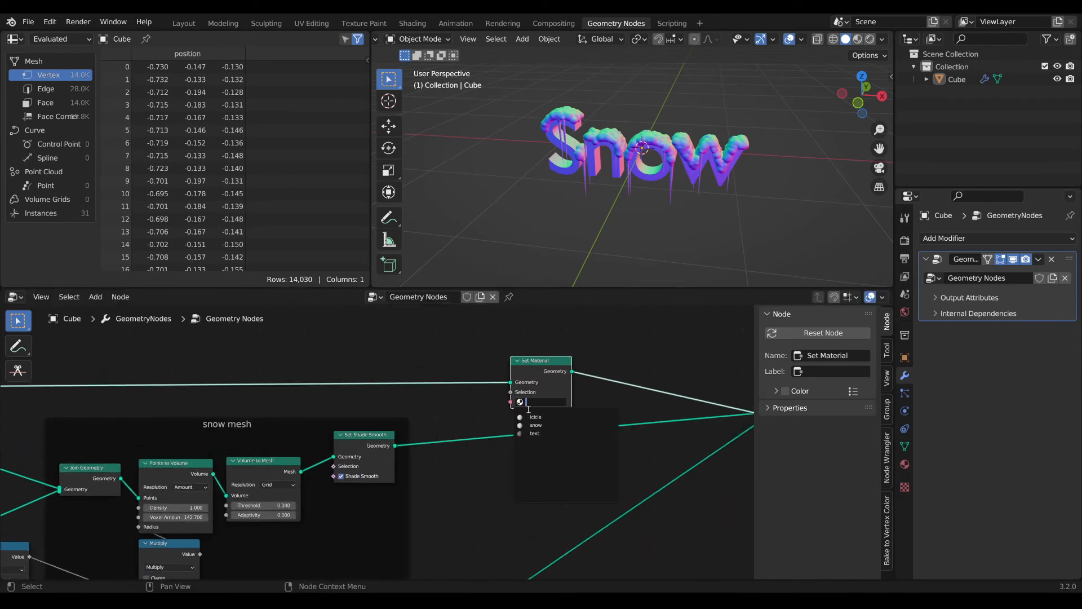
pyautogui.click(535, 433)
pyautogui.moveTo(530, 366); pyautogui.dragTo(520, 359)
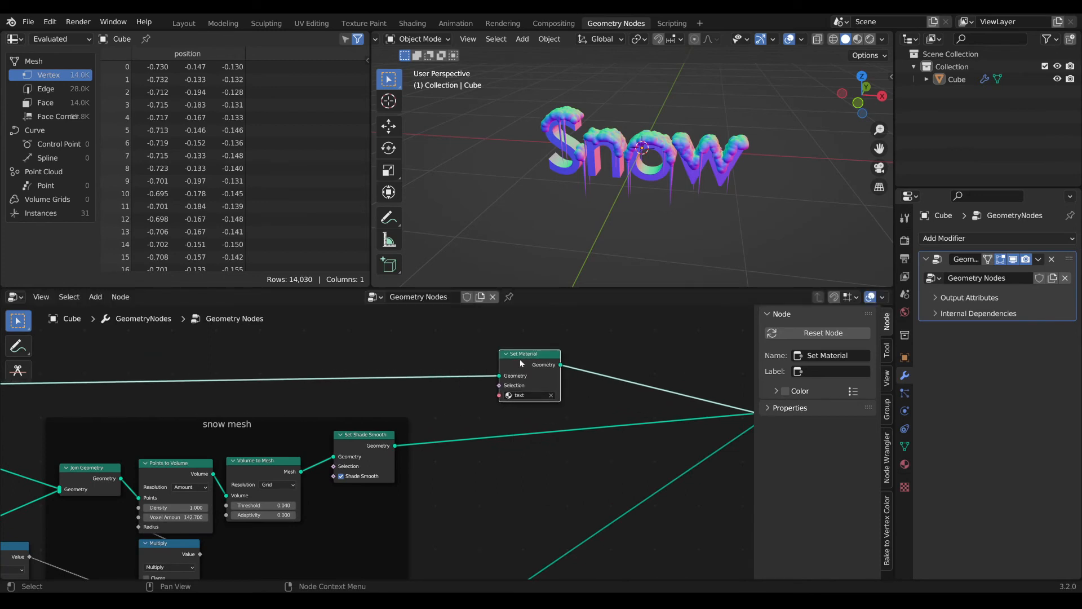
# - Duplicate the Set Material node onto the link after the snow mesh's Set Shade Smooth and assign it the "snow" material
pyautogui.hotkey('shift', 'd')
pyautogui.click(522, 439)
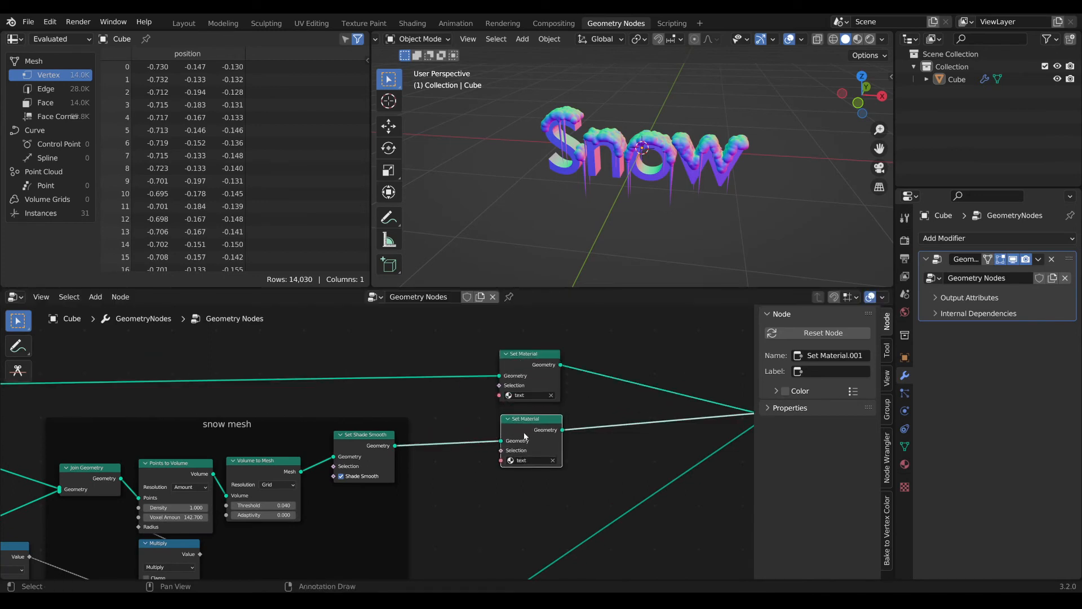
pyautogui.click(546, 466)
pyautogui.click(538, 487)
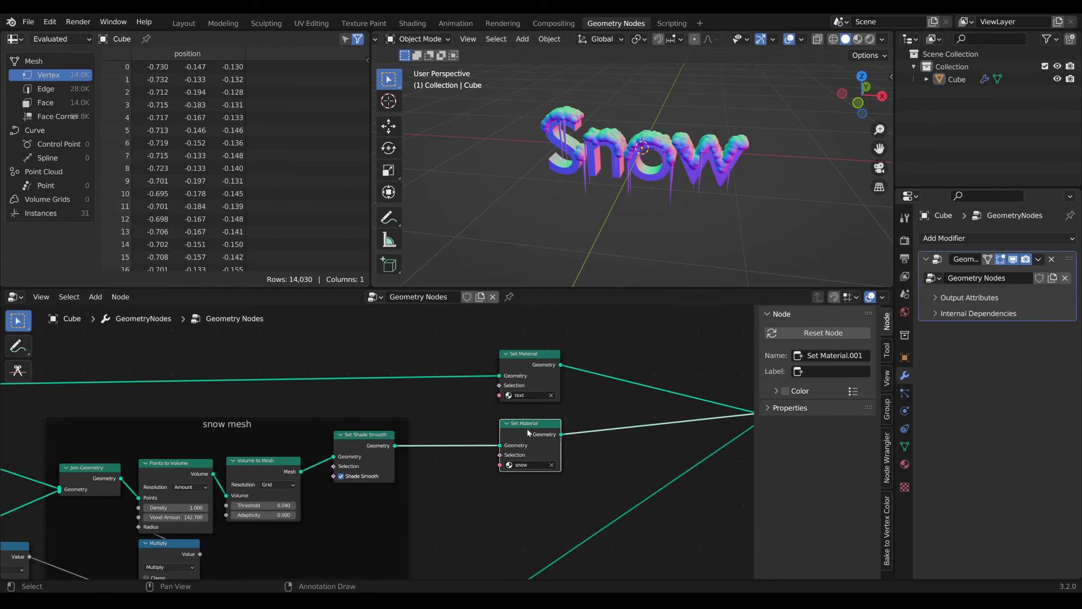
pyautogui.moveTo(528, 429); pyautogui.dragTo(524, 405, button='middle')
# - Insert another copy of the Set Material node on the lowest geometry link into Join Geometry and assign the "icicle" material
pyautogui.hotkey('shift', 'd')
pyautogui.click(546, 353)
pyautogui.scroll(1, 522, 422)
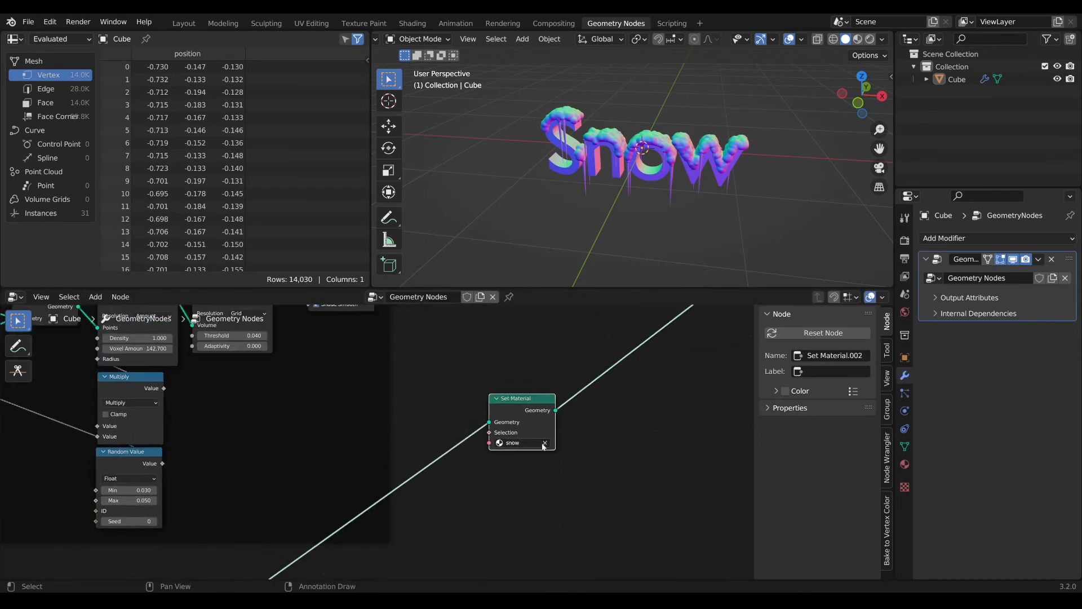
pyautogui.click(541, 444)
pyautogui.click(545, 443)
pyautogui.click(534, 443)
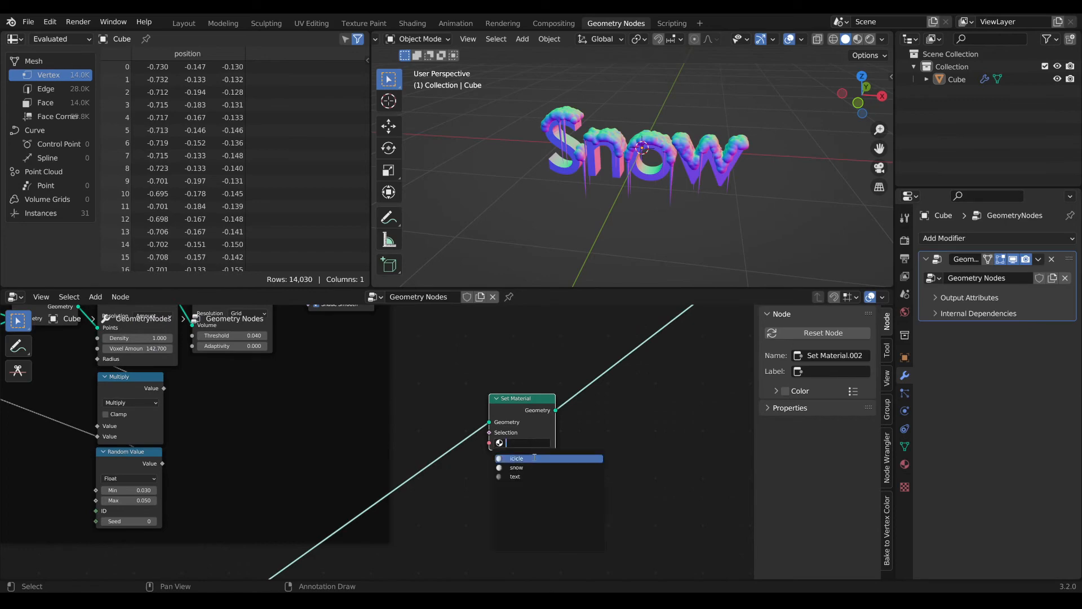
pyautogui.click(535, 458)
pyautogui.scroll(-1, 534, 457)
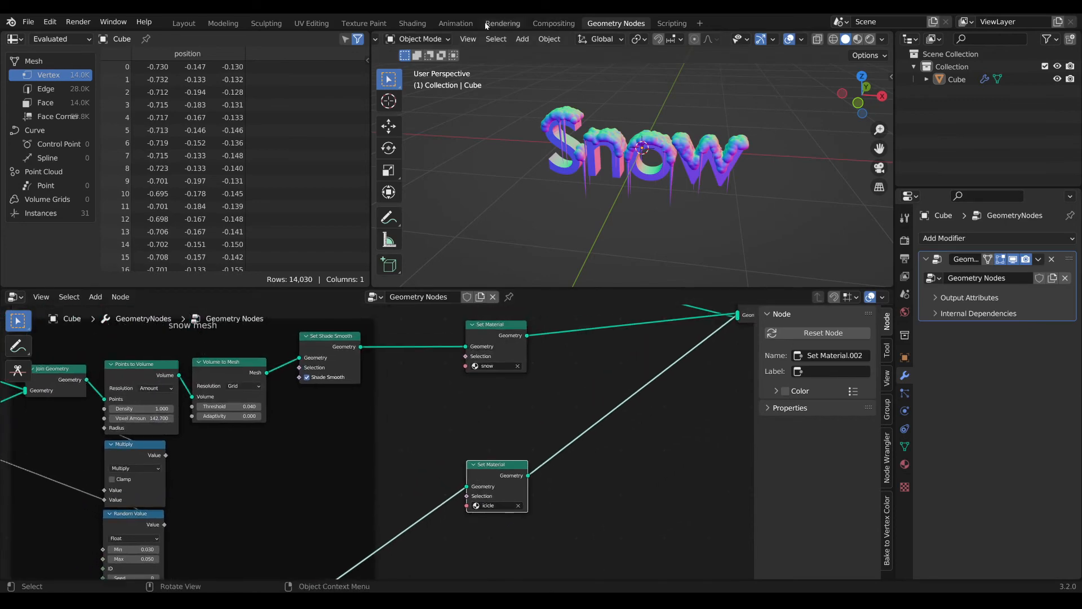
# - Open the snow material in the shader editor and set its Principled BSDF Subsurface to 1.000
pyautogui.click(412, 24)
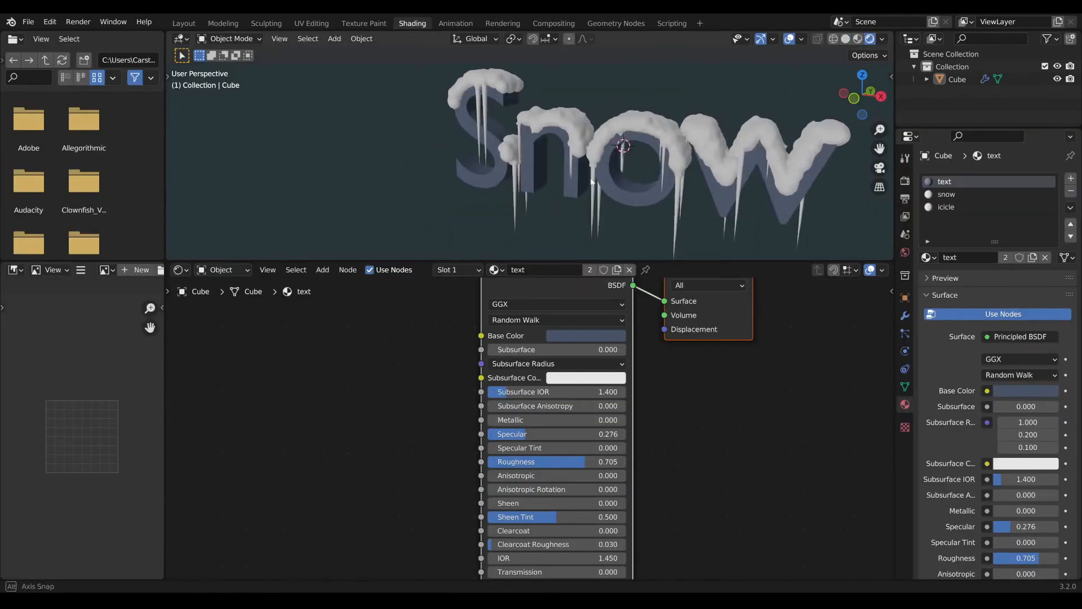
pyautogui.moveTo(684, 205); pyautogui.dragTo(612, 188, button='middle')
pyautogui.scroll(-1, 698, 342)
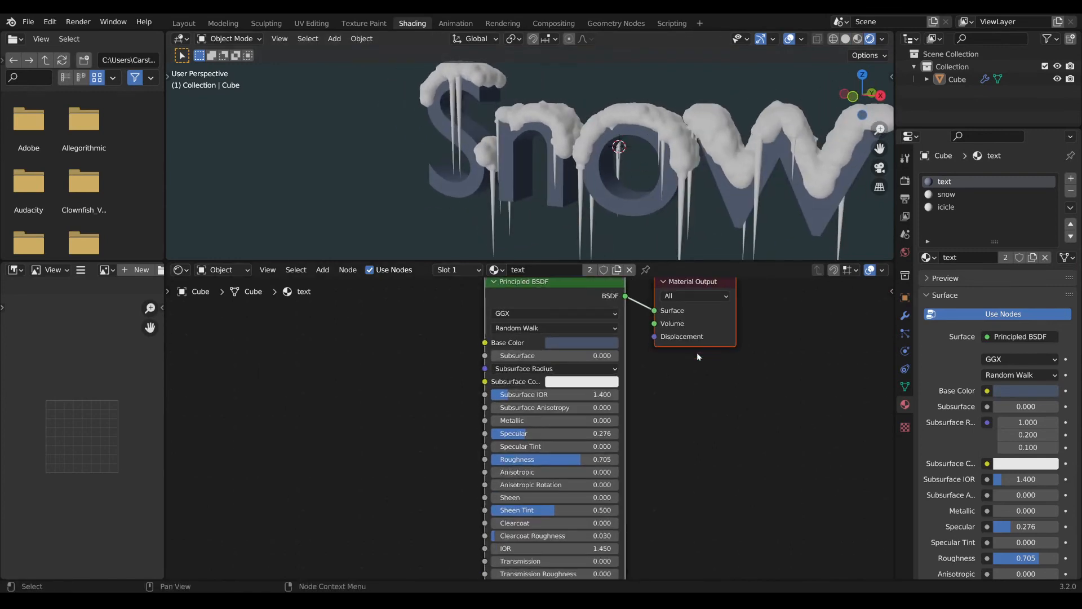
pyautogui.click(935, 195)
pyautogui.moveTo(591, 389); pyautogui.dragTo(610, 420, button='middle')
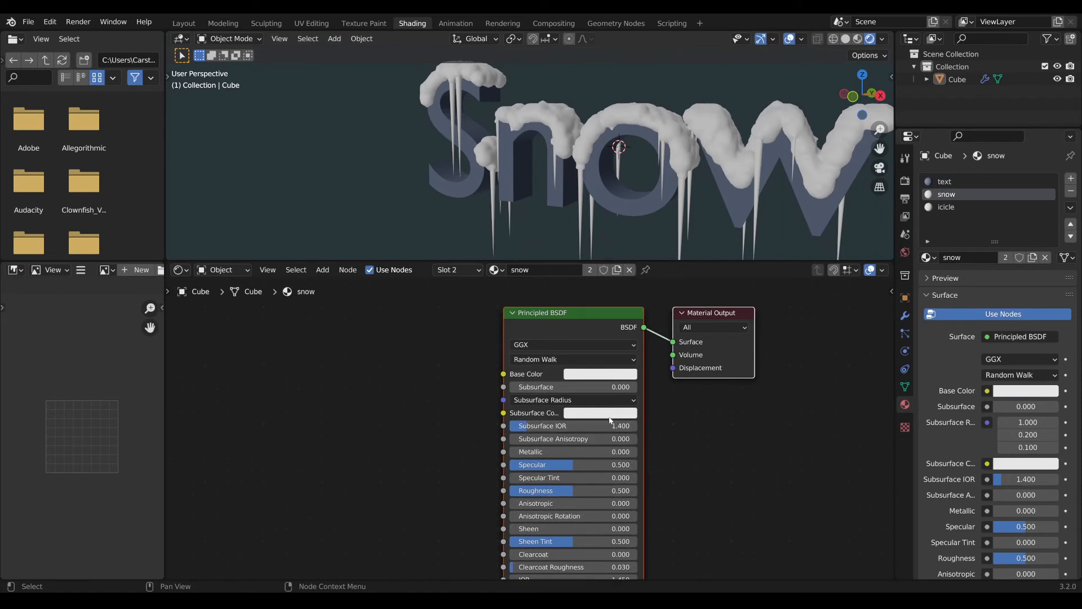
pyautogui.click(569, 399)
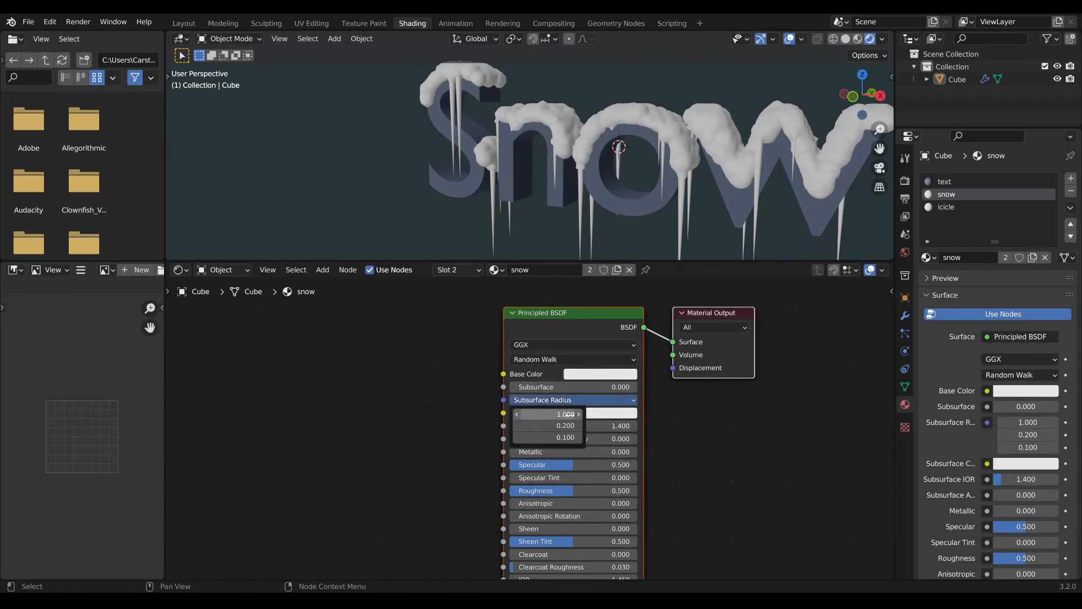
pyautogui.moveTo(565, 388); pyautogui.dragTo(693, 388)
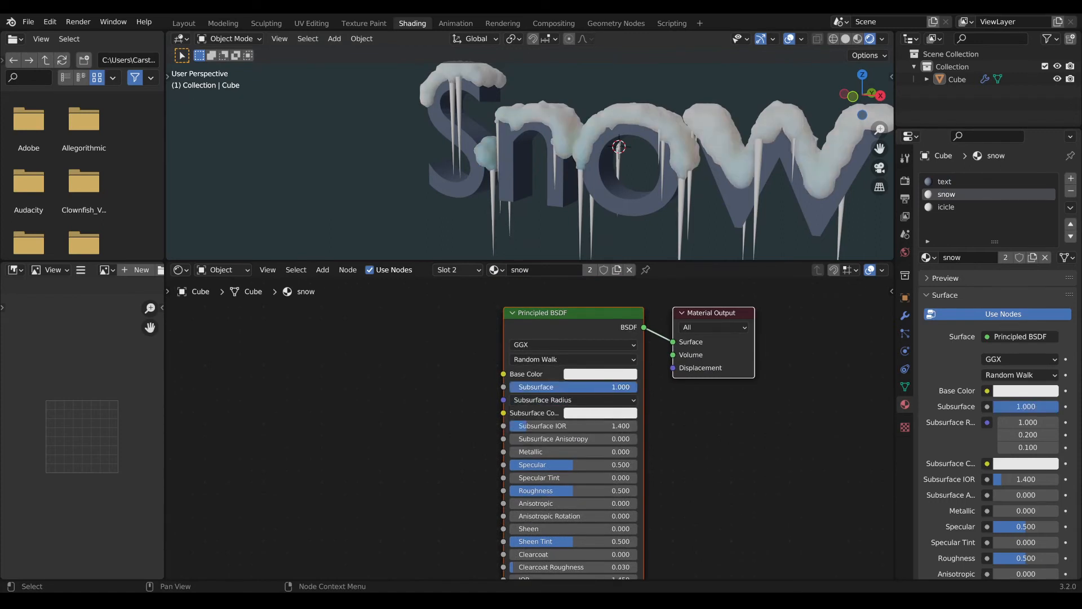
pyautogui.moveTo(630, 162); pyautogui.dragTo(591, 167, button='middle')
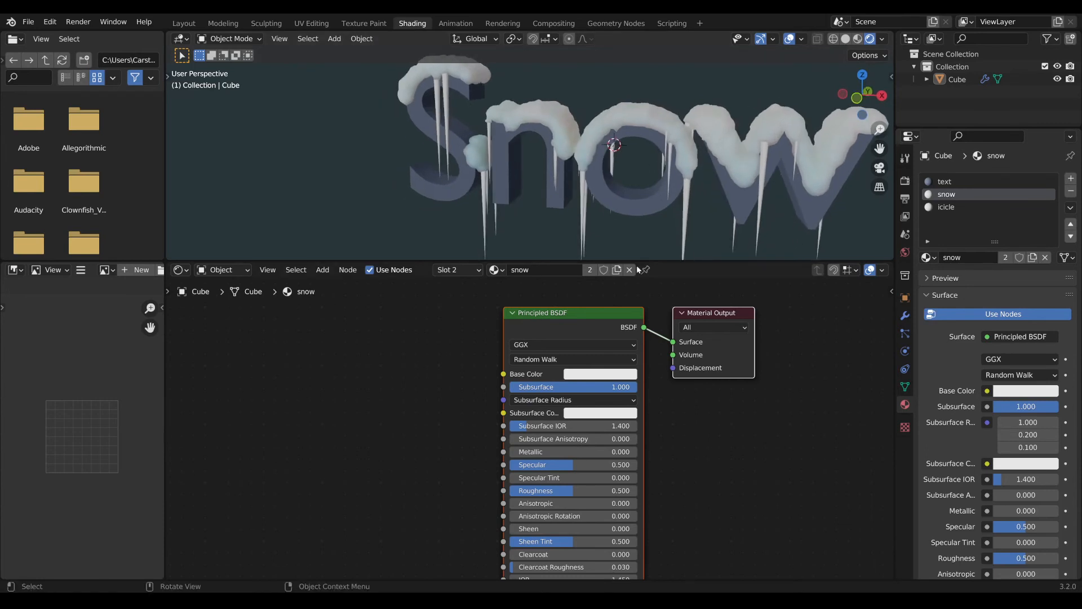
# - Set all three Subsurface Radius values of the snow material to 1.0
pyautogui.click(552, 399)
pyautogui.moveTo(563, 416); pyautogui.dragTo(563, 439)
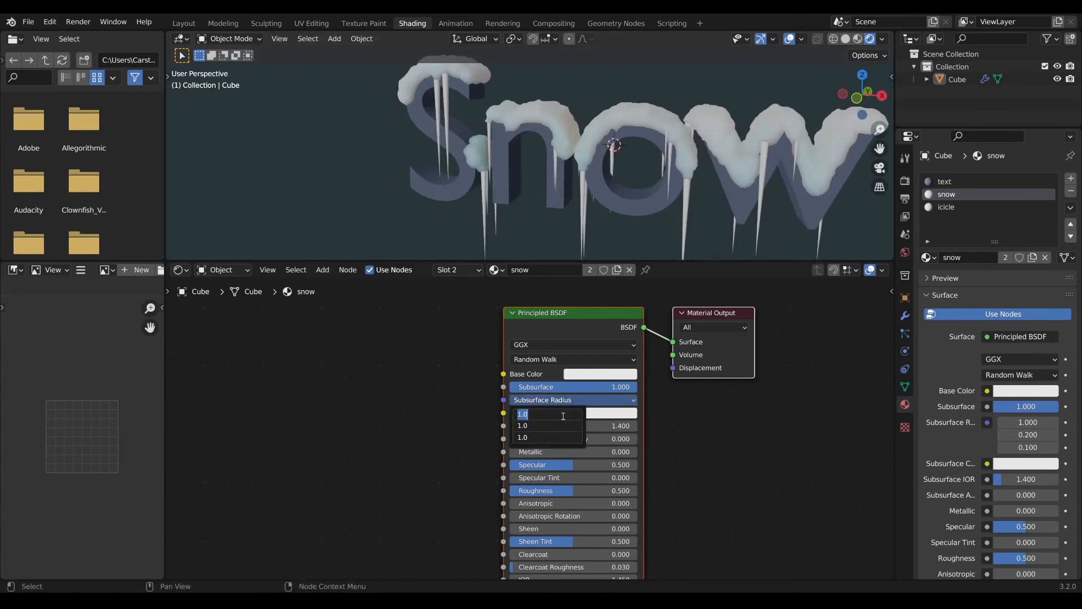
pyautogui.press('Return')
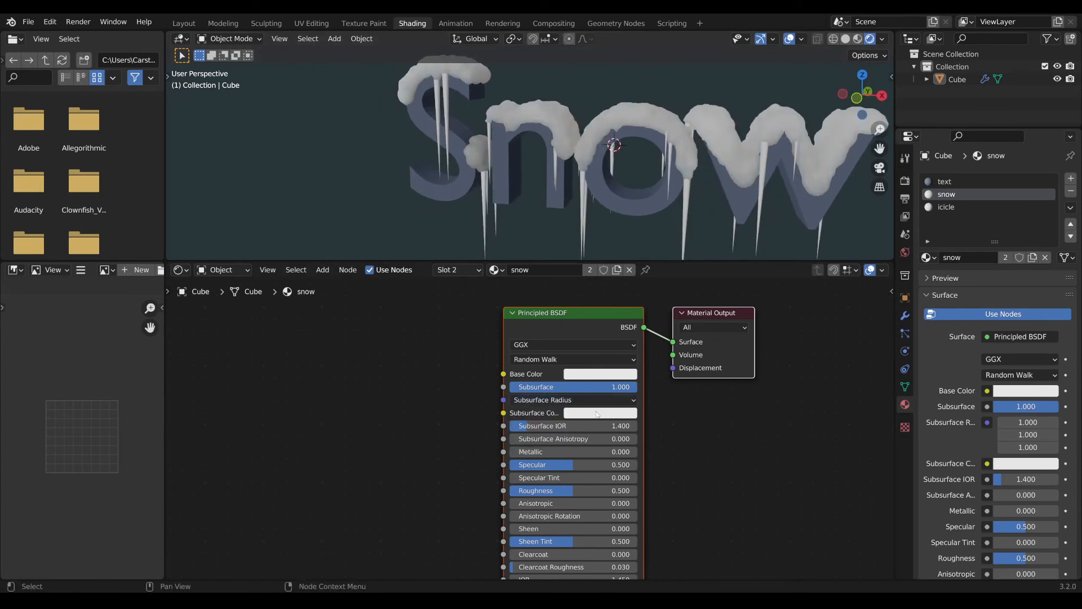
# - Change the snow material's Subsurface Color to a very light bluish white
pyautogui.click(601, 413)
pyautogui.moveTo(614, 289); pyautogui.dragTo(613, 284)
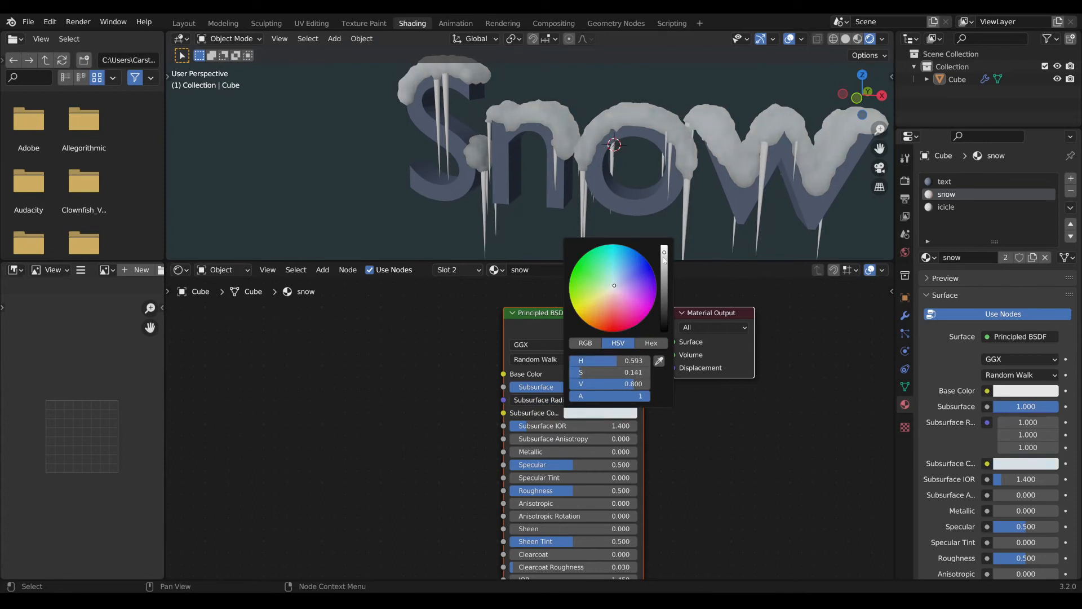
pyautogui.moveTo(699, 180)
pyautogui.mouseDown(button='middle')
pyautogui.moveTo(707, 165)
pyautogui.moveTo(708, 185)
pyautogui.mouseUp(button='middle')
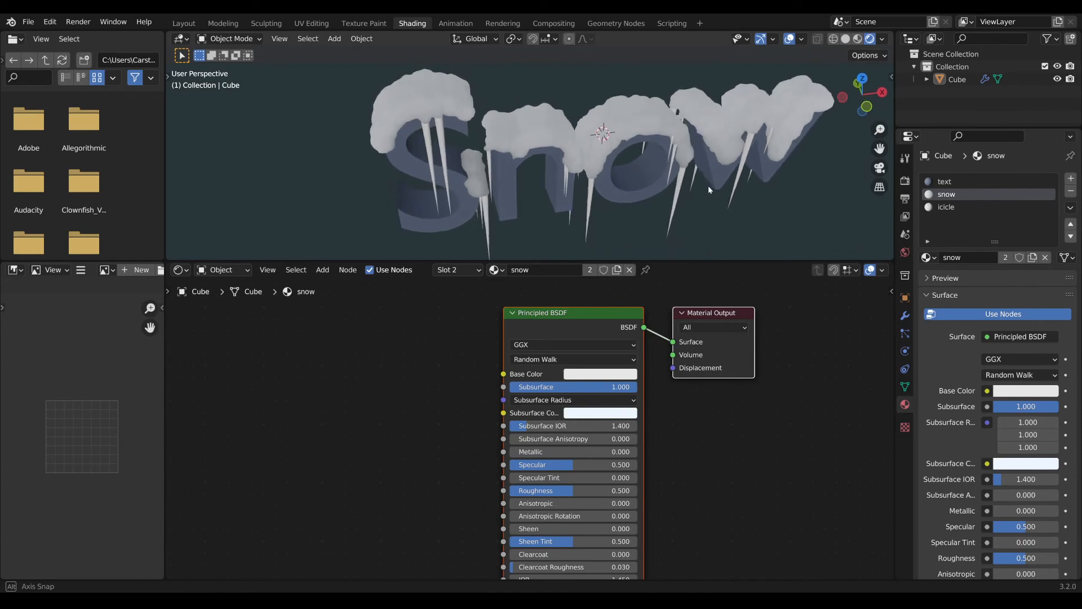
pyautogui.scroll(8, 708, 185)
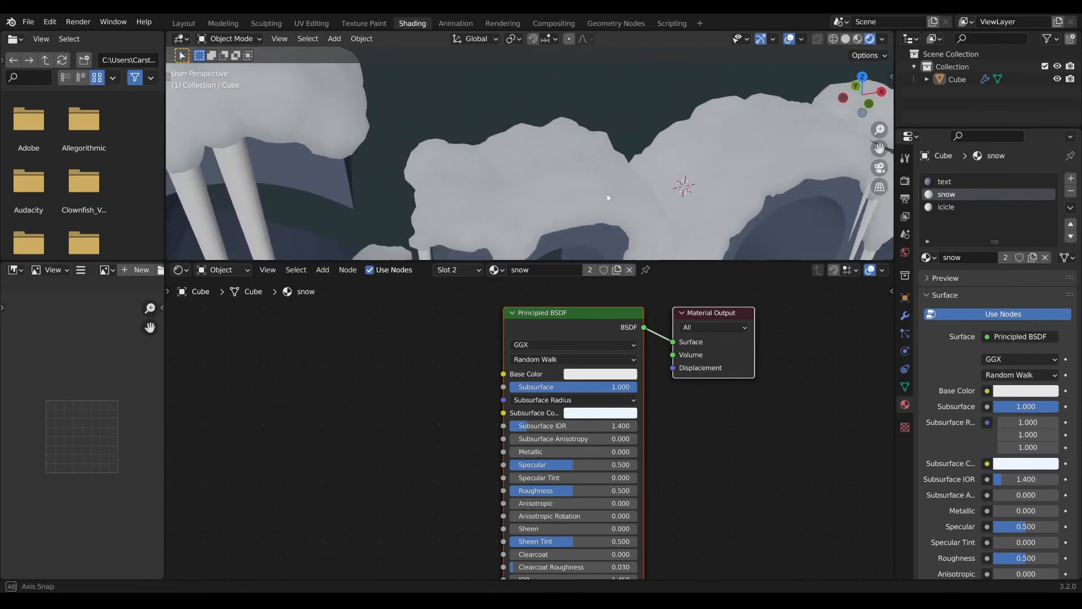
pyautogui.moveTo(609, 198); pyautogui.dragTo(659, 161, button='middle')
pyautogui.scroll(-4, 633, 160)
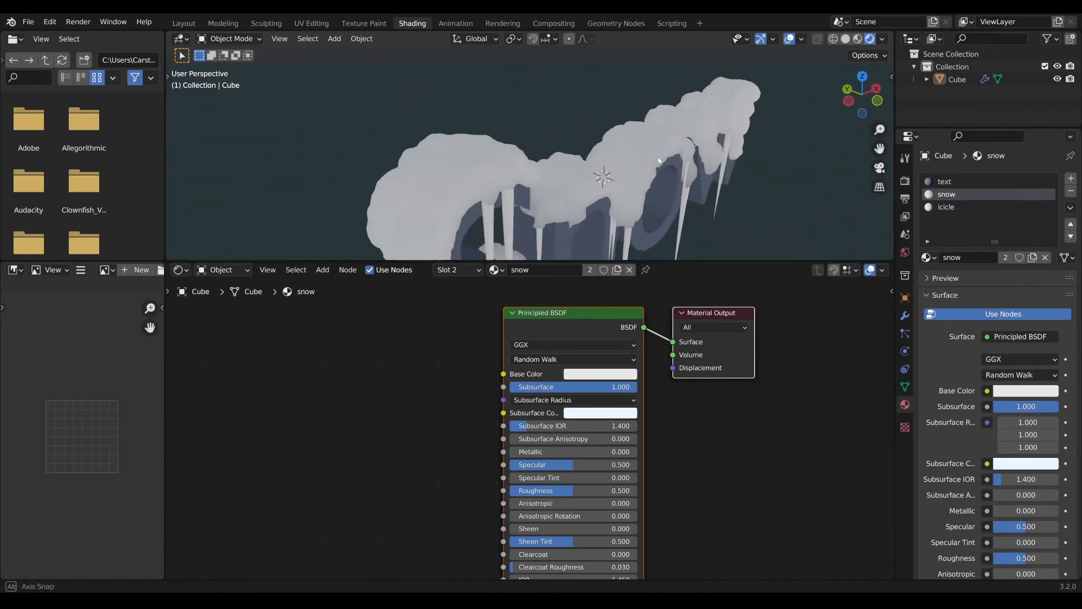
pyautogui.scroll(3, 659, 161)
pyautogui.scroll(-2, 647, 186)
# - Add a Voronoi Texture node in front of the Principled BSDF in the snow material
pyautogui.moveTo(400, 457); pyautogui.dragTo(576, 436, button='middle')
pyautogui.hotkey('shift', 'a')
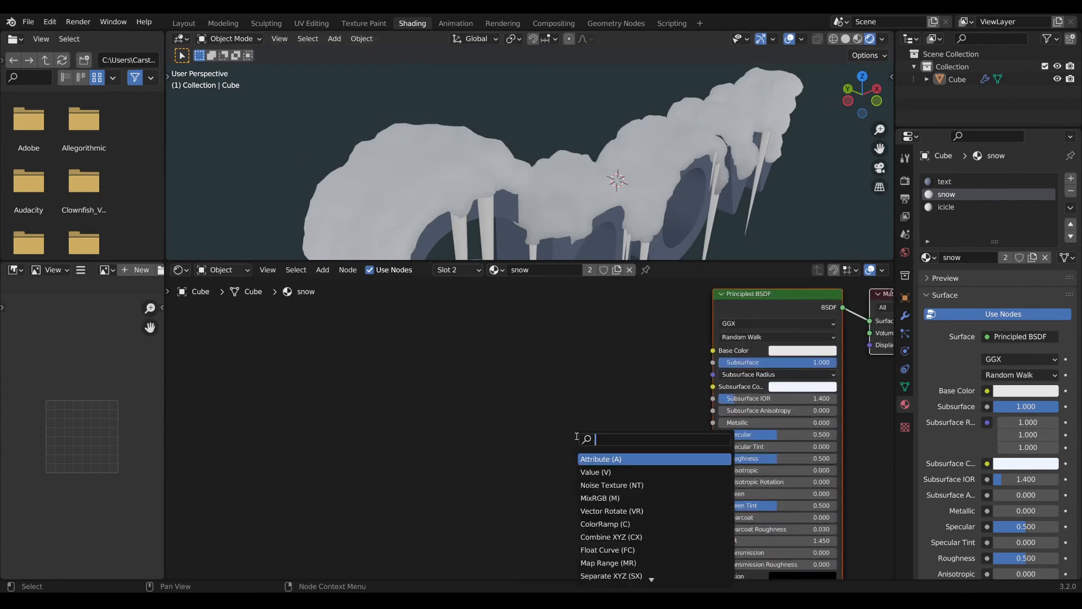
pyautogui.write('vo')
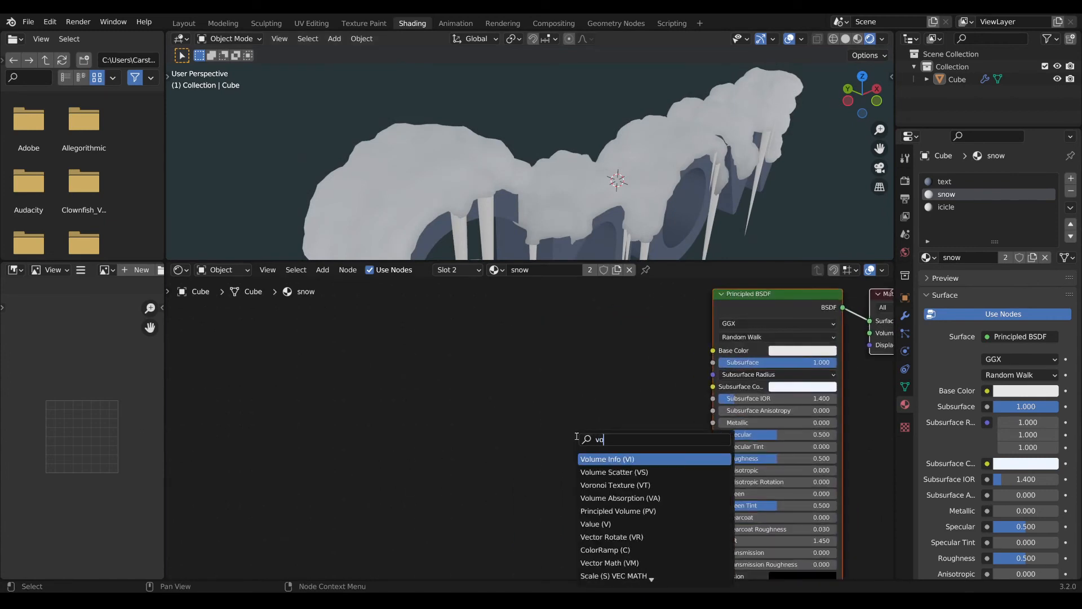
pyautogui.press('Down')
pyautogui.press('Down')
pyautogui.press('Return')
pyautogui.click(495, 341)
pyautogui.moveTo(614, 365); pyautogui.dragTo(585, 370, button='middle')
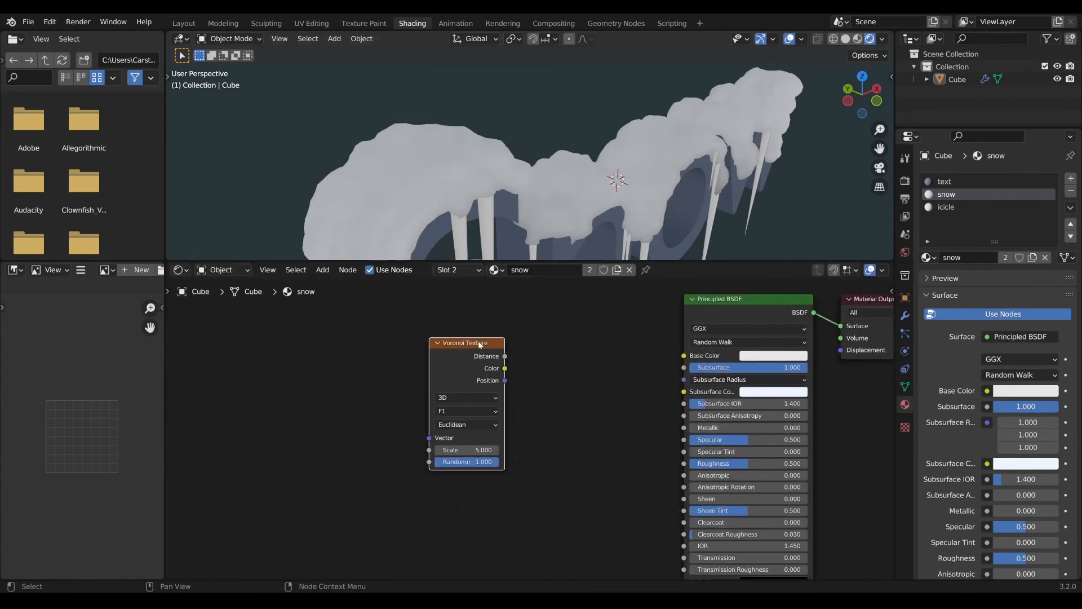
pyautogui.moveTo(480, 345); pyautogui.dragTo(466, 342)
# - Preview the Voronoi Texture's Color output on the snow and inspect the pattern from several angles
pyautogui.scroll(3, 516, 414)
pyautogui.moveTo(483, 352); pyautogui.dragTo(437, 362, button='middle')
pyautogui.keyDown('ctrl'); pyautogui.keyDown('shift'); pyautogui.click(398, 336); pyautogui.keyUp('shift'); pyautogui.keyUp('ctrl')
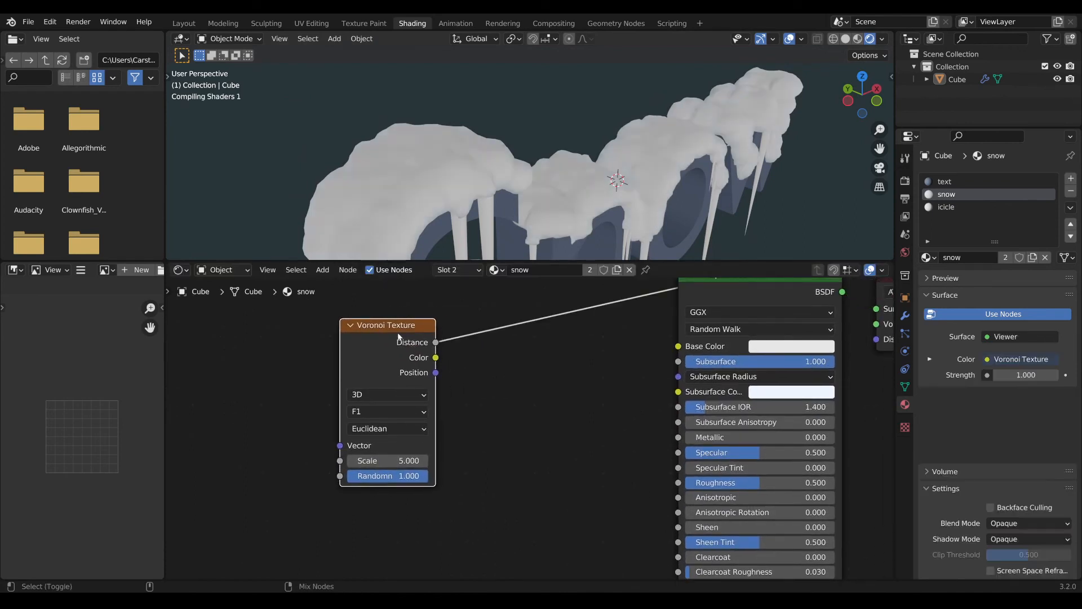
pyautogui.keyDown('ctrl'); pyautogui.keyDown('shift'); pyautogui.click(397, 336); pyautogui.keyUp('shift'); pyautogui.keyUp('ctrl')
pyautogui.moveTo(564, 138)
pyautogui.mouseDown(button='middle')
pyautogui.moveTo(526, 141)
pyautogui.moveTo(550, 141)
pyautogui.mouseUp(button='middle')
pyautogui.scroll(-2, 462, 388)
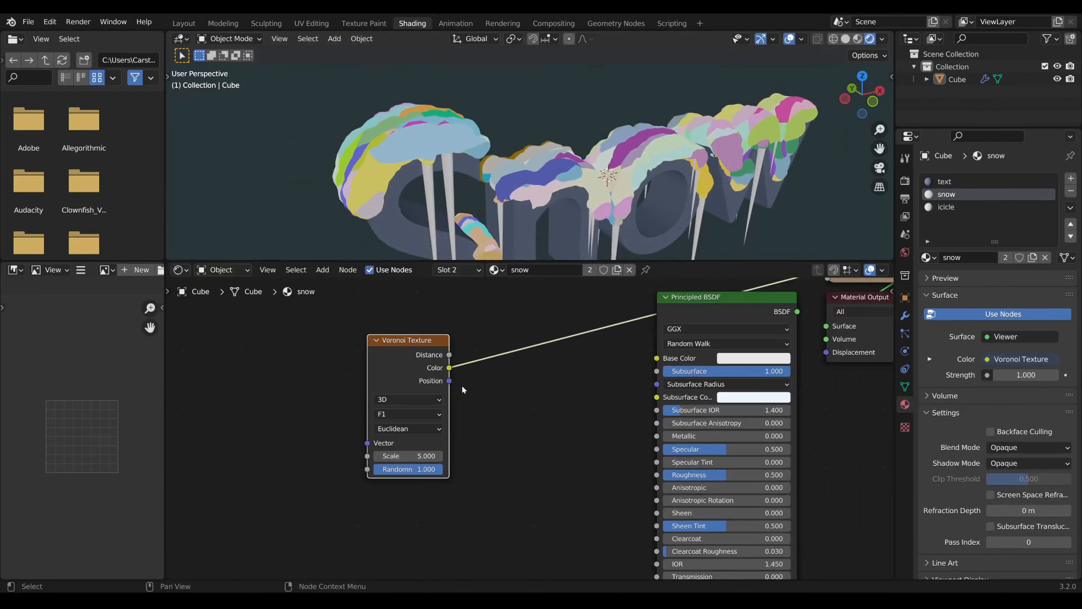
pyautogui.moveTo(434, 160); pyautogui.dragTo(456, 158, button='middle')
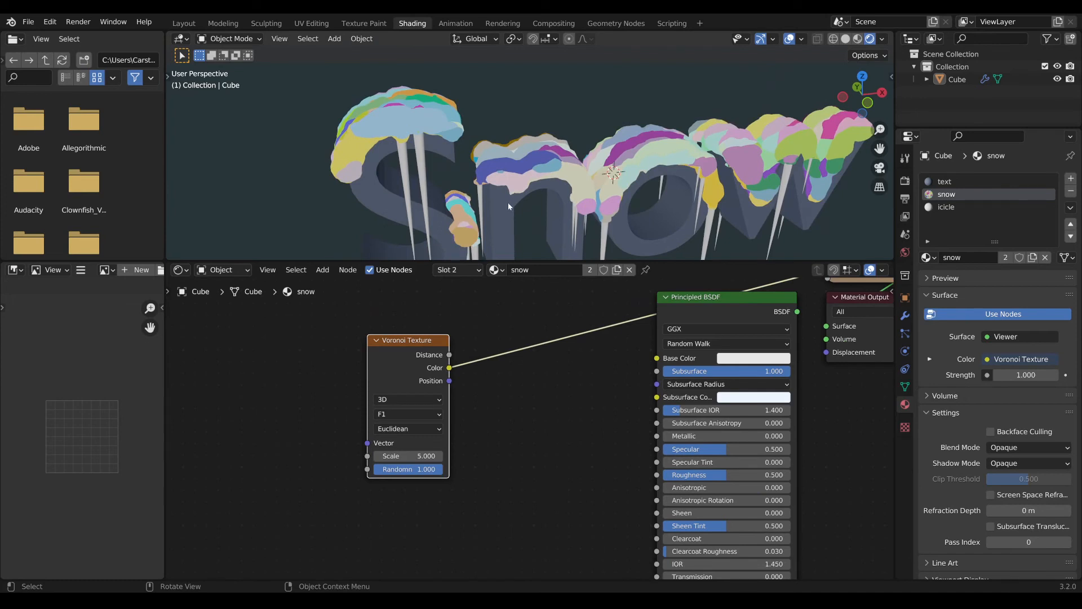
pyautogui.moveTo(508, 202); pyautogui.dragTo(565, 197, button='middle')
# - Add Texture Coordinate and Mapping nodes to the Voronoi Texture and feed the Mapping from the Object coordinates
pyautogui.moveTo(404, 343); pyautogui.dragTo(466, 336)
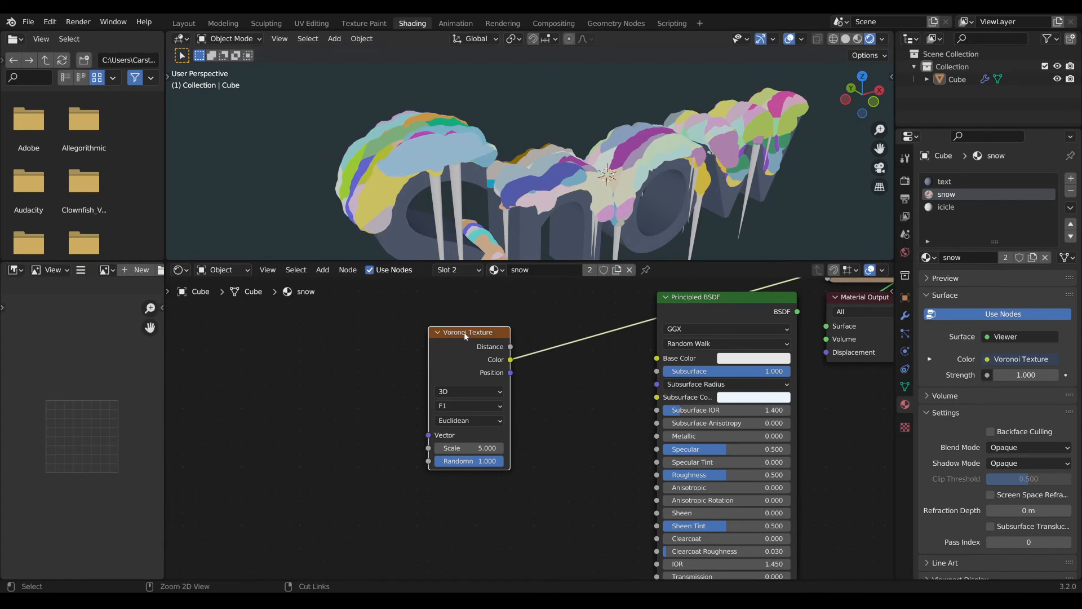
pyautogui.hotkey('ctrl', 't')
pyautogui.moveTo(439, 352); pyautogui.dragTo(602, 304, button='middle')
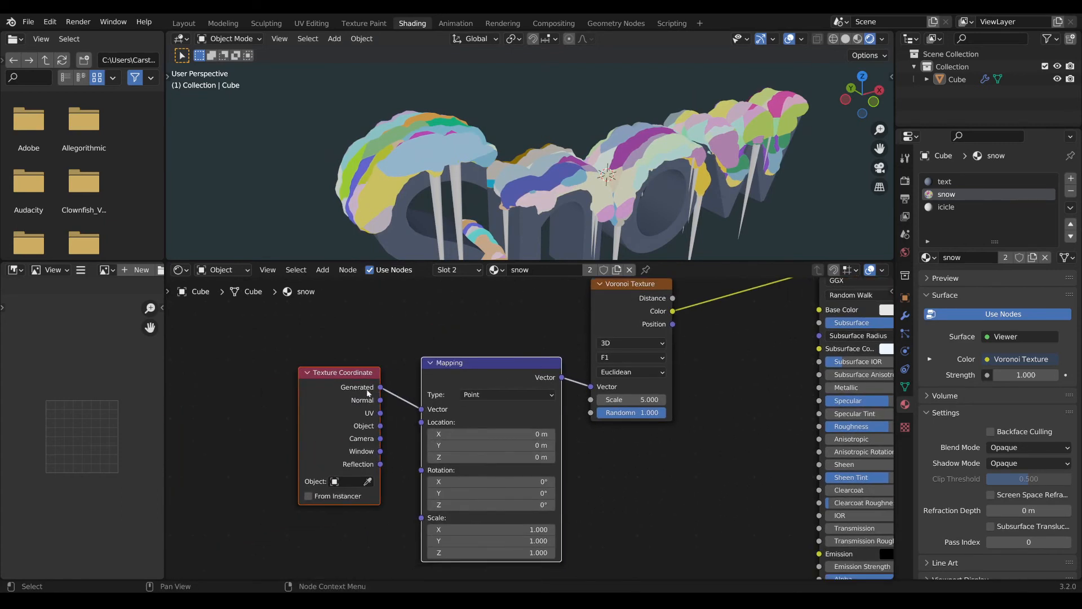
pyautogui.moveTo(367, 393); pyautogui.dragTo(386, 320)
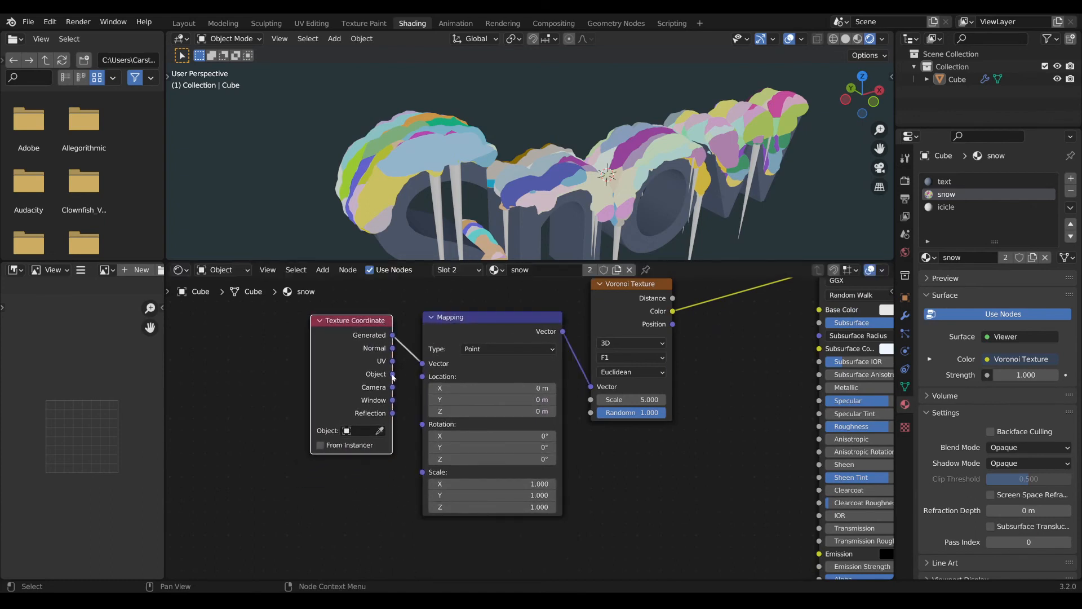
pyautogui.moveTo(393, 374); pyautogui.dragTo(422, 363)
pyautogui.moveTo(518, 151); pyautogui.dragTo(480, 145, button='middle')
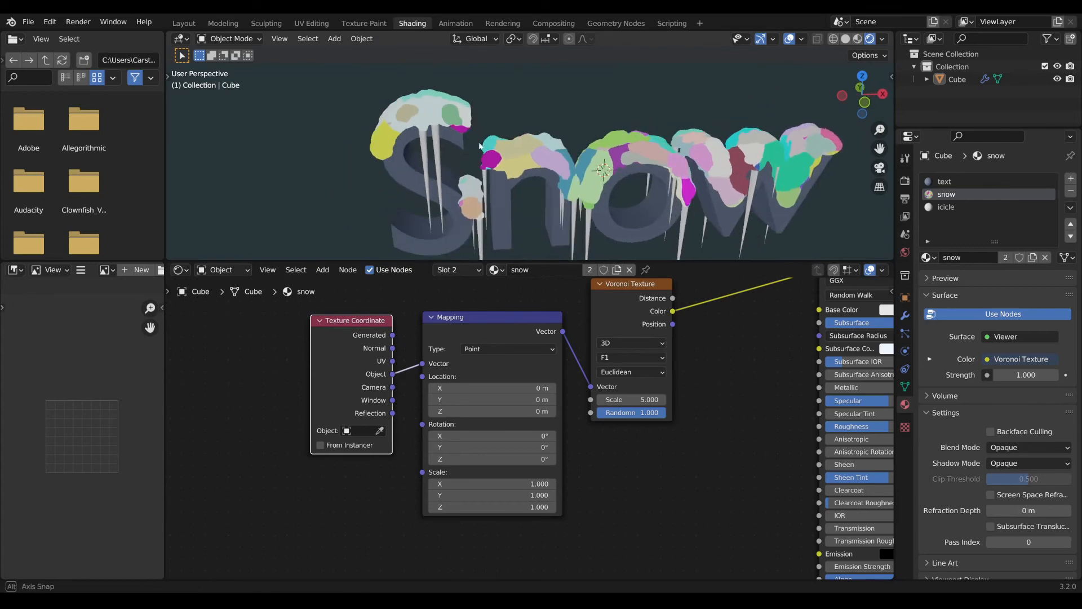
# - Increase the Voronoi Texture's Scale to 660.300 for a very fine grain on the snow
pyautogui.moveTo(629, 399); pyautogui.dragTo(715, 399)
pyautogui.scroll(8, 529, 158)
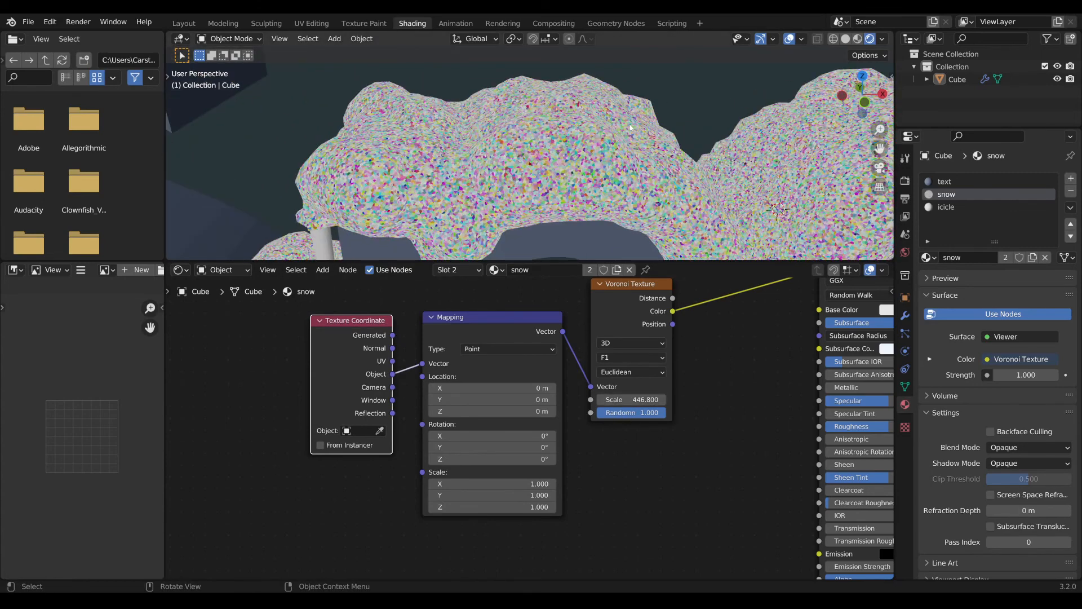
pyautogui.moveTo(632, 401); pyautogui.dragTo(686, 402)
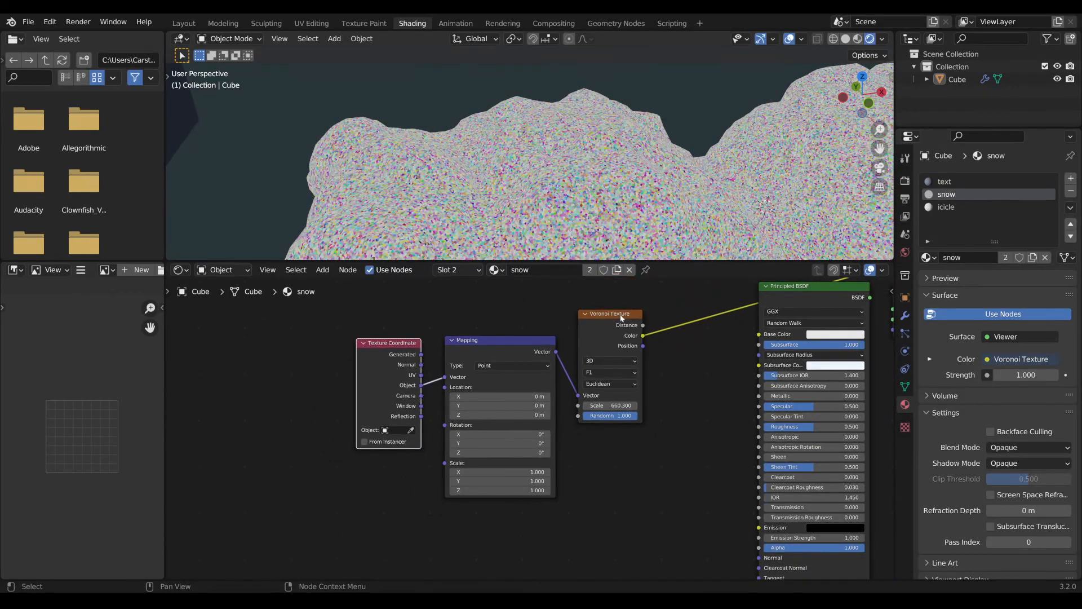
# - Reposition the Voronoi Texture node beside the Mapping node and connect its Color output to the Principled BSDF's Normal input
pyautogui.moveTo(621, 318); pyautogui.dragTo(606, 343)
pyautogui.scroll(-1, 516, 372)
pyautogui.keyDown('ctrl'); pyautogui.scroll(-5, 511, 382); pyautogui.keyUp('ctrl')
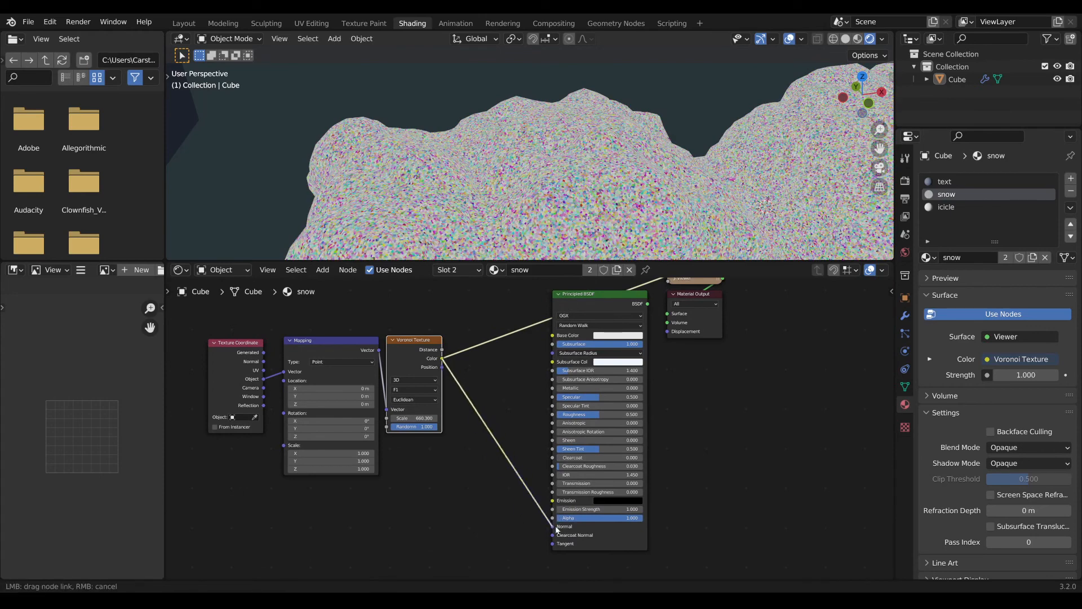
pyautogui.moveTo(500, 406); pyautogui.dragTo(460, 486, button='middle')
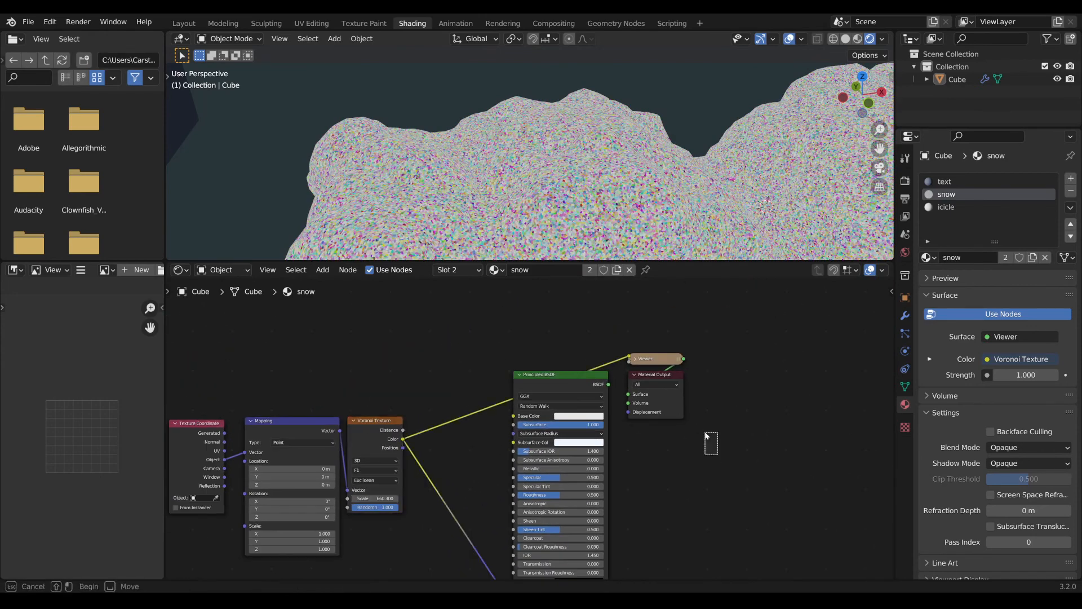
# - Move the Viewer and Material Output nodes away from the Principled BSDF and route the Principled BSDF back to the output
pyautogui.click(660, 362)
pyautogui.moveTo(659, 362); pyautogui.dragTo(723, 408)
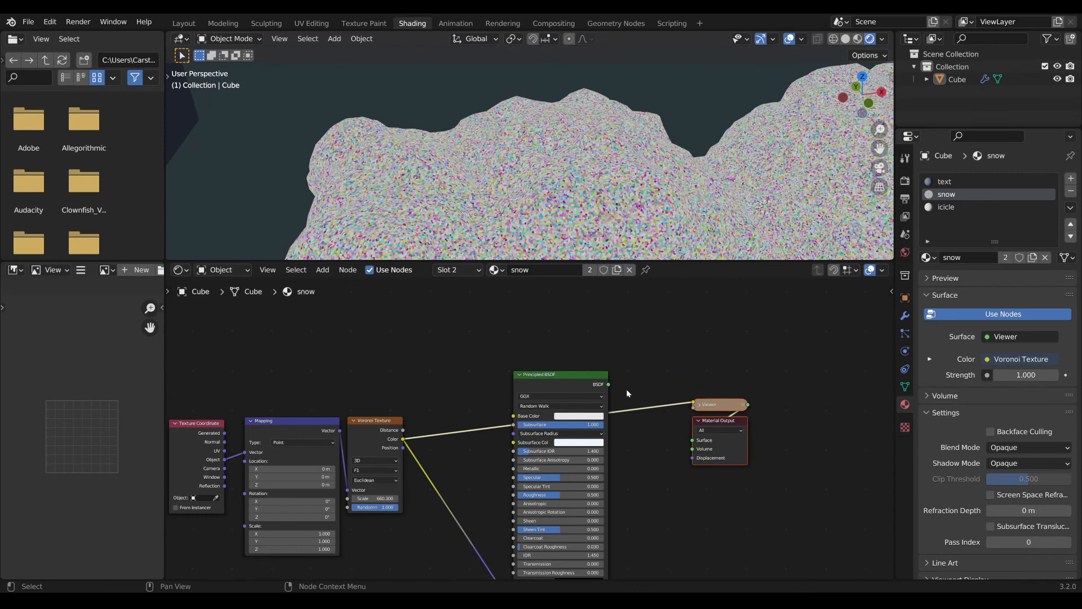
pyautogui.keyDown('ctrl'); pyautogui.keyDown('shift'); pyautogui.click(597, 379); pyautogui.keyUp('shift'); pyautogui.keyUp('ctrl')
# - Add a Sun light to the scene with the snowy text
pyautogui.keyDown('shift'); pyautogui.moveTo(511, 140); pyautogui.dragTo(579, 179, button='middle'); pyautogui.keyUp('shift')
pyautogui.hotkey('shift', 'a')
pyautogui.moveTo(579, 179)
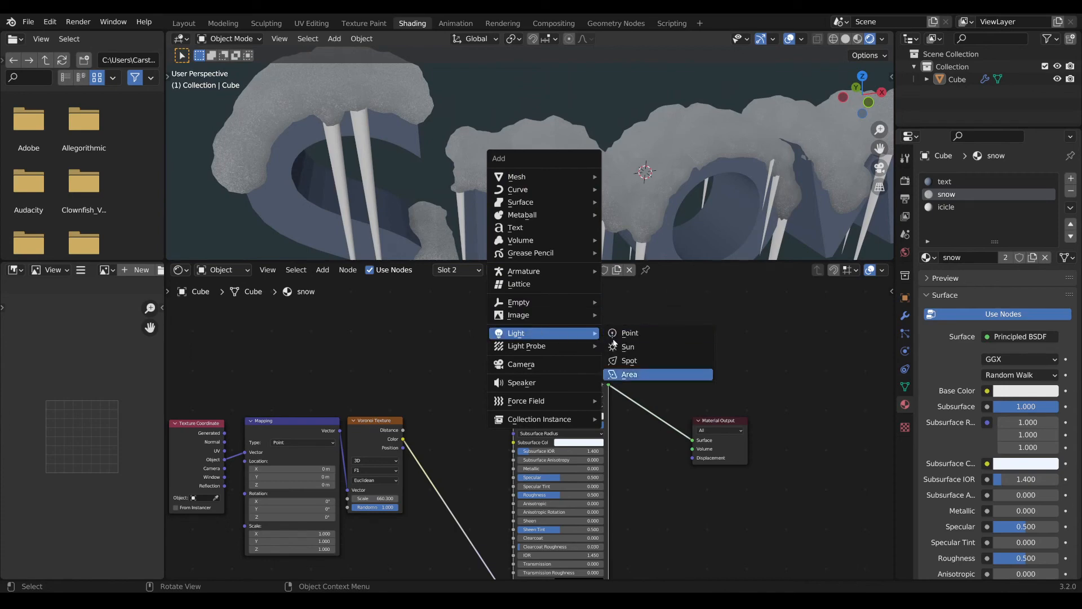
pyautogui.click(625, 348)
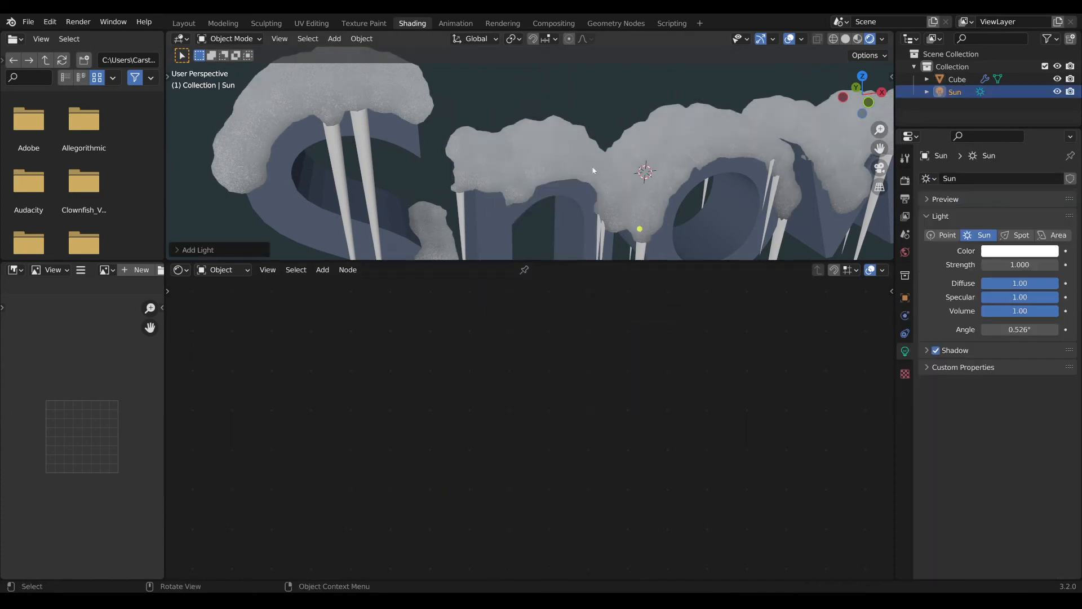
# - Tilt the Sun light and move it above the text, offset to one side
pyautogui.scroll(-6, 642, 169)
pyautogui.moveTo(642, 169); pyautogui.dragTo(655, 212, button='middle')
pyautogui.press('r')
pyautogui.click(690, 156)
pyautogui.press('g')
pyautogui.click(615, 153)
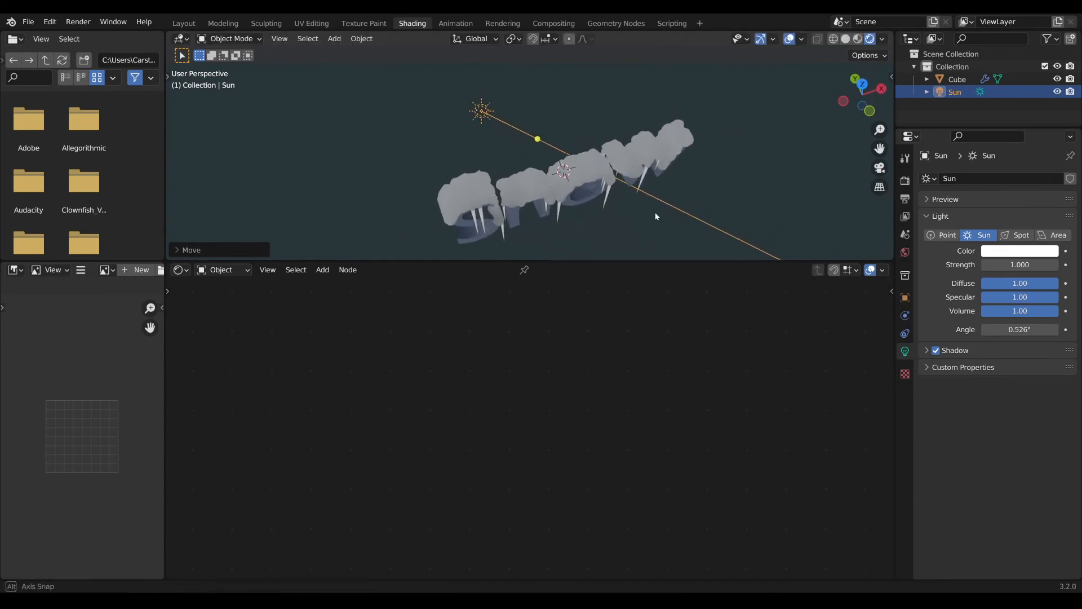
# - Rotate the Sun light further so its beam points diagonally down across the front of the text
pyautogui.press('r')
pyautogui.click(635, 248)
pyautogui.moveTo(635, 249); pyautogui.dragTo(603, 151, button='middle')
pyautogui.press('r')
pyautogui.click(696, 150)
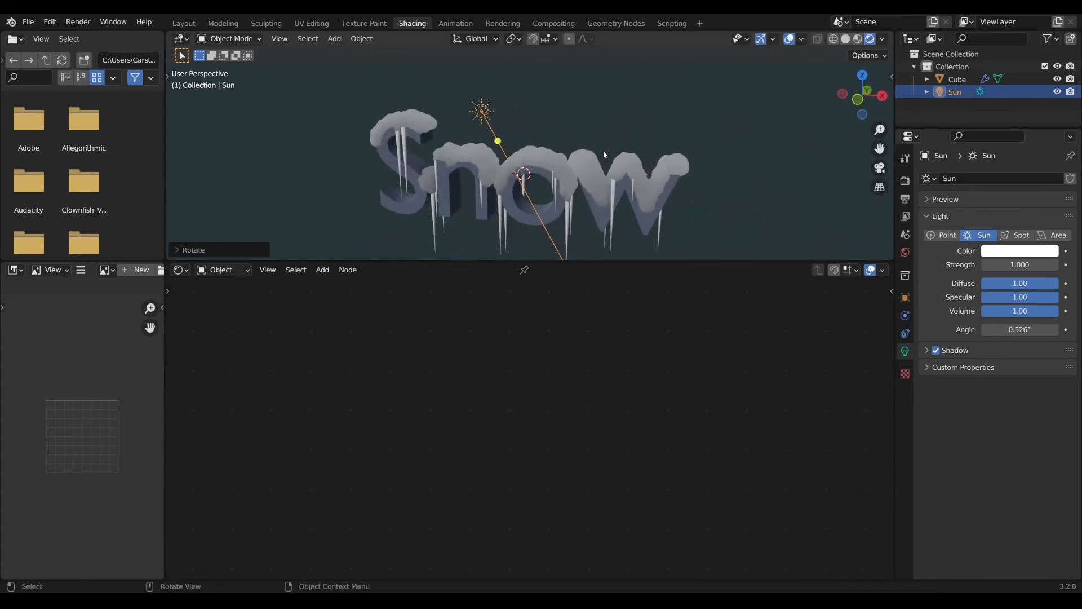
# - Increase the Sun light's strength and check the snow surface up close from several angles
pyautogui.scroll(5, 603, 150)
pyautogui.moveTo(1019, 265); pyautogui.dragTo(1044, 265)
pyautogui.moveTo(454, 123); pyautogui.dragTo(492, 222, button='middle')
pyautogui.scroll(3, 493, 222)
pyautogui.moveTo(506, 120); pyautogui.dragTo(563, 209, button='middle')
pyautogui.scroll(3, 532, 150)
pyautogui.scroll(-3, 633, 175)
pyautogui.scroll(-1, 674, 181)
pyautogui.scroll(-3, 600, 168)
# - Select the snow-covered text and shift the Texture Coordinate, Mapping and Voronoi Texture nodes as a group toward the Principled BSDF
pyautogui.click(600, 168)
pyautogui.scroll(5, 566, 195)
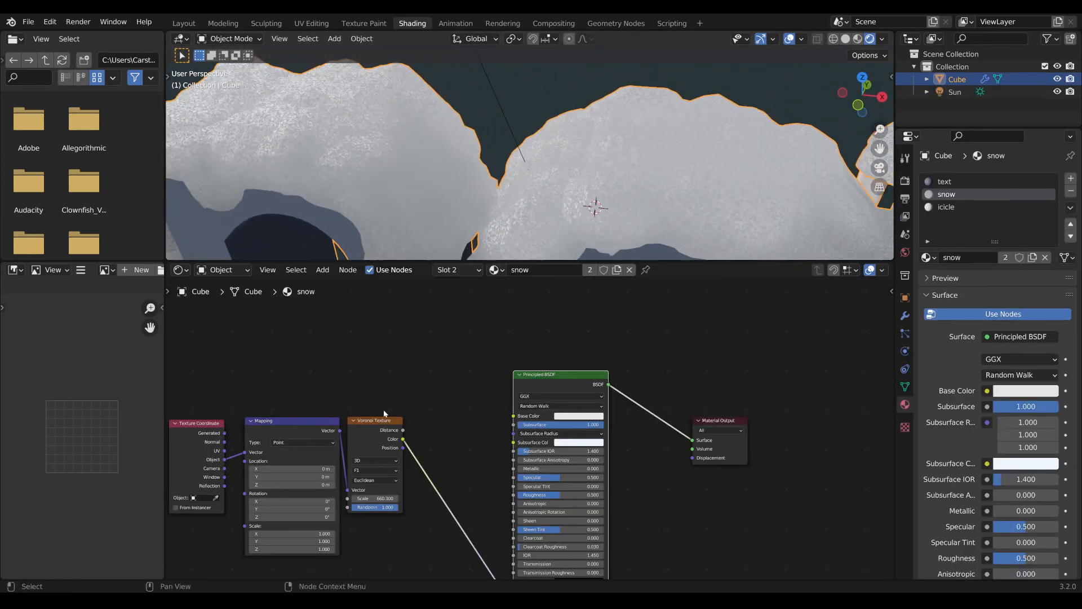
pyautogui.scroll(-1, 394, 395)
pyautogui.moveTo(394, 394); pyautogui.dragTo(519, 343, button='middle')
pyautogui.scroll(-1, 519, 343)
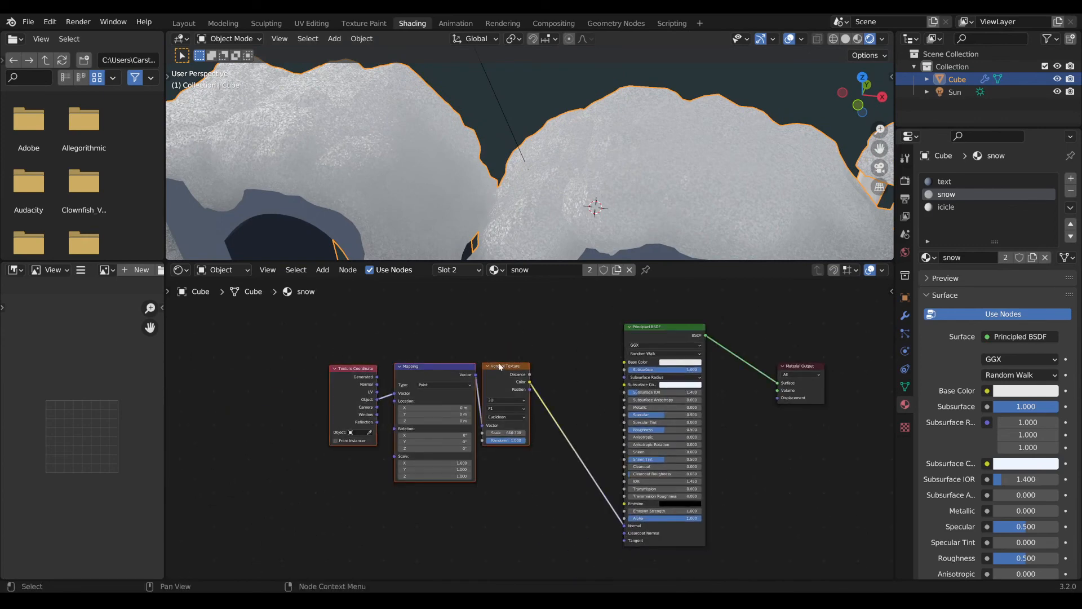
pyautogui.moveTo(499, 366); pyautogui.dragTo(520, 354)
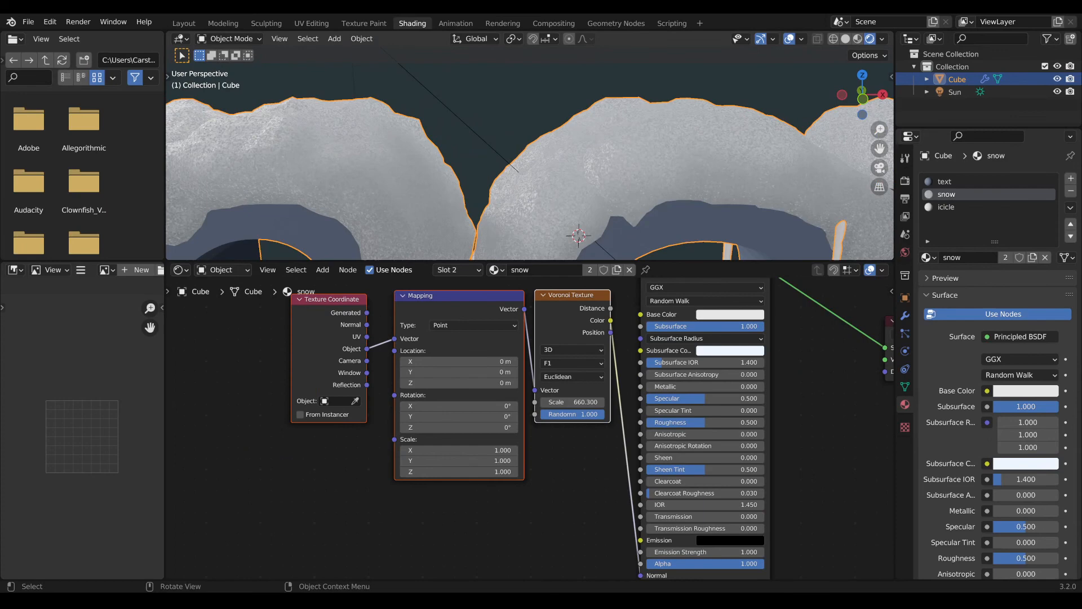
# - Move the three texture nodes back from the Principled BSDF to leave room for another node between them
pyautogui.scroll(-1, 533, 169)
pyautogui.scroll(-1, 580, 338)
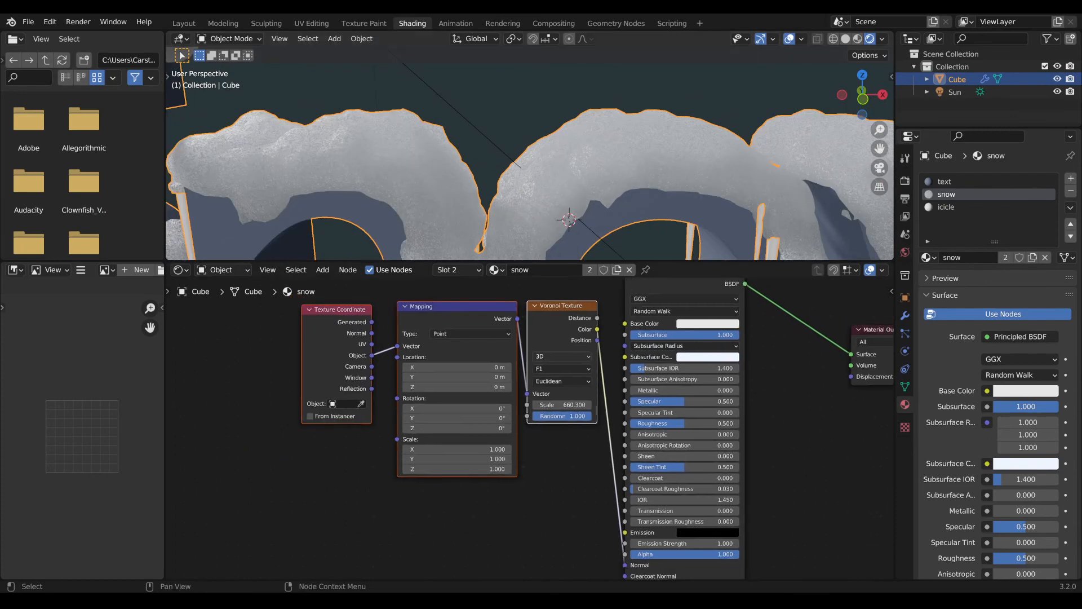
pyautogui.moveTo(579, 288); pyautogui.dragTo(484, 309, button='middle')
pyautogui.scroll(2, 484, 309)
pyautogui.moveTo(485, 293); pyautogui.dragTo(208, 446)
pyautogui.moveTo(464, 341); pyautogui.dragTo(380, 340)
pyautogui.moveTo(422, 381); pyautogui.dragTo(515, 375, button='middle')
# - Insert a Normal Map node on the link between the Voronoi Texture's Color and the Principled BSDF's Normal
pyautogui.press('Tab')
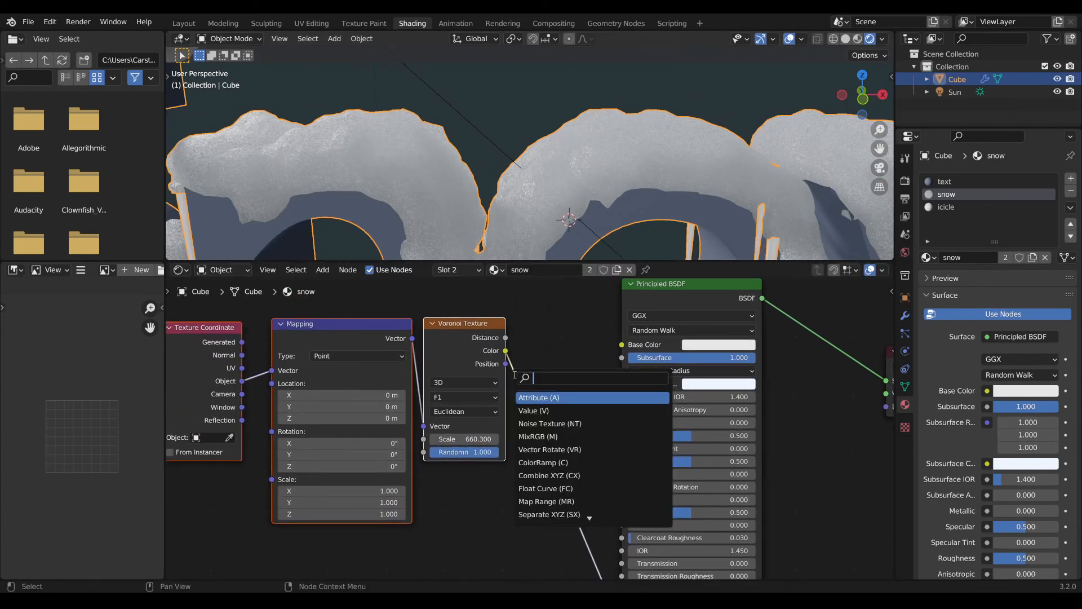
pyautogui.write('no')
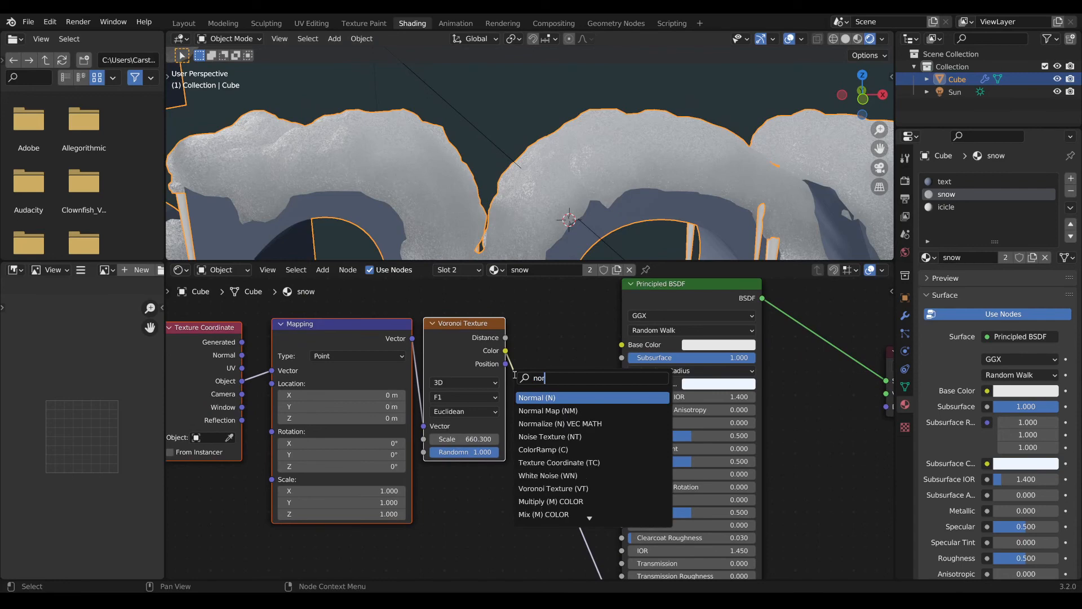
pyautogui.write('r')
pyautogui.click(584, 410)
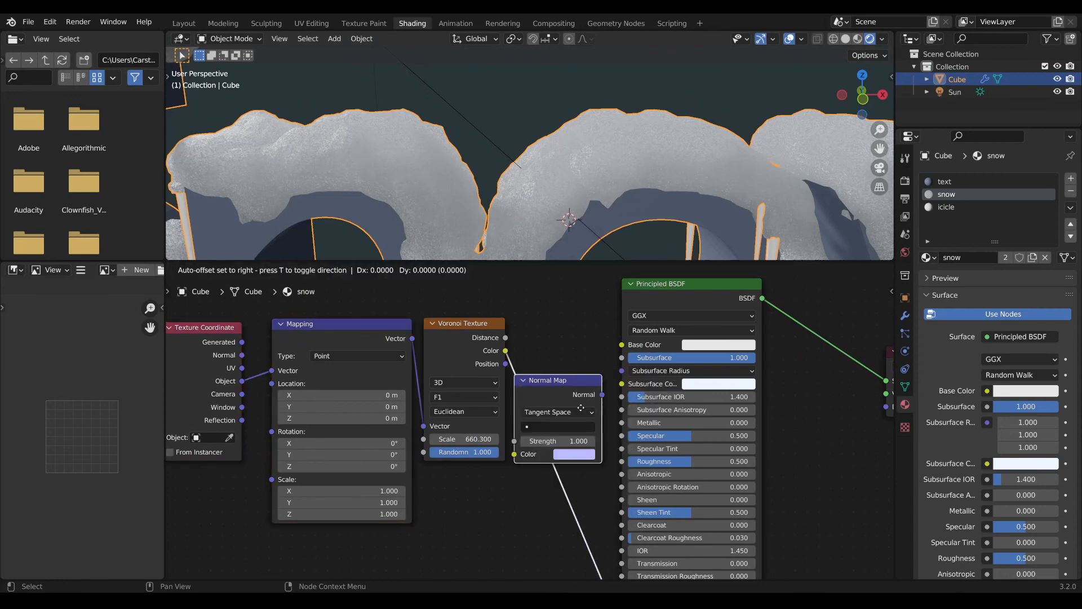
pyautogui.click(568, 514)
pyautogui.moveTo(606, 499); pyautogui.dragTo(611, 524)
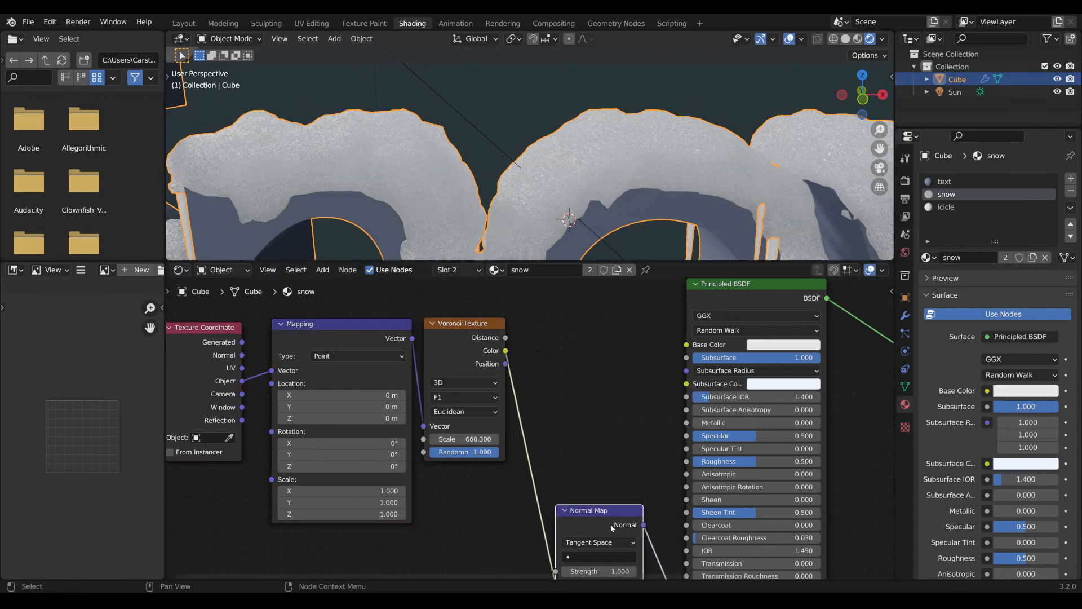
# - Lower the Normal Map's Strength to 0.360 for a softer snow grain
pyautogui.scroll(1, 610, 525)
pyautogui.moveTo(611, 524); pyautogui.dragTo(554, 443, button='middle')
pyautogui.keyDown('shift'); pyautogui.moveTo(539, 494); pyautogui.dragTo(516, 495); pyautogui.keyUp('shift')
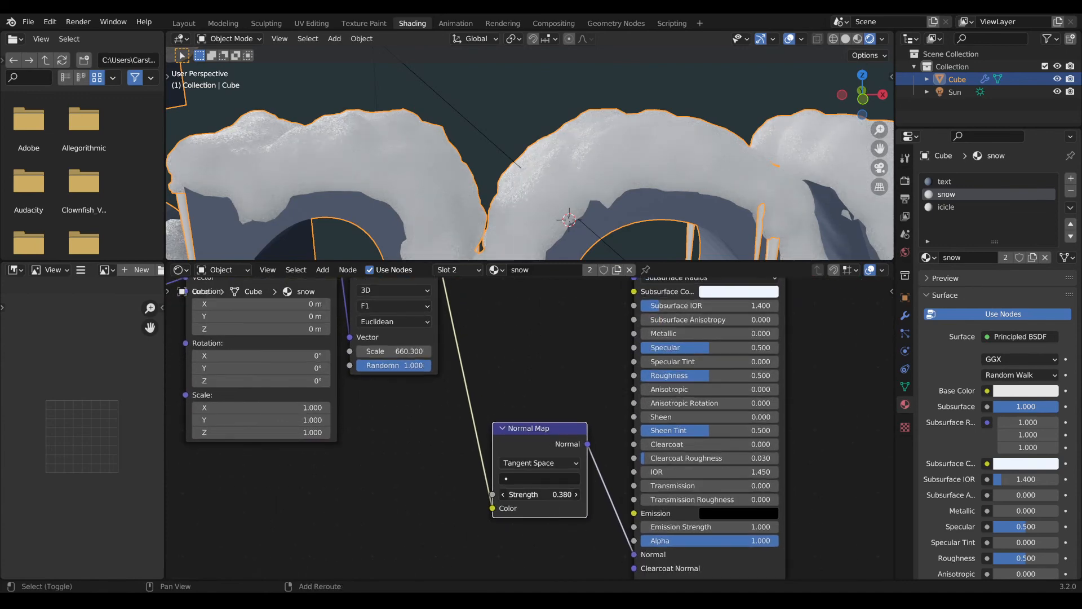
pyautogui.scroll(3, 662, 186)
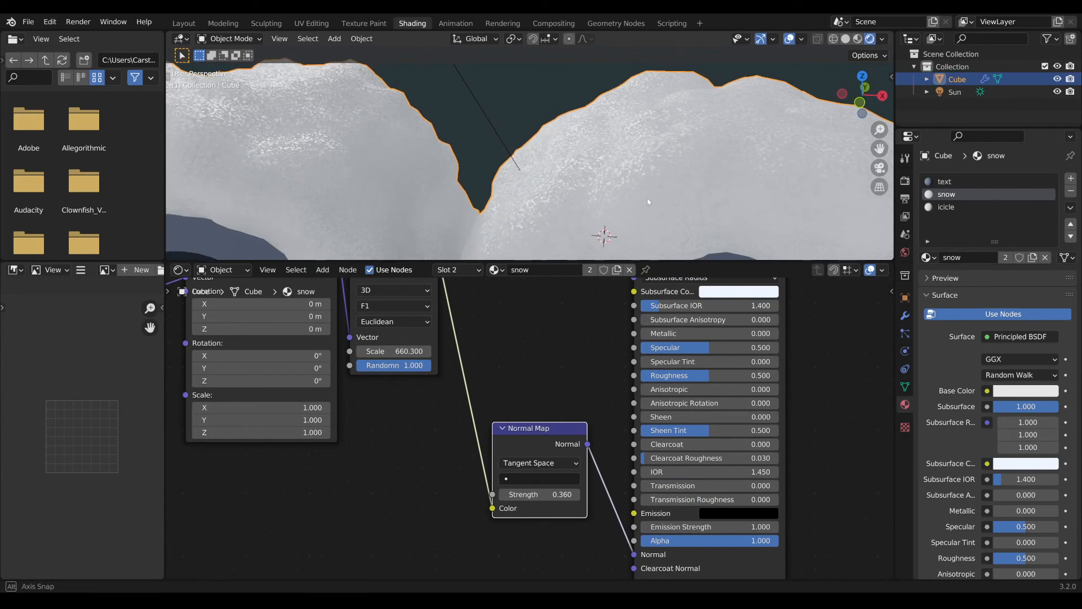
# - Move the Normal Map node lower and reduce the snow material's Roughness to 0.171
pyautogui.moveTo(519, 329); pyautogui.dragTo(468, 344, button='middle')
pyautogui.moveTo(491, 444); pyautogui.dragTo(502, 489)
pyautogui.moveTo(526, 410); pyautogui.dragTo(435, 493, button='middle')
pyautogui.scroll(1, 518, 474)
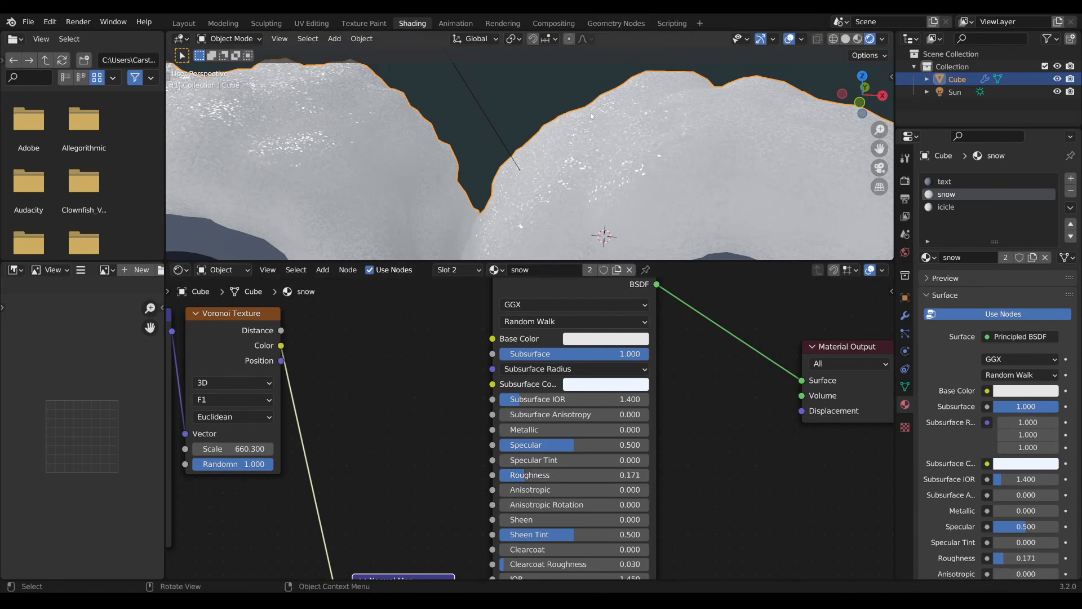
# - Raise the snow material's Specular to 0.718, keep Subsurface IOR at 1.400, and view the whole text
pyautogui.moveTo(590, 112); pyautogui.dragTo(596, 163, button='middle')
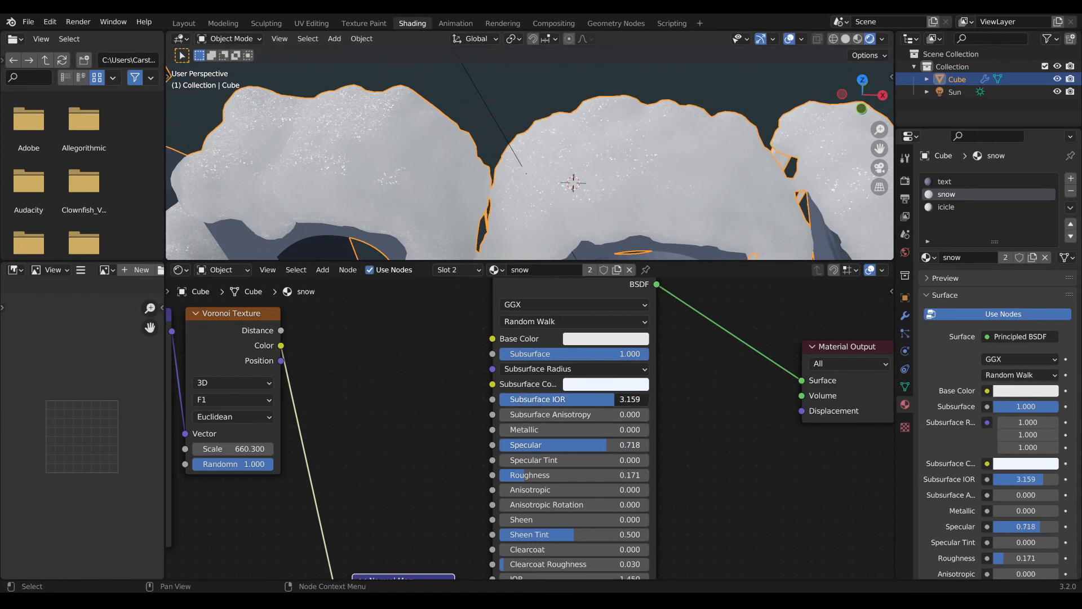
pyautogui.scroll(-1, 561, 402)
pyautogui.scroll(-3, 583, 175)
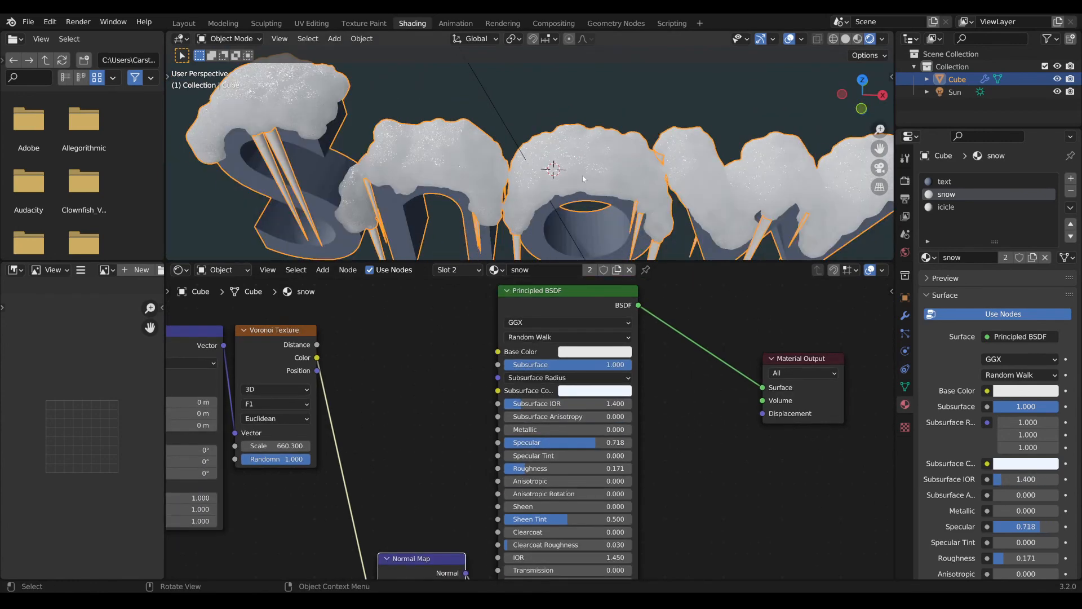
pyautogui.moveTo(583, 174); pyautogui.dragTo(607, 160, button='middle')
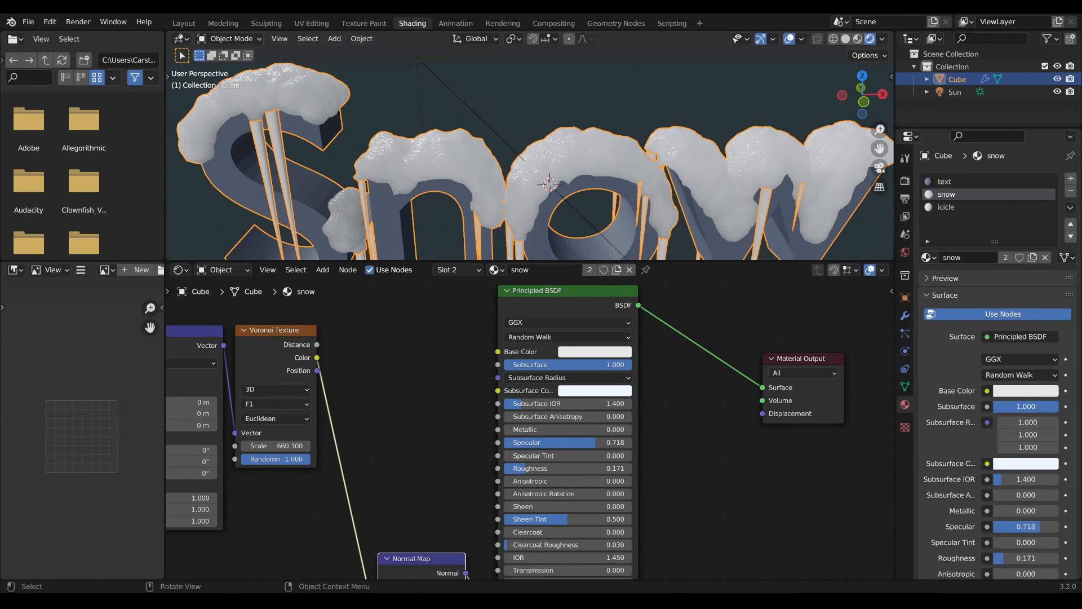
# - Give the icicle material a muted grey-blue Base Color
pyautogui.click(943, 208)
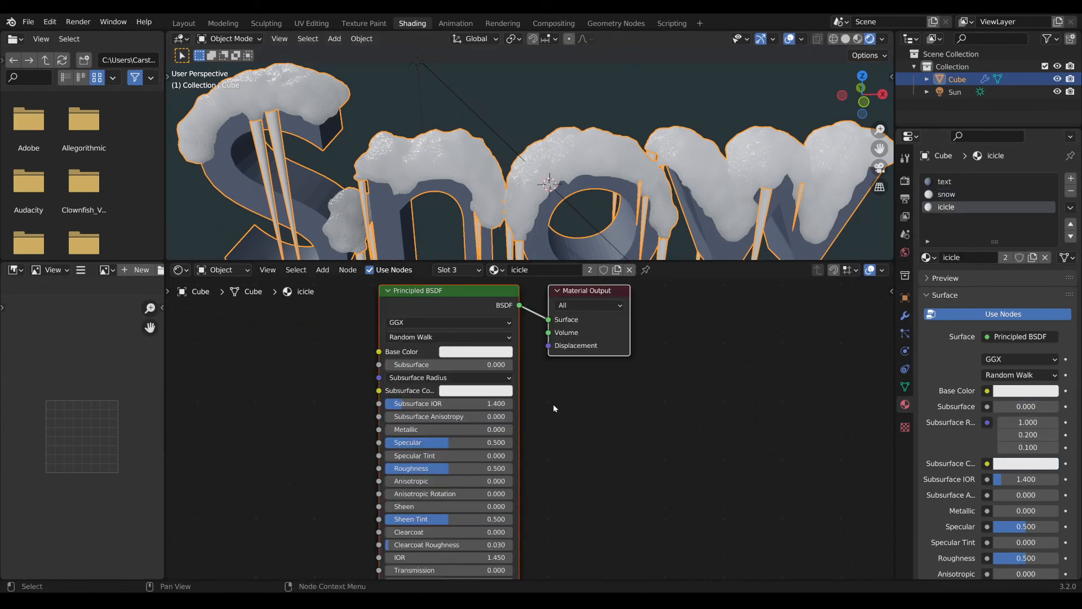
pyautogui.scroll(-1, 586, 406)
pyautogui.scroll(2, 591, 365)
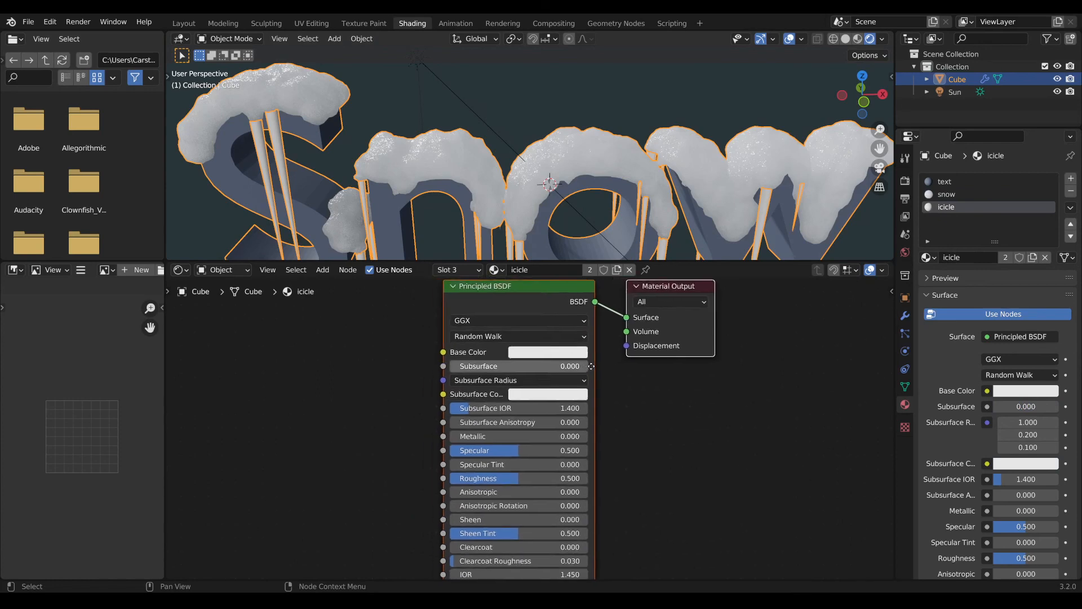
pyautogui.scroll(-2, 590, 366)
pyautogui.click(589, 388)
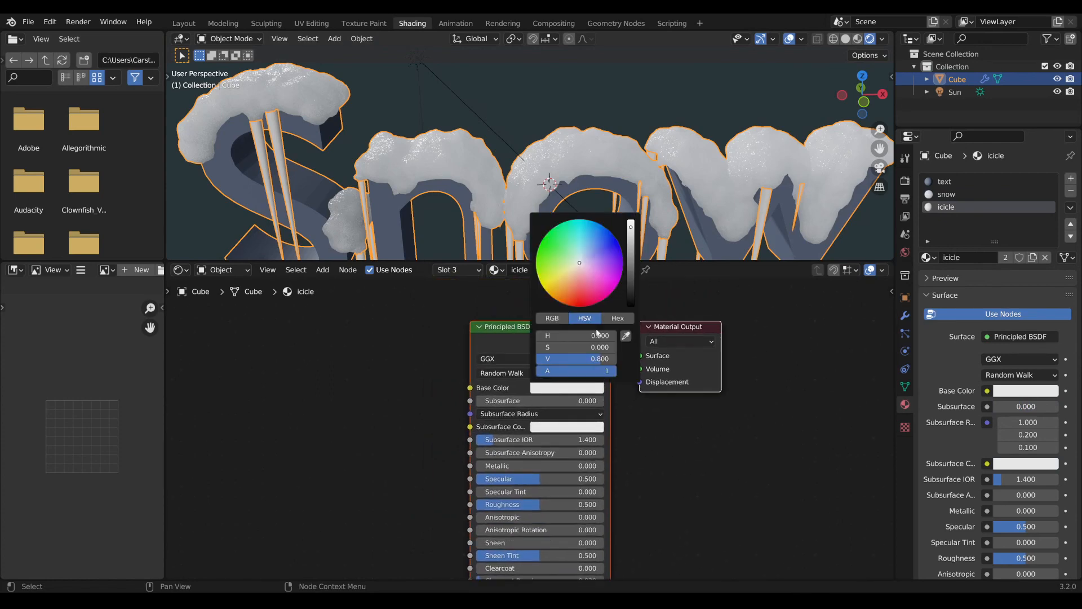
pyautogui.moveTo(588, 258)
pyautogui.mouseDown()
pyautogui.moveTo(632, 269)
pyautogui.moveTo(631, 256)
pyautogui.moveTo(591, 251)
pyautogui.mouseUp()
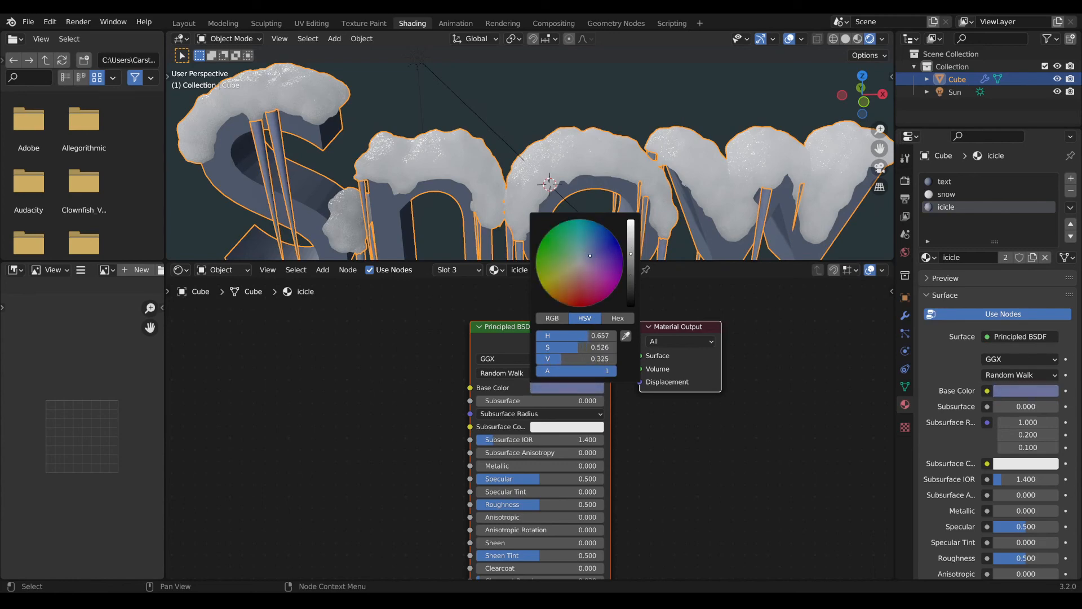
pyautogui.moveTo(674, 494); pyautogui.dragTo(648, 479, button='middle')
pyautogui.scroll(1, 545, 459)
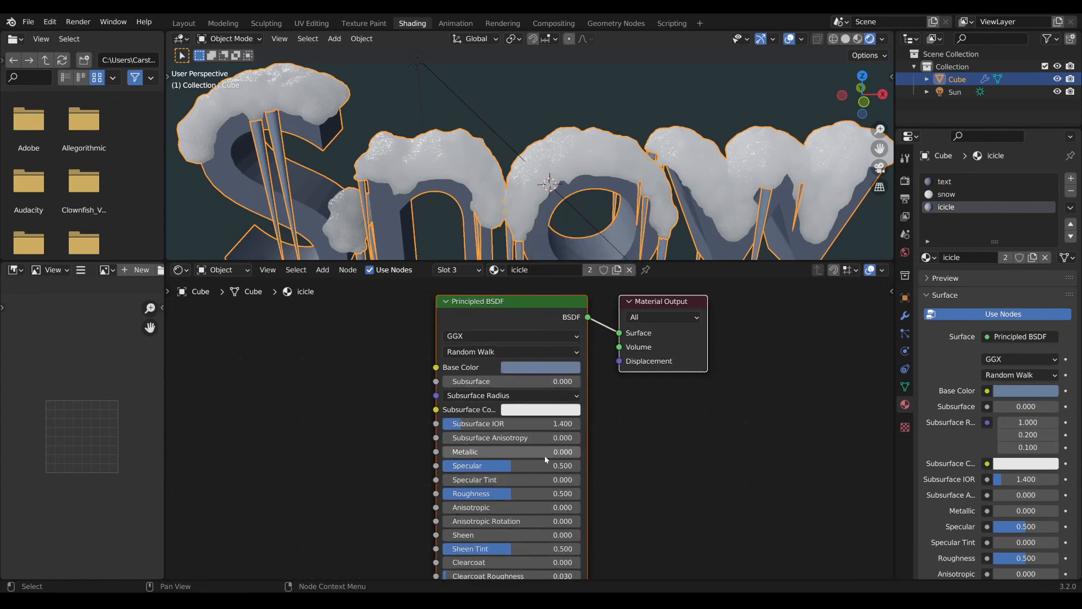
# - Set the icicle material's Roughness to 0.120, deselect the text and slightly enlarge the 3D viewport
pyautogui.moveTo(774, 148); pyautogui.dragTo(765, 182, button='middle')
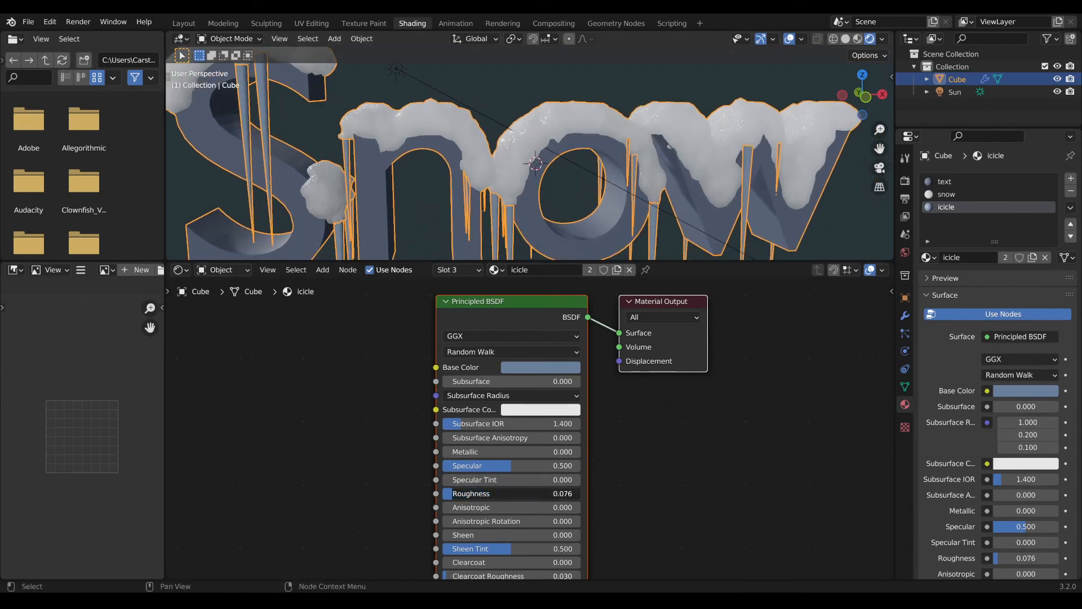
pyautogui.moveTo(592, 178)
pyautogui.mouseDown(button='middle')
pyautogui.moveTo(634, 169)
pyautogui.moveTo(653, 194)
pyautogui.moveTo(486, 196)
pyautogui.moveTo(597, 213)
pyautogui.moveTo(615, 181)
pyautogui.moveTo(662, 152)
pyautogui.moveTo(592, 163)
pyautogui.mouseUp(button='middle')
pyautogui.click(603, 180)
pyautogui.scroll(-3, 663, 152)
pyautogui.moveTo(588, 265); pyautogui.dragTo(589, 275)
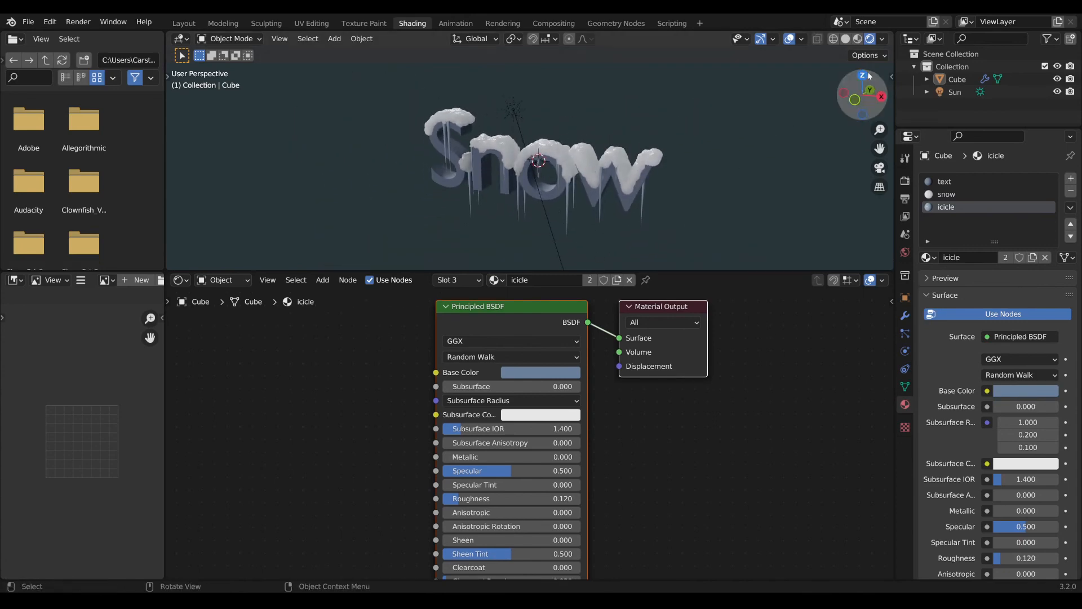
# - Switch to the Geometry Nodes workspace, show its viewport in rendered shading without overlays, and enlarge the node editor
pyautogui.click(604, 26)
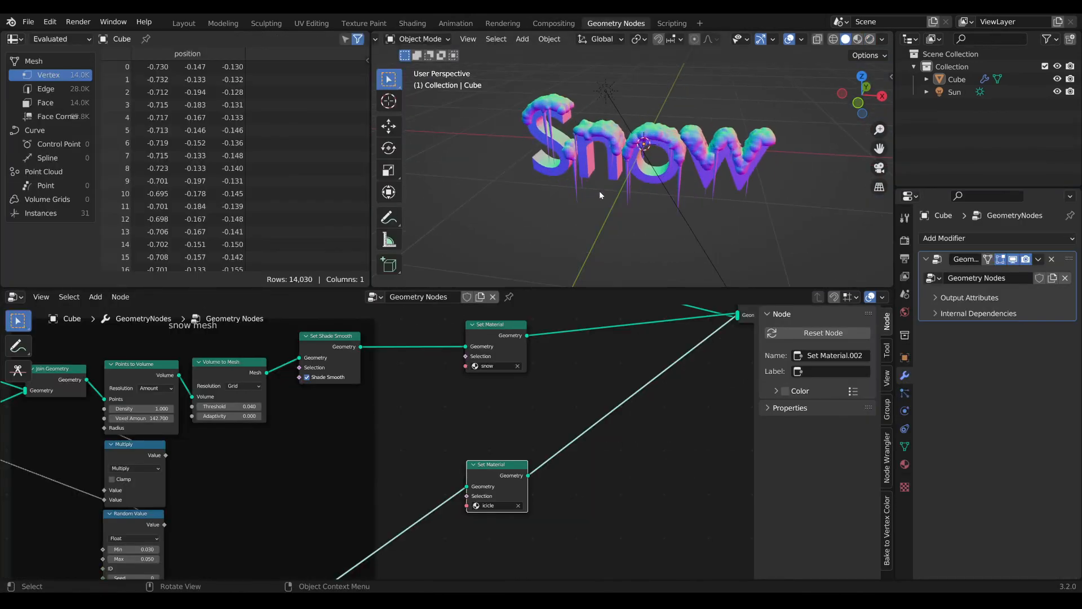
pyautogui.moveTo(818, 66); pyautogui.dragTo(651, 193, button='middle')
pyautogui.scroll(4, 688, 177)
pyautogui.scroll(-1, 654, 171)
pyautogui.scroll(1, 651, 193)
pyautogui.moveTo(606, 289); pyautogui.dragTo(611, 254)
pyautogui.scroll(-3, 465, 391)
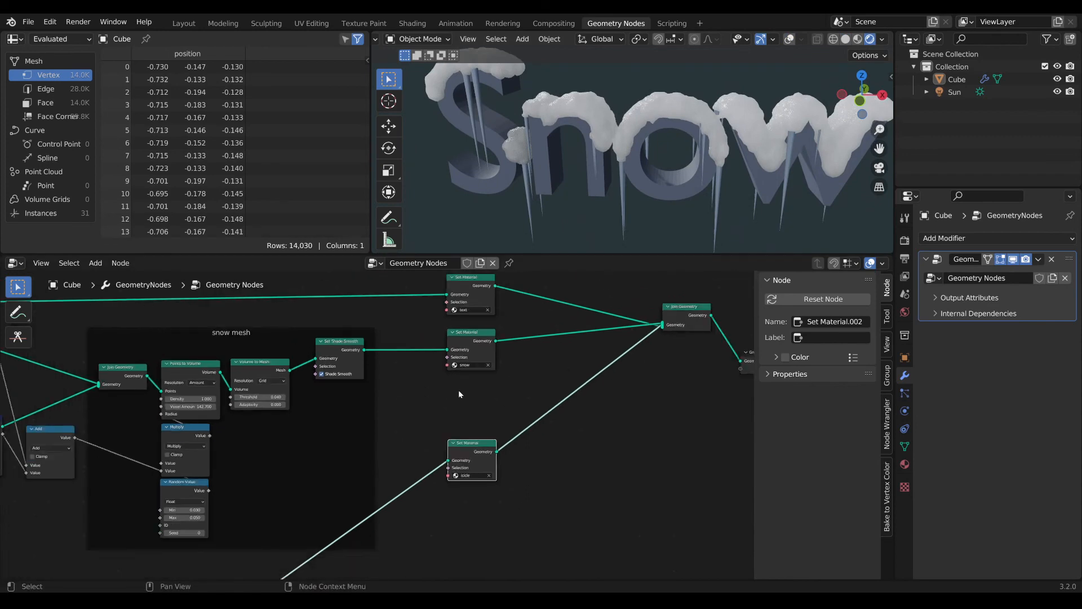
# - Change the String to Curves text in the base mesh frame to "Drips"
pyautogui.moveTo(454, 388); pyautogui.dragTo(702, 454, button='middle')
pyautogui.moveTo(358, 424); pyautogui.dragTo(626, 361, button='middle')
pyautogui.moveTo(348, 381); pyautogui.dragTo(816, 370, button='middle')
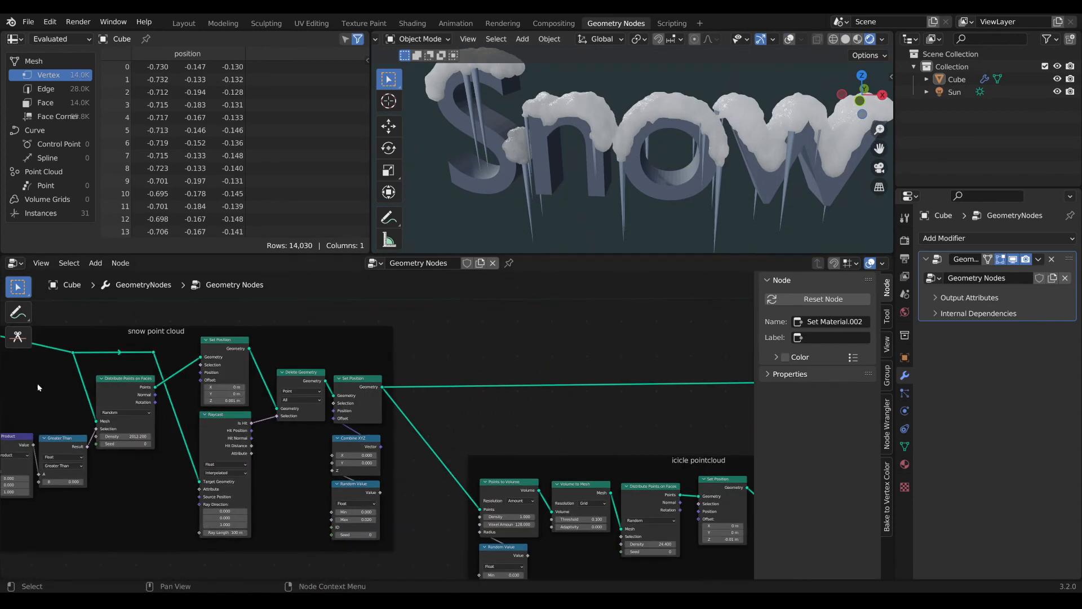
pyautogui.moveTo(195, 379); pyautogui.dragTo(739, 382, button='middle')
pyautogui.moveTo(395, 373); pyautogui.dragTo(561, 429, button='middle')
pyautogui.scroll(4, 344, 441)
pyautogui.moveTo(316, 442); pyautogui.dragTo(476, 420, button='middle')
pyautogui.scroll(4, 456, 398)
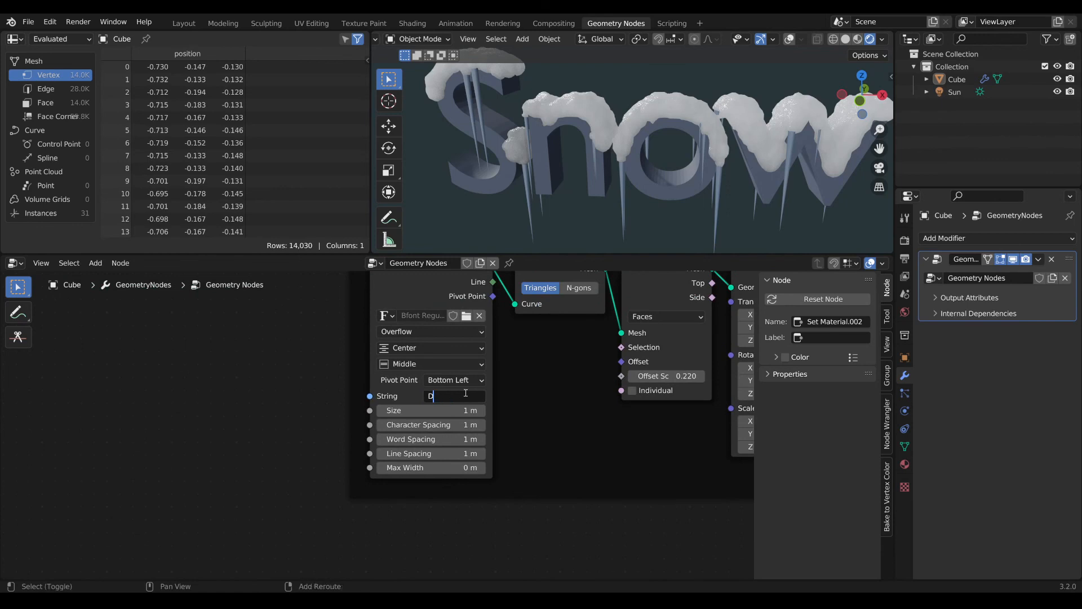
pyautogui.press('Return')
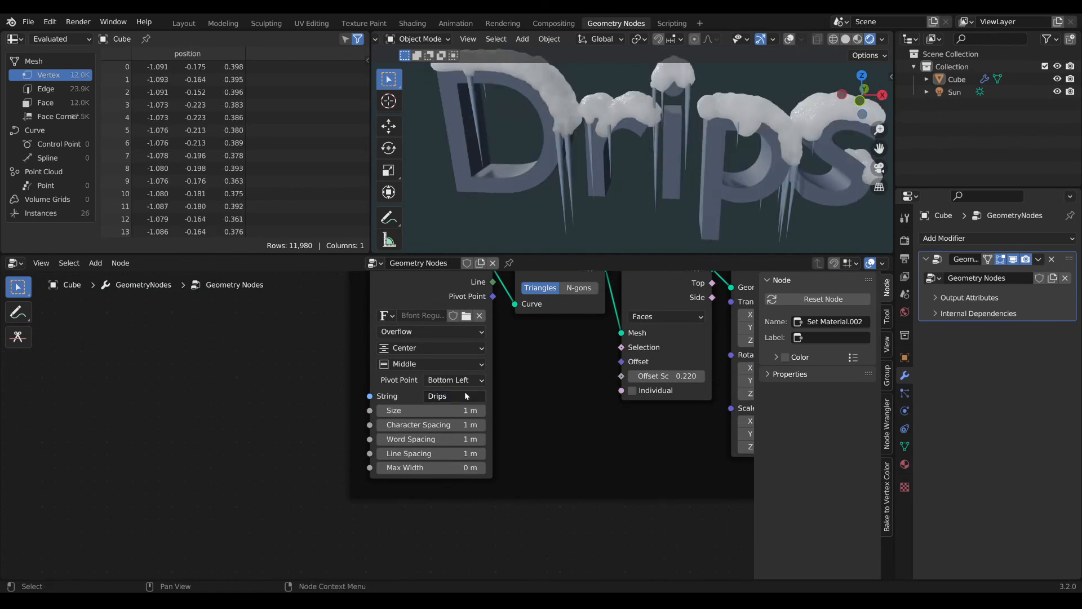
# - Set the base mesh Transform node's rotation to X 37.8° and Y 24.6°
pyautogui.scroll(-3, 637, 99)
pyautogui.scroll(-1, 593, 429)
pyautogui.moveTo(593, 428); pyautogui.dragTo(385, 443, button='middle')
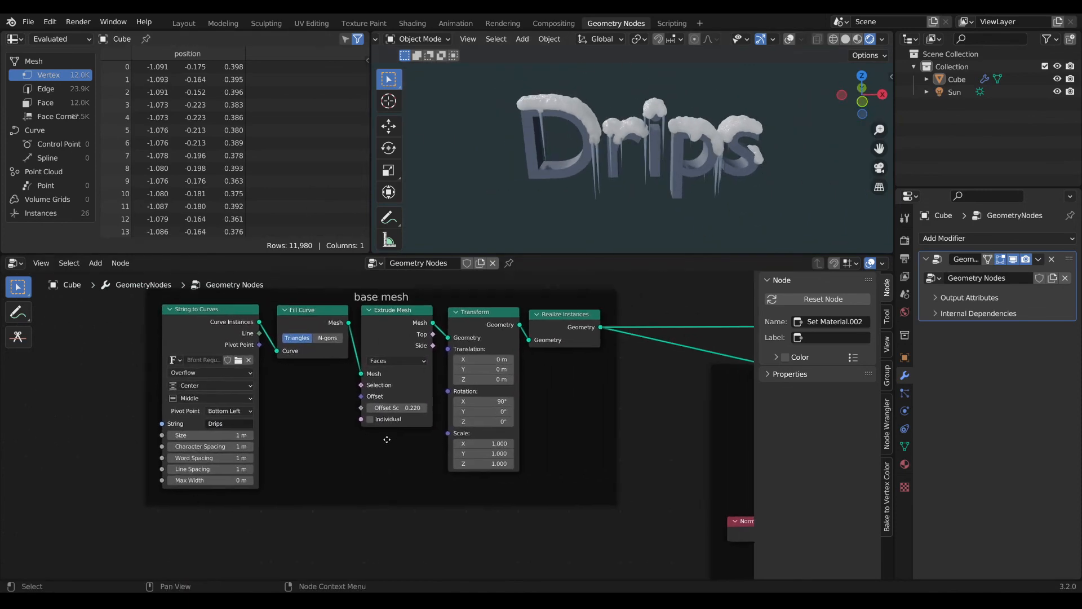
pyautogui.scroll(1, 379, 429)
pyautogui.moveTo(478, 418); pyautogui.dragTo(410, 418, button='middle')
pyautogui.moveTo(443, 411); pyautogui.dragTo(134, 399)
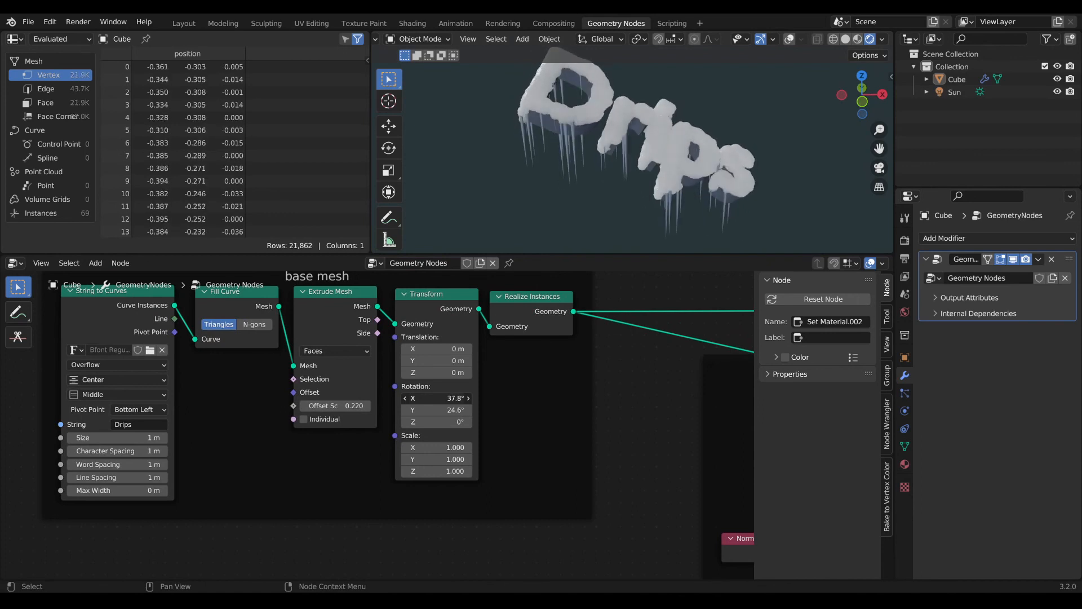
pyautogui.moveTo(636, 132); pyautogui.dragTo(578, 151, button='middle')
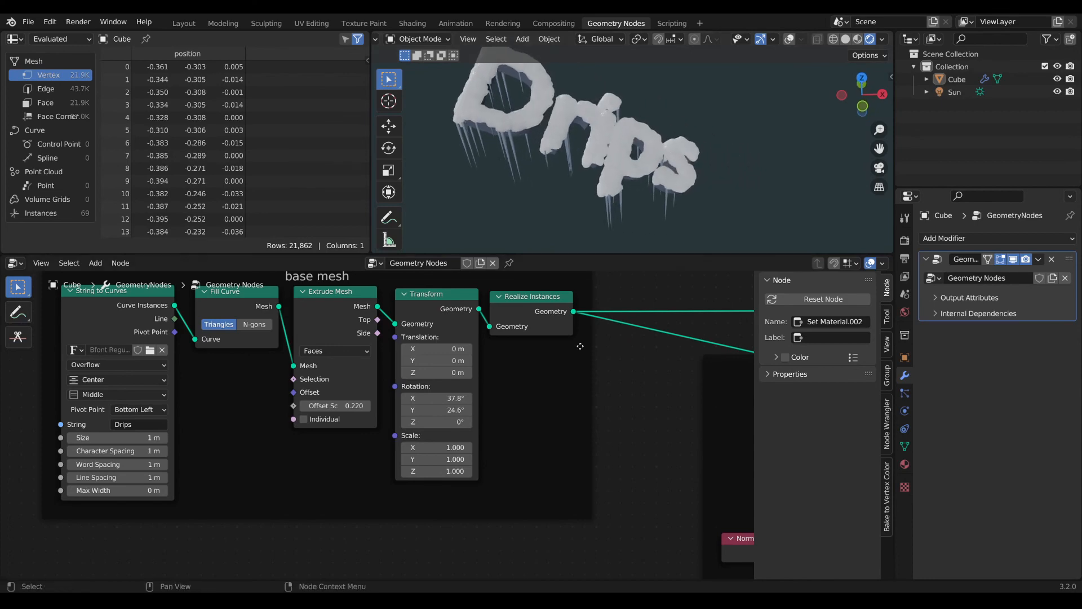
# - Examine the snow point cloud nodes, from the Normal and Dot Product selection through Raycast to Delete Geometry
pyautogui.scroll(-4, 699, 388)
pyautogui.moveTo(699, 388); pyautogui.dragTo(307, 346, button='middle')
pyautogui.moveTo(493, 416); pyautogui.dragTo(458, 377, button='middle')
pyautogui.scroll(4, 457, 377)
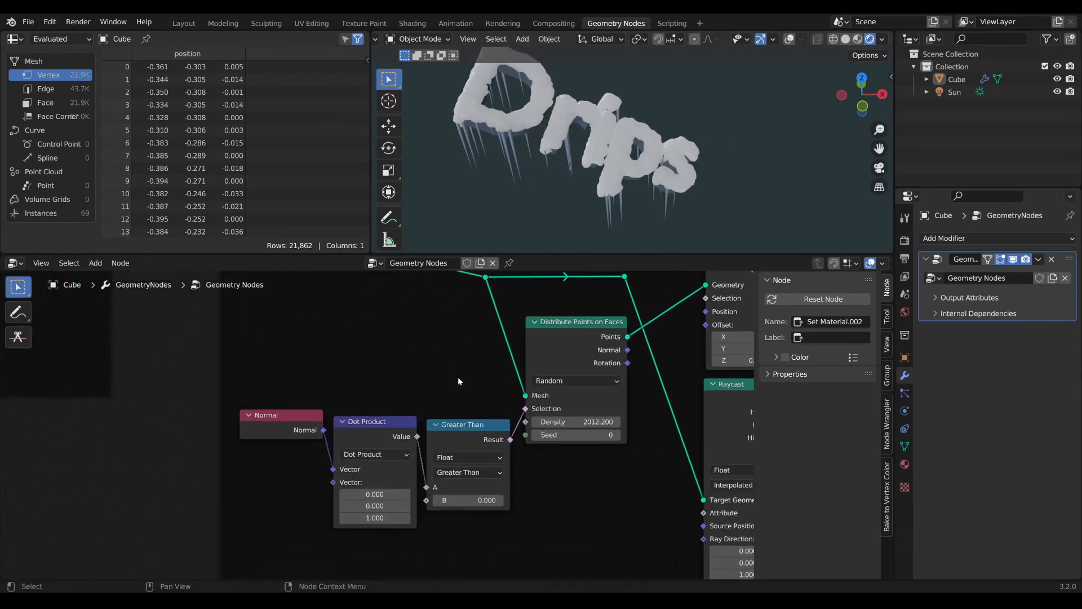
pyautogui.moveTo(525, 389); pyautogui.dragTo(542, 413, button='middle')
pyautogui.scroll(-2, 493, 394)
pyautogui.scroll(1, 542, 413)
pyautogui.moveTo(519, 450); pyautogui.dragTo(321, 426, button='middle')
pyautogui.scroll(-1, 326, 428)
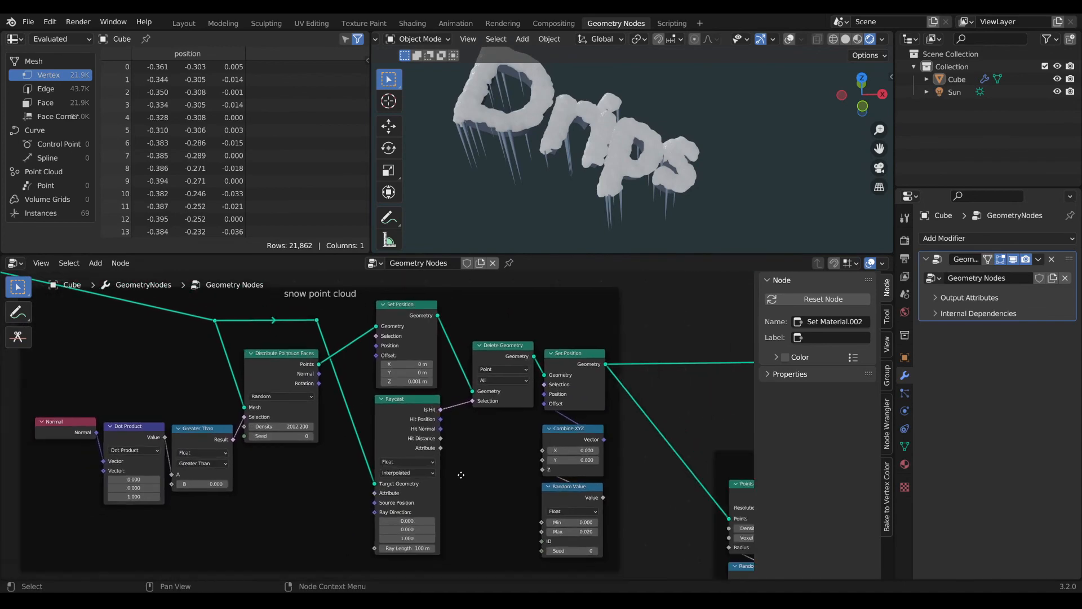
# - Set the Random Value node's Max to 0.060 in the snow point cloud frame
pyautogui.moveTo(461, 472); pyautogui.dragTo(396, 408, button='middle')
pyautogui.scroll(1, 396, 411)
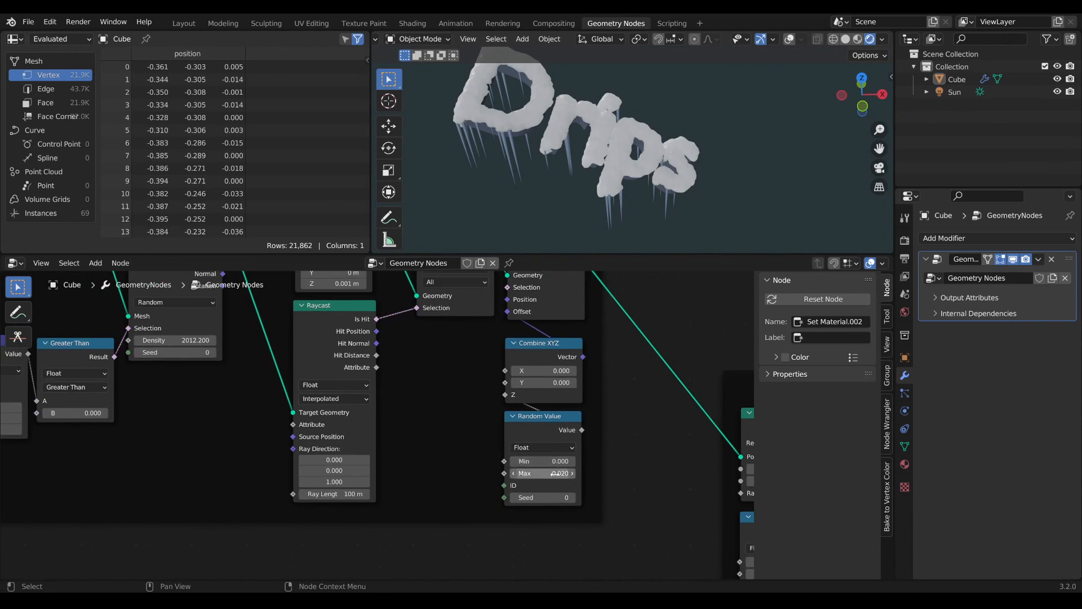
pyautogui.moveTo(544, 473); pyautogui.dragTo(566, 472)
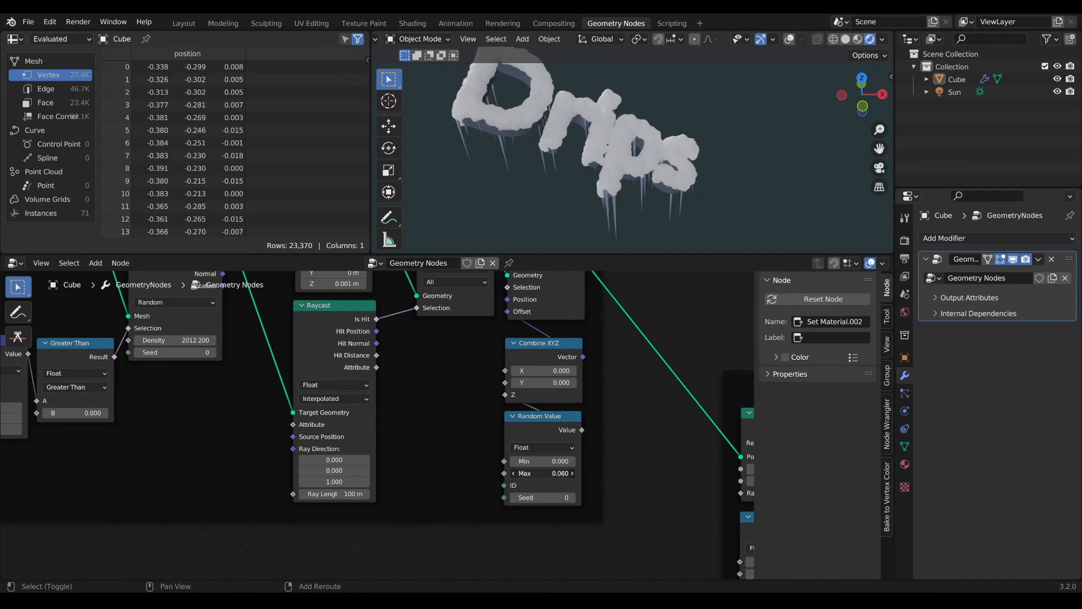
pyautogui.moveTo(597, 85); pyautogui.dragTo(602, 54, button='middle')
pyautogui.scroll(-2, 604, 62)
pyautogui.scroll(-1, 669, 433)
# - Try a Density of 0.610 on the Points to Volume node in the icicle pointcloud frame, restoring 1.000
pyautogui.moveTo(669, 432); pyautogui.dragTo(387, 419, button='middle')
pyautogui.scroll(6, 387, 419)
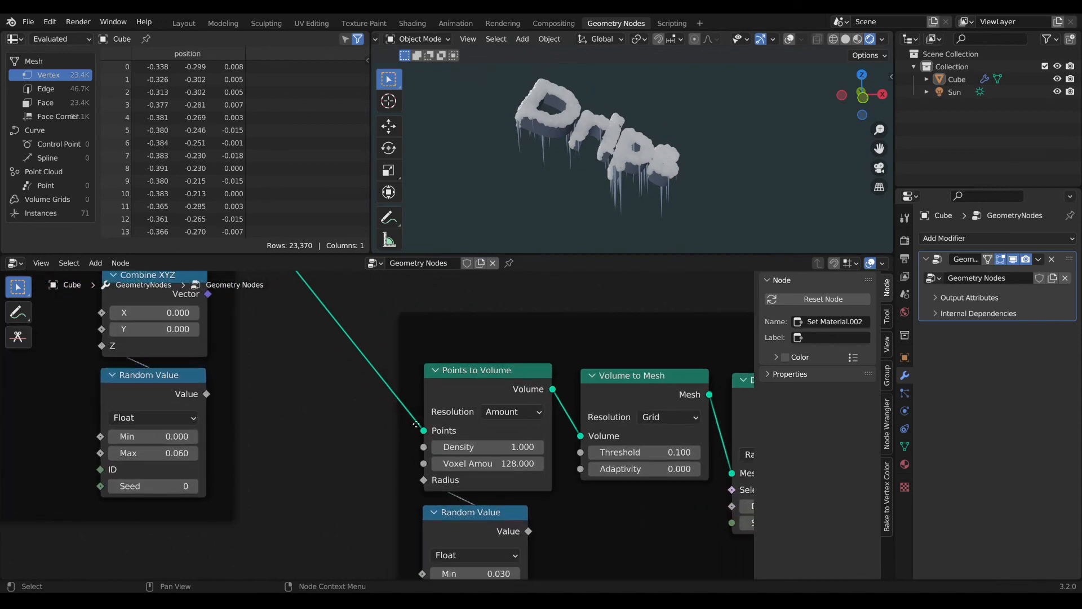
pyautogui.moveTo(455, 439); pyautogui.dragTo(348, 424, button='middle')
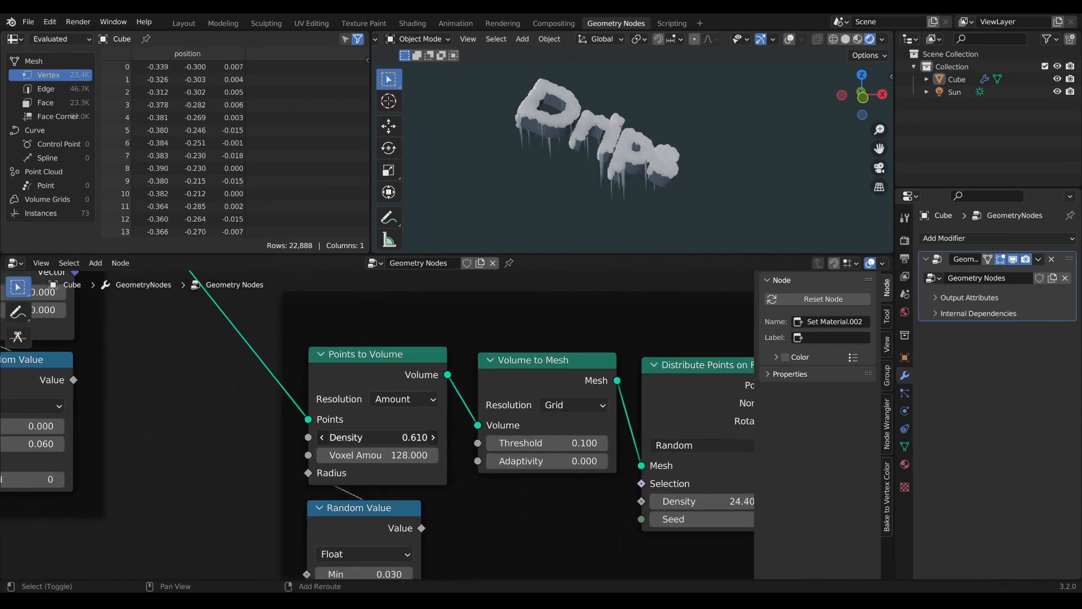
pyautogui.moveTo(409, 443); pyautogui.dragTo(410, 437)
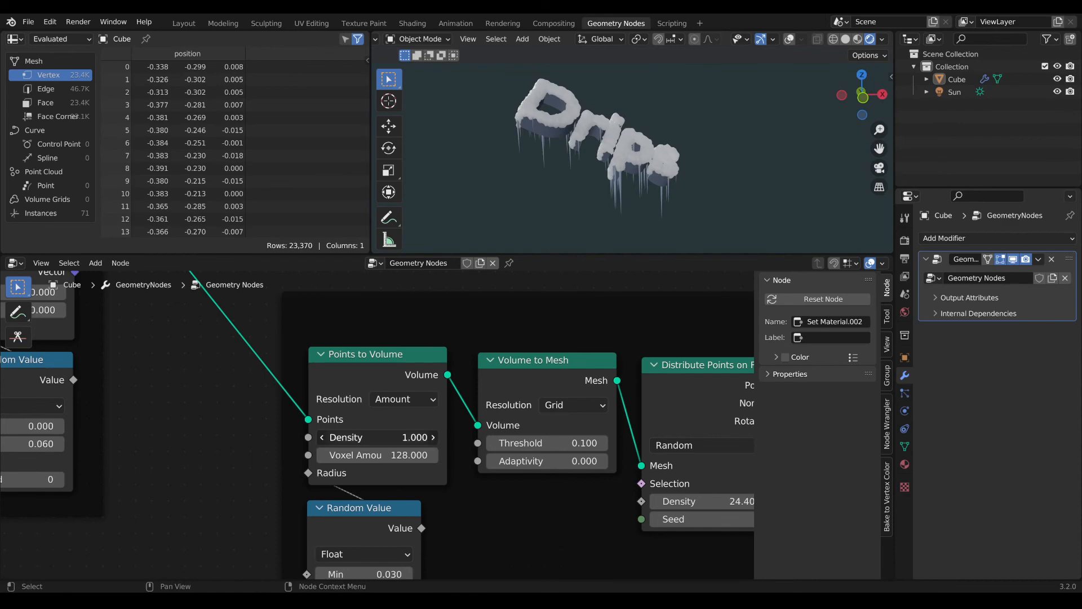
pyautogui.scroll(-6, 477, 421)
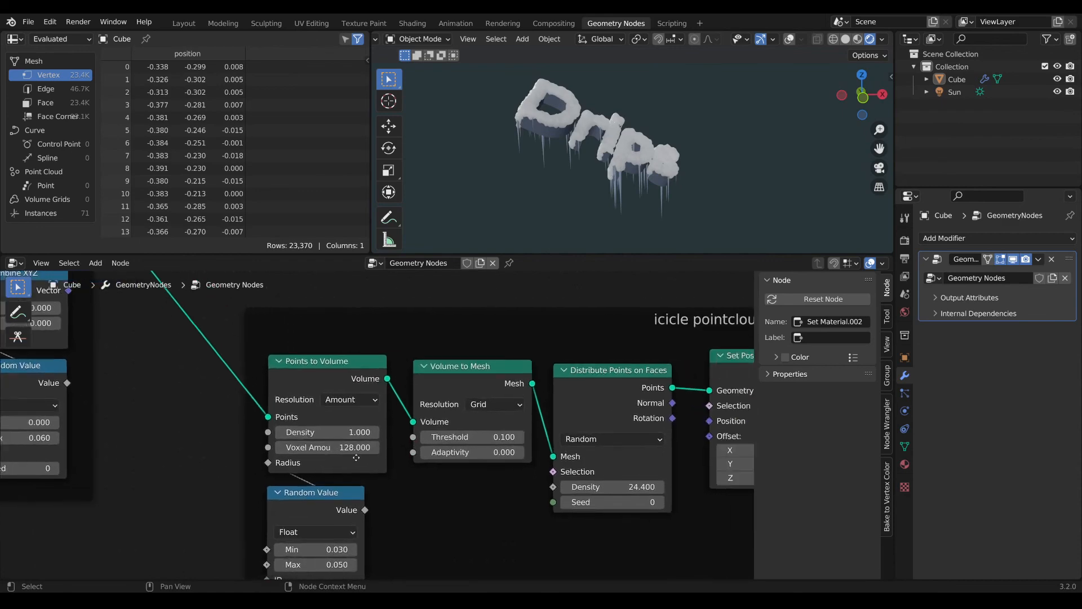
# - Set the Voxel Amount of the snow mesh frame's Points to Volume node to 63.580
pyautogui.scroll(6, 477, 420)
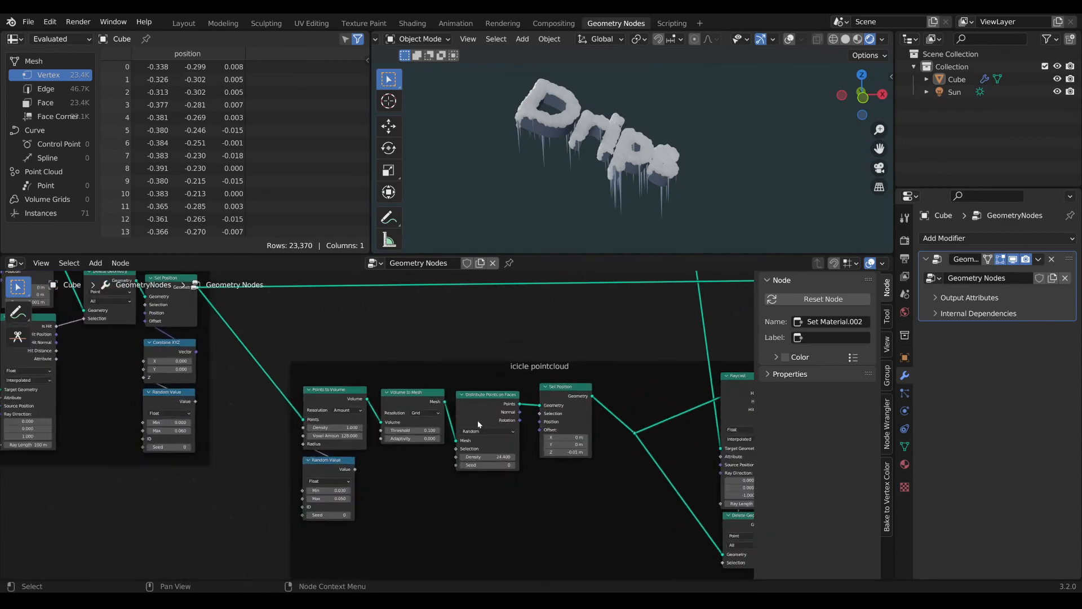
pyautogui.moveTo(552, 387); pyautogui.dragTo(341, 452, button='middle')
pyautogui.scroll(-3, 537, 425)
pyautogui.moveTo(536, 425); pyautogui.dragTo(335, 443, button='middle')
pyautogui.scroll(4, 476, 435)
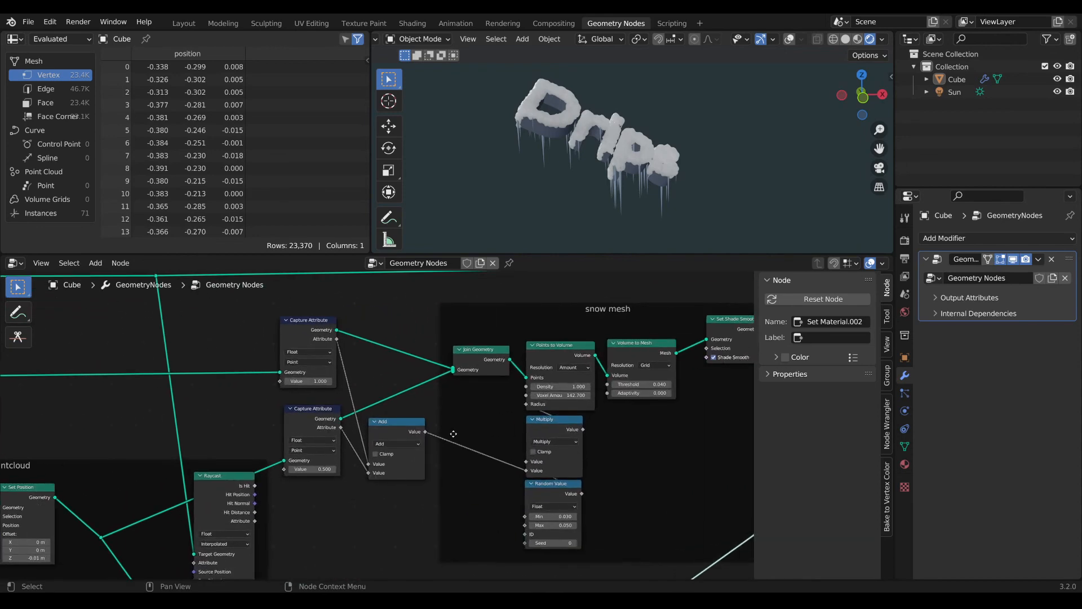
pyautogui.scroll(-4, 389, 419)
pyautogui.moveTo(399, 419); pyautogui.dragTo(354, 409, button='middle')
pyautogui.scroll(2, 354, 408)
pyautogui.scroll(2, 370, 408)
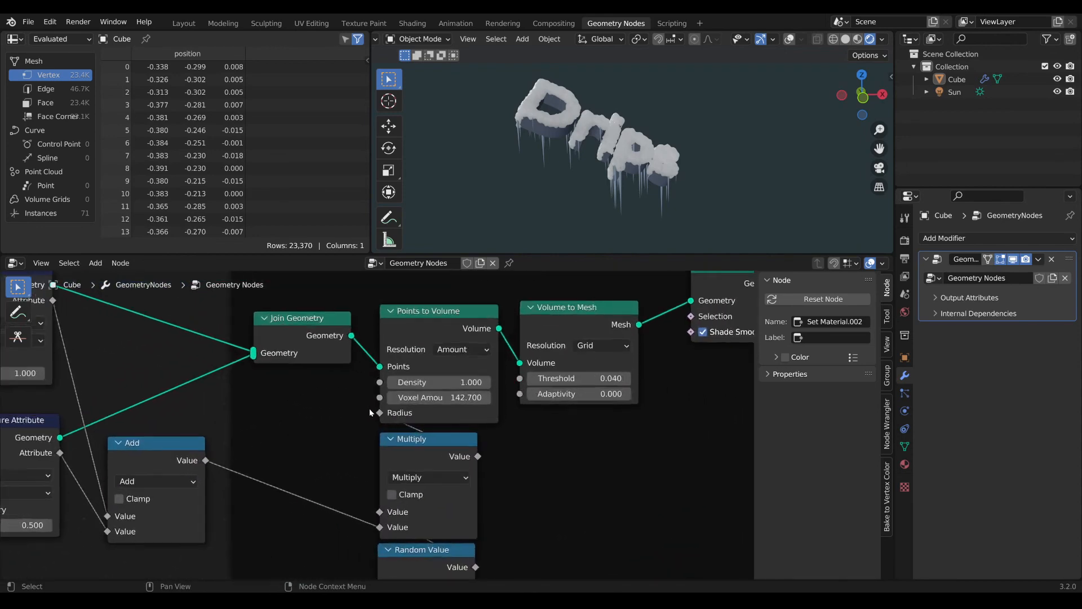
pyautogui.scroll(3, 554, 191)
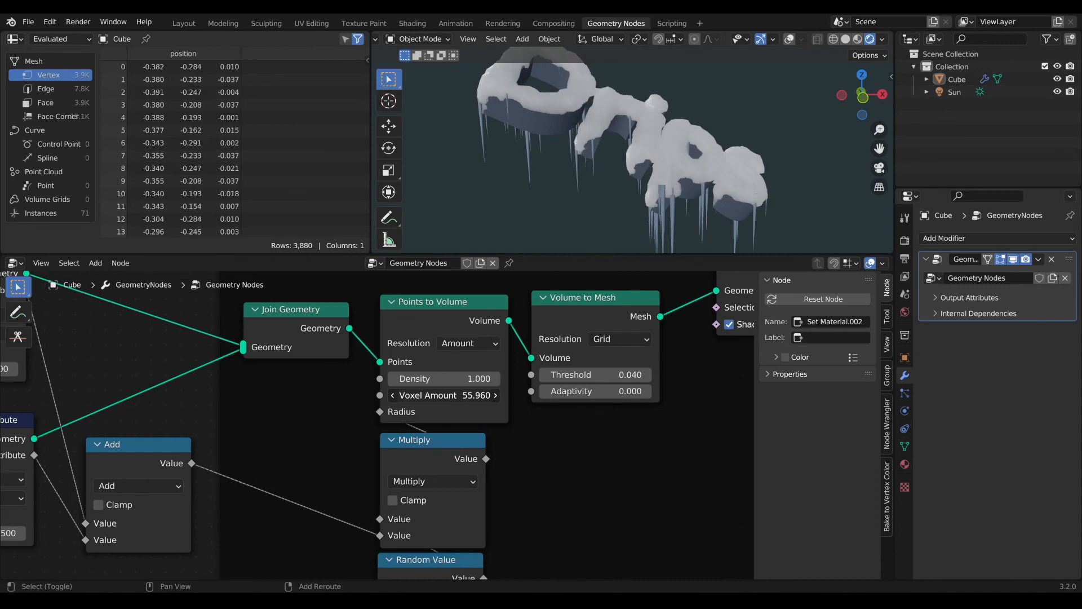
pyautogui.moveTo(444, 396); pyautogui.dragTo(421, 395)
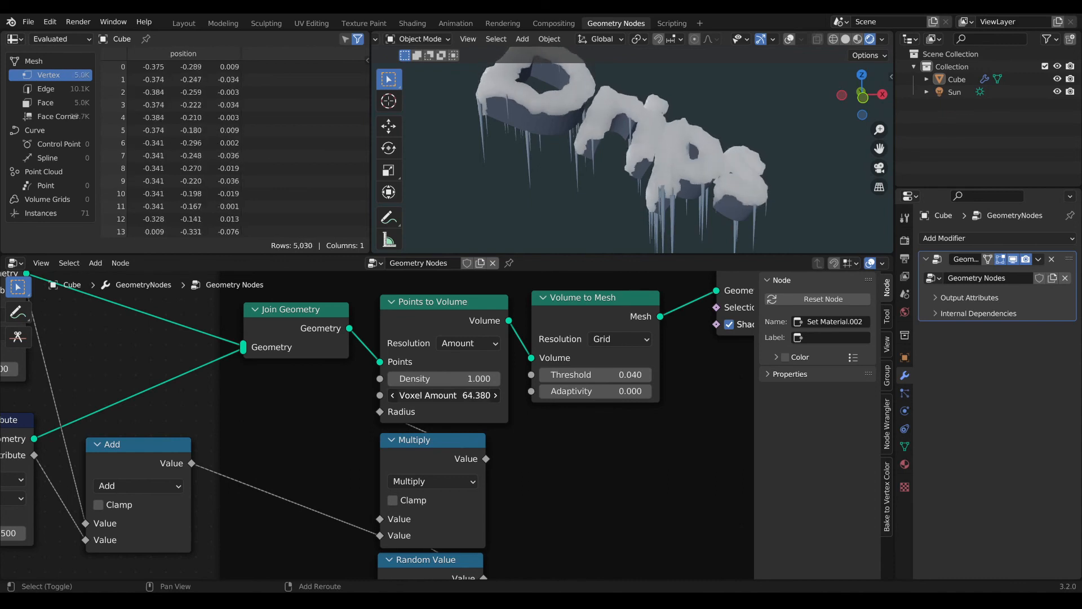
pyautogui.scroll(5, 653, 159)
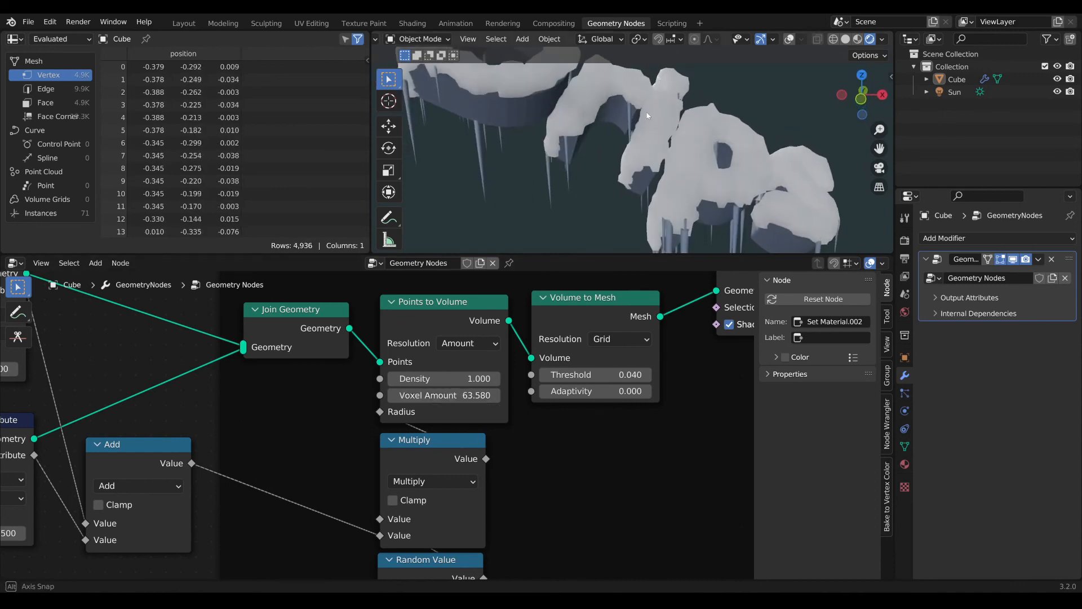
# - Set the Threshold of the snow mesh frame's Volume to Mesh node to 0.030
pyautogui.scroll(-3, 658, 404)
pyautogui.moveTo(647, 414); pyautogui.dragTo(547, 466, button='middle')
pyautogui.scroll(4, 527, 474)
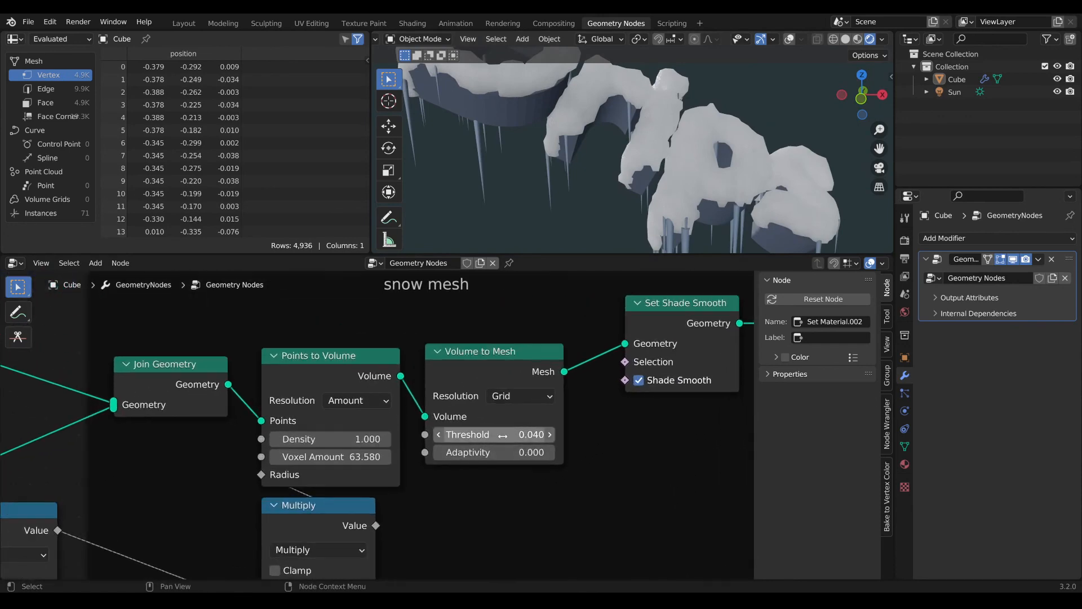
pyautogui.moveTo(493, 434); pyautogui.dragTo(431, 434)
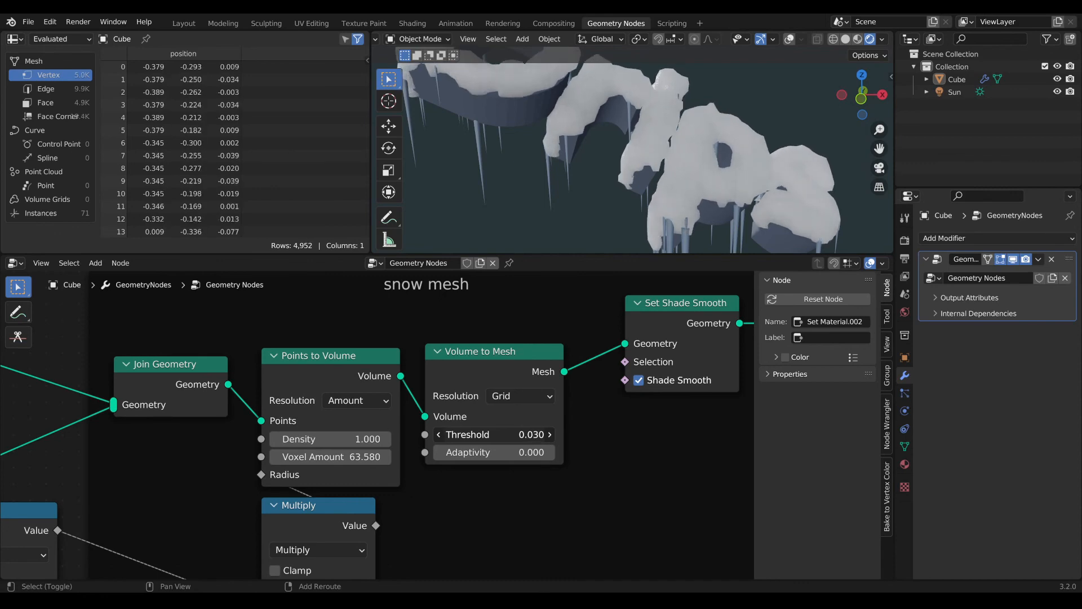
# - Raise the Density of Distribute Points on Faces in the icicle pointcloud frame to 217.900
pyautogui.scroll(-6, 501, 509)
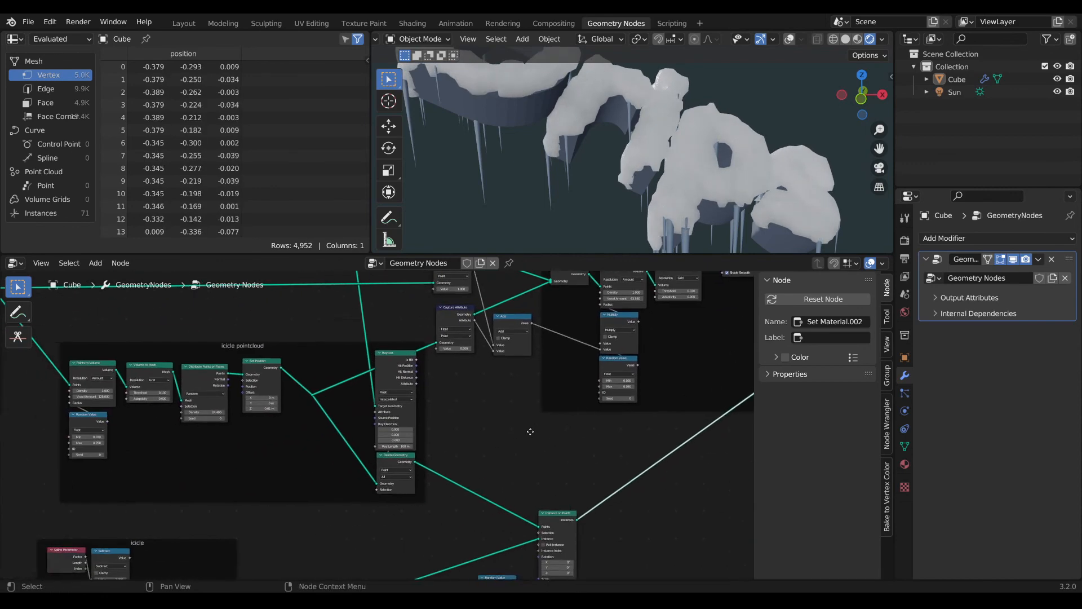
pyautogui.moveTo(532, 430); pyautogui.dragTo(559, 482, button='middle')
pyautogui.scroll(1, 559, 486)
pyautogui.moveTo(490, 503)
pyautogui.mouseDown(button='middle')
pyautogui.moveTo(528, 434)
pyautogui.moveTo(493, 436)
pyautogui.moveTo(539, 374)
pyautogui.mouseUp(button='middle')
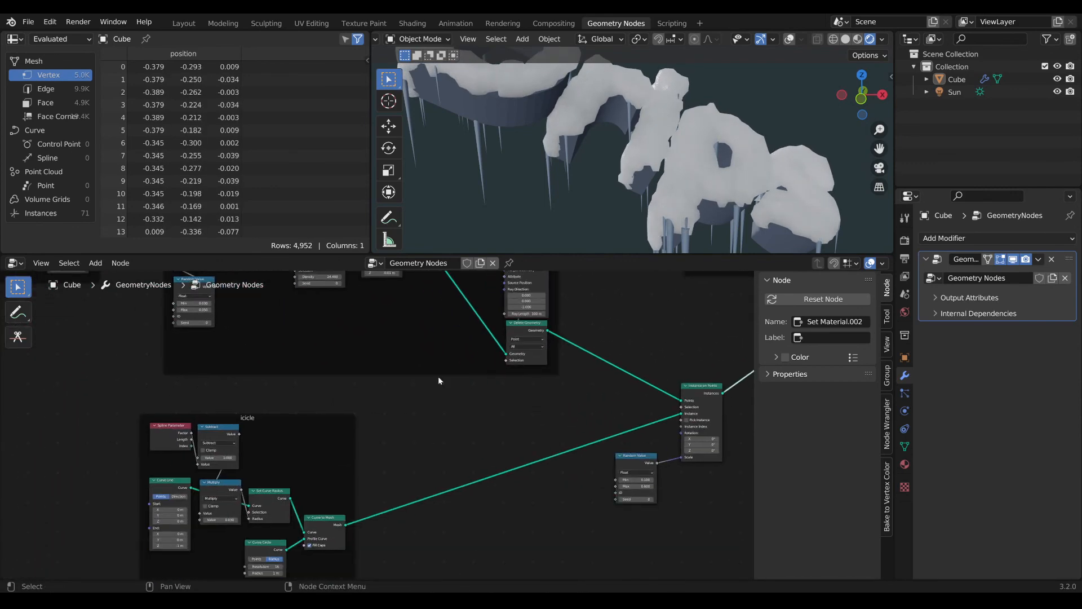
pyautogui.moveTo(438, 376); pyautogui.dragTo(487, 486, button='middle')
pyautogui.scroll(1, 406, 417)
pyautogui.scroll(2, 406, 420)
pyautogui.moveTo(394, 415); pyautogui.dragTo(438, 425, button='middle')
pyautogui.scroll(1, 437, 425)
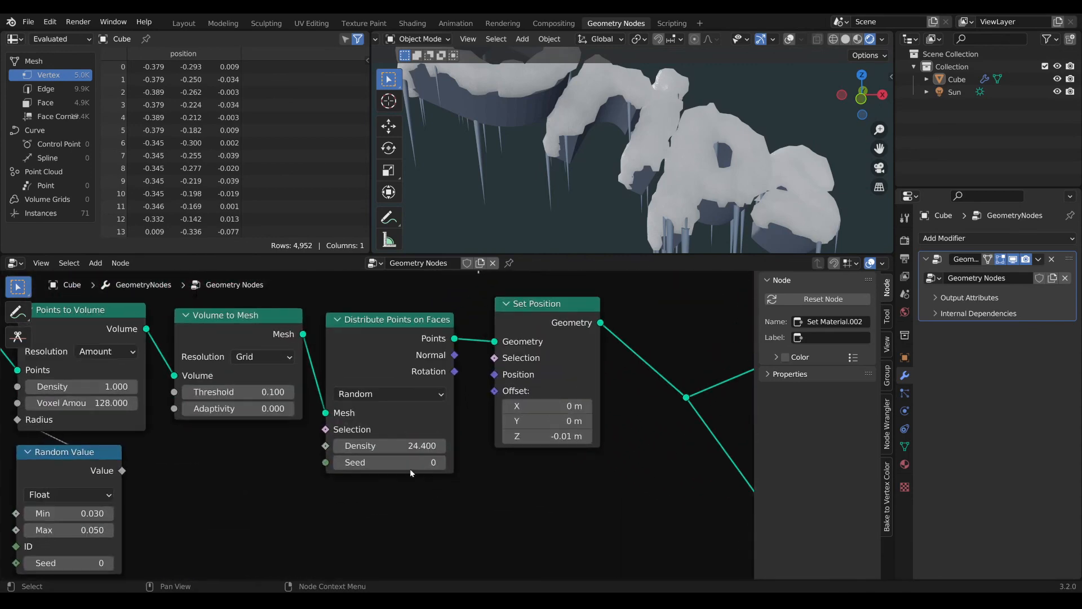
pyautogui.moveTo(389, 446); pyautogui.dragTo(510, 445)
pyautogui.scroll(-5, 536, 154)
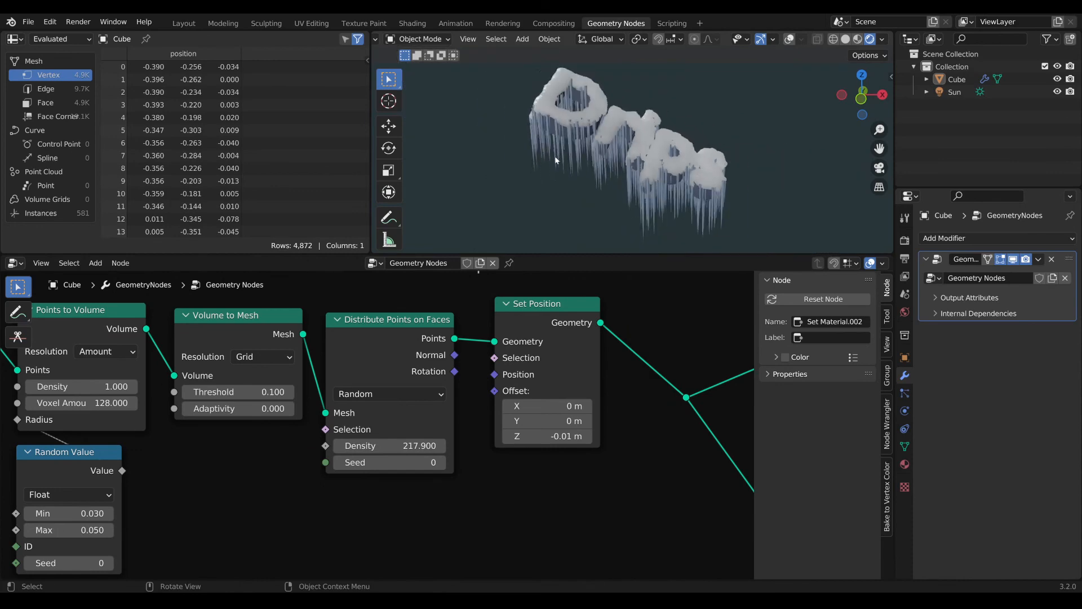
pyautogui.moveTo(564, 169); pyautogui.dragTo(641, 165, button='middle')
pyautogui.scroll(5, 586, 189)
pyautogui.scroll(-5, 482, 490)
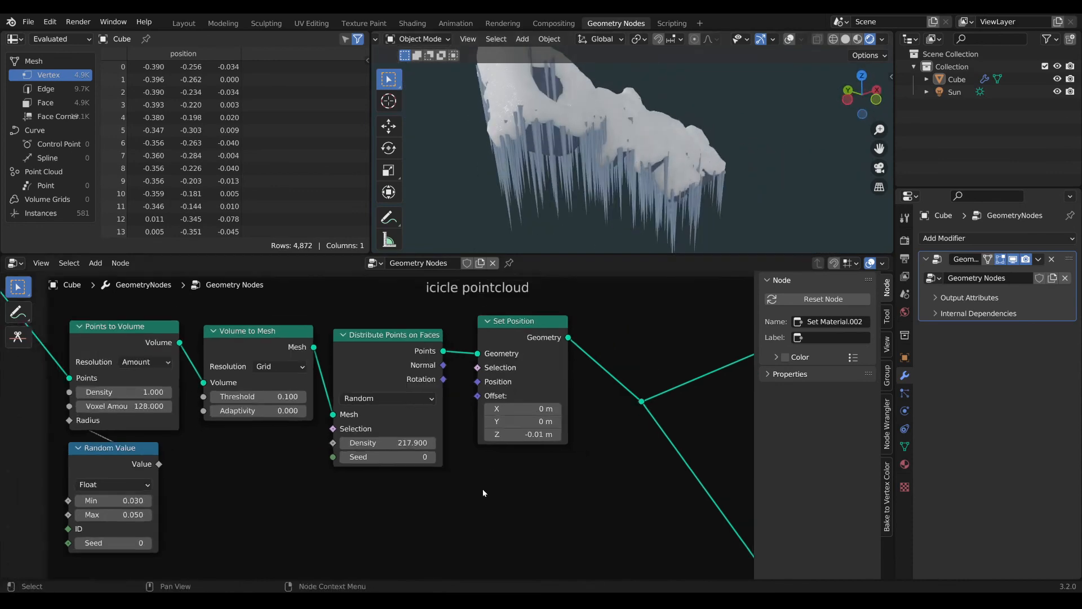
# - Move the Curve Circle node in the icicle frame slightly closer beneath the Set Curve Radius node
pyautogui.moveTo(460, 489); pyautogui.dragTo(239, 479, button='middle')
pyautogui.scroll(-9, 370, 531)
pyautogui.moveTo(370, 532); pyautogui.dragTo(502, 407, button='middle')
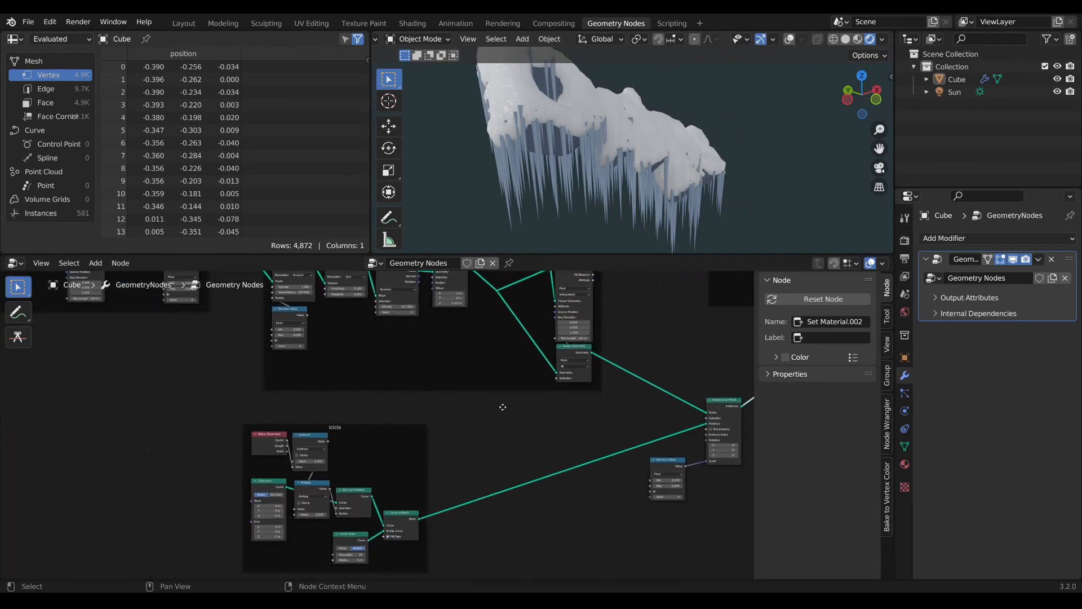
pyautogui.scroll(6, 462, 430)
pyautogui.scroll(1, 462, 432)
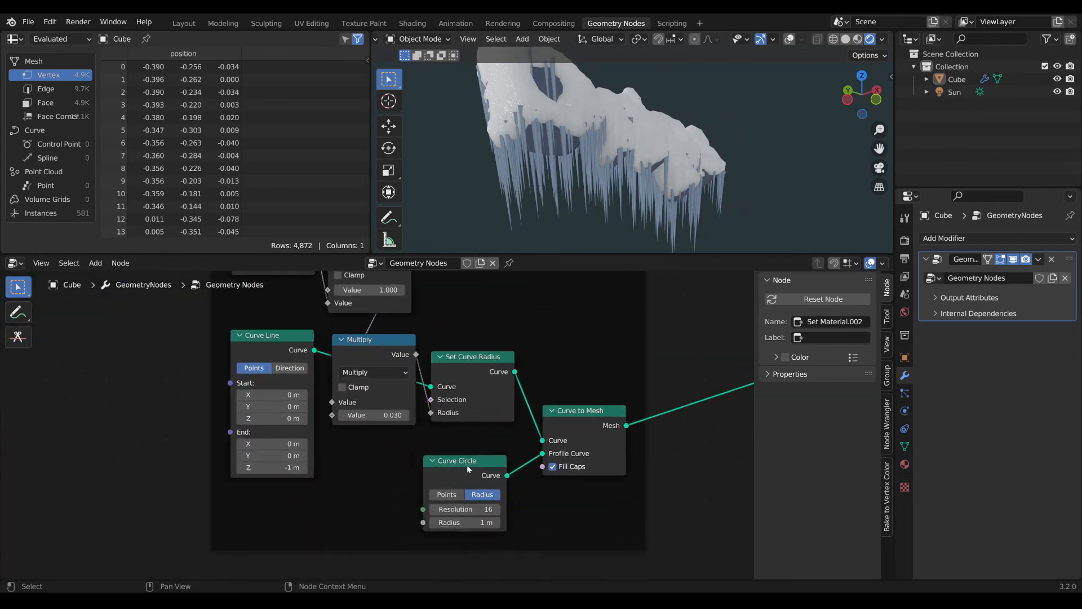
pyautogui.click(482, 490)
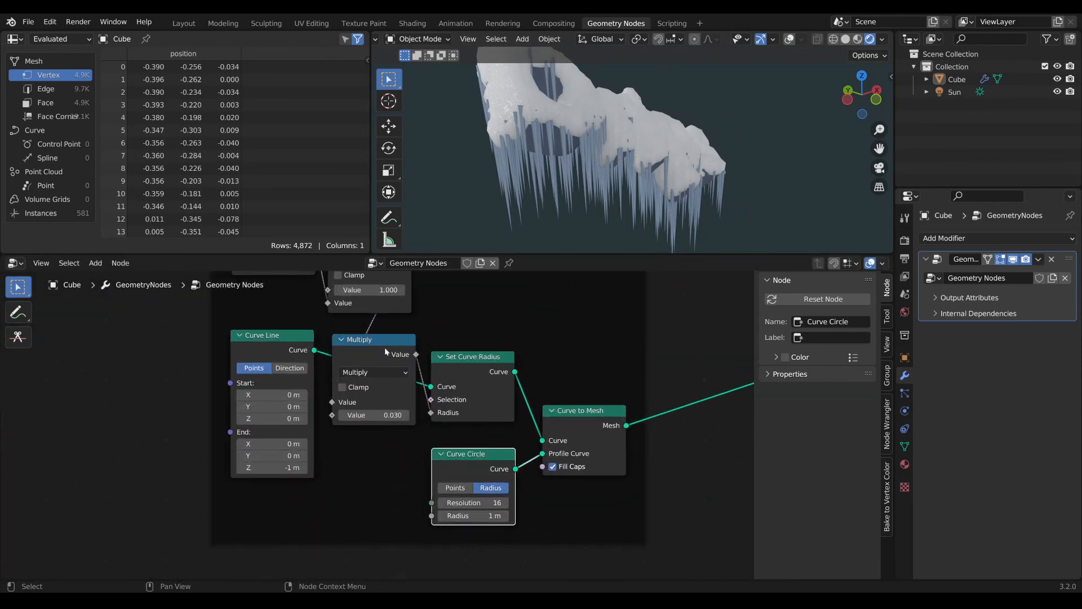
# - Adjust the Multiply node's value that controls the curve radius in the icicle frame
pyautogui.moveTo(389, 319); pyautogui.dragTo(345, 446, button='middle')
pyautogui.scroll(4, 408, 447)
pyautogui.scroll(-2, 389, 425)
pyautogui.scroll(-1, 330, 438)
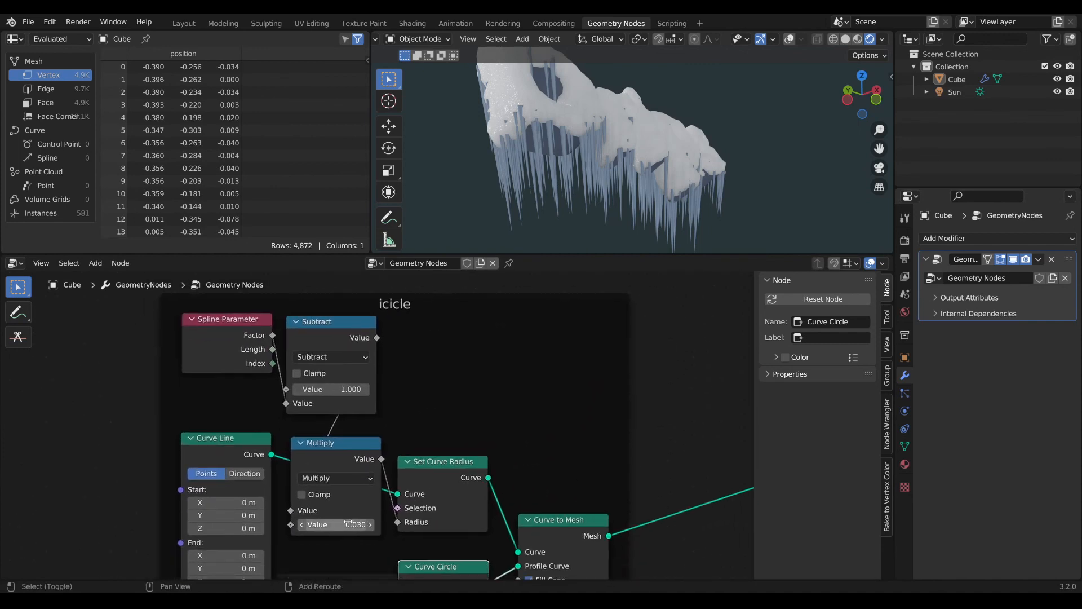
pyautogui.moveTo(347, 524)
pyautogui.mouseDown()
pyautogui.moveTo(326, 524)
pyautogui.moveTo(348, 524)
pyautogui.mouseUp()
# - Place the icicle scale's Random Value node directly beneath Instance on Points and set its Max to 0.520
pyautogui.scroll(-6, 385, 503)
pyautogui.moveTo(653, 451); pyautogui.dragTo(282, 389, button='middle')
pyautogui.scroll(-2, 448, 414)
pyautogui.moveTo(448, 414); pyautogui.dragTo(319, 466, button='middle')
pyautogui.moveTo(380, 430); pyautogui.dragTo(455, 443)
pyautogui.scroll(4, 471, 465)
pyautogui.moveTo(500, 515)
pyautogui.mouseDown()
pyautogui.moveTo(476, 515)
pyautogui.moveTo(554, 515)
pyautogui.moveTo(496, 516)
pyautogui.mouseUp()
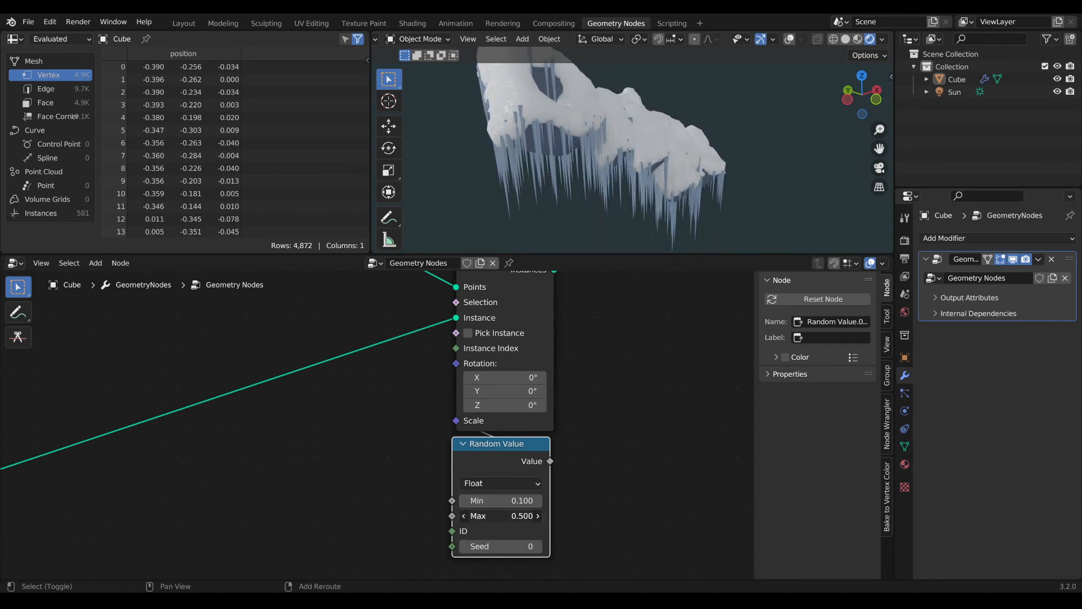
pyautogui.moveTo(695, 67); pyautogui.dragTo(667, 155, button='middle')
pyautogui.scroll(-6, 667, 155)
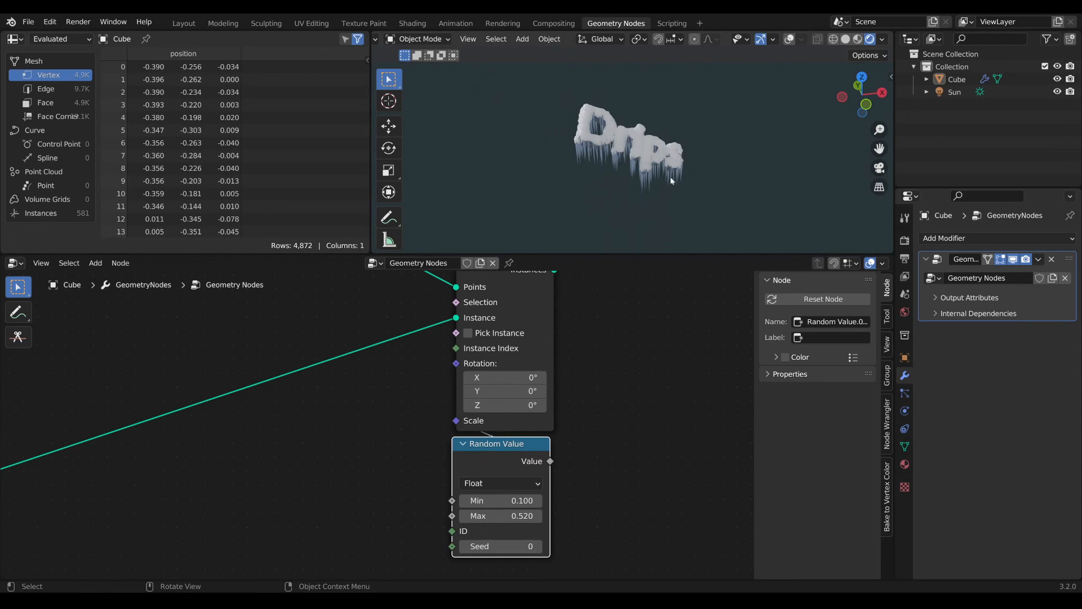
pyautogui.scroll(2, 677, 194)
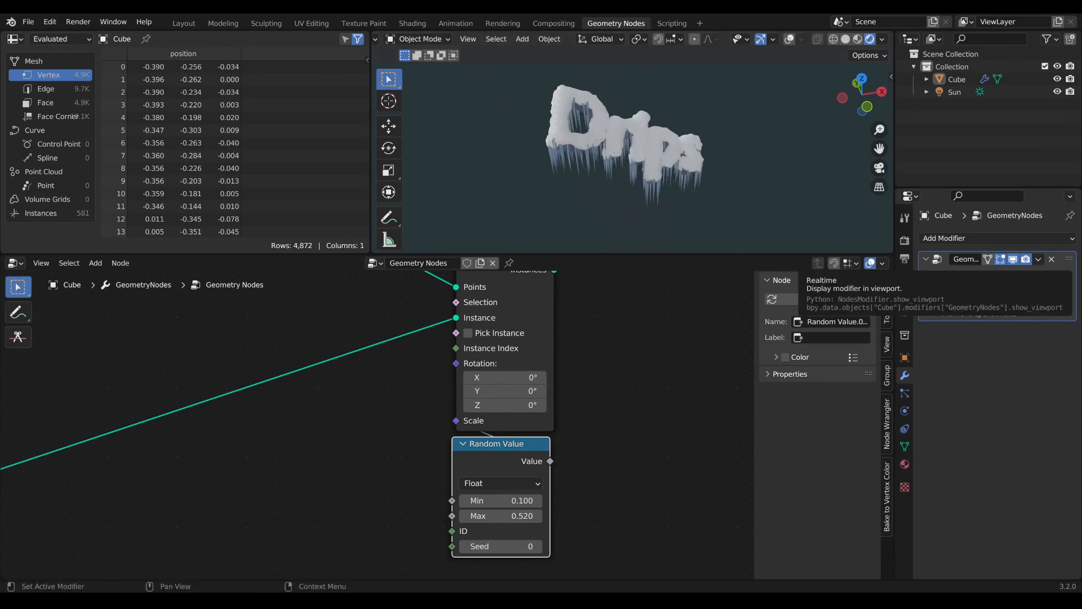